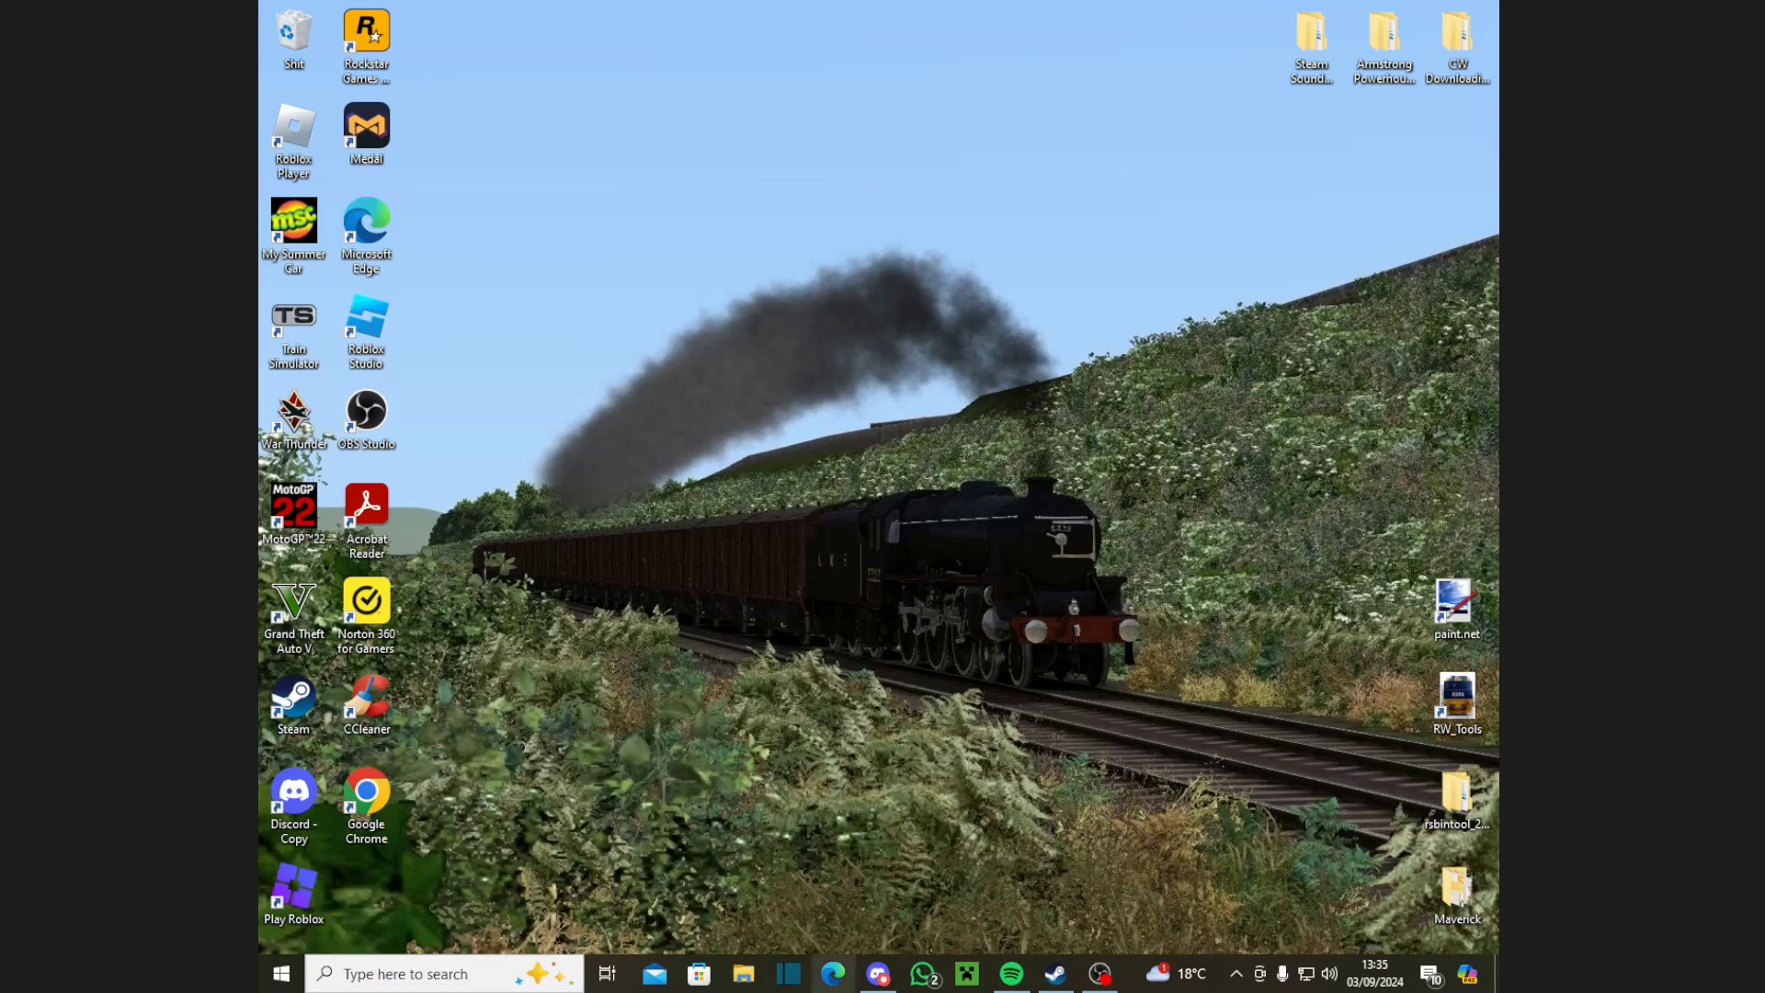
Step: Open File Explorer maximized and jump up to the RailWorks folder
left_click(746, 974)
scroll(331, 809, "down", 5)
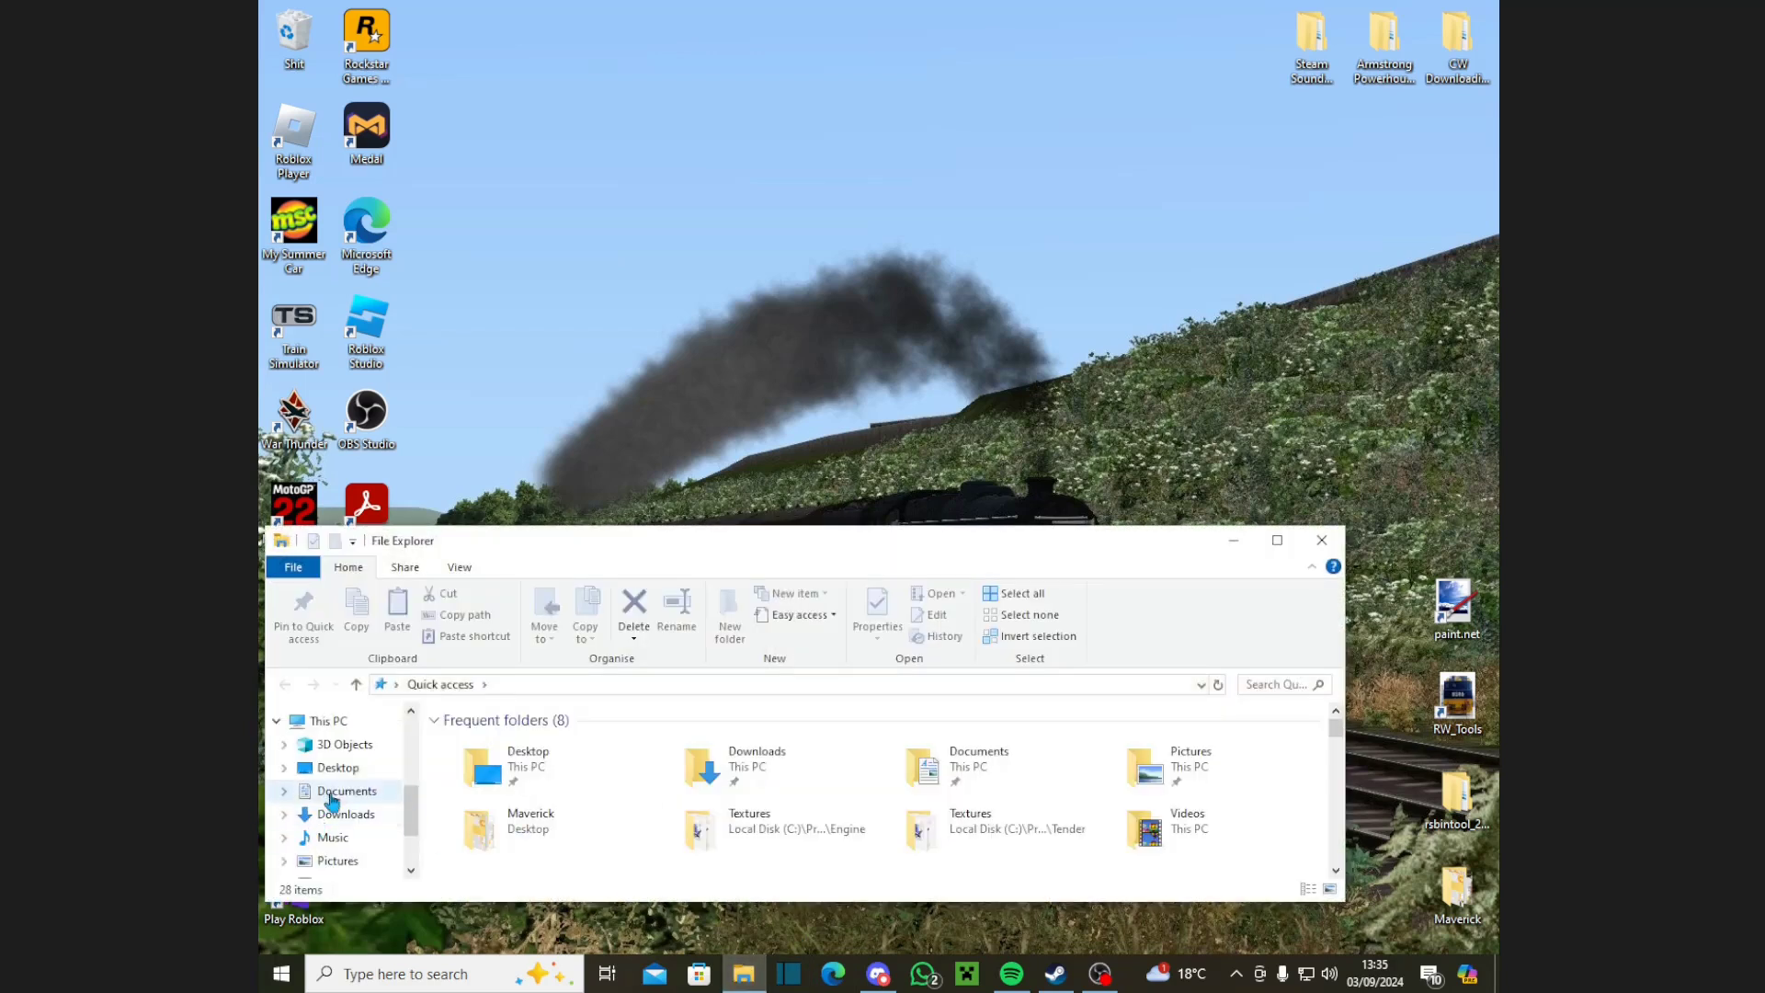
scroll(331, 821, "up", 5)
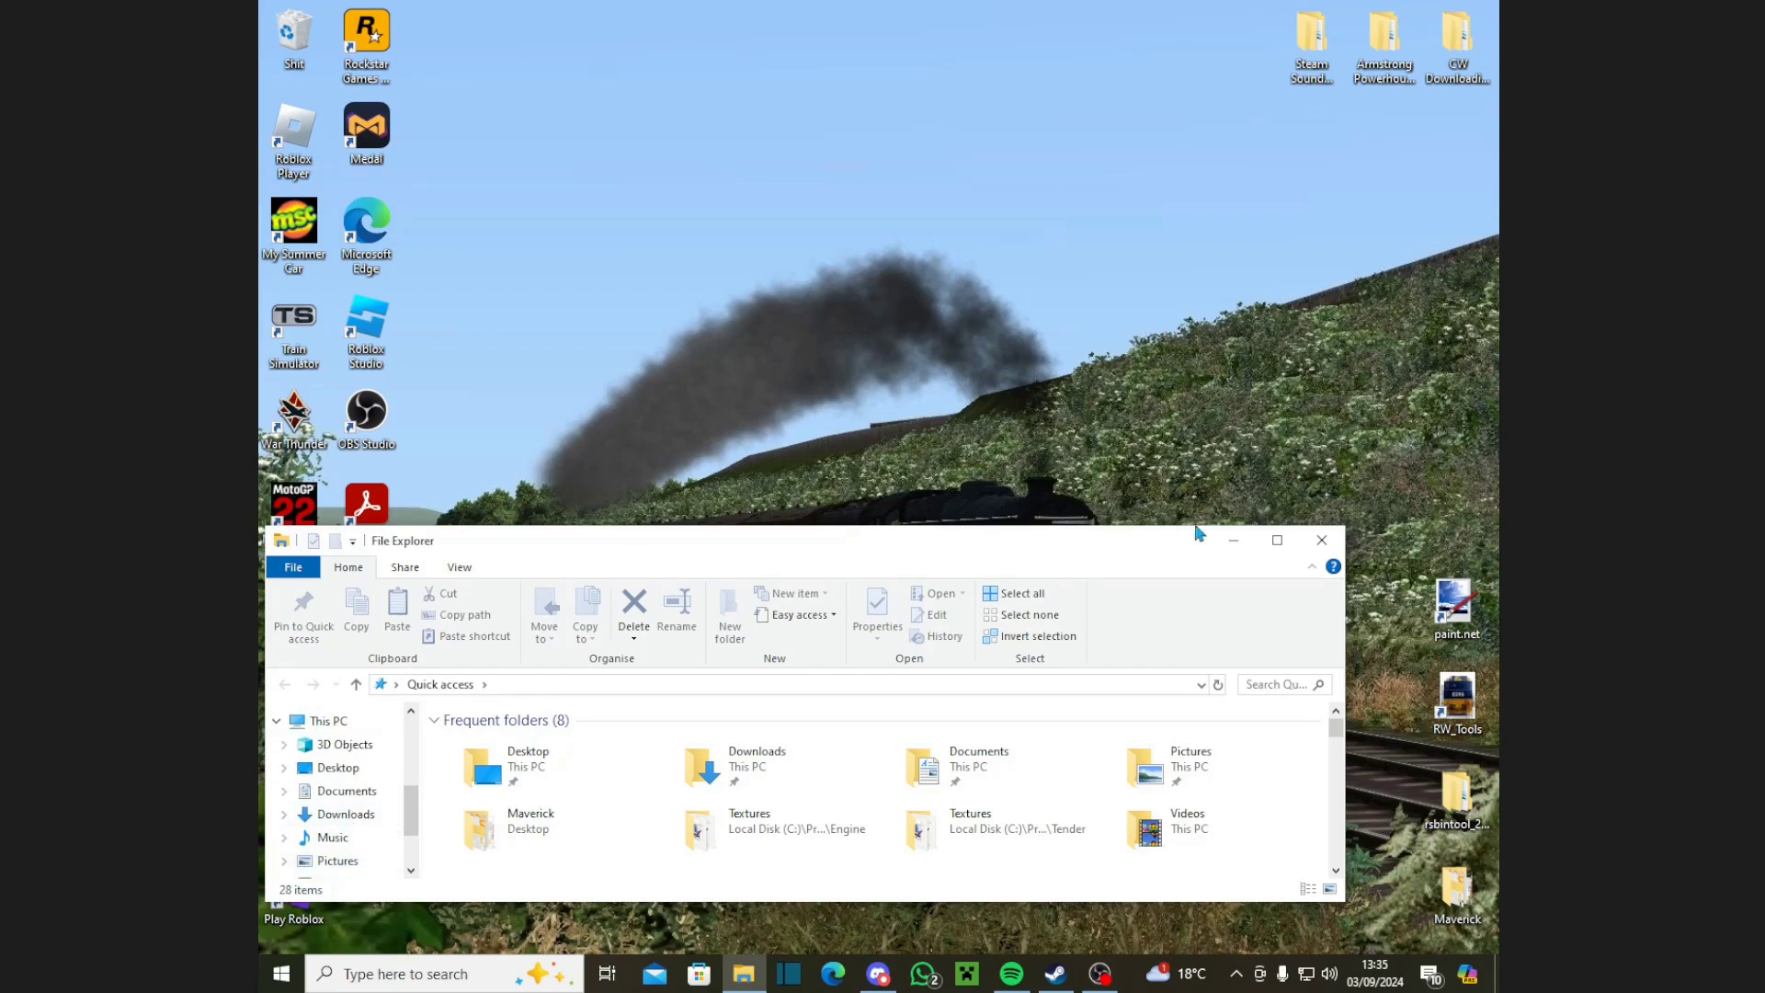
left_click(1283, 544)
left_click(327, 313)
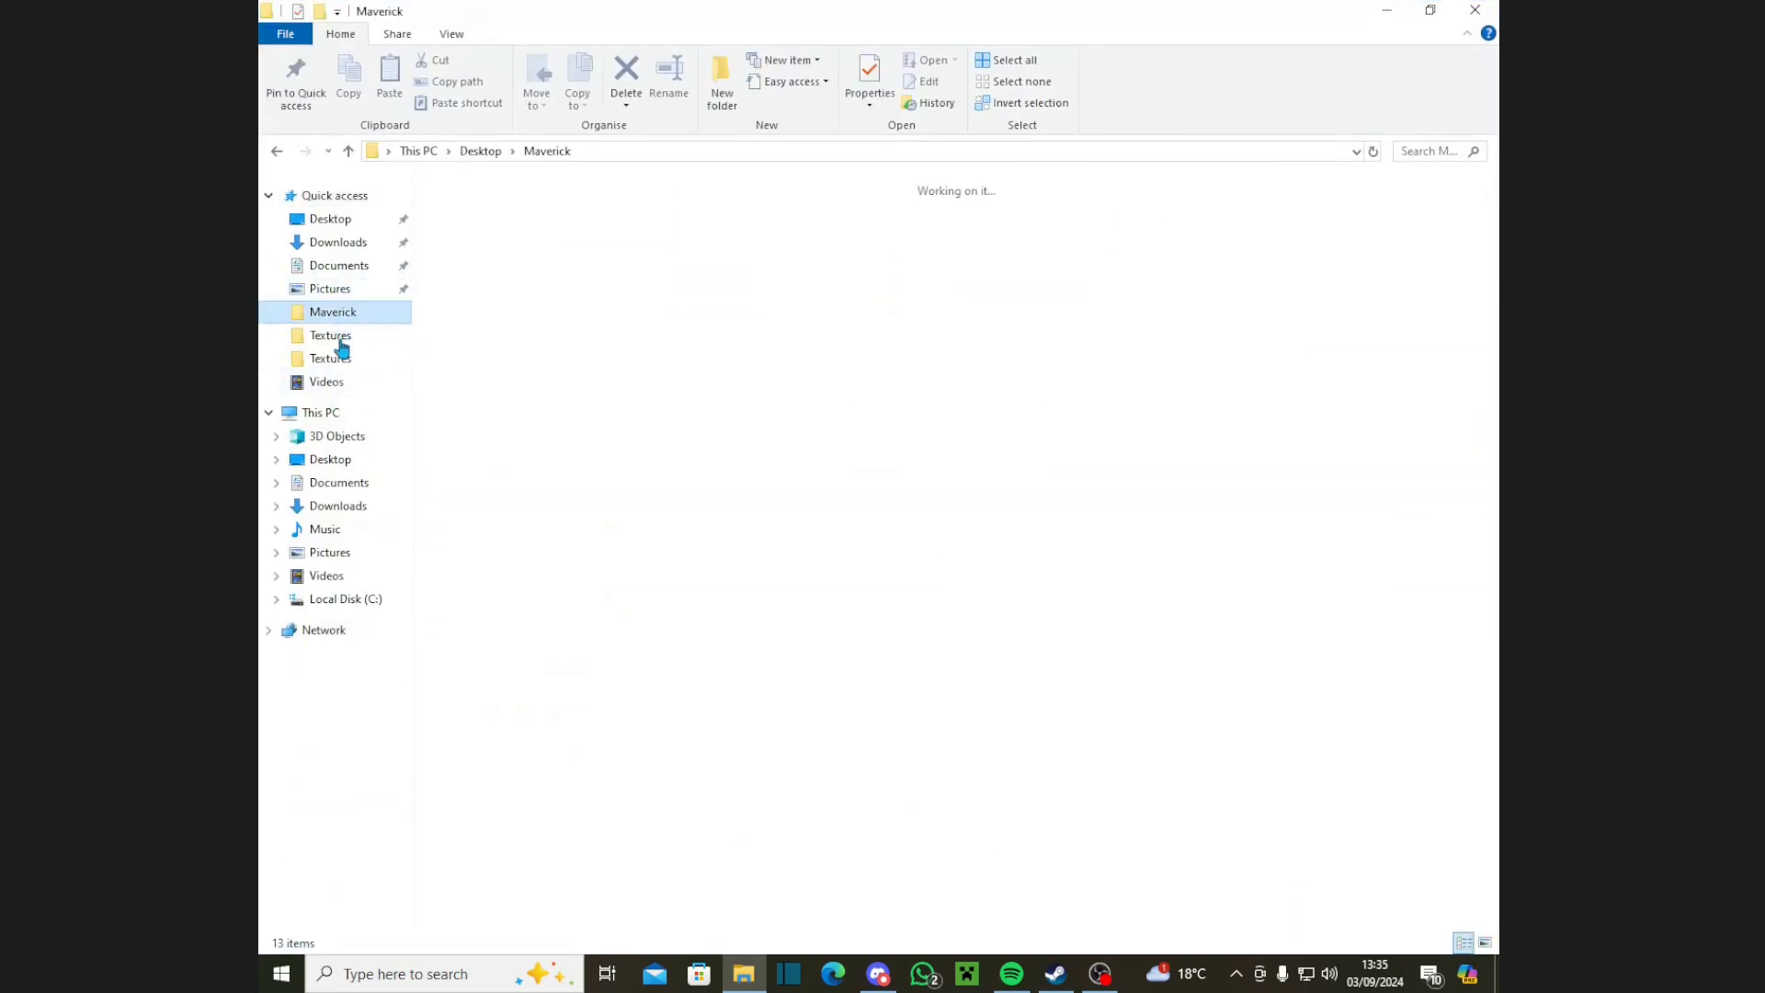
left_click(342, 358)
left_click(633, 153)
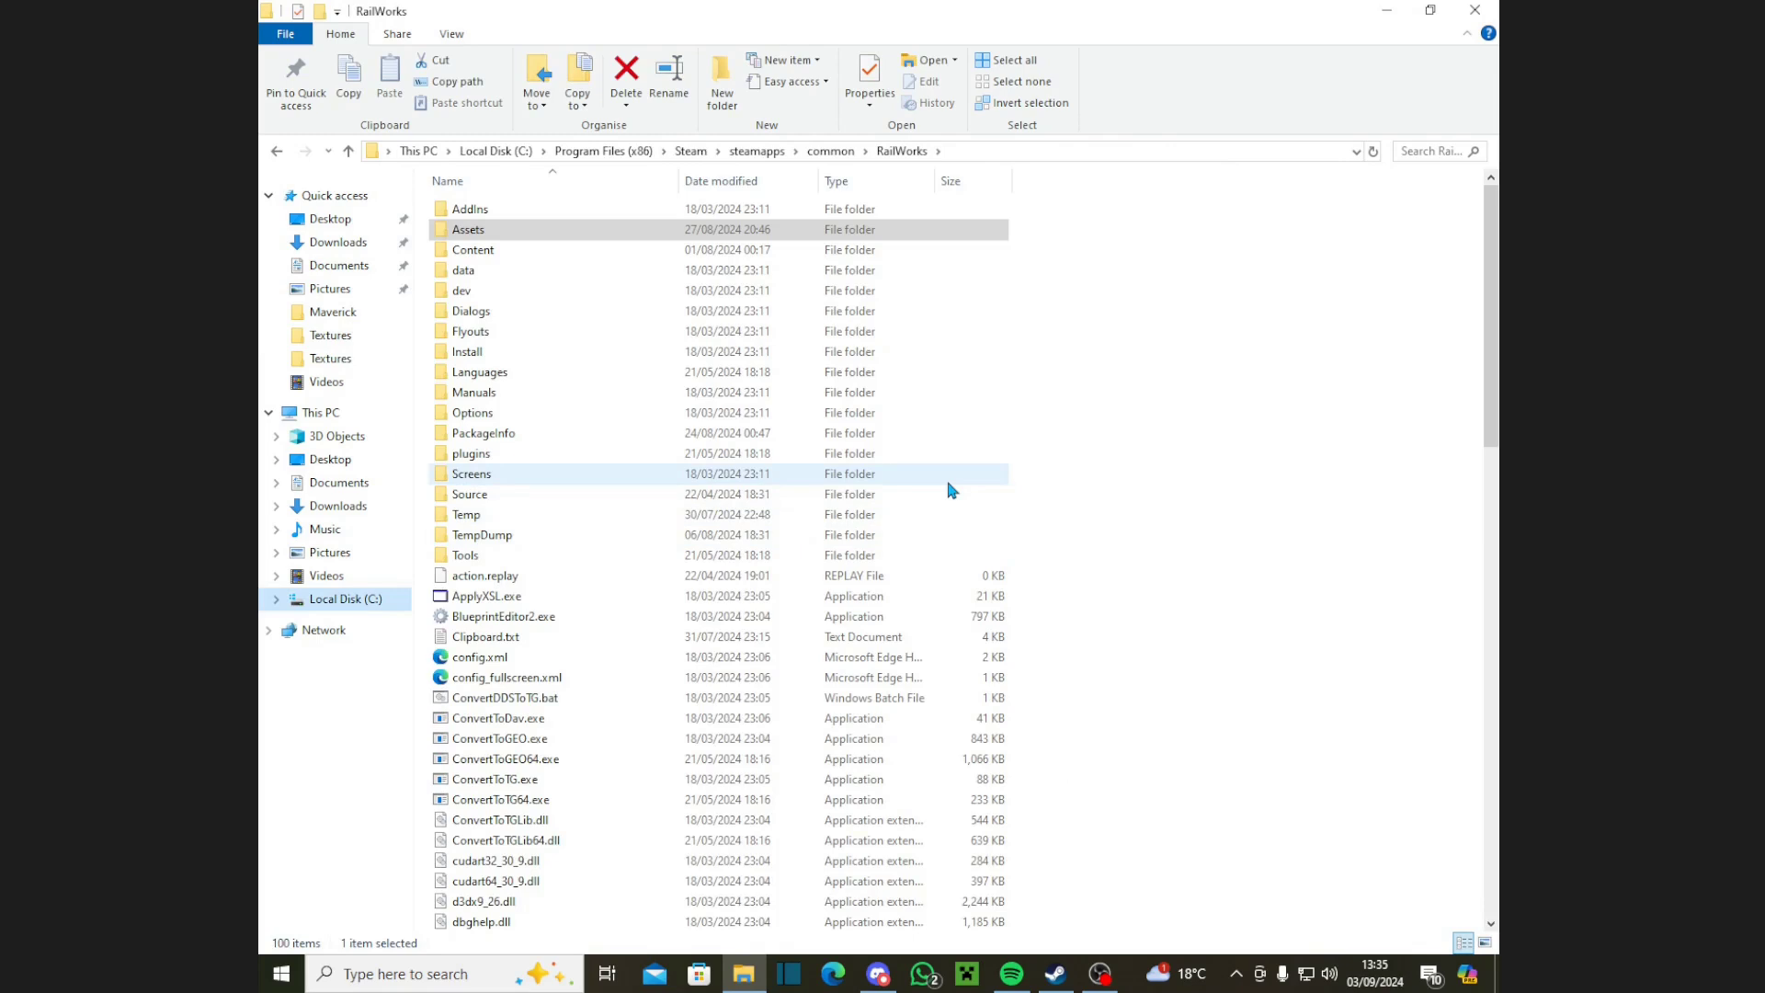
Step: Drill down through Assets > RSC > A4LNERPack01 > RailVehicles > Steam > A4
double_click(526, 229)
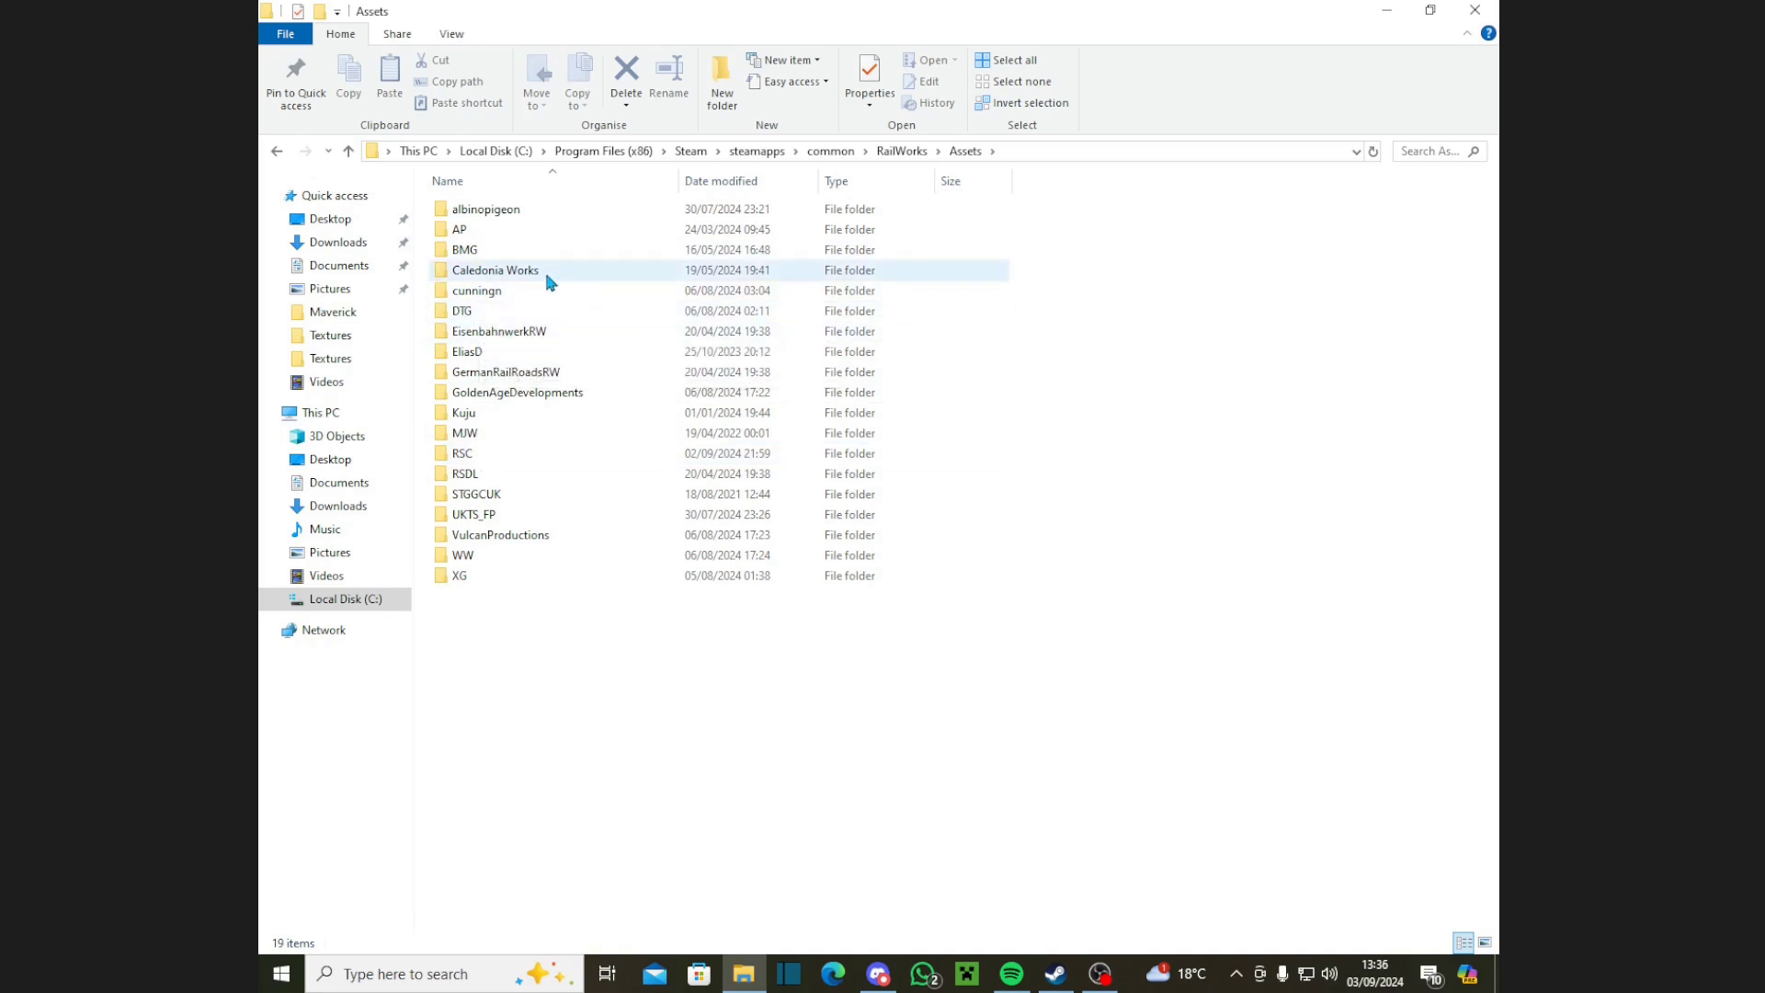
mouse_move(549, 282)
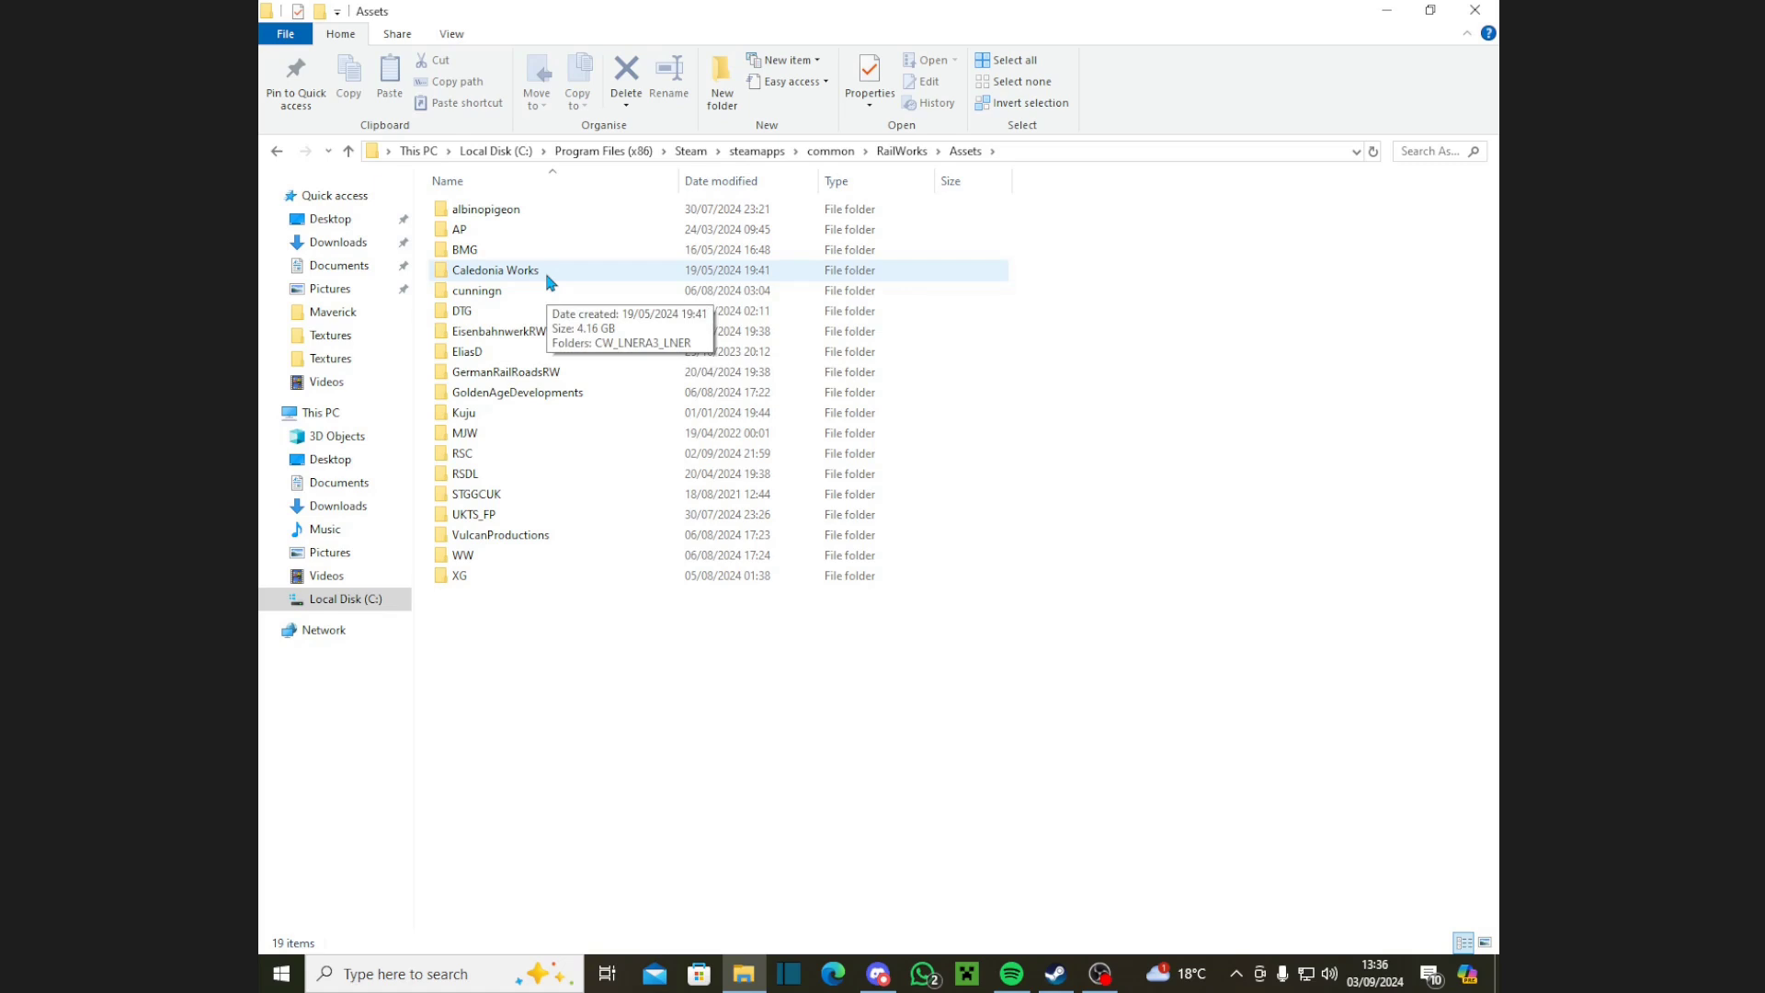
double_click(615, 460)
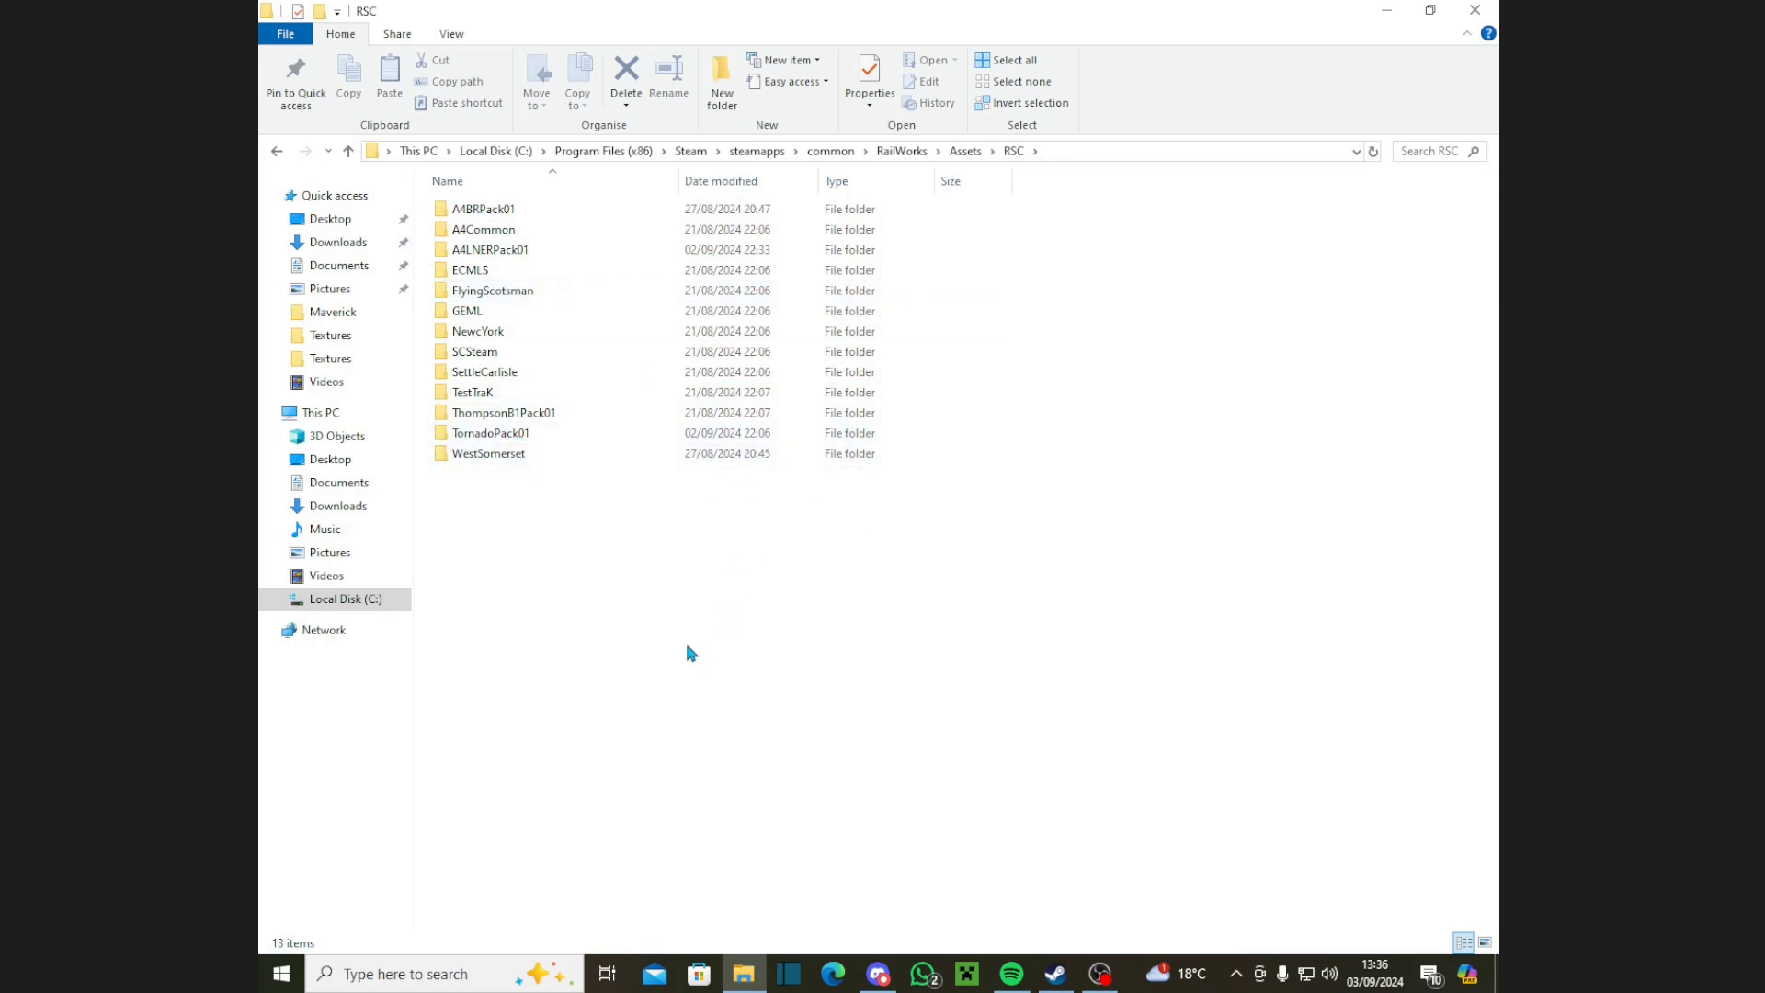
double_click(560, 253)
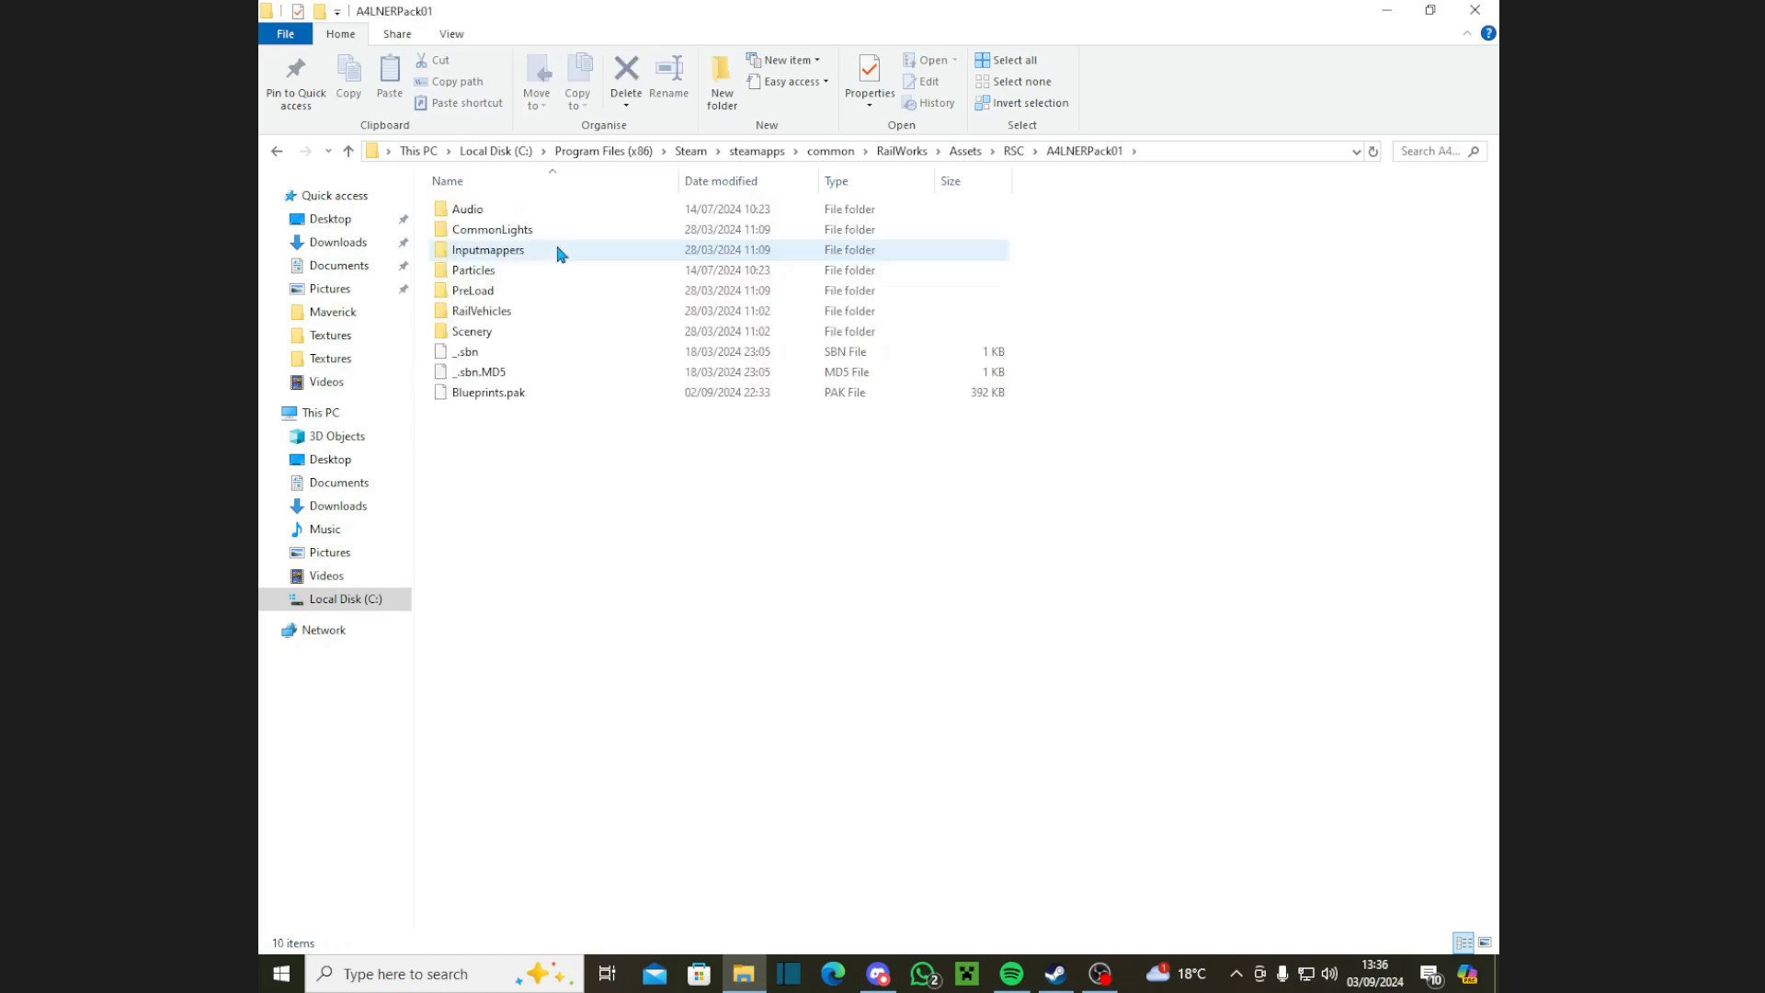
double_click(533, 317)
double_click(500, 229)
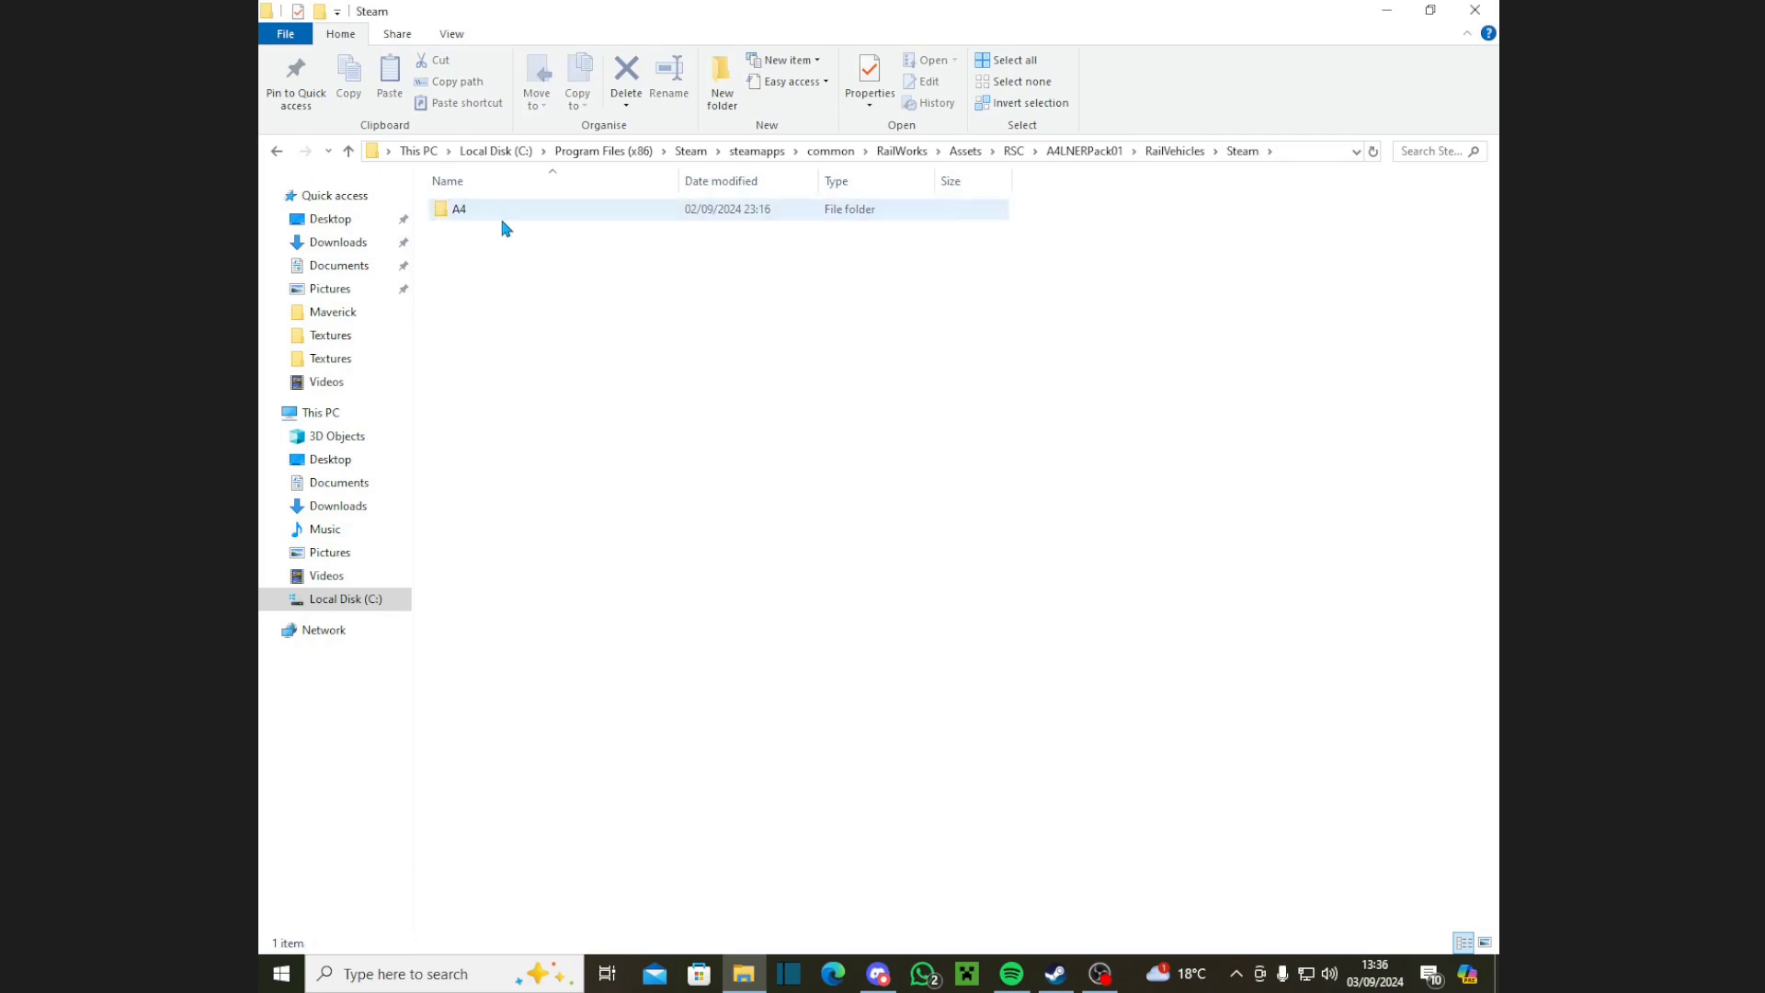
double_click(503, 223)
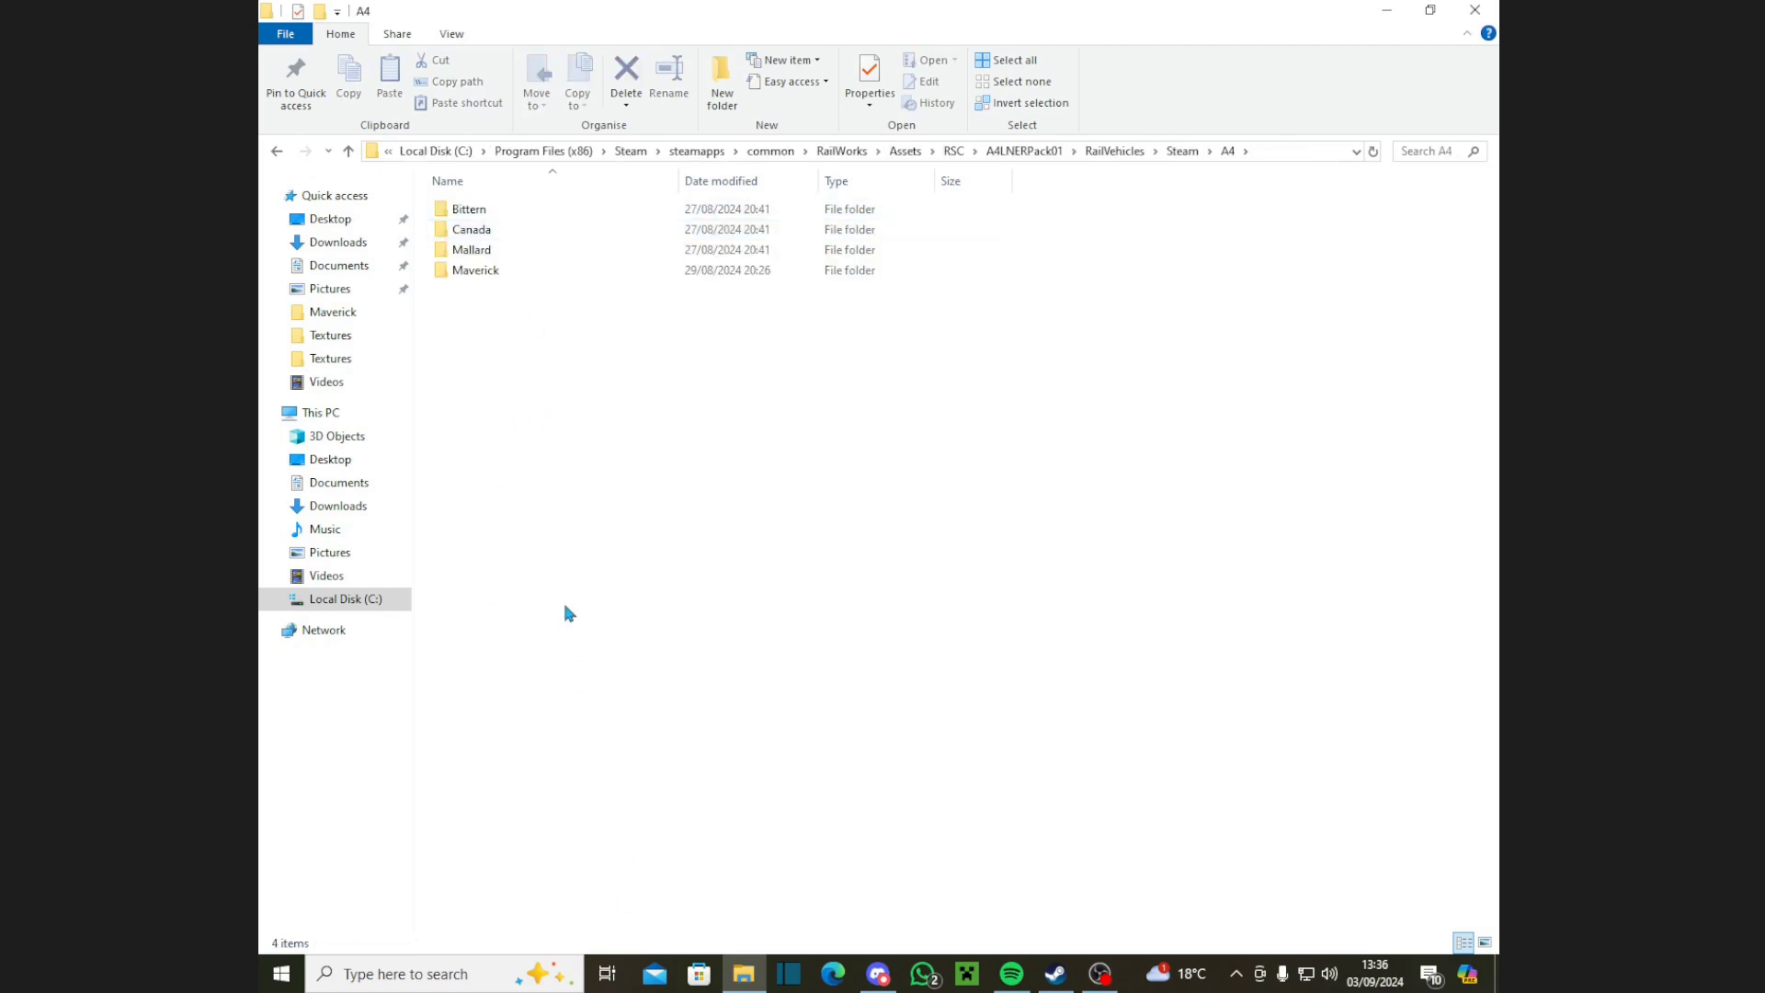
mouse_move(503, 285)
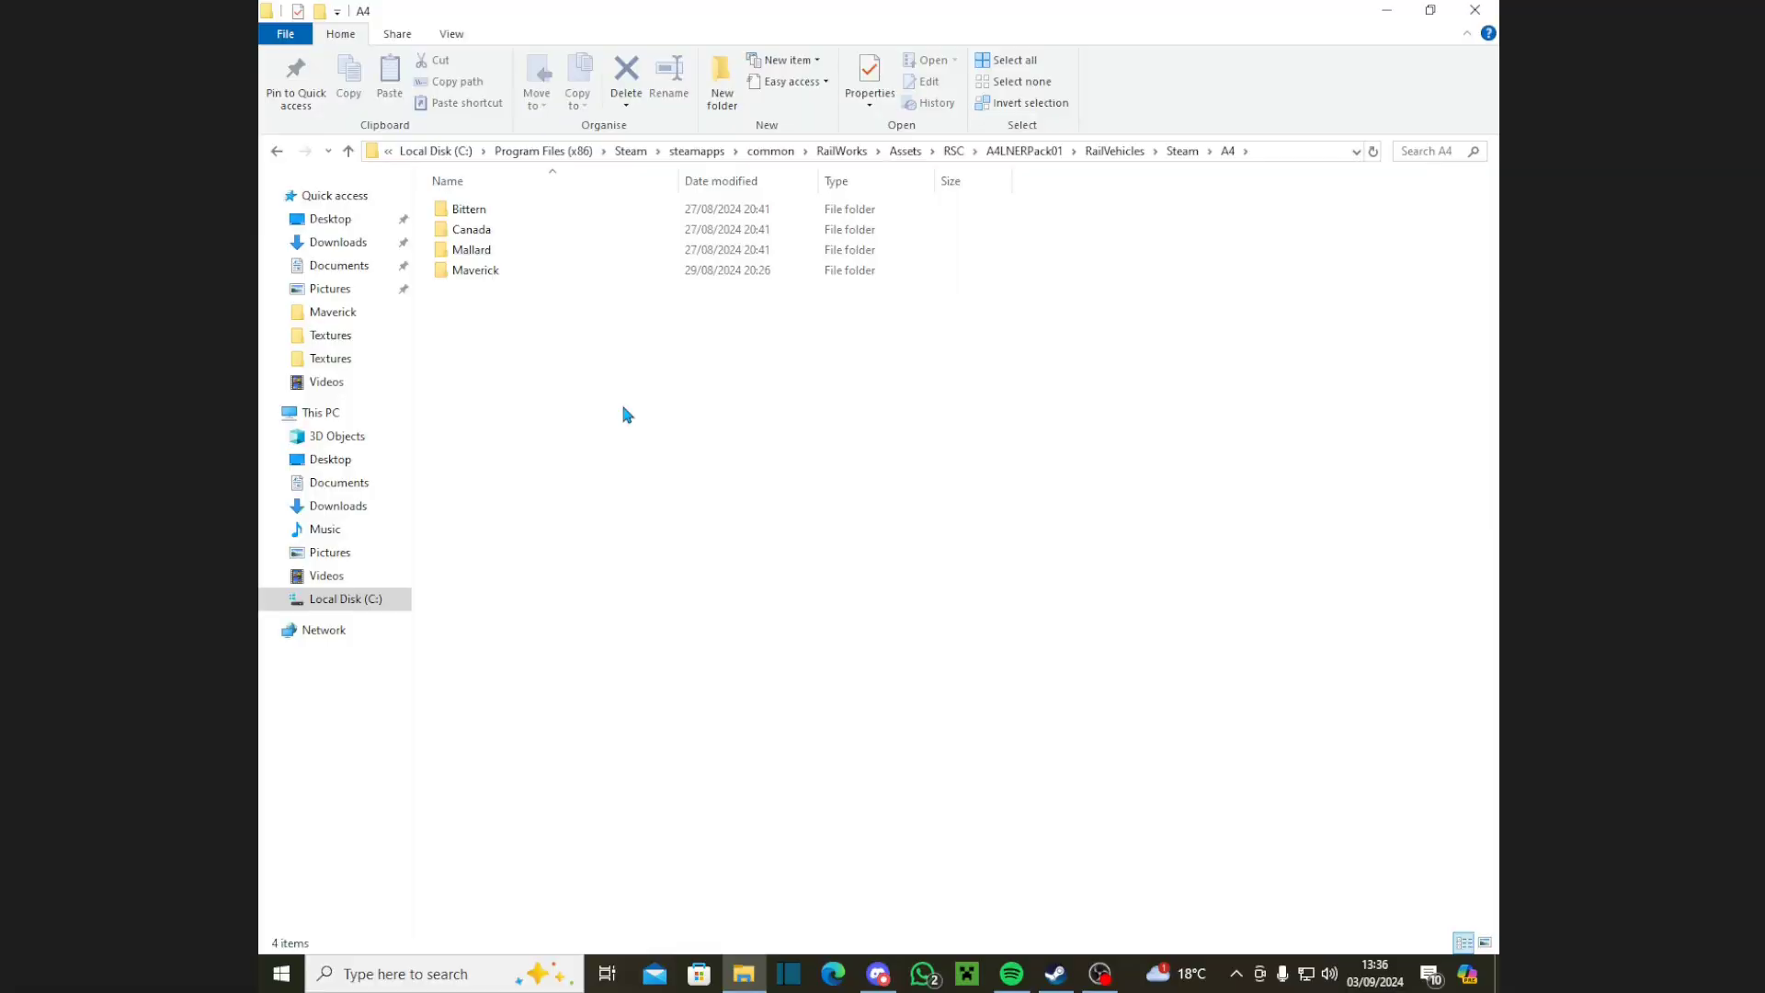
Step: Copy the Bittern folder and paste it into A4 as 'Bittern - Copy'
left_click(482, 212)
right_click(482, 212)
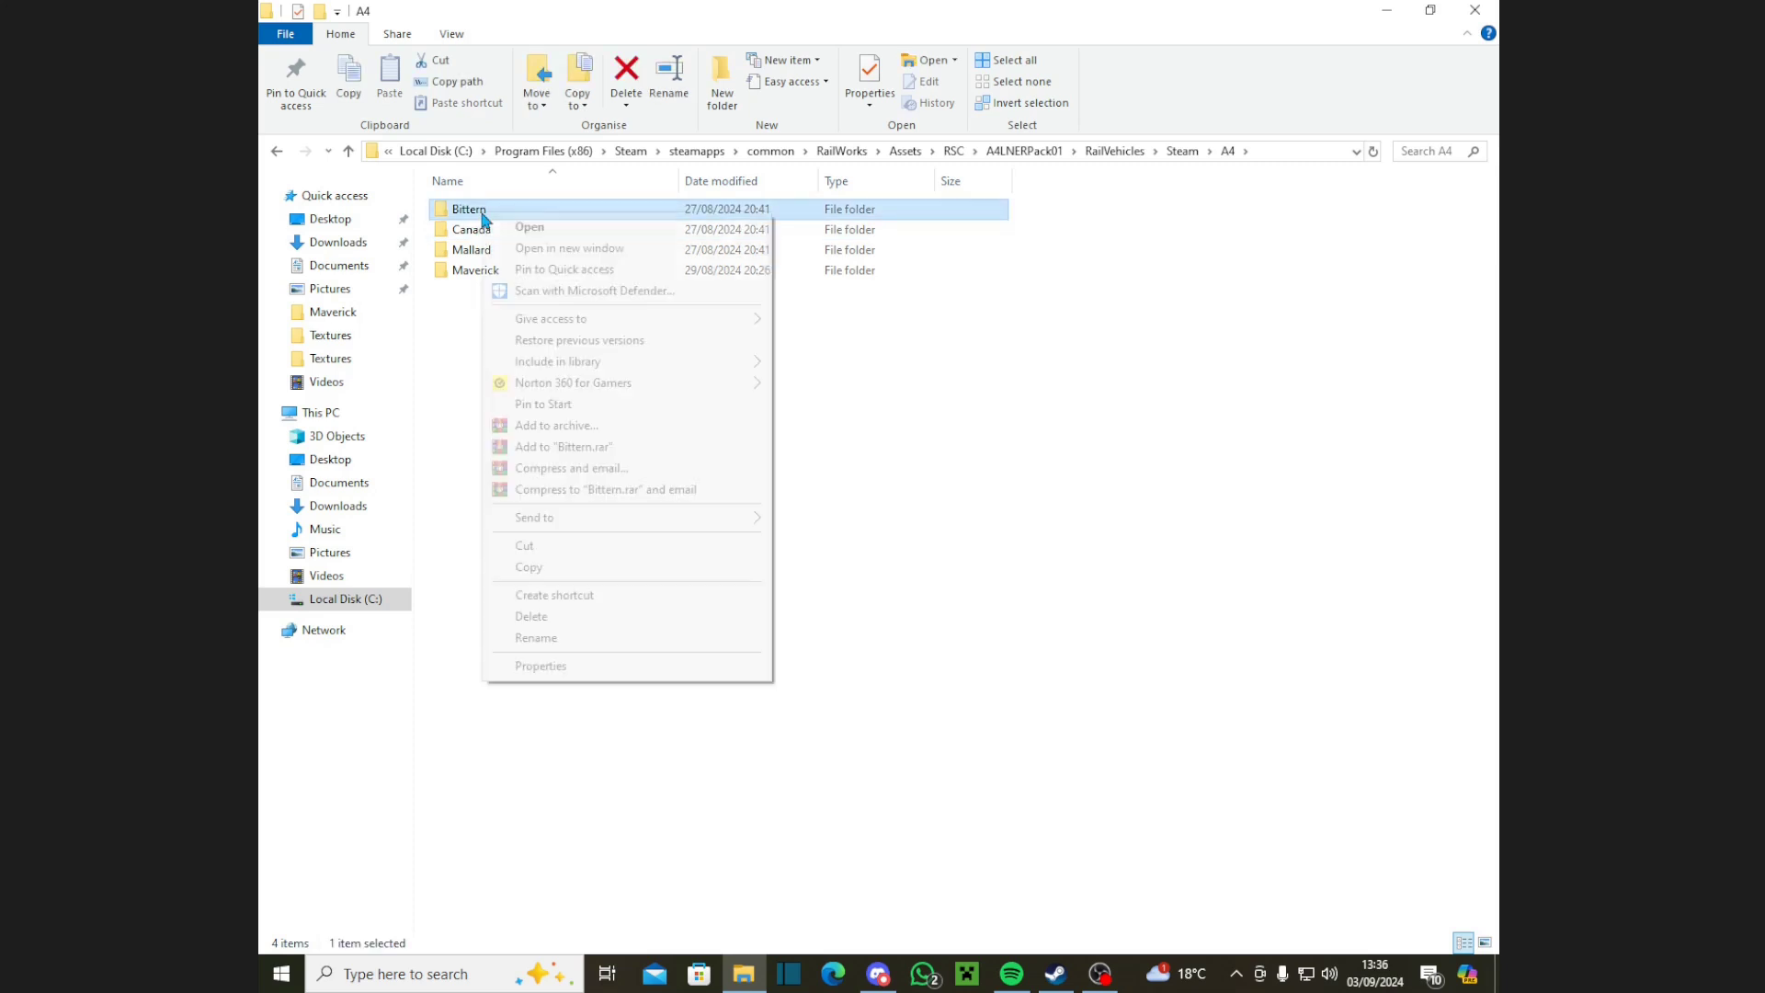
left_click(532, 570)
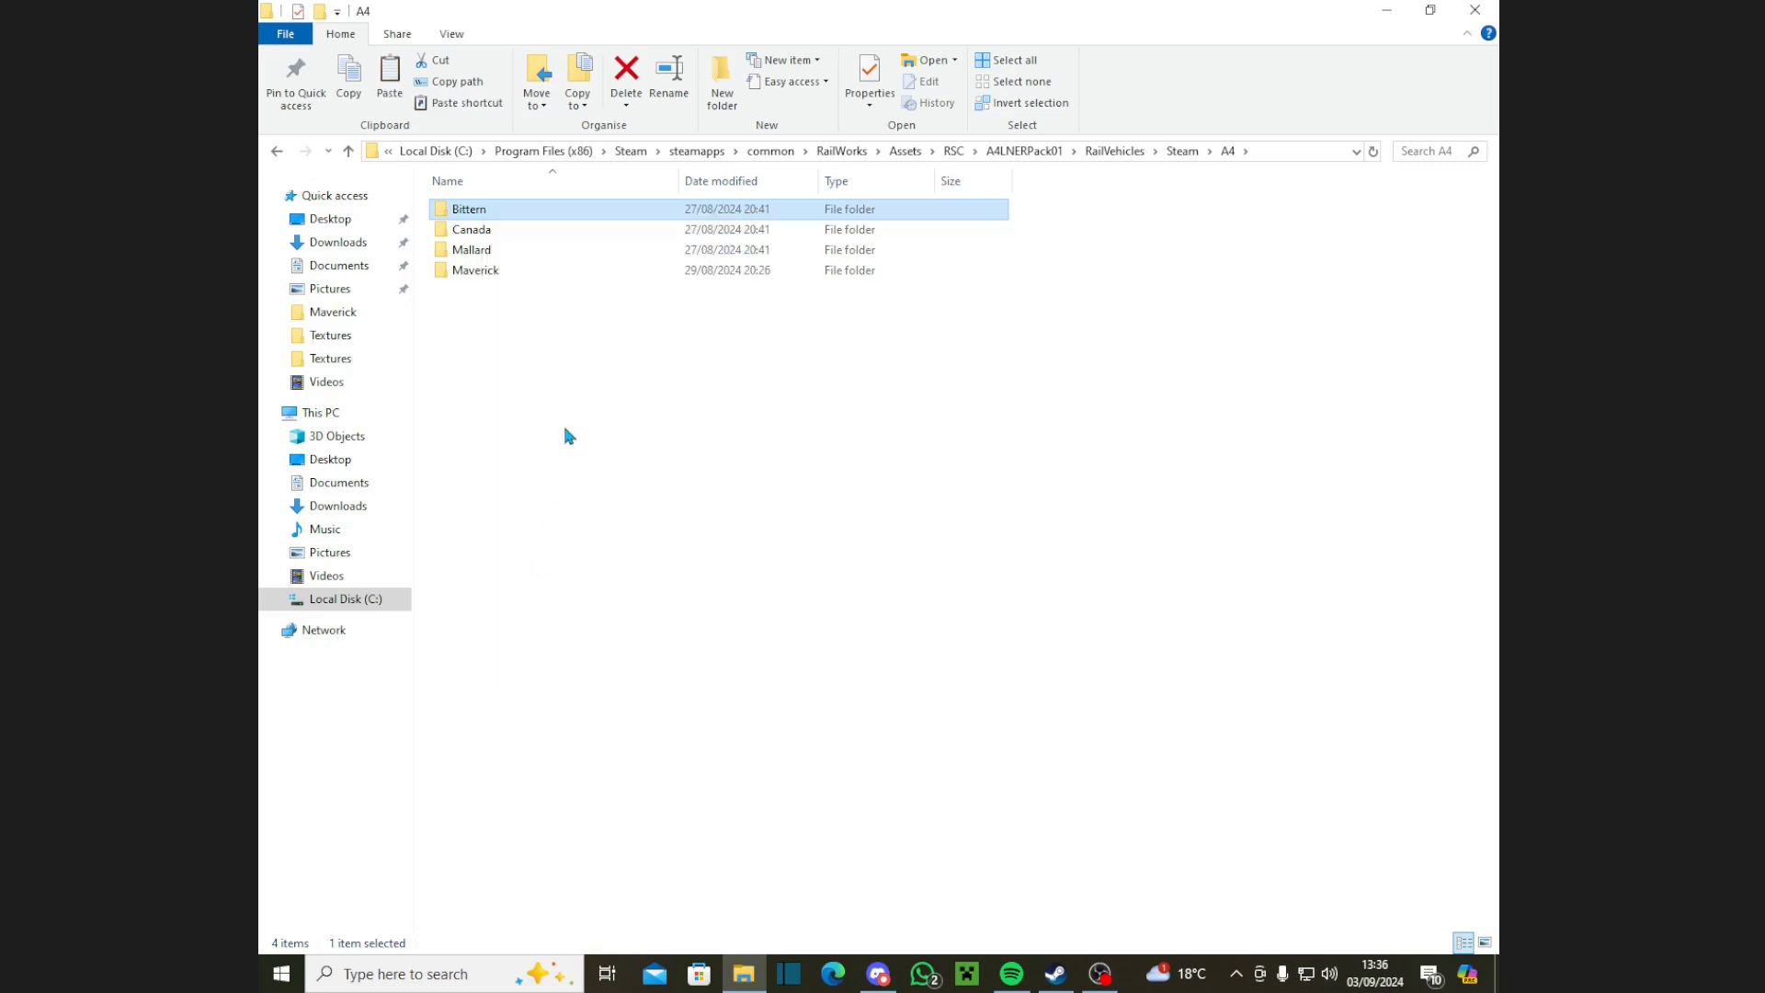
left_click(529, 346)
right_click(516, 335)
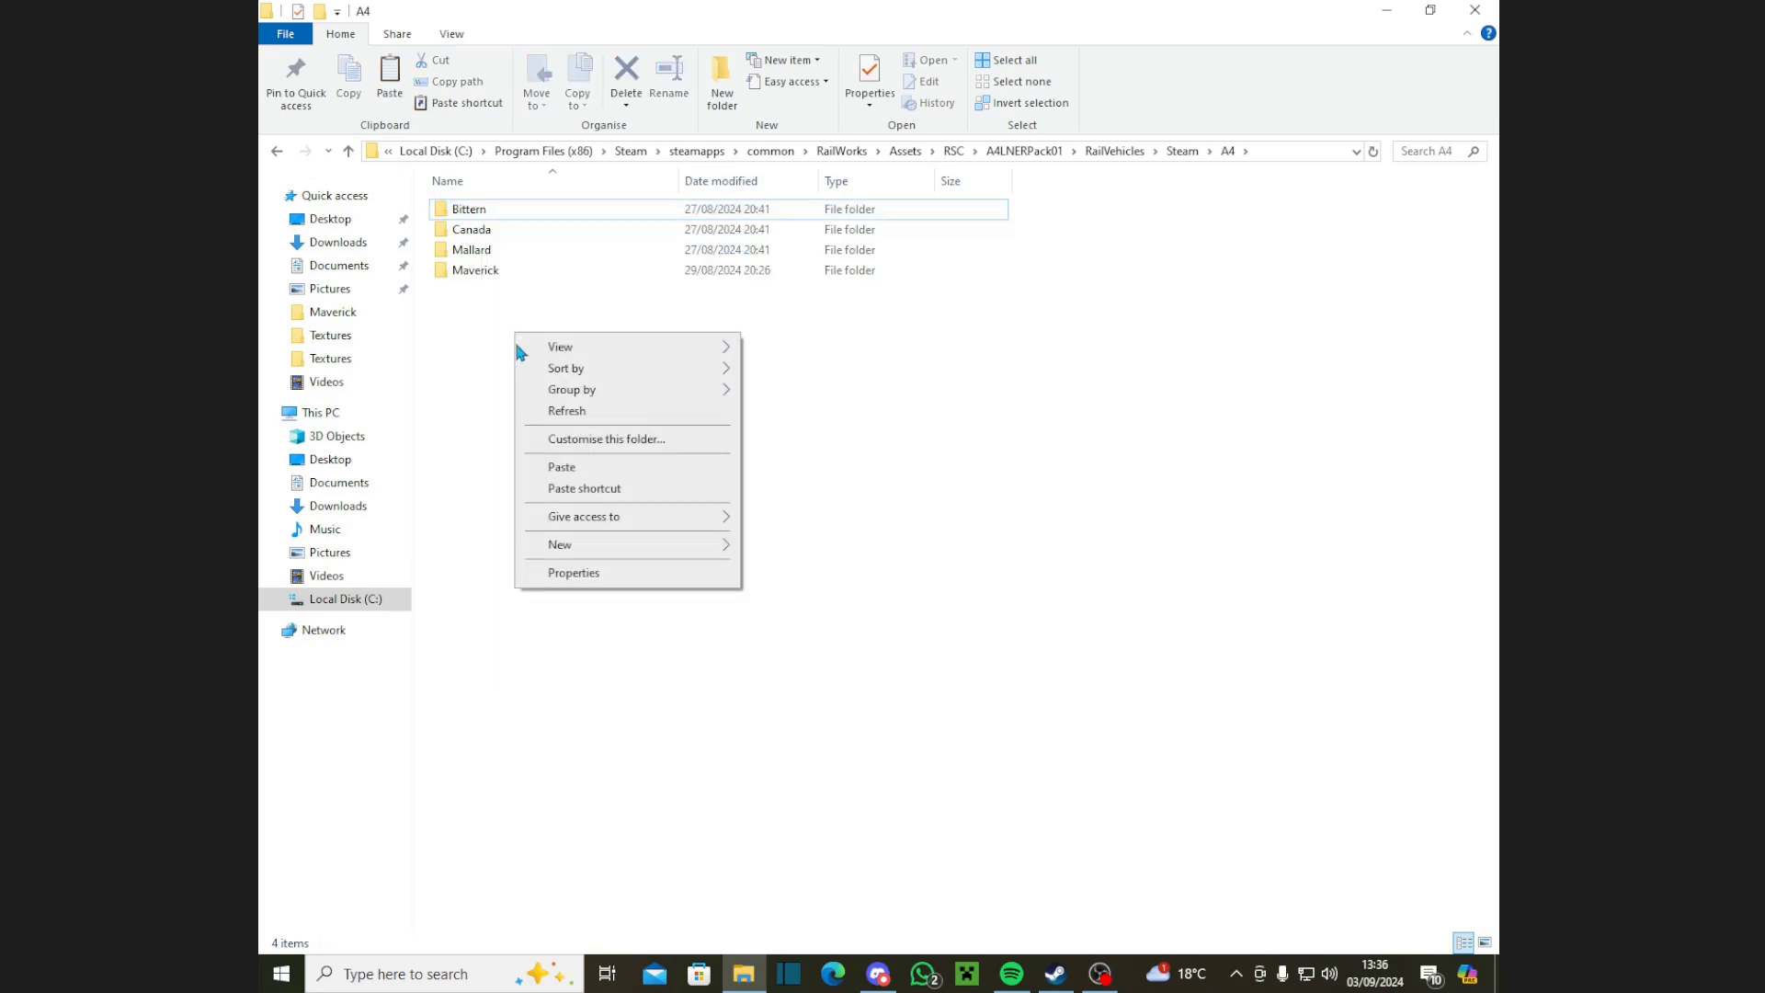
left_click(562, 467)
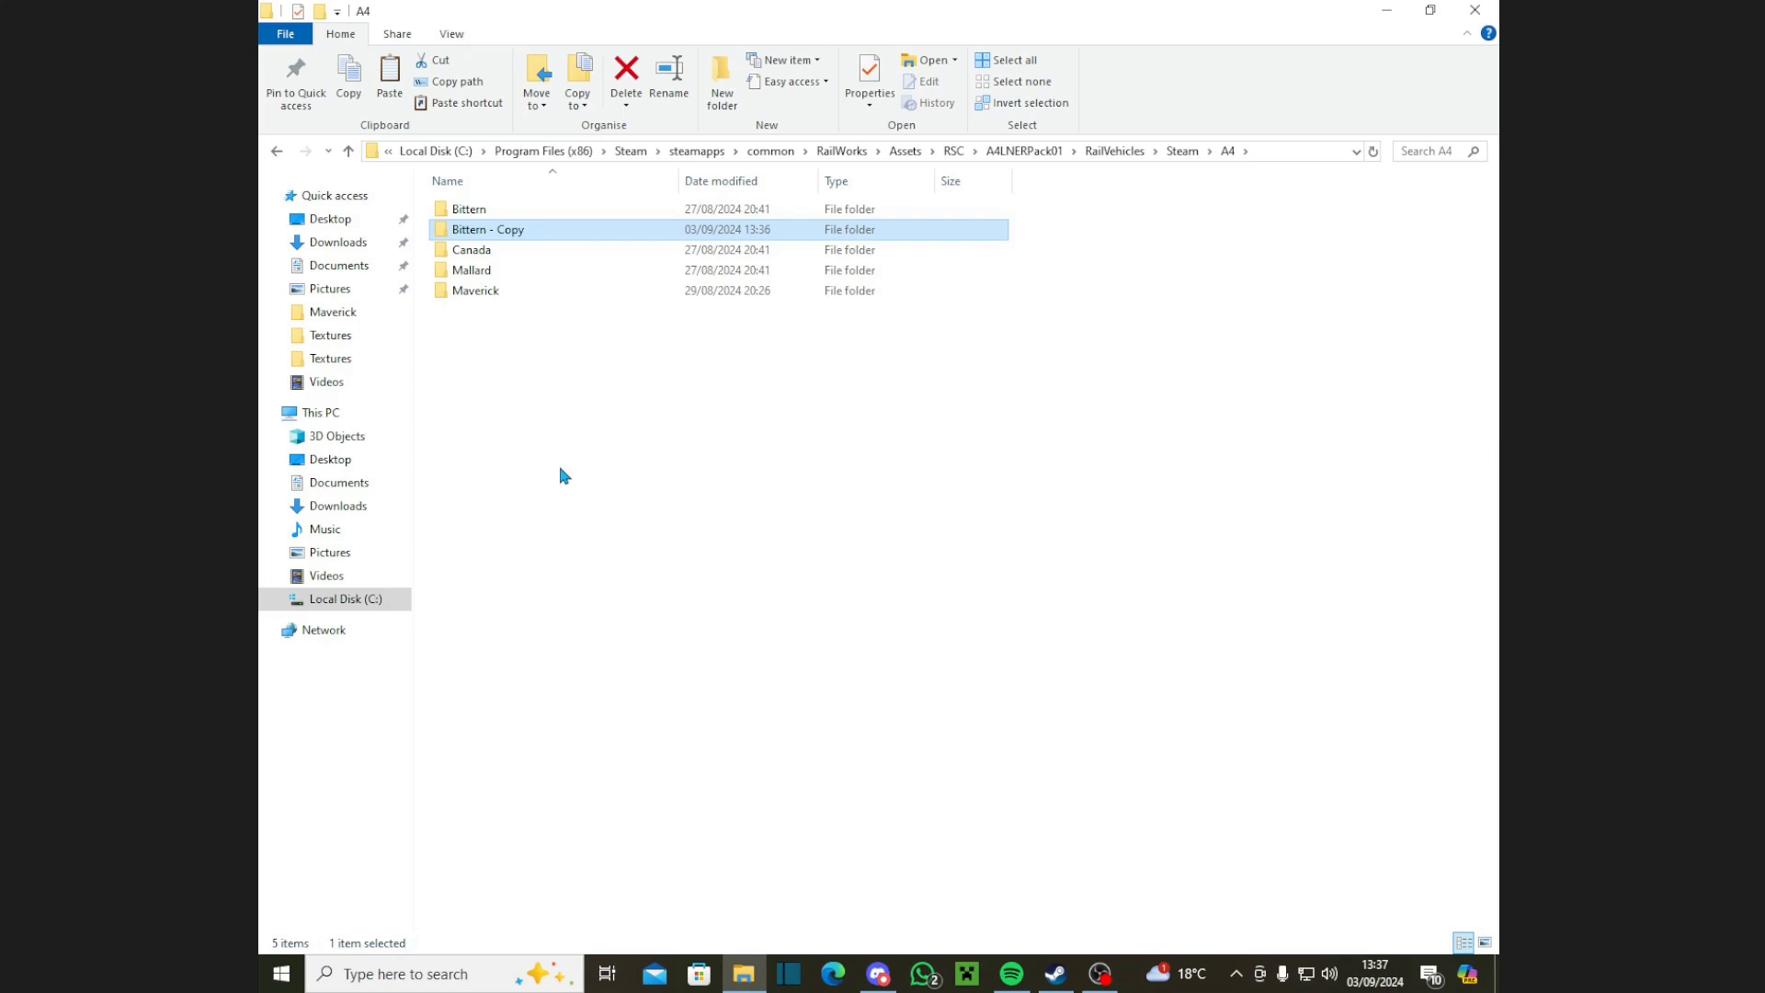
Step: Rename the 'Bittern - Copy' folder to Gamez
right_click(562, 239)
left_click(649, 680)
key("BackSpace")
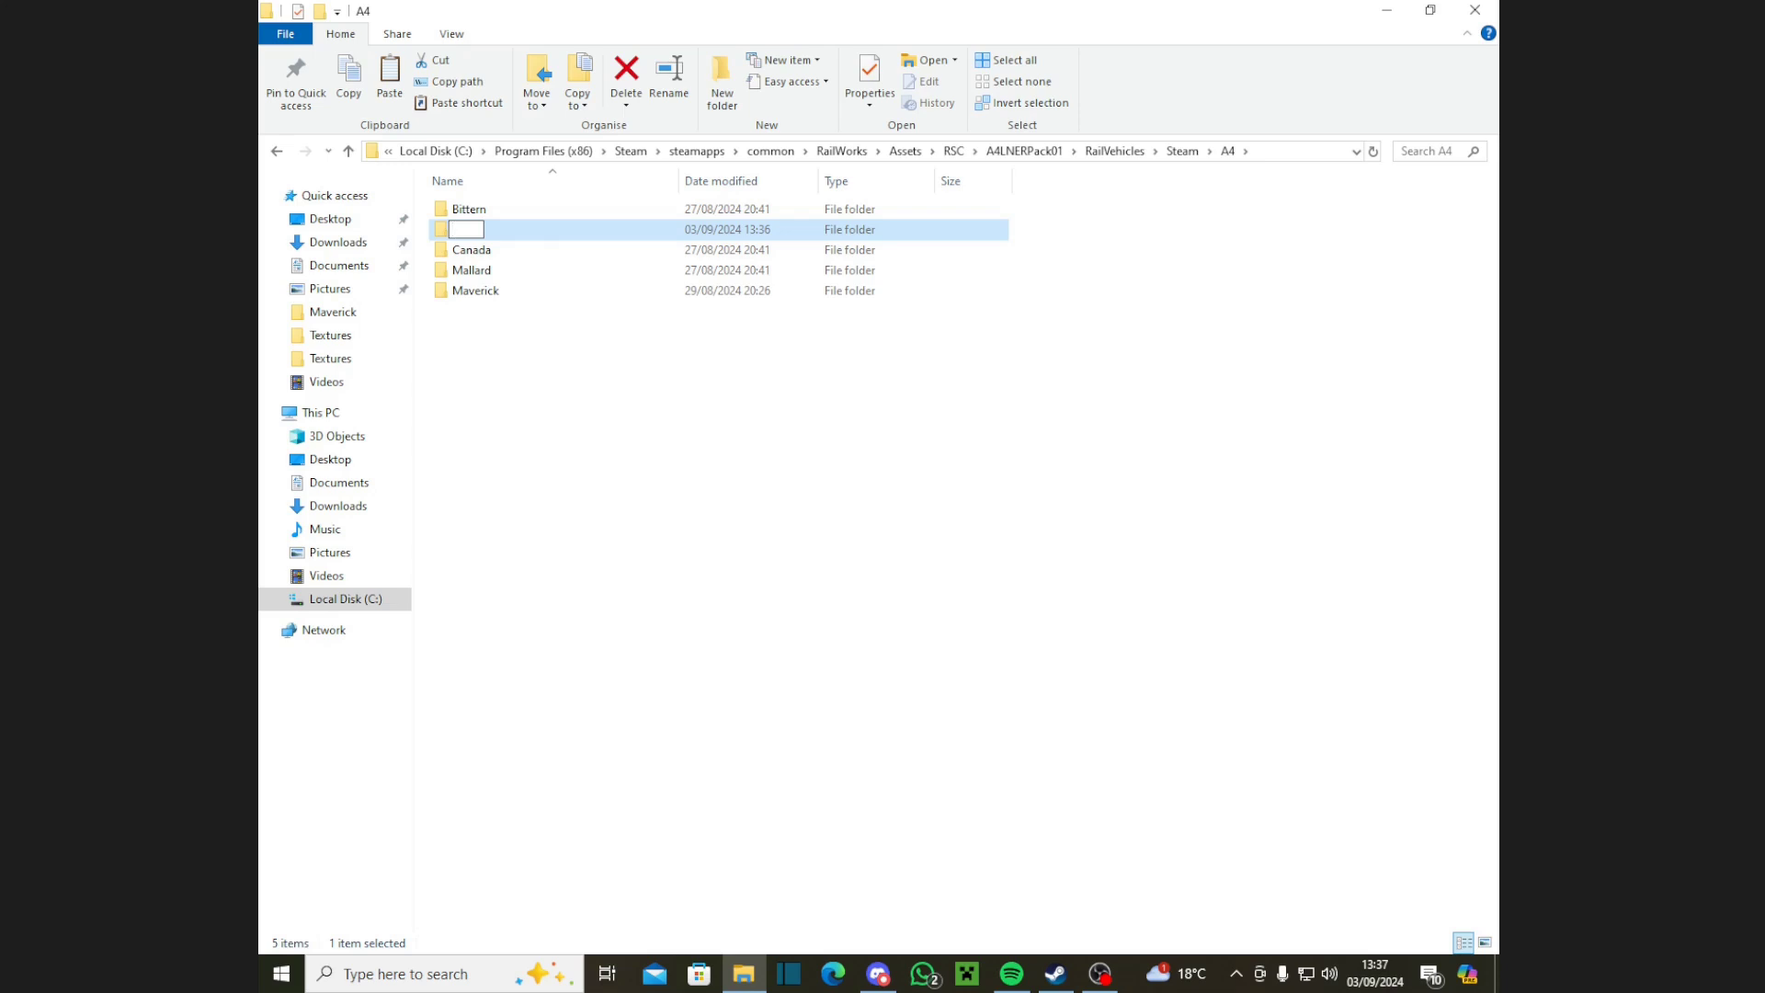
type("Gamez")
key("Return")
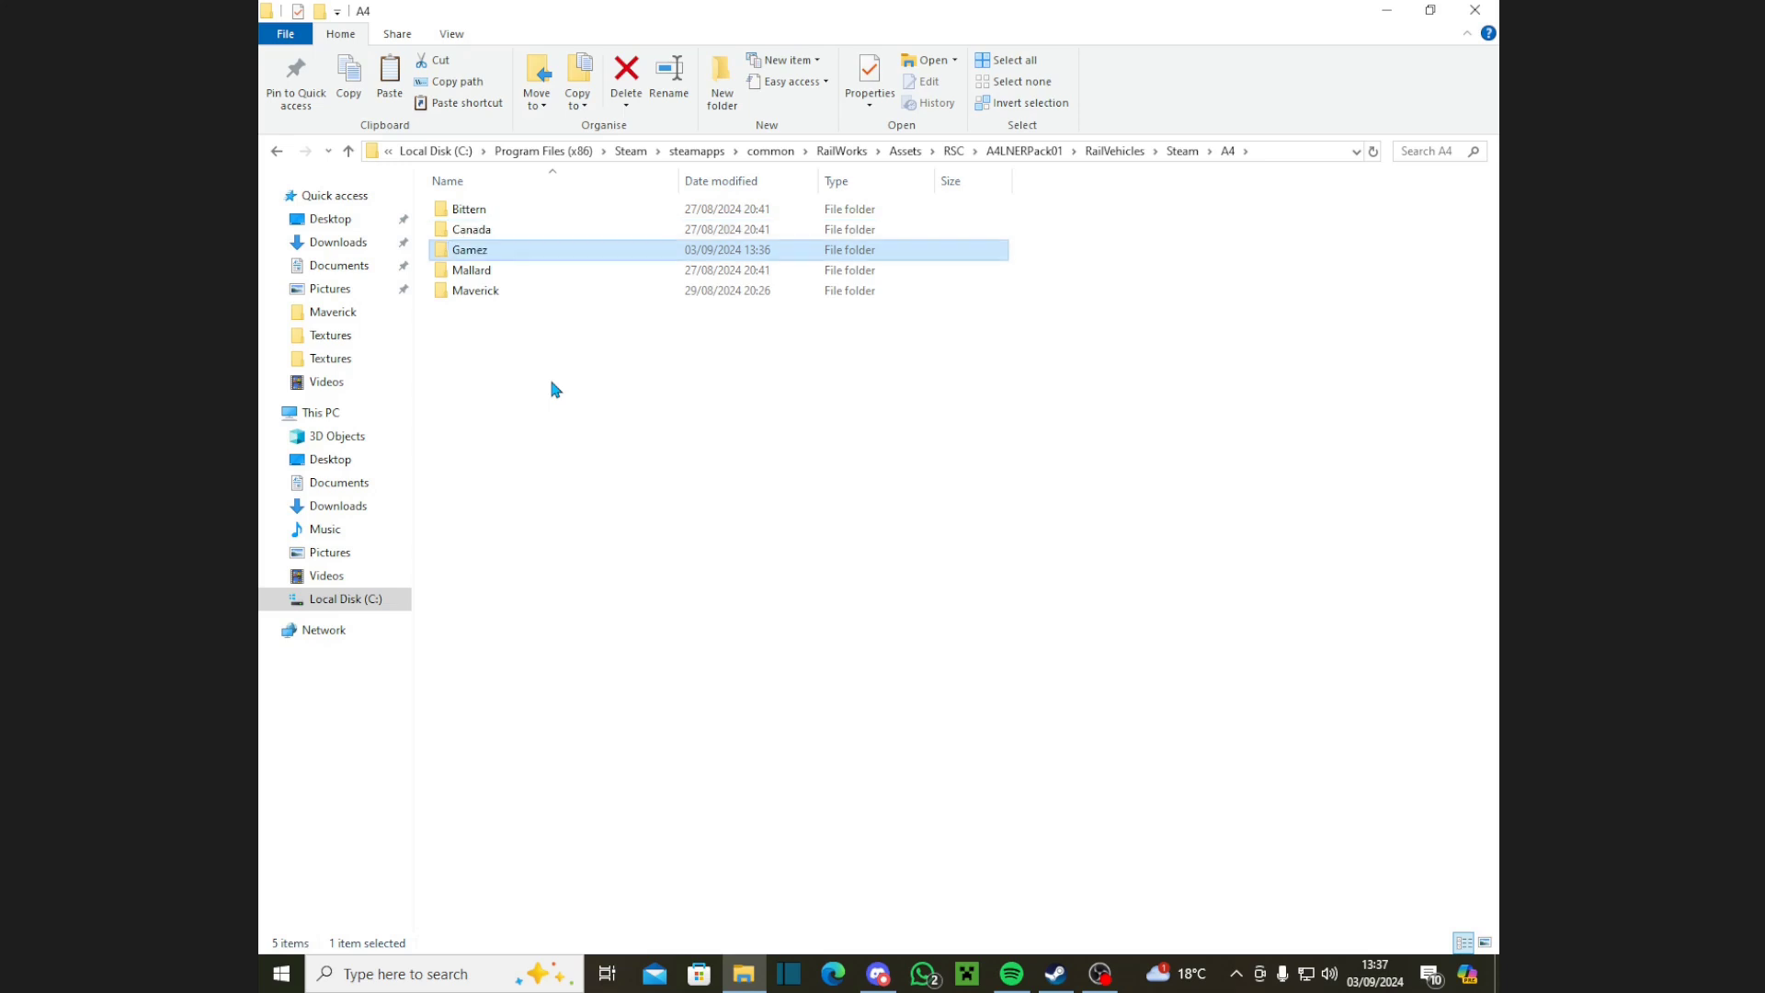
left_click(553, 397)
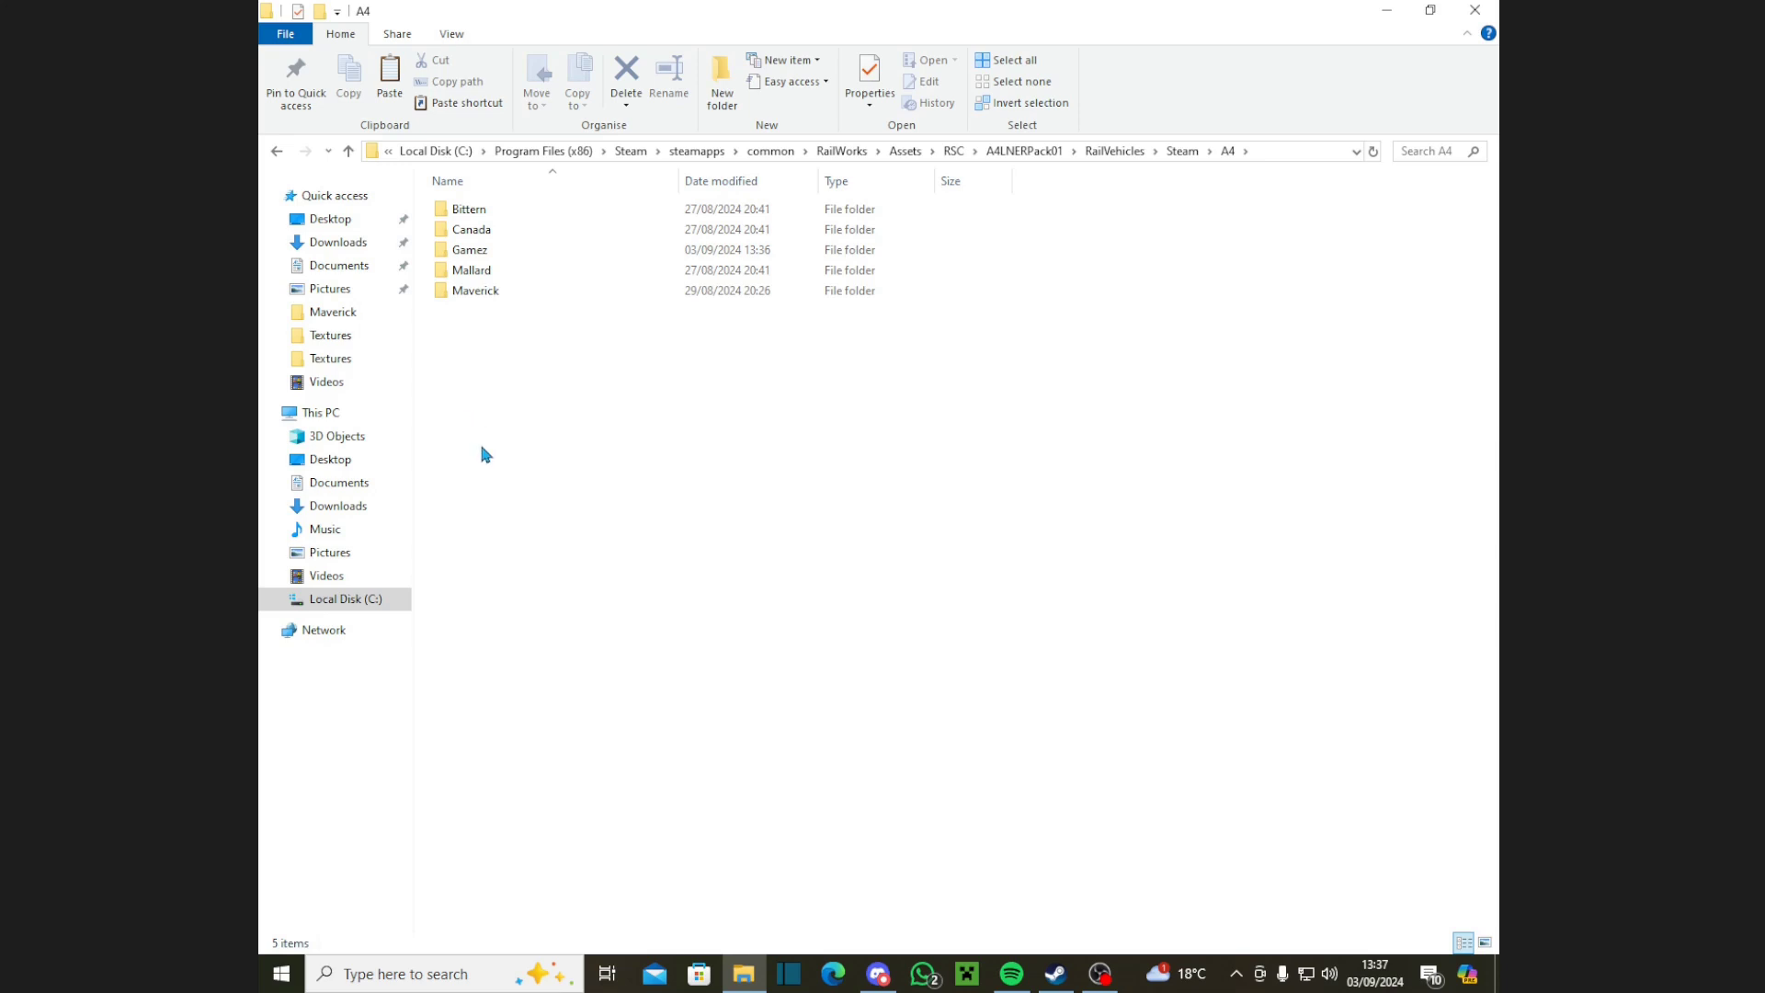
Step: Open A4_Bittern.bin from A4\Gamez\Engine in RW_Tools via Open TS2018 File
left_click(1386, 10)
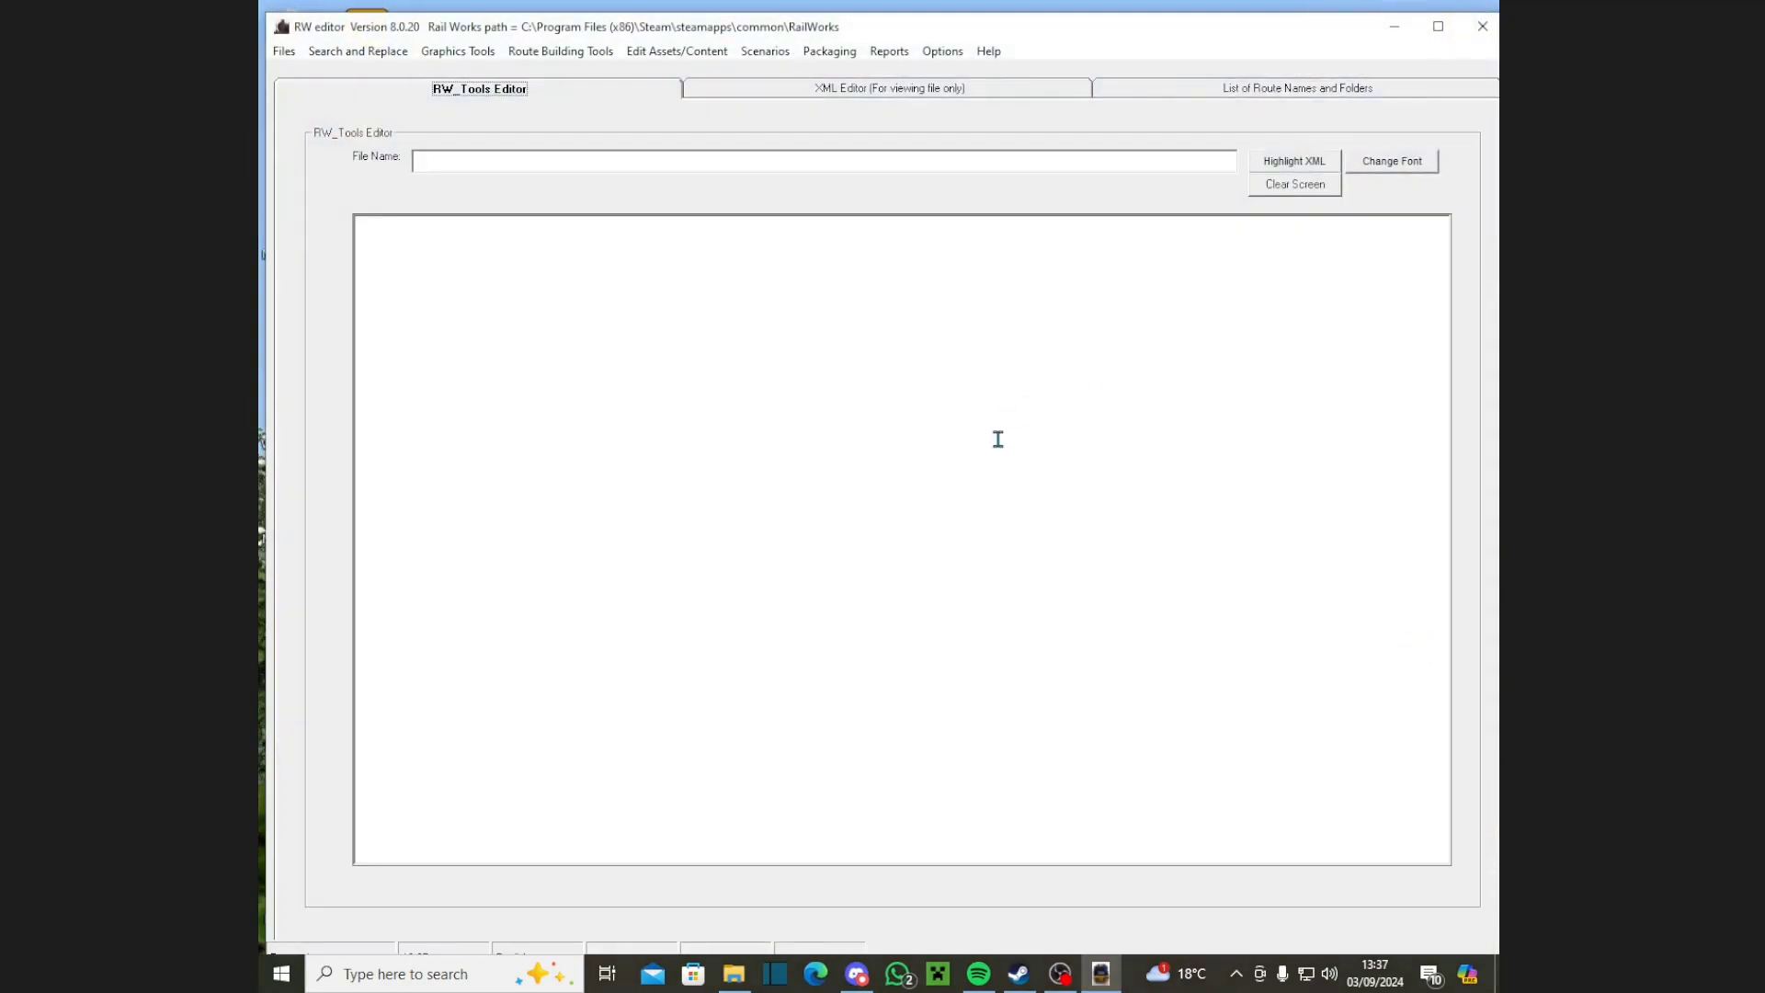
left_click(286, 58)
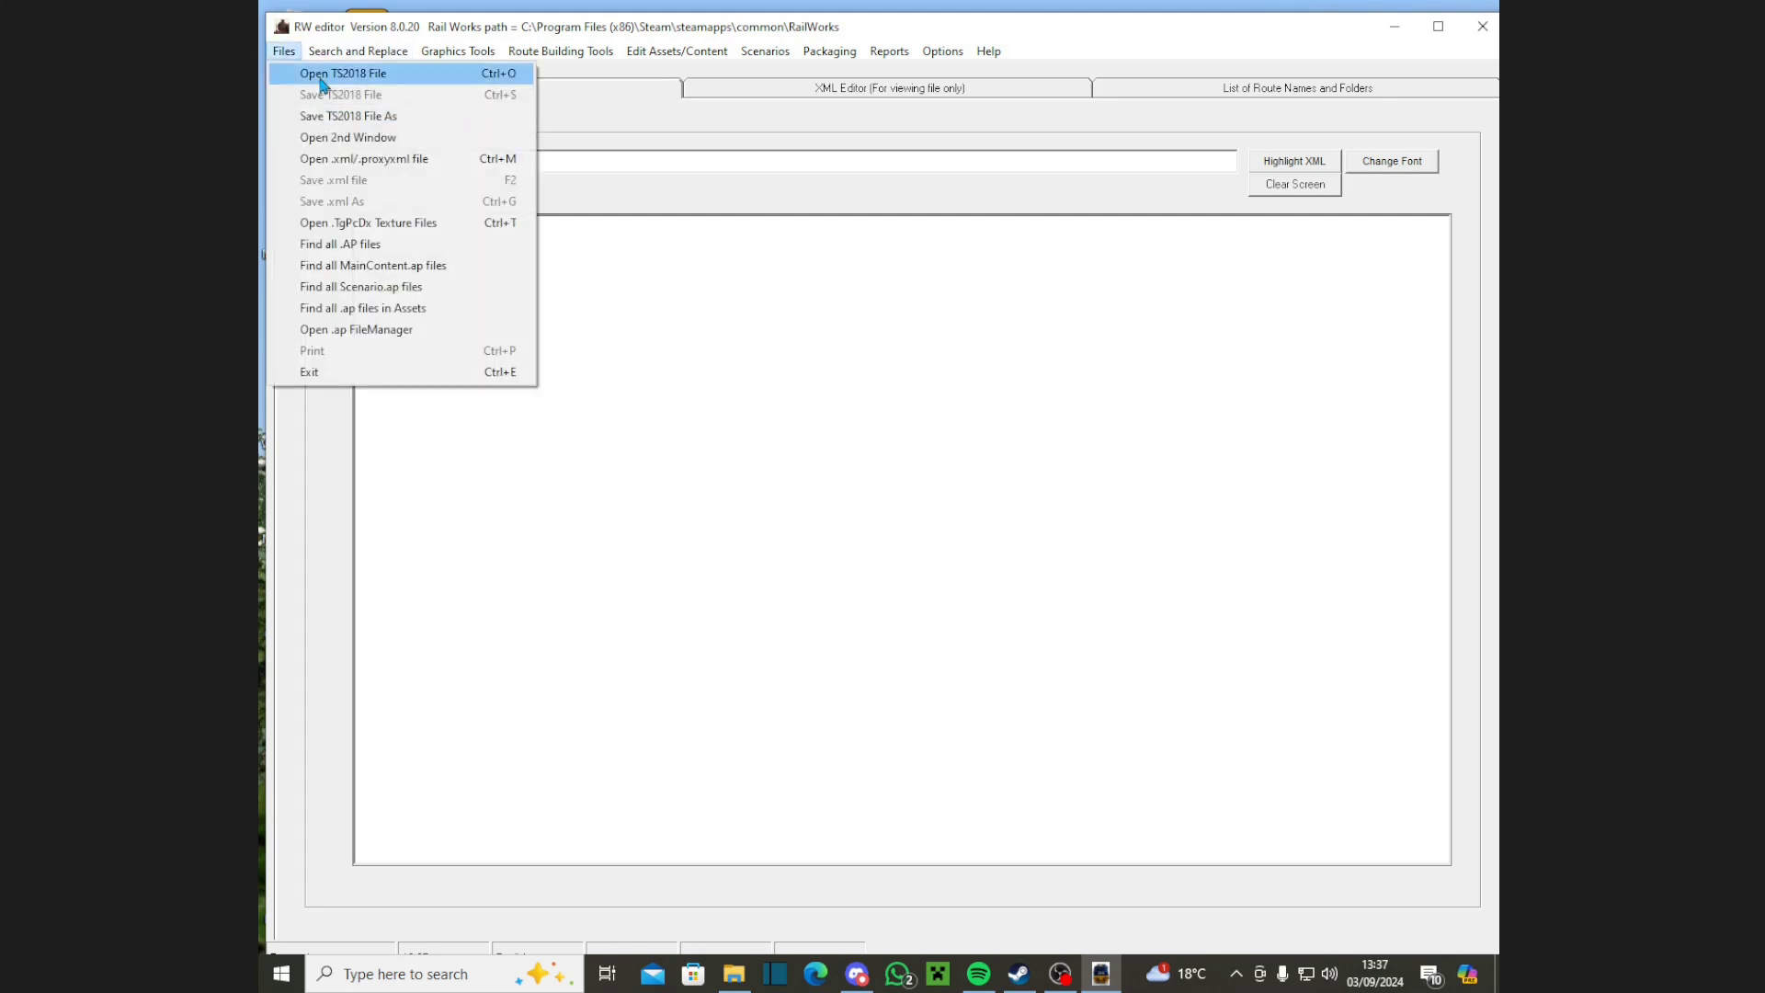
left_click(323, 74)
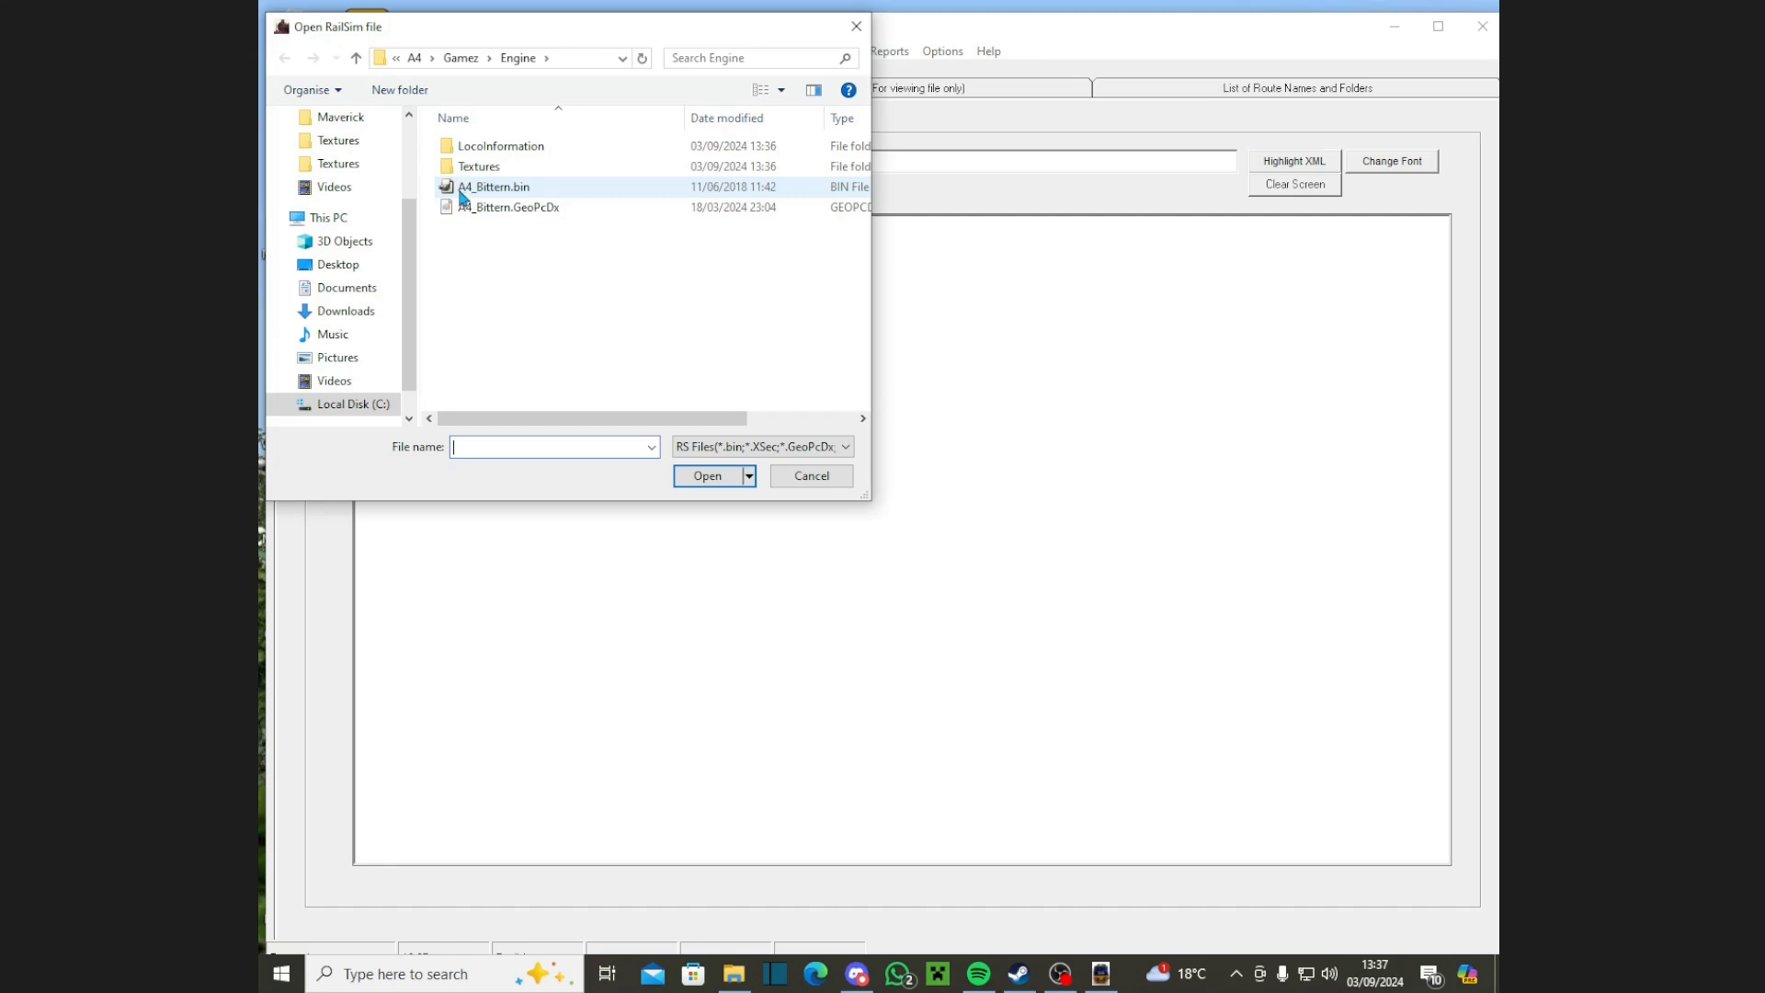
double_click(526, 189)
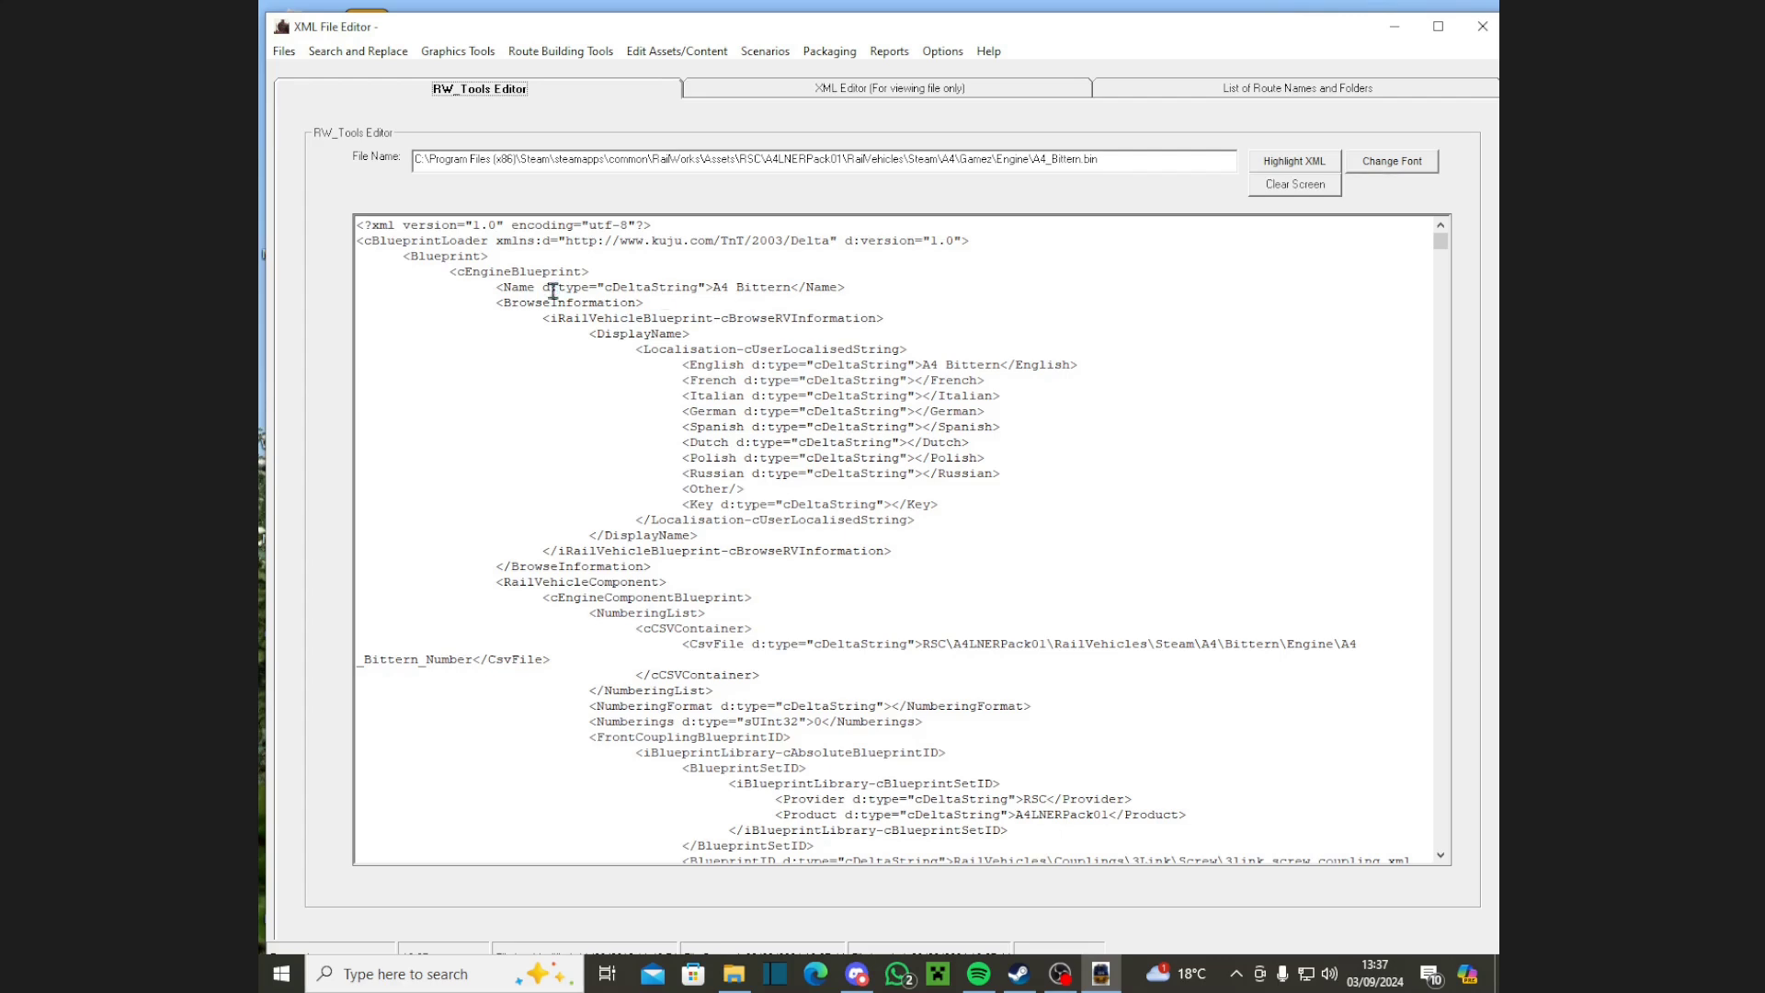
Step: Change the blueprint's Name entry from A4 Bittern to A4 Gamez
left_click_drag(501, 292, 874, 287)
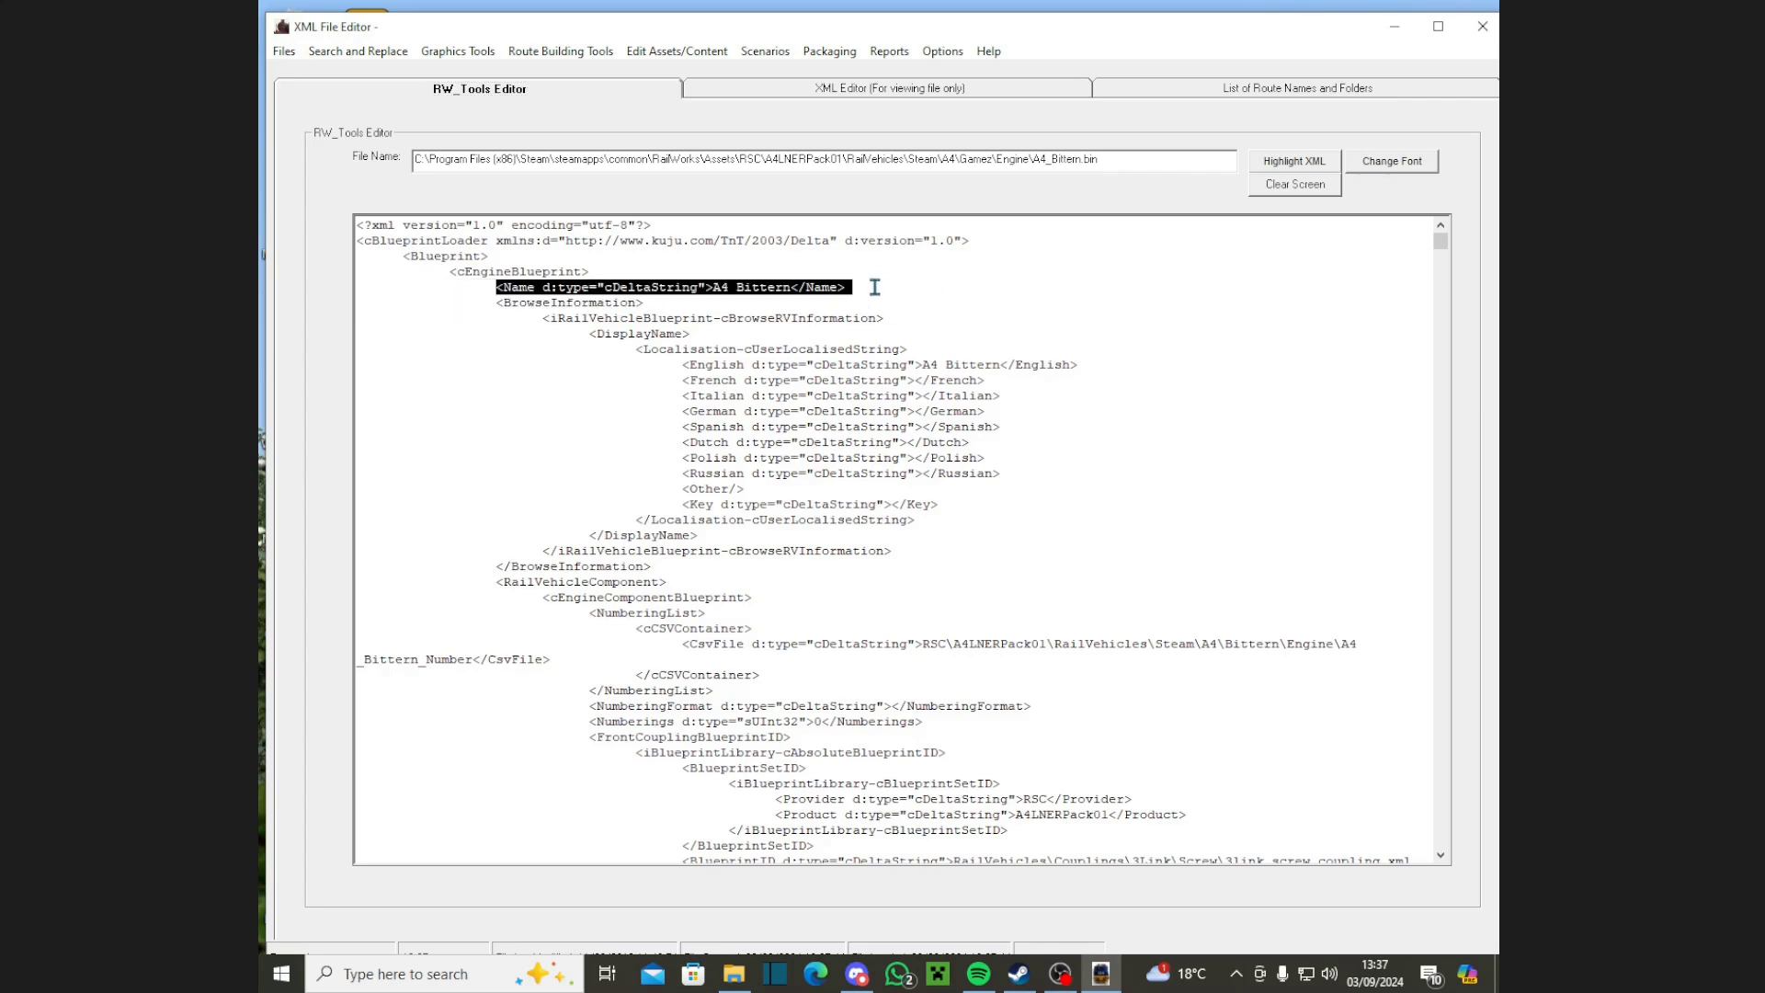
left_click(823, 305)
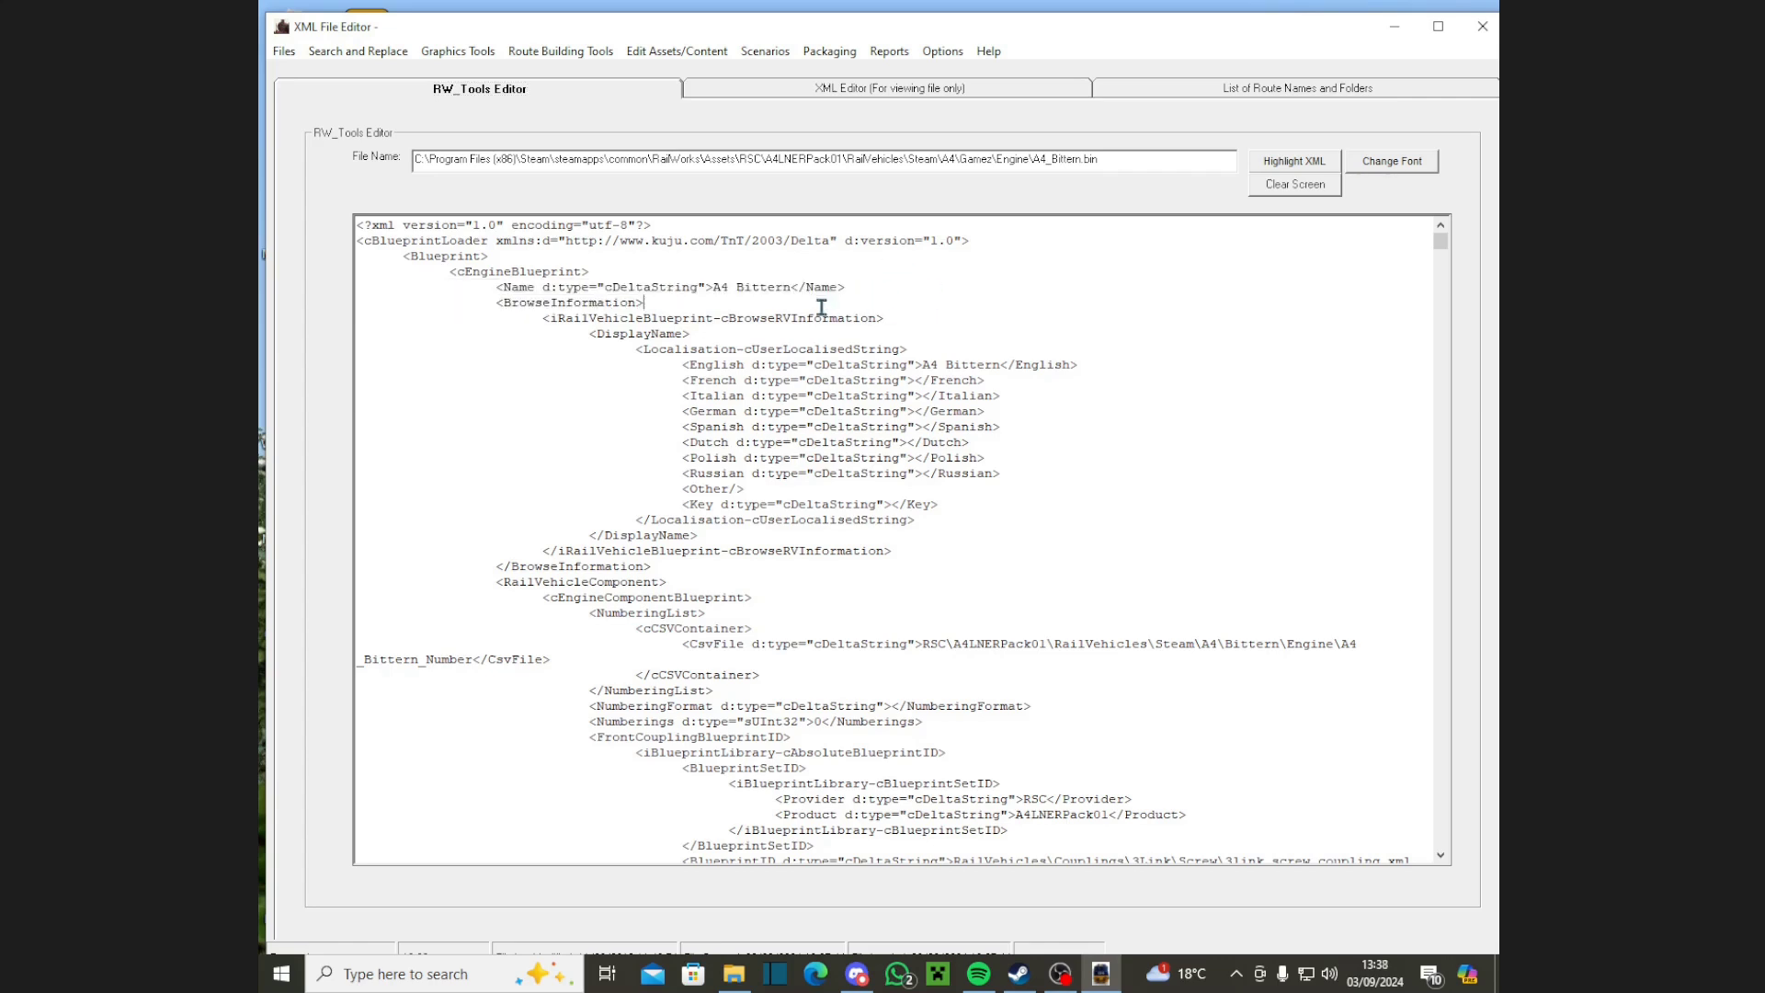
left_click_drag(716, 288, 794, 289)
left_click(741, 290)
type("Gamez")
Step: Change the English display name from A4 Bittern to A4 Gamez
left_click_drag(689, 364, 752, 427)
left_click(547, 455)
left_click_drag(949, 364, 998, 373)
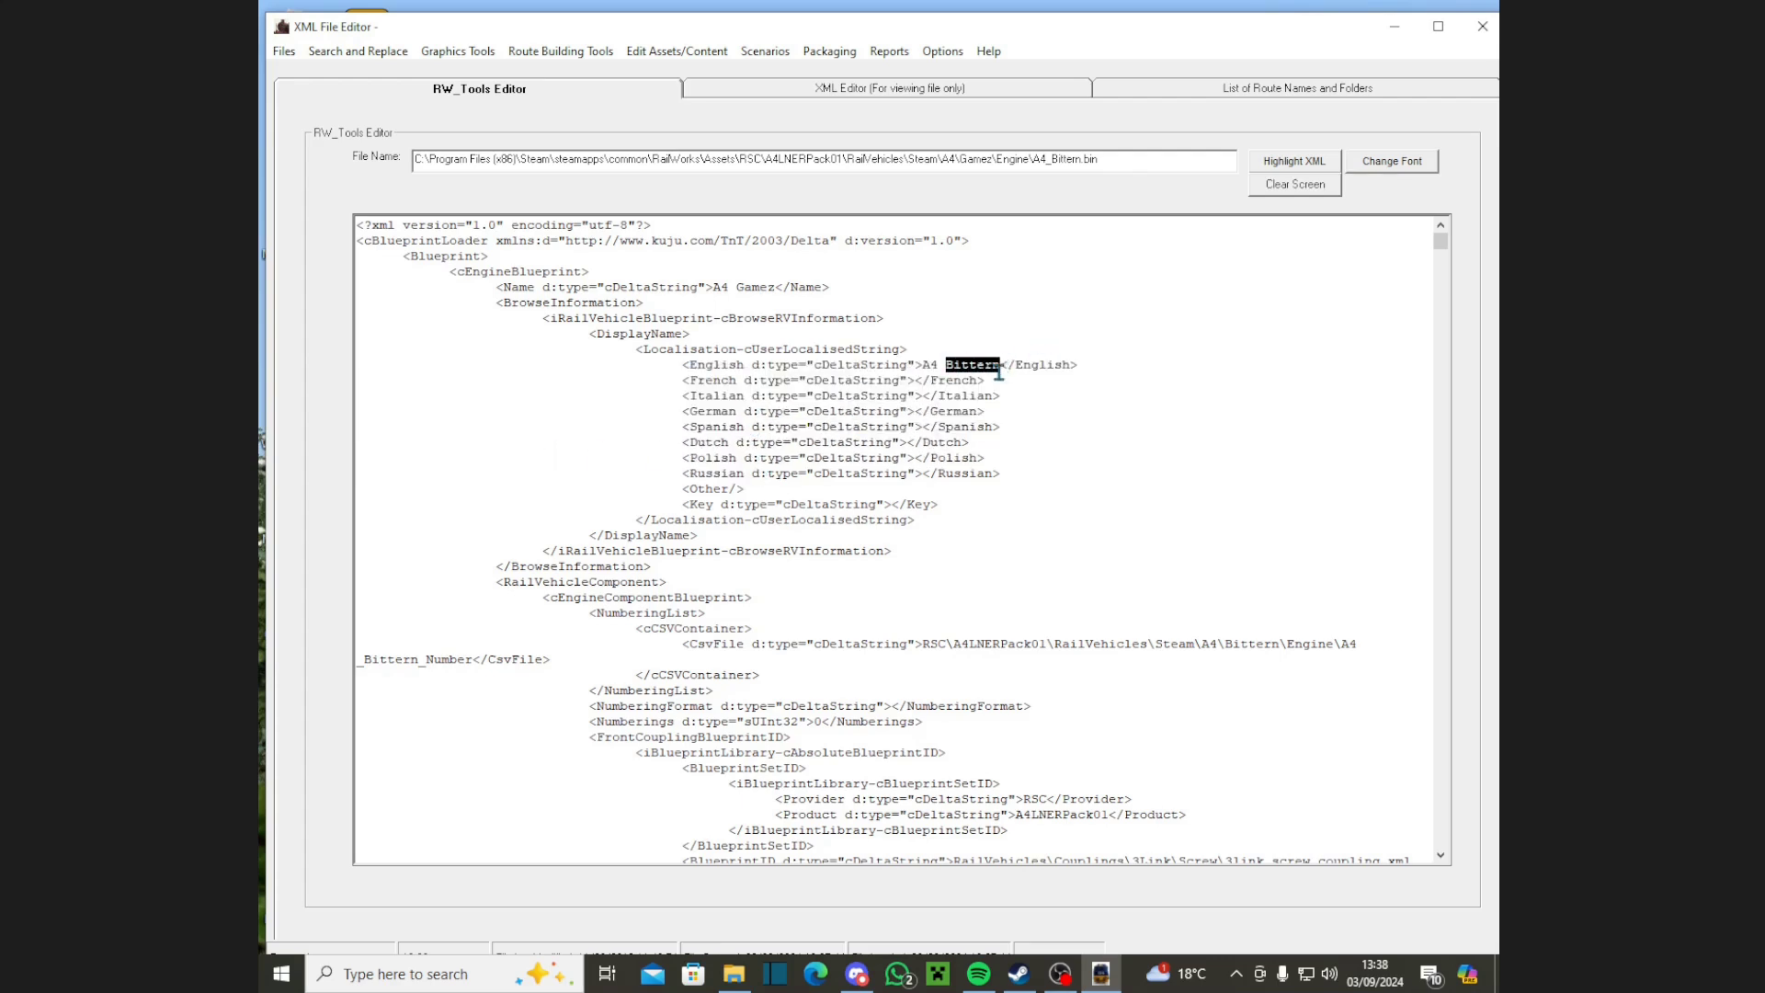
type("Gamez")
Step: Search for 'geo' to find GeometryID and replace Bittern with Gamez in its path
left_click(367, 53)
left_click(367, 72)
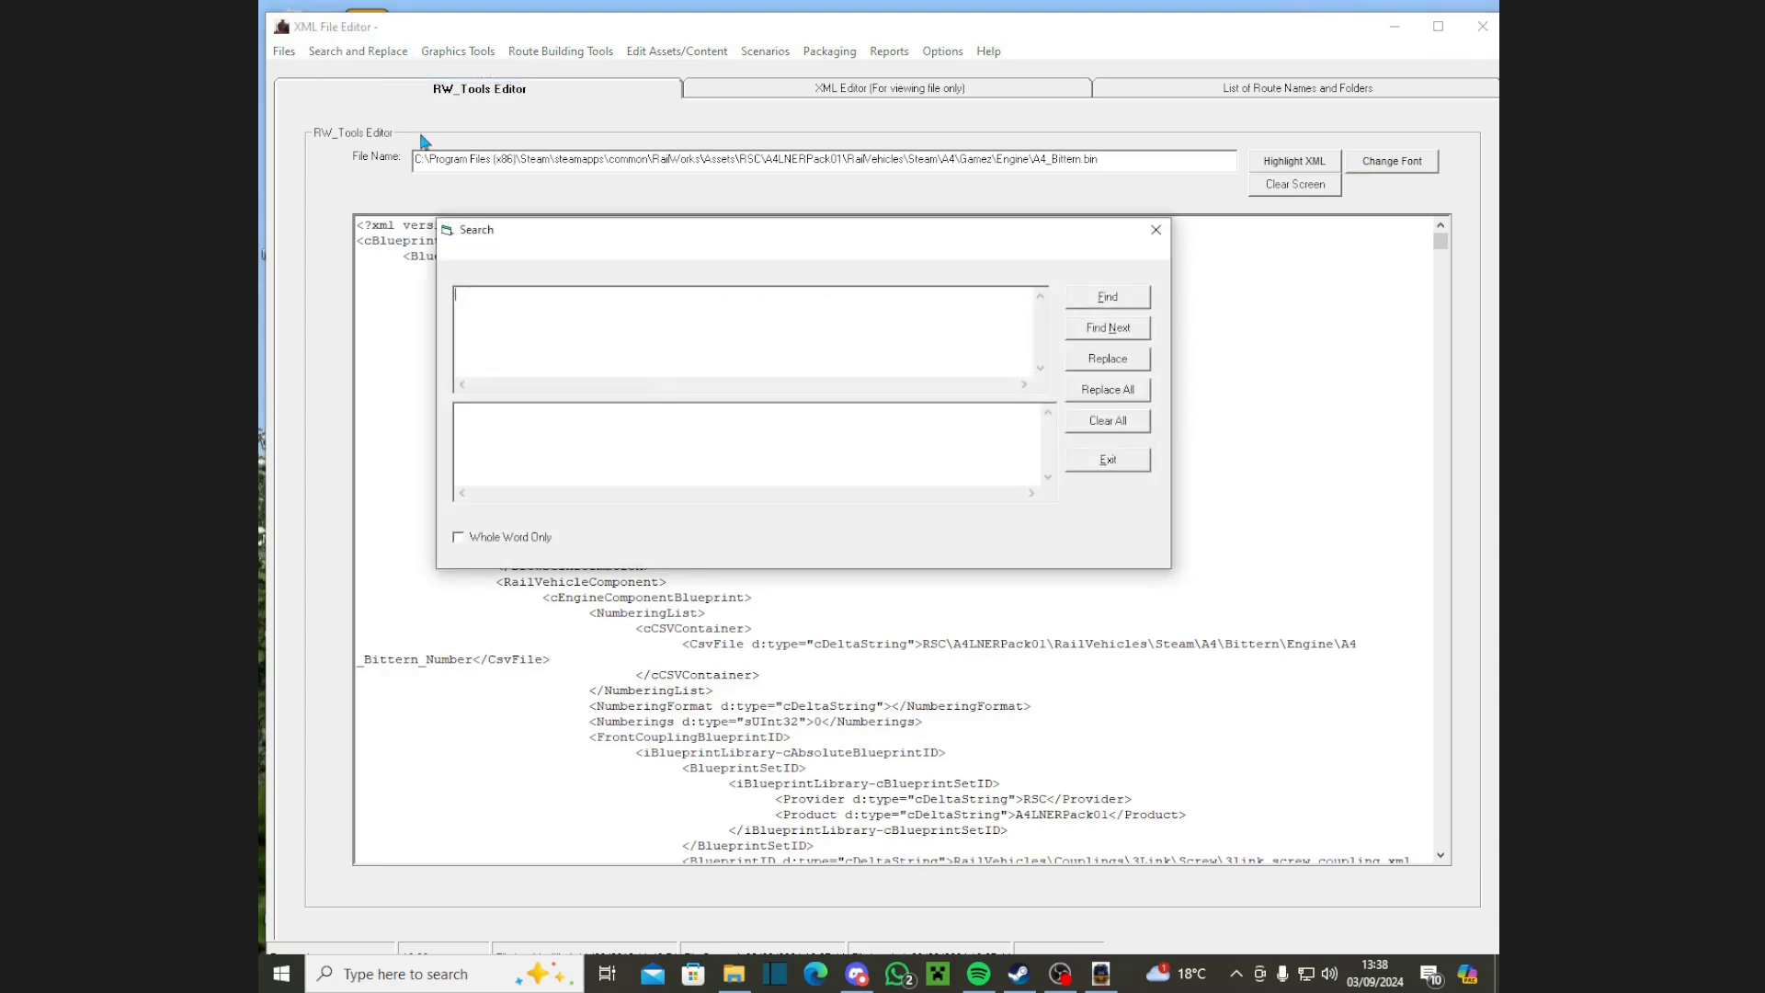
left_click(599, 293)
type("geo")
key("Return")
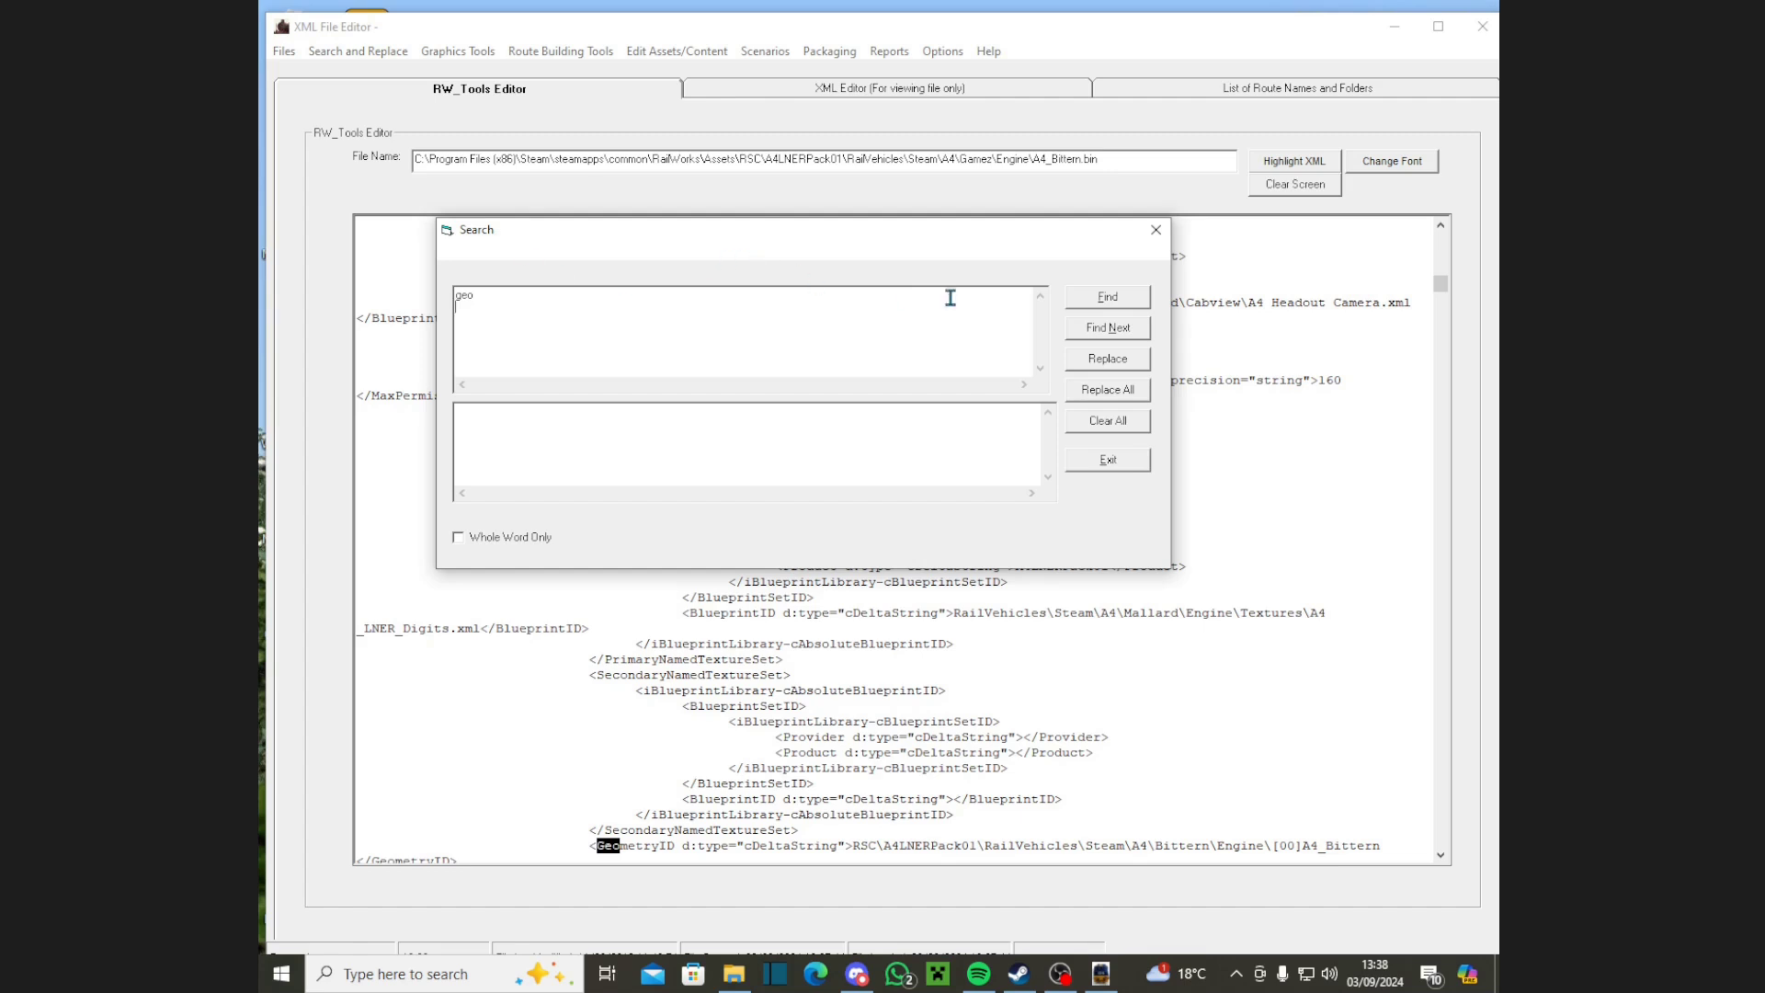
left_click(1087, 296)
left_click(1156, 230)
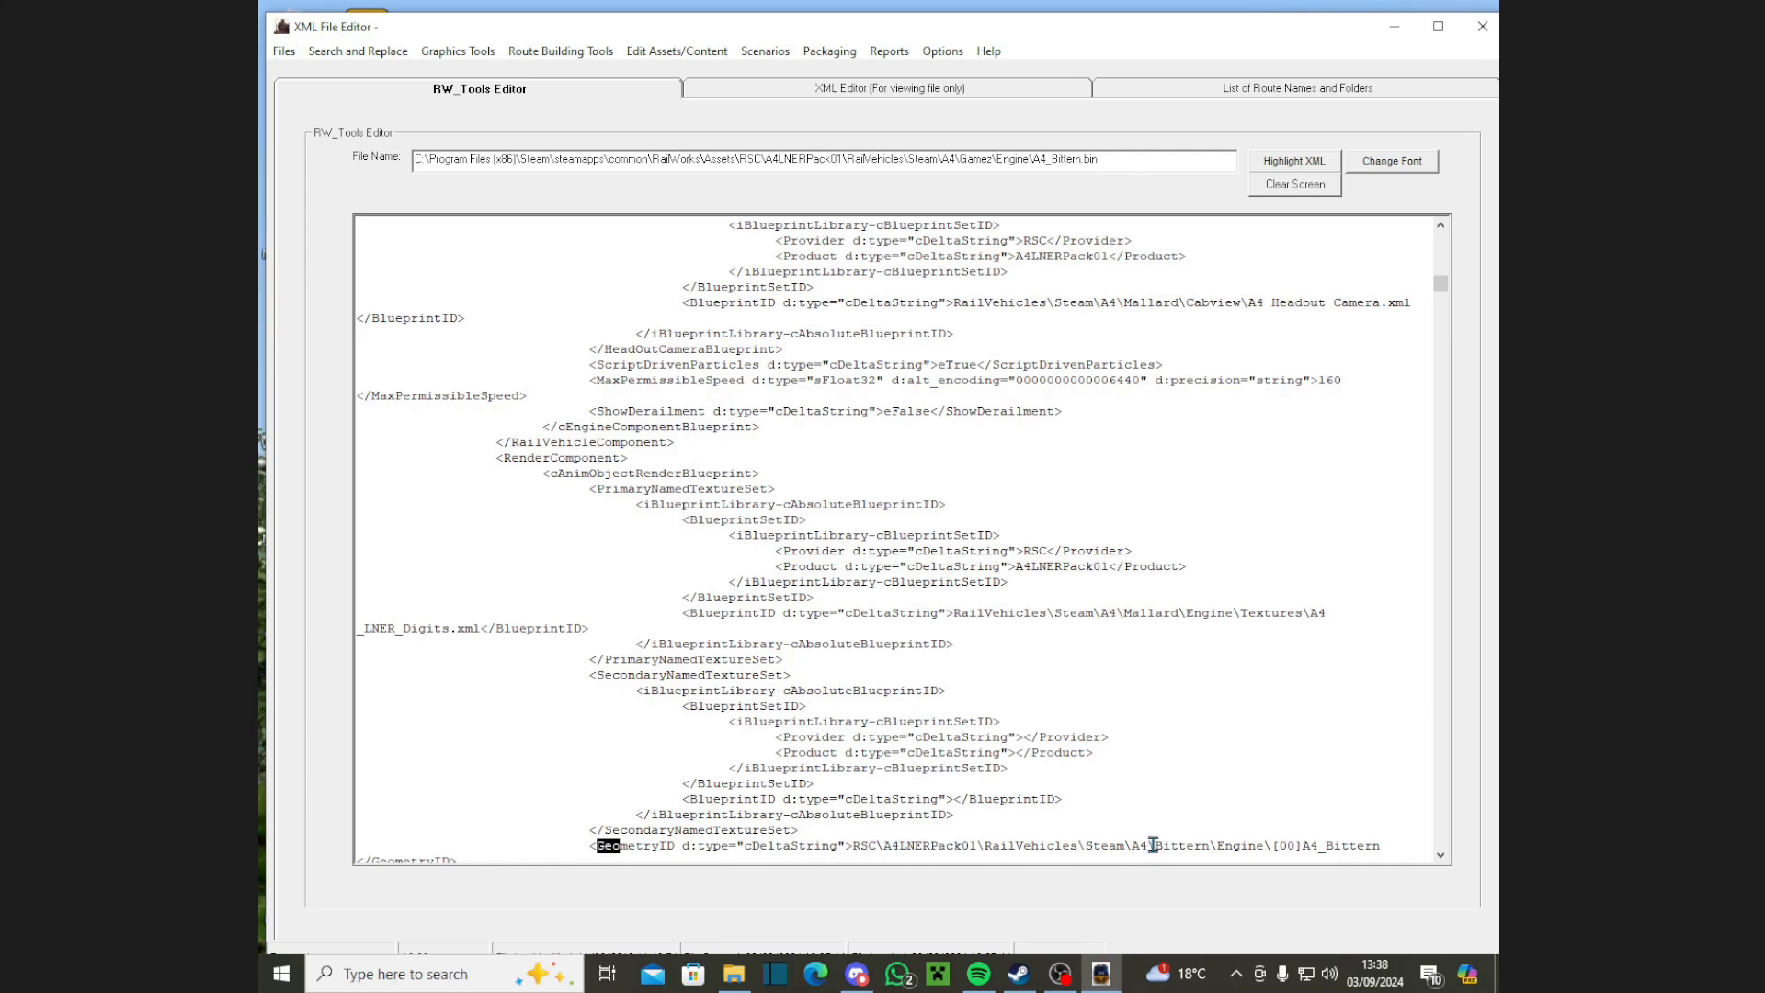
left_click_drag(1152, 845, 1214, 851)
type("Gamez")
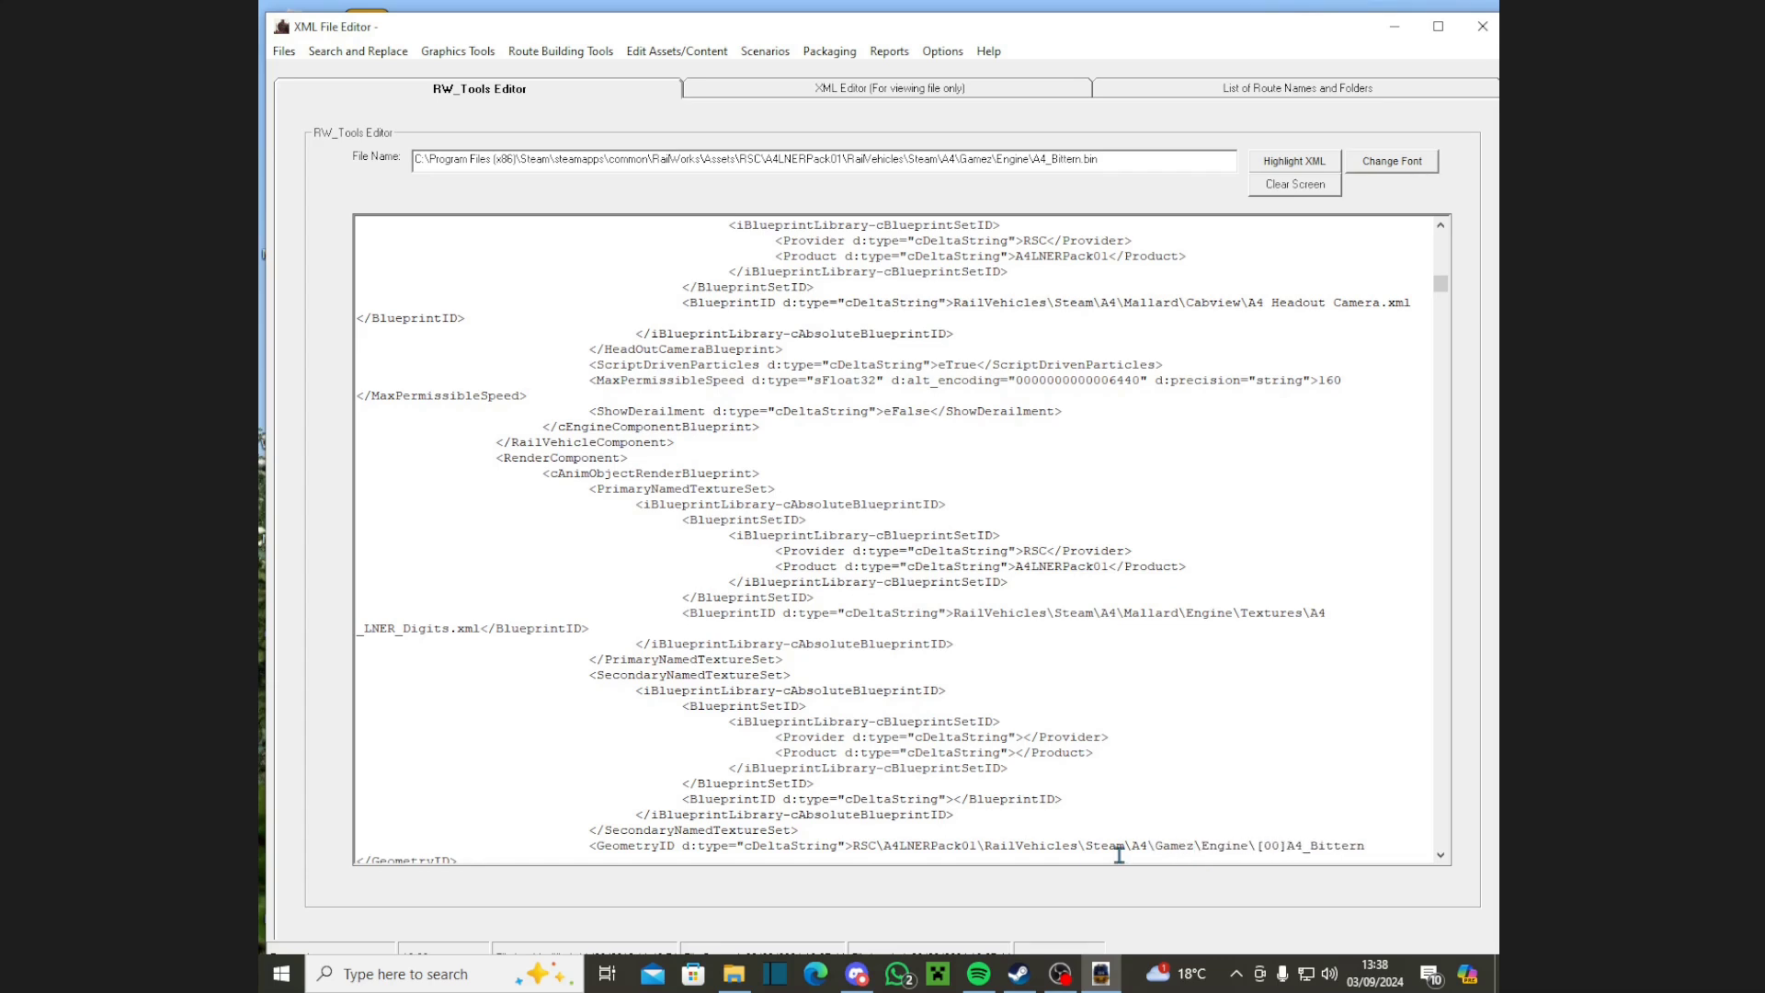
Step: Save the engine blueprint as a TS2018 file and relaunch RW_Tools
left_click(284, 52)
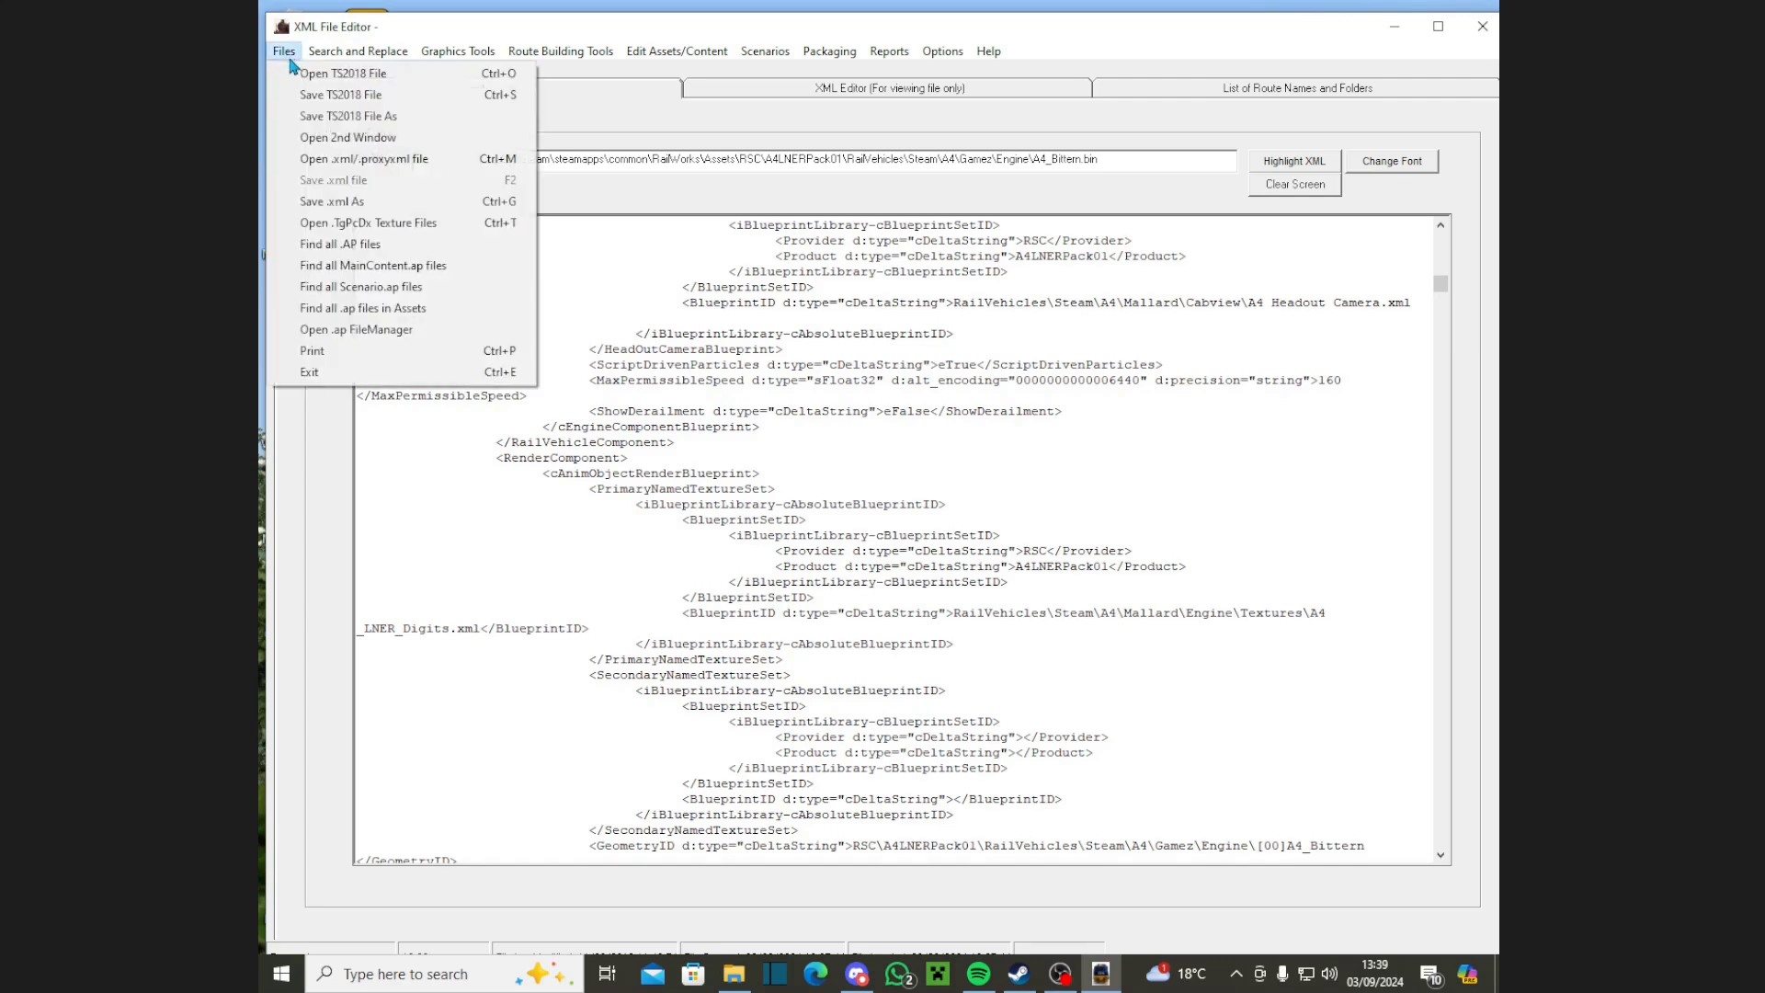
left_click(388, 100)
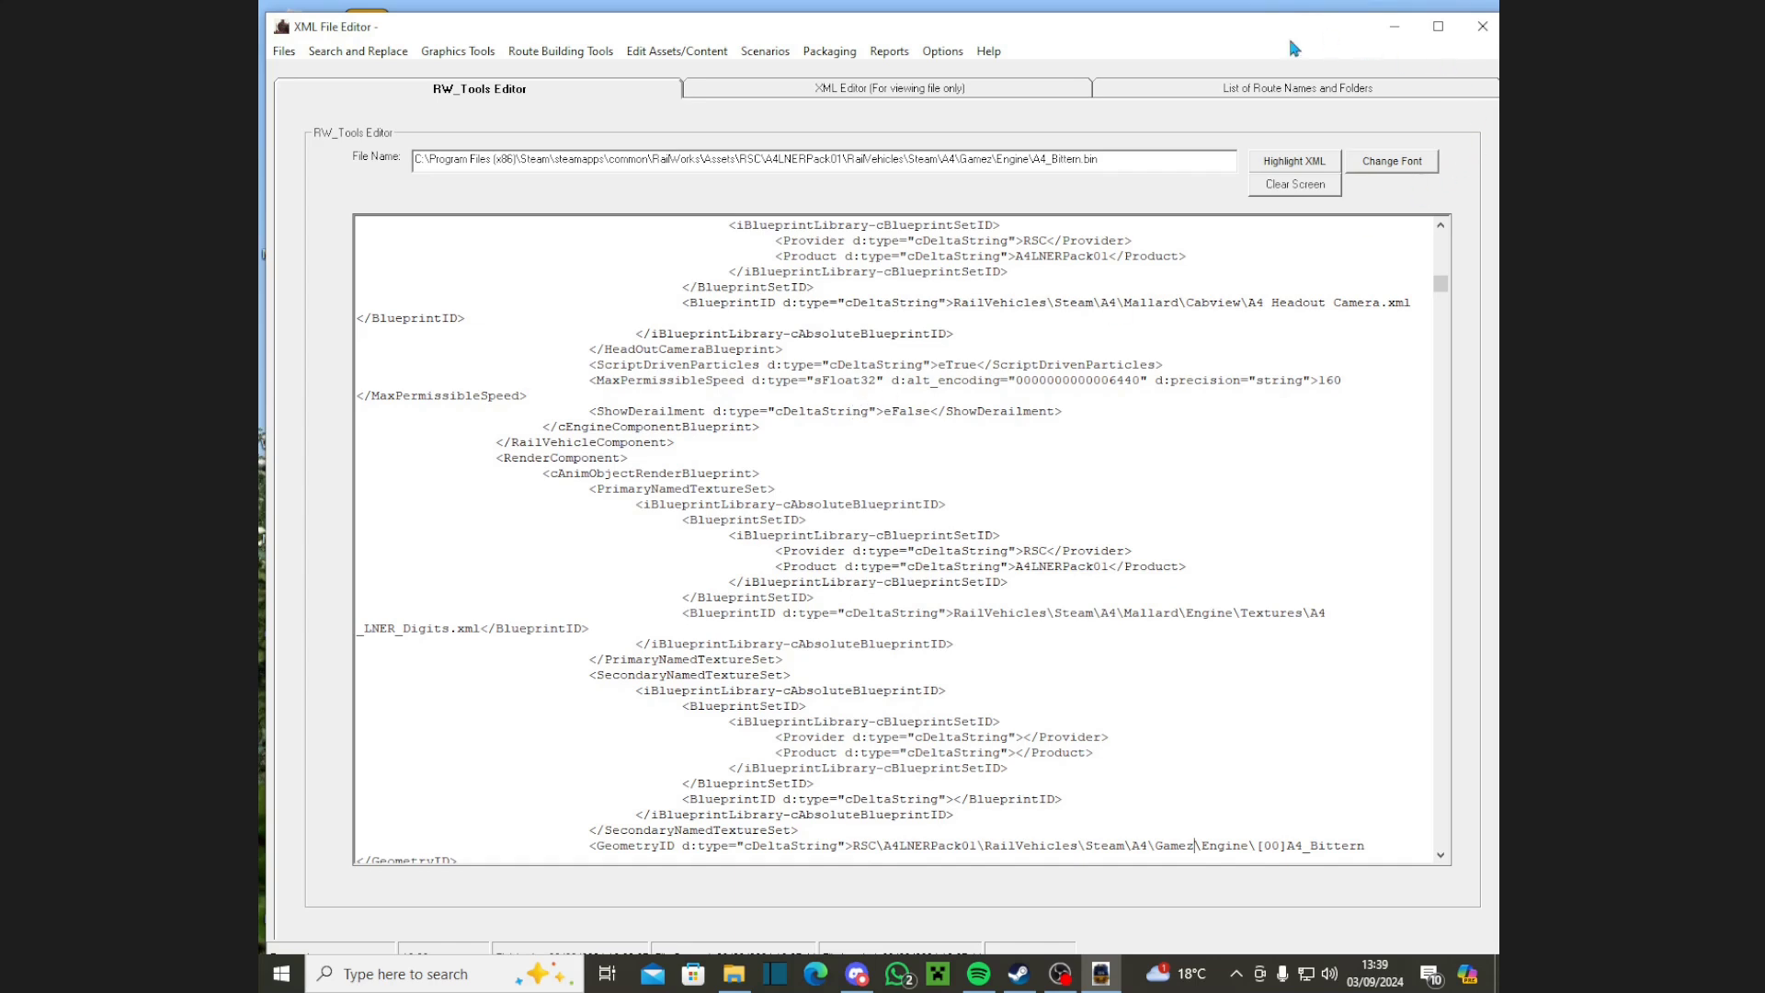
left_click(1482, 26)
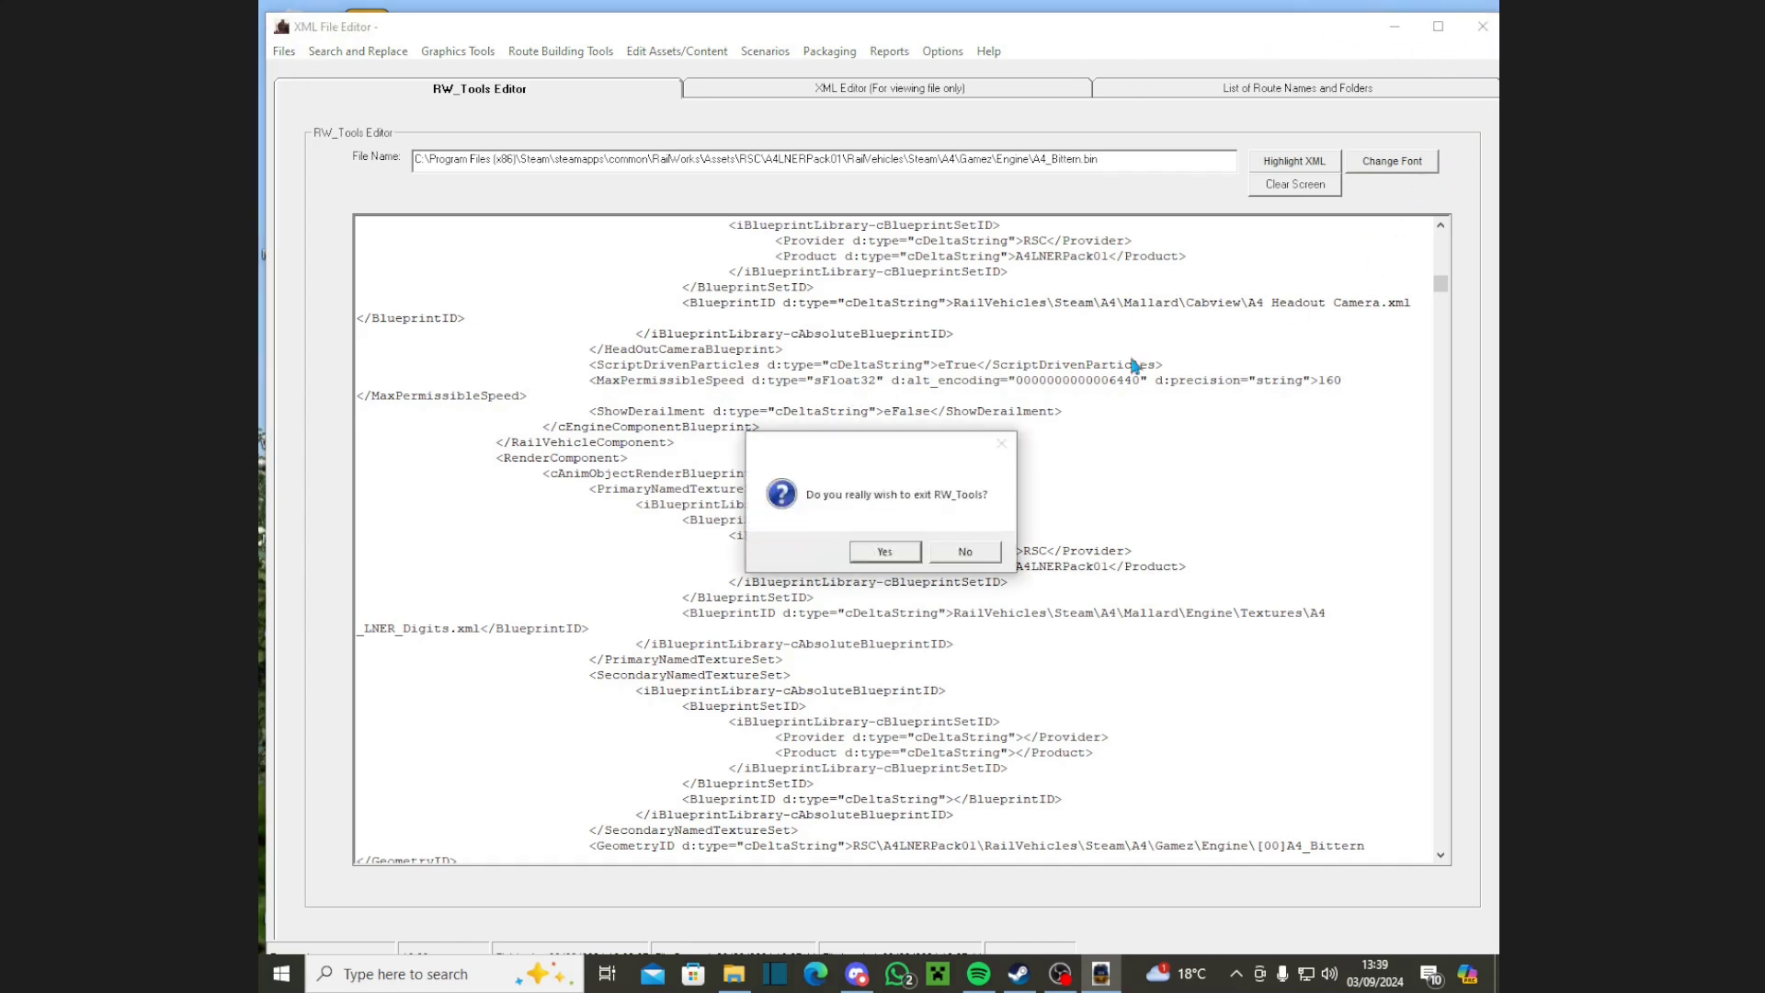
left_click(896, 559)
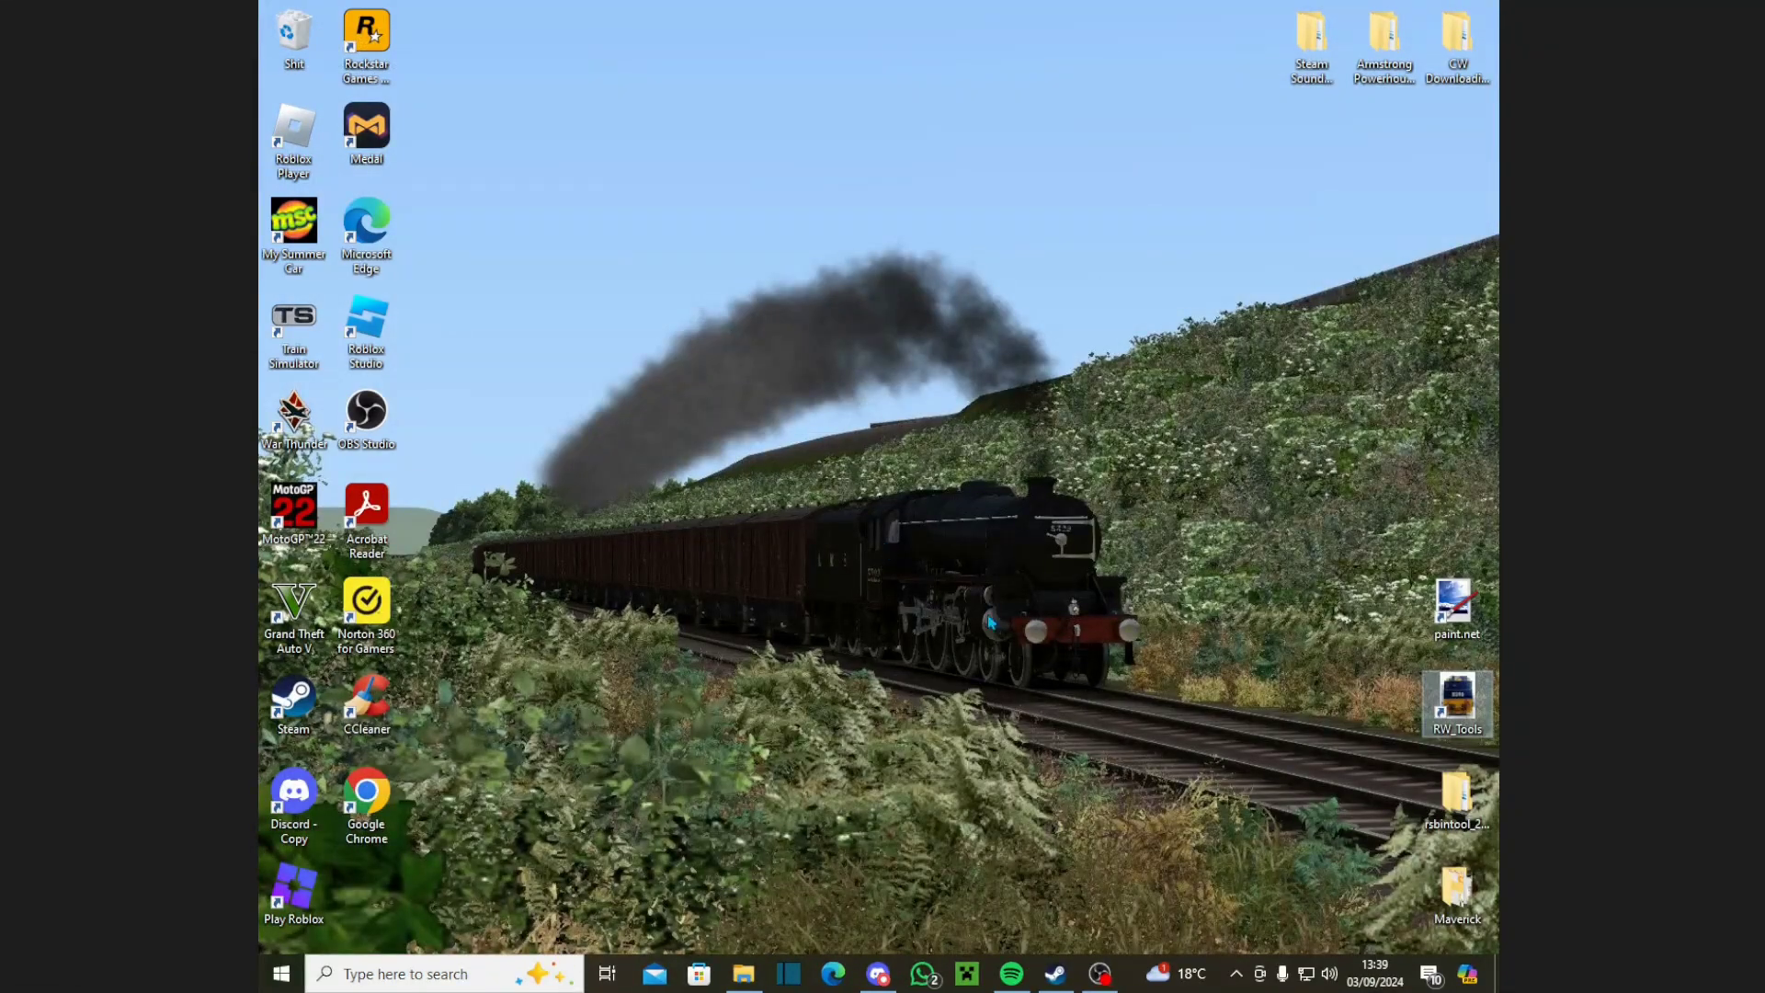
double_click(1457, 703)
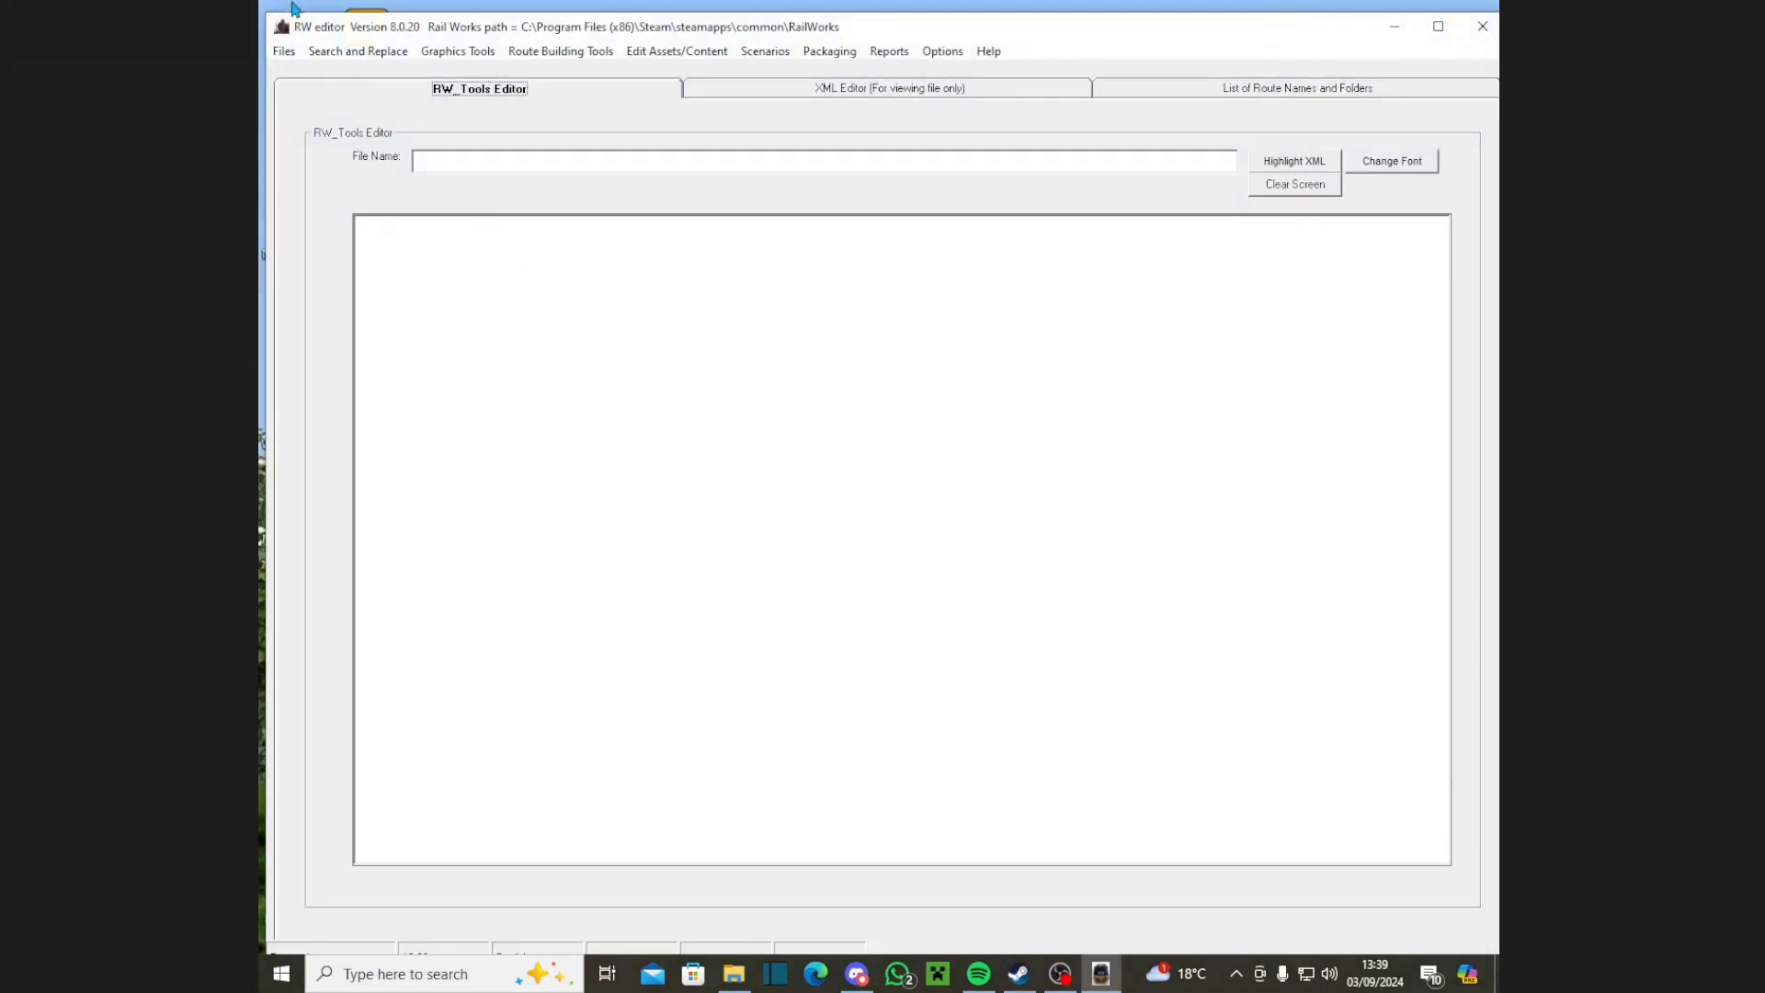
Step: Open LNER_A4_Tender_Corridor.bin from the Gamez Tender folder
left_click(283, 52)
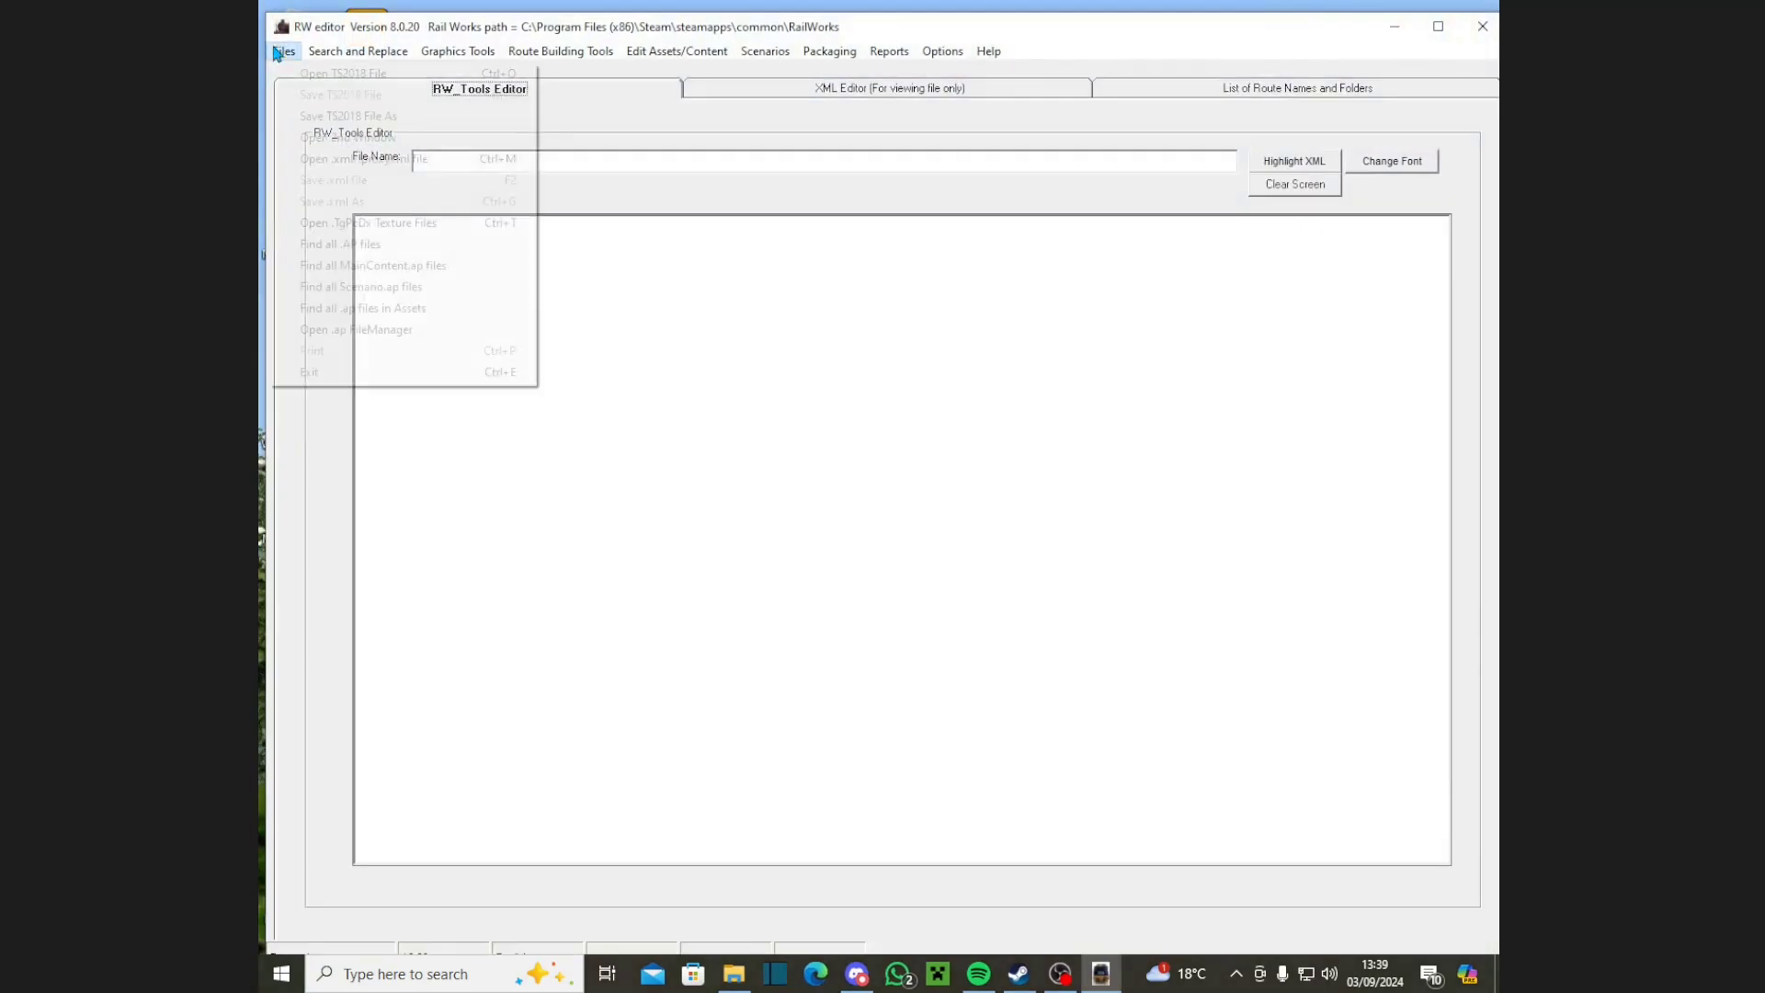
left_click(283, 51)
left_click(343, 74)
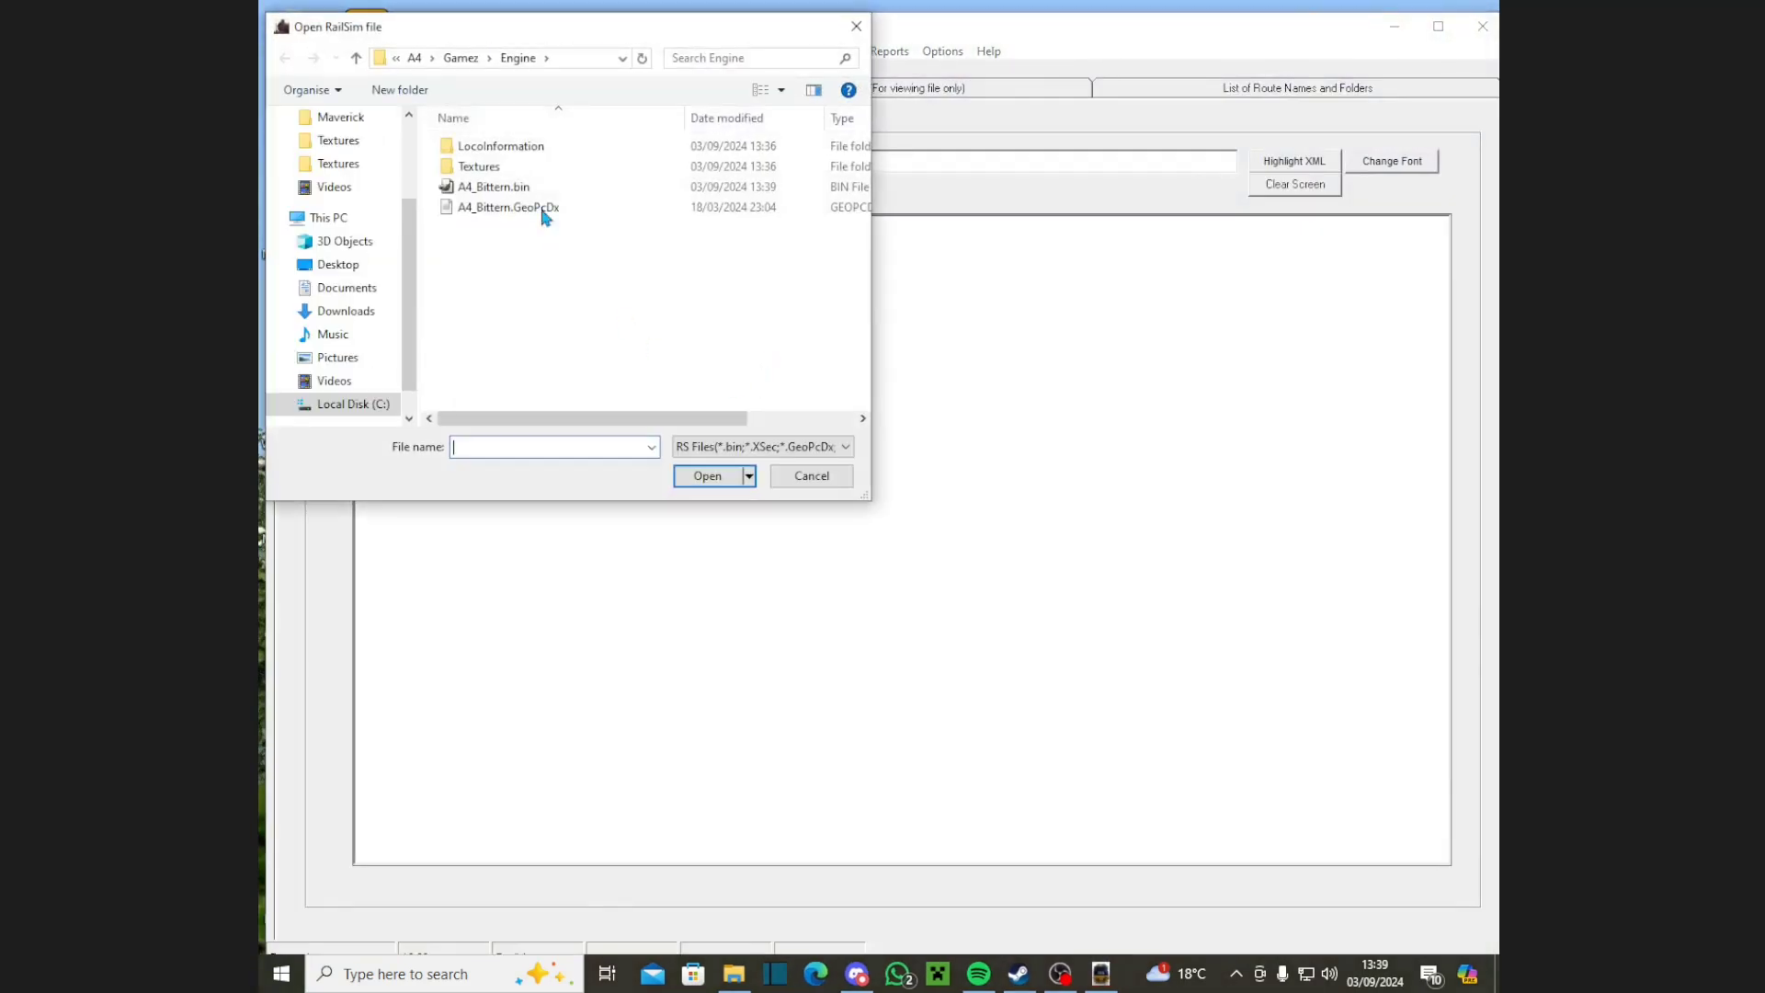
left_click(466, 60)
left_click(511, 173)
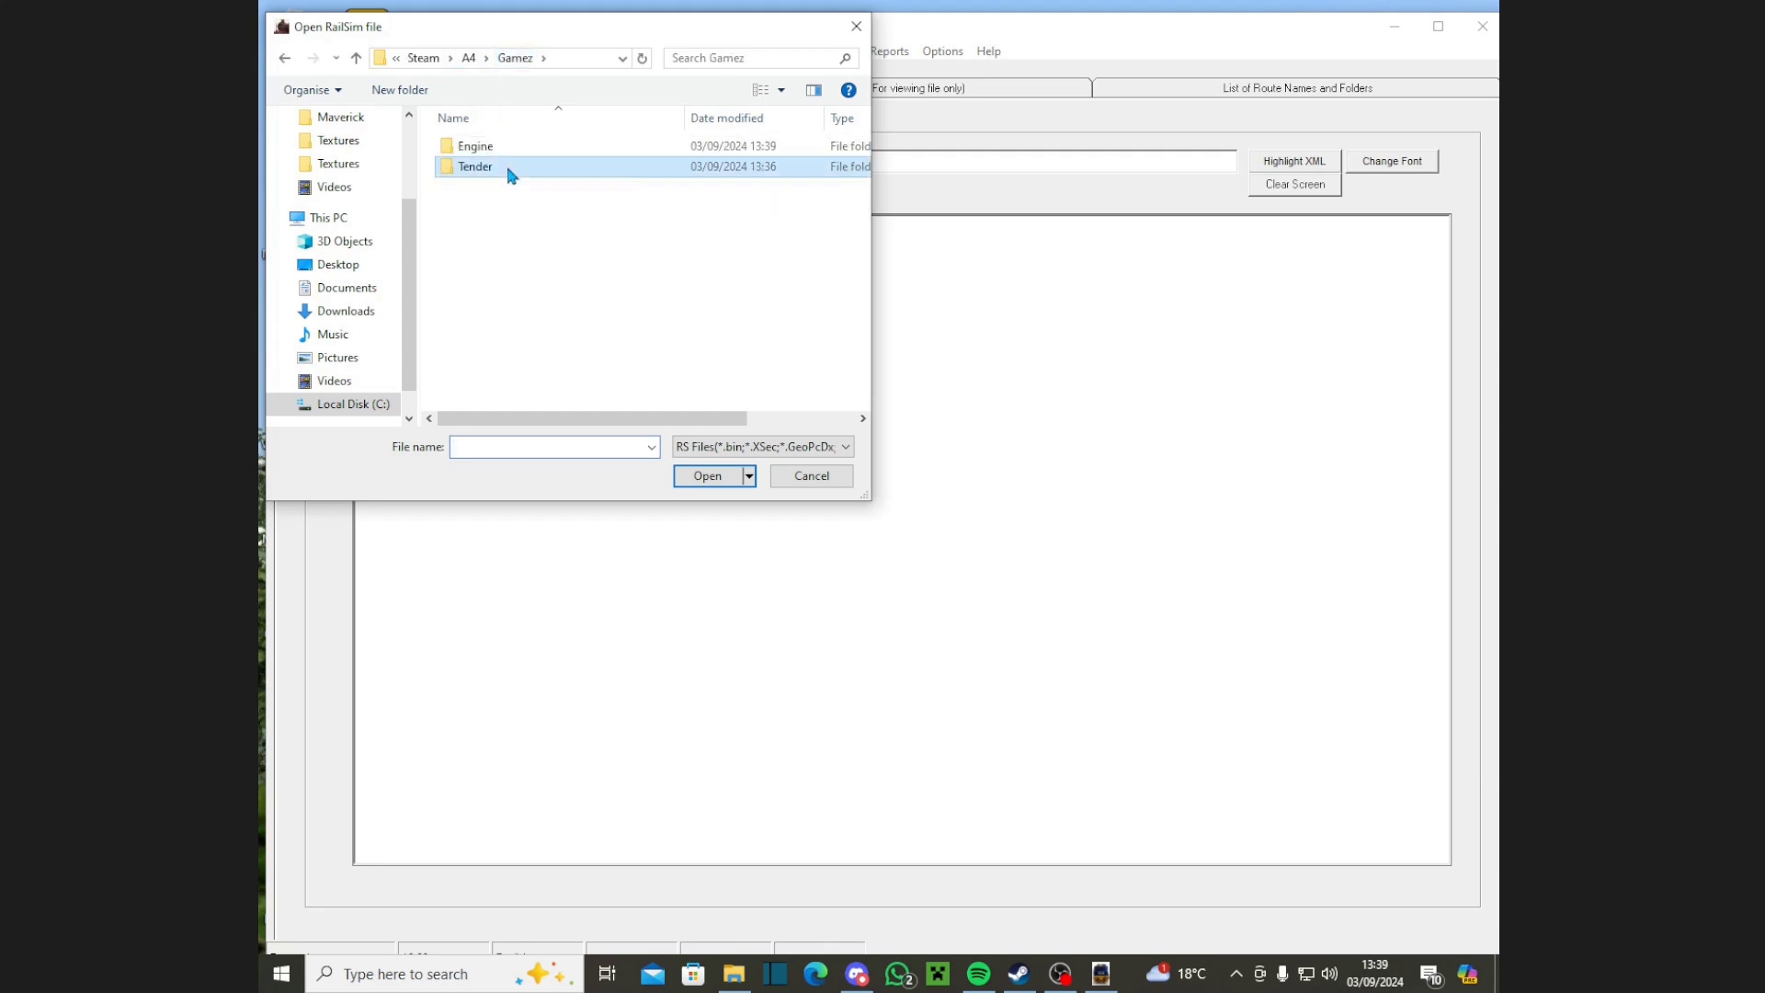
double_click(511, 173)
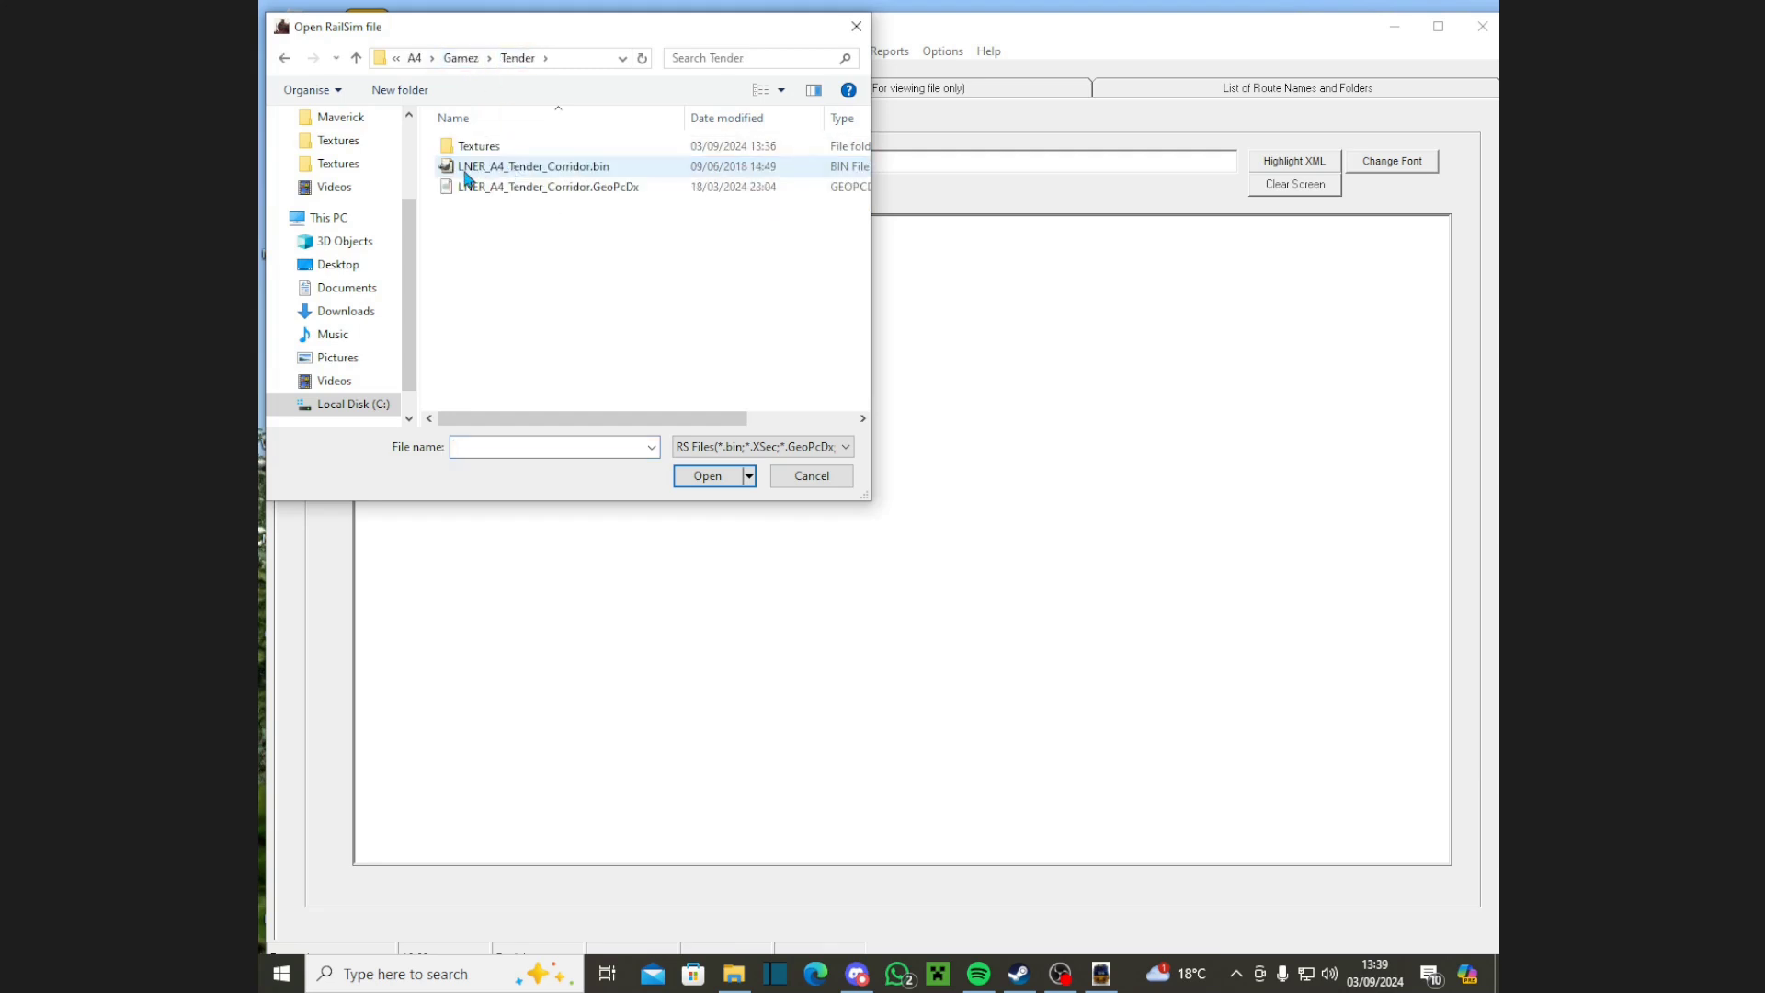
double_click(599, 167)
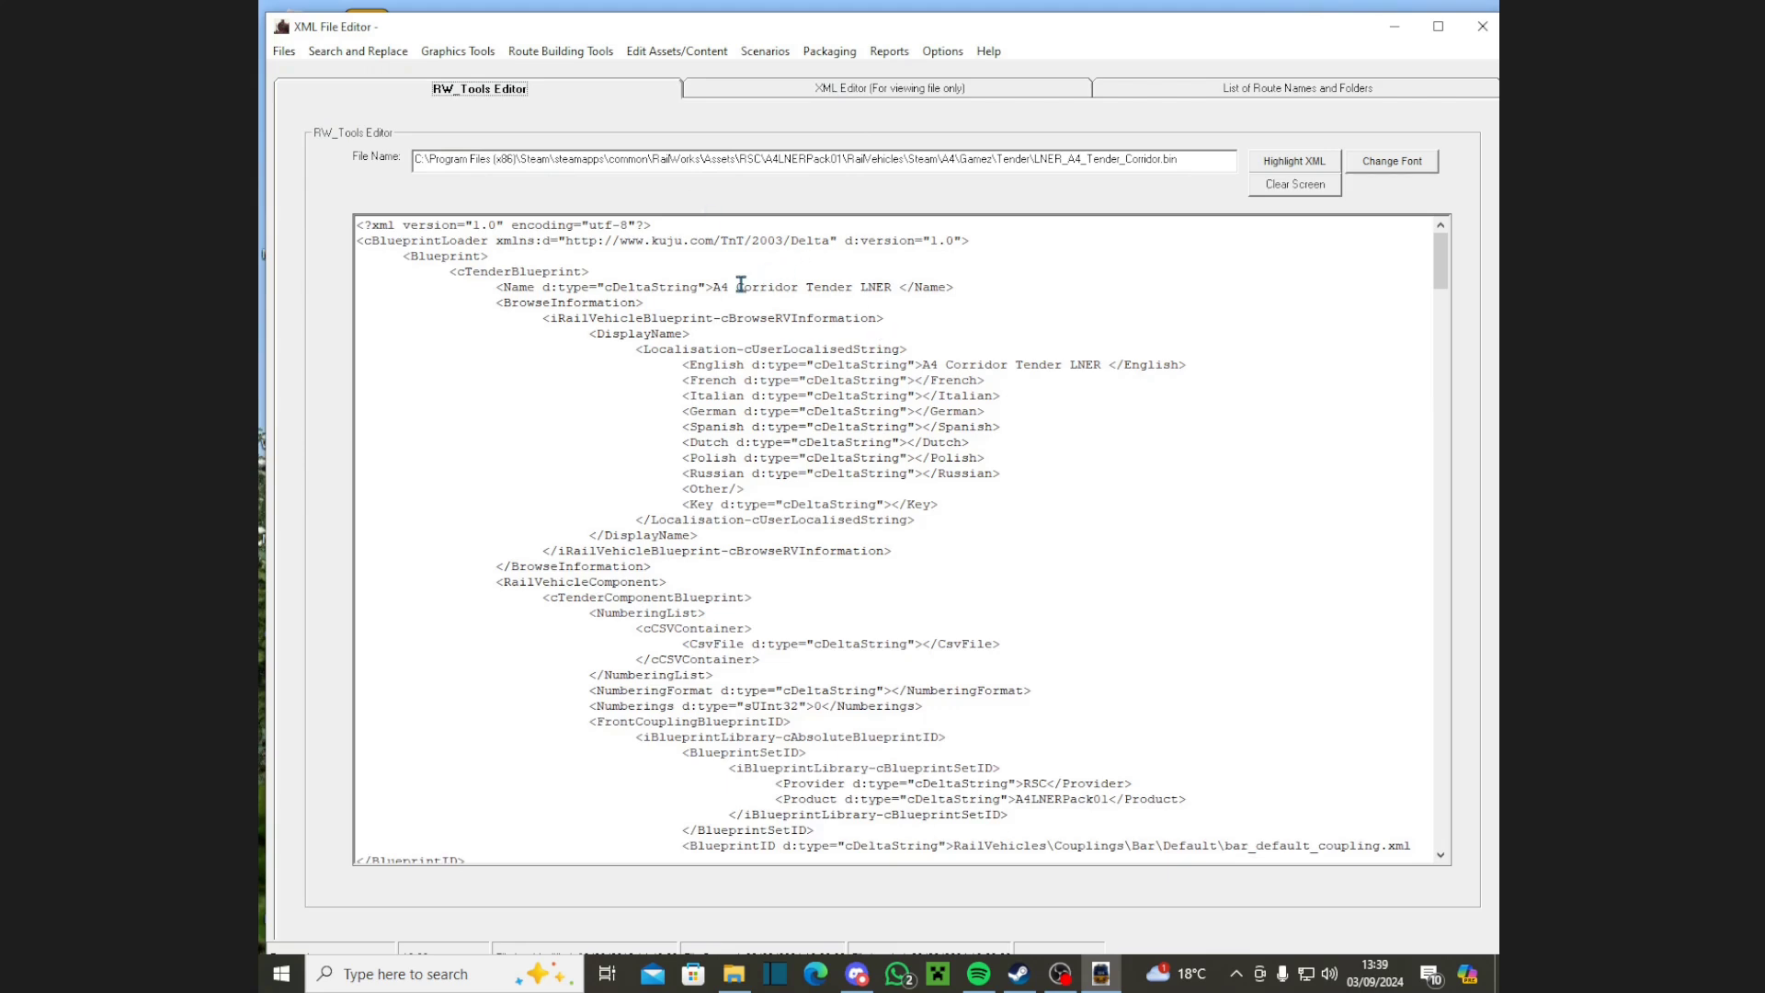
Step: Replace Corridor with Gamez in the tender's Name and English display name
left_click_drag(738, 288, 798, 288)
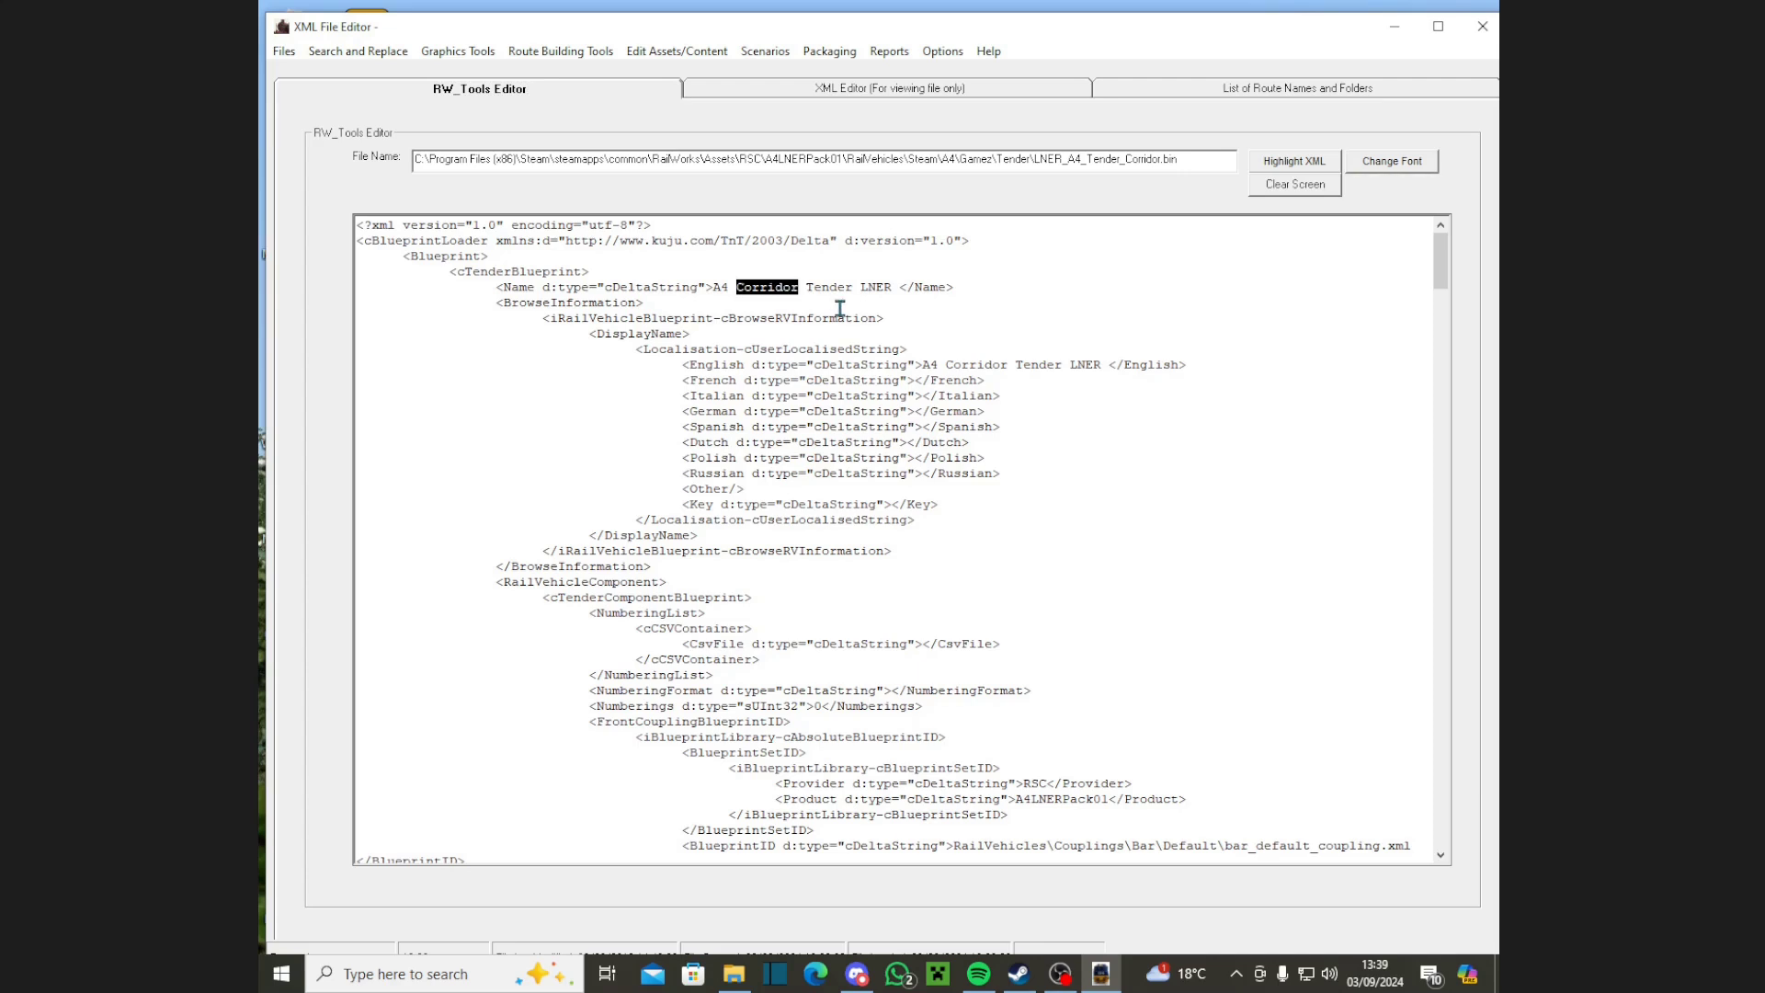
type("Gamez")
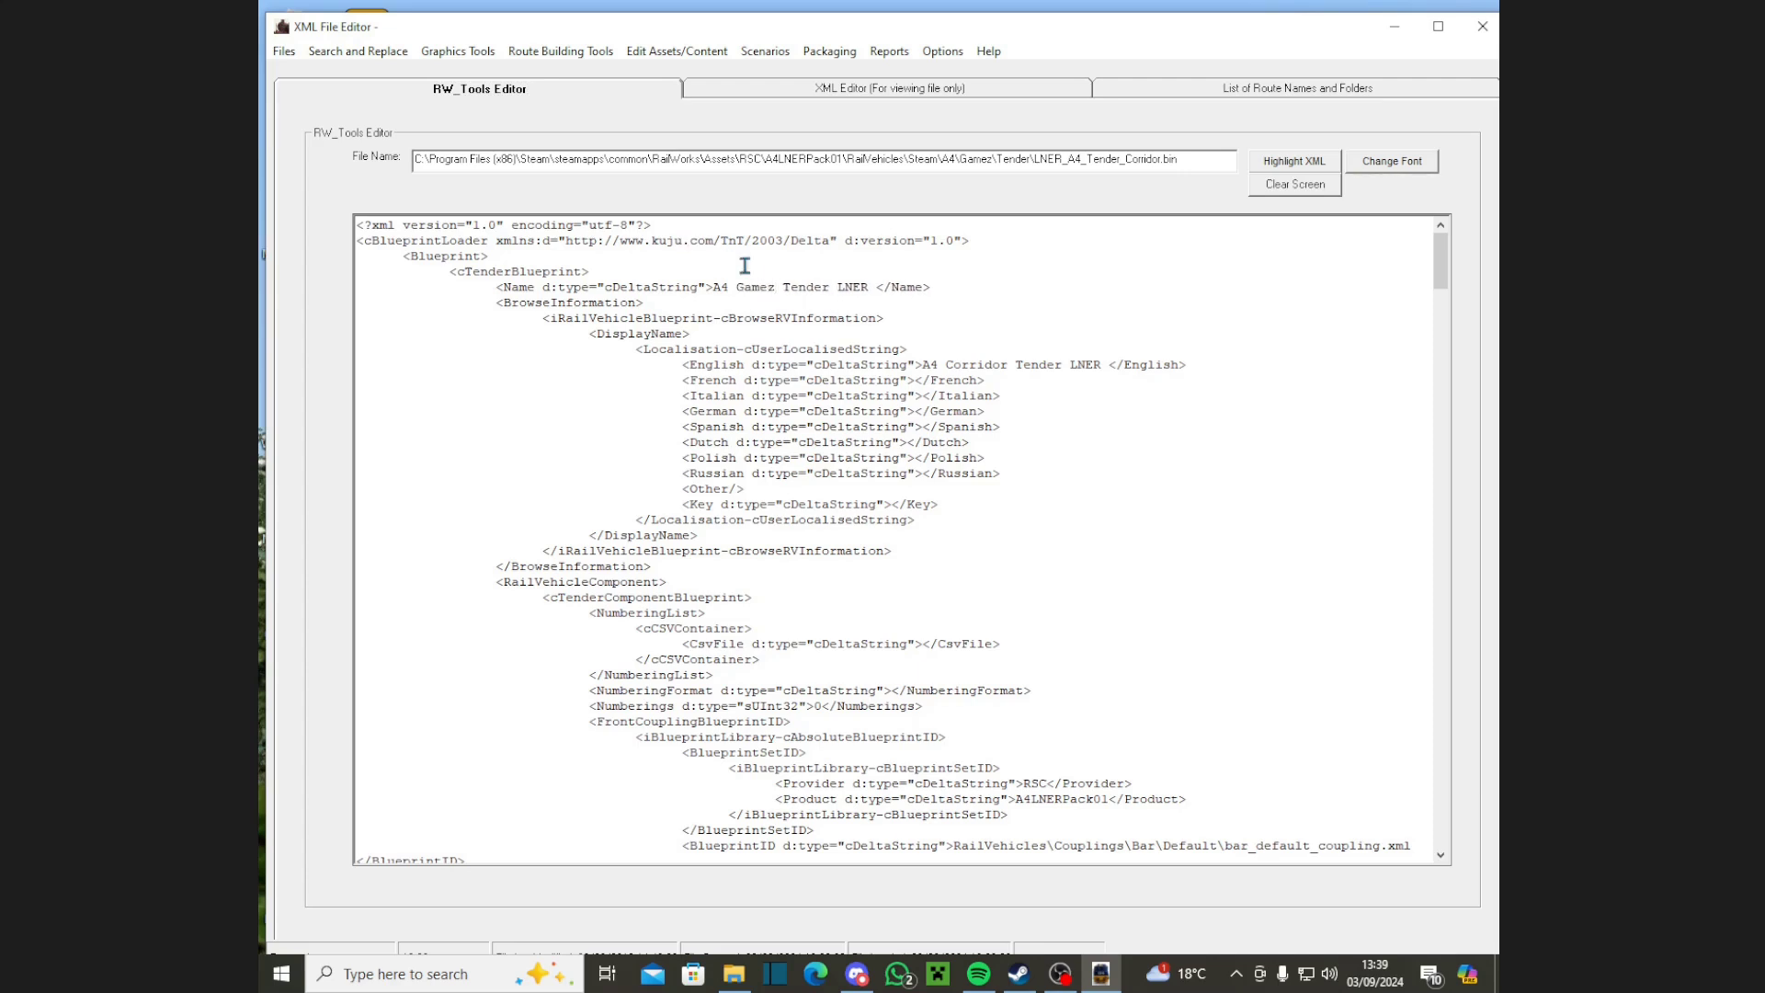
double_click(950, 365)
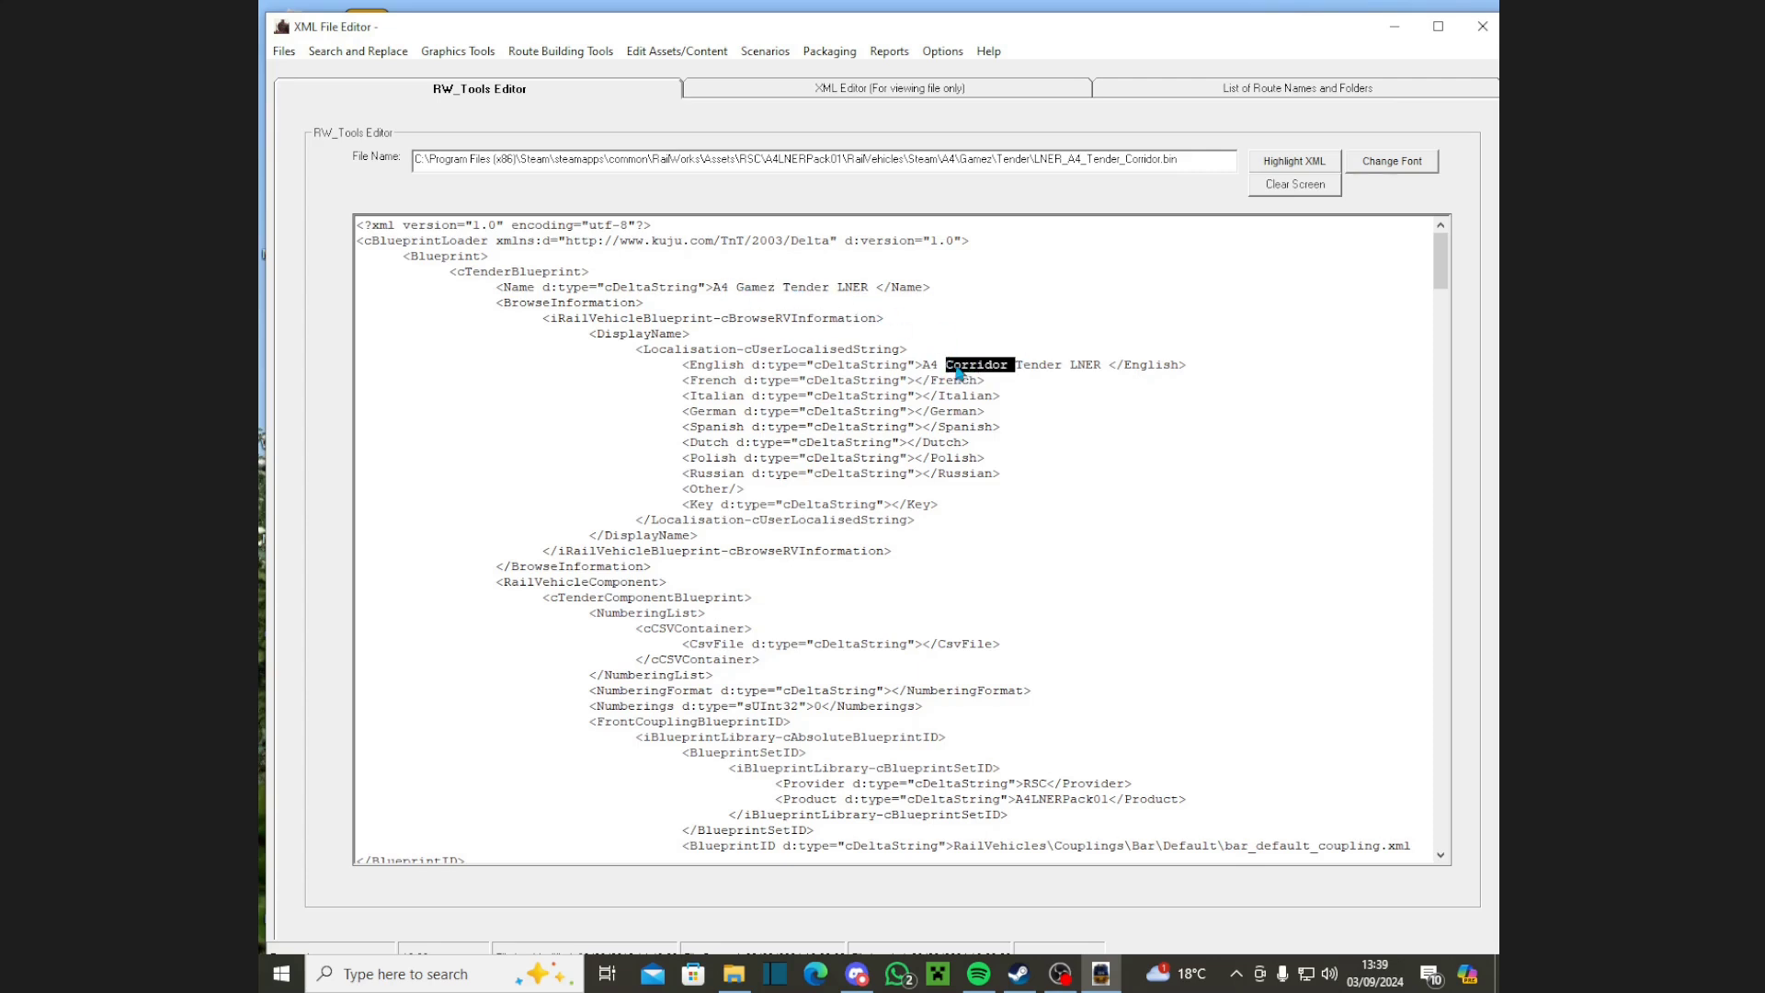
left_click(1009, 367)
left_click_drag(1009, 365, 950, 367)
key("BackSpace")
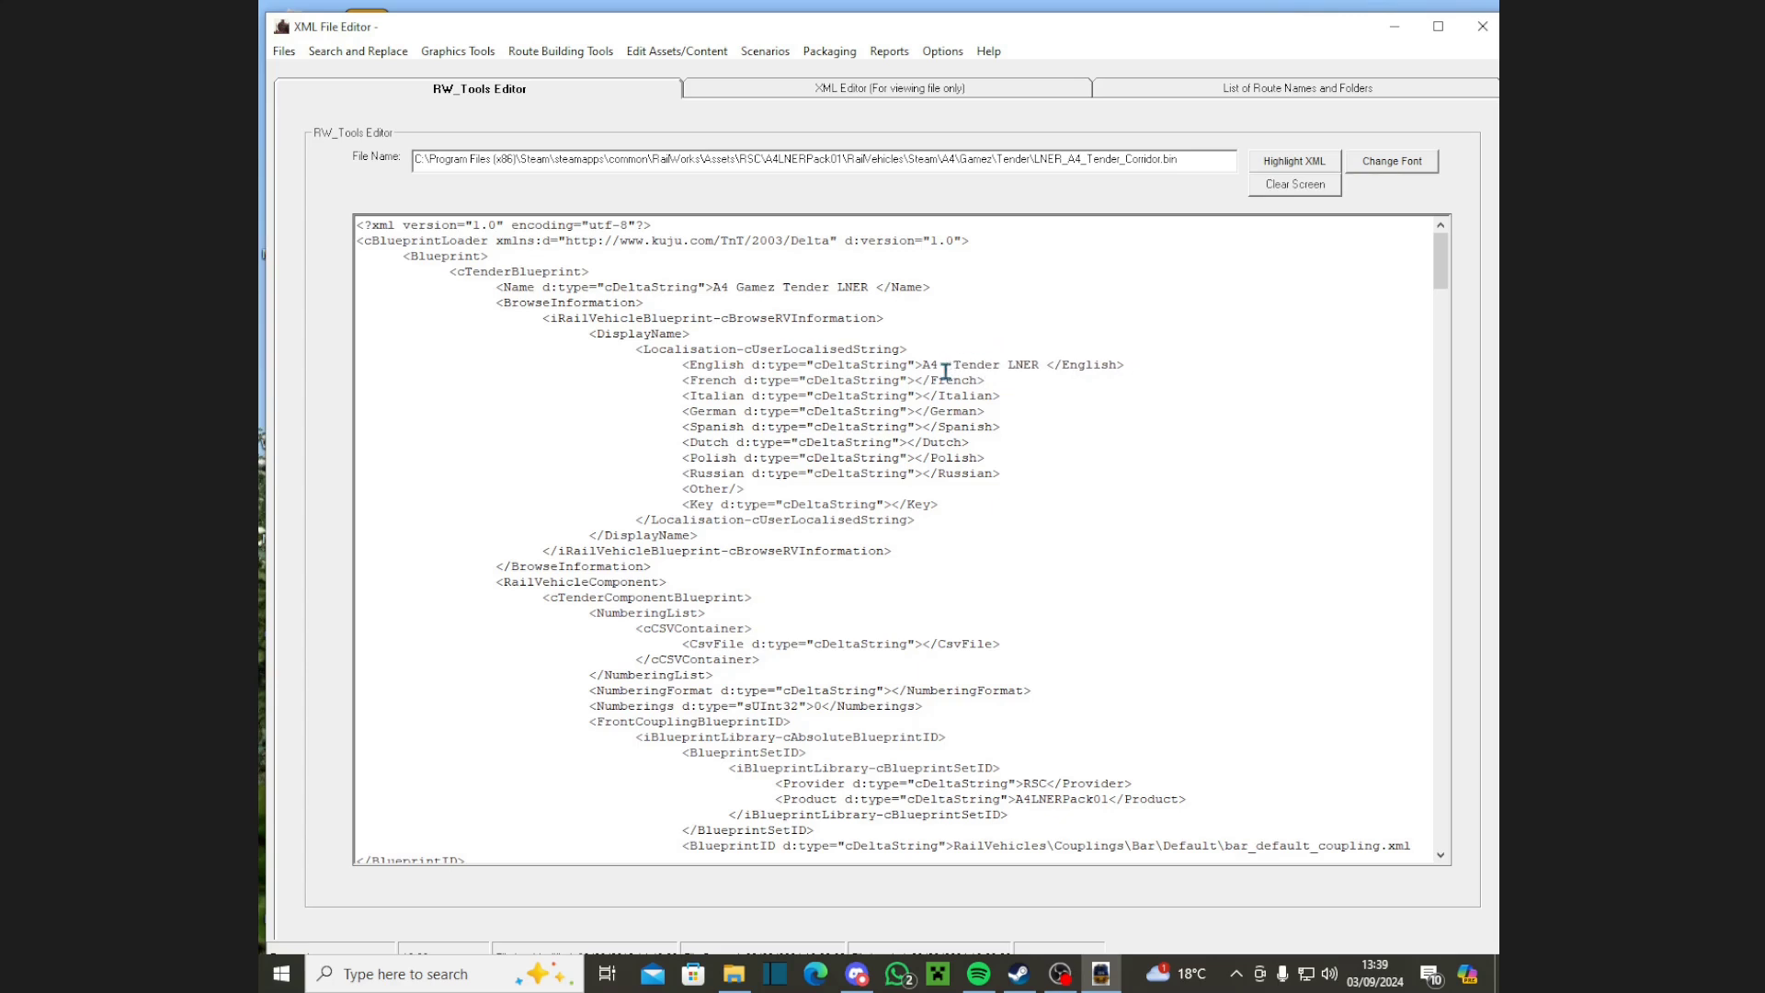
type("Gamez")
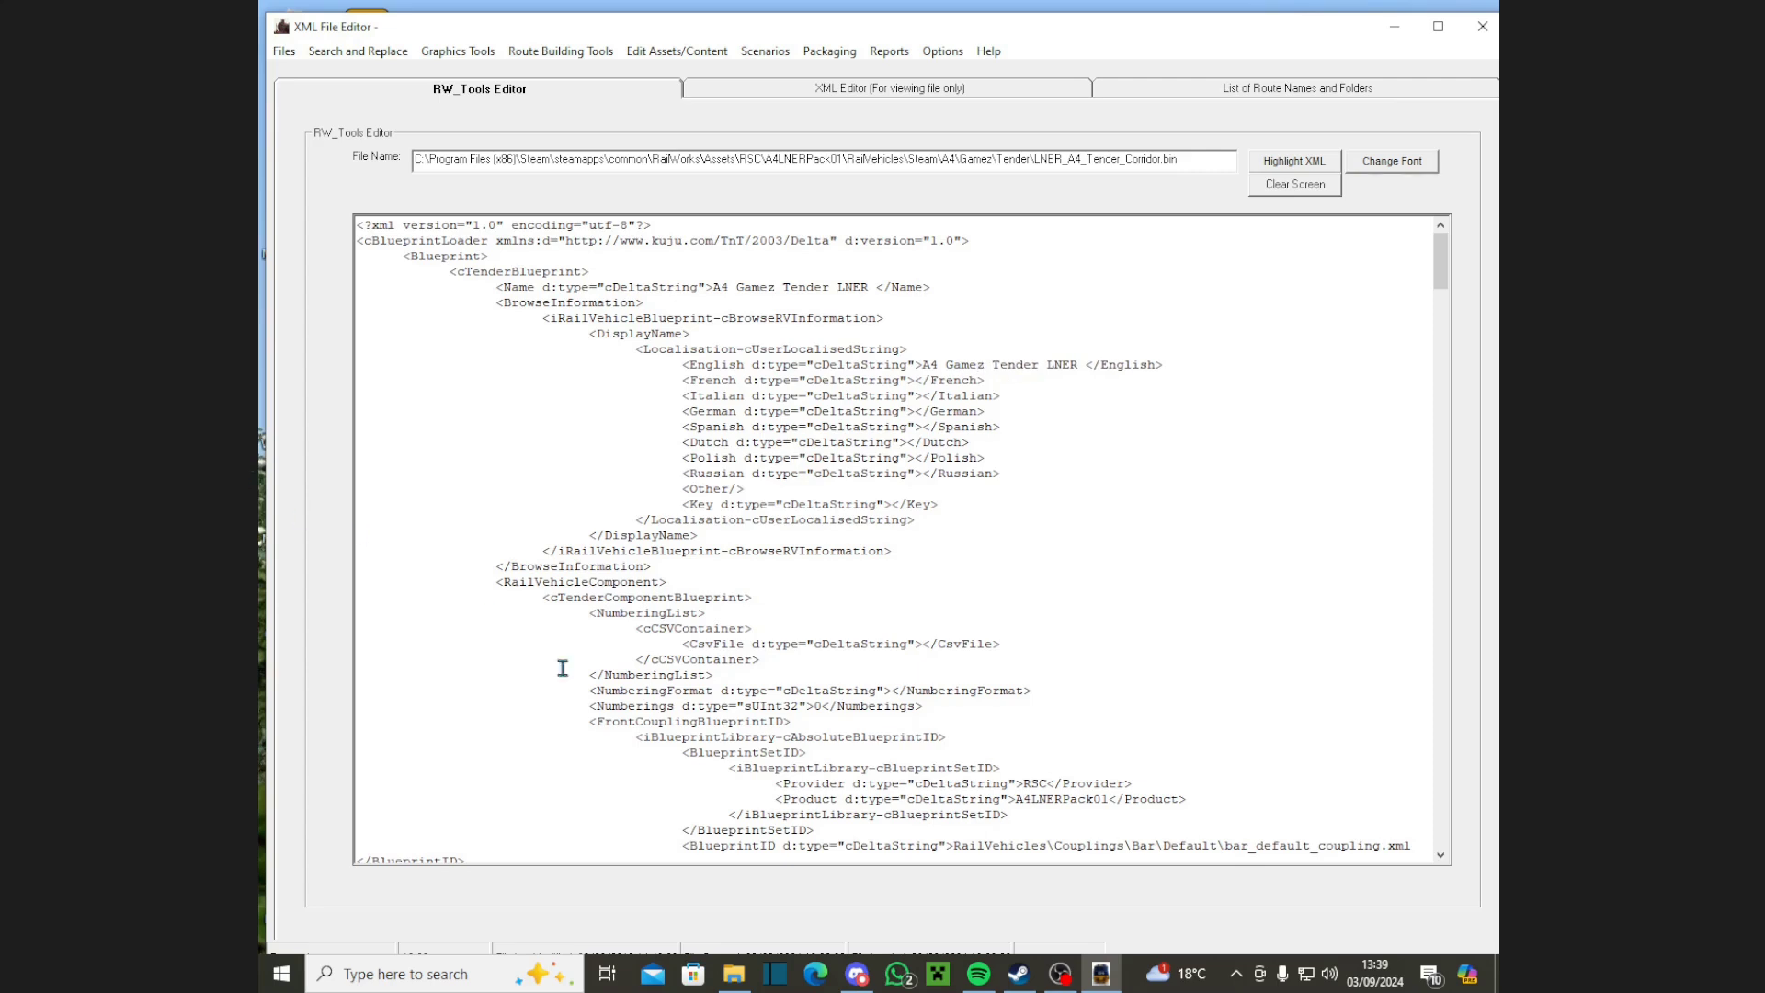
left_click(358, 51)
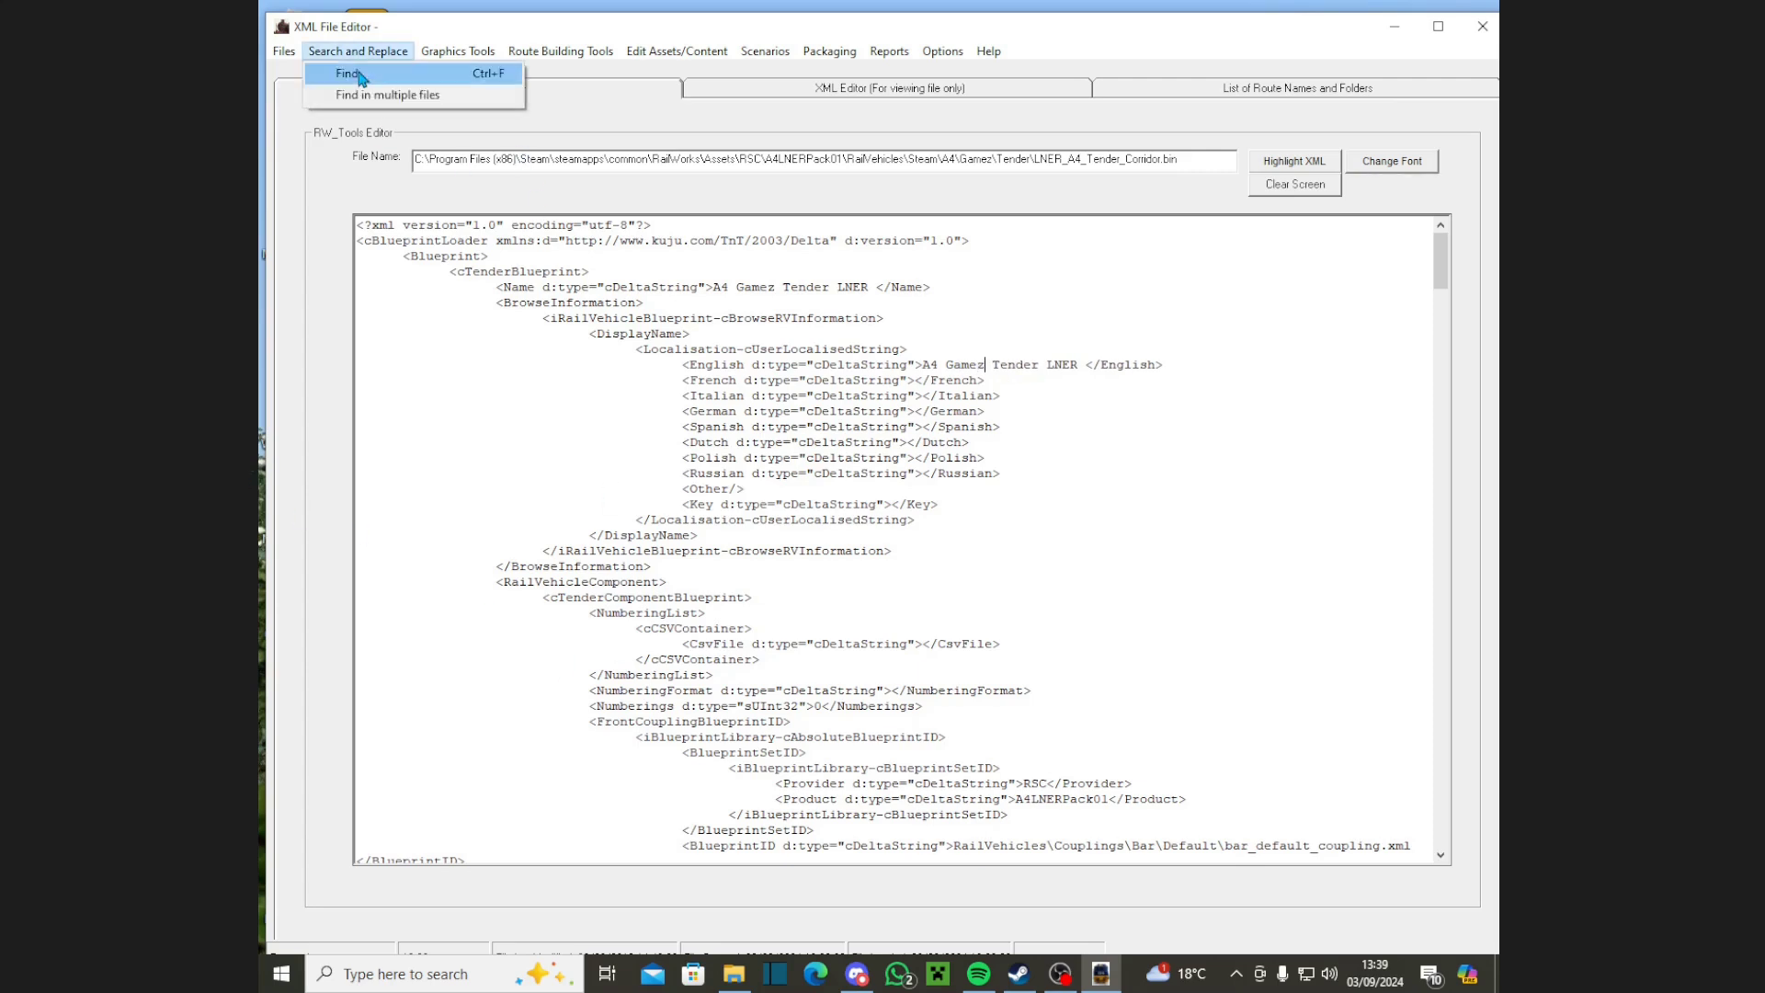
Step: Locate the tender's GeometryID and change Bittern to Gamez in its path
left_click(348, 73)
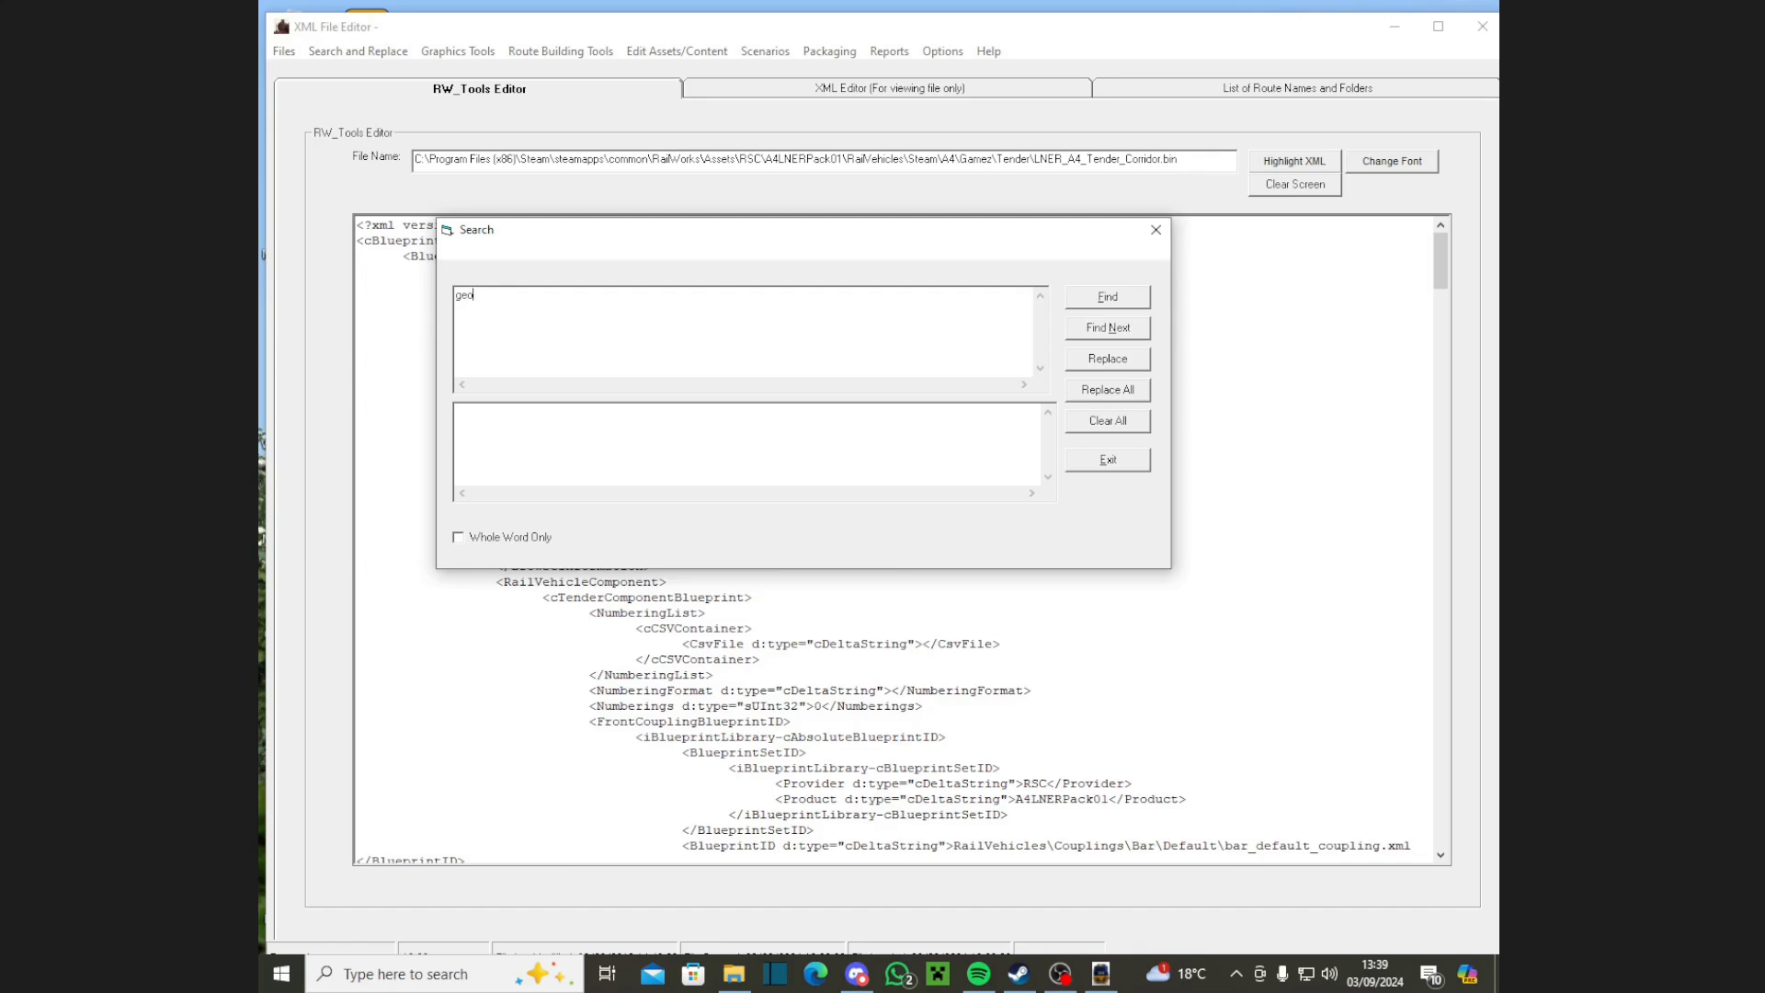
left_click(1155, 229)
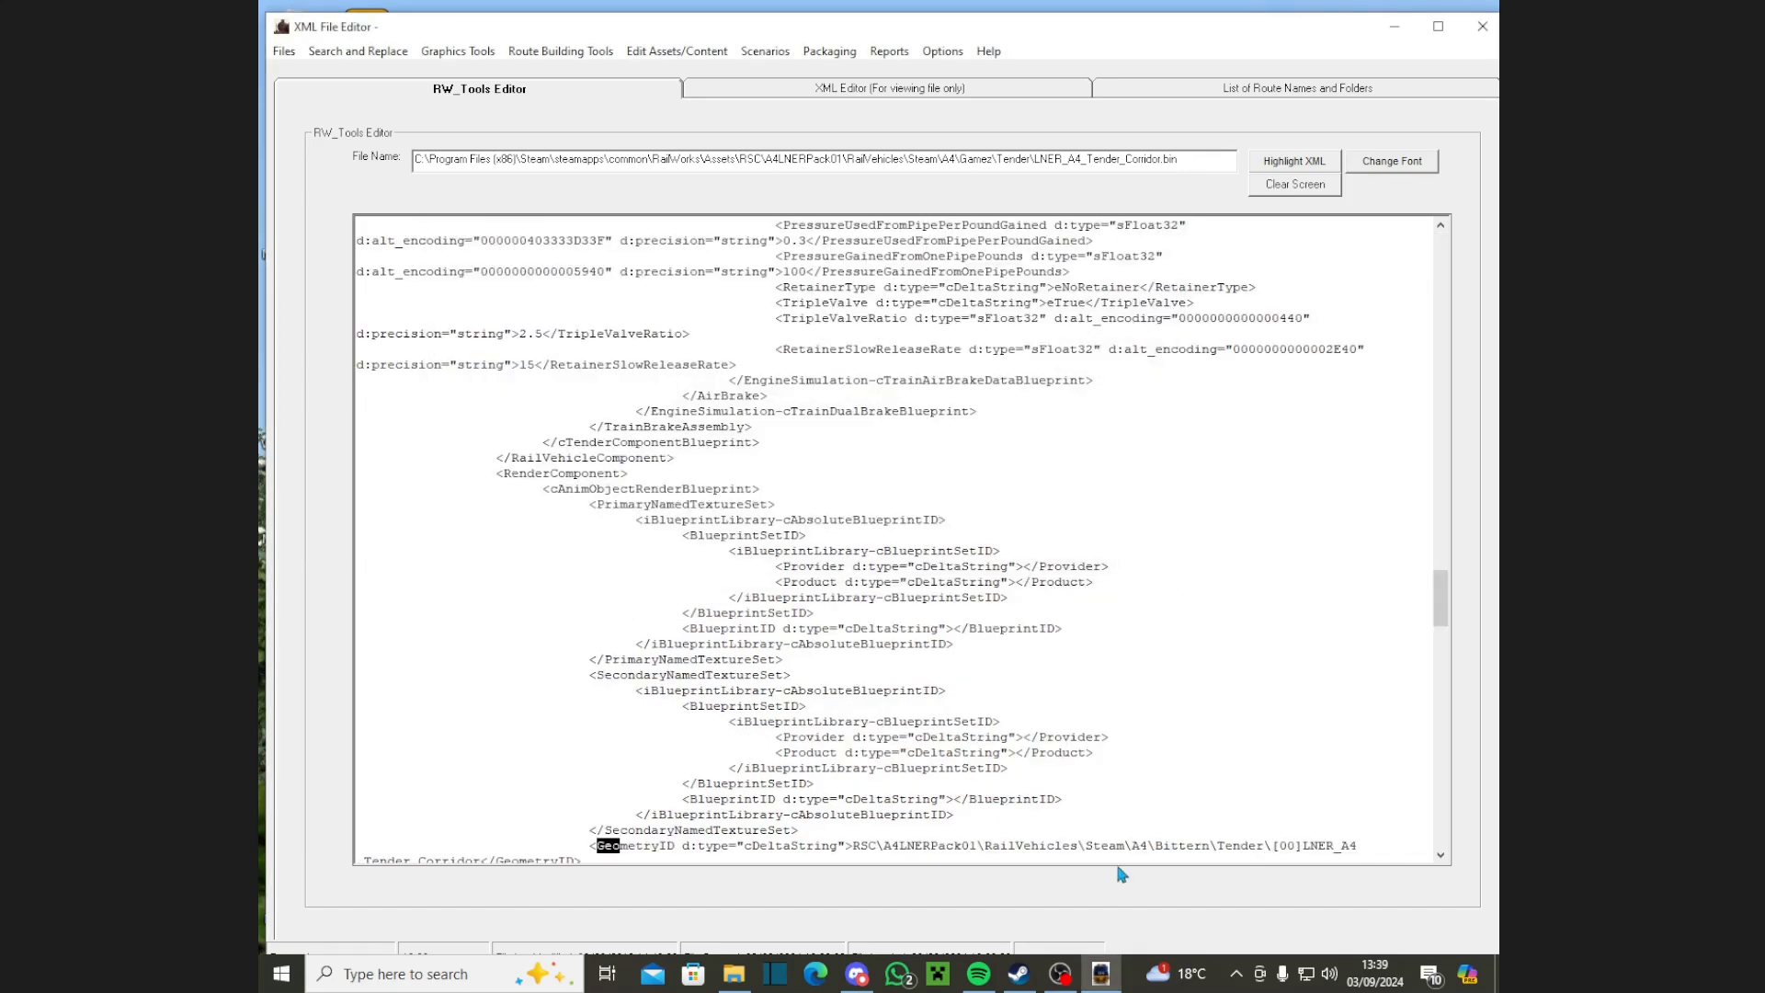
left_click_drag(1157, 845, 1210, 846)
type("Game")
key("alt")
key("alt")
Step: Save the tender blueprint as a TS2018 file and exit RW_Tools
left_click(282, 54)
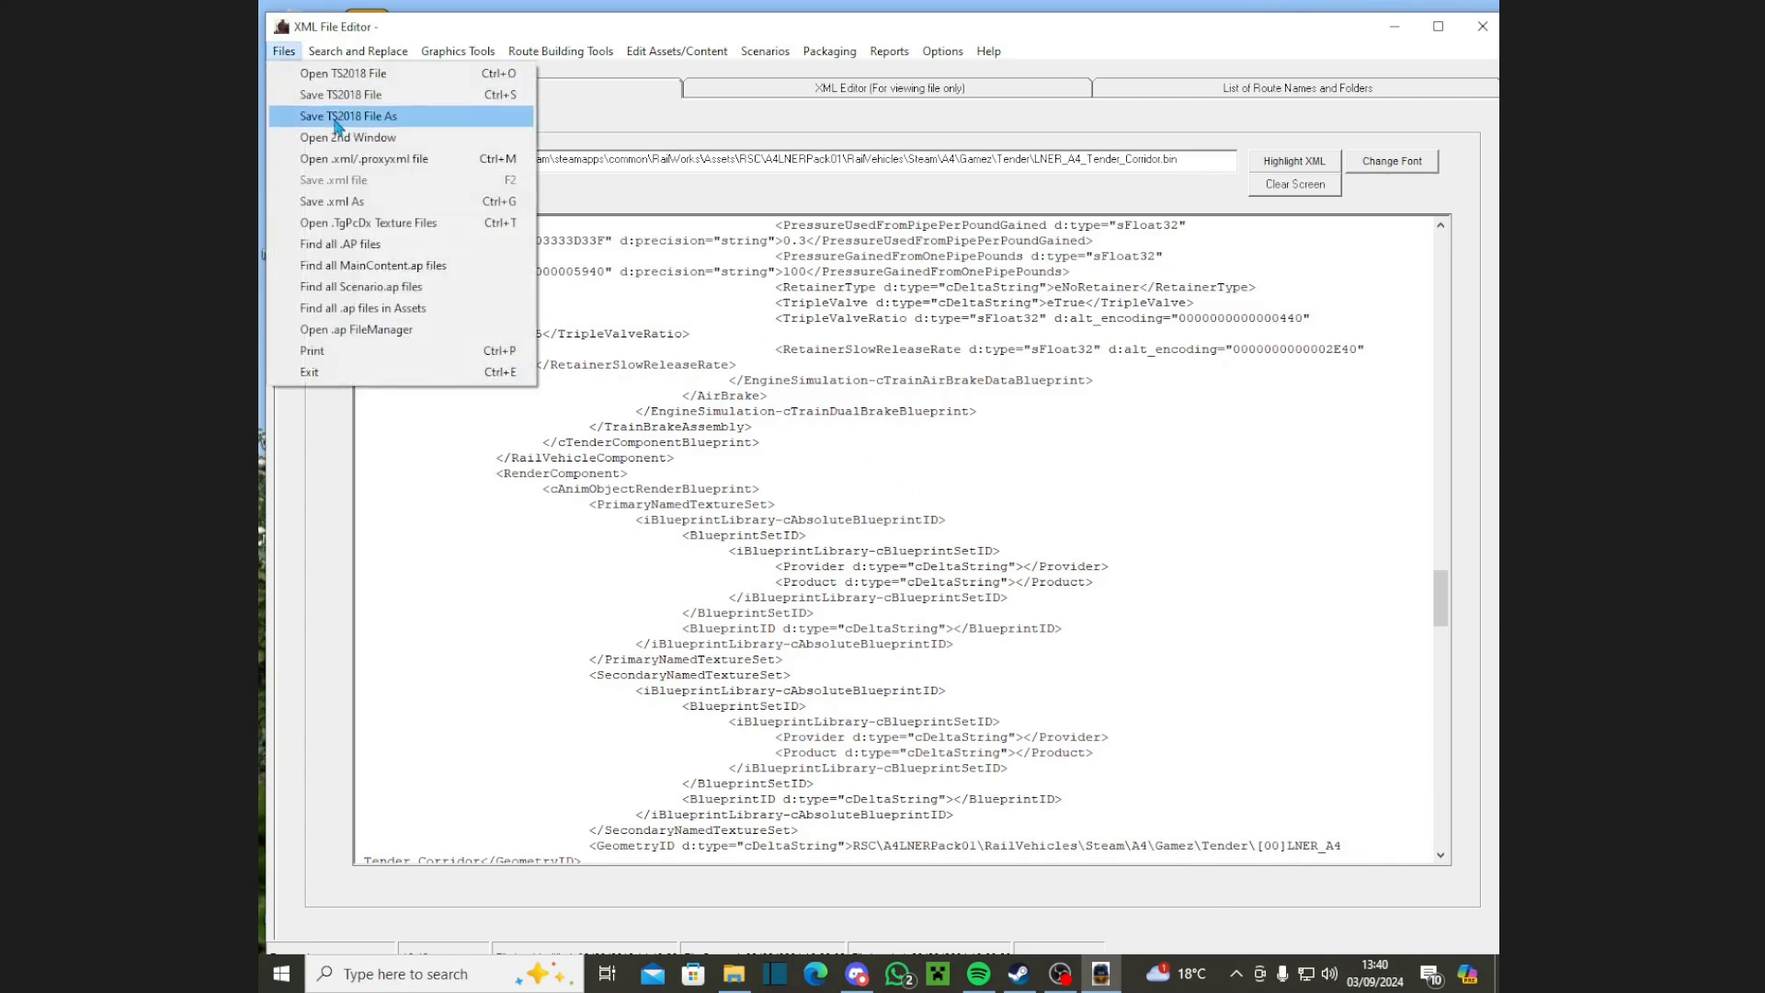
left_click(317, 94)
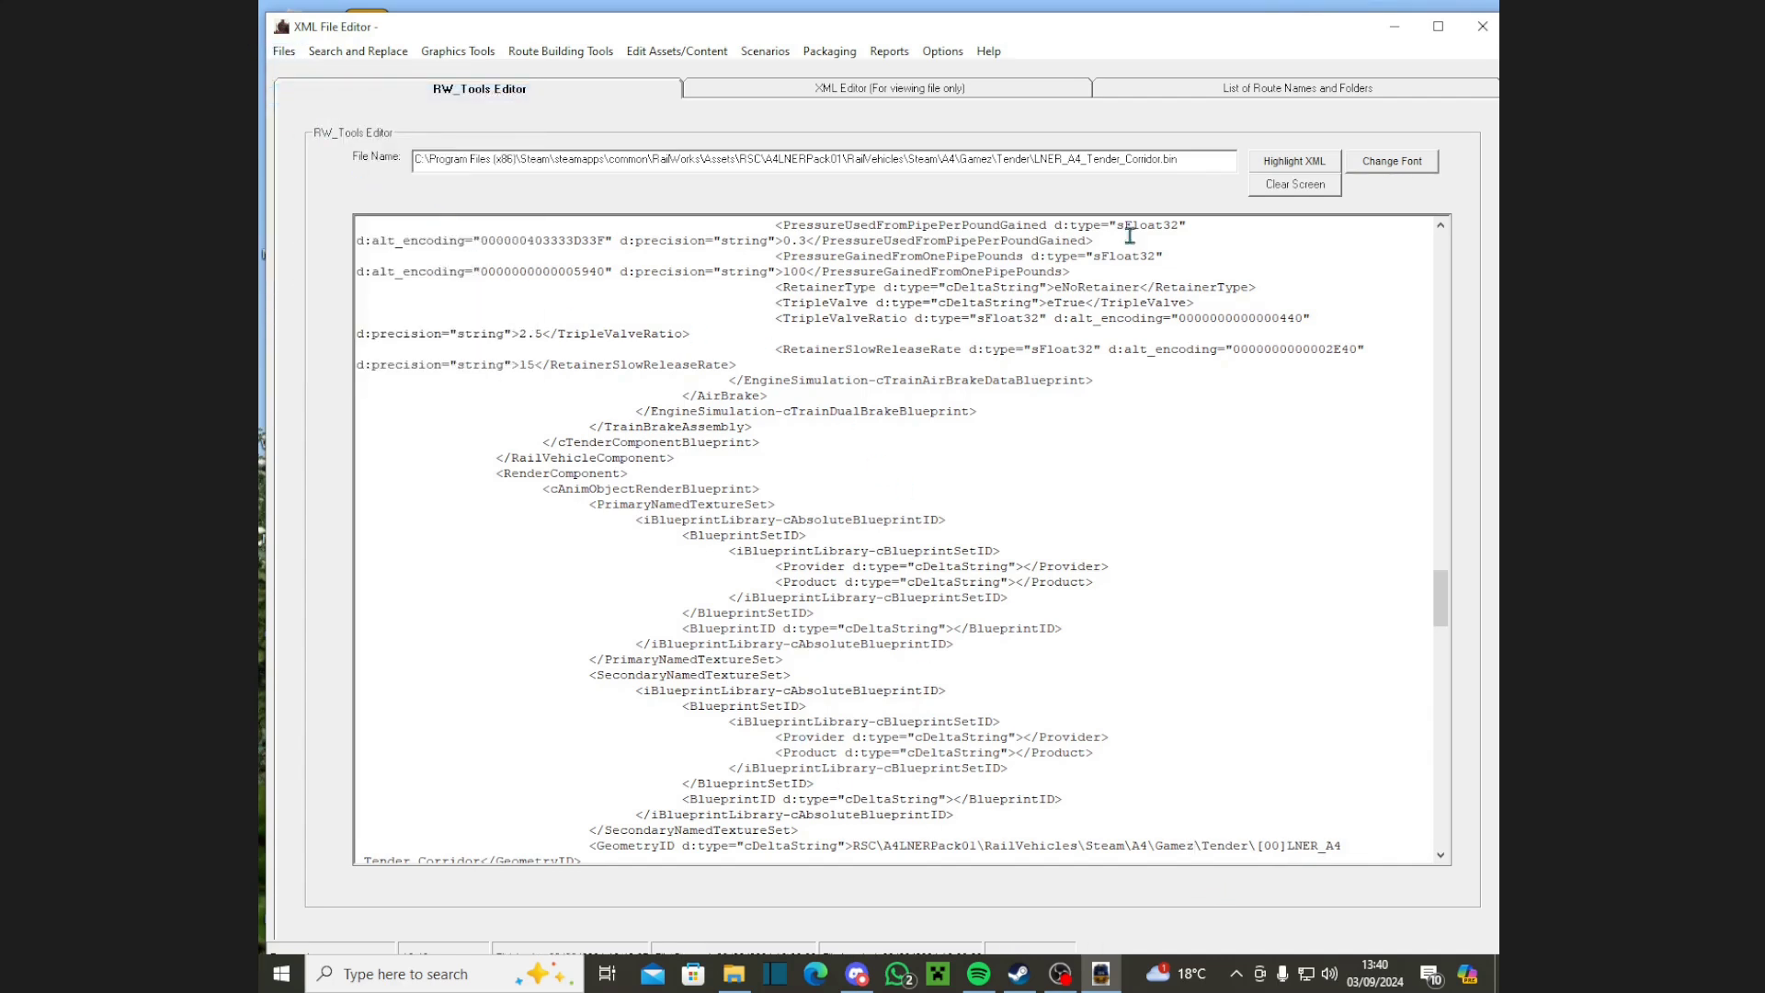
left_click(1482, 26)
left_click(900, 552)
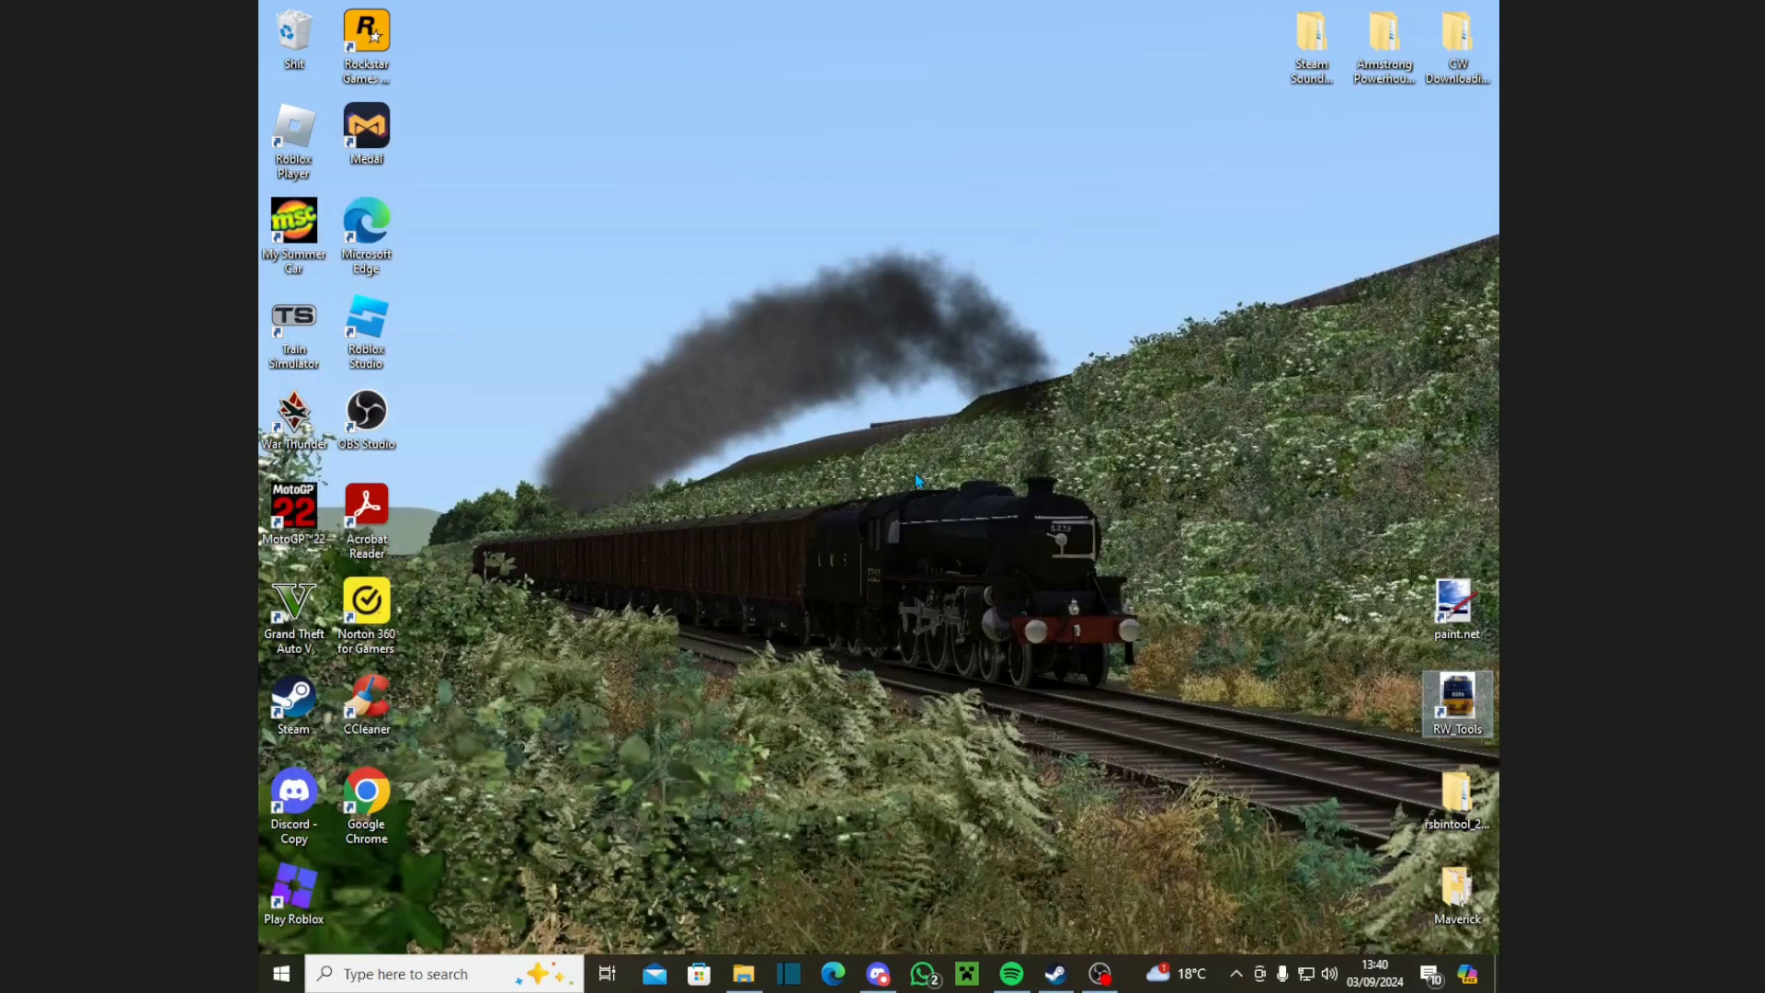
Step: Launch Train Simulator and open the Herritage line [Main] route for editing under Build
double_click(303, 348)
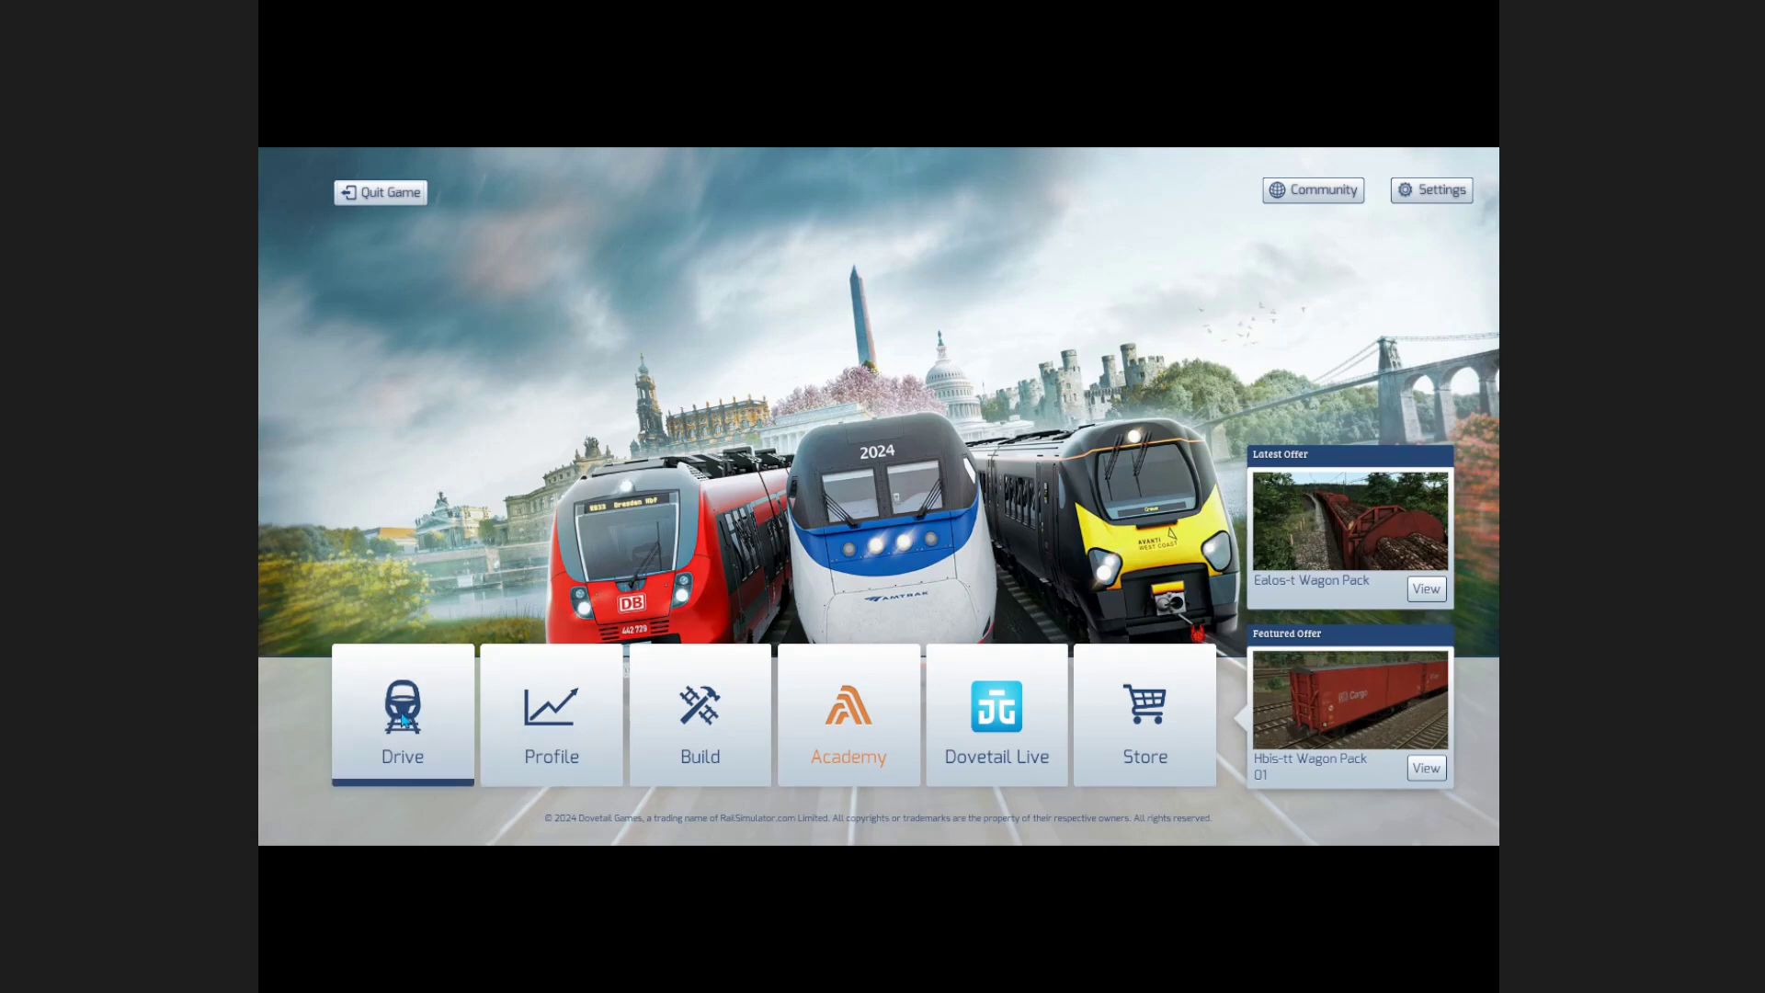
left_click(708, 745)
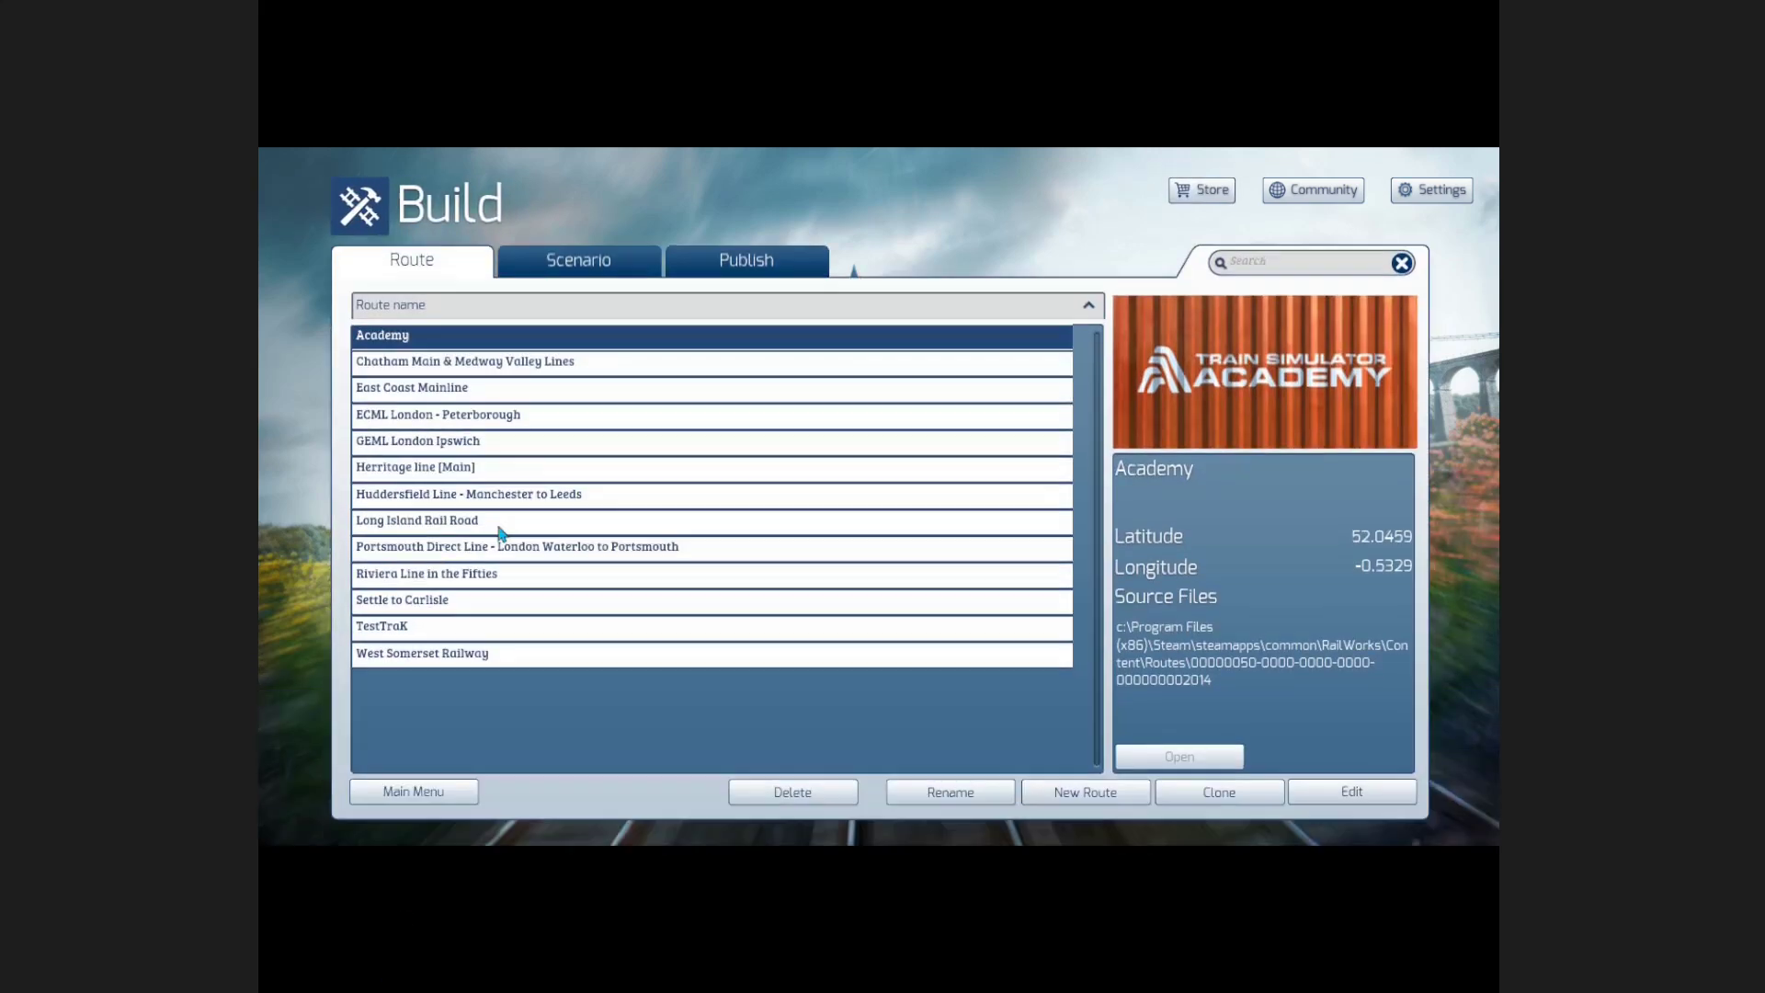
left_click(515, 467)
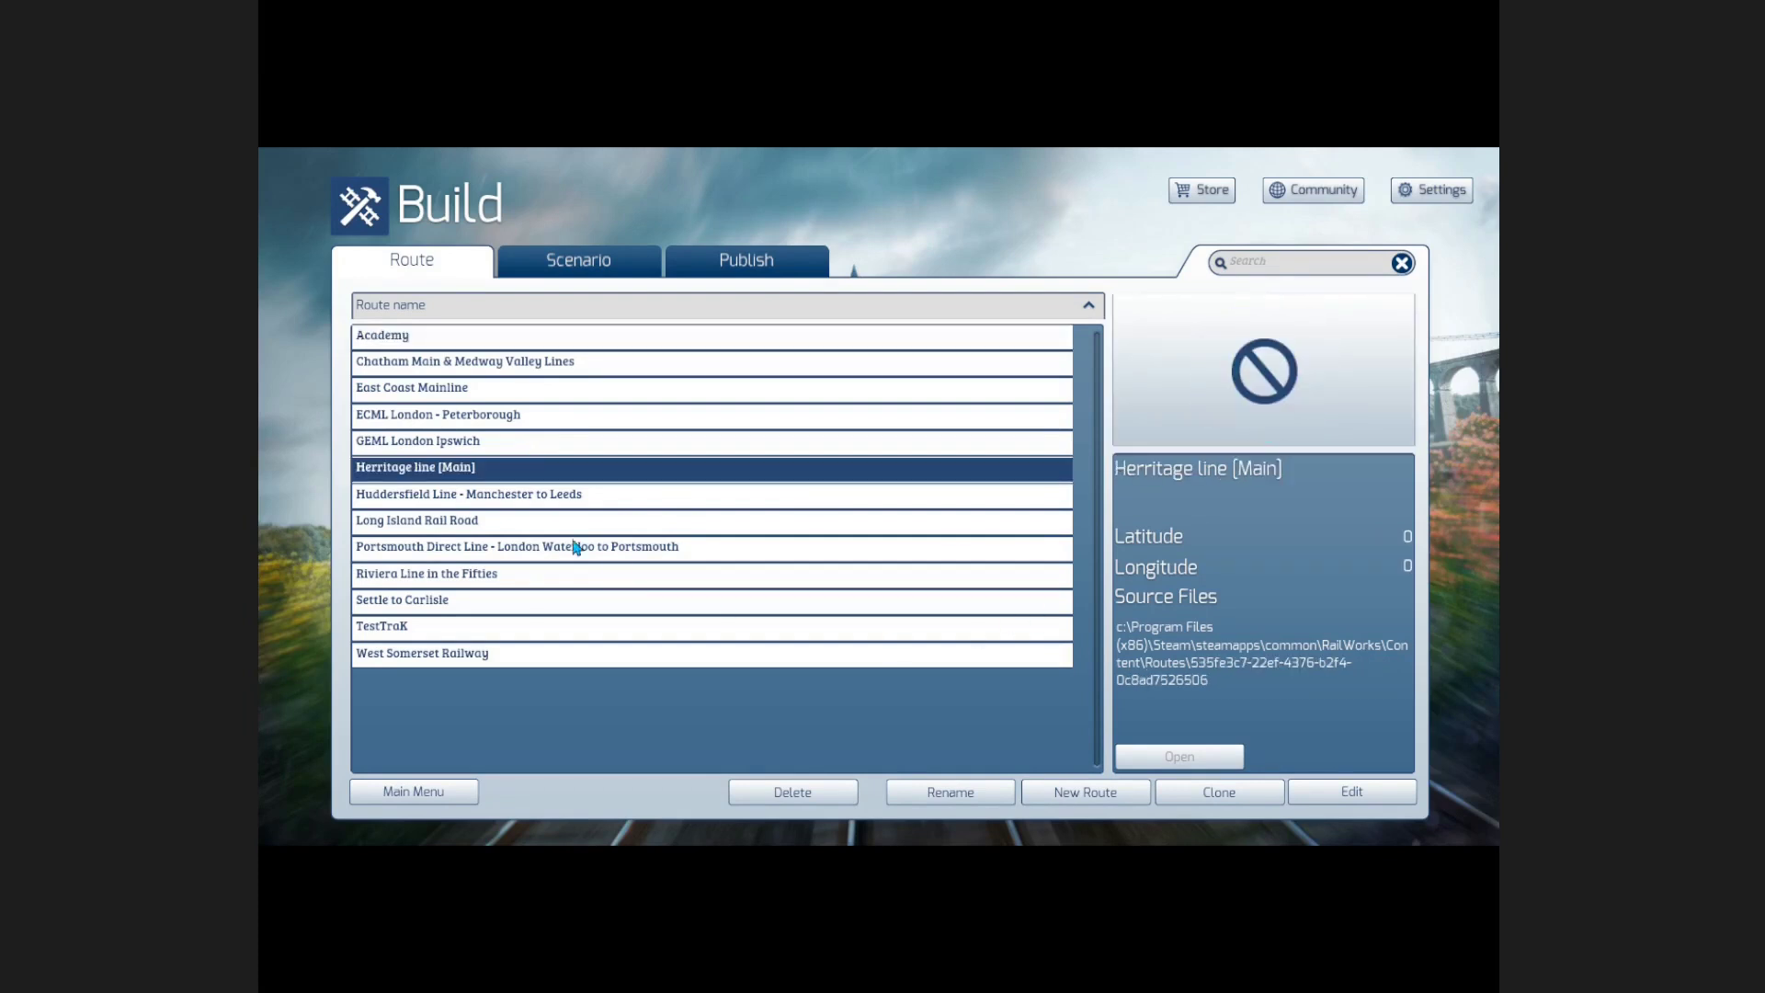
left_click(1313, 793)
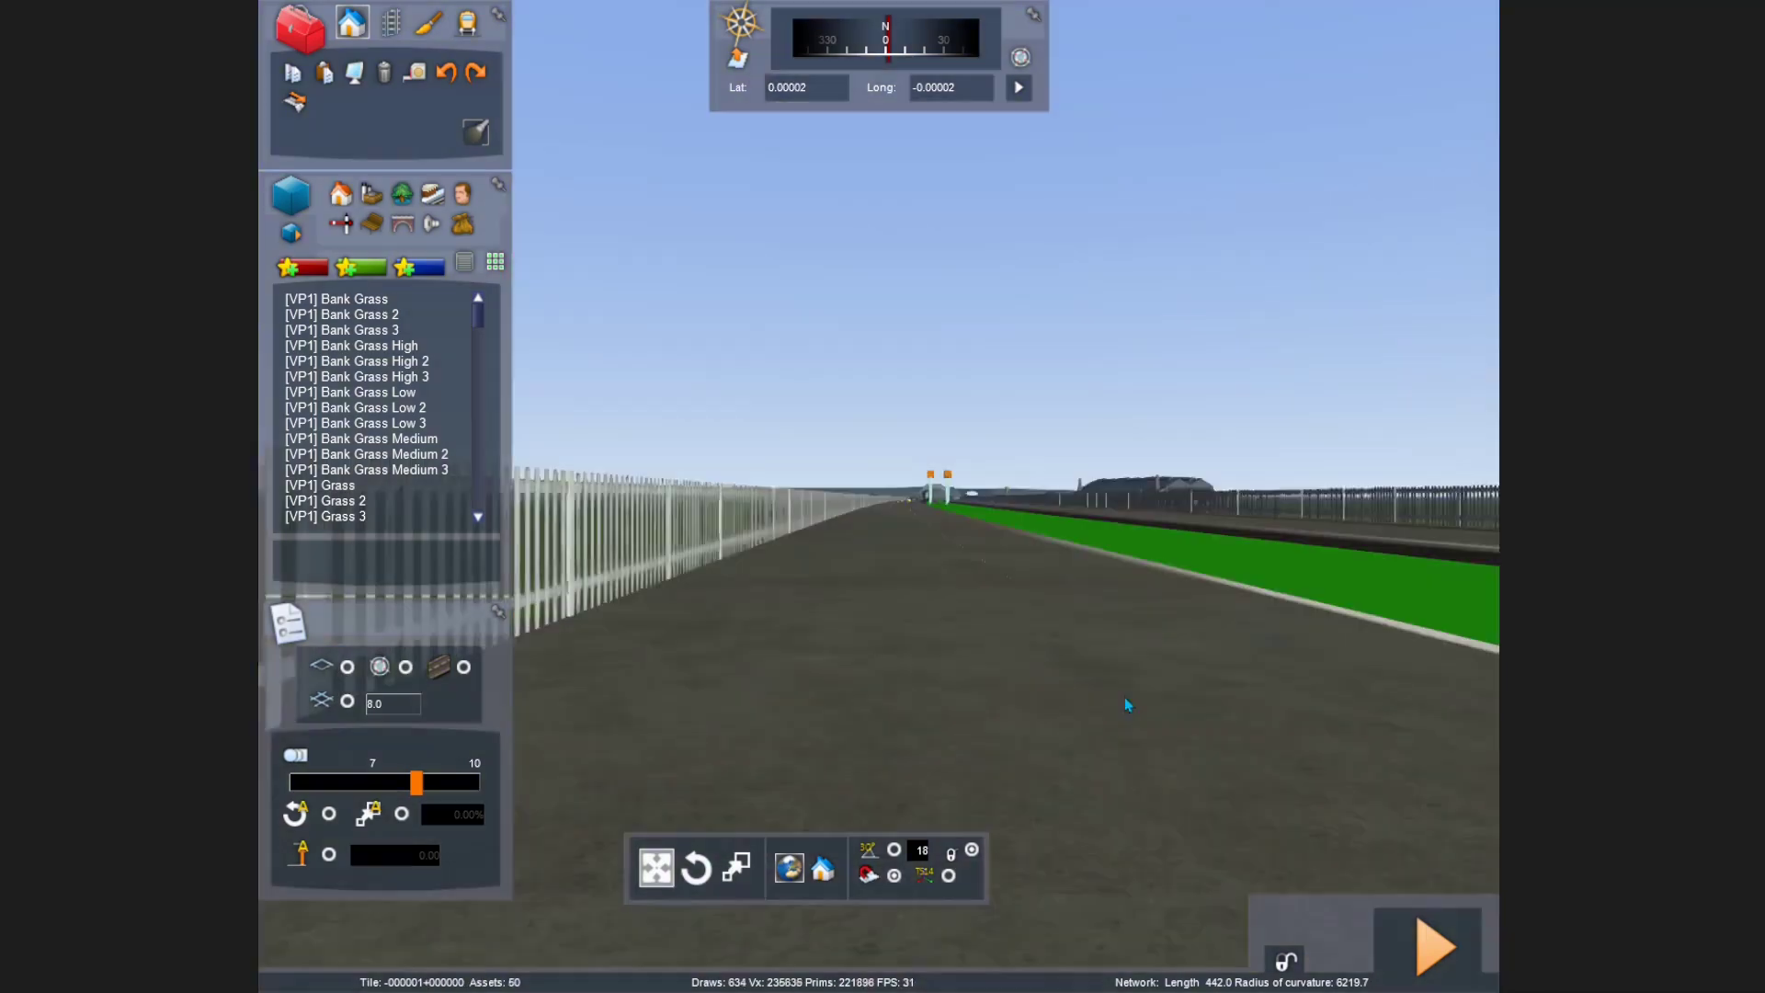
Step: Switch to the scenario editor and delete the tank engine from the track
left_click(468, 31)
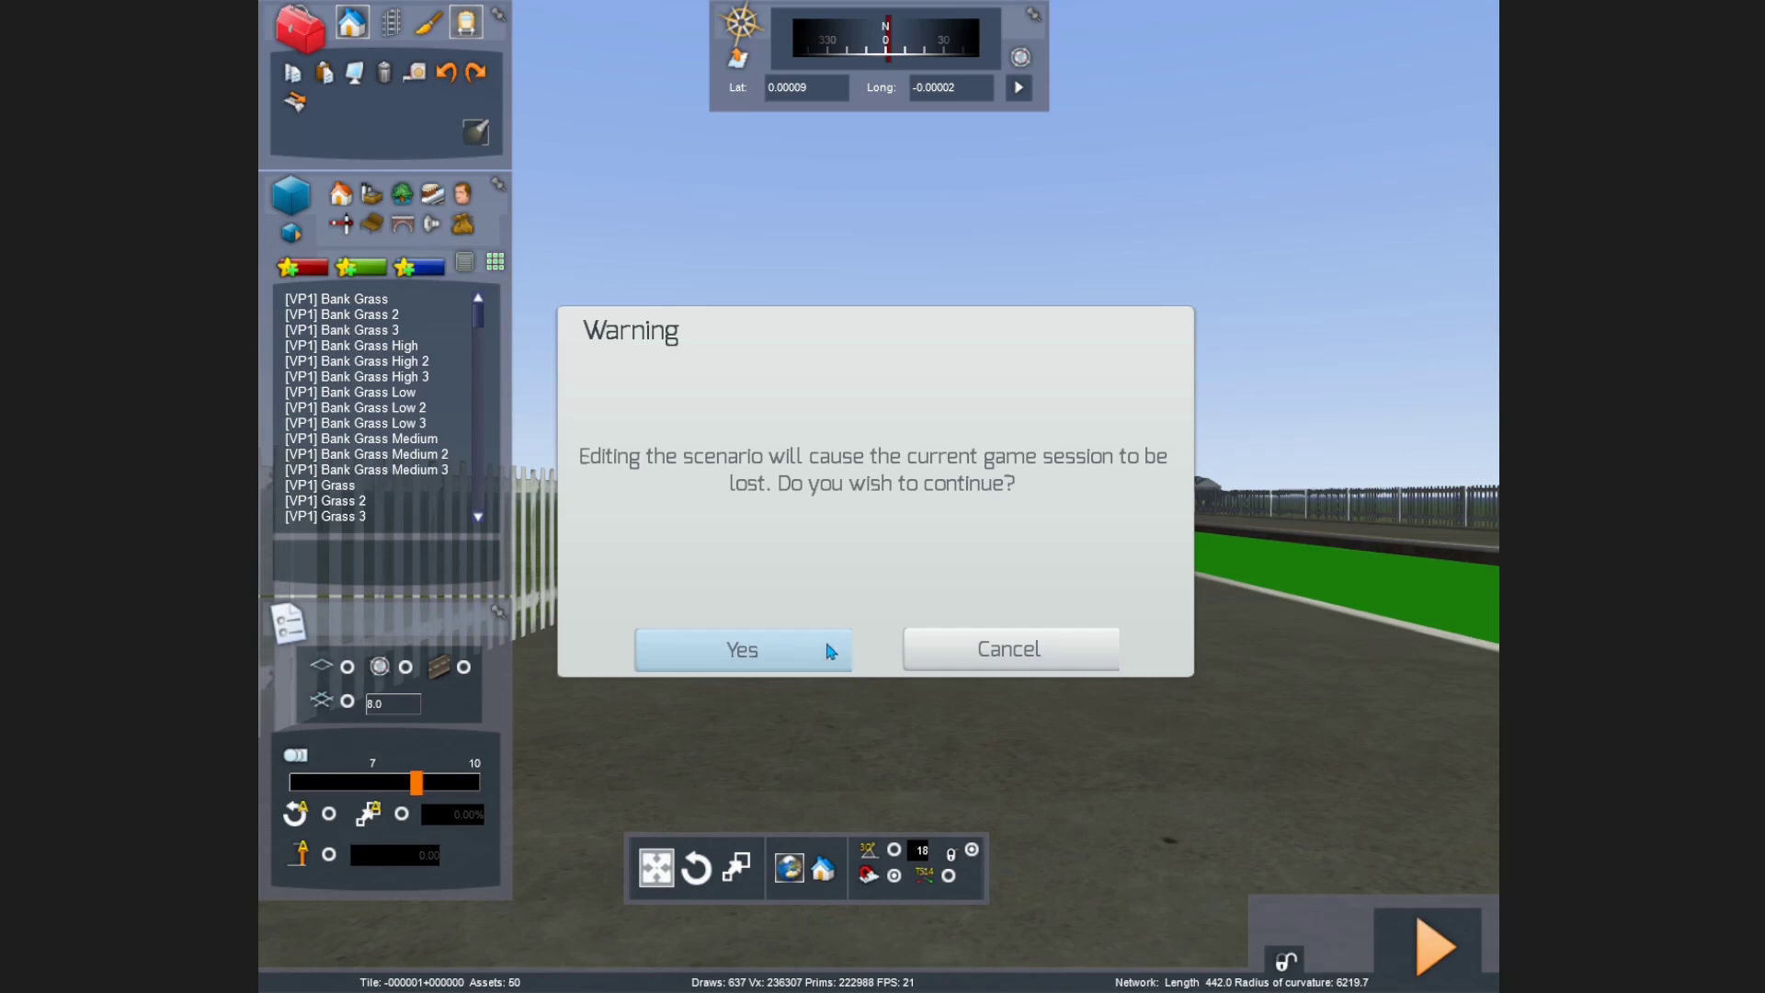
left_click(830, 651)
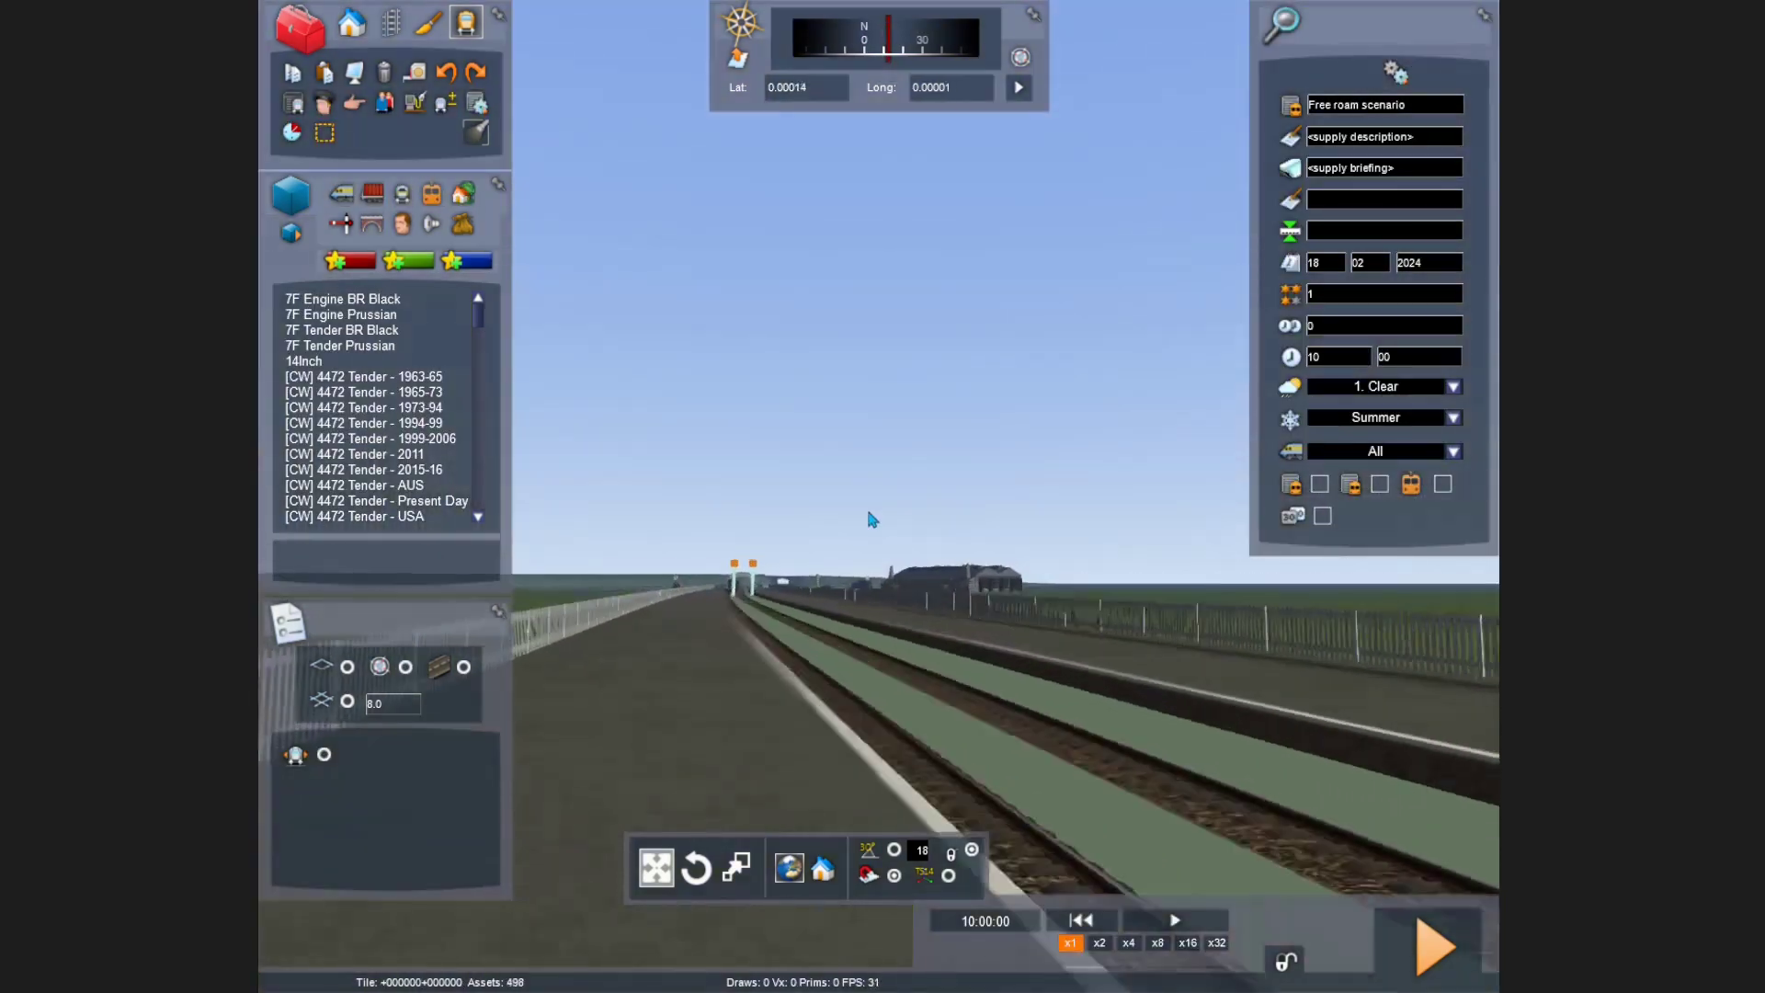
key("Up")
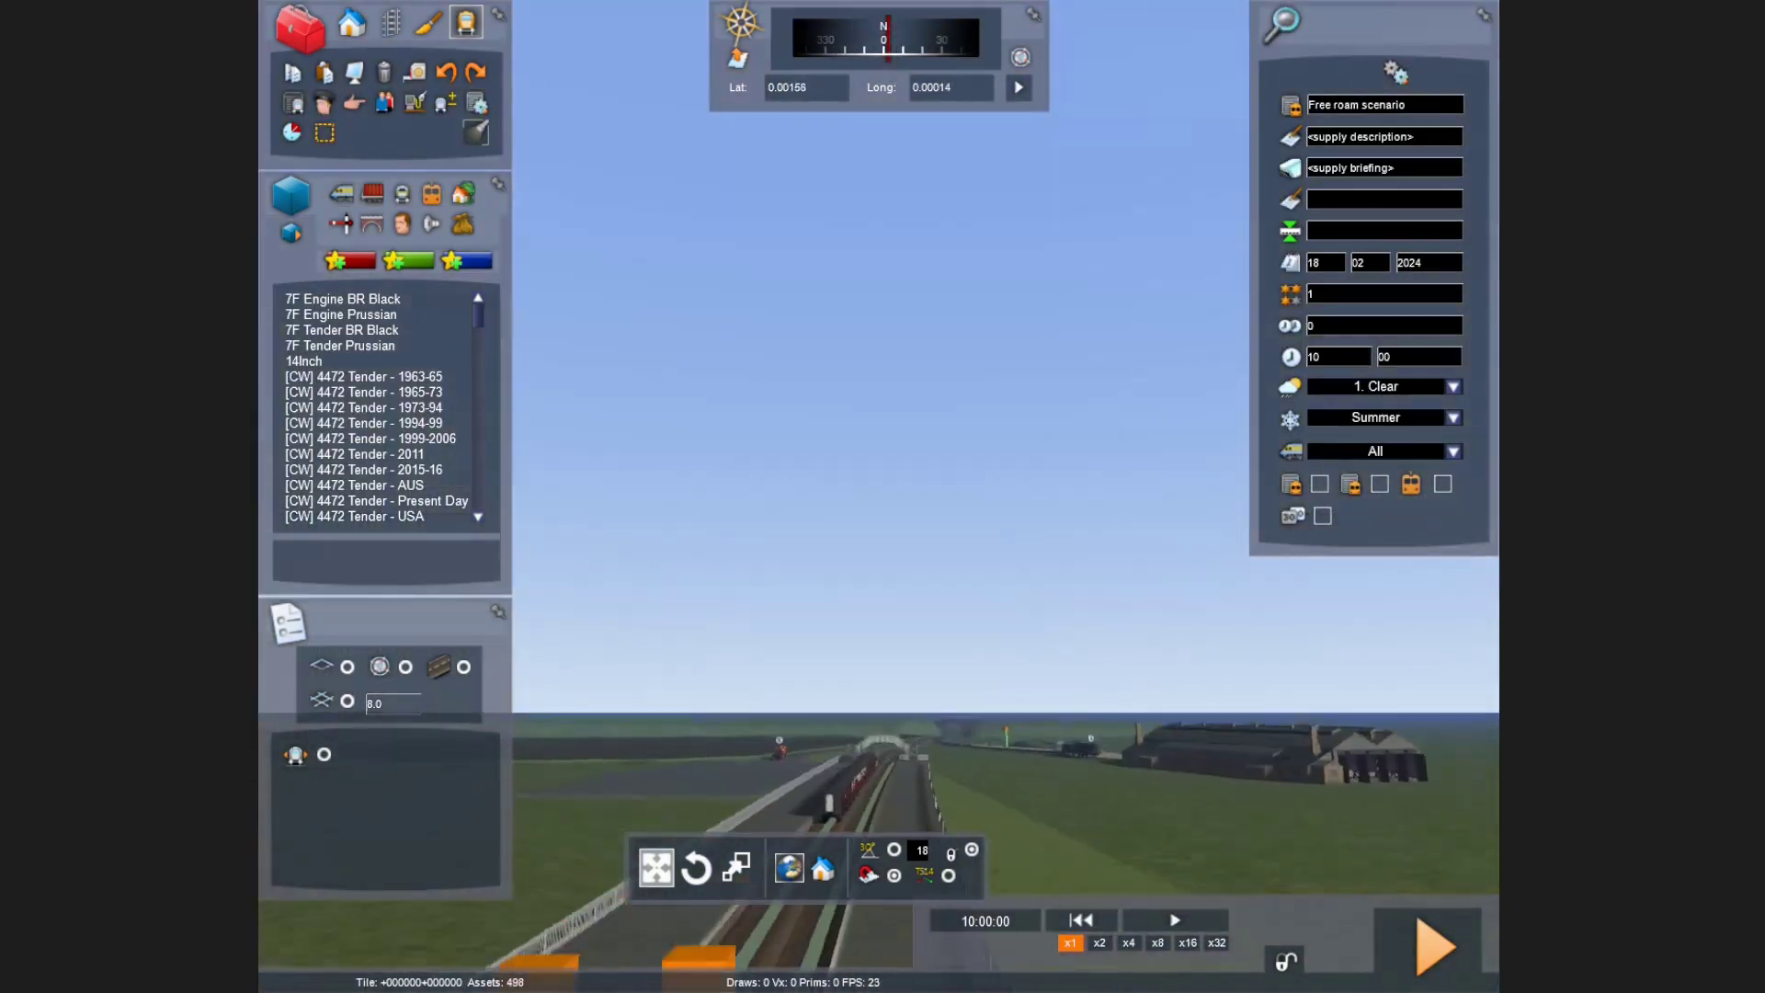
key("Up")
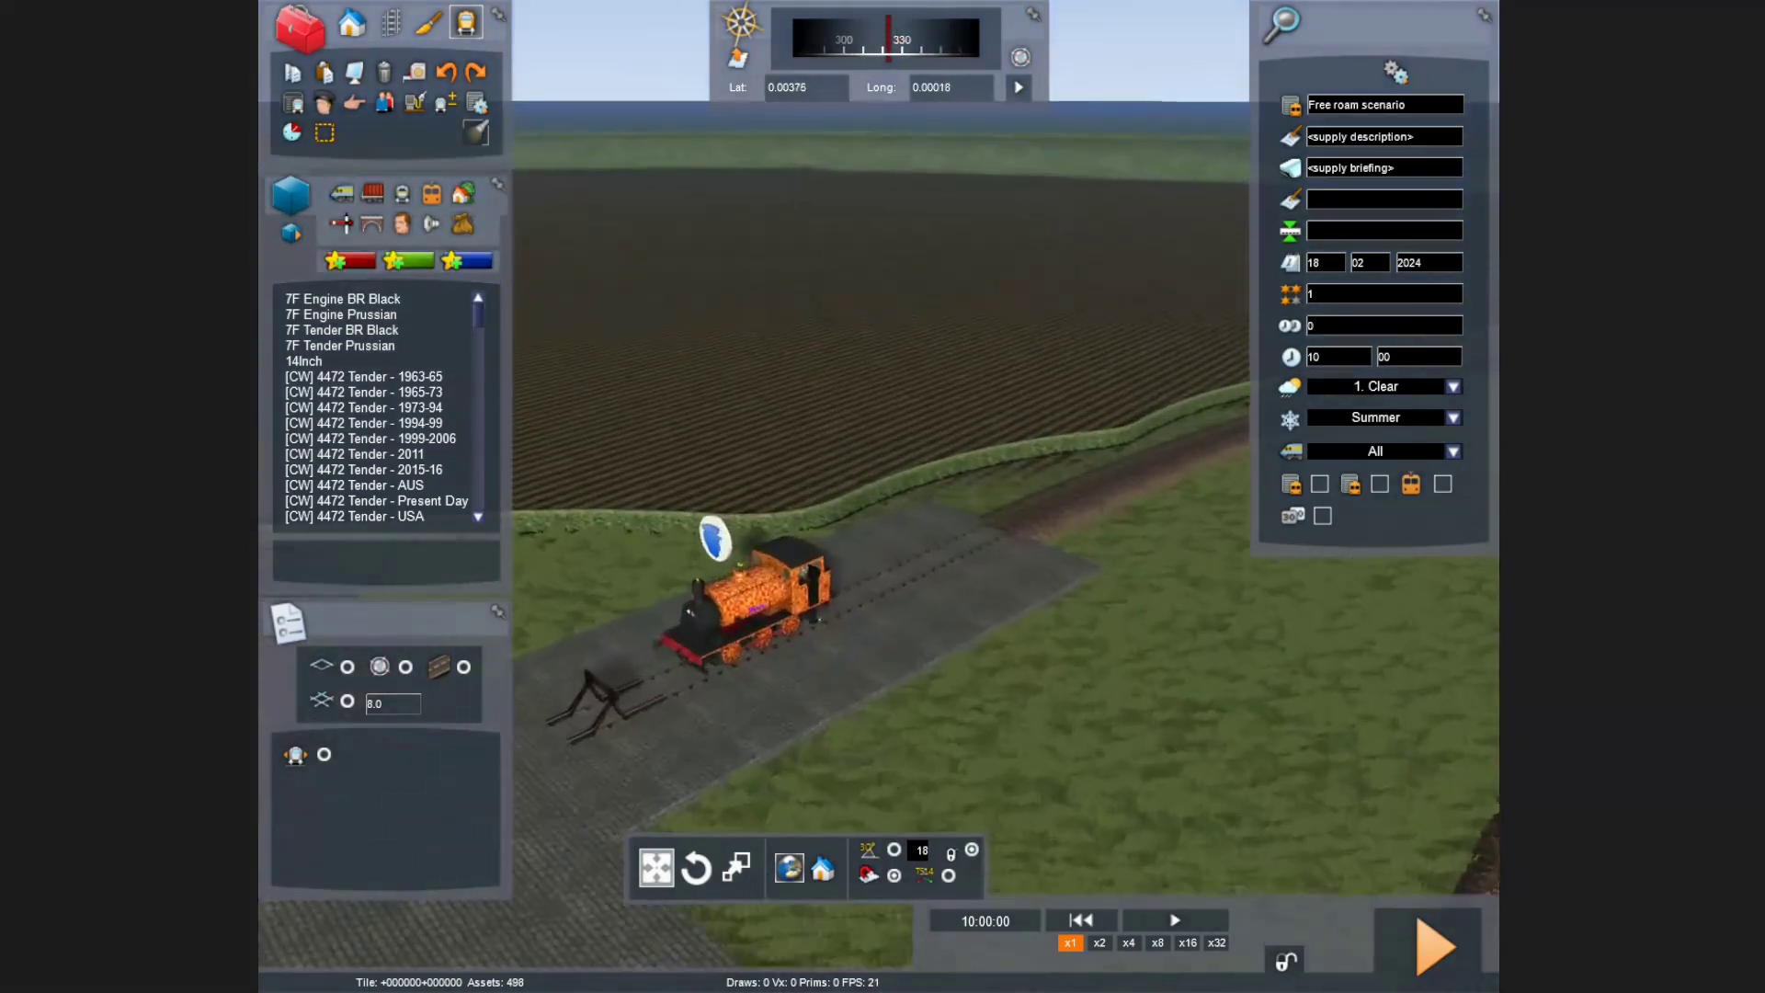
left_click(742, 387)
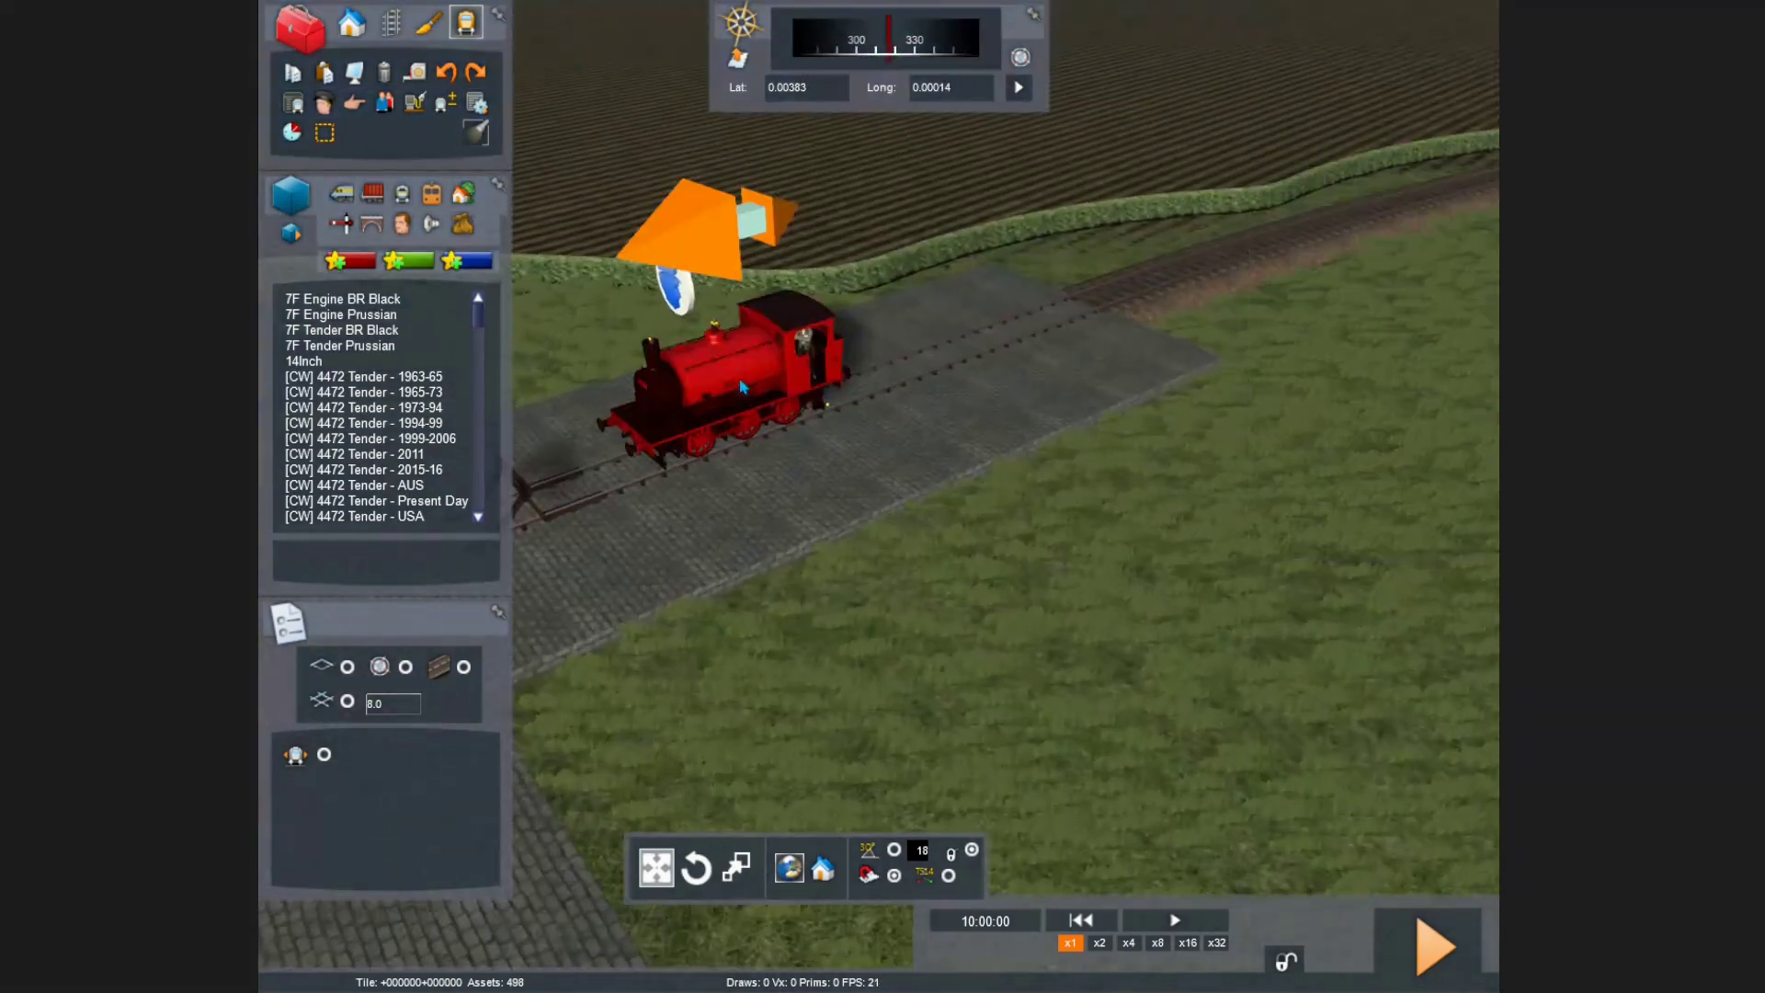
left_click(384, 72)
Step: Bring the buffer stop into view and scroll the asset list to the A4 entries
key("Left")
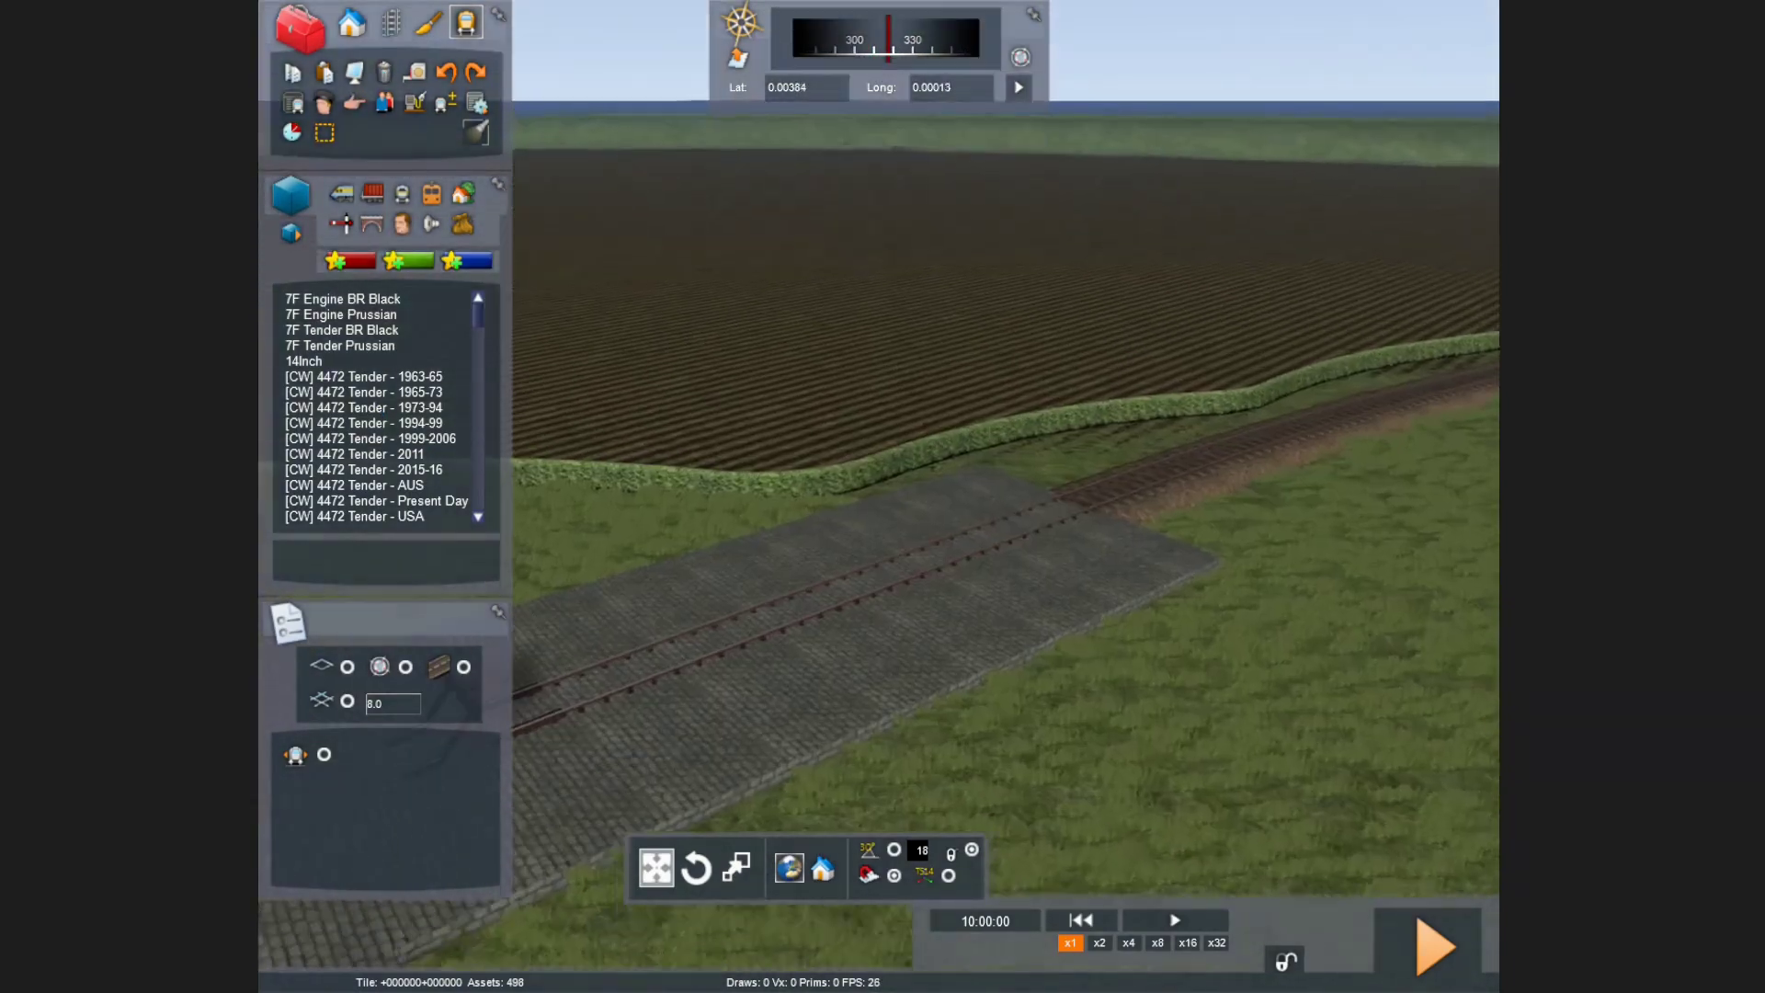
key("Right")
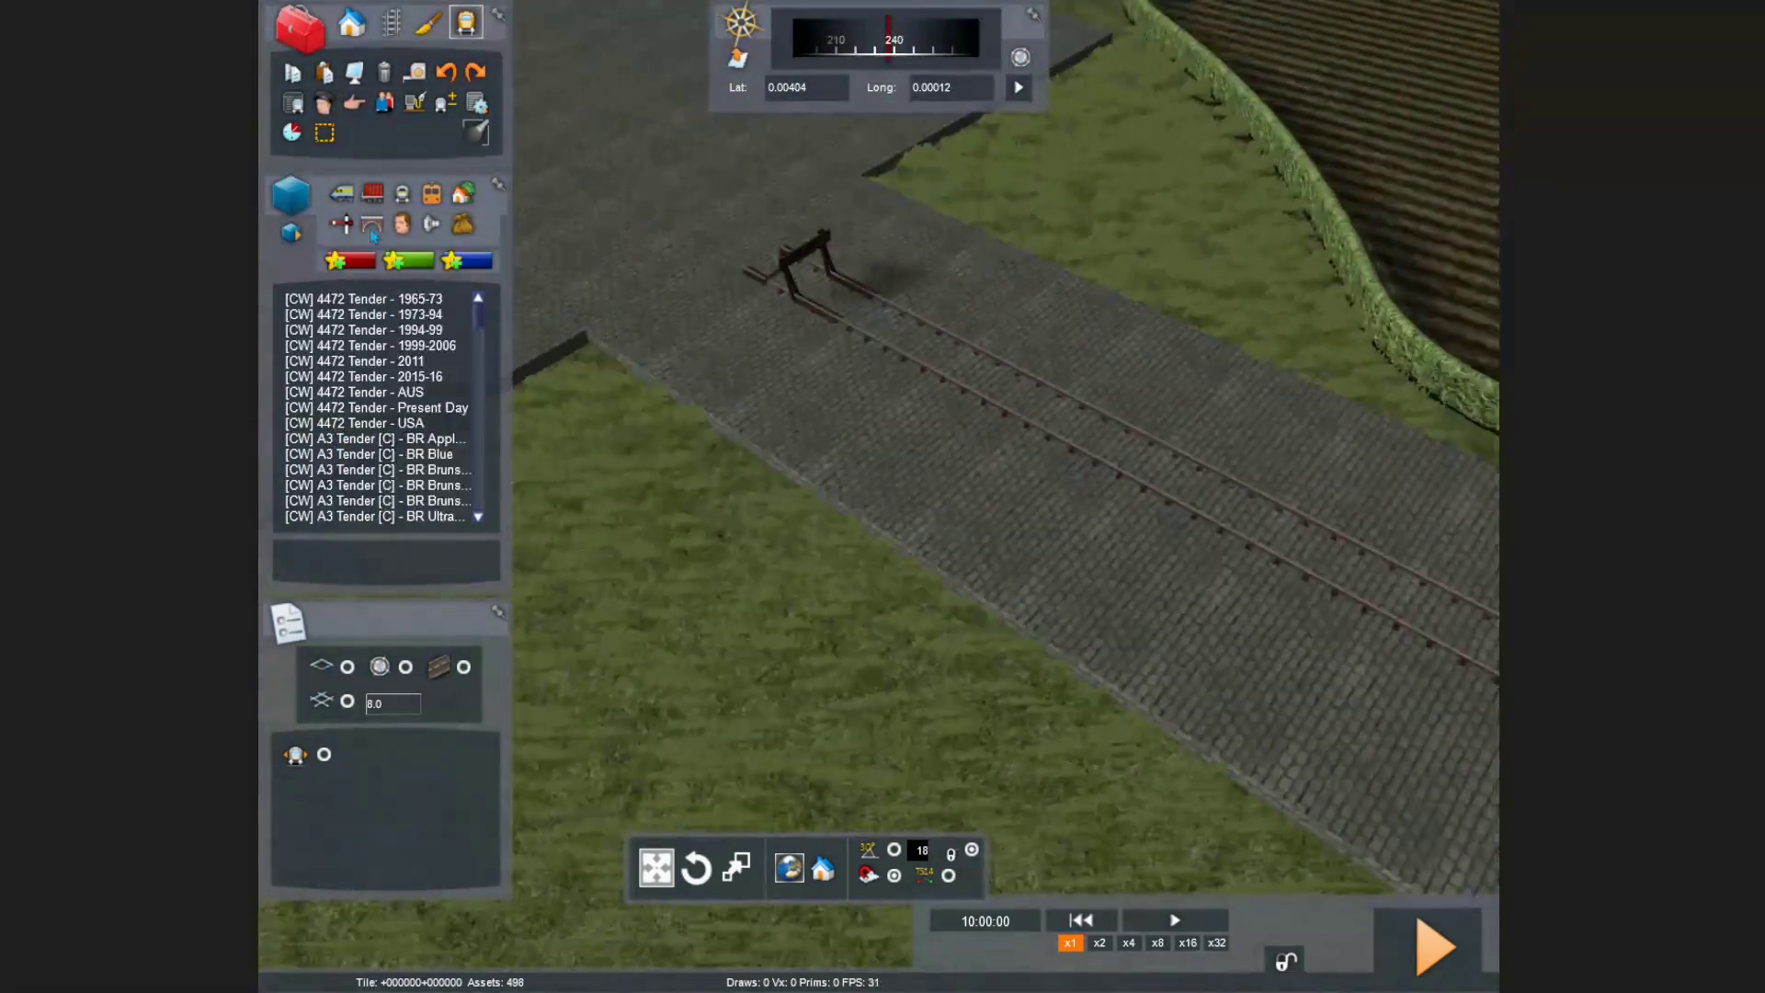
scroll(421, 439, "down", 3)
scroll(422, 439, "down", 2)
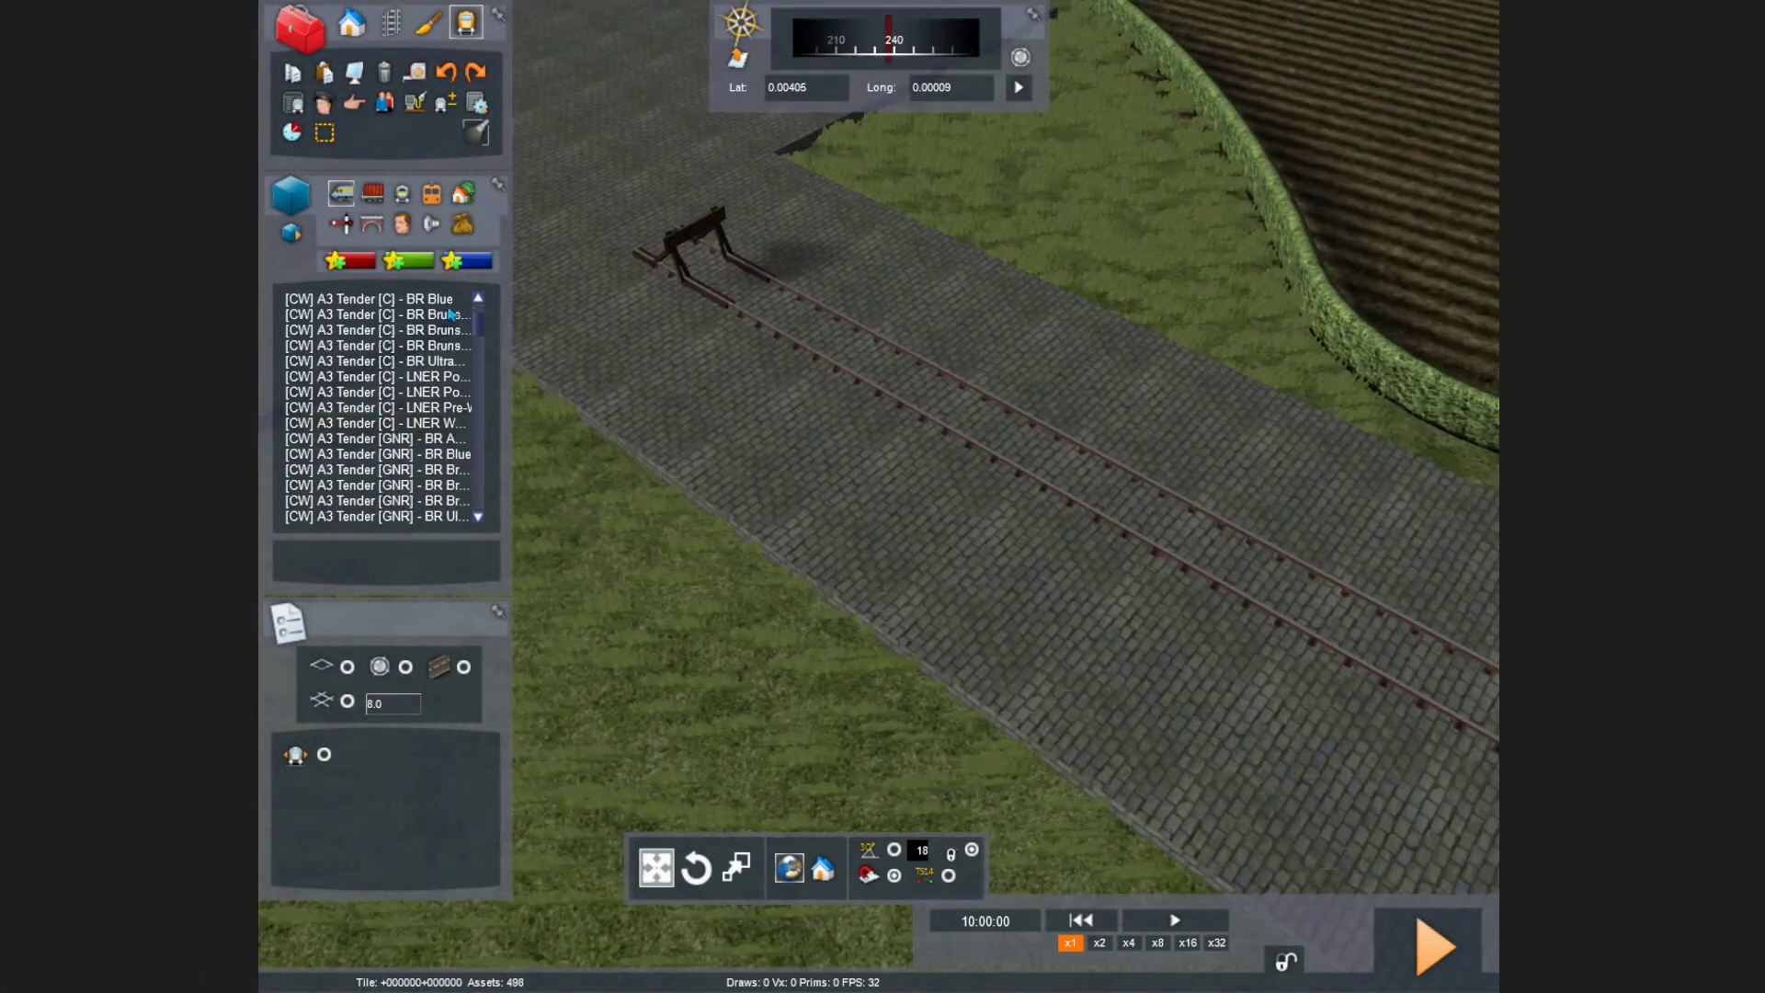
left_click_drag(485, 331, 471, 473)
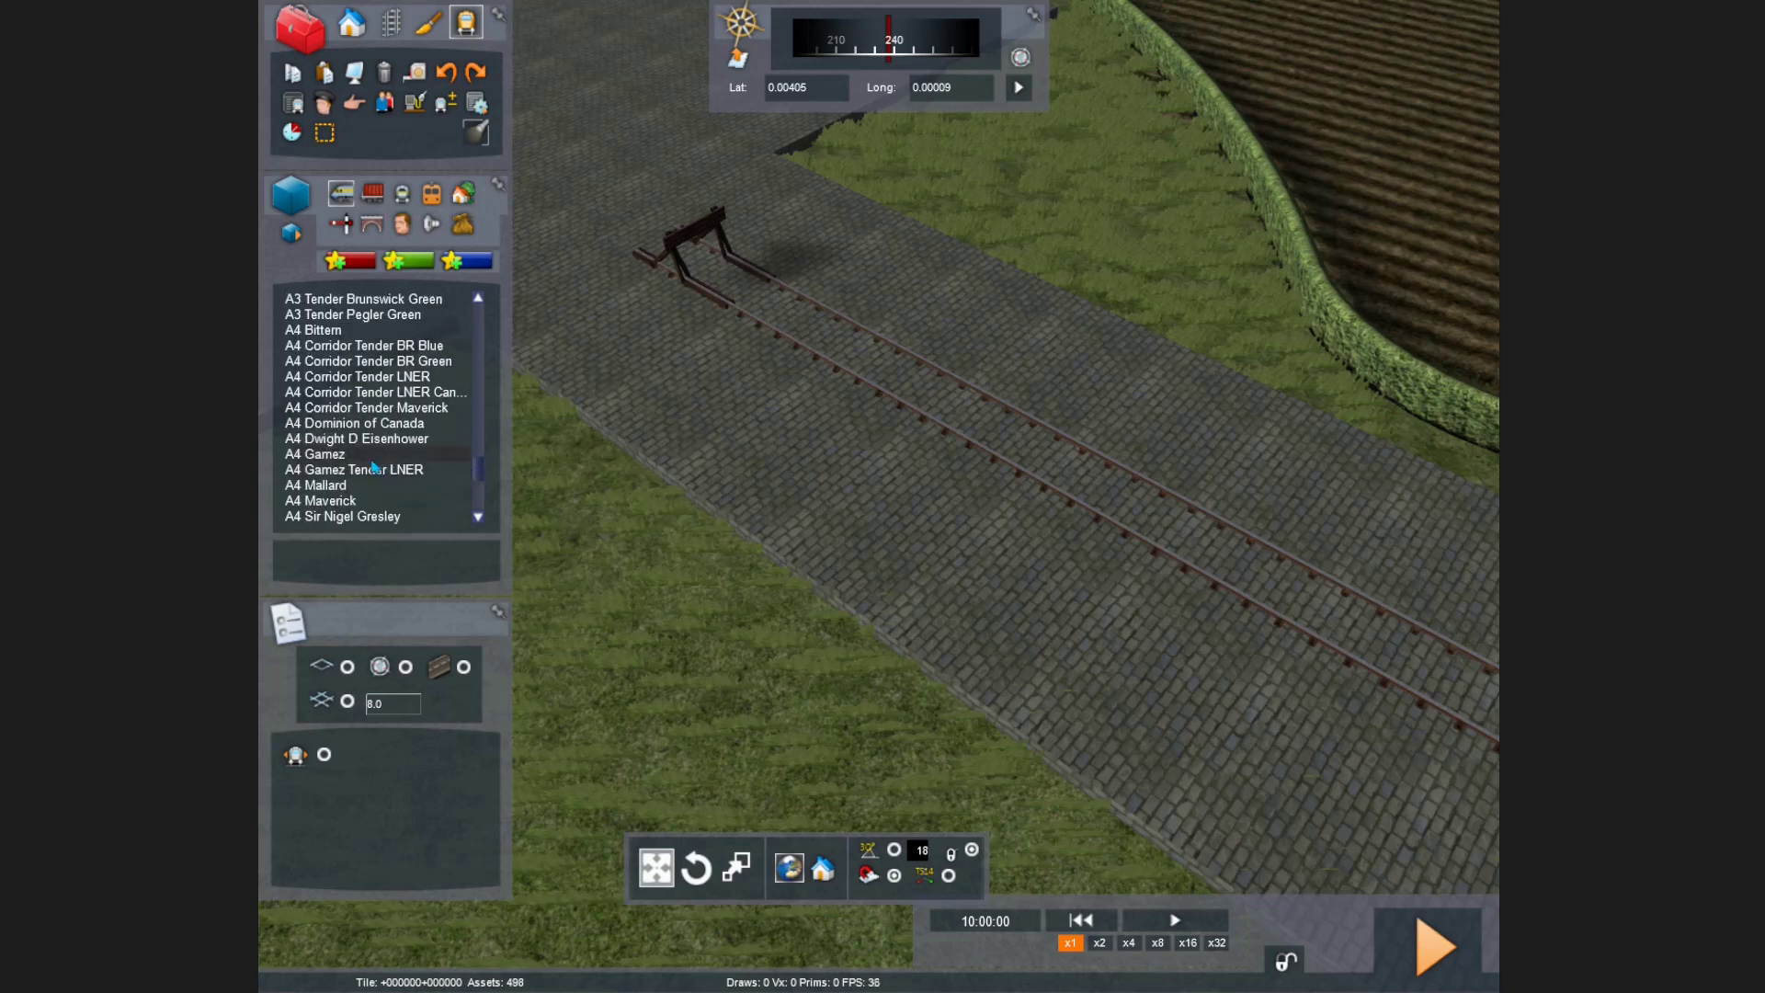
Step: Place the A4 Gamez locomotive on the track by the buffer stop
left_click(338, 454)
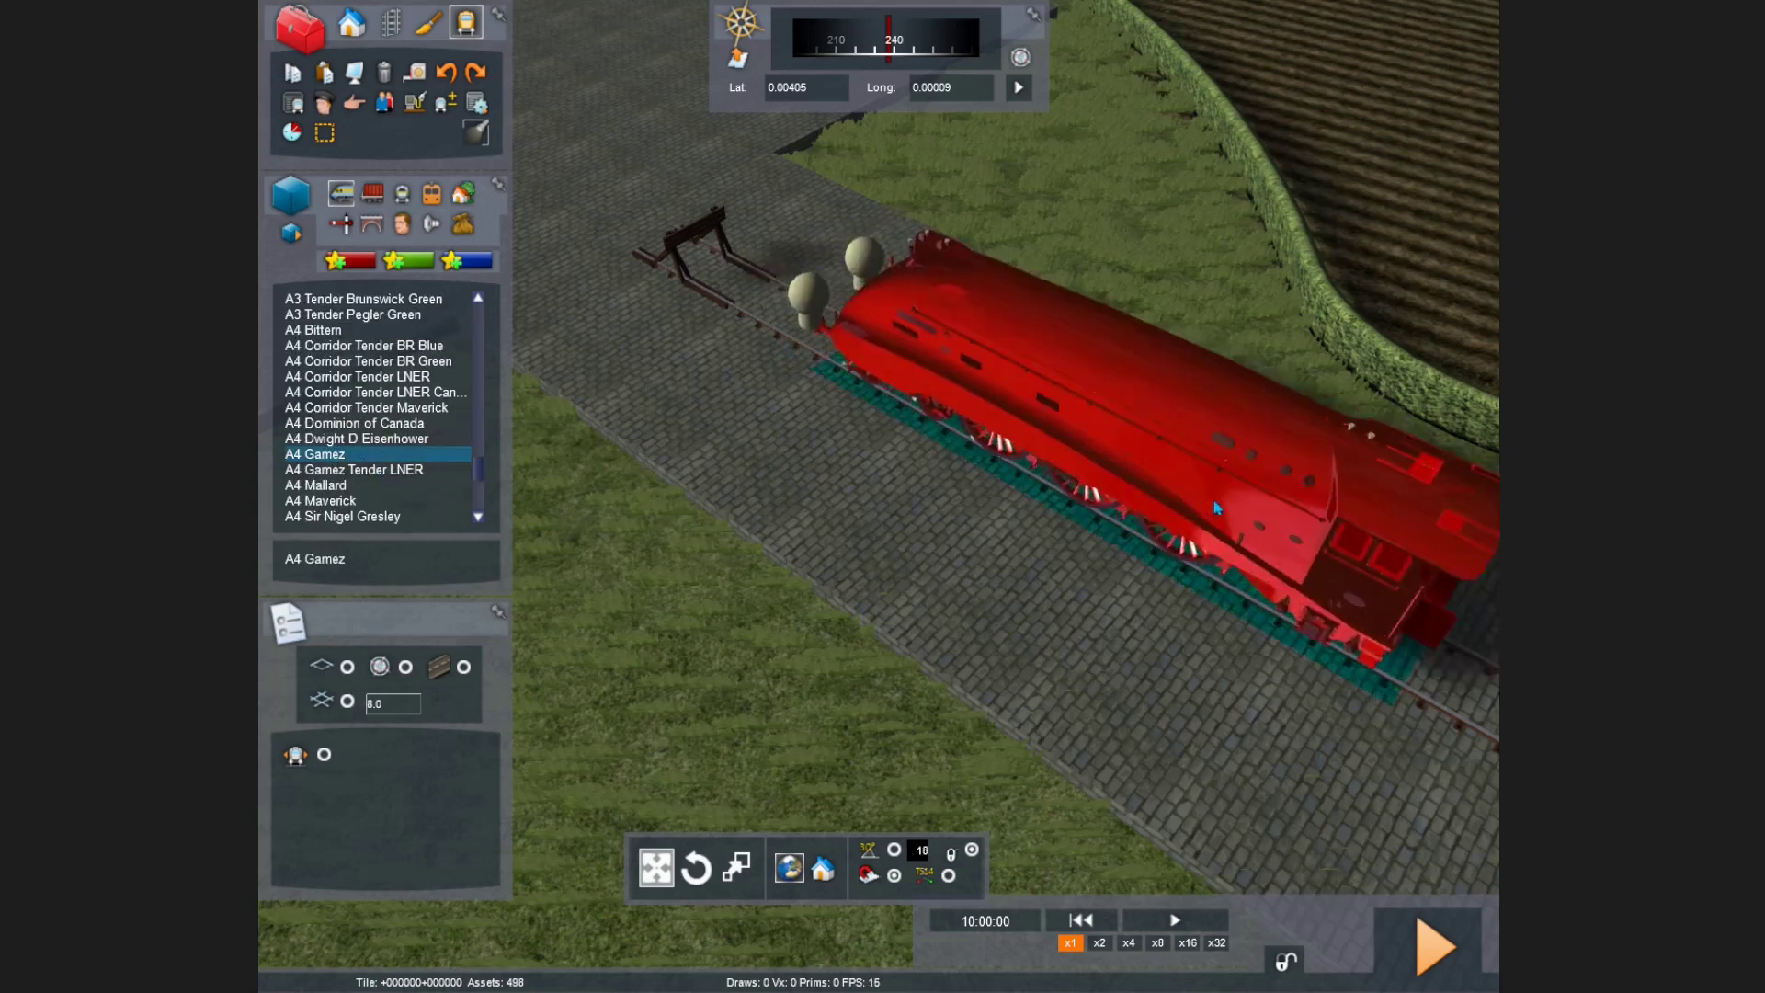
right_click(927, 395)
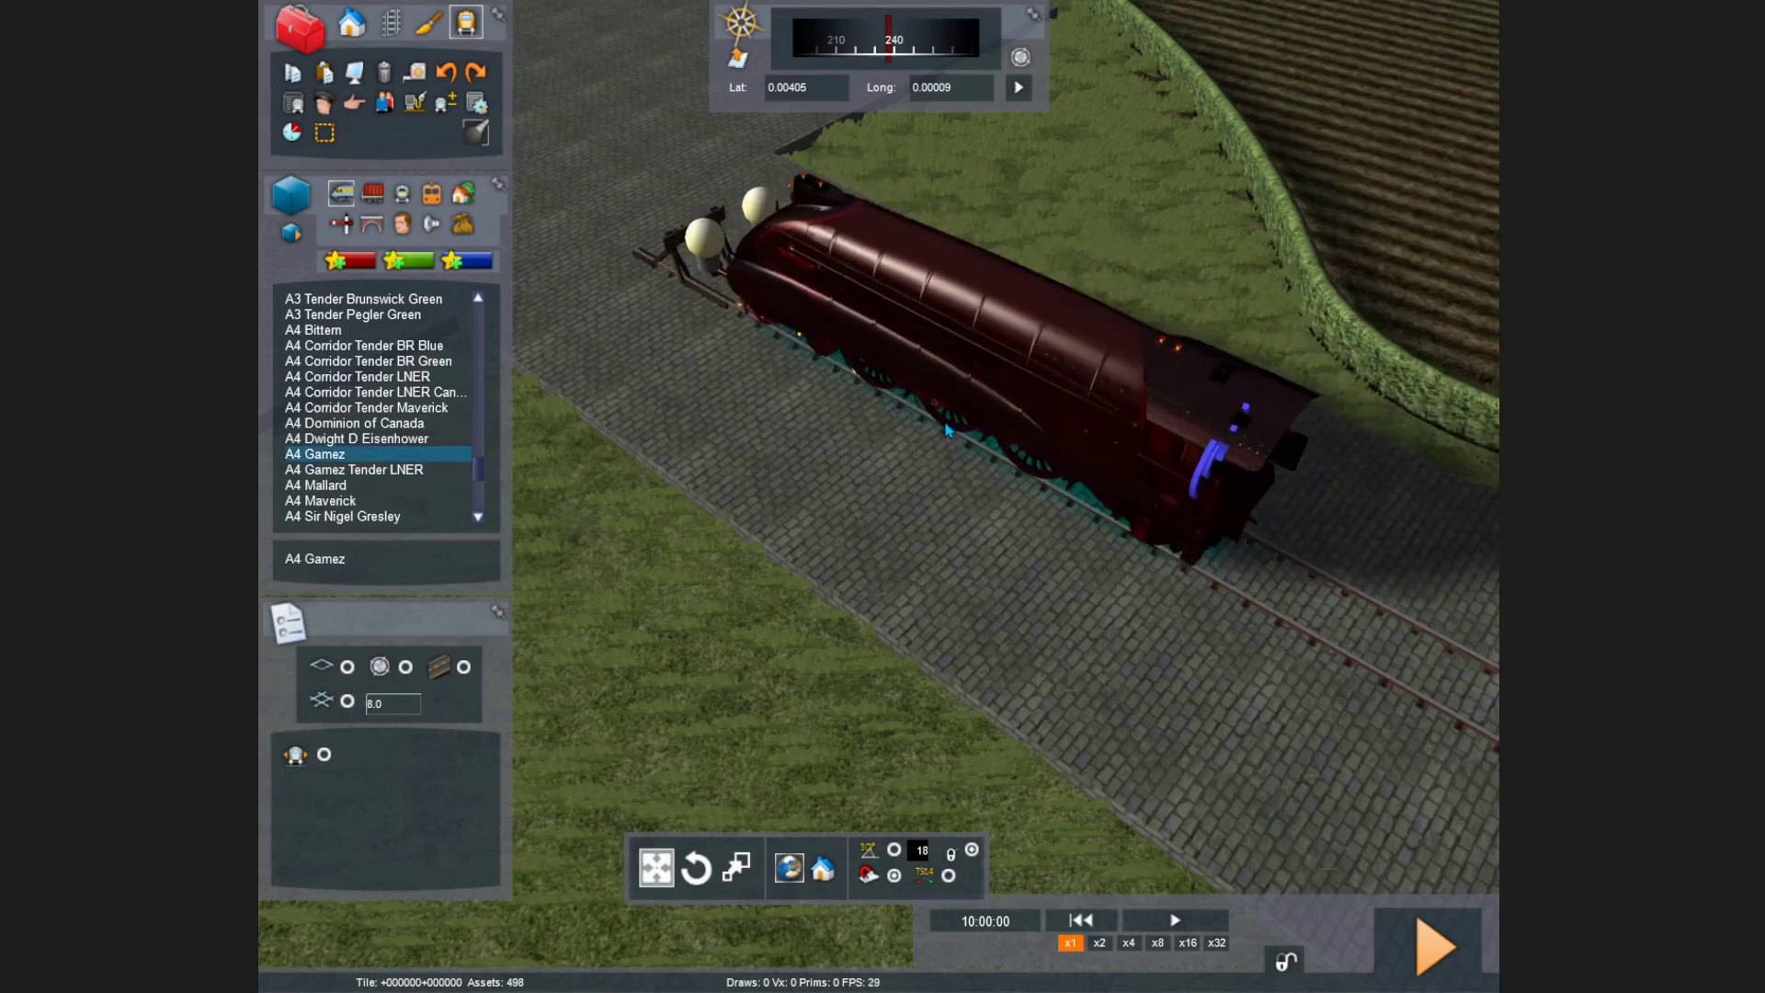
left_click(947, 441)
key("Up")
key("Left")
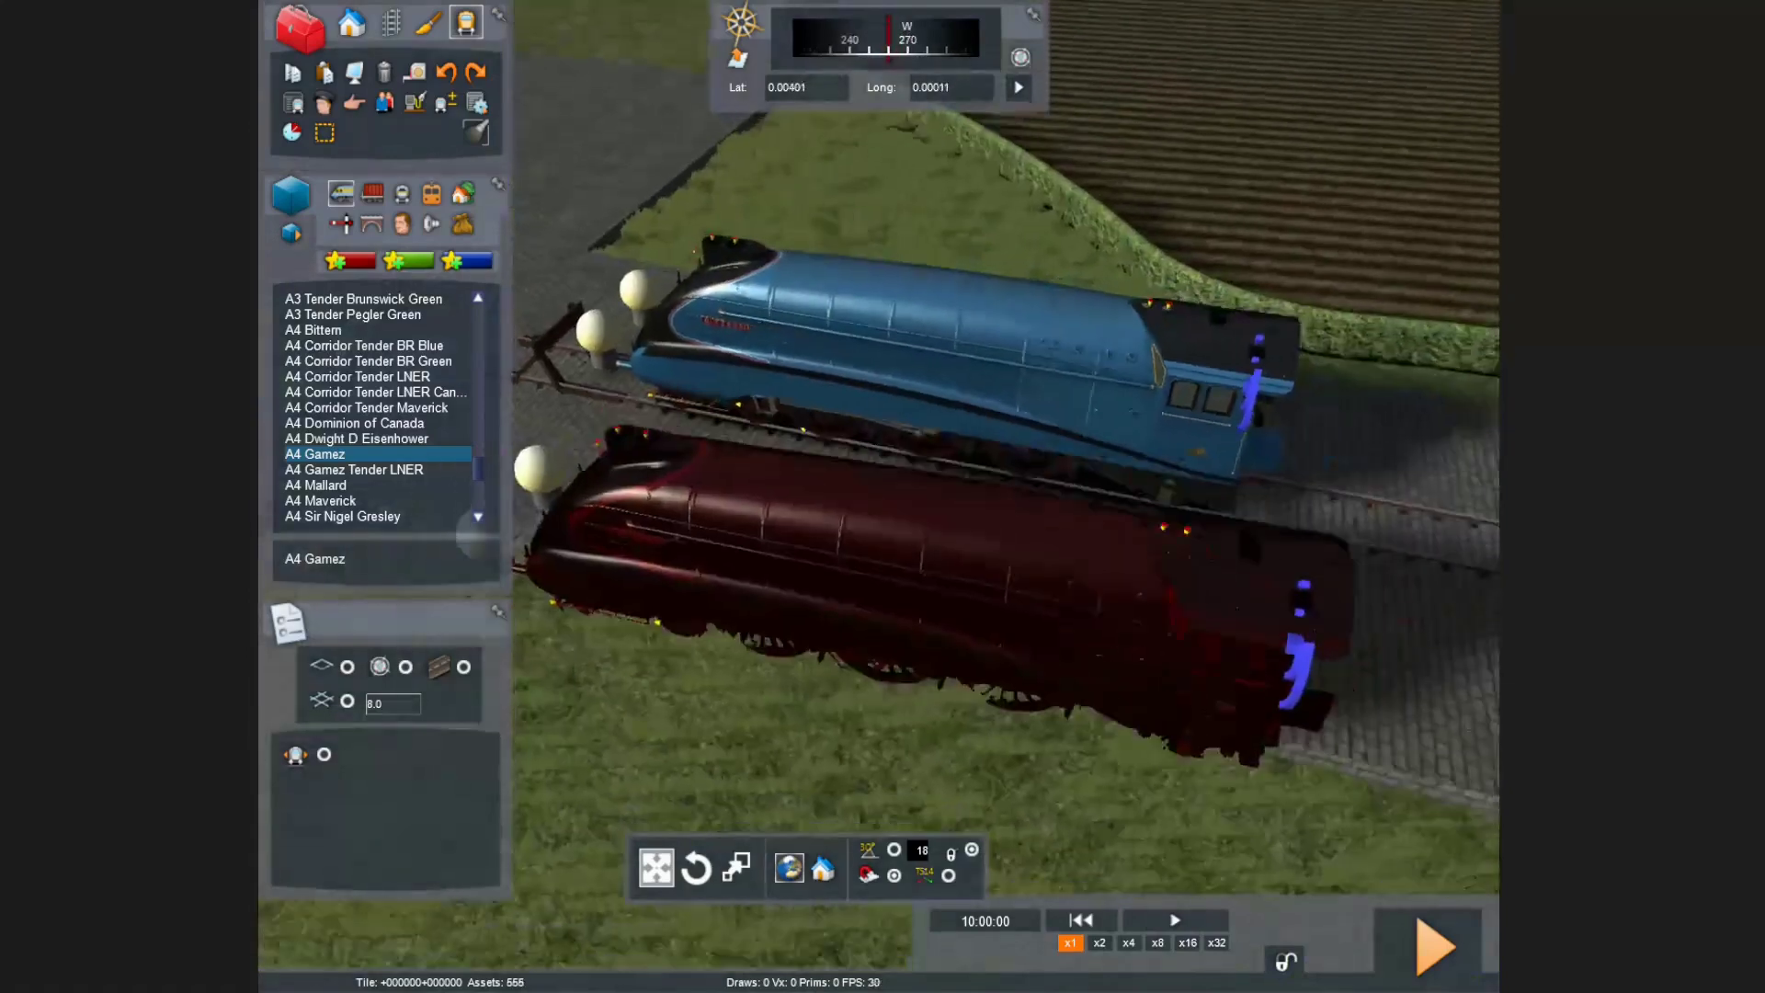
right_click(928, 644)
key("Right")
key("Down")
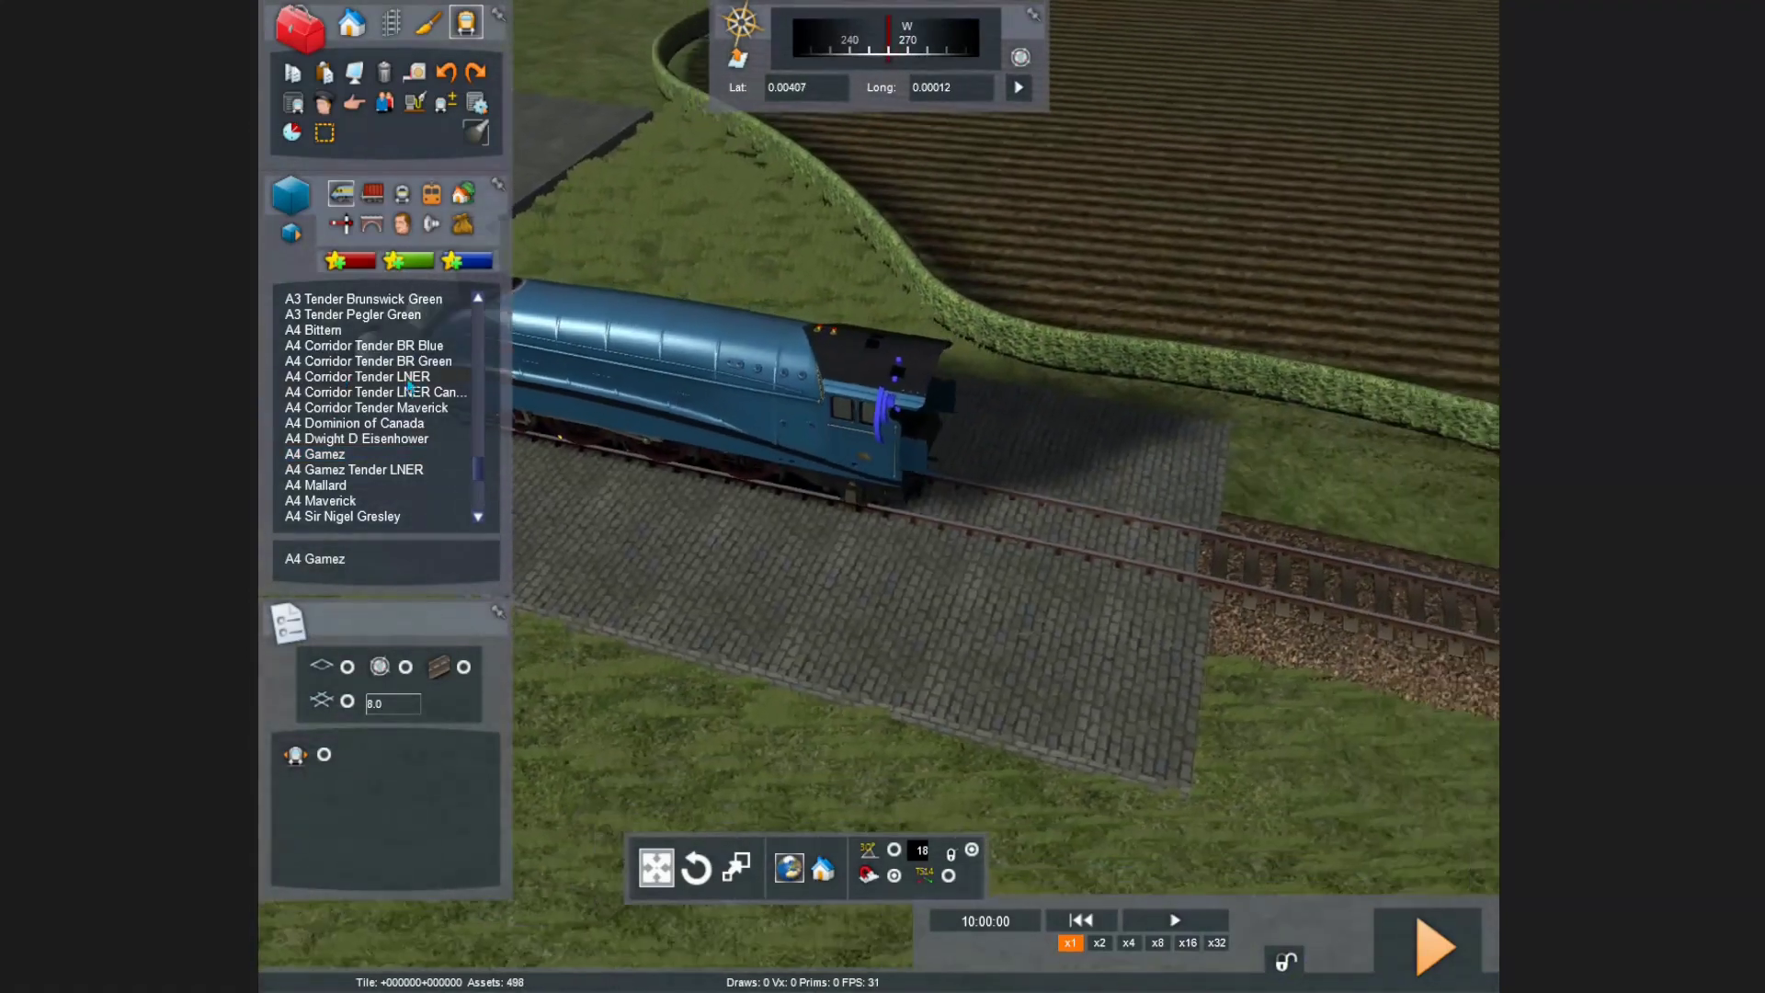
key("Right")
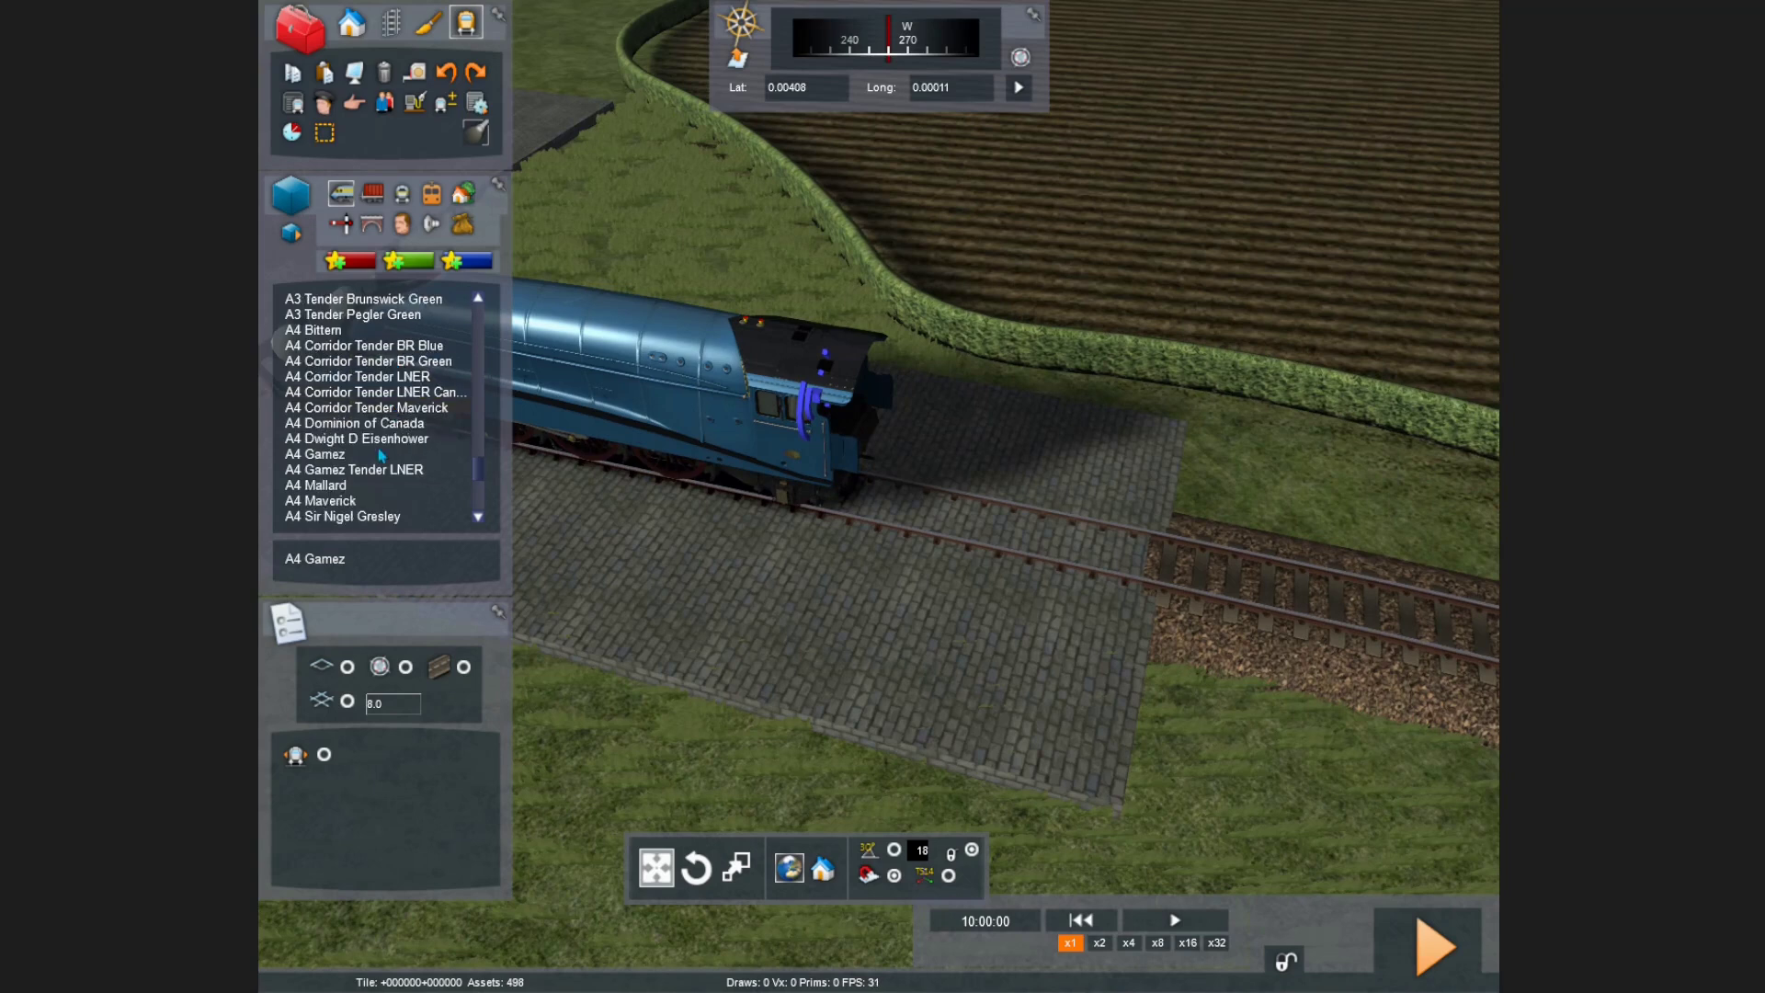
Step: Add the A4 Gamez Tender LNER behind the A4 locomotive
scroll(375, 518, "down", 1)
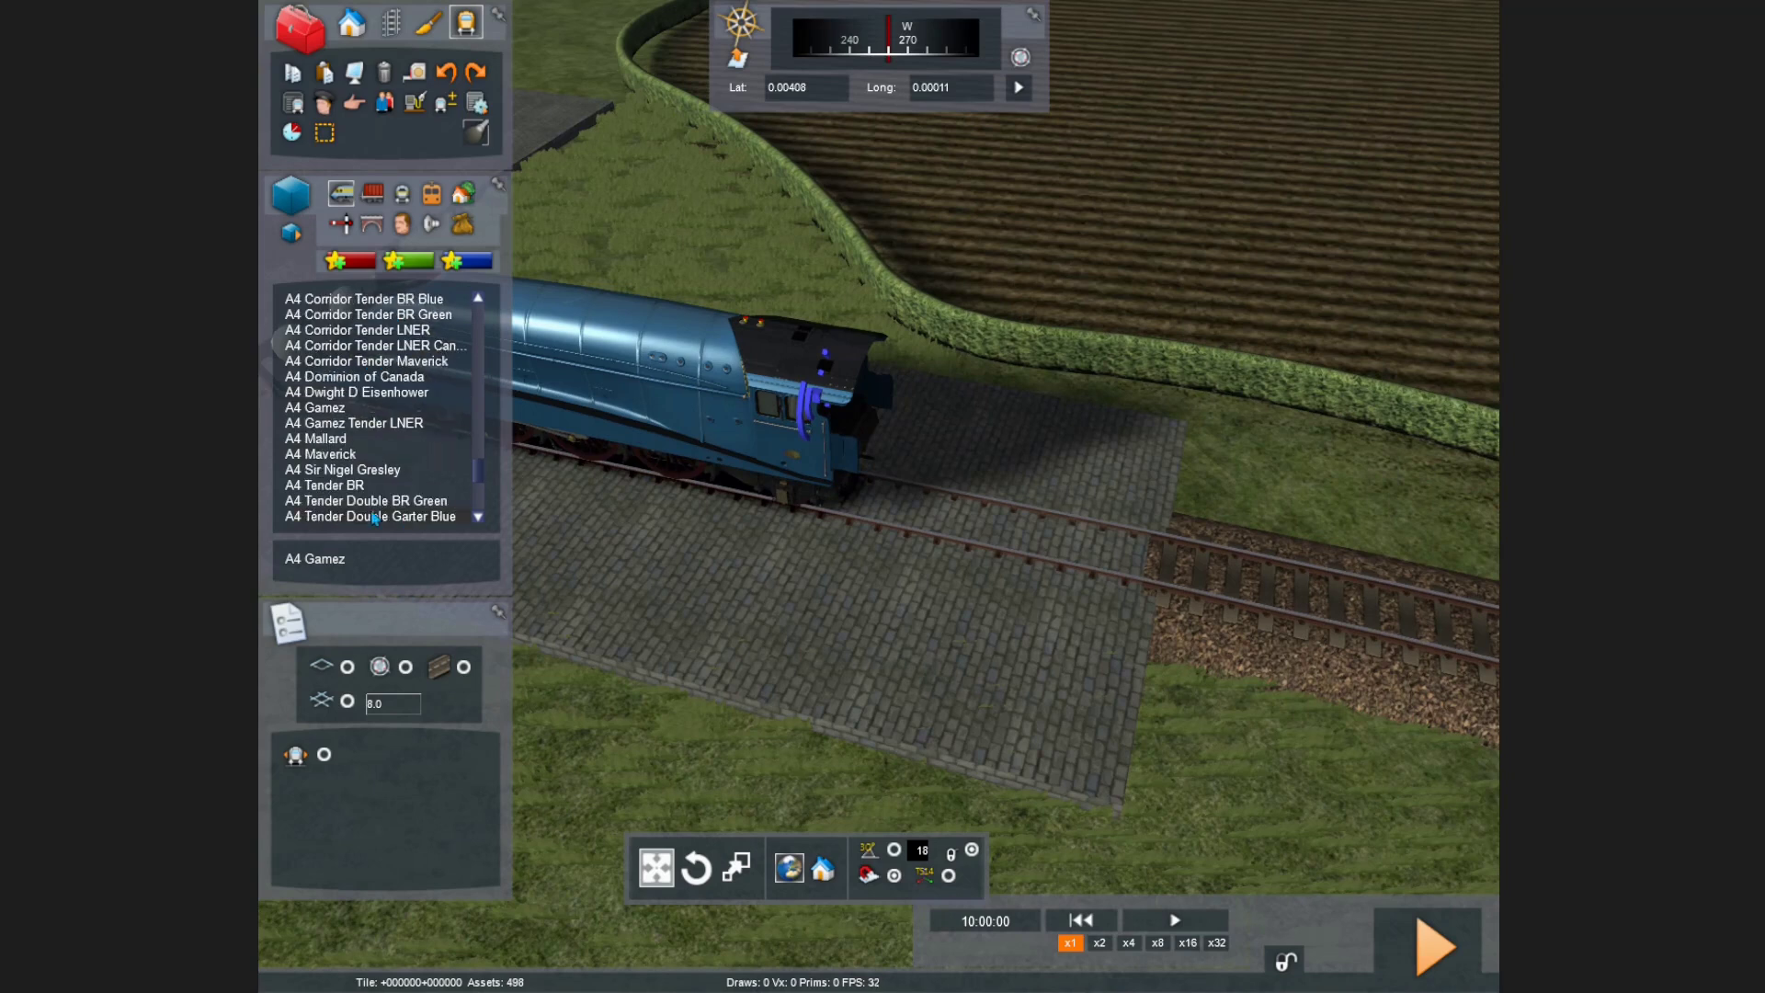
left_click(353, 425)
left_click(956, 517)
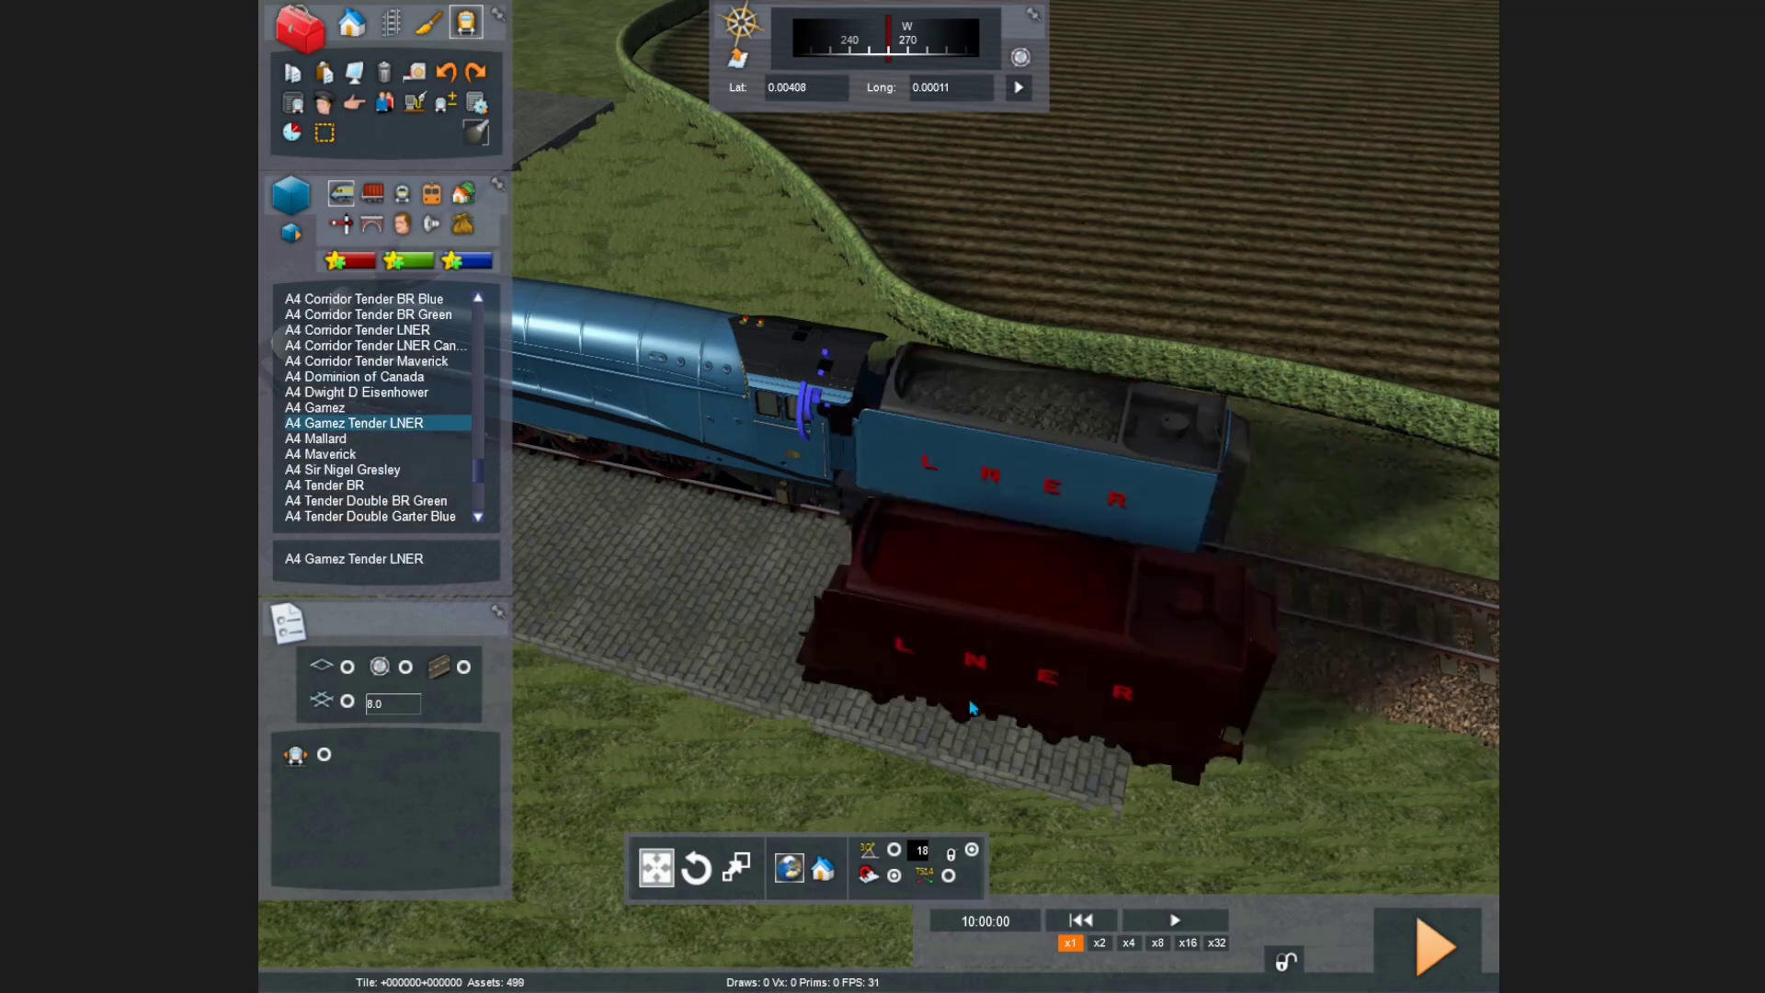
right_click(973, 708)
key("Left")
Step: Give the A4 a driver, then save and launch the scenario
left_click(321, 102)
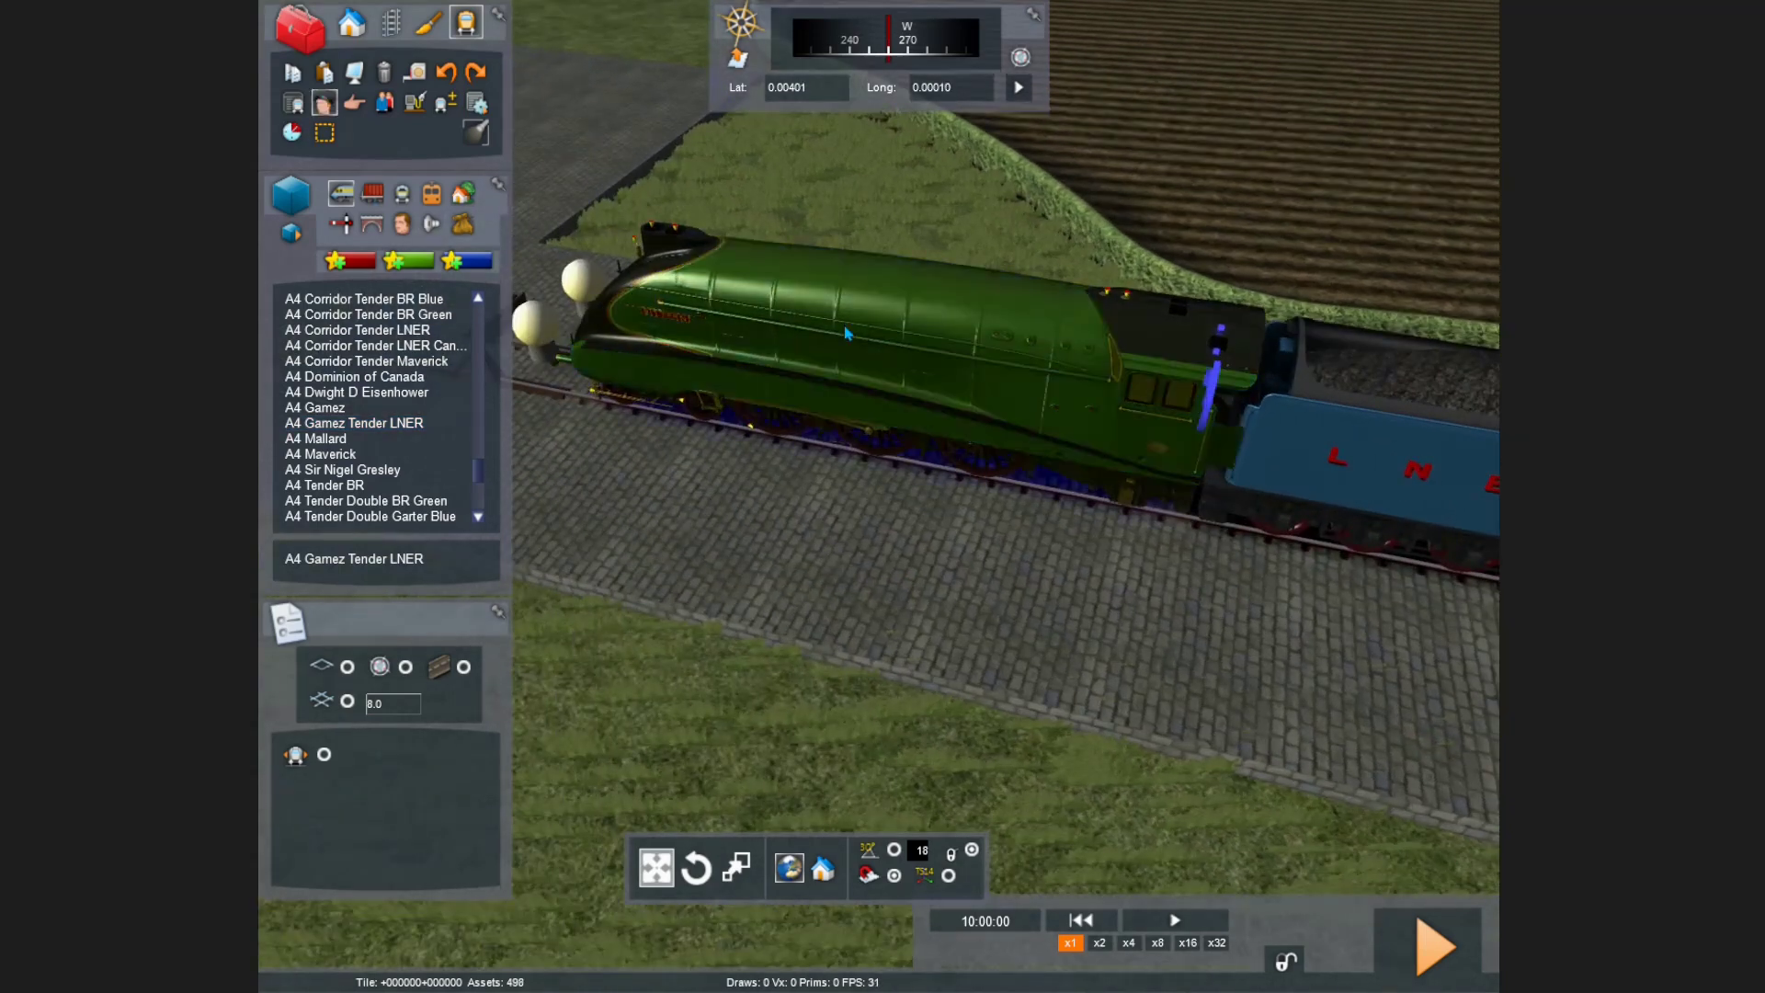
left_click(847, 334)
left_click(1434, 945)
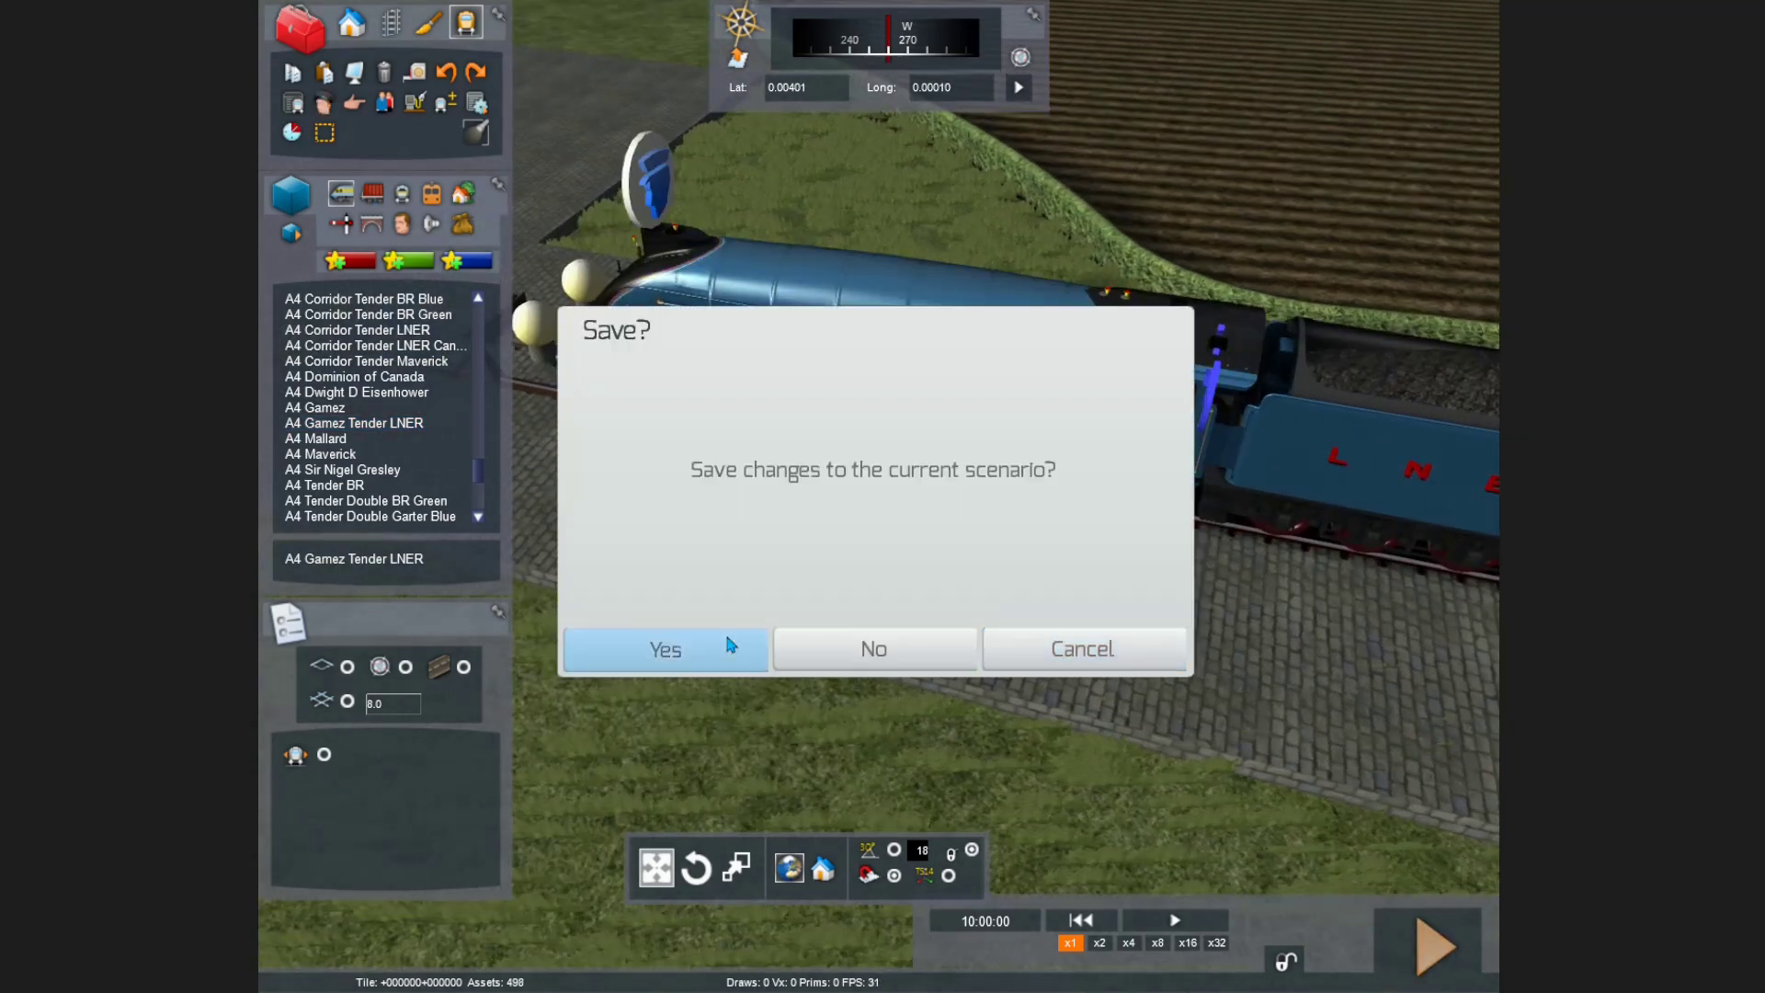
left_click(728, 643)
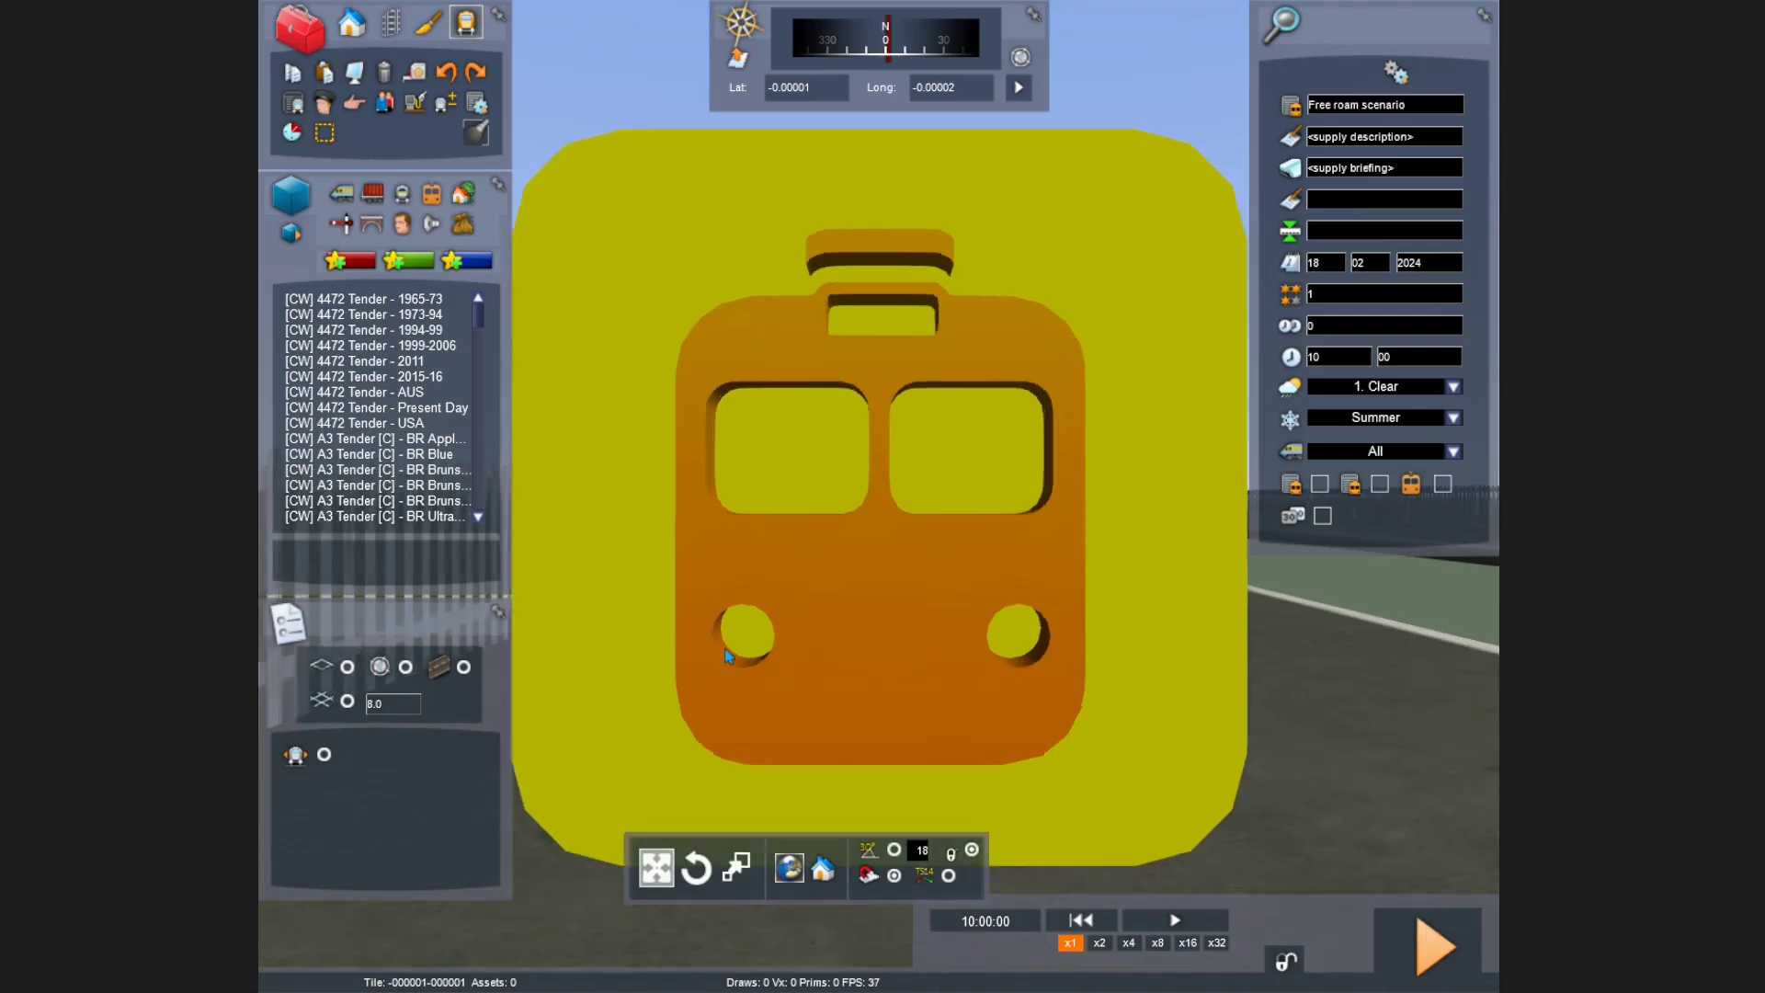
Step: Fly the camera to the engine shed and bring up the locomotive asset list
key("Up")
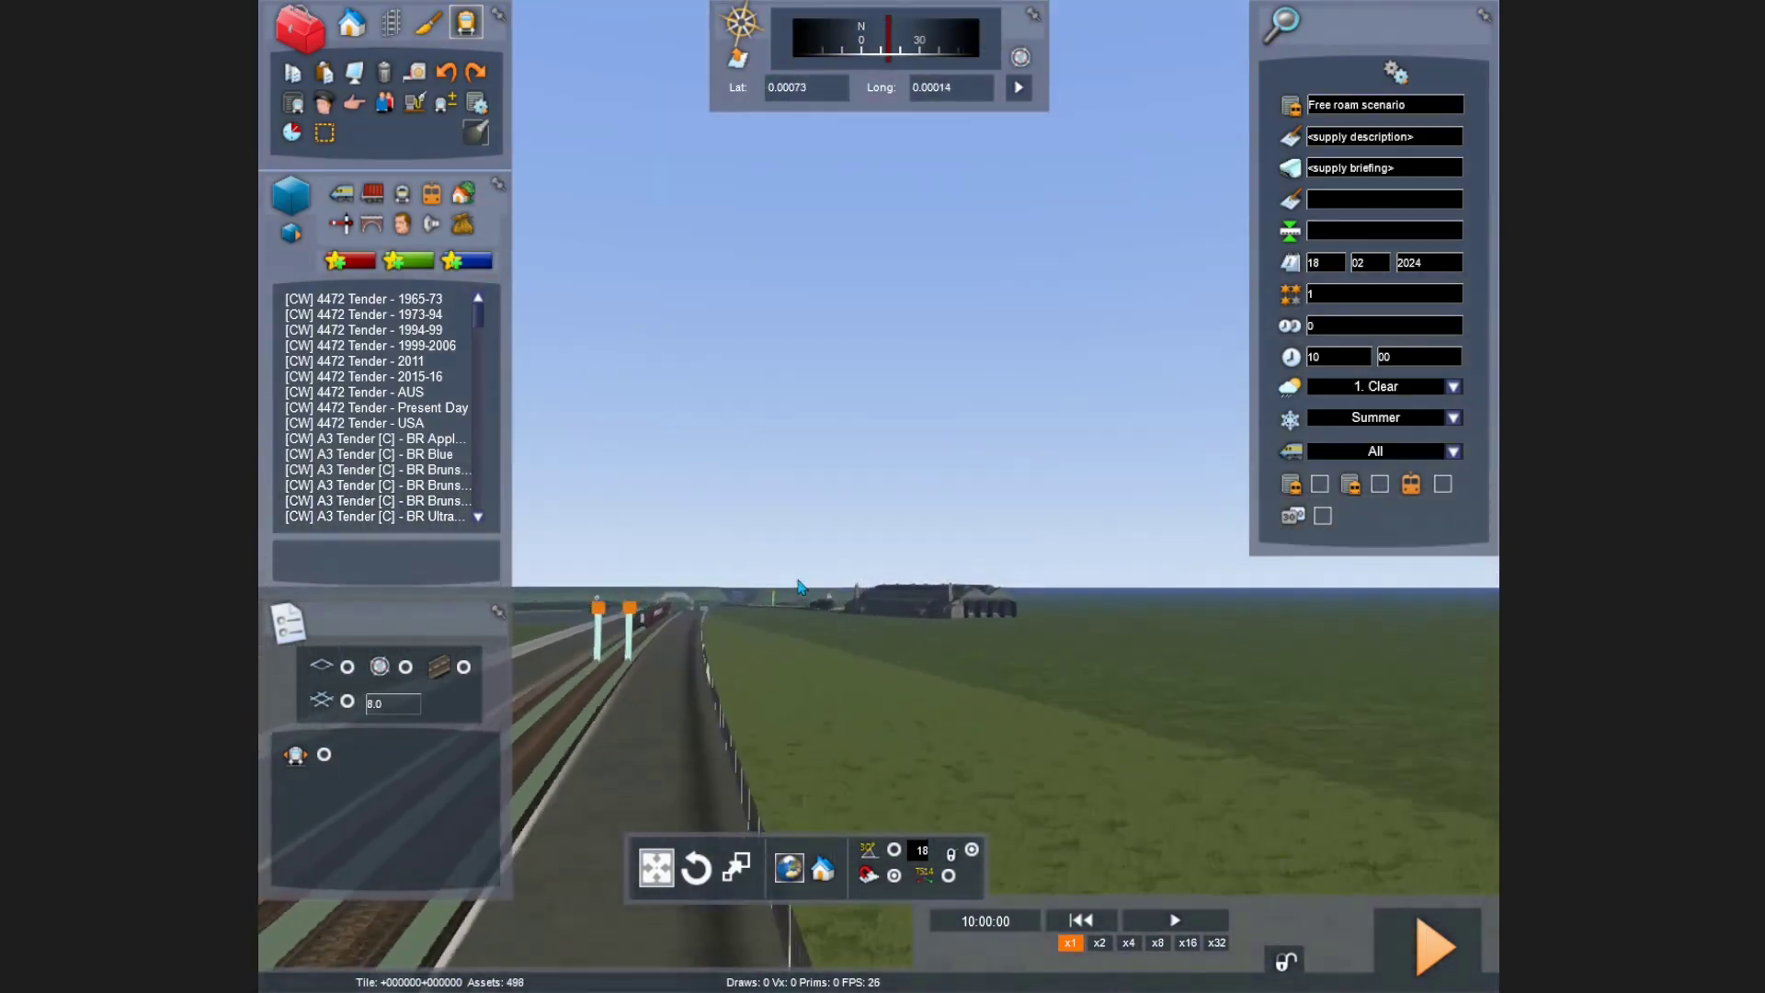
key("Up")
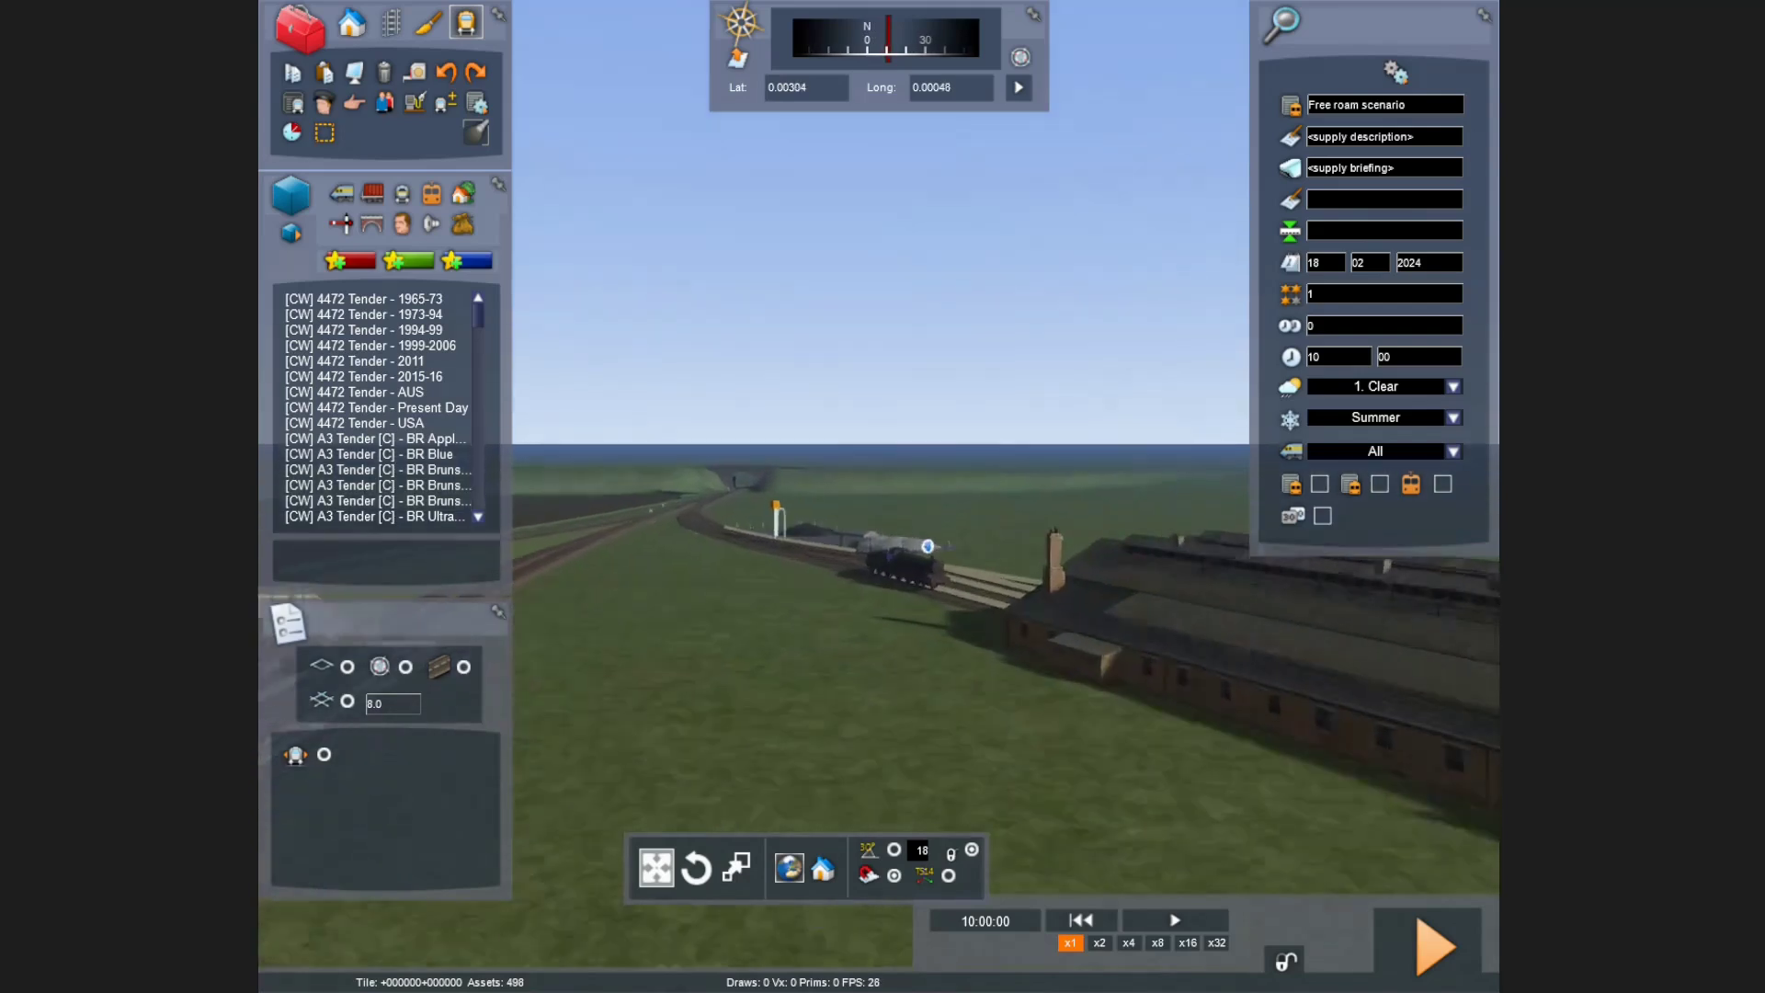
key("Up")
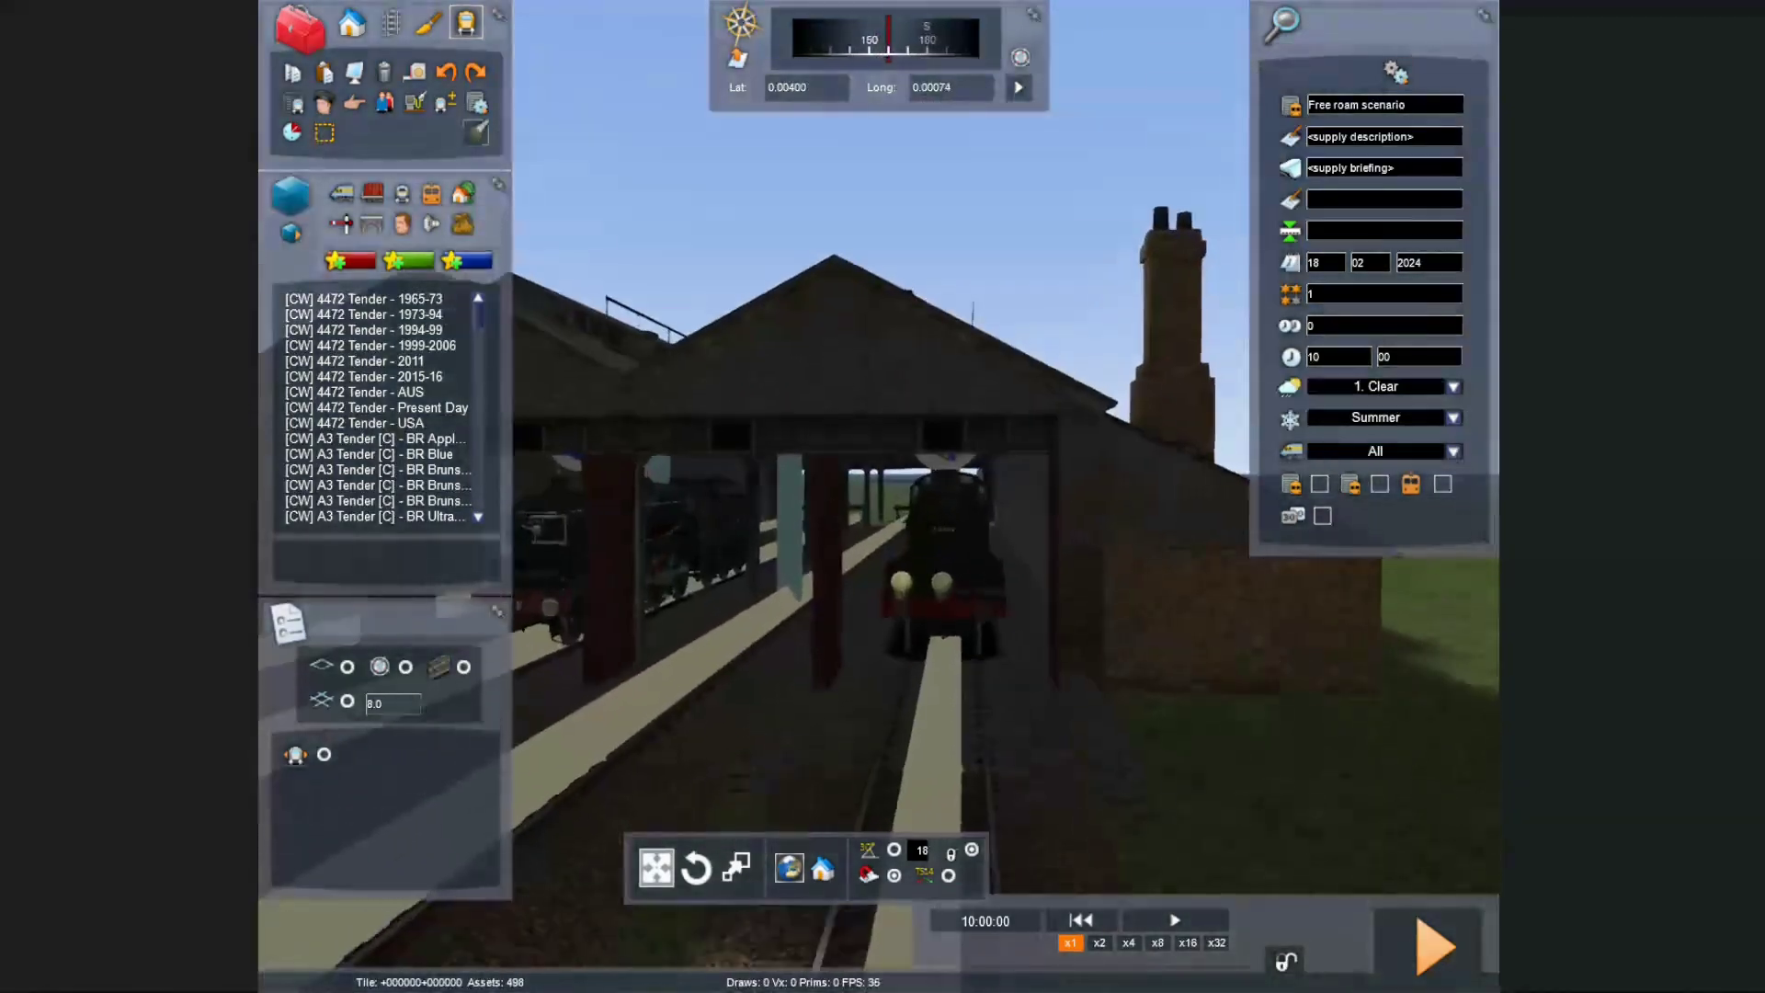
key("Down")
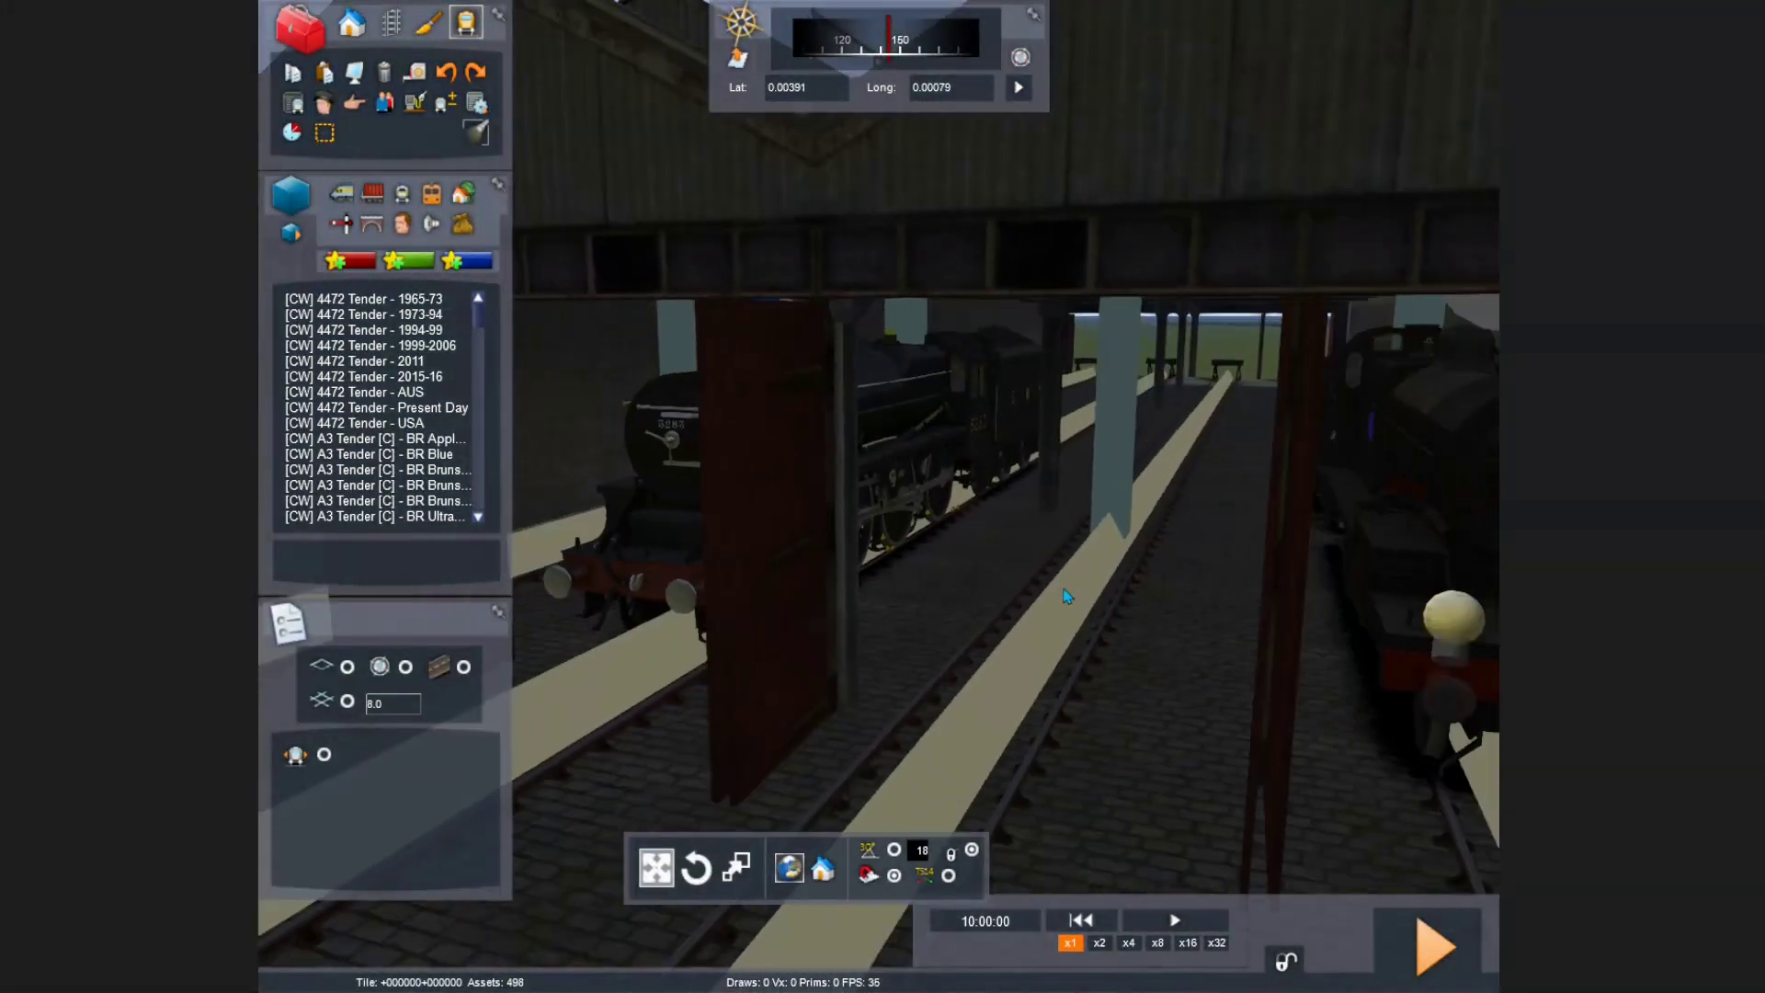
key("Down")
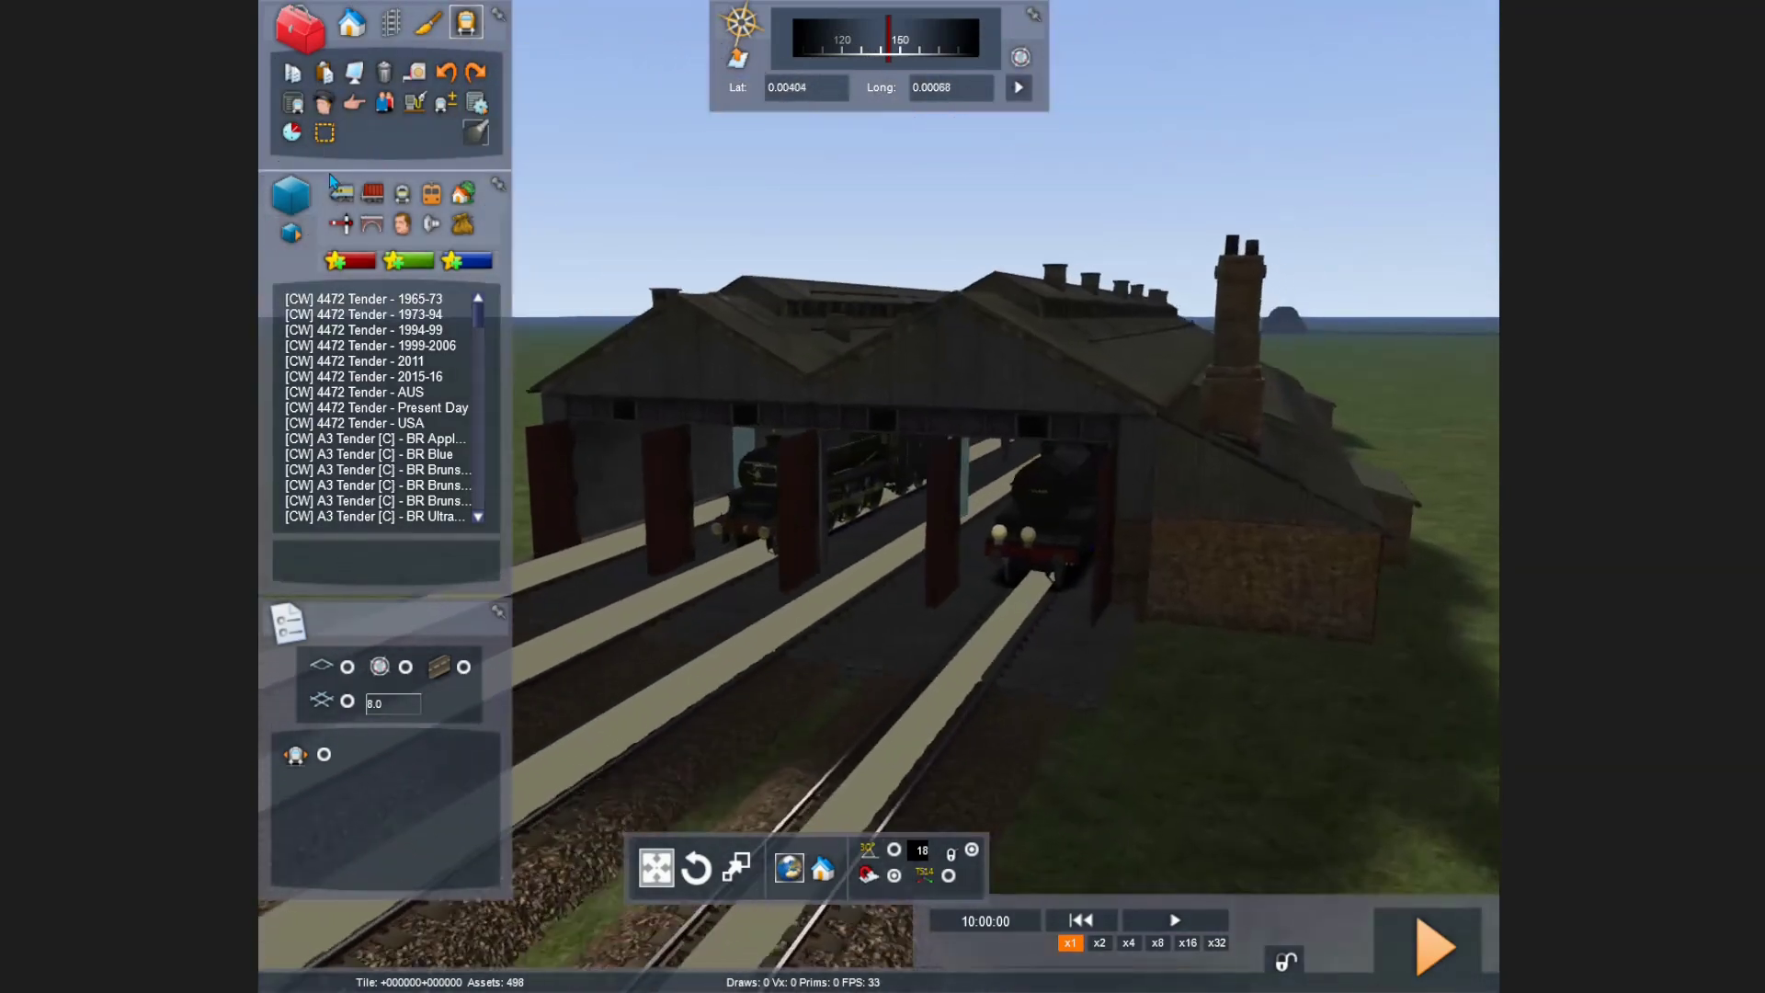
left_click(341, 193)
key("Up")
scroll(374, 389, "down", 4)
scroll(374, 389, "up", 12)
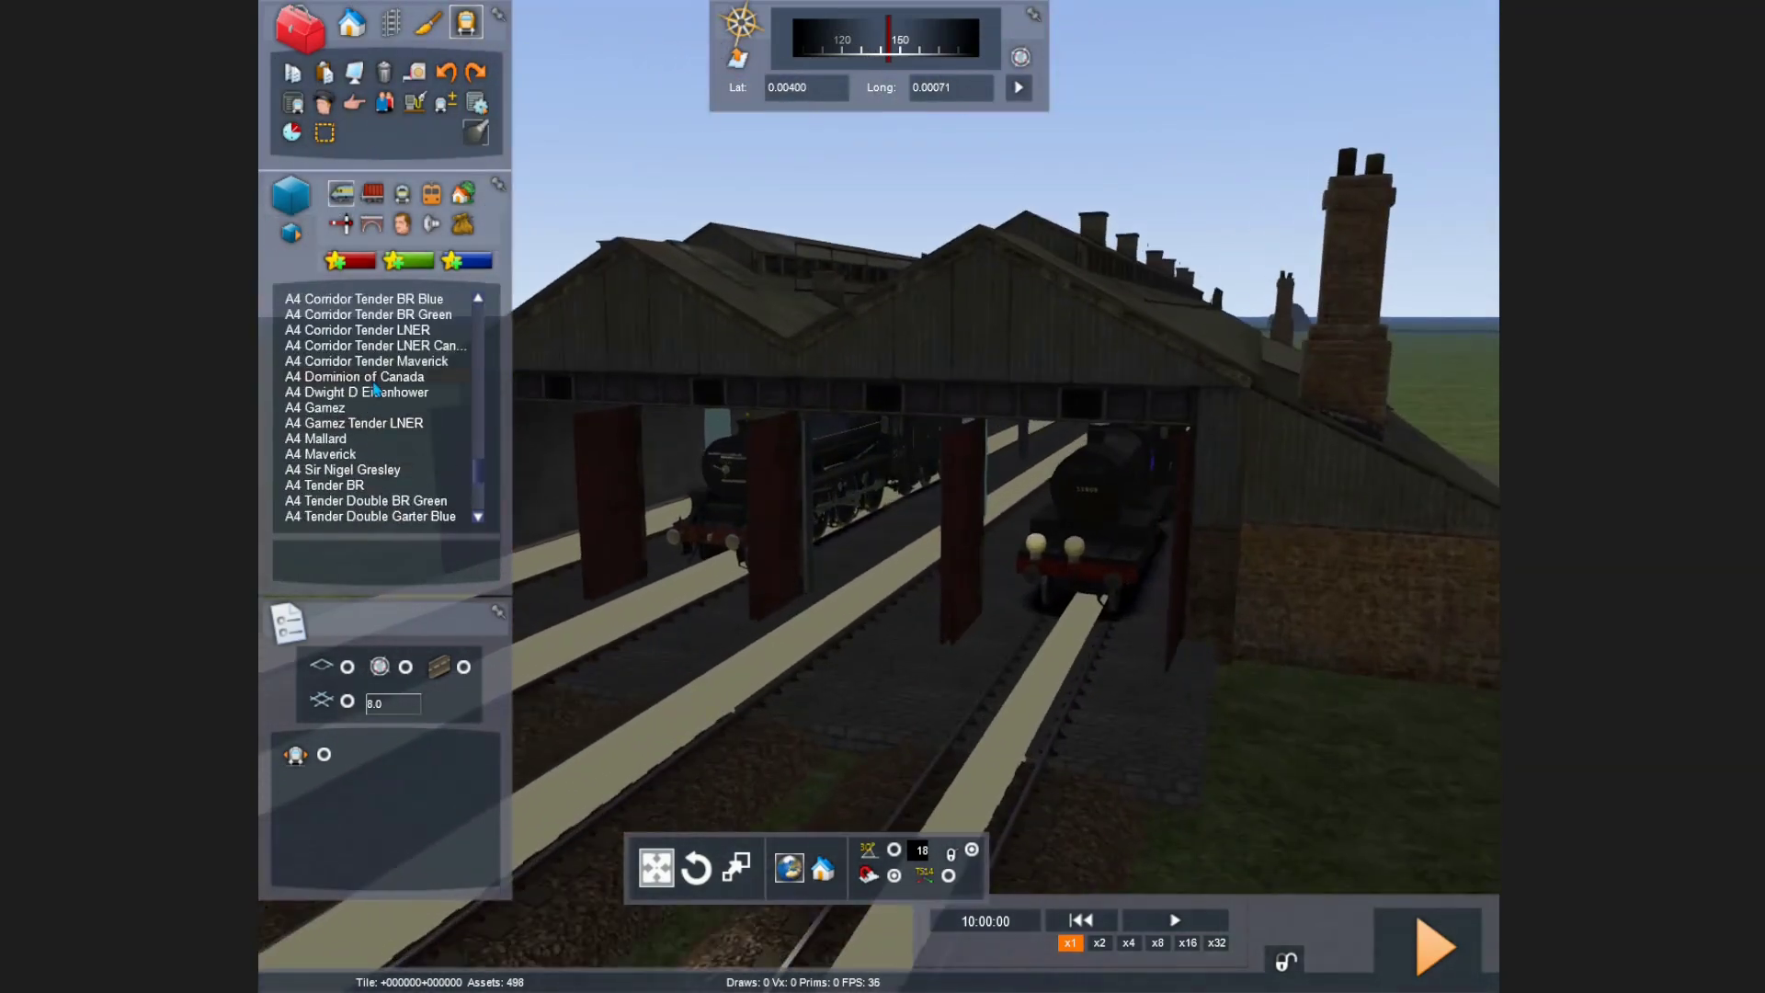
Step: Place the A1 Tornado Engine on a free track beside the shed
left_click(354, 471)
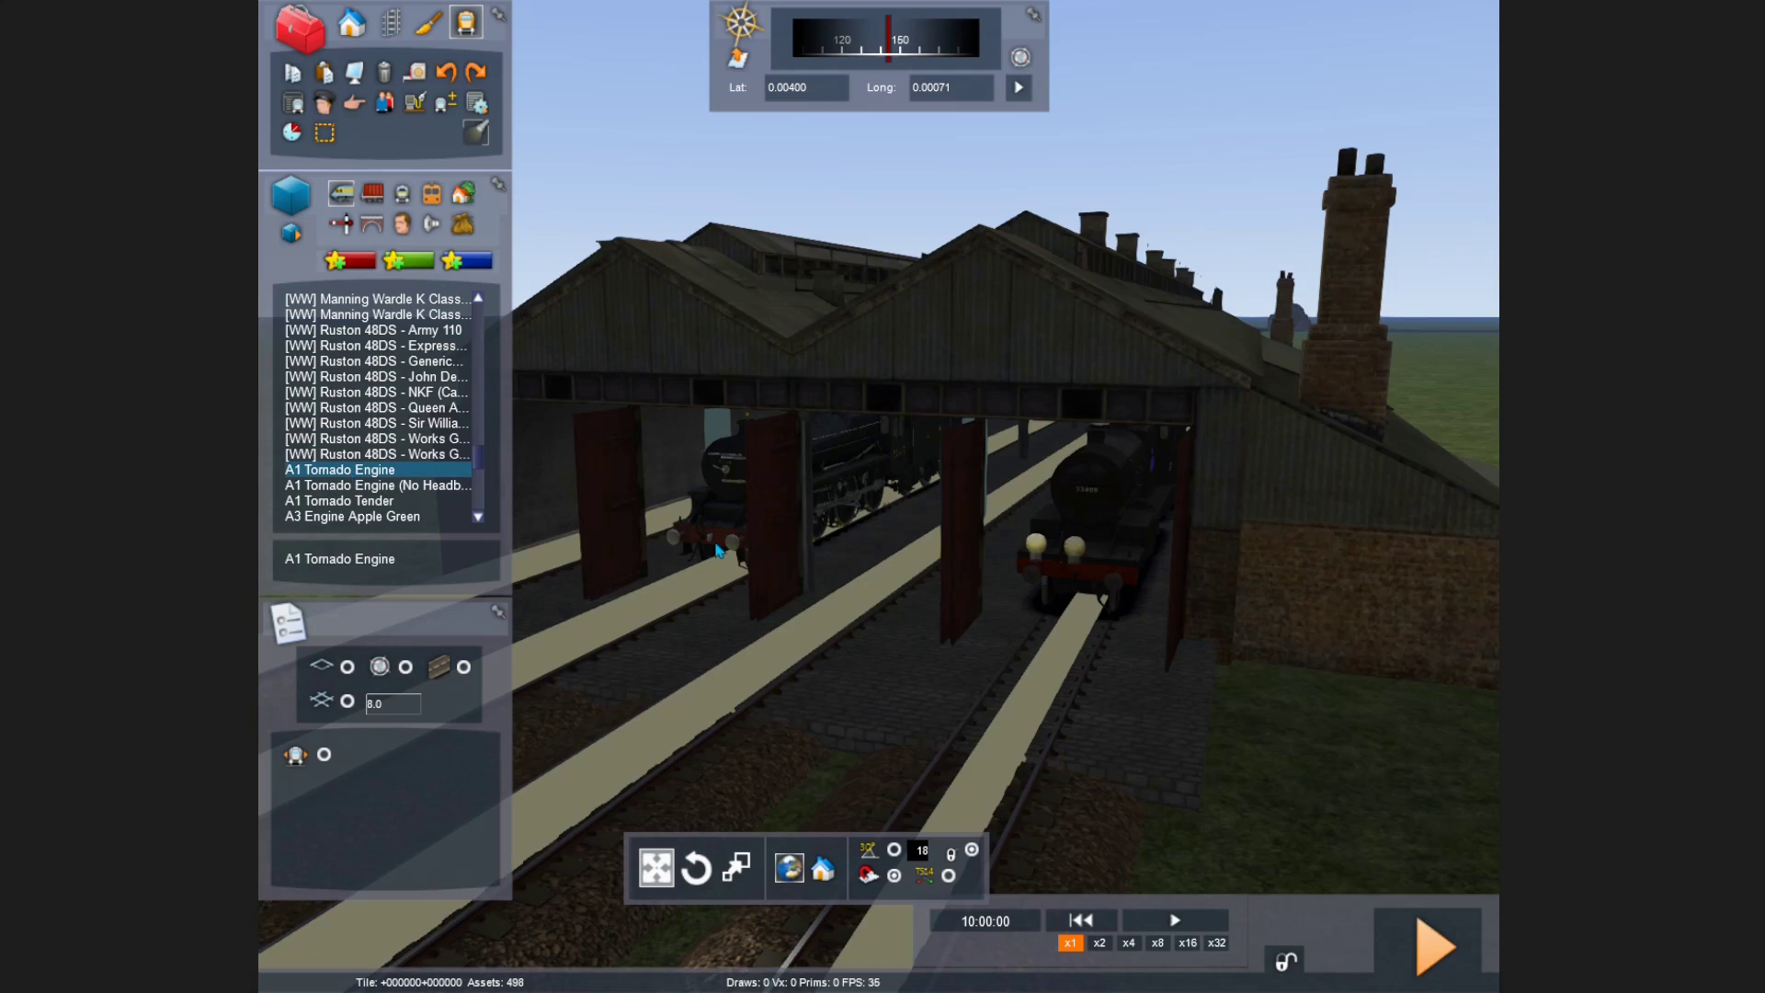
right_click(759, 624)
key("Left")
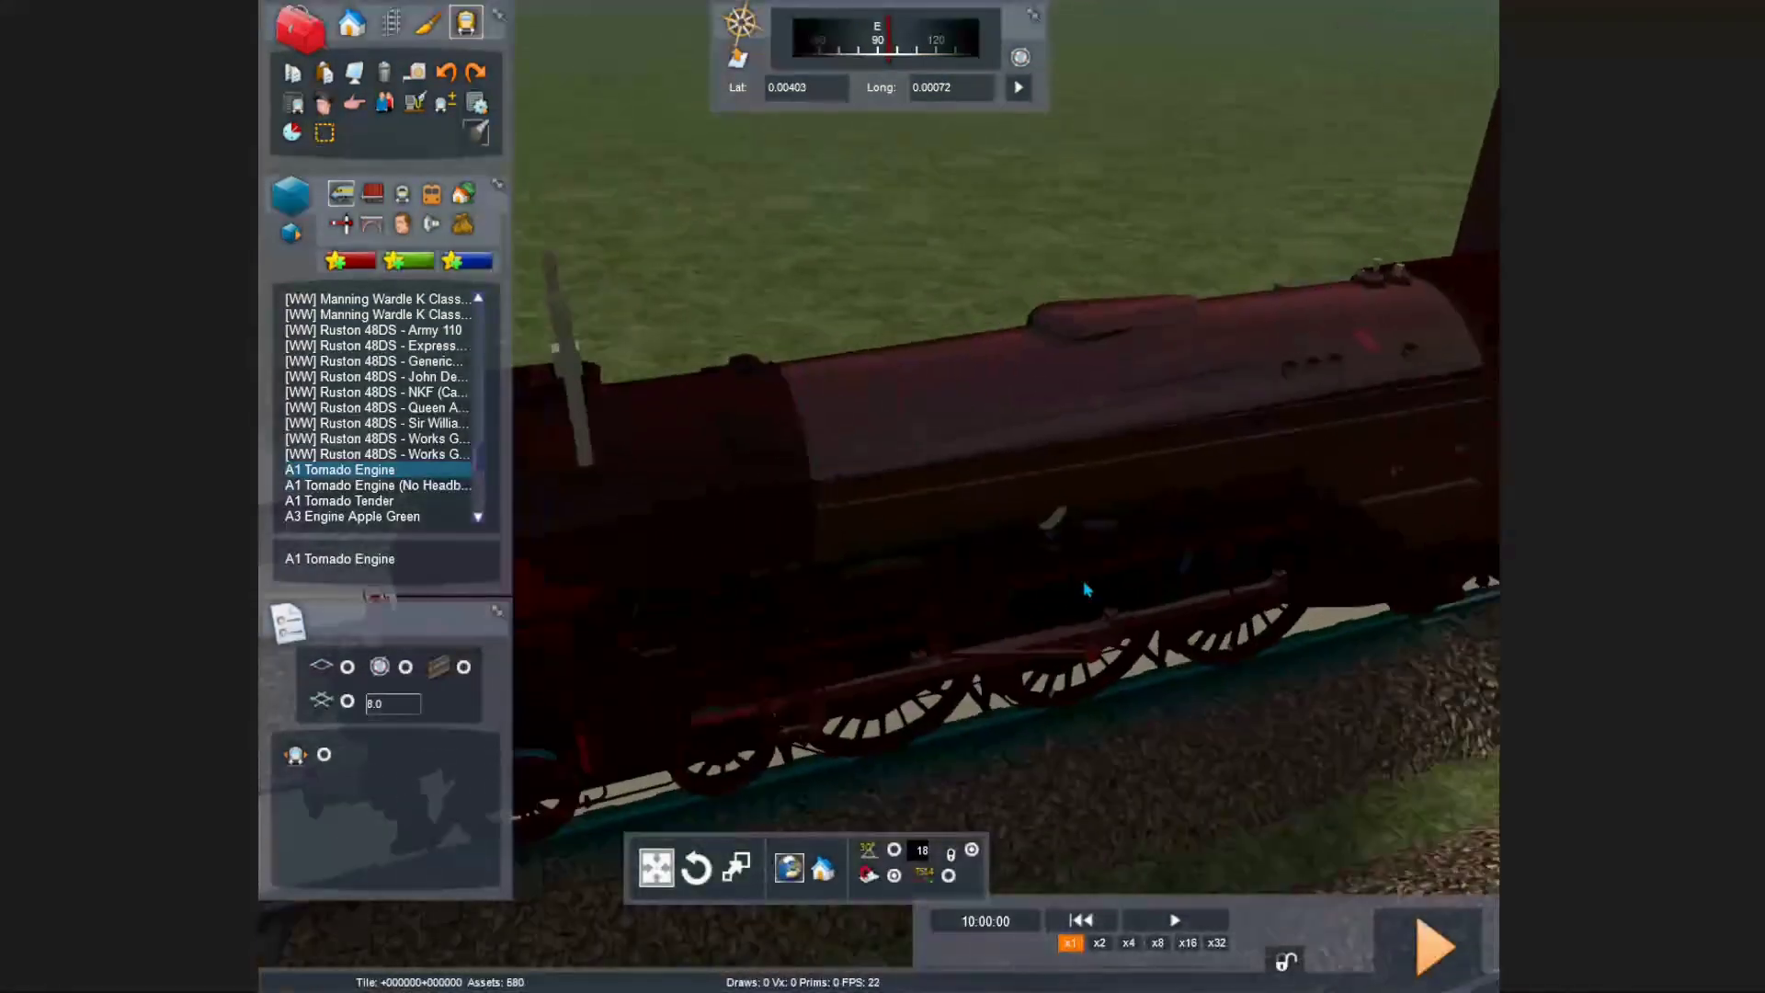
key("Down")
left_click(944, 566)
key("Right")
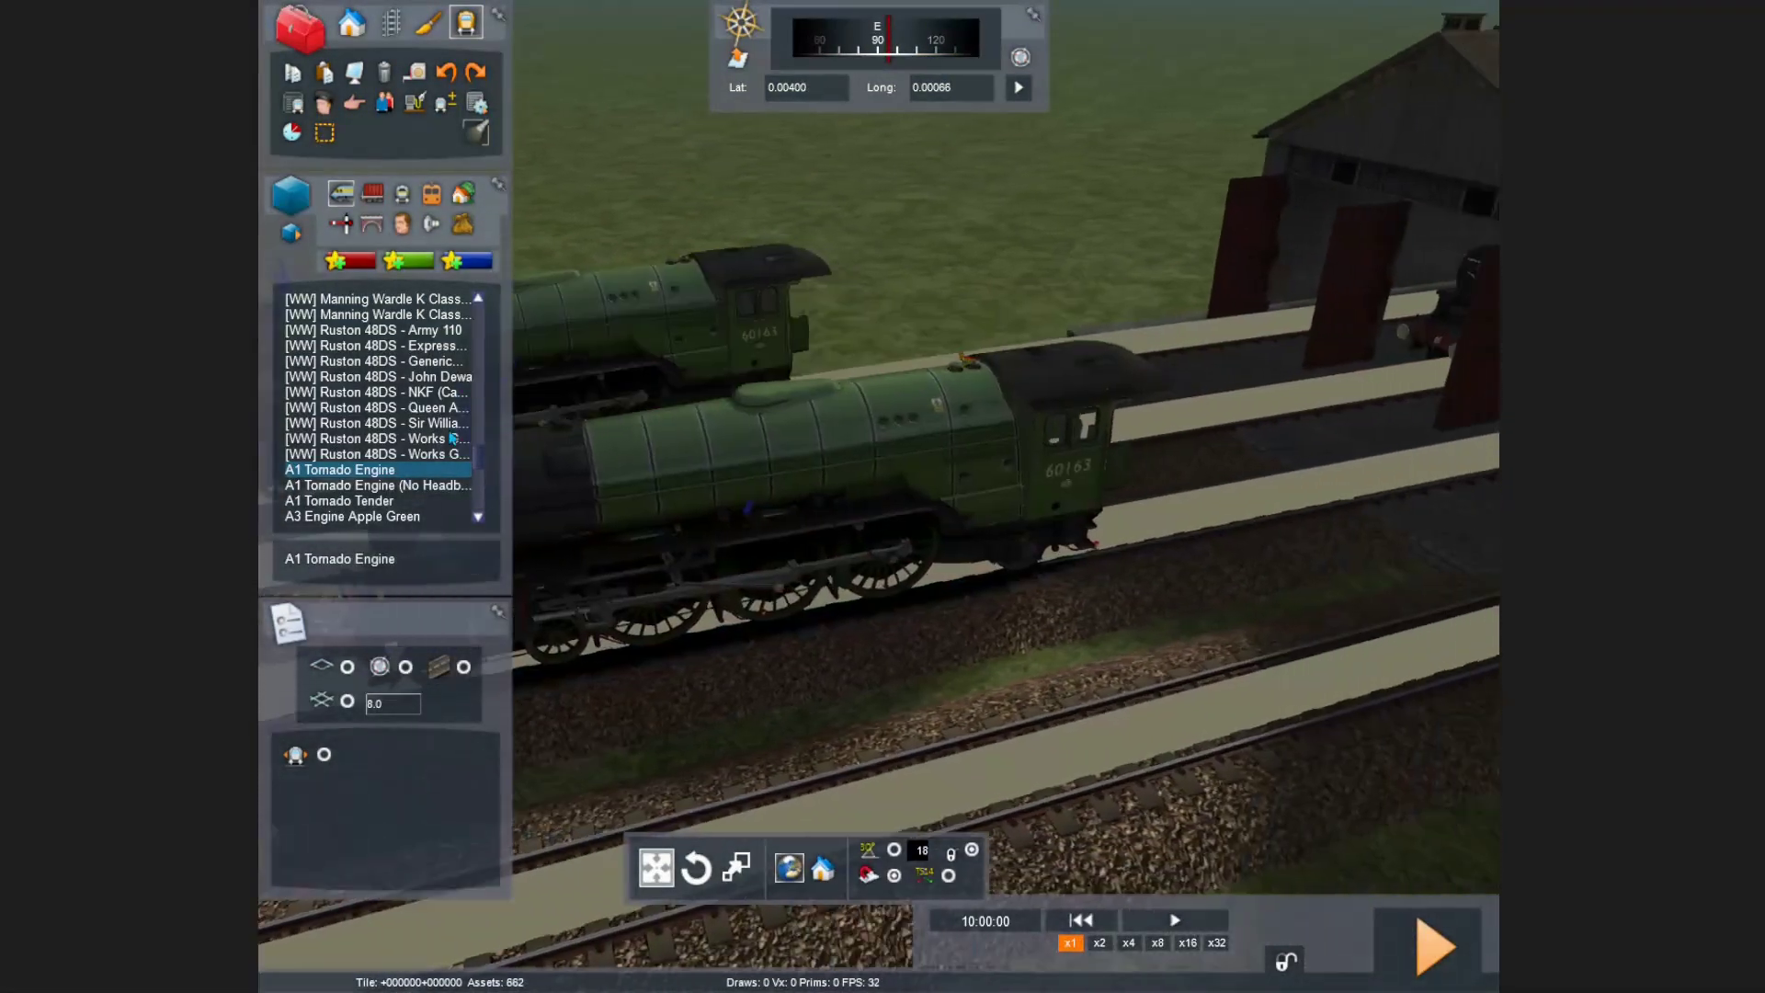
Step: Add the A1 Tornado Tender behind the engine, then save and launch the scenario
left_click(377, 502)
left_click(1066, 511)
key("Down")
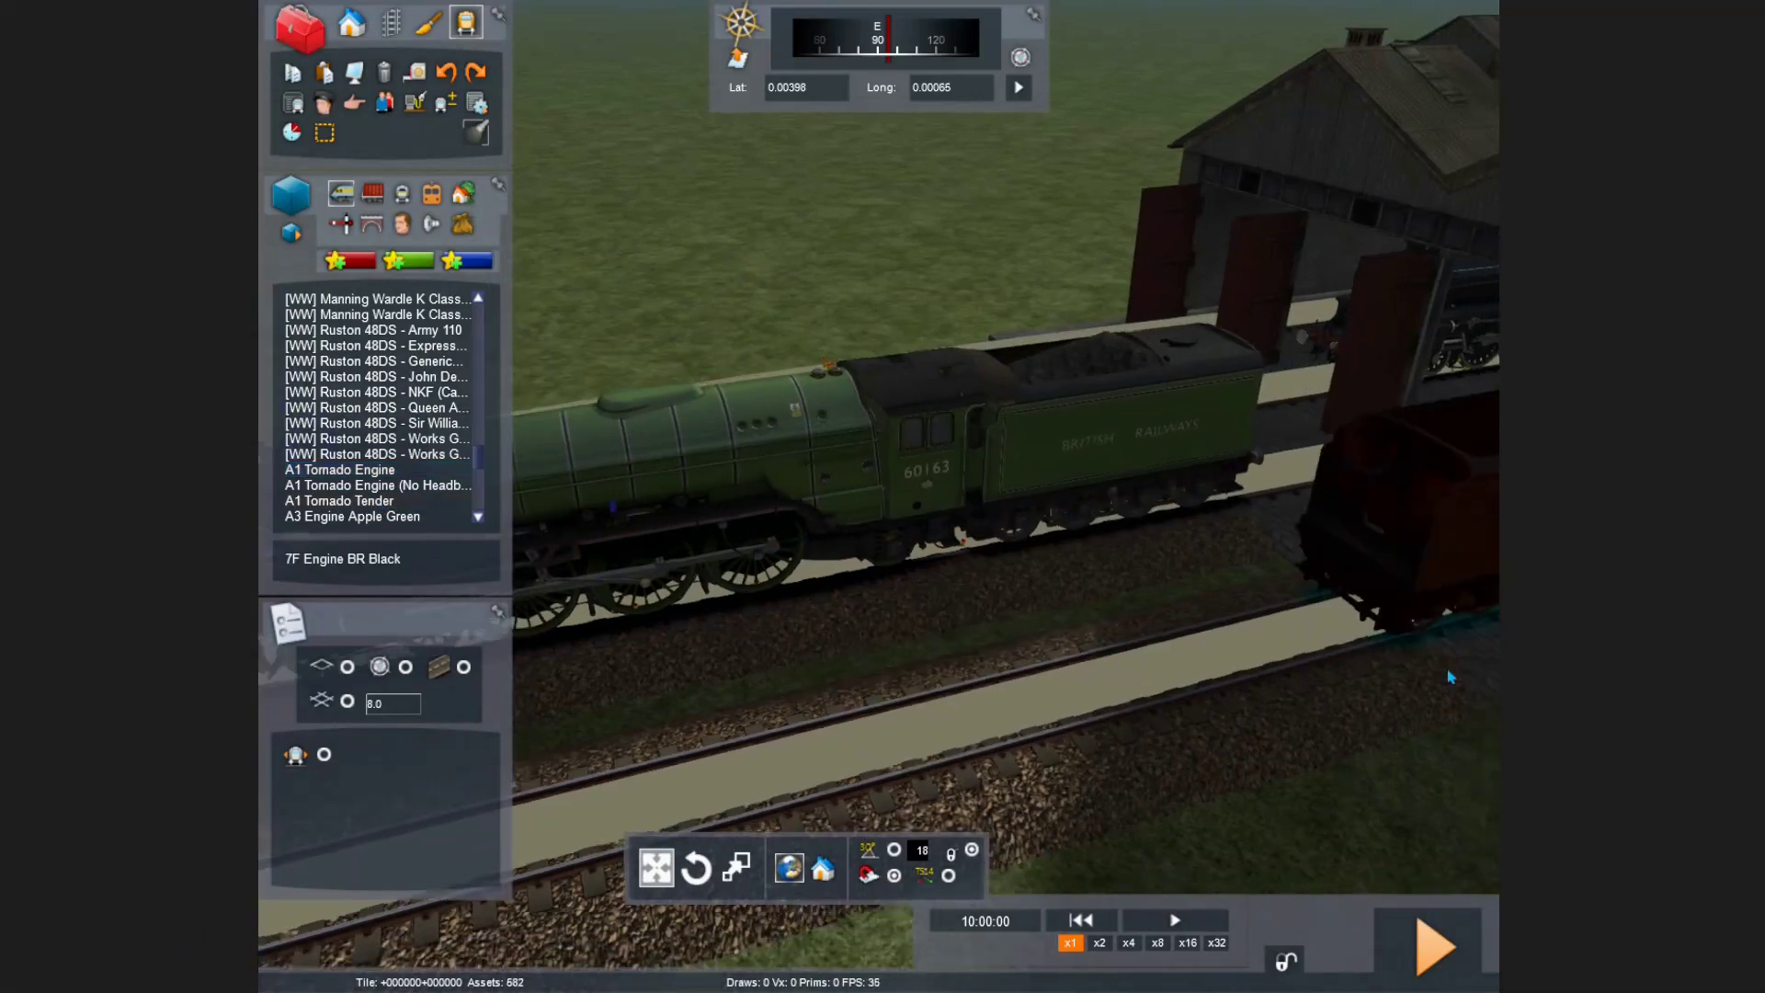
key("Left")
key("Down")
key("Left")
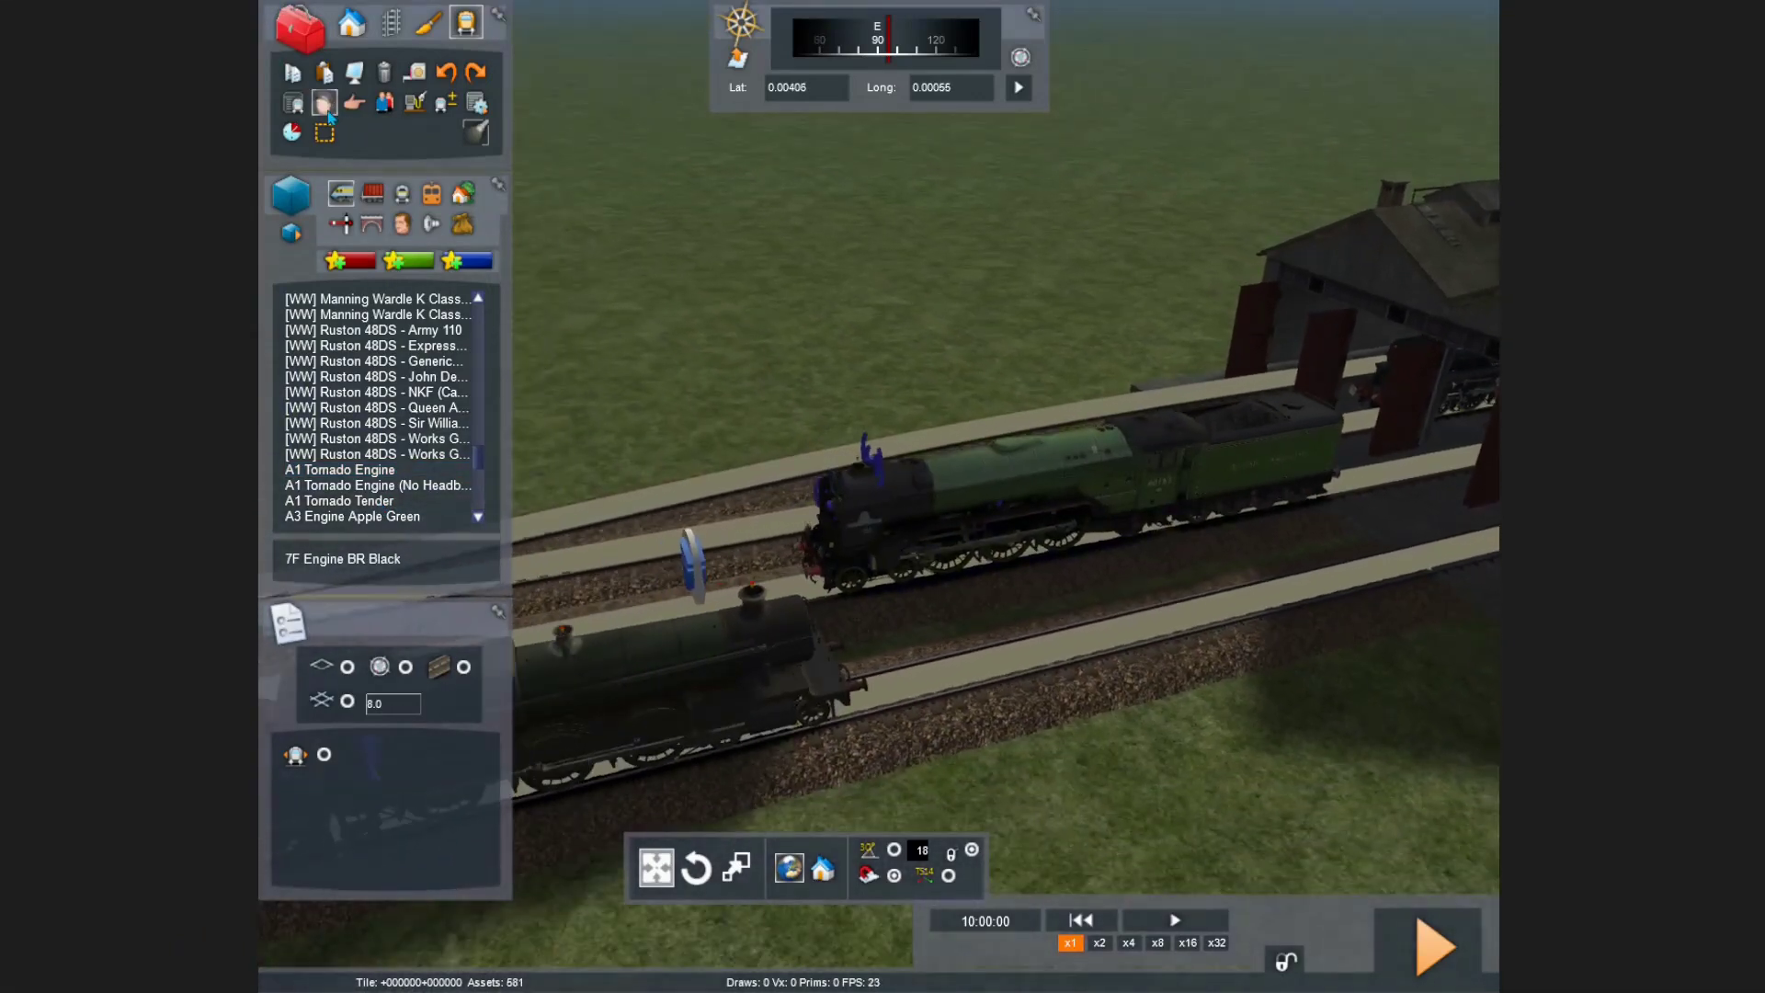
left_click(1434, 947)
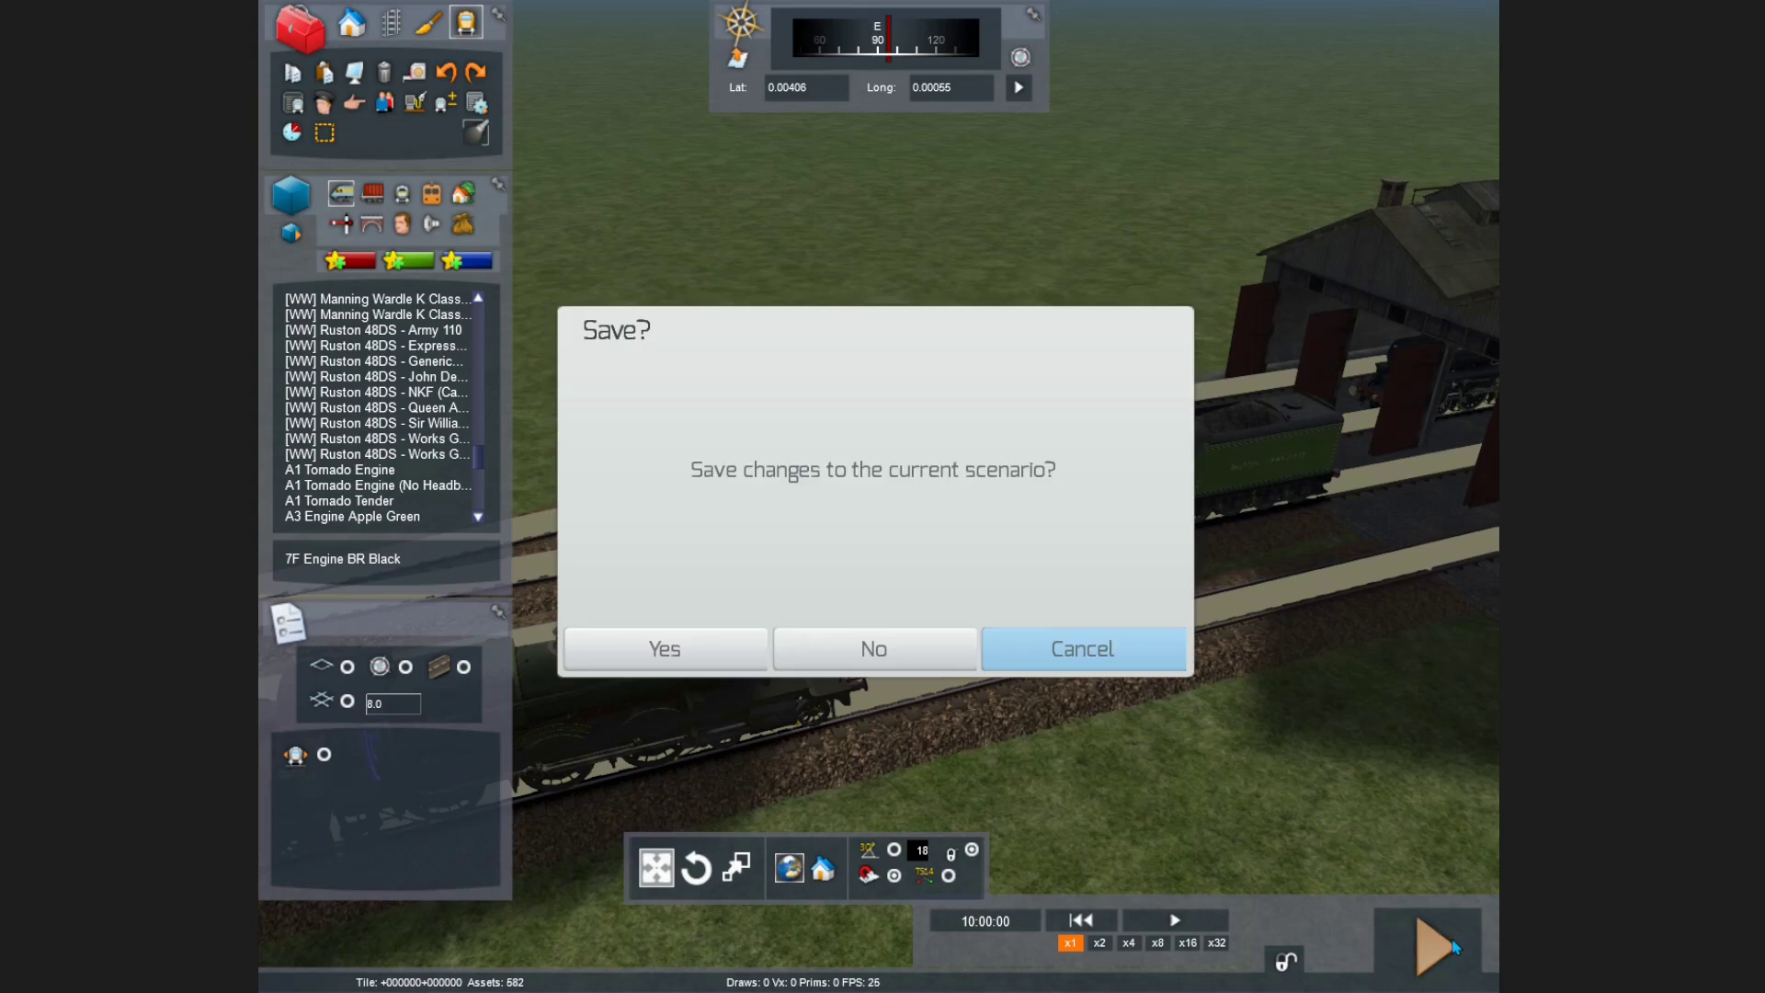
left_click(662, 650)
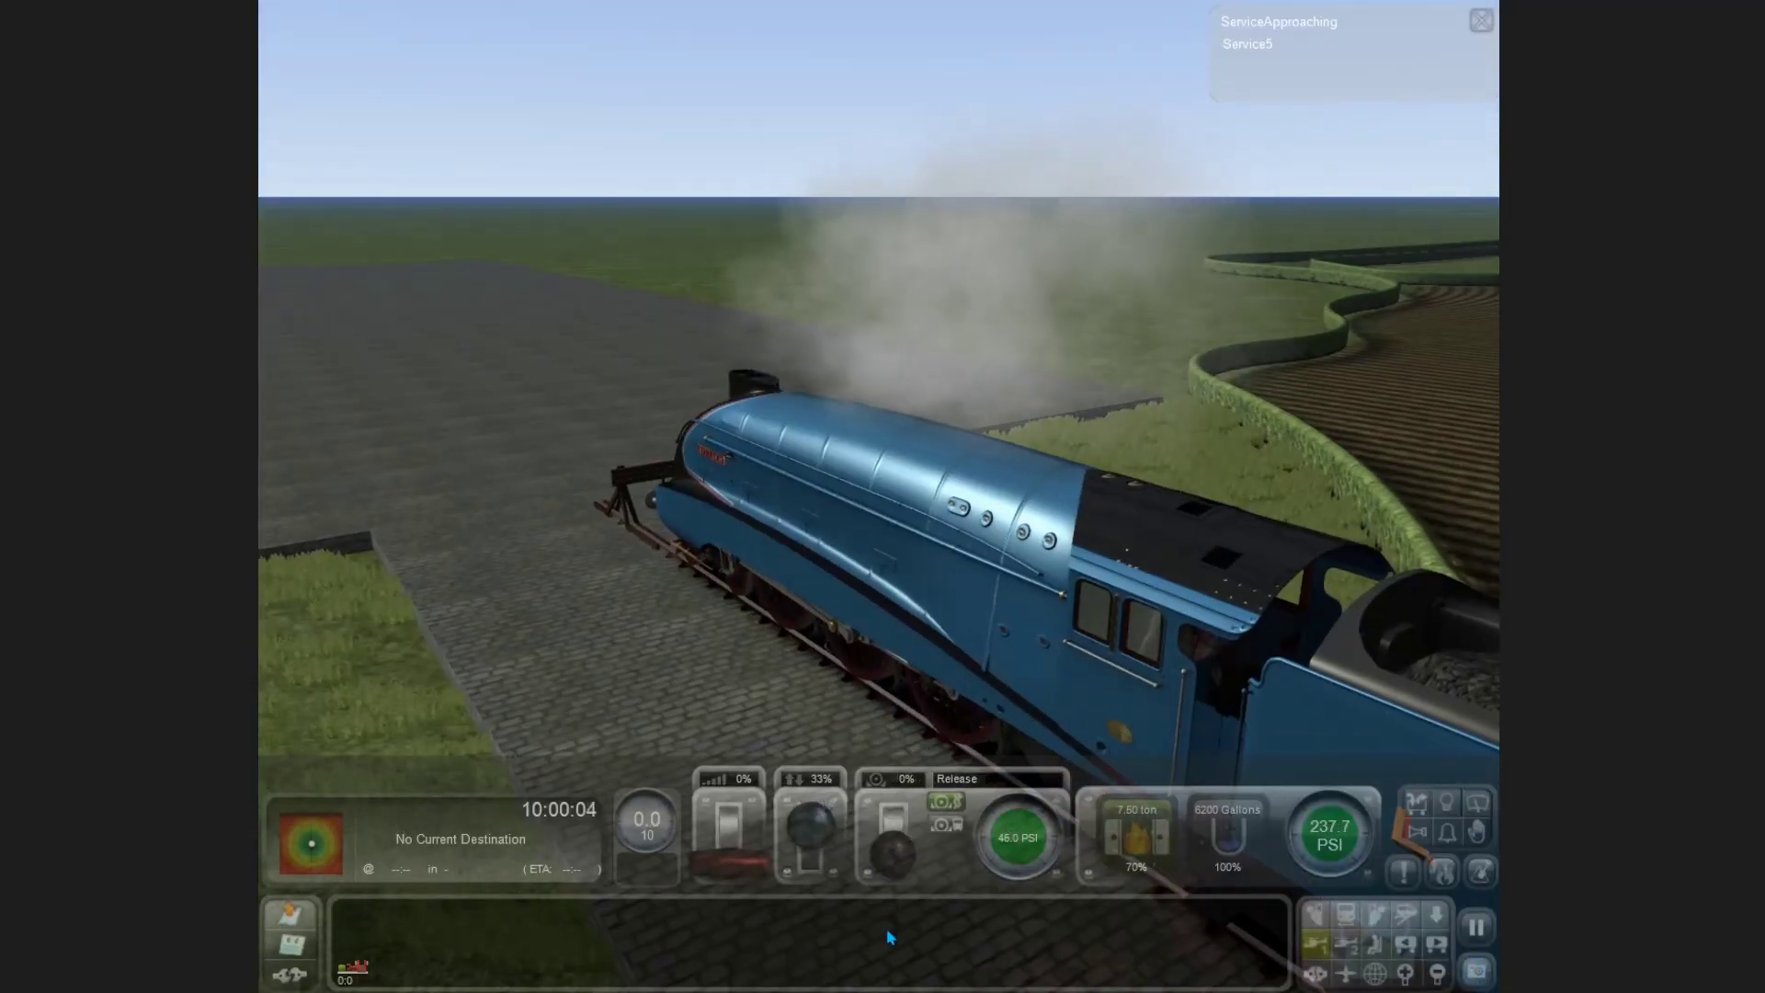
Step: Open the regulator fully with the reverser at -75% and switch to side-on view
key("a")
key("s")
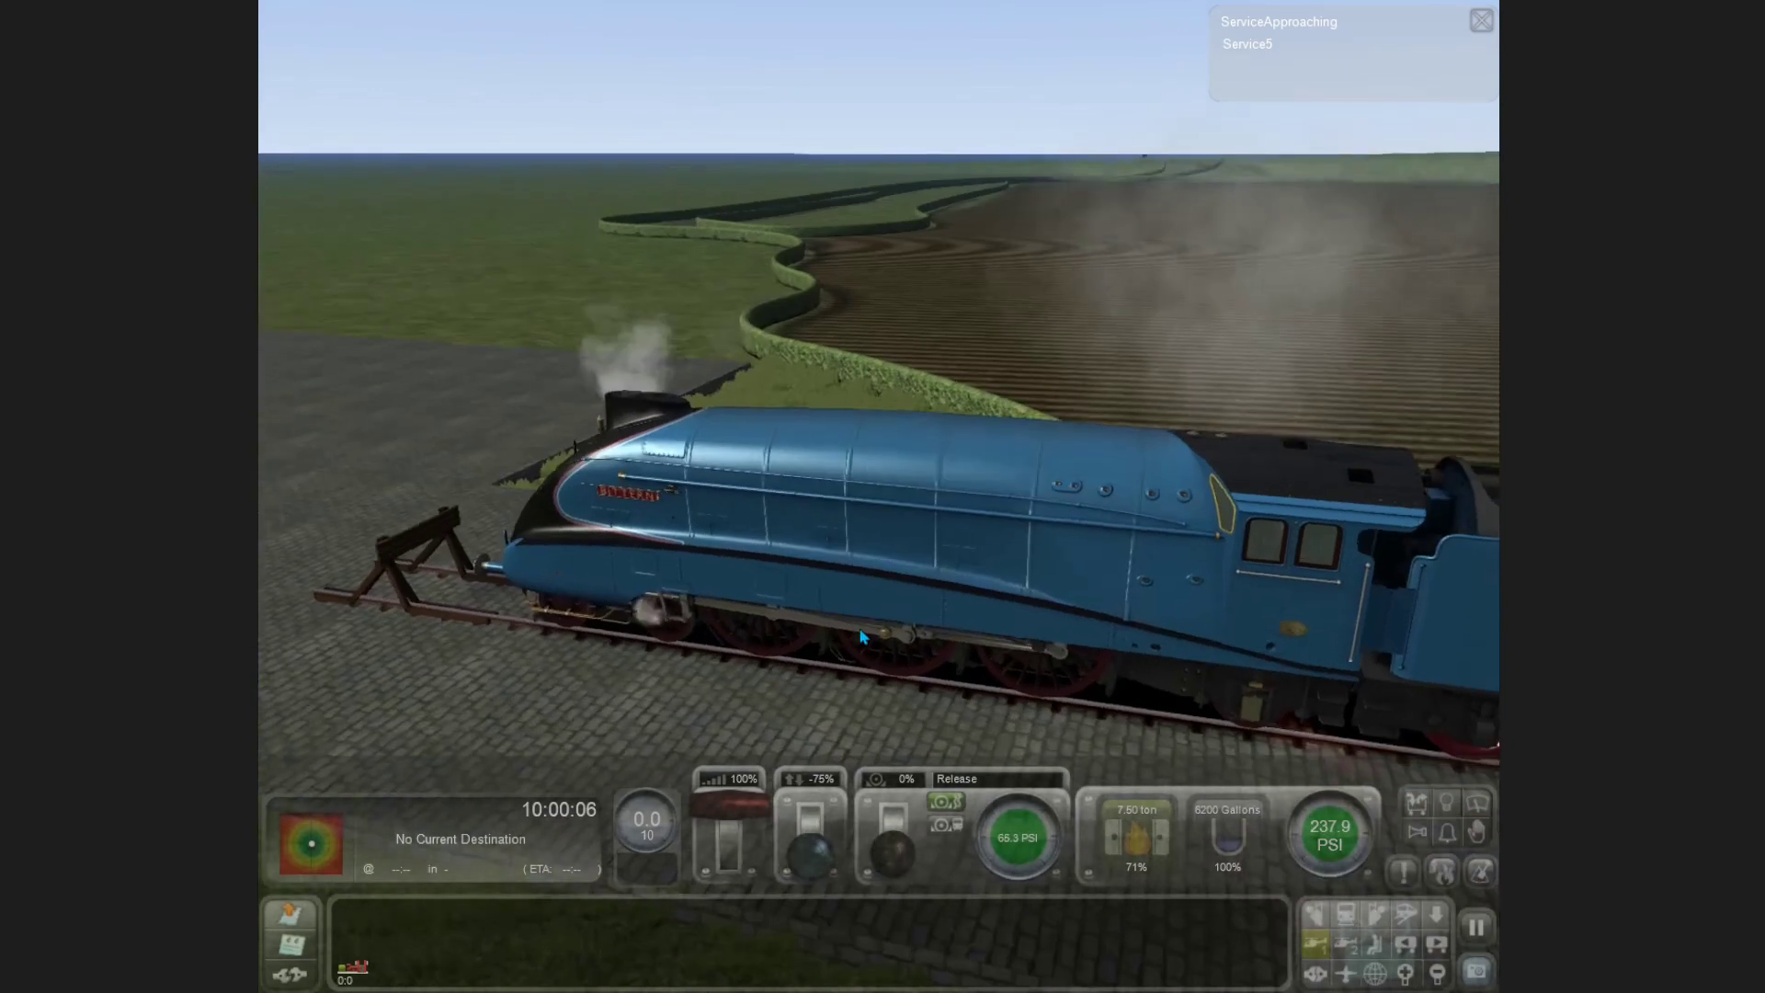
key("h")
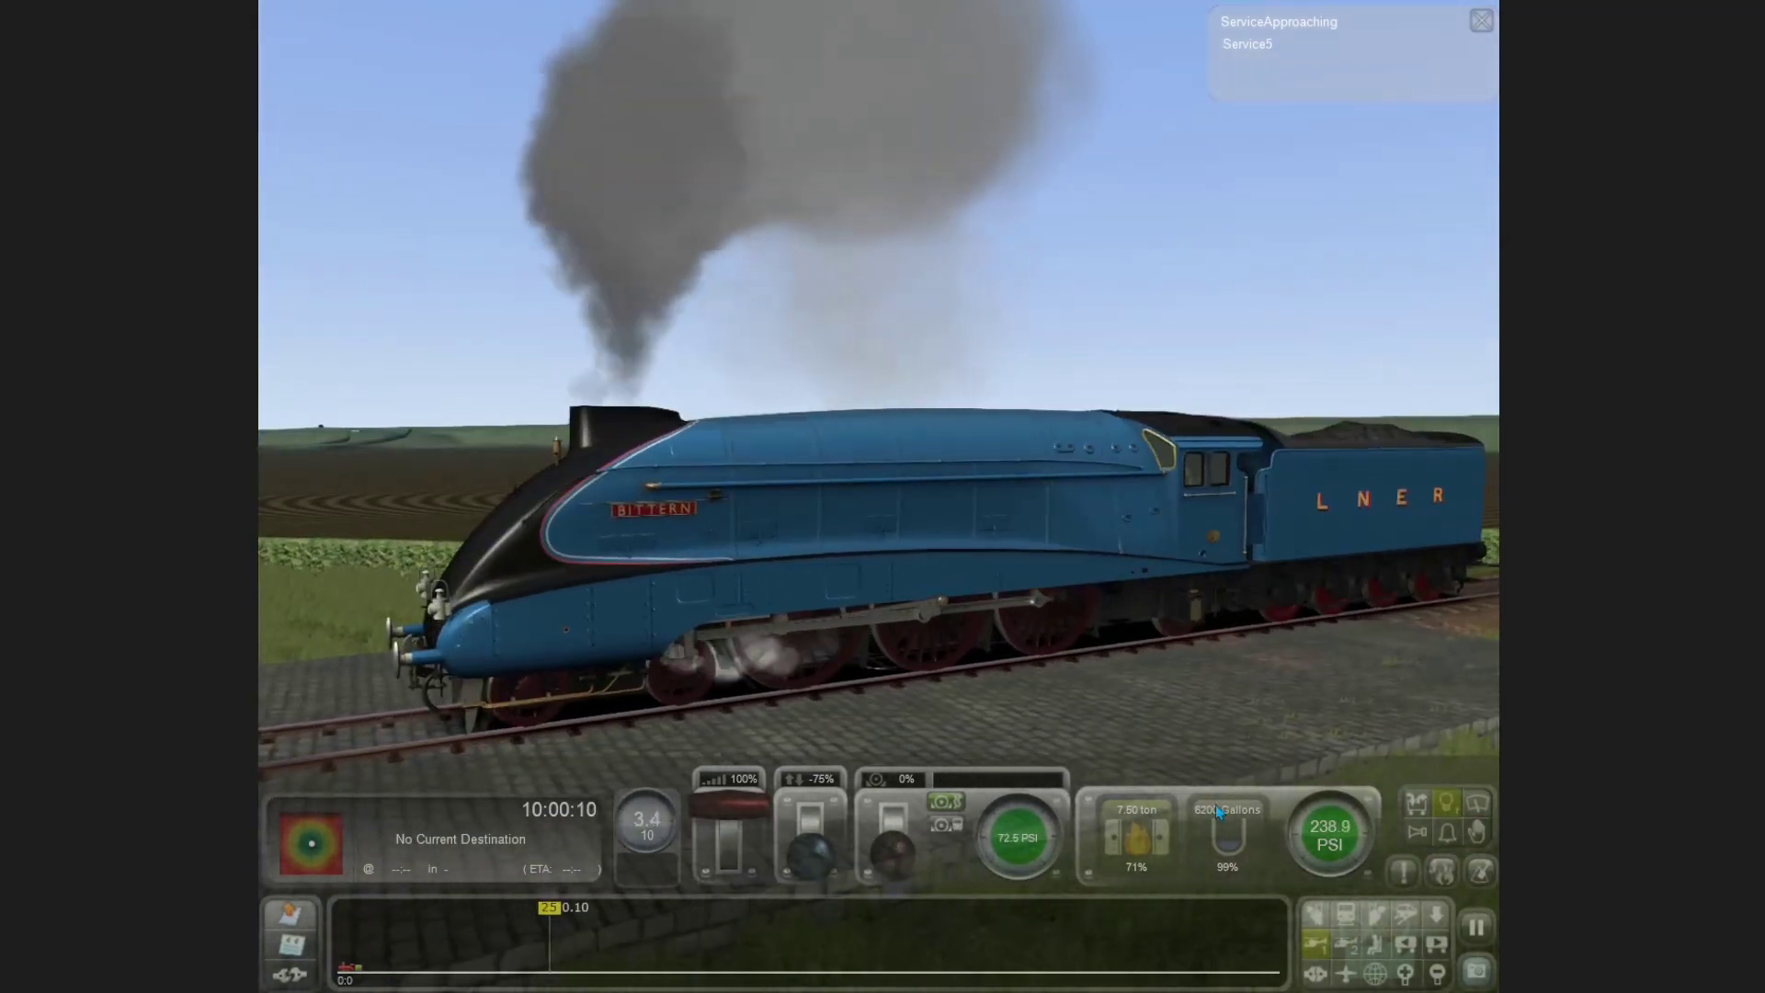
Step: Shut the regulator to 0%, apply the emergency brake and pause the game
left_click_drag(727, 844, 778, 868)
key("BackSpace")
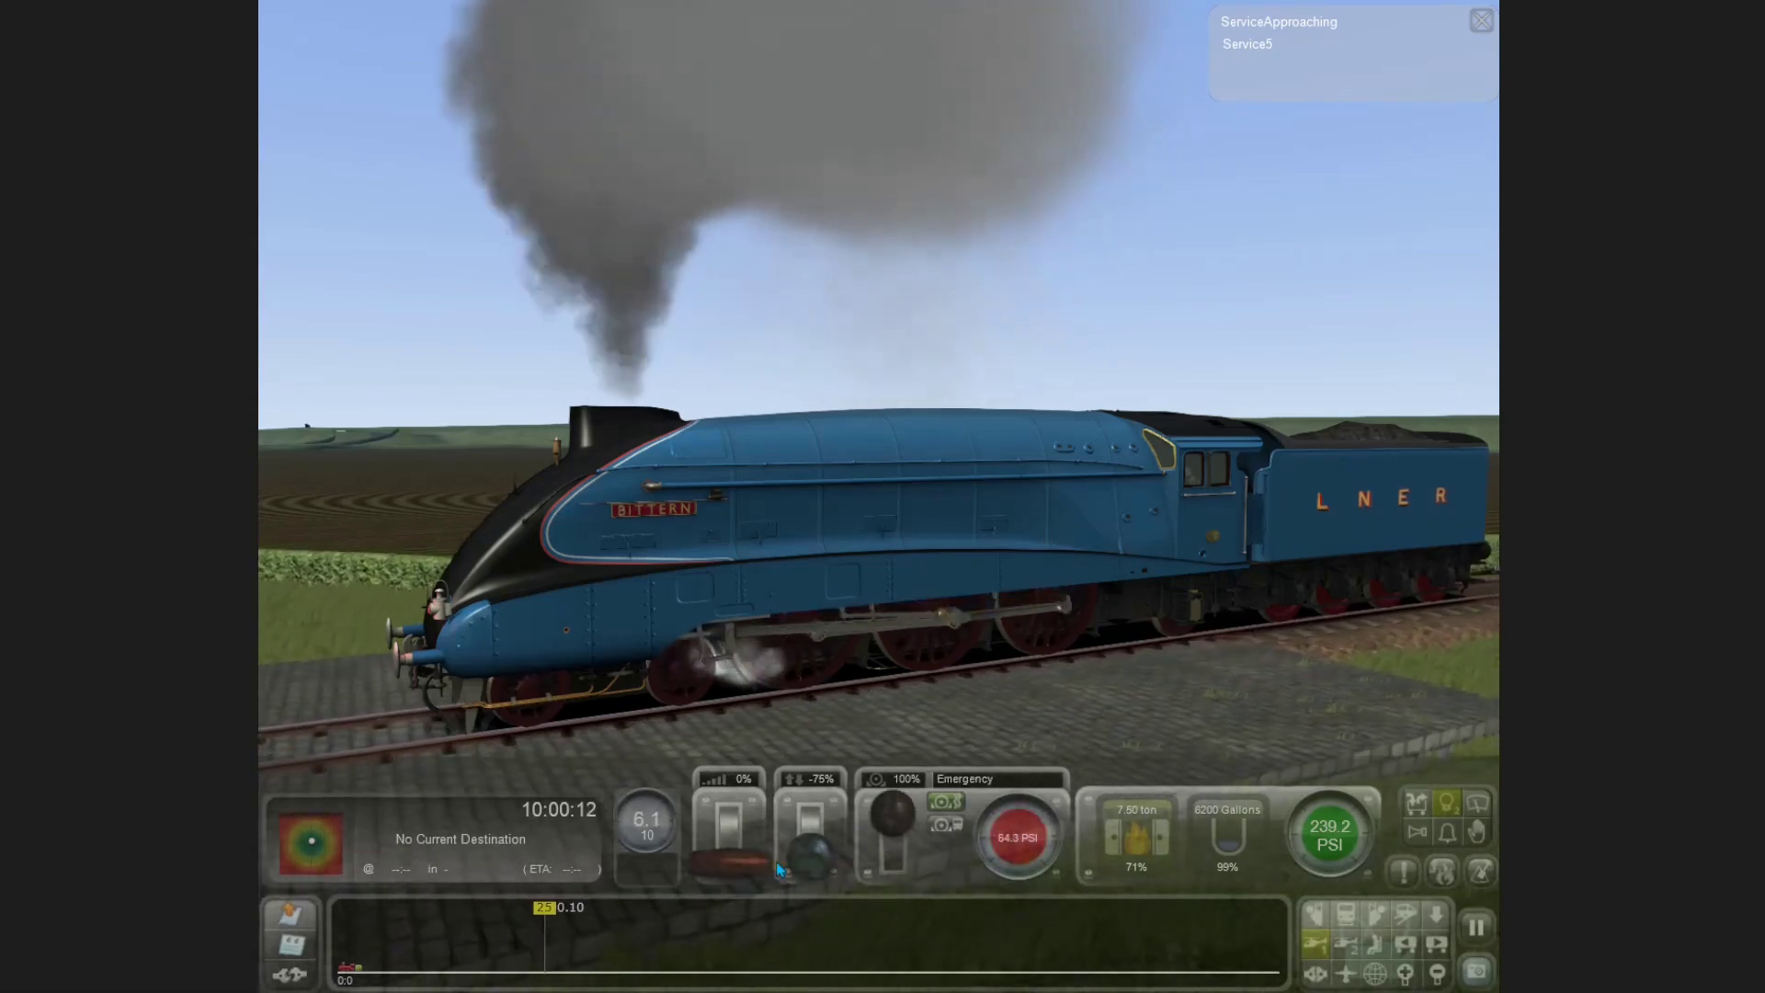
key("Escape")
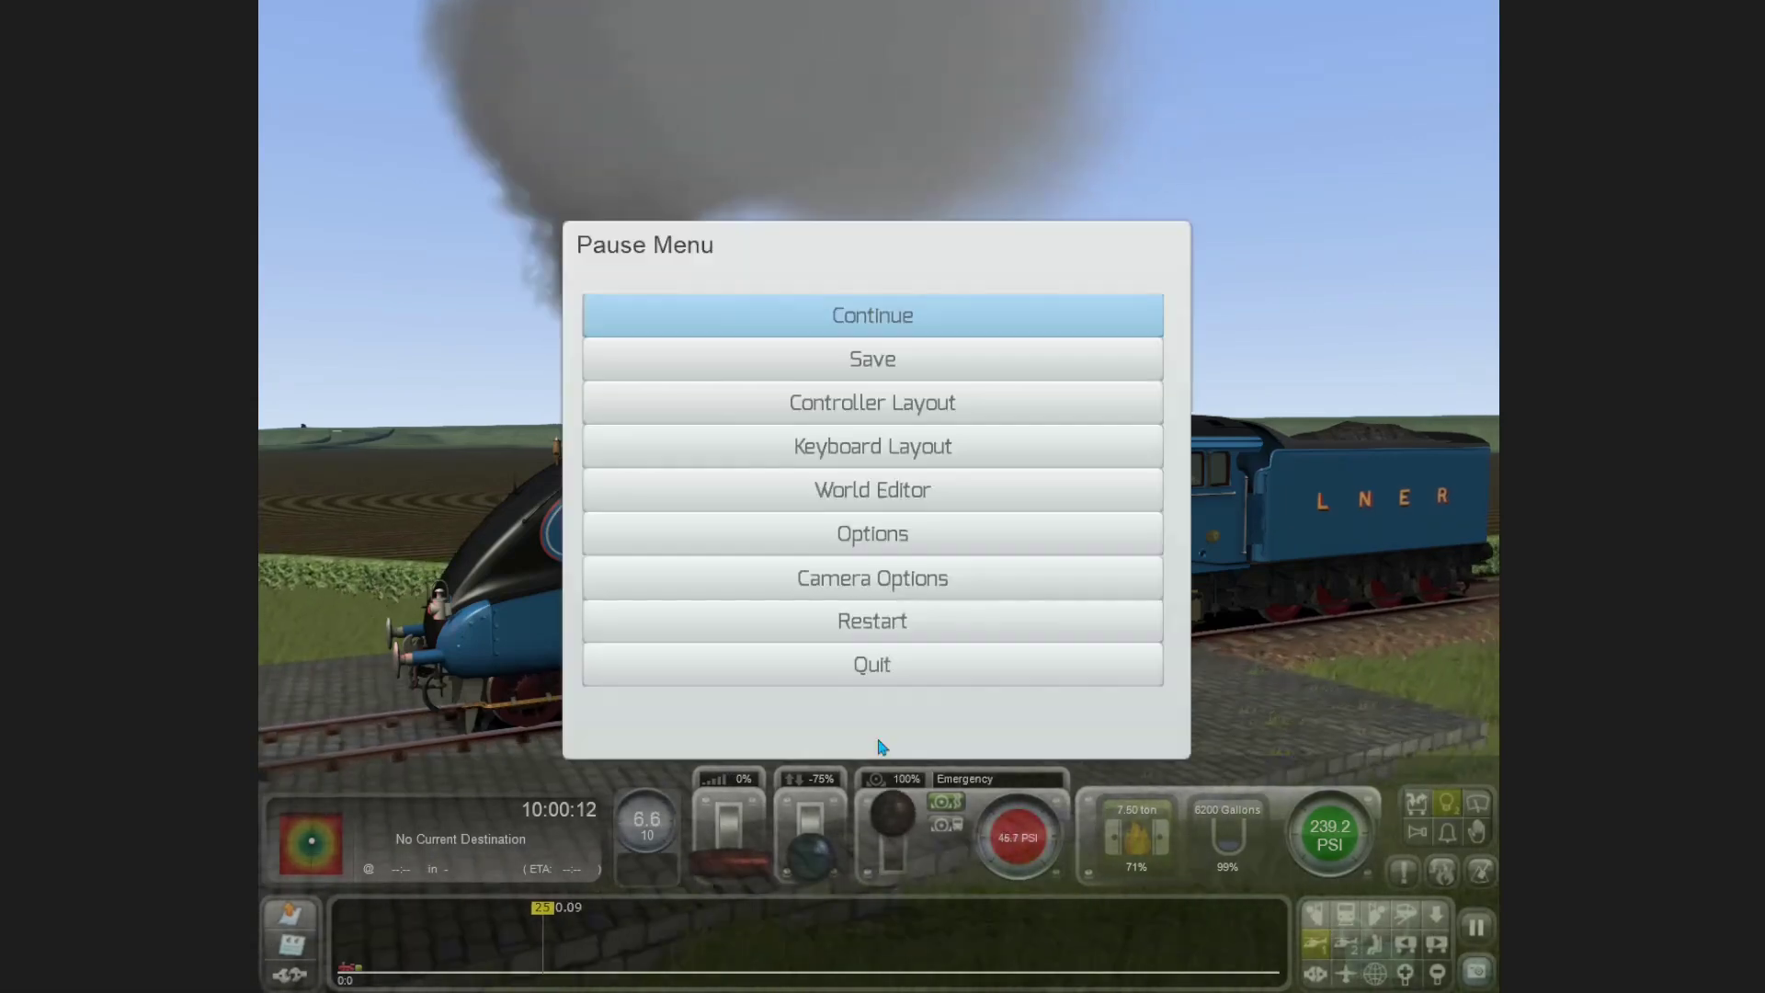
Step: Quit the session, confirm, and go from the debrief to the main menu
left_click(786, 672)
left_click(772, 650)
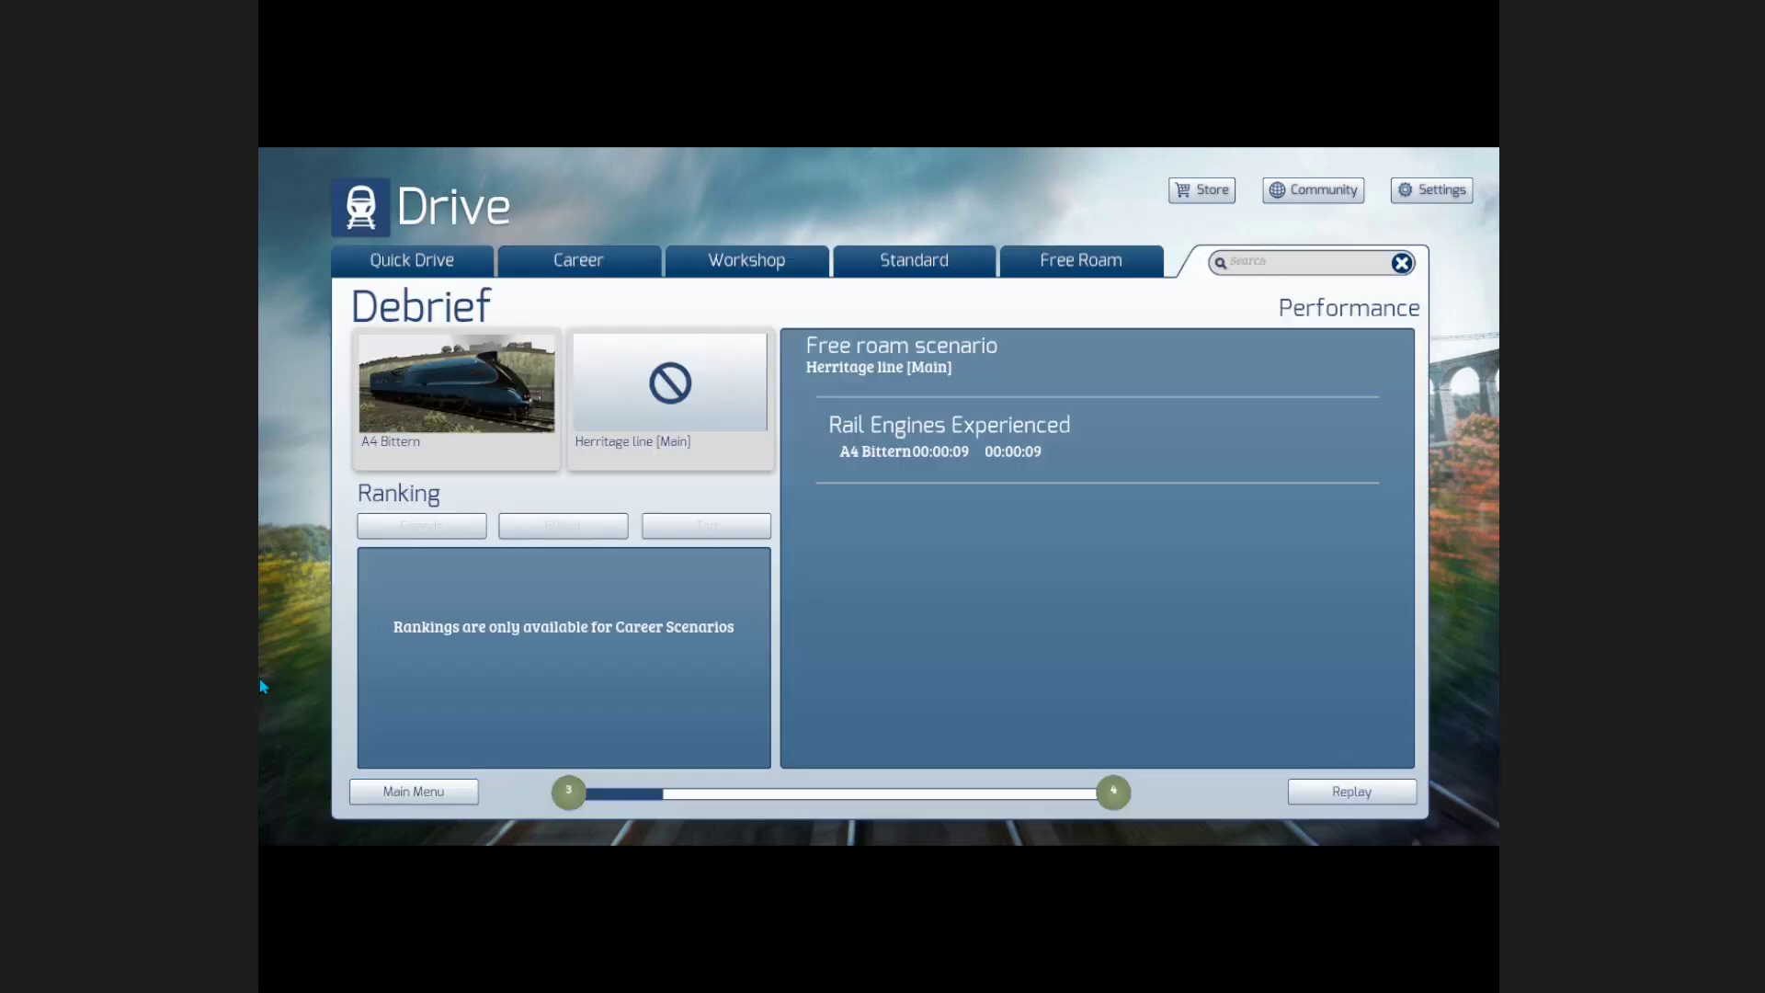
left_click(405, 793)
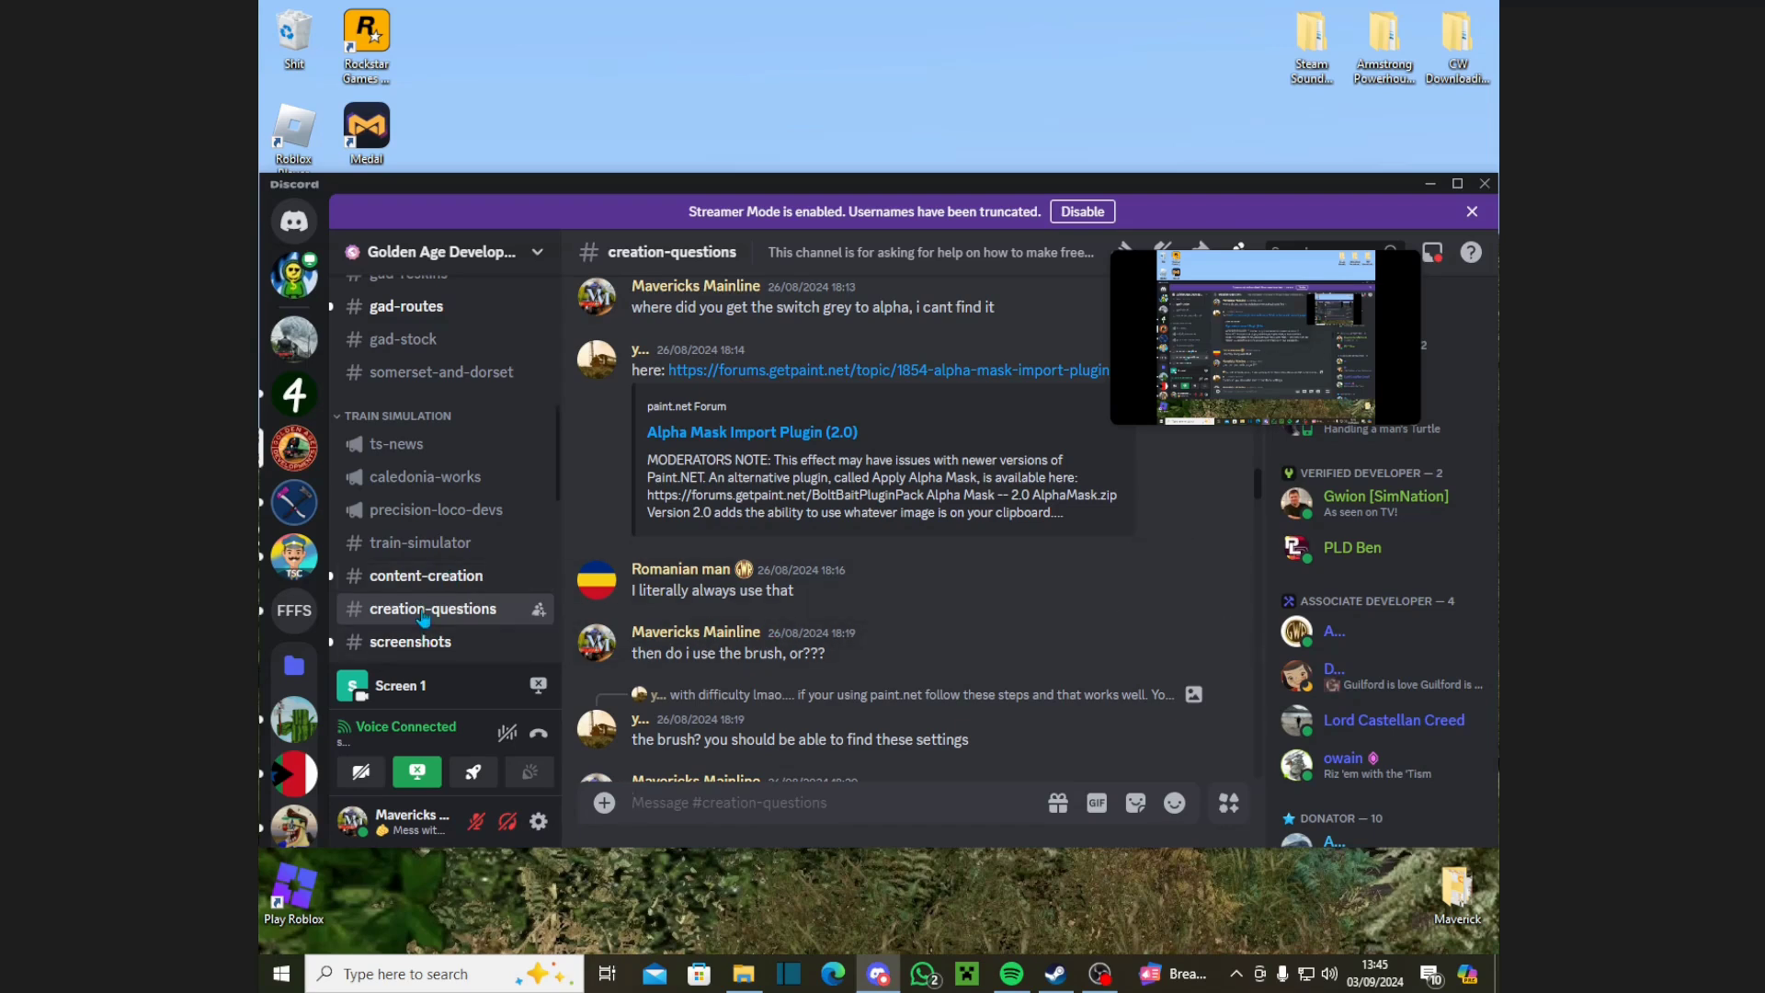
Step: Read back through the #creation-questions alpha-mask advice, check the replier's profile, then minimise Discord
scroll(950, 644, "up", 20)
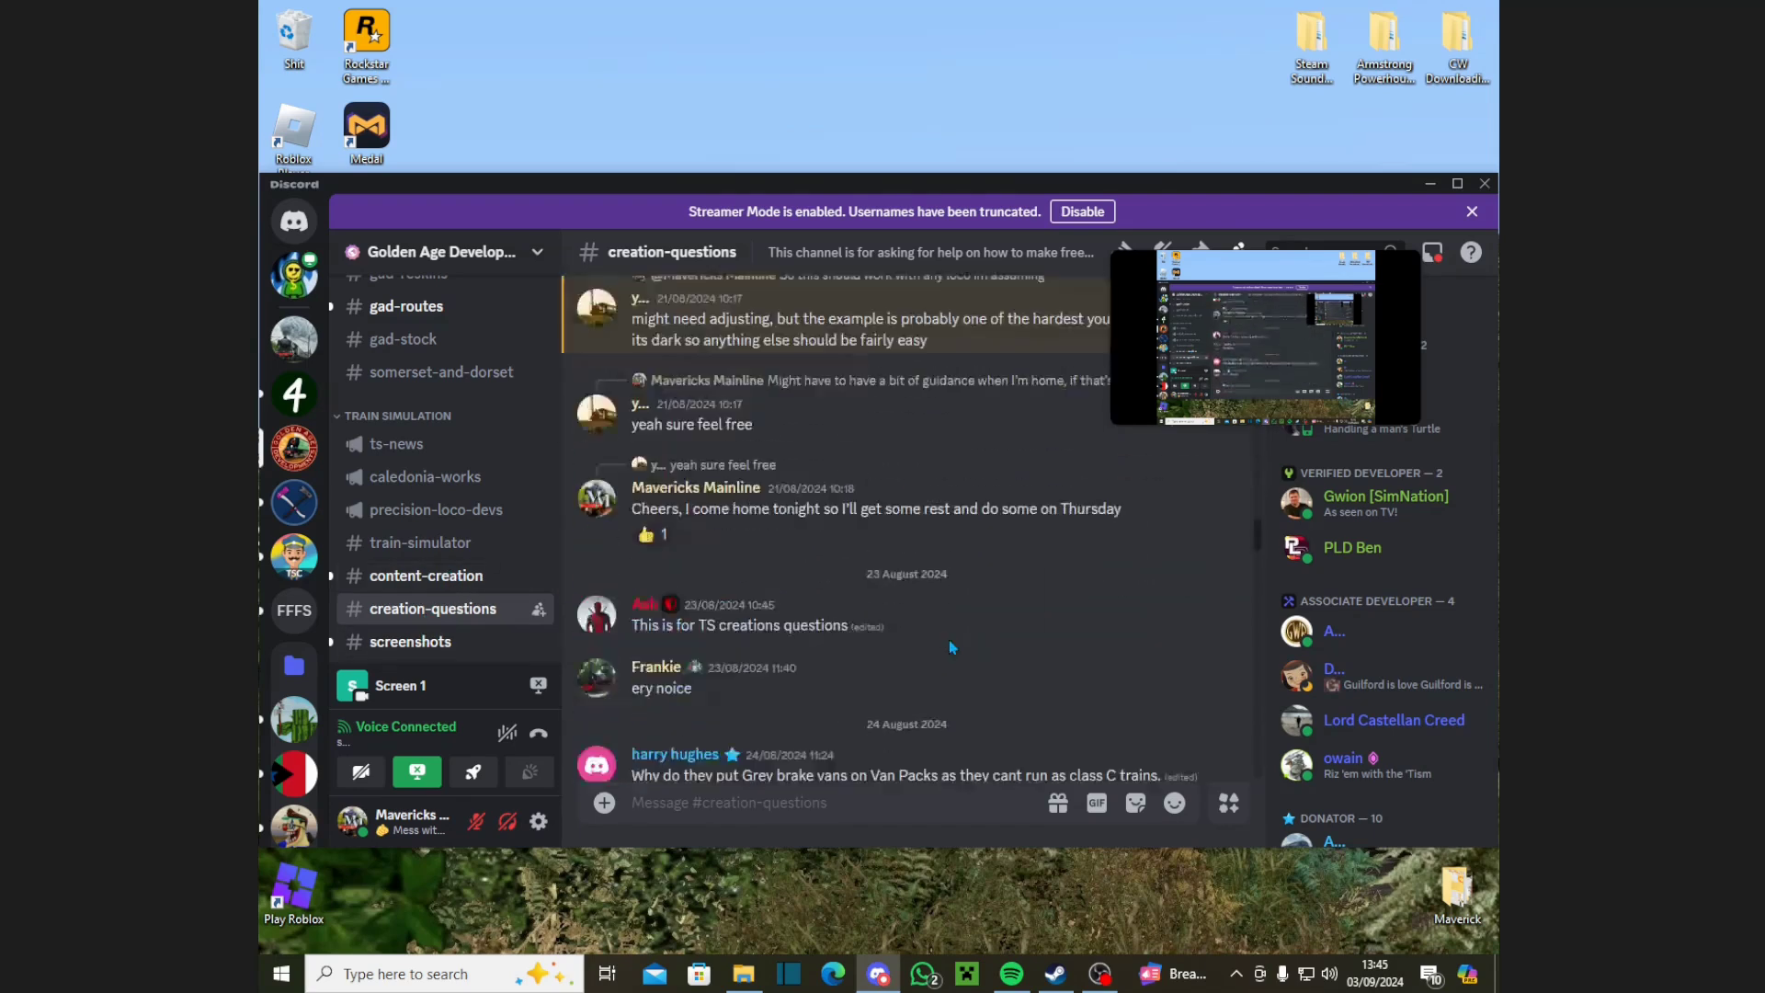
scroll(824, 640, "up", 2)
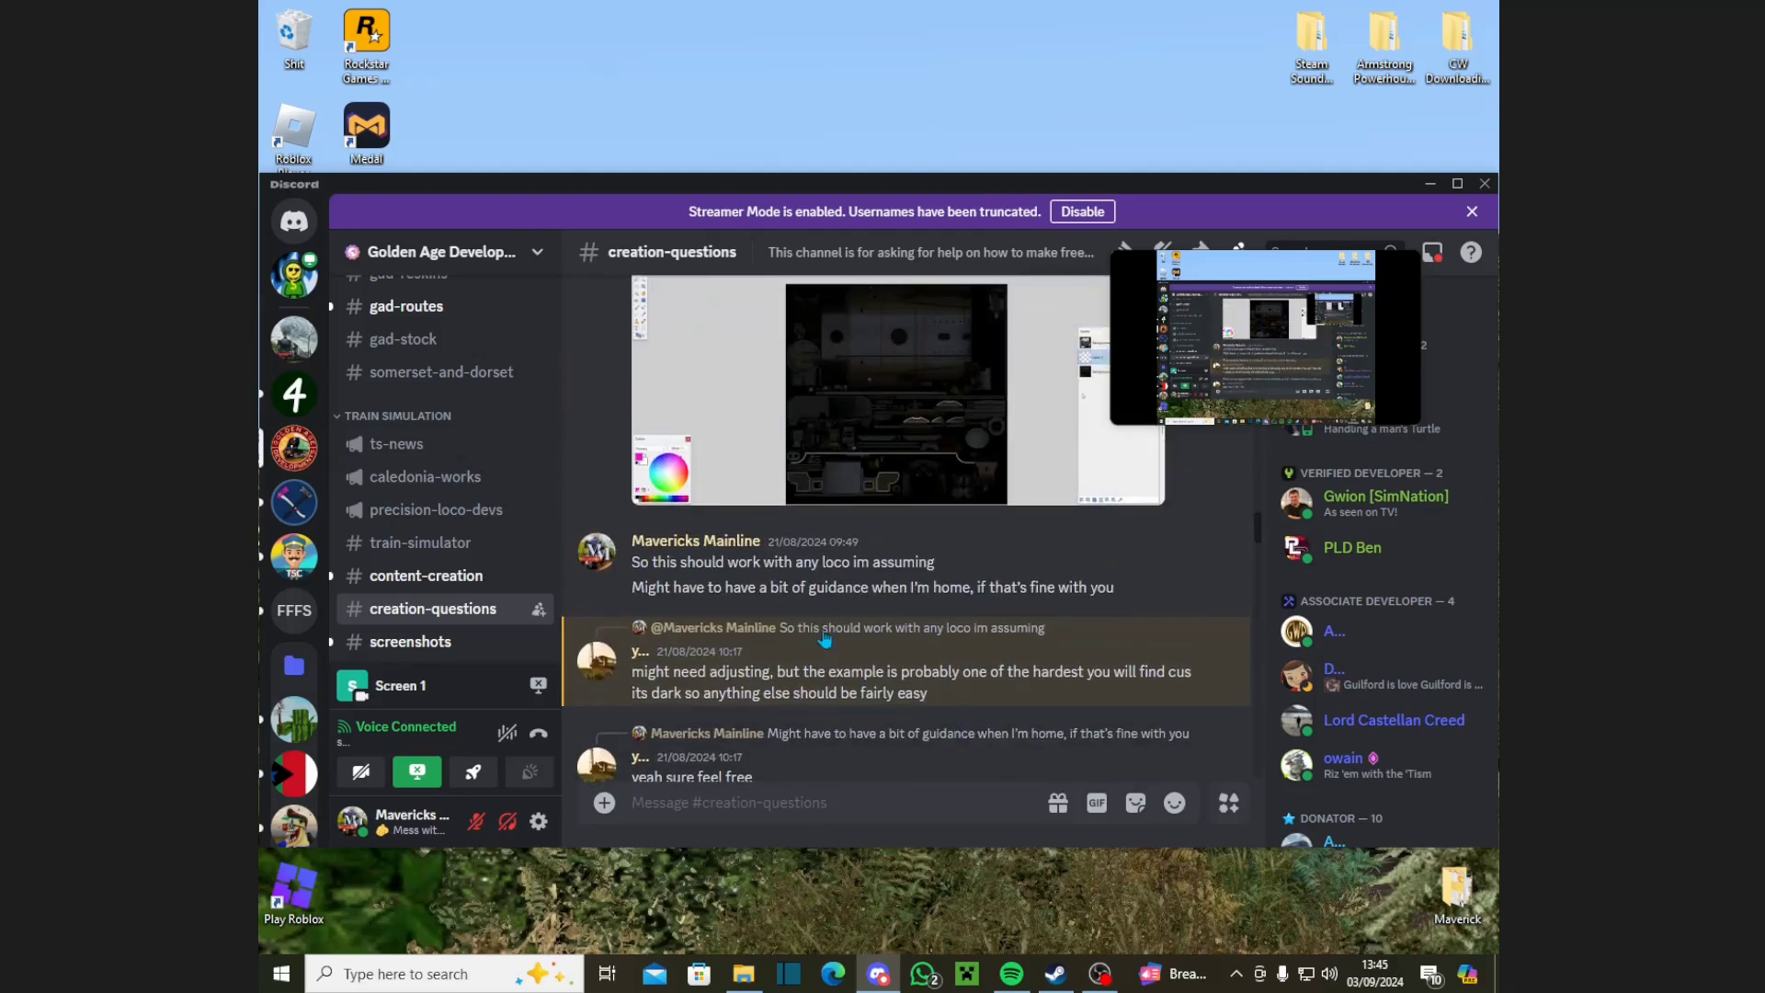
left_click(638, 653)
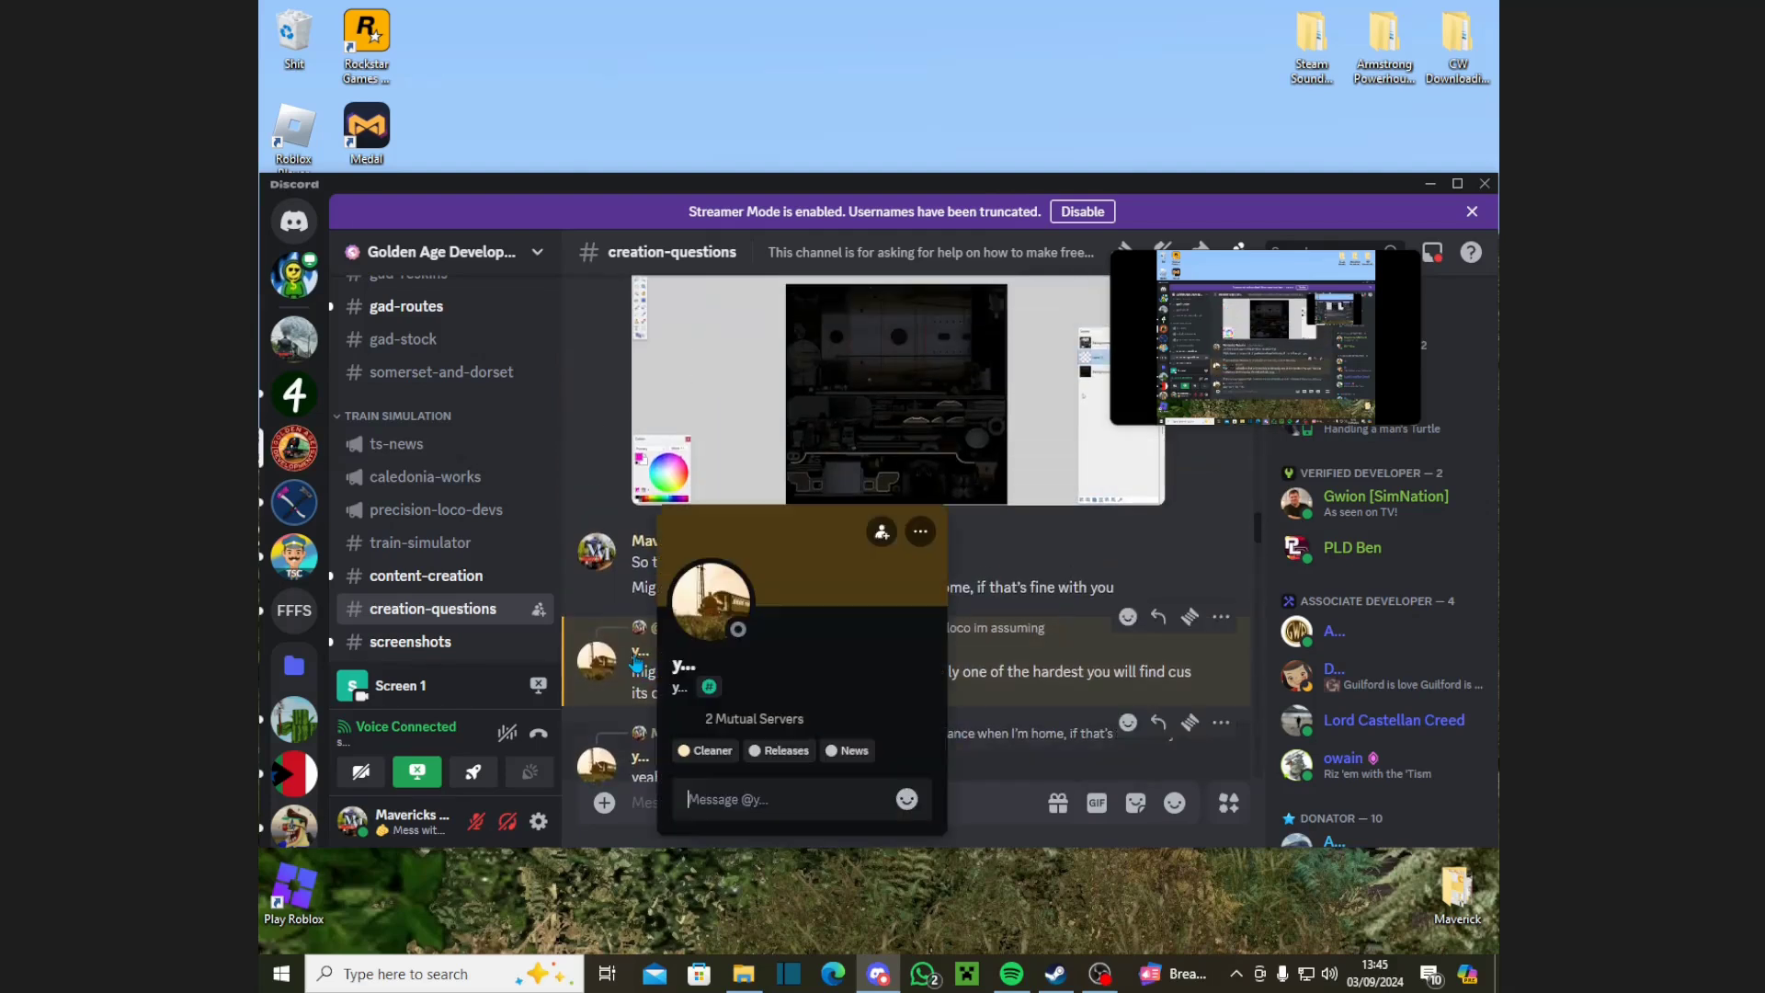
left_click(1035, 747)
scroll(784, 655, "up", 5)
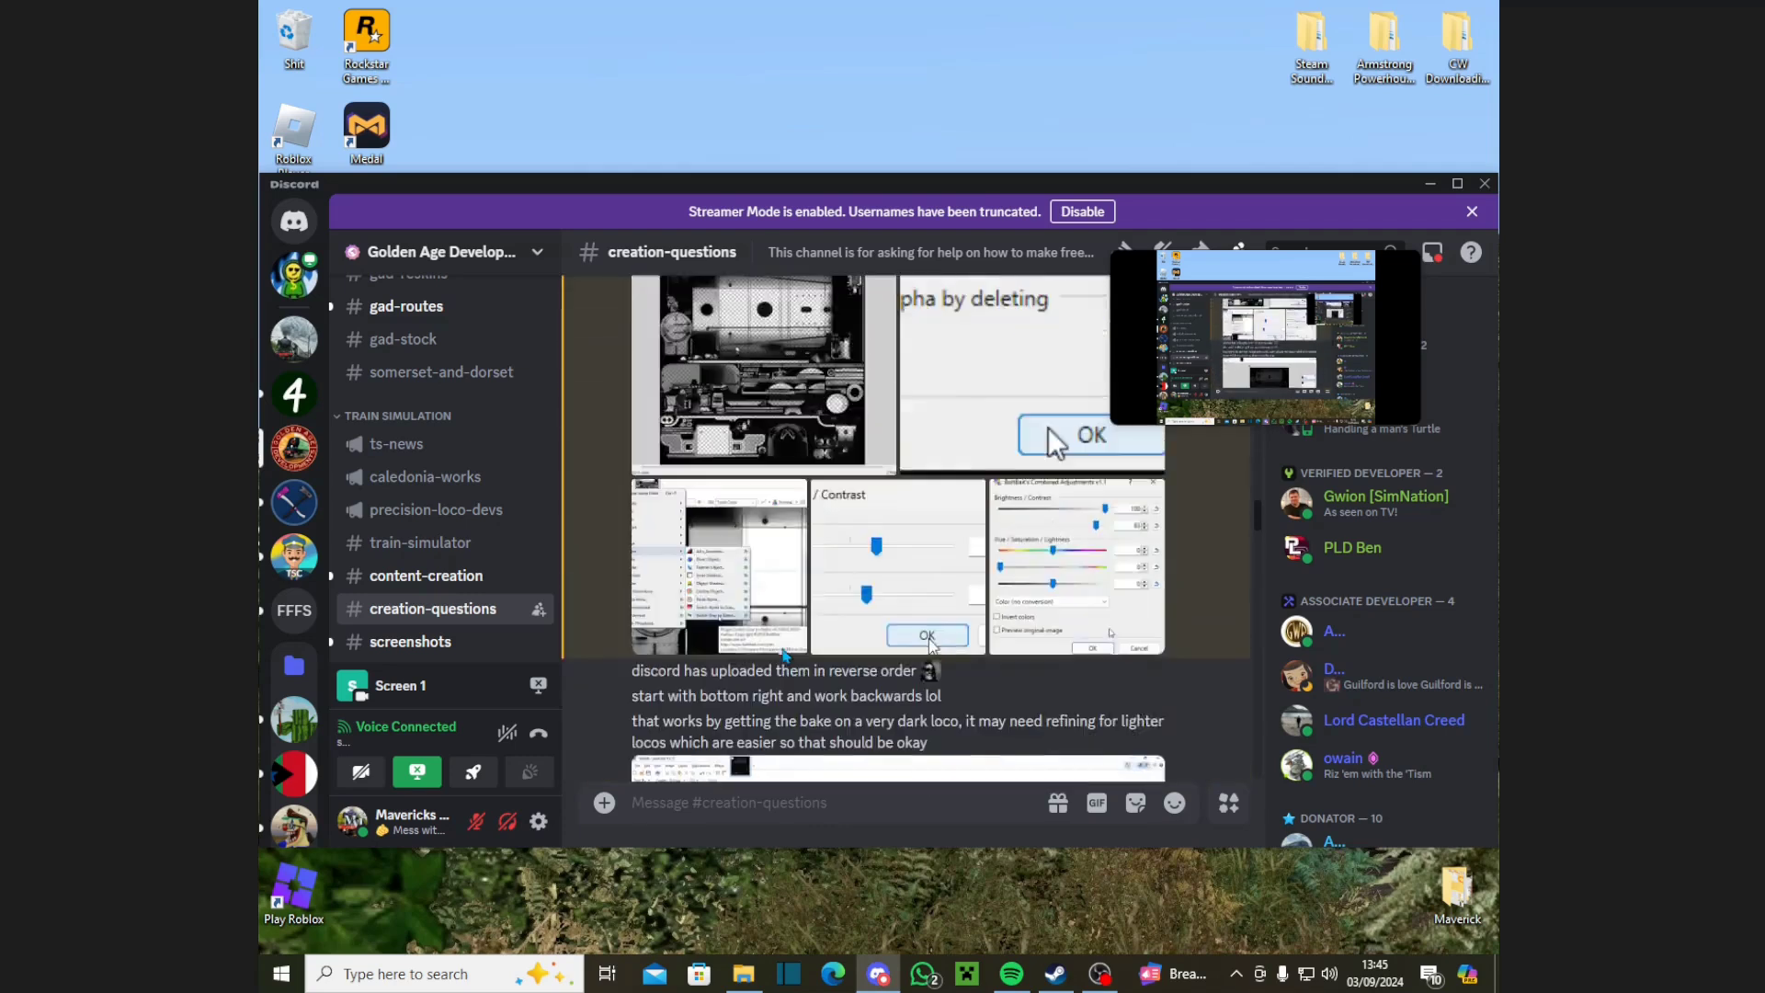
scroll(784, 654, "up", 4)
scroll(846, 676, "down", 3)
scroll(911, 701, "up", 3)
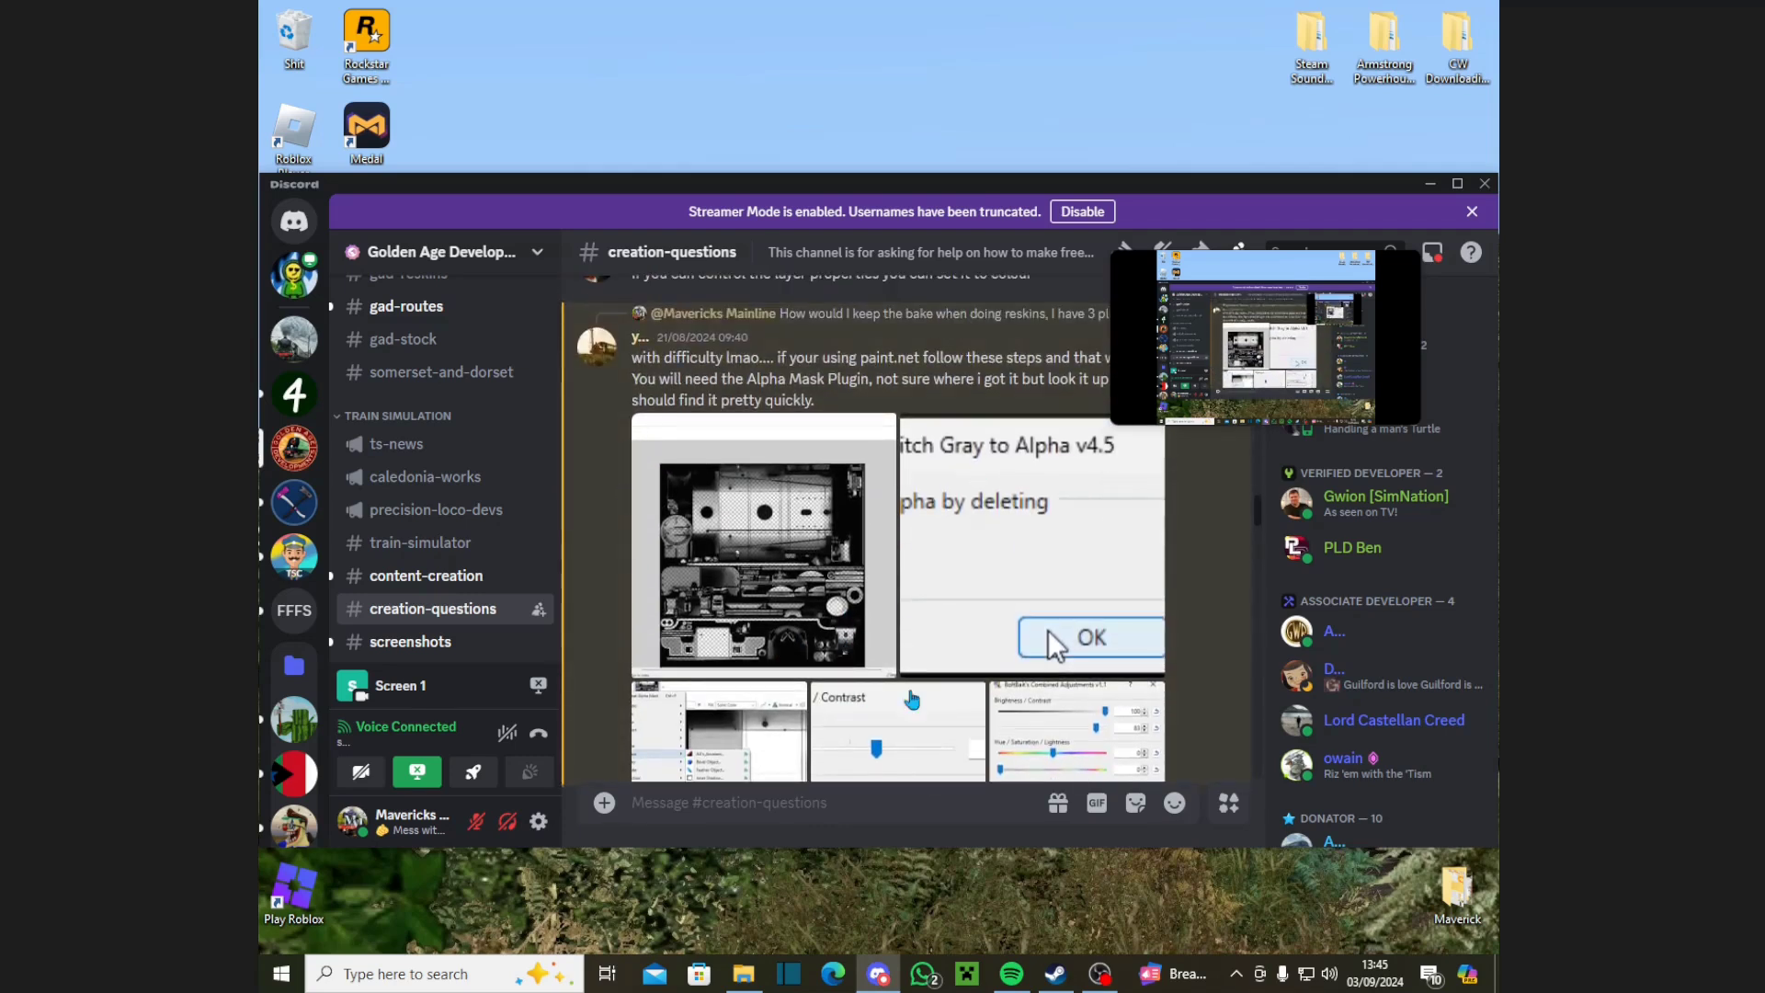
scroll(912, 700, "down", 2)
scroll(911, 700, "up", 3)
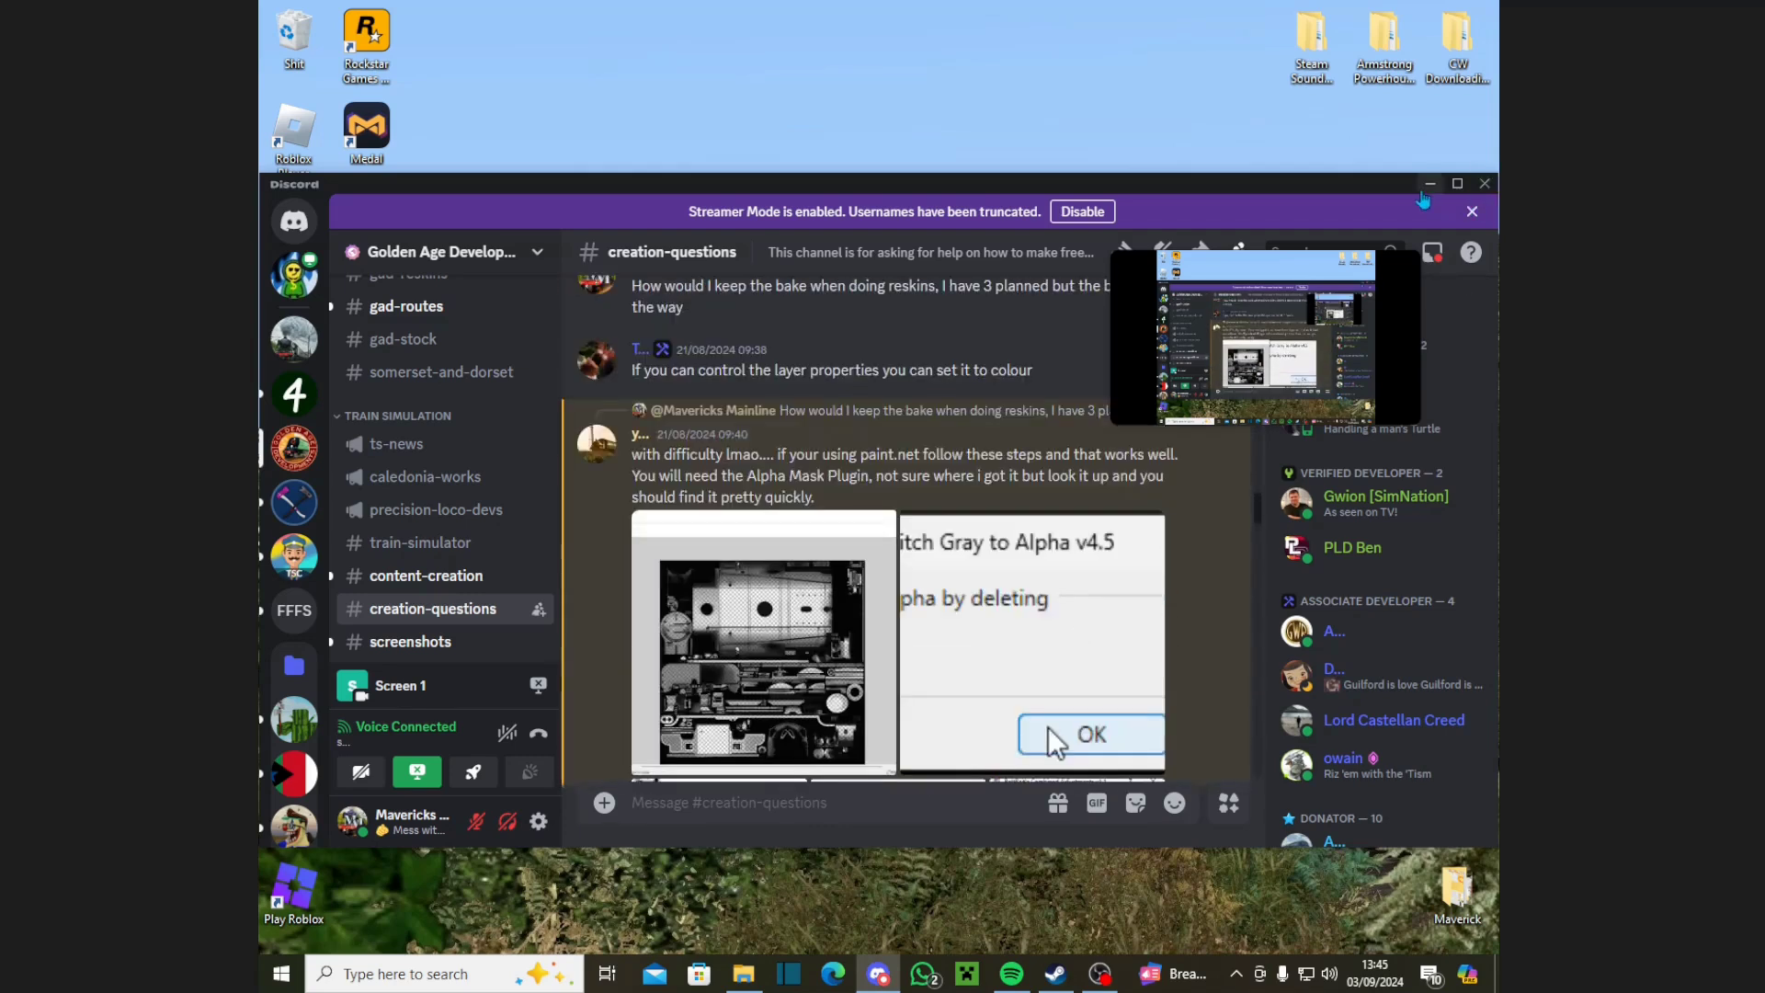
left_click(1429, 184)
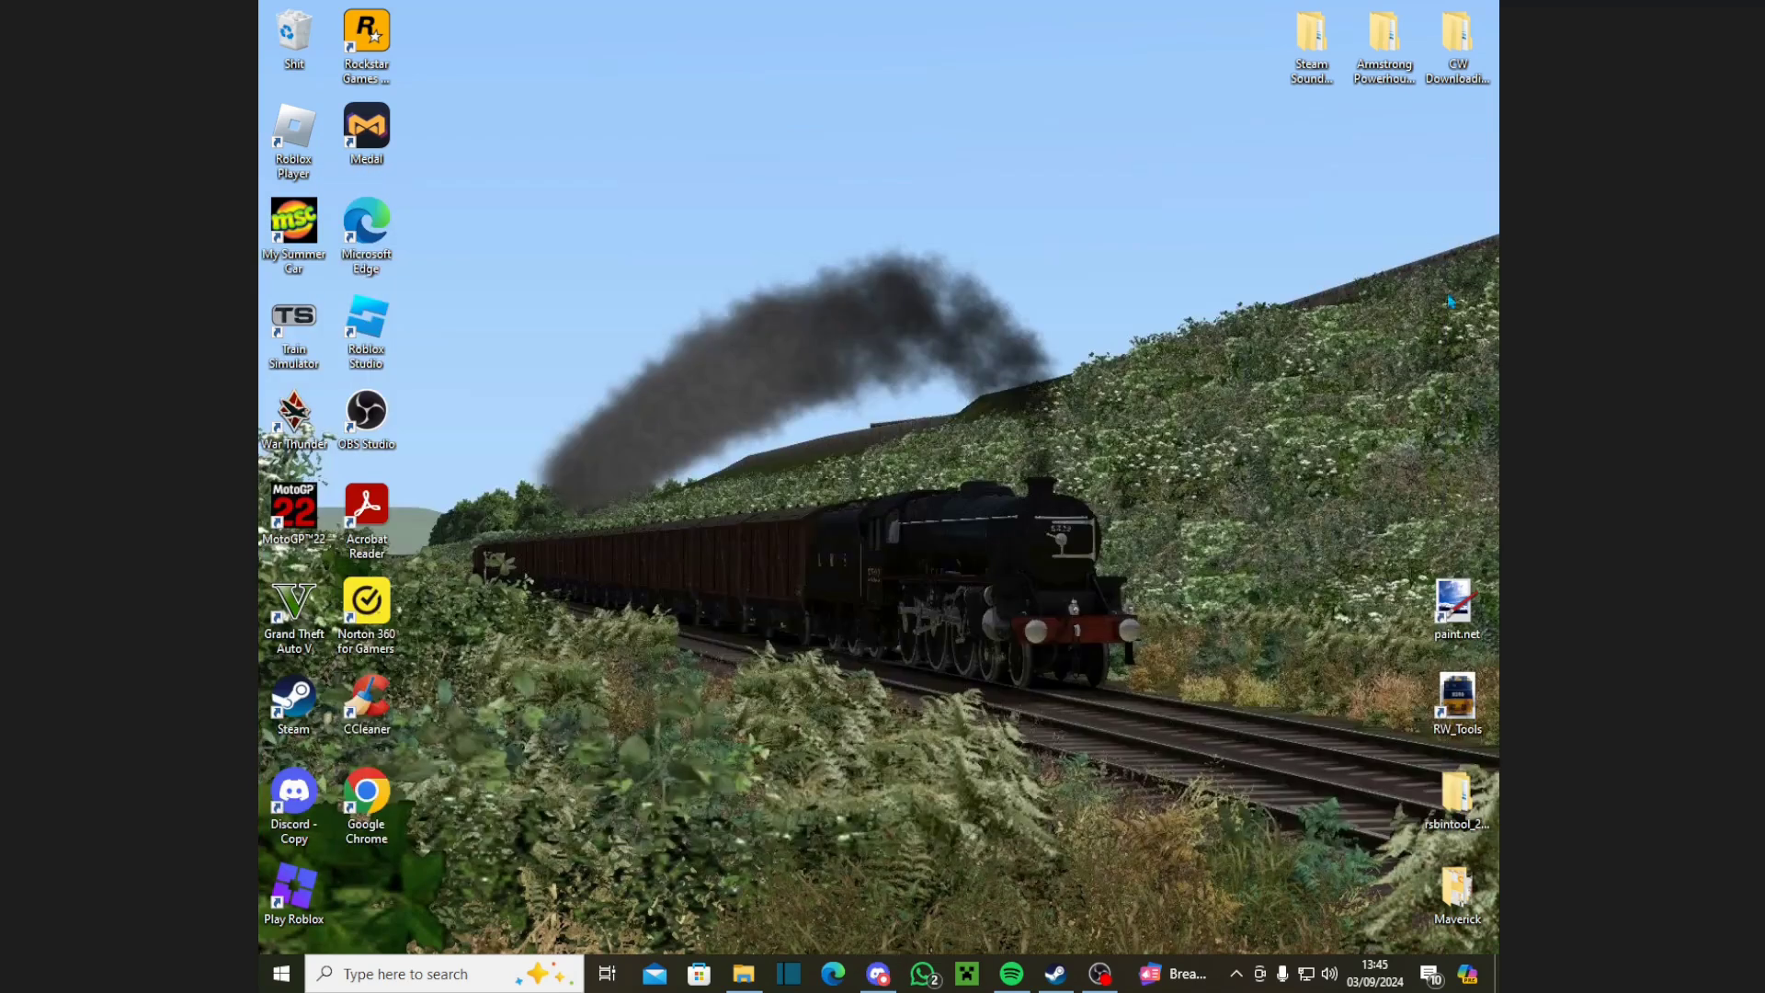
Step: Create a new desktop folder named Gamez
right_click(1440, 497)
mouse_move(1324, 688)
left_click(1142, 688)
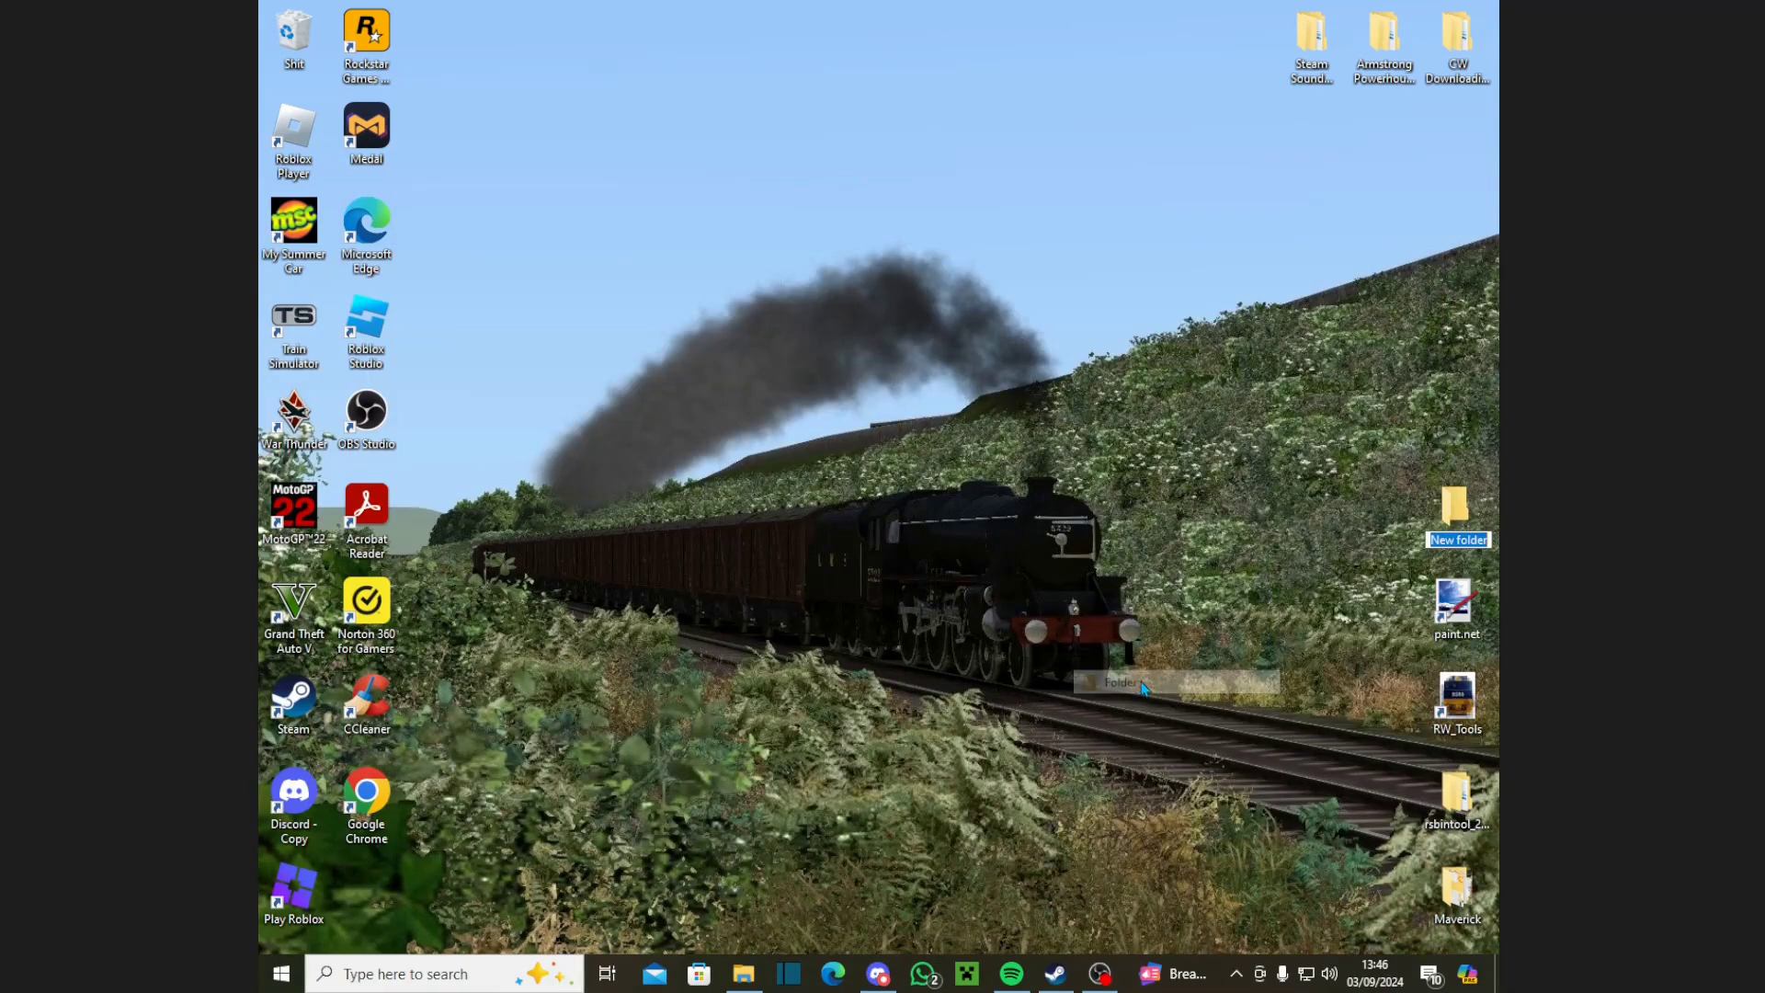
type("Gamez")
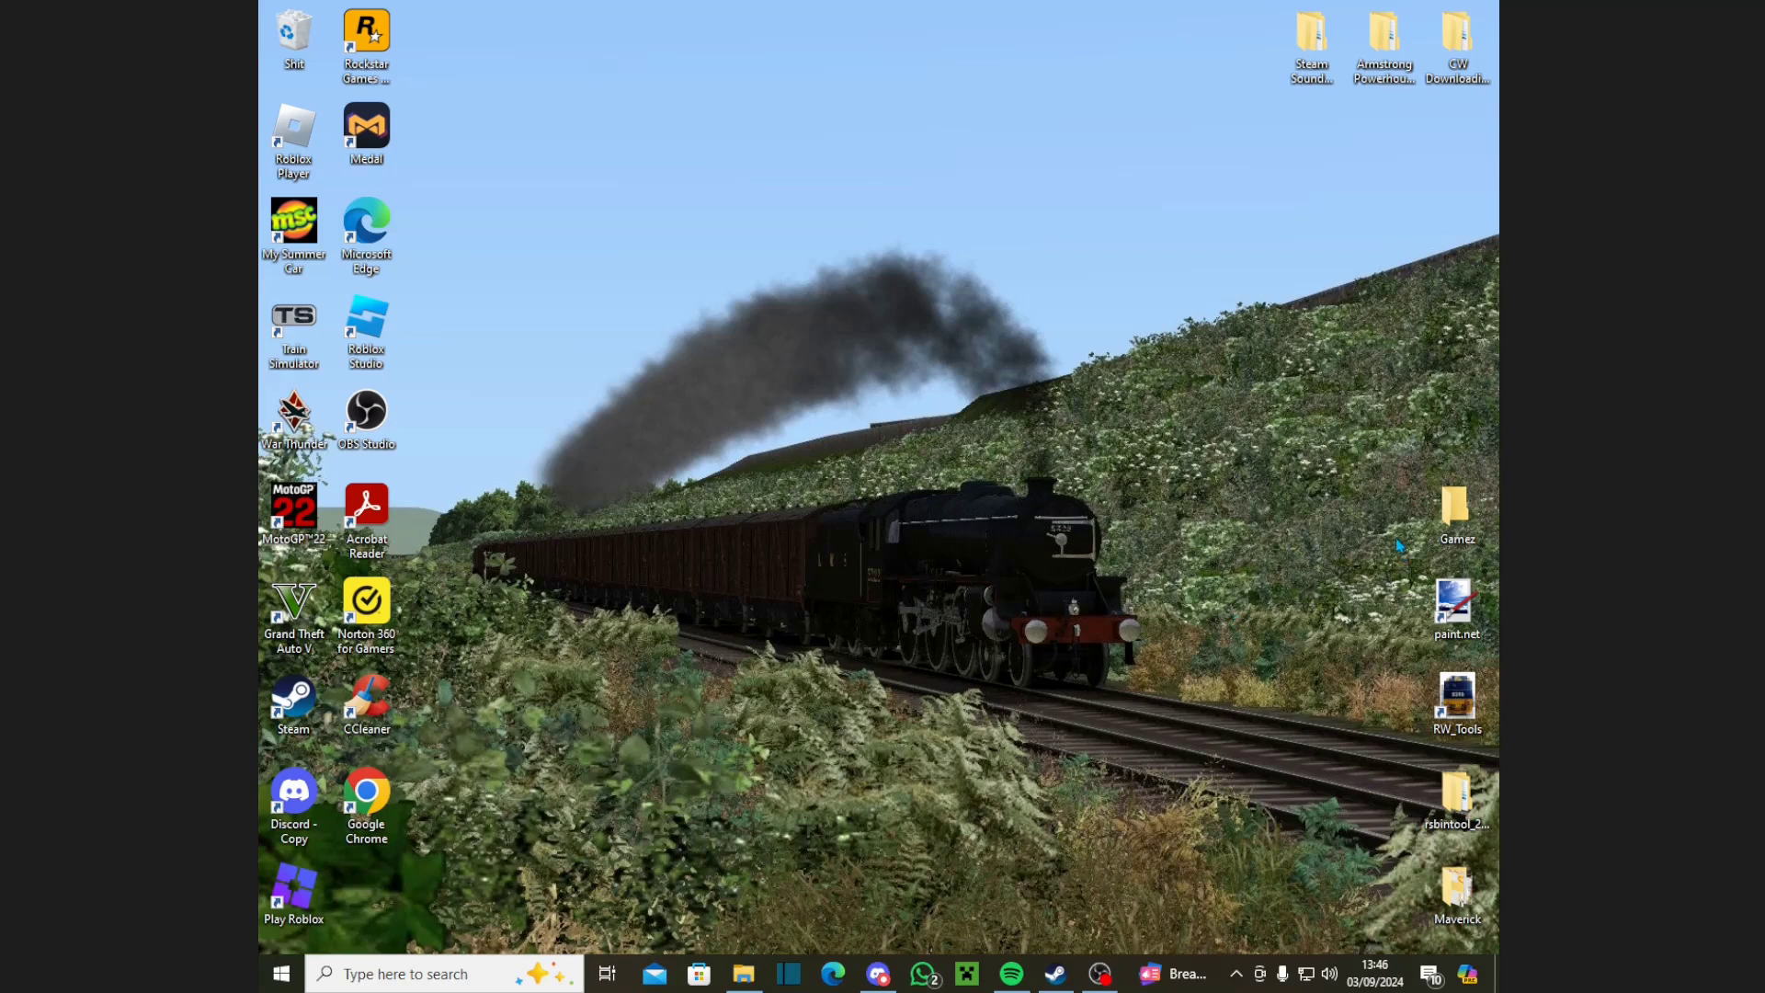
Step: Launch RSBinTool.exe from rsbintool_20130222\RSBinTool_20130222
double_click(1461, 781)
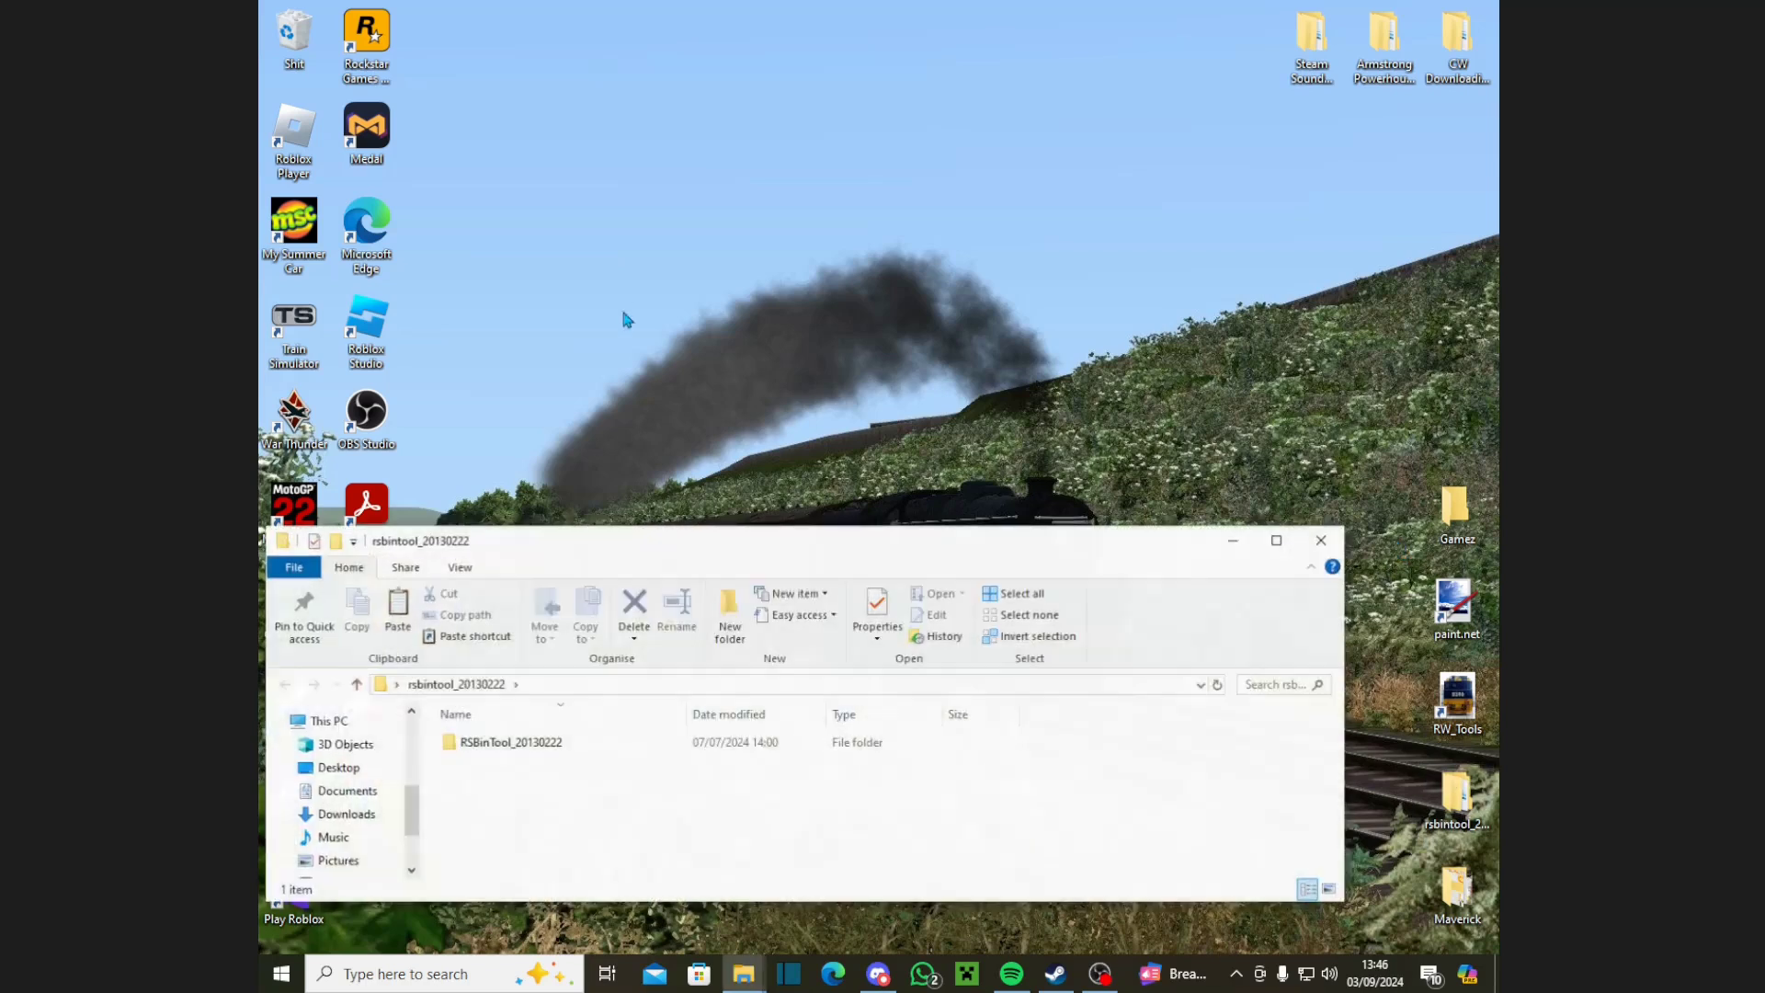
double_click(477, 743)
left_click(485, 825)
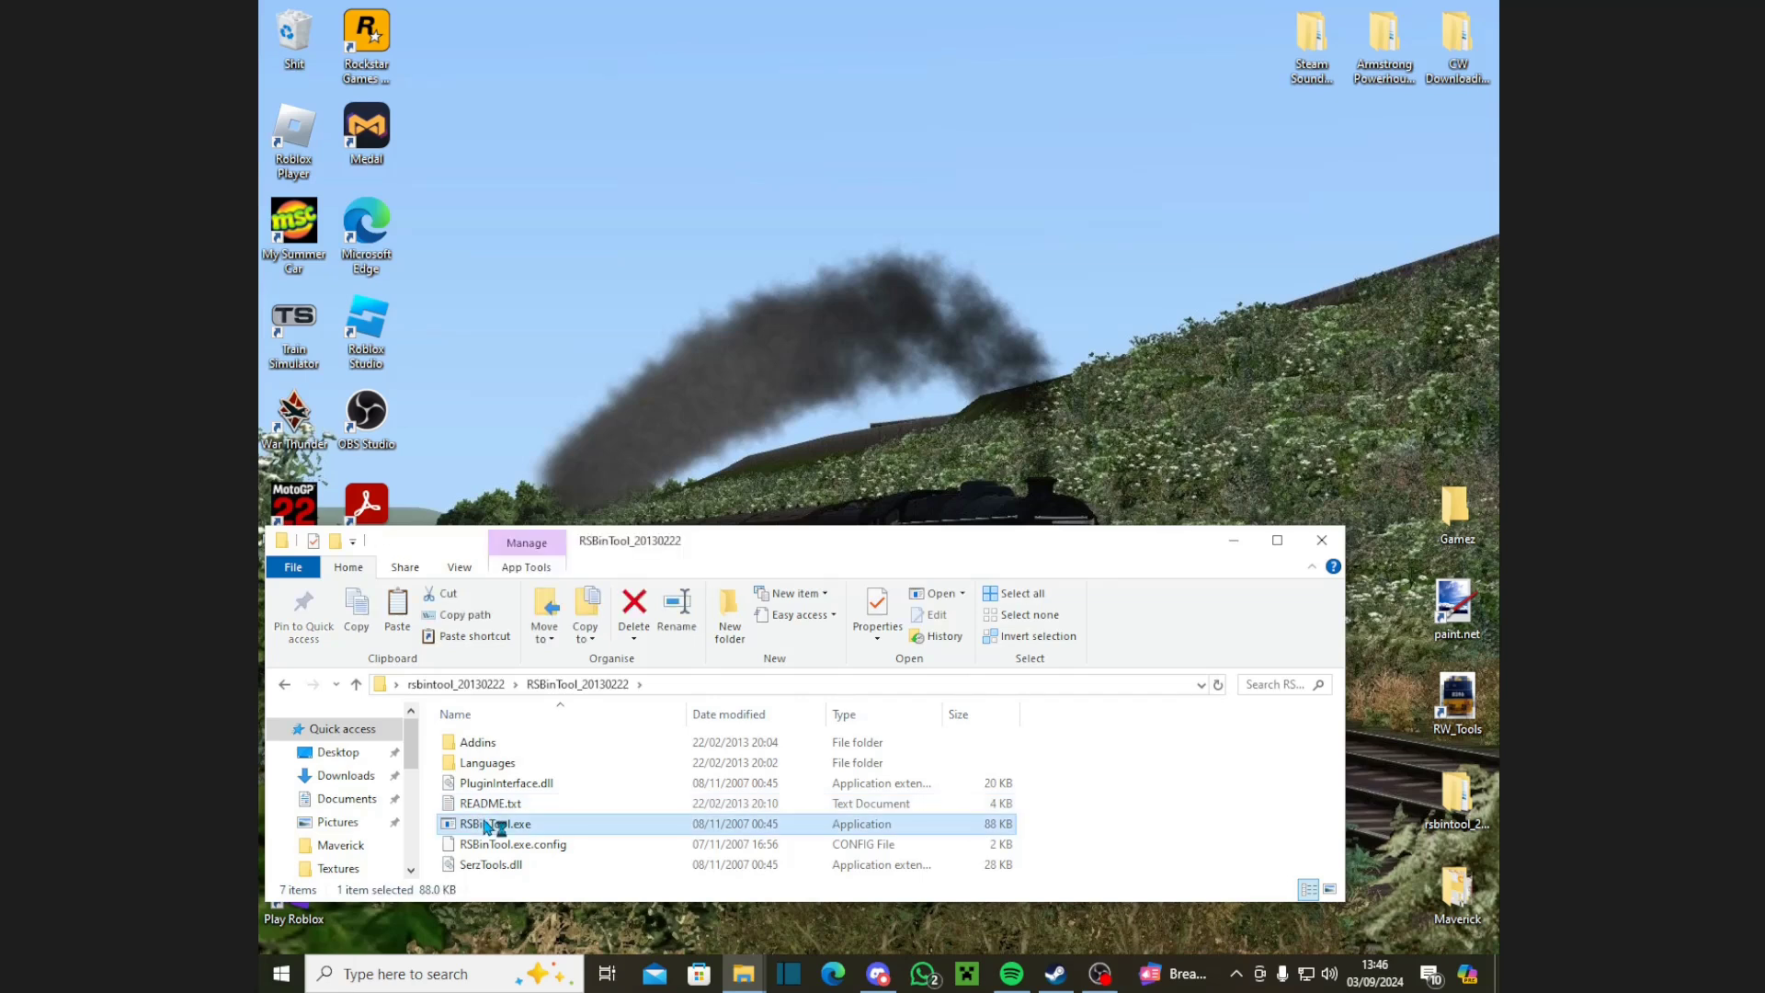
double_click(487, 825)
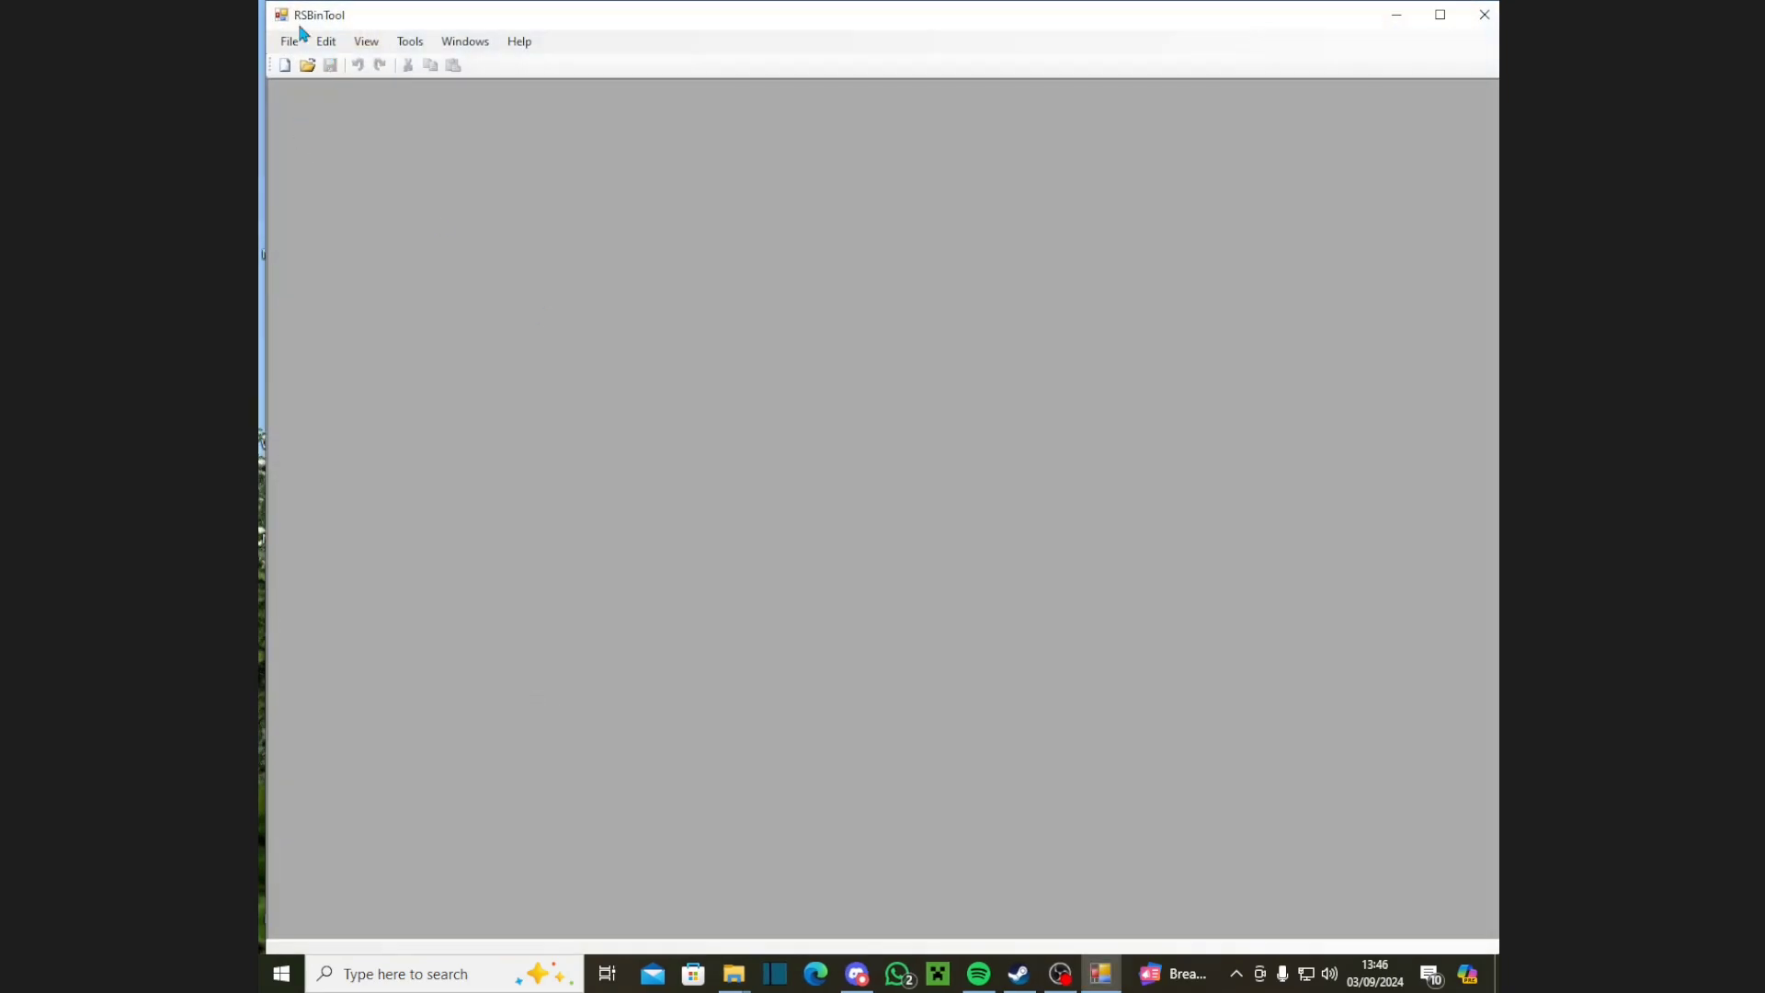
left_click(290, 41)
mouse_move(326, 85)
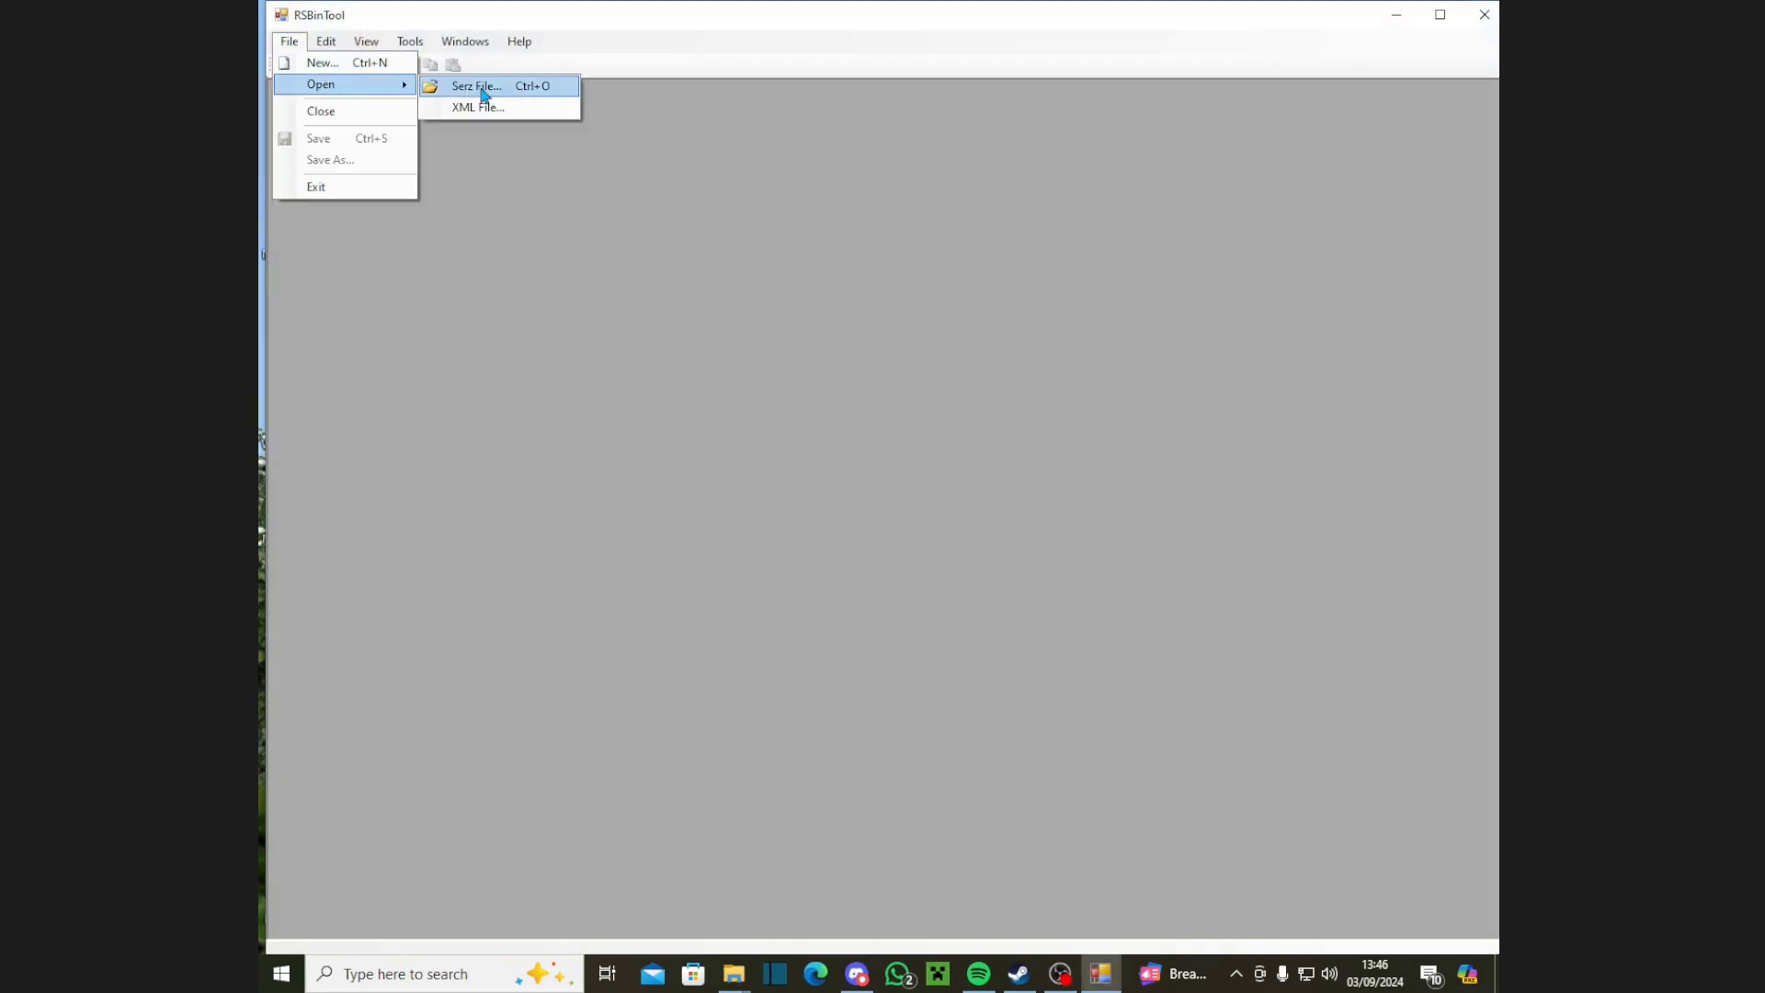
left_click(484, 91)
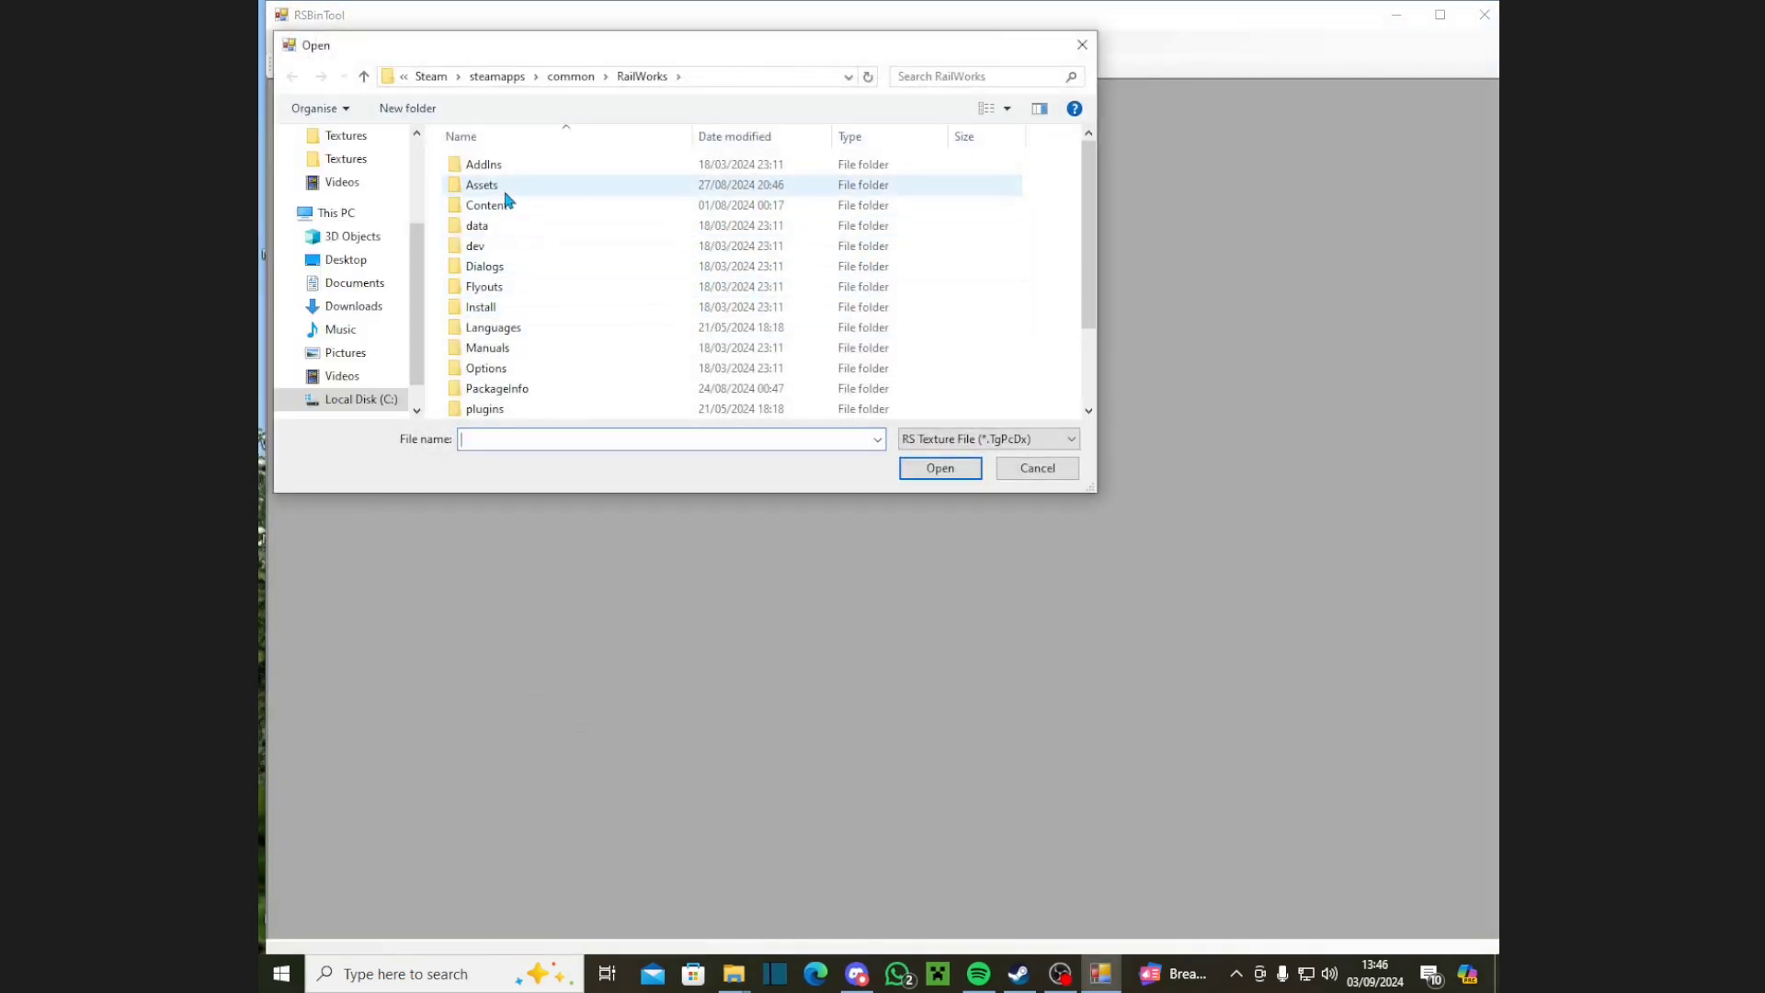
scroll(347, 161, "up", 2)
left_click(341, 296)
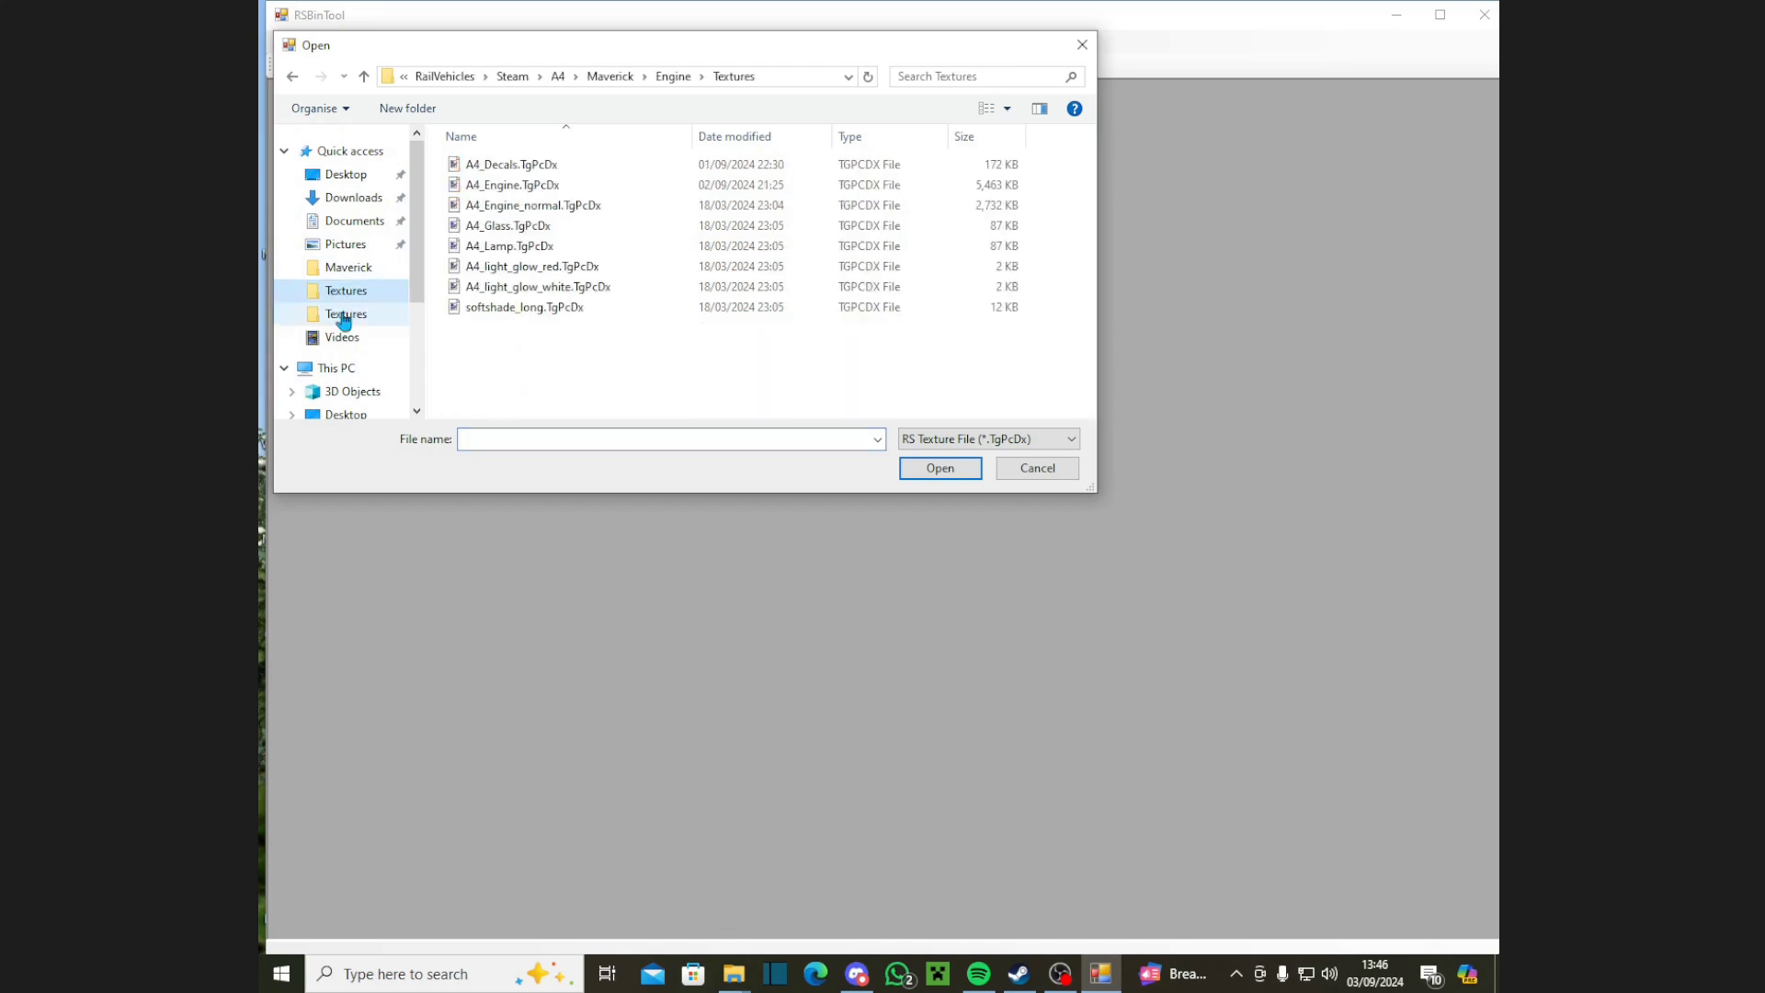
left_click(551, 79)
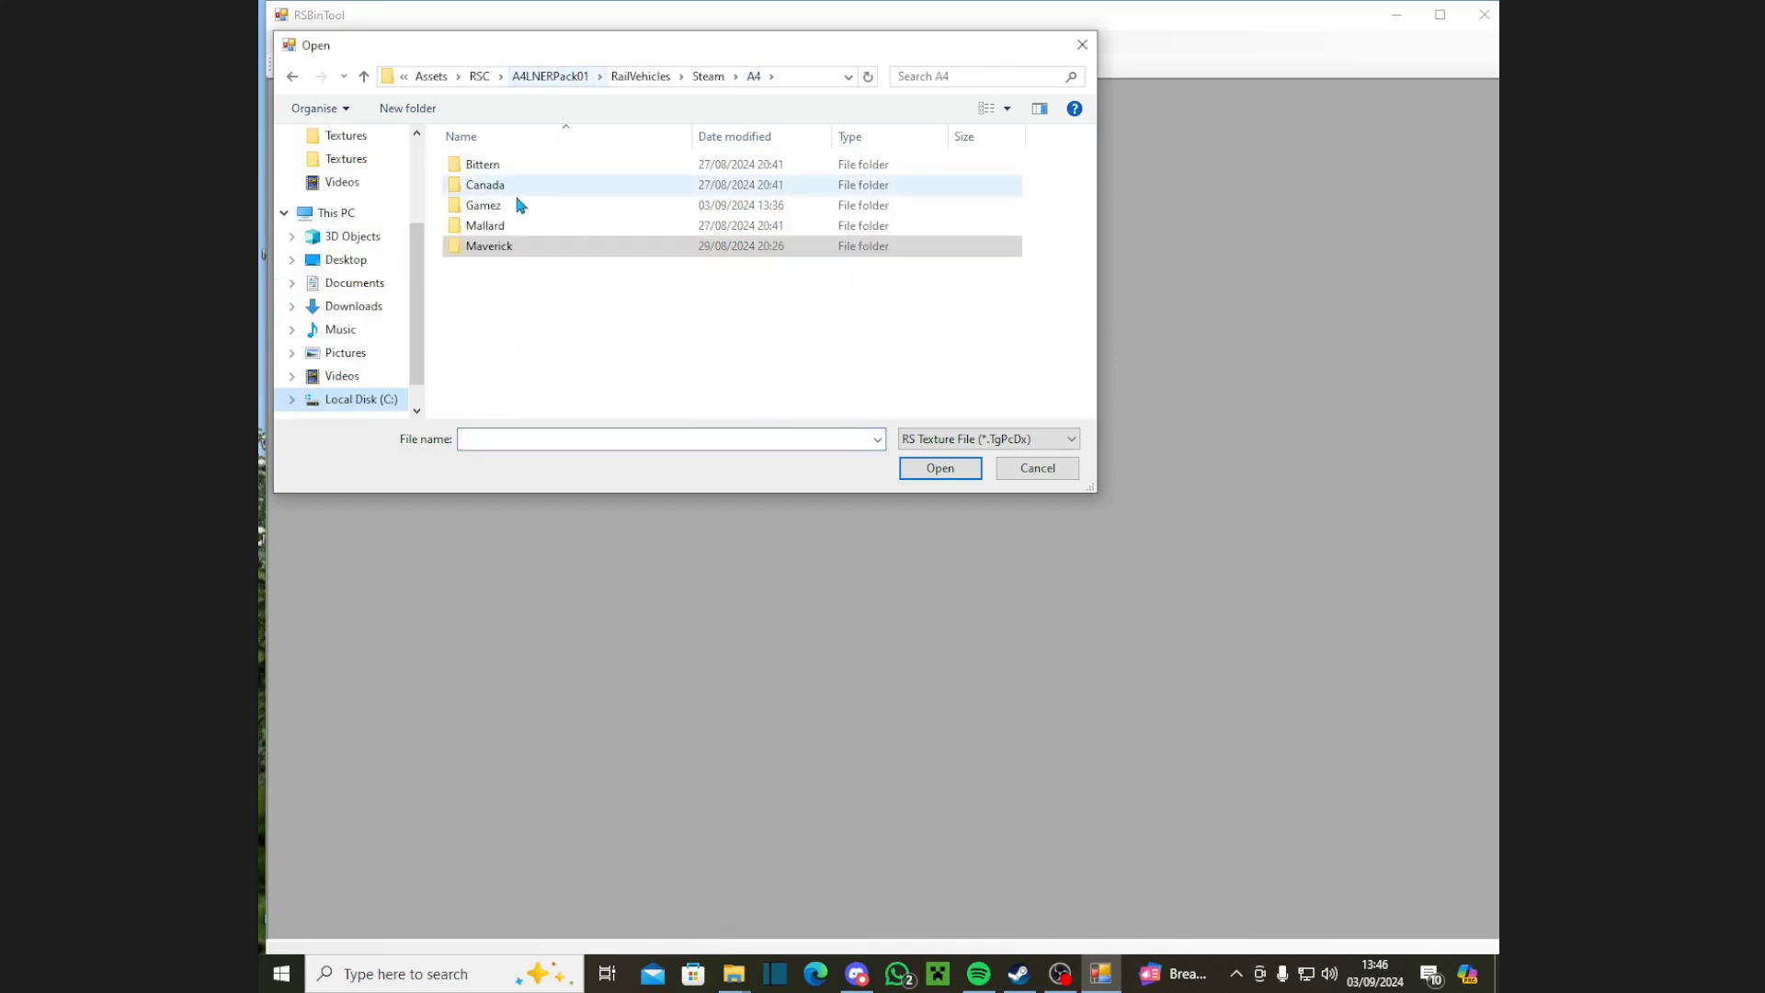
double_click(497, 206)
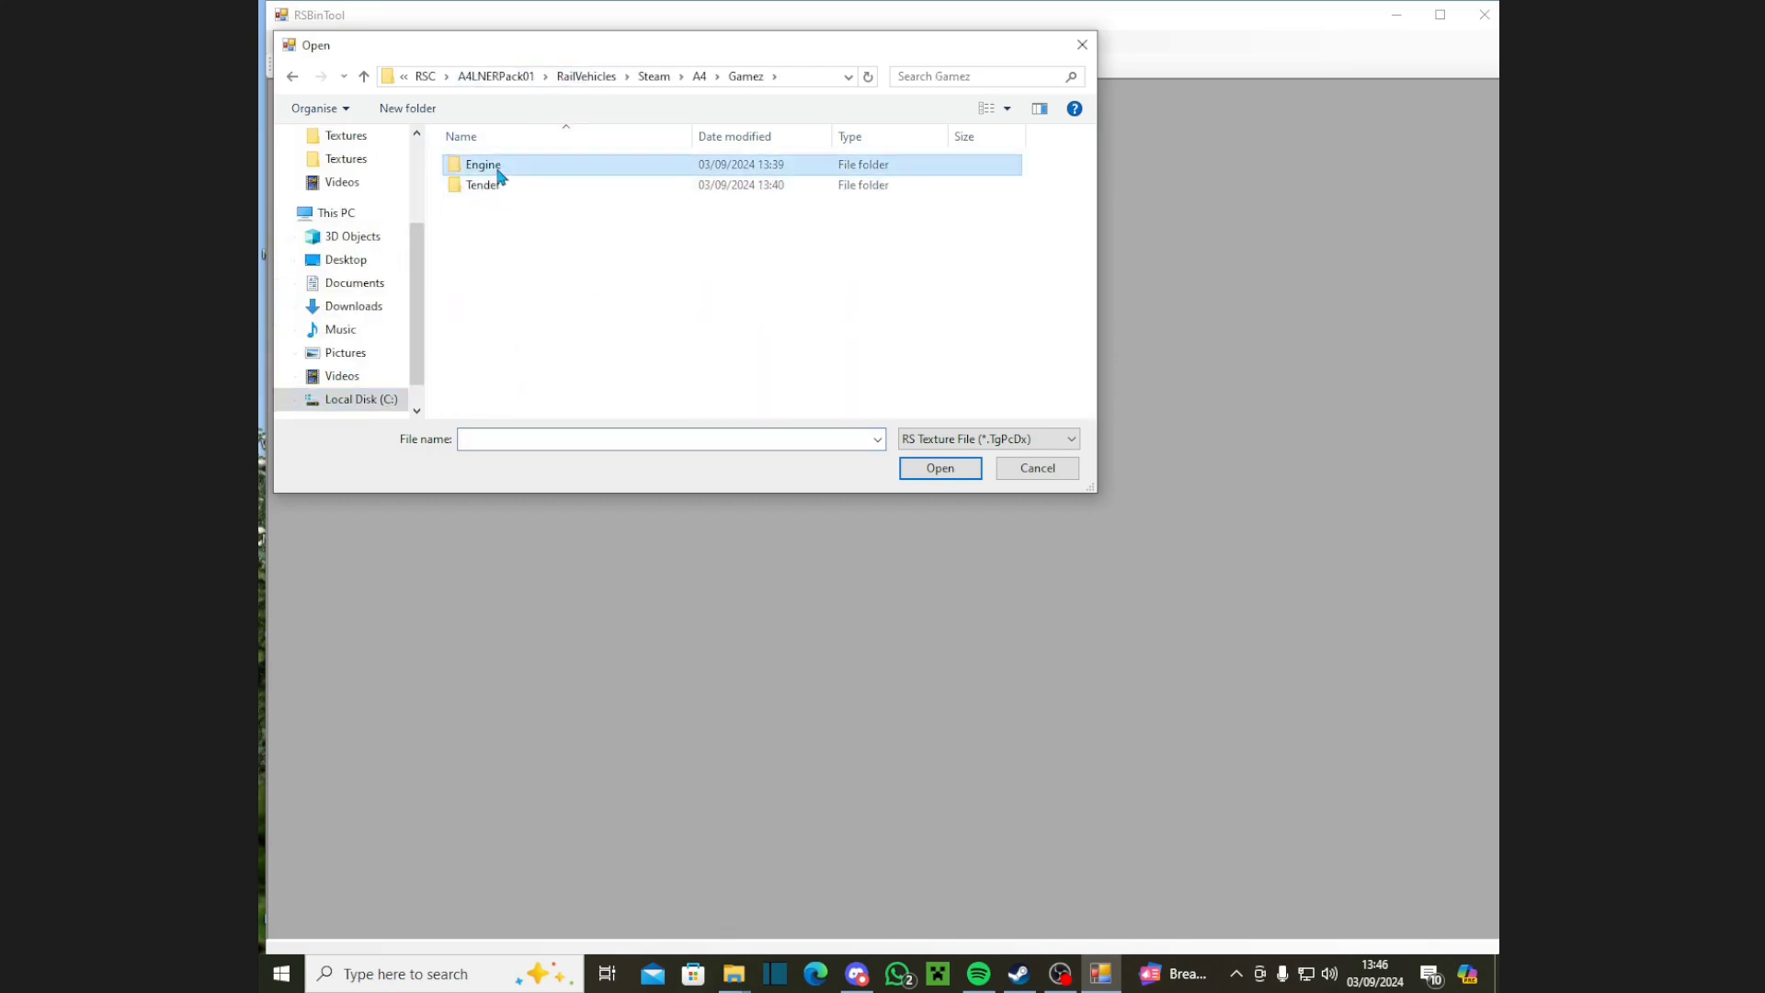
double_click(499, 167)
double_click(497, 188)
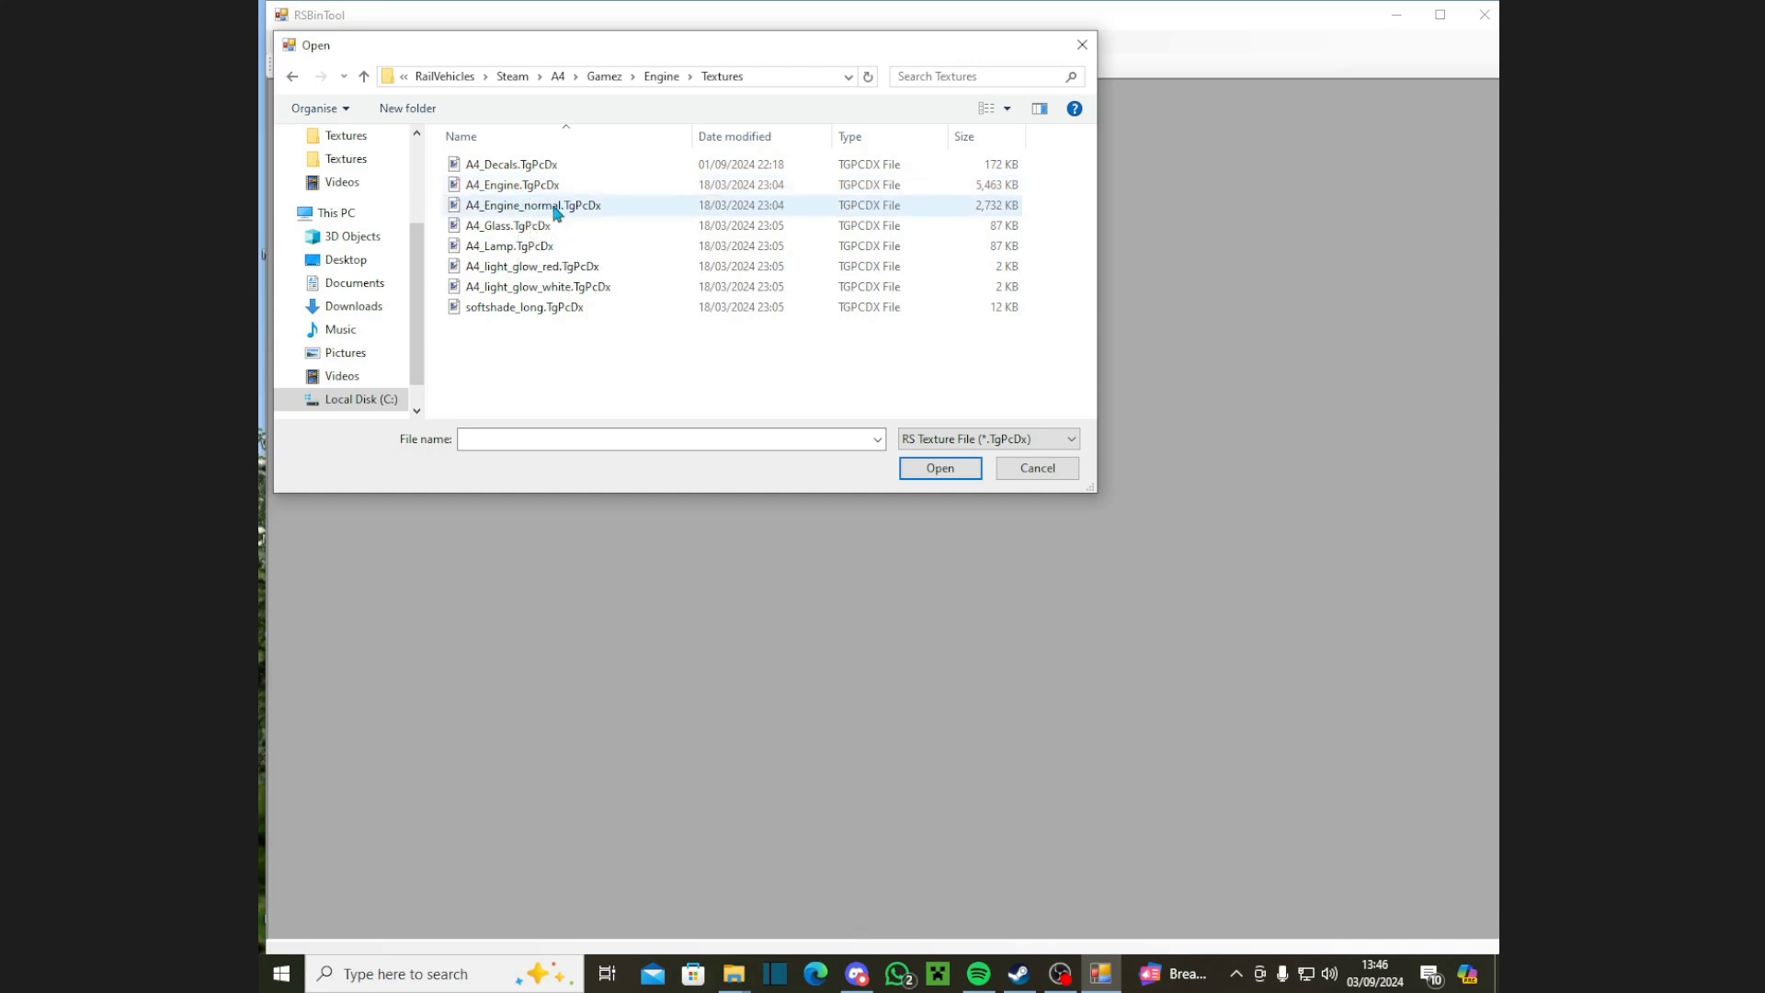
double_click(555, 206)
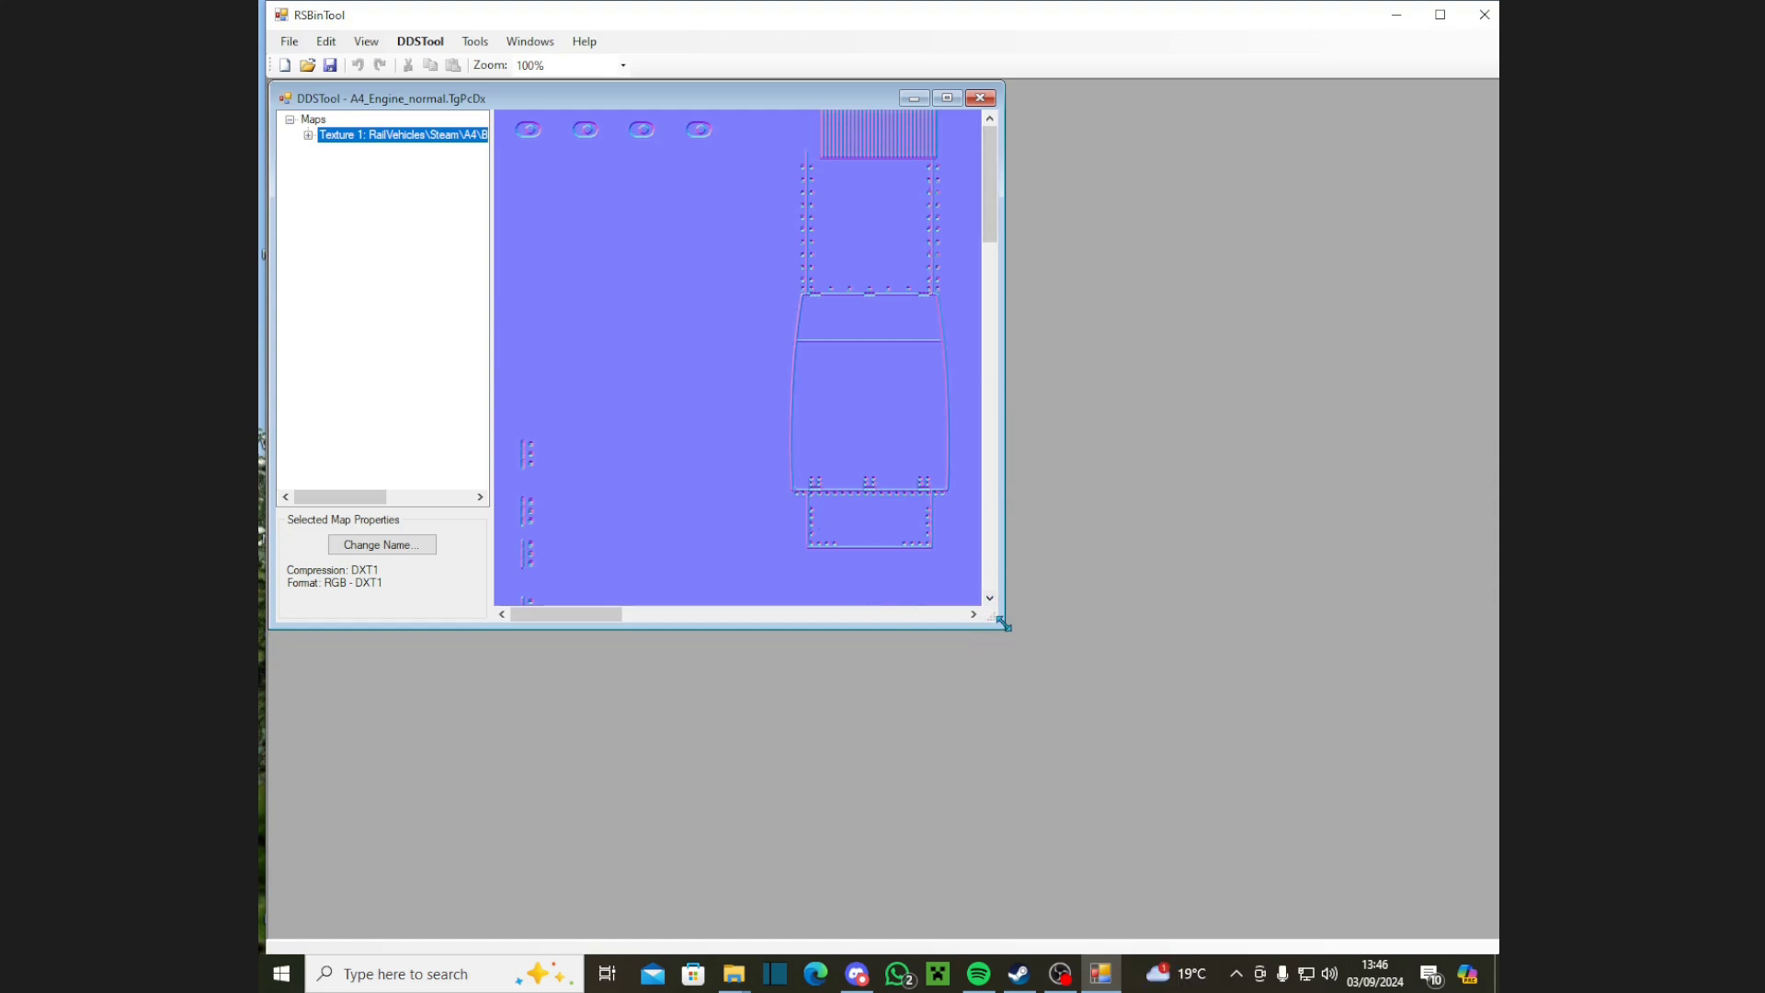
left_click_drag(1003, 624, 1466, 776)
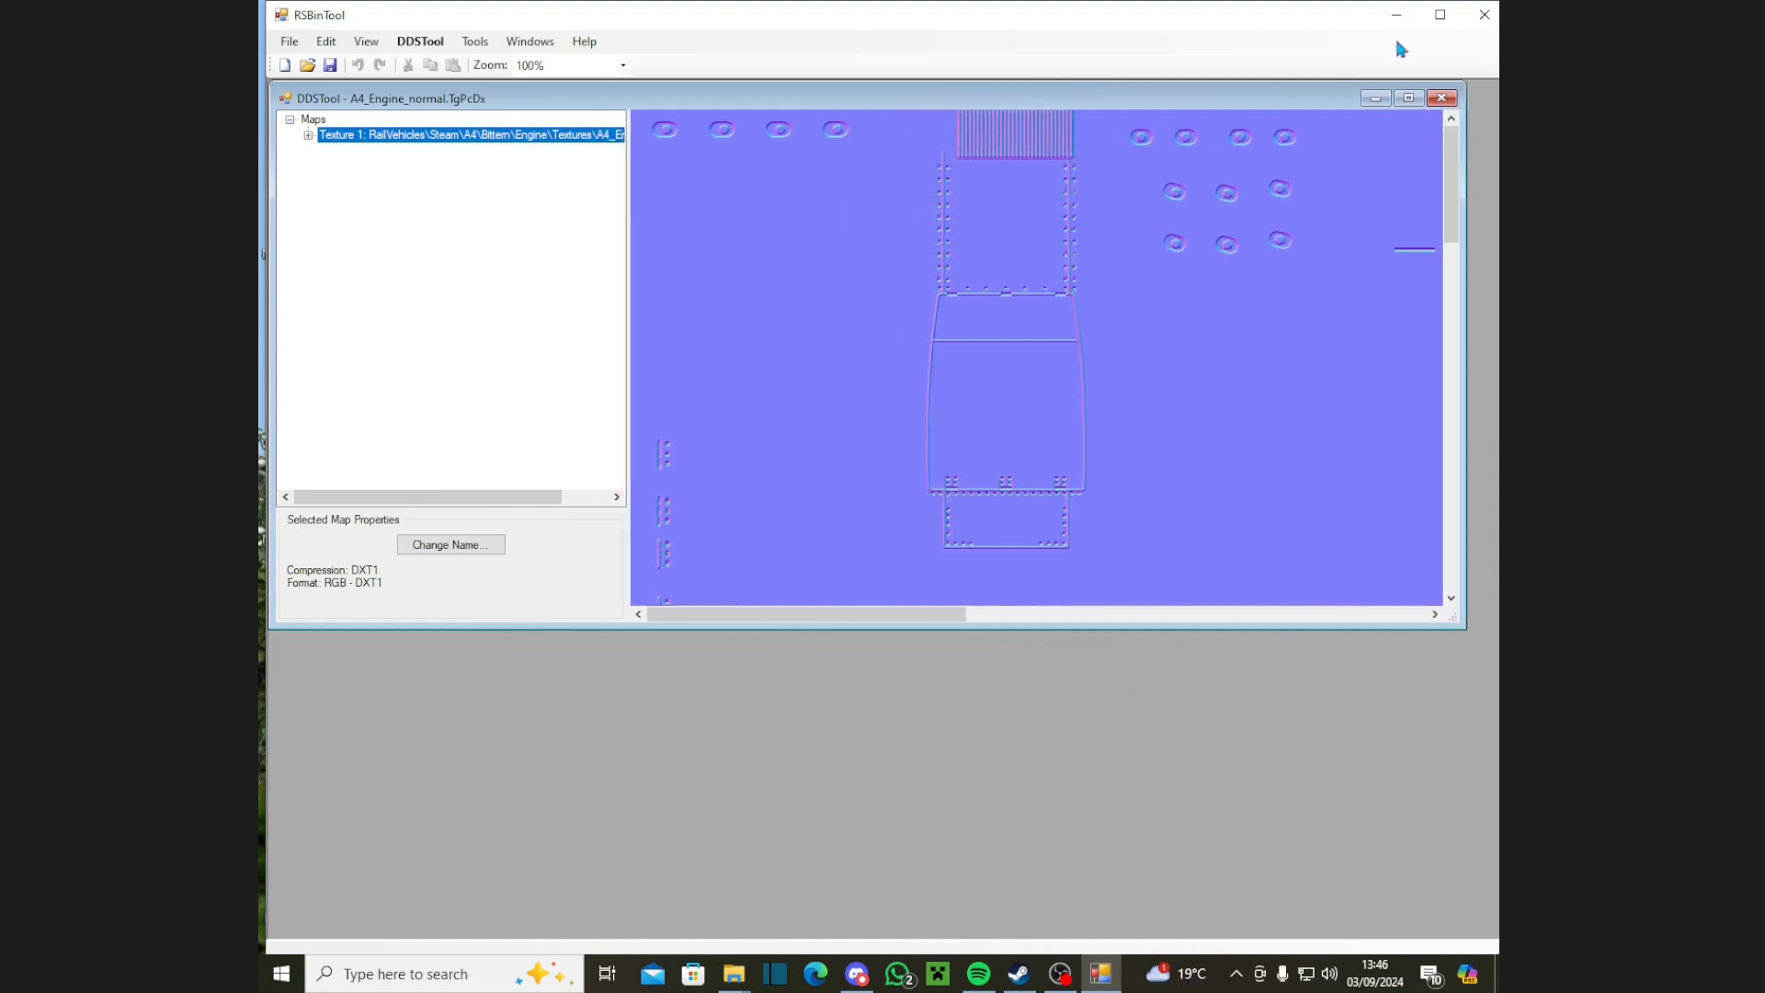
left_click(1409, 100)
scroll(1054, 770, "down", 6)
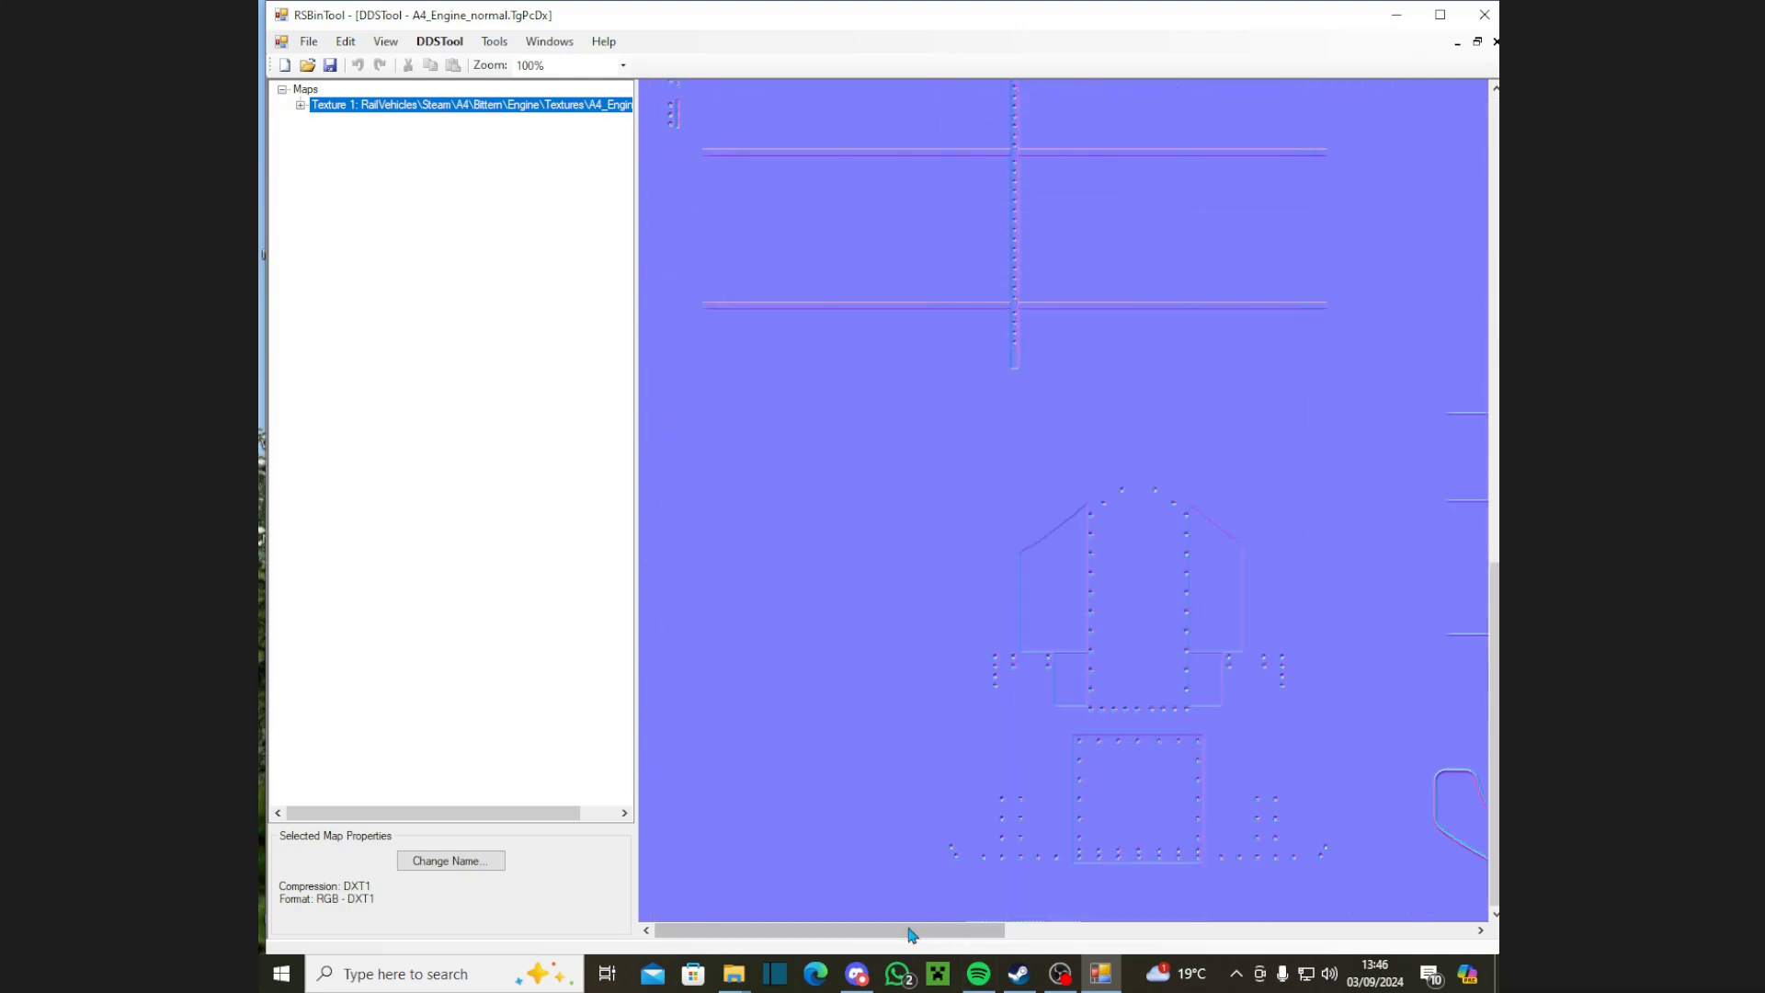
left_click_drag(956, 930, 856, 931)
scroll(1134, 828, "up", 6)
scroll(1259, 726, "up", 1)
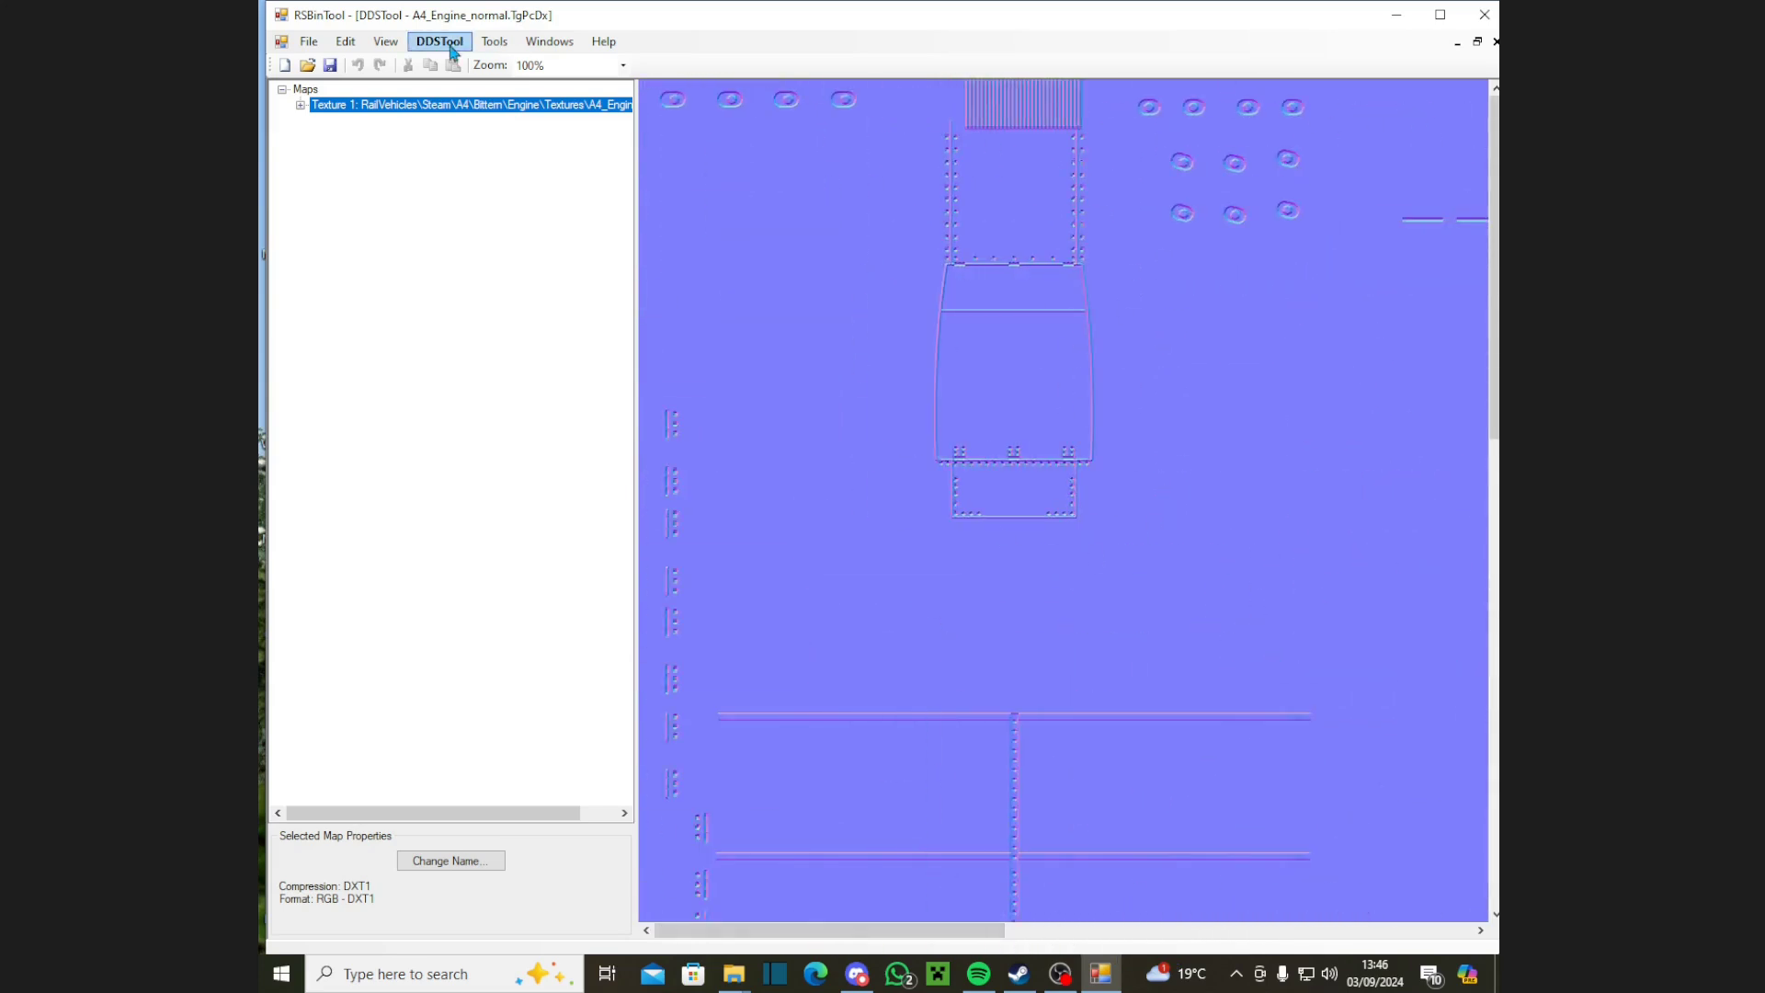
left_click(1477, 41)
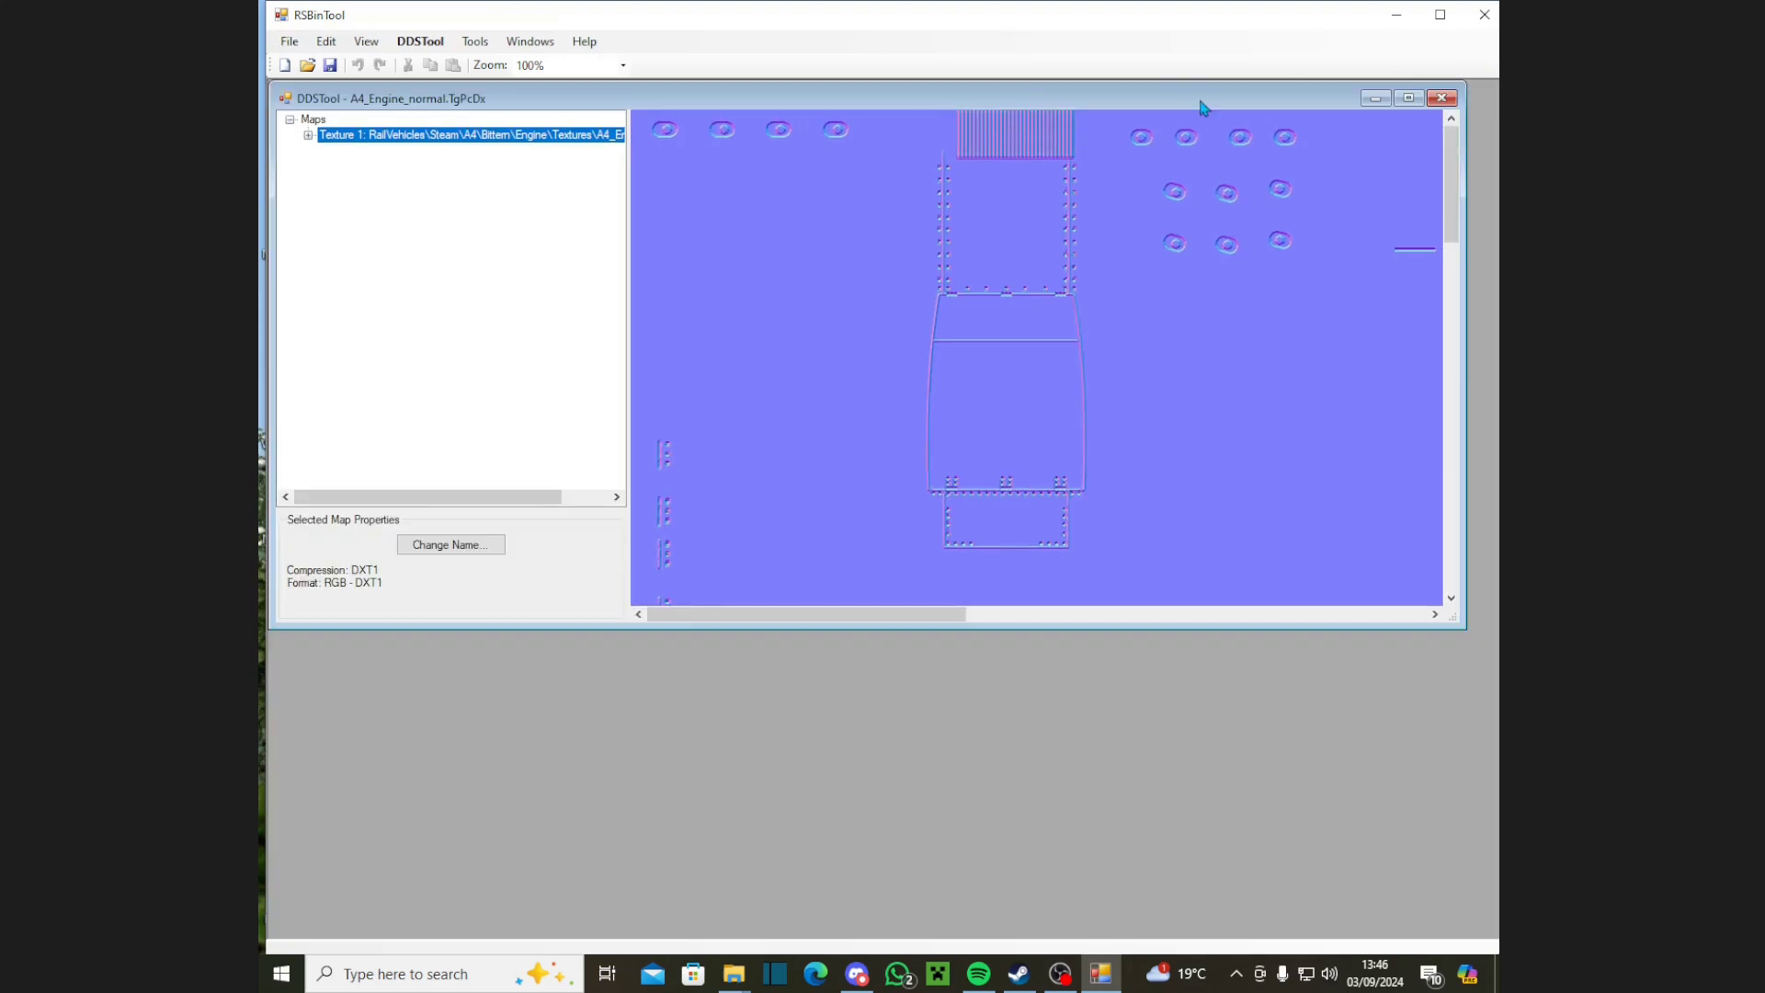
left_click(1441, 97)
left_click(297, 47)
Step: Open the A4_Engine.TgPcDx texture in RSBinTool
mouse_move(308, 84)
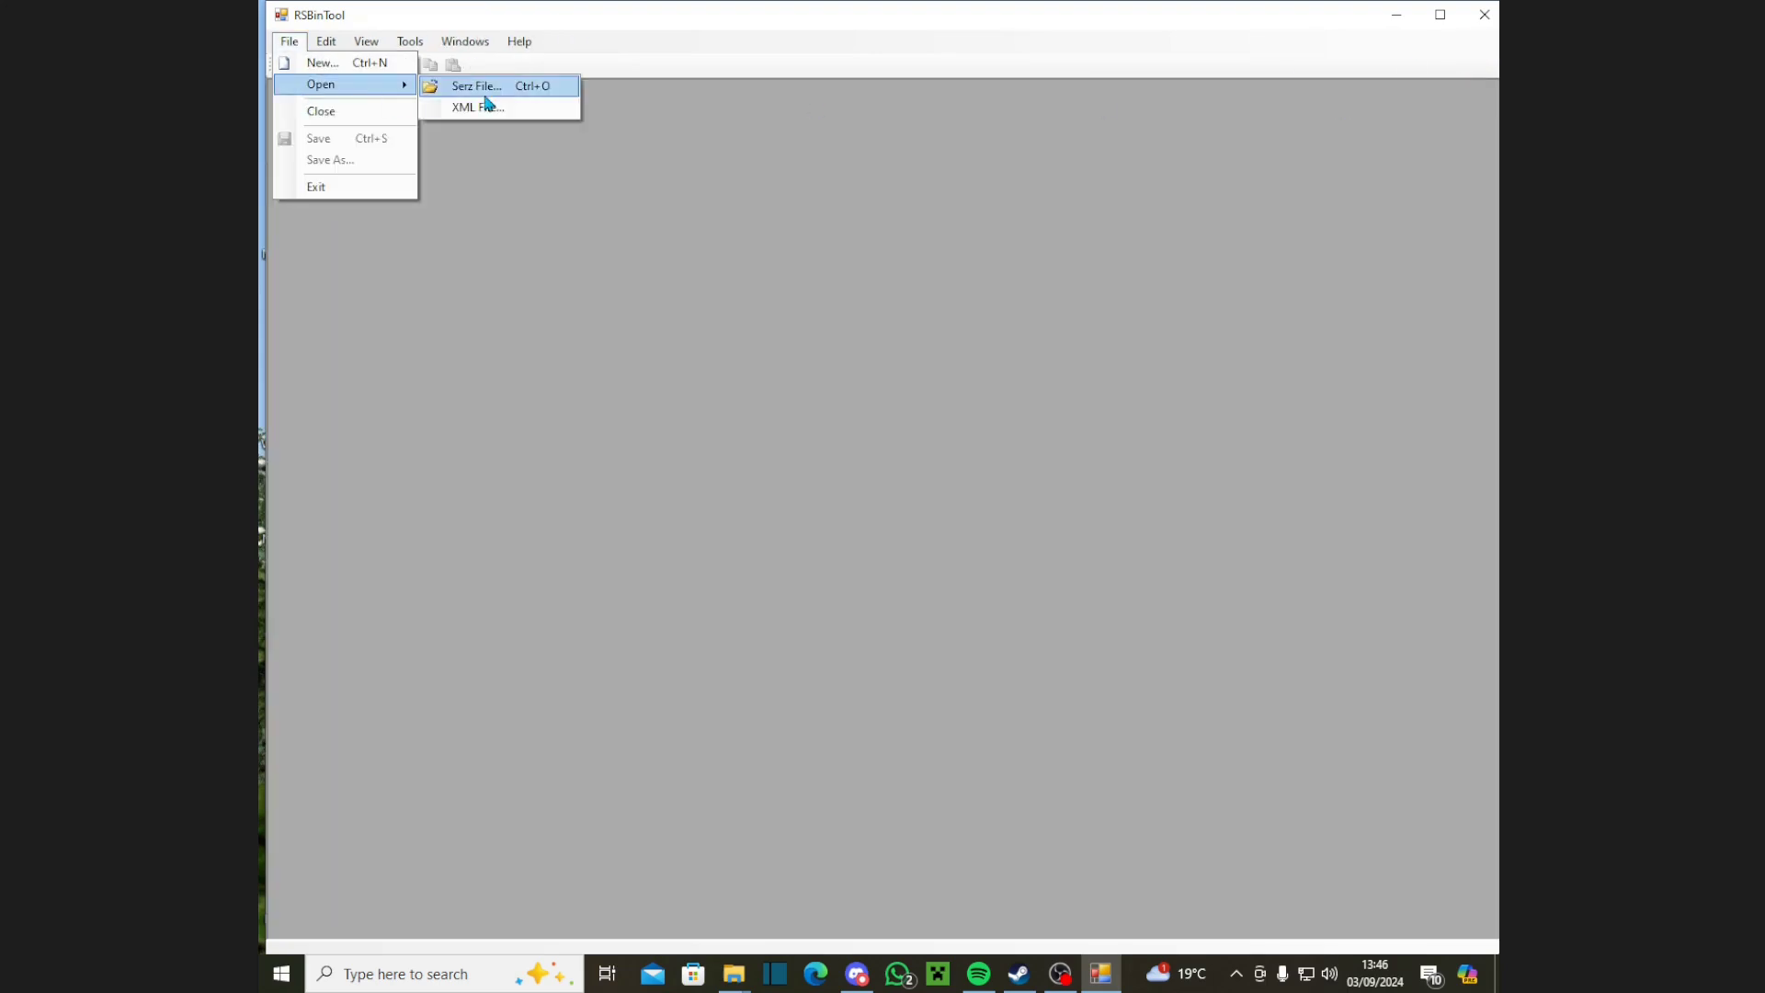
left_click(484, 102)
double_click(524, 184)
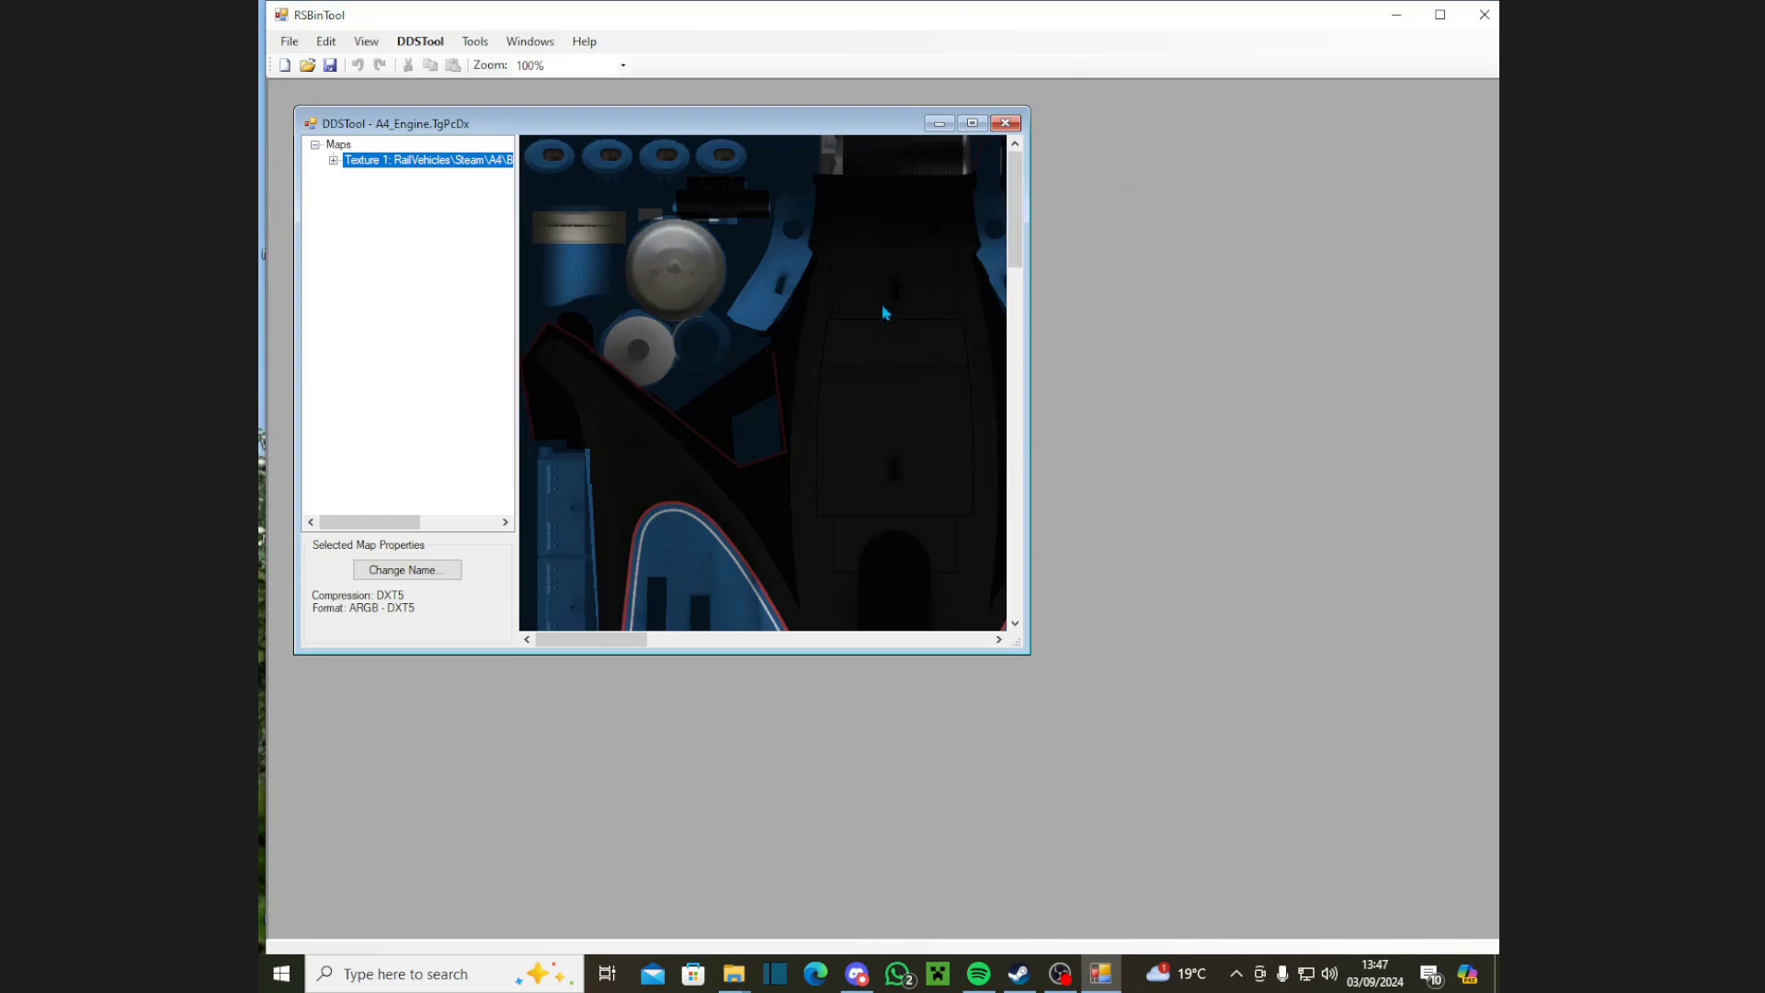
scroll(781, 382, "down", 10)
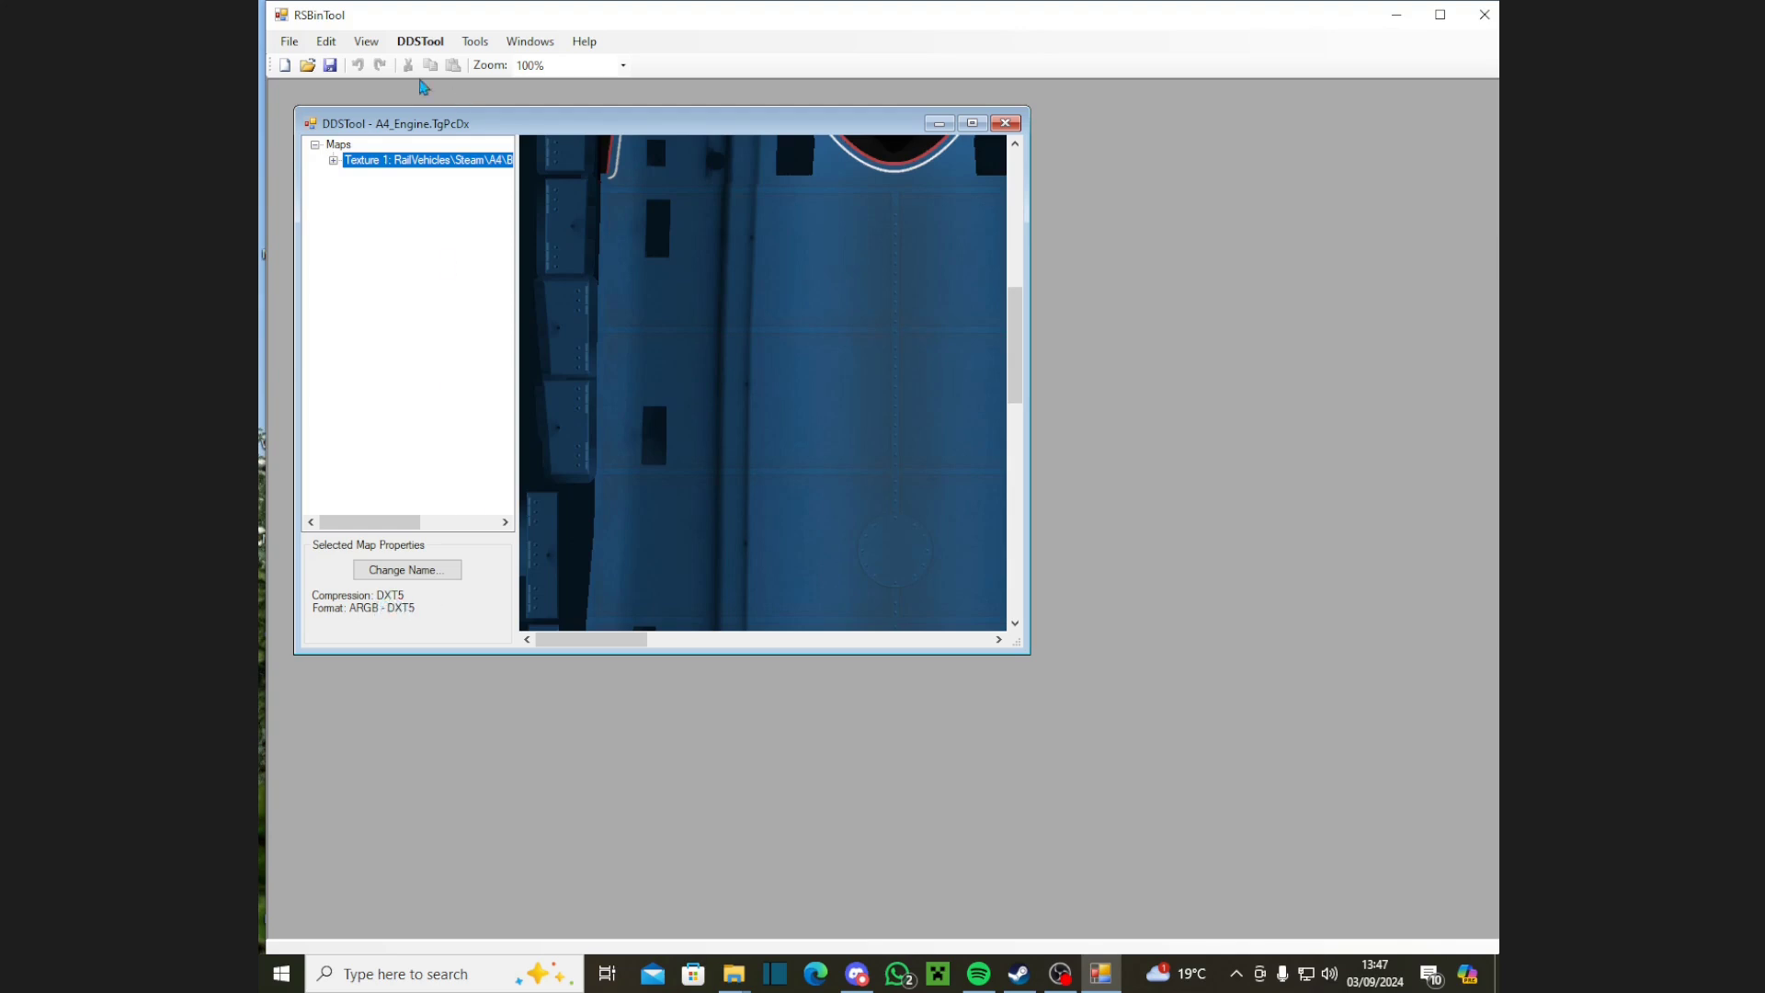
Step: Start a DDS export and set the save location to the Desktop's Gamez folder
left_click(420, 42)
left_click(464, 60)
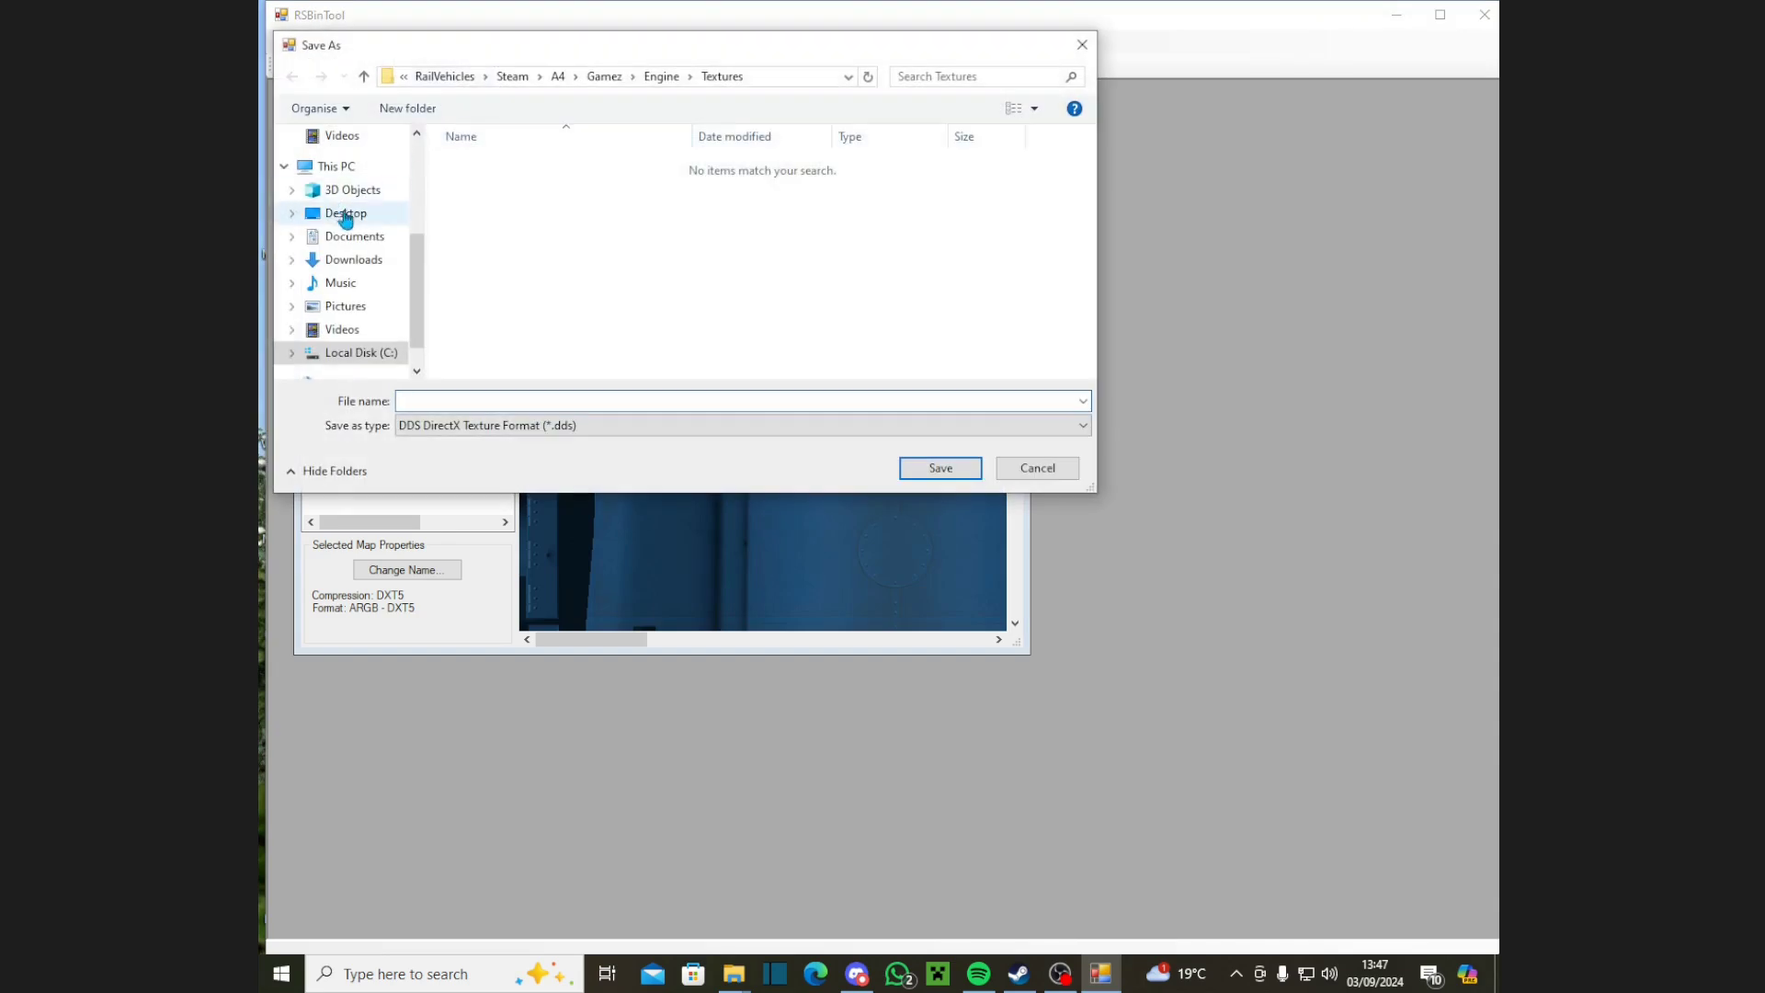
scroll(377, 257, "up", 4)
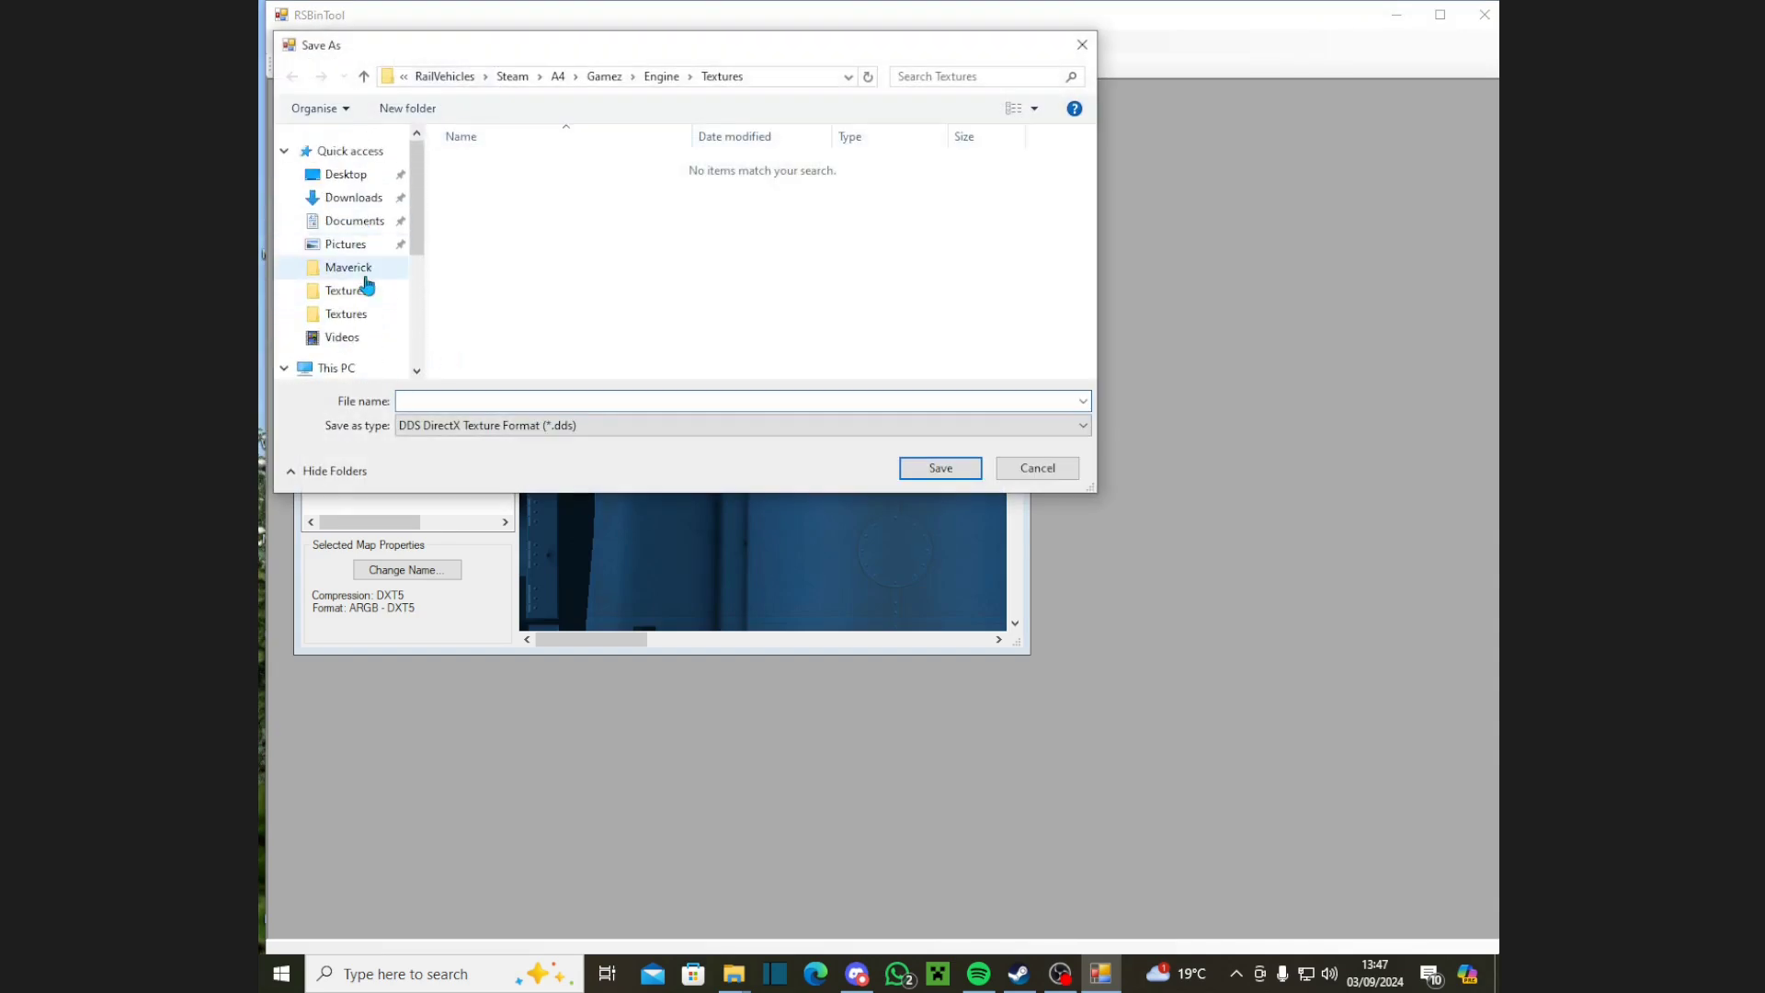
scroll(367, 285, "down", 1)
left_click(345, 352)
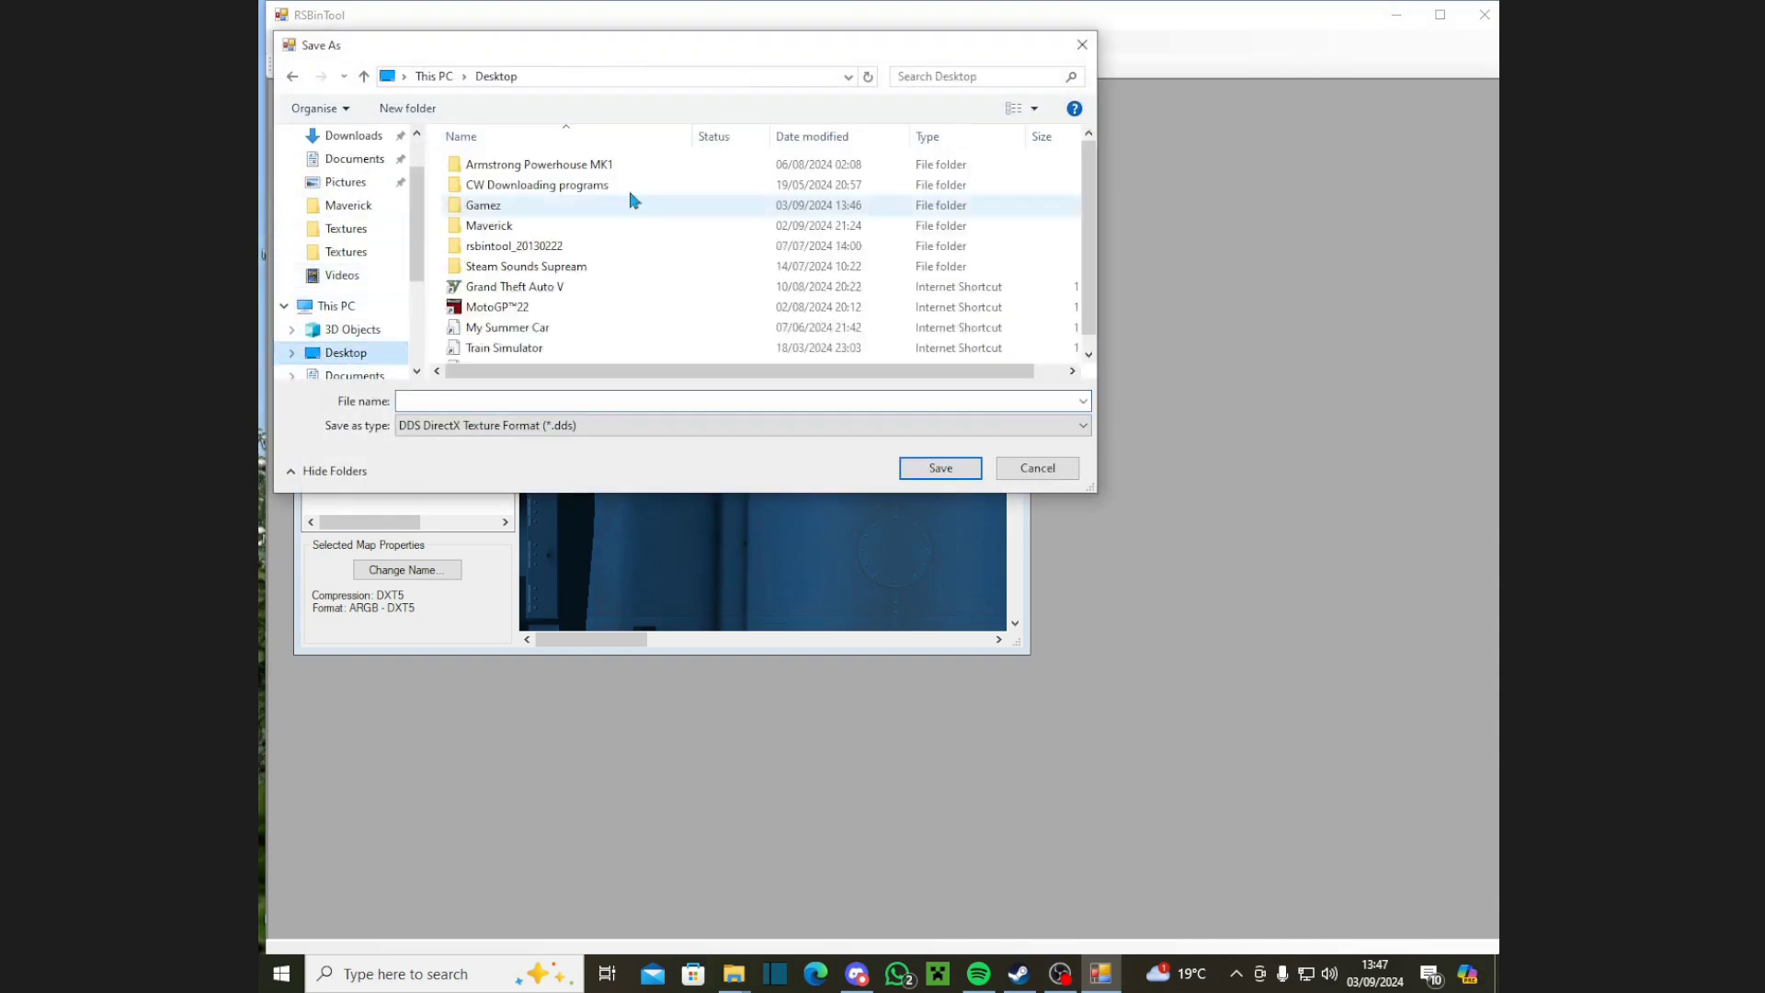
left_click_drag(706, 59, 721, 277)
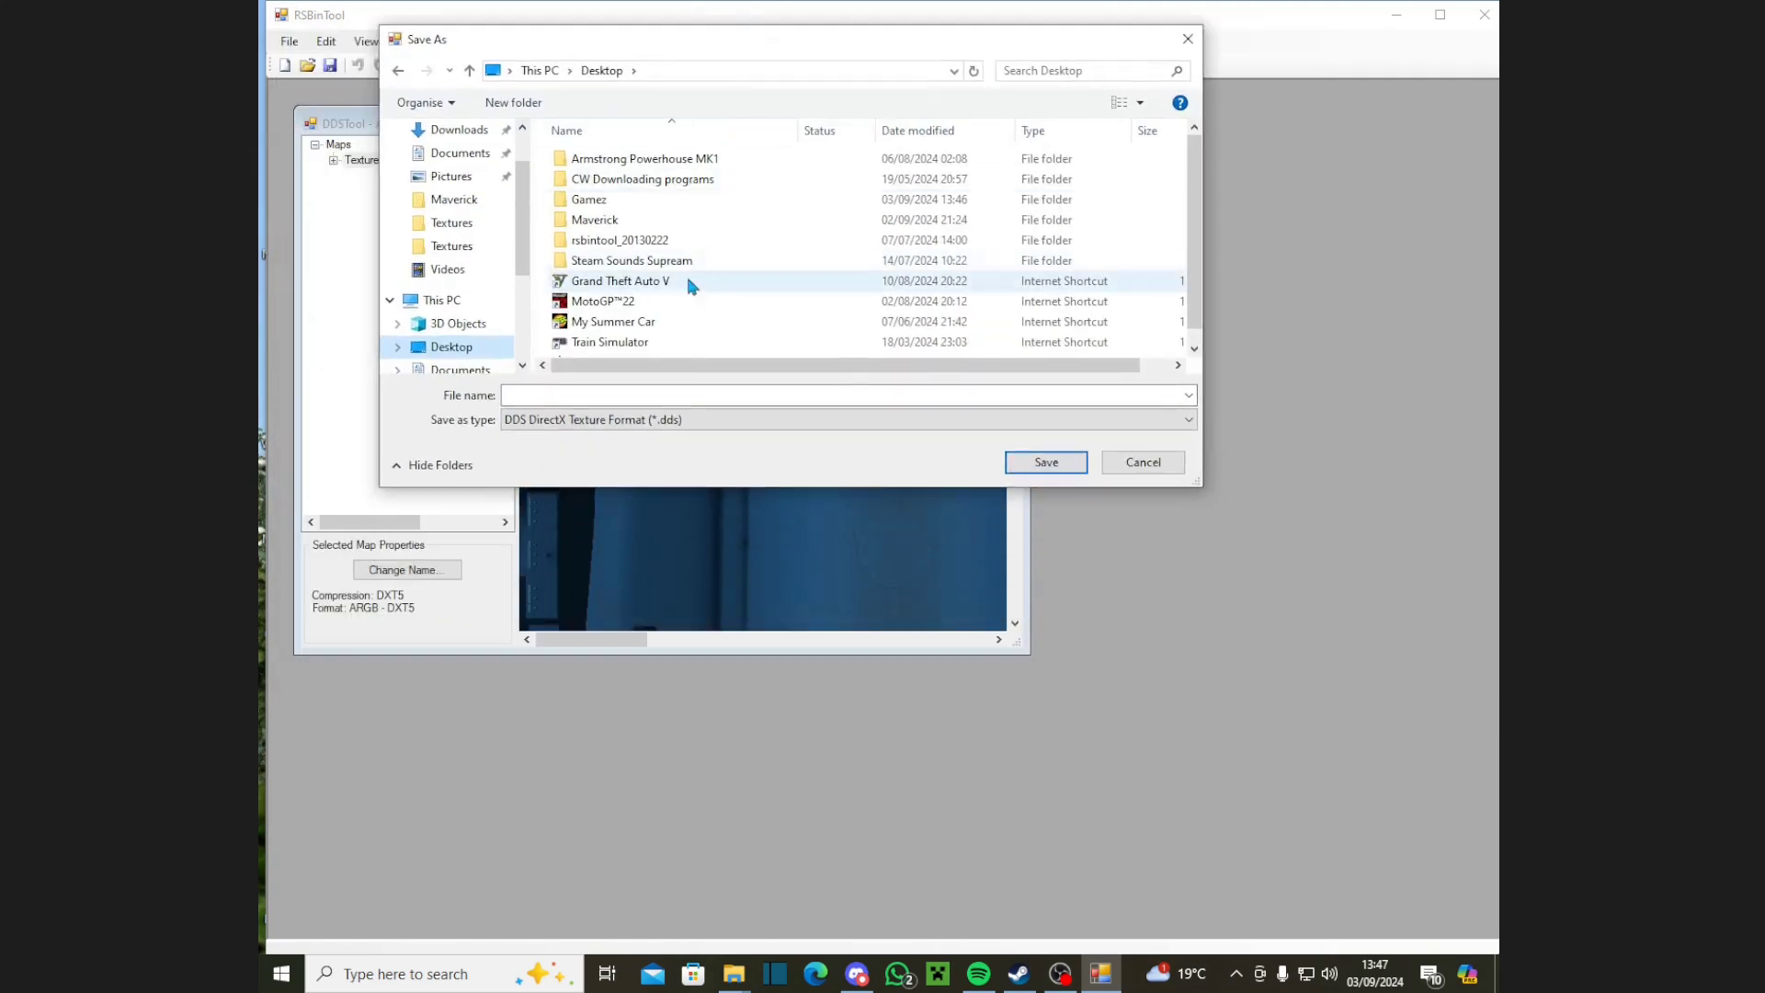
left_click(593, 220)
double_click(600, 201)
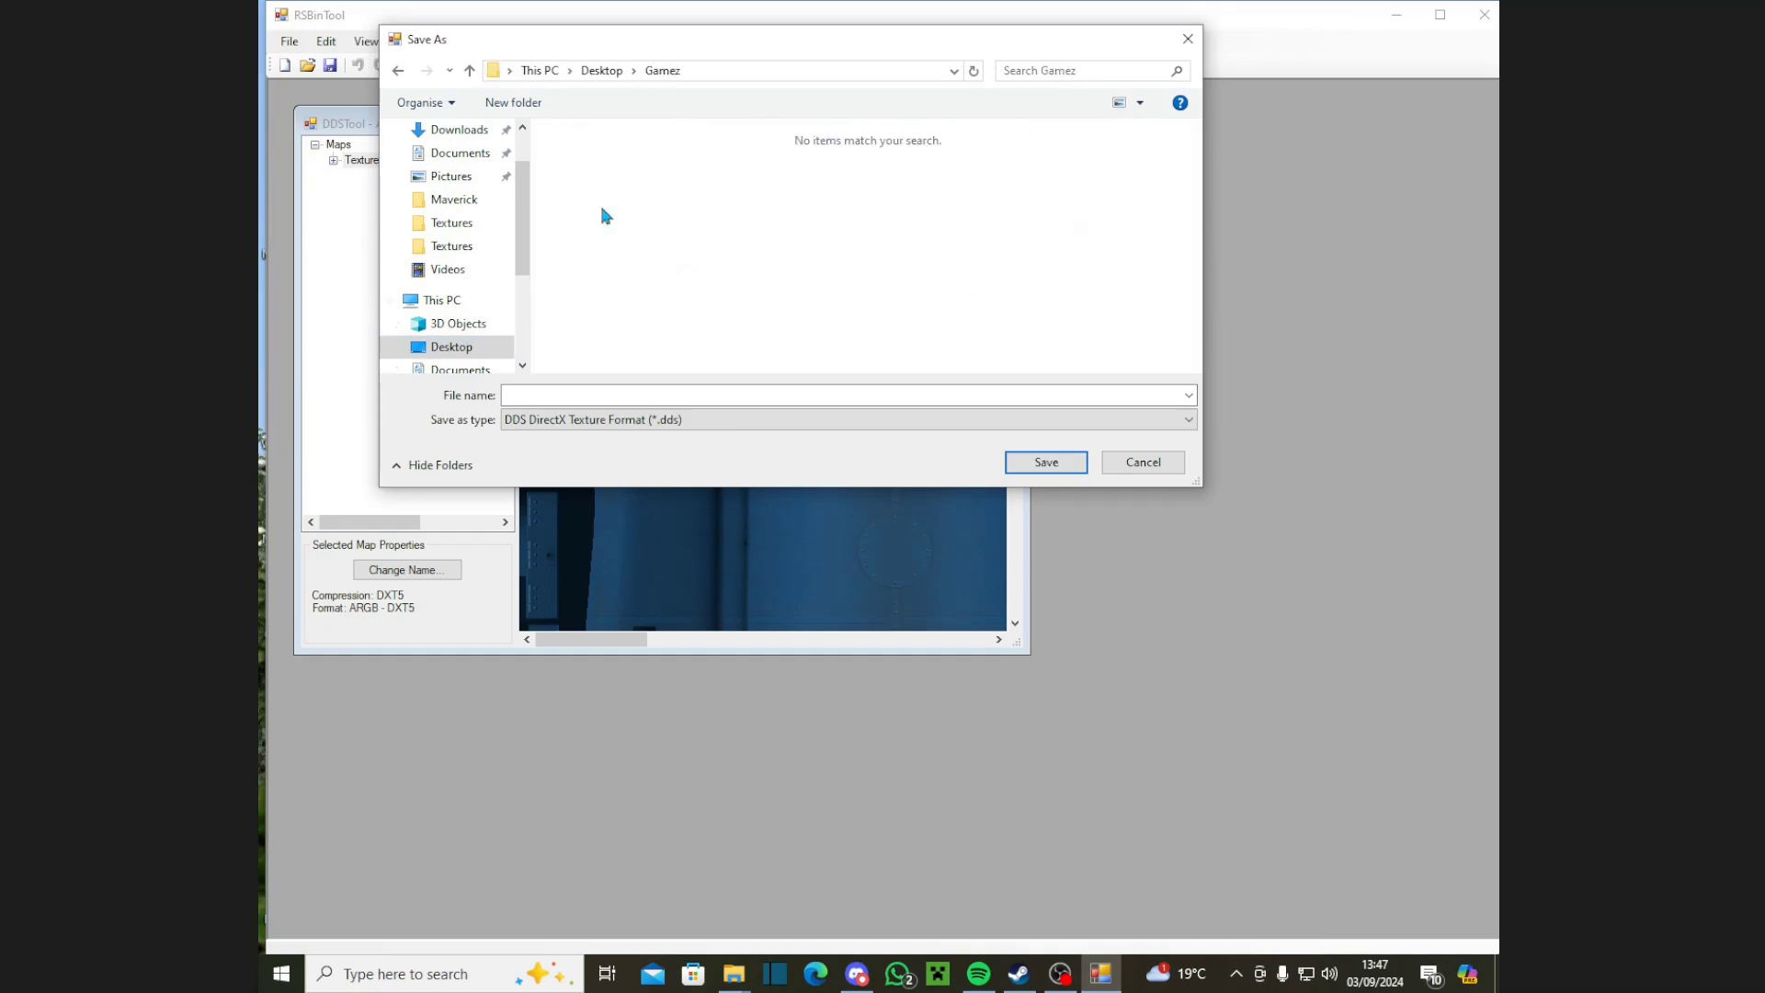
Step: Save the export as Main, dismiss the success message and minimise RSBinTool
left_click(623, 389)
type("Main")
key("Return")
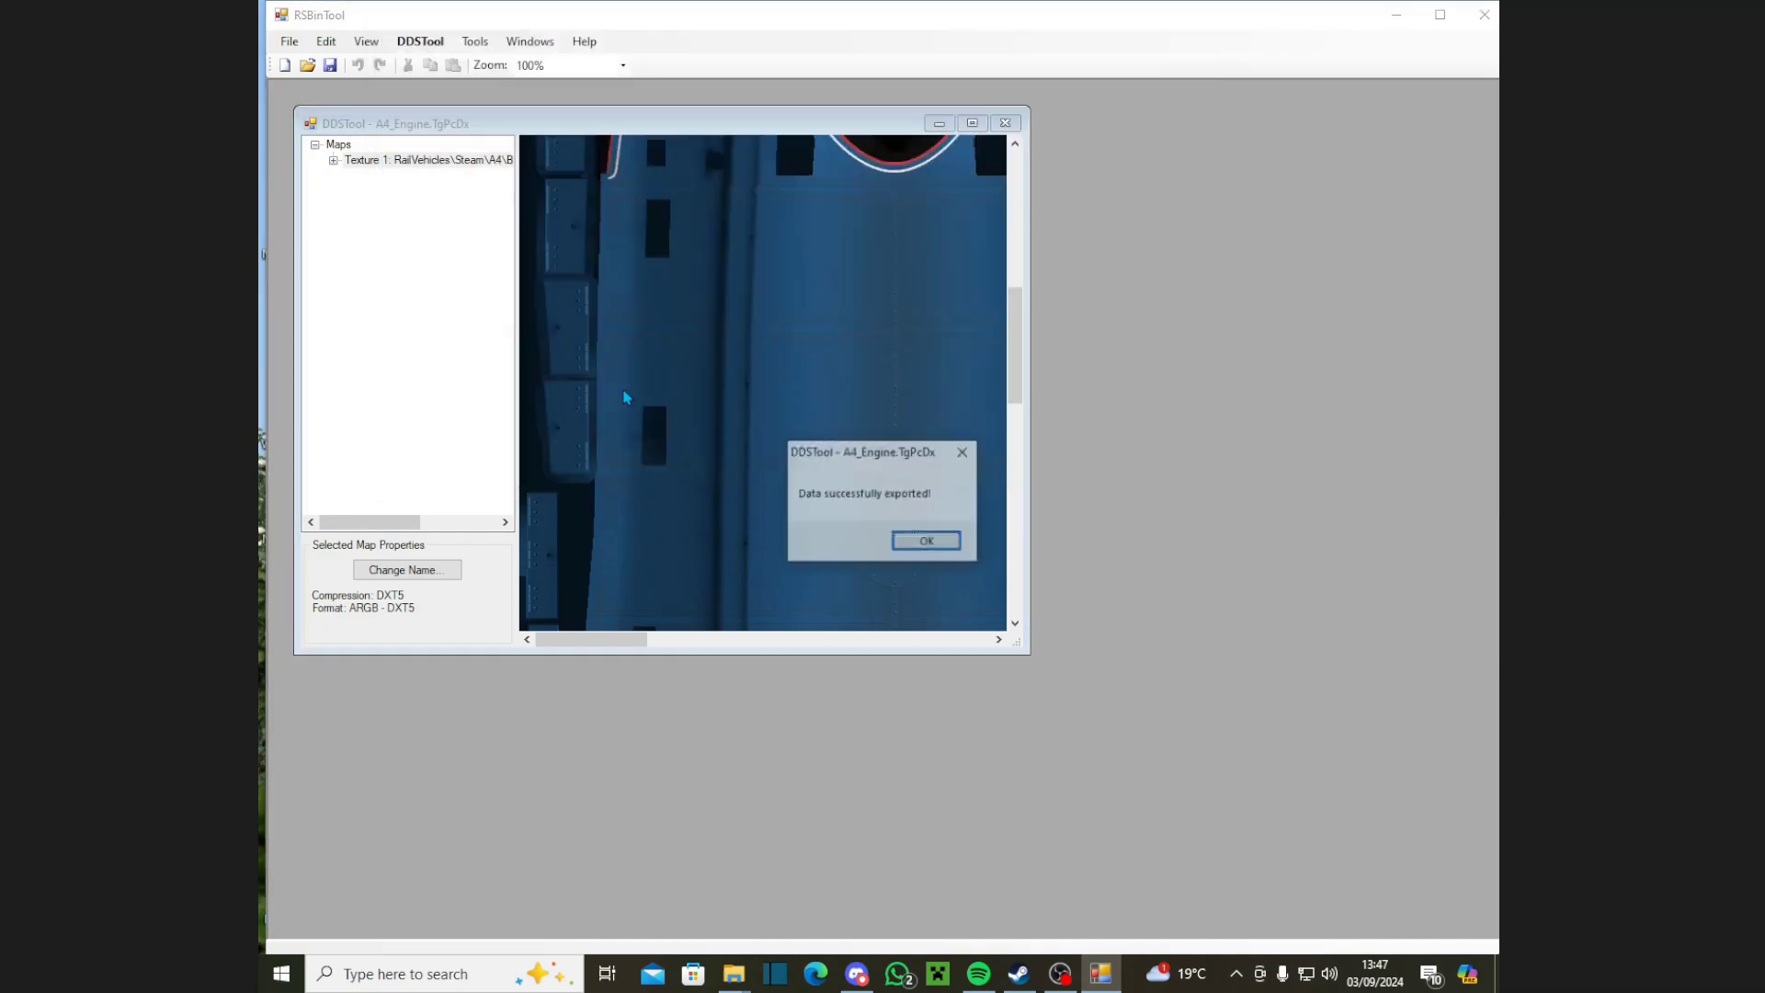
left_click(928, 542)
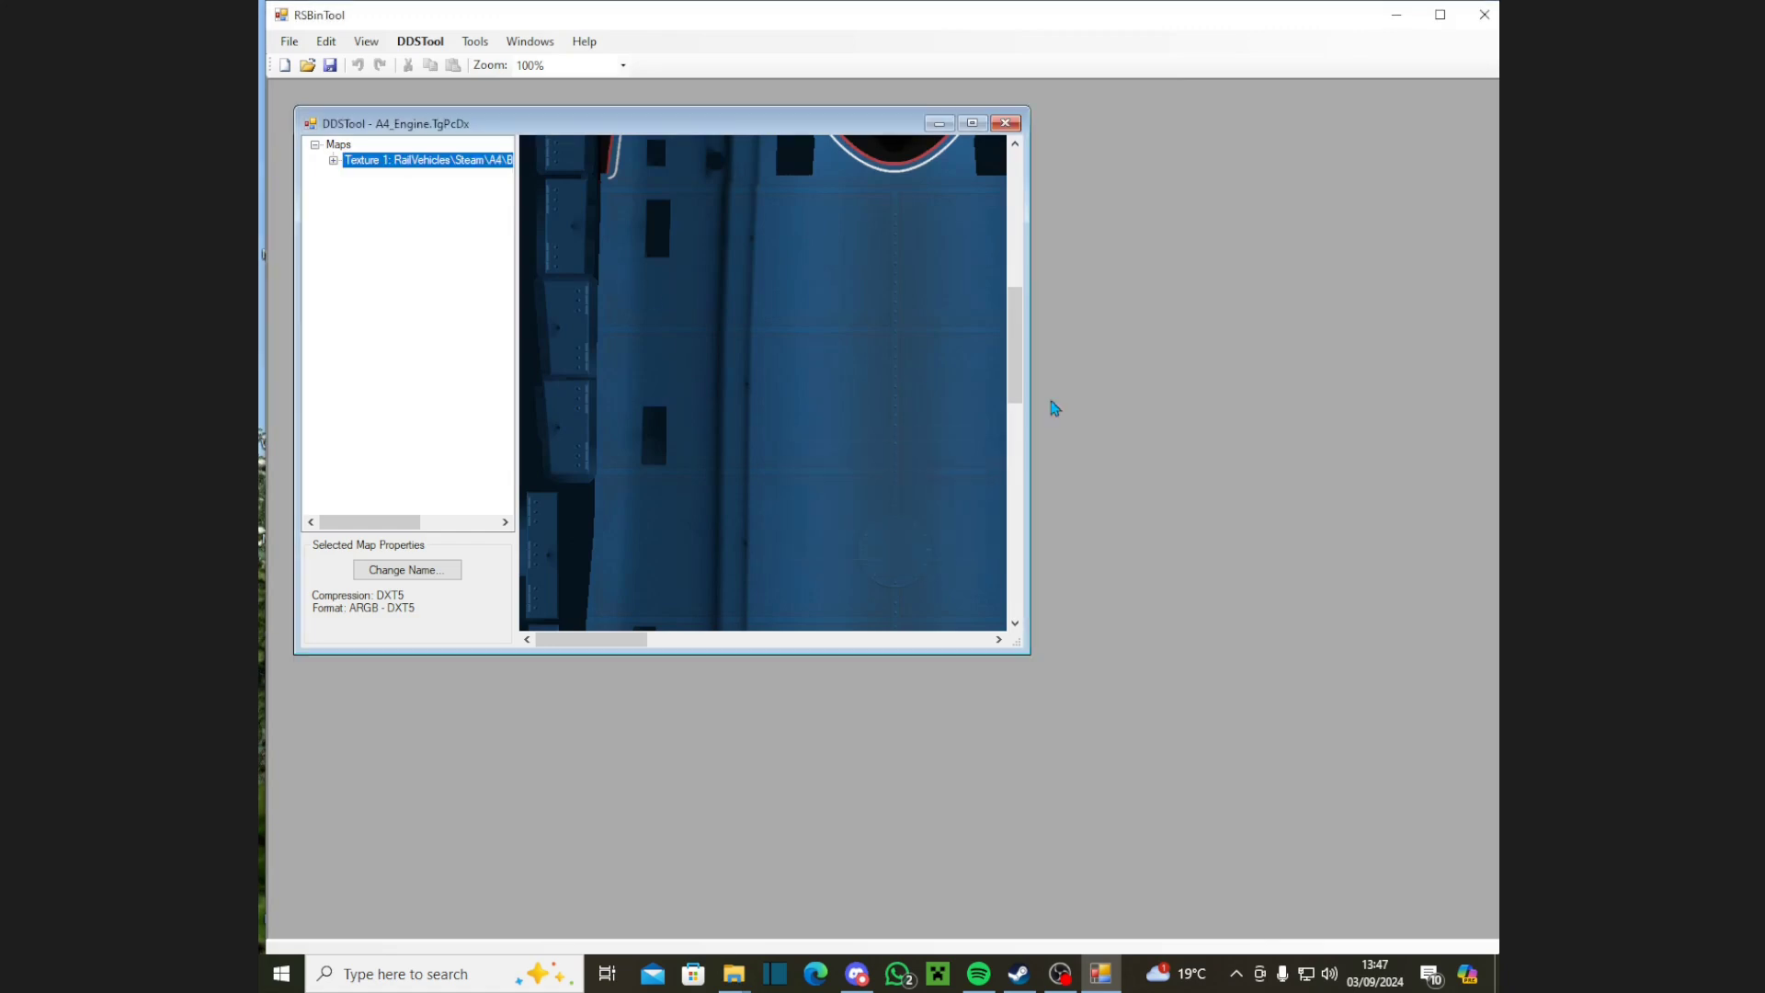
left_click(1396, 15)
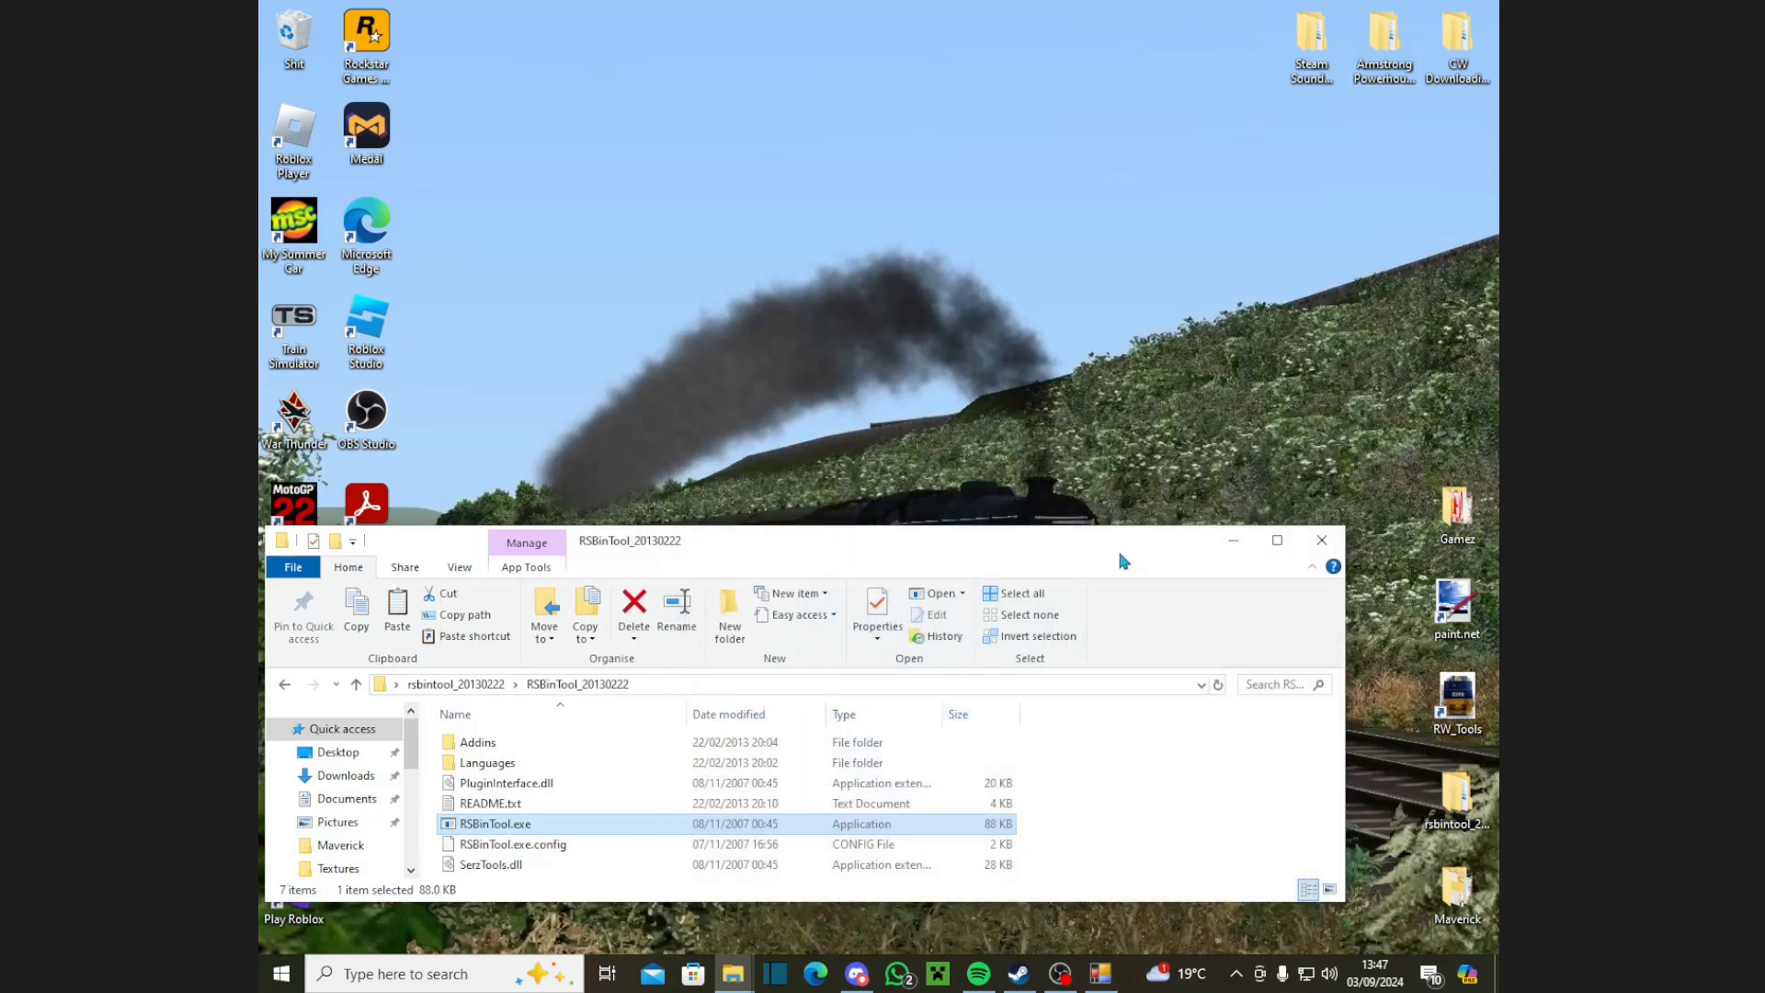
Step: Launch paint.net and open Main.dds from Desktop\Gamez
left_click(1234, 542)
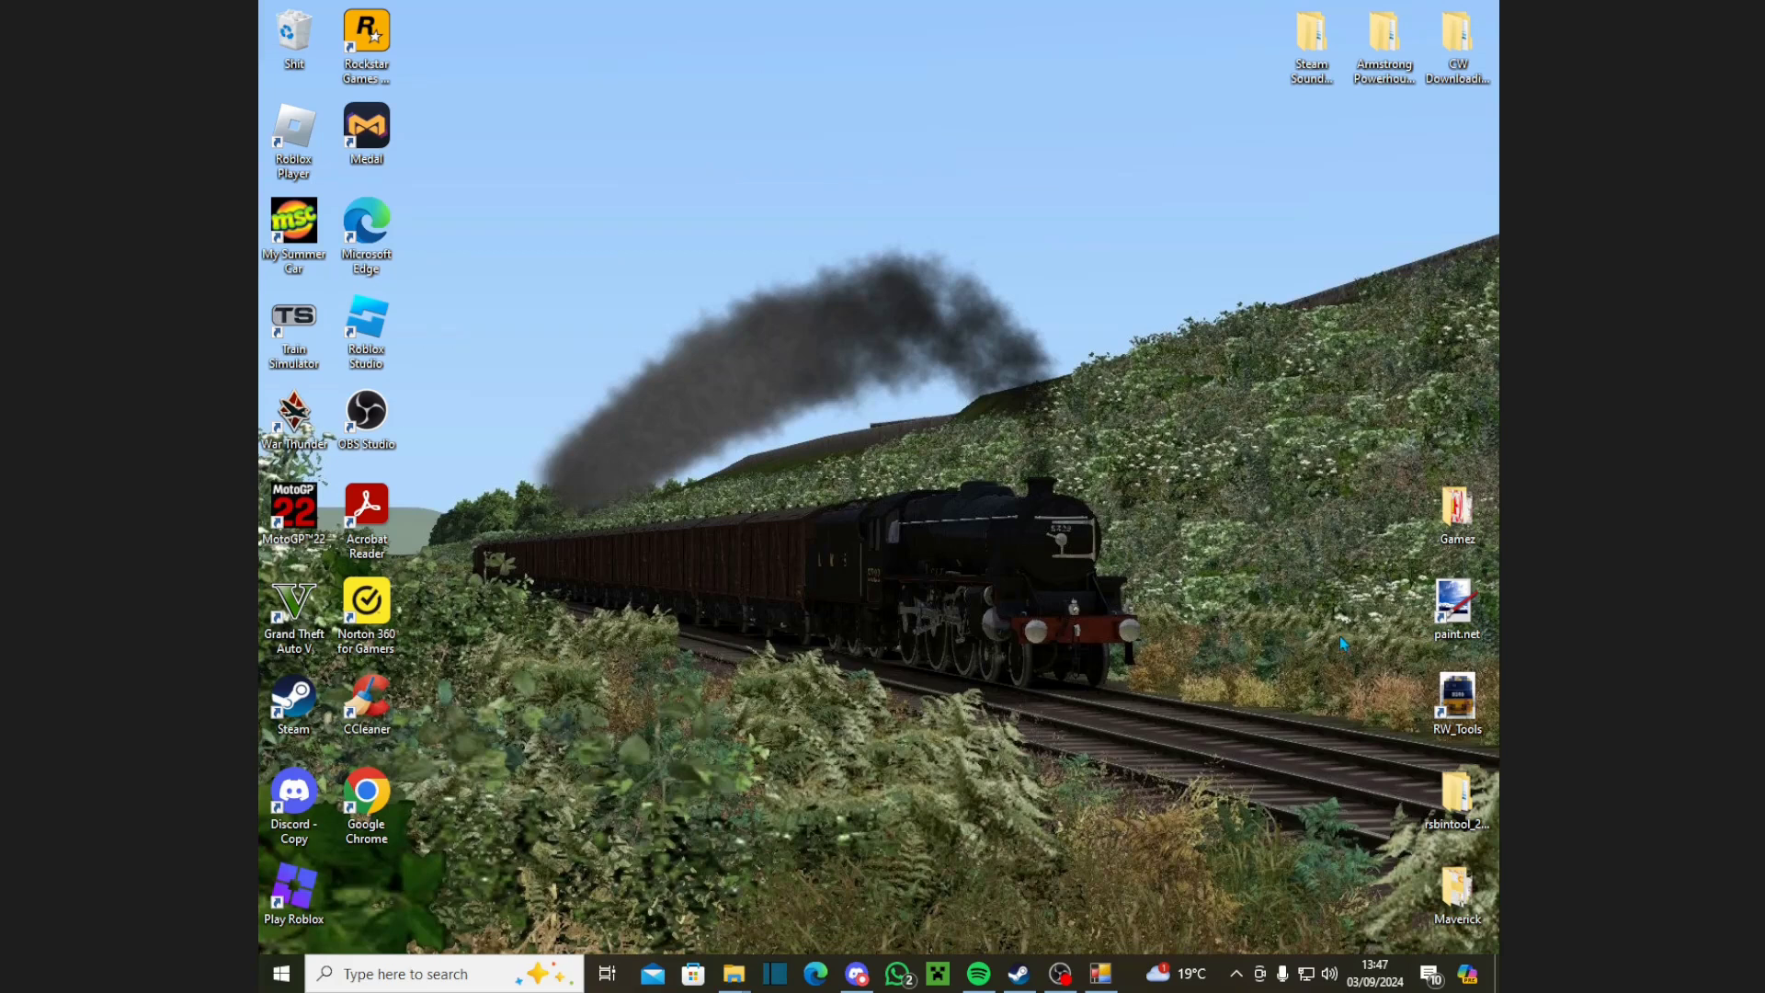
double_click(1475, 616)
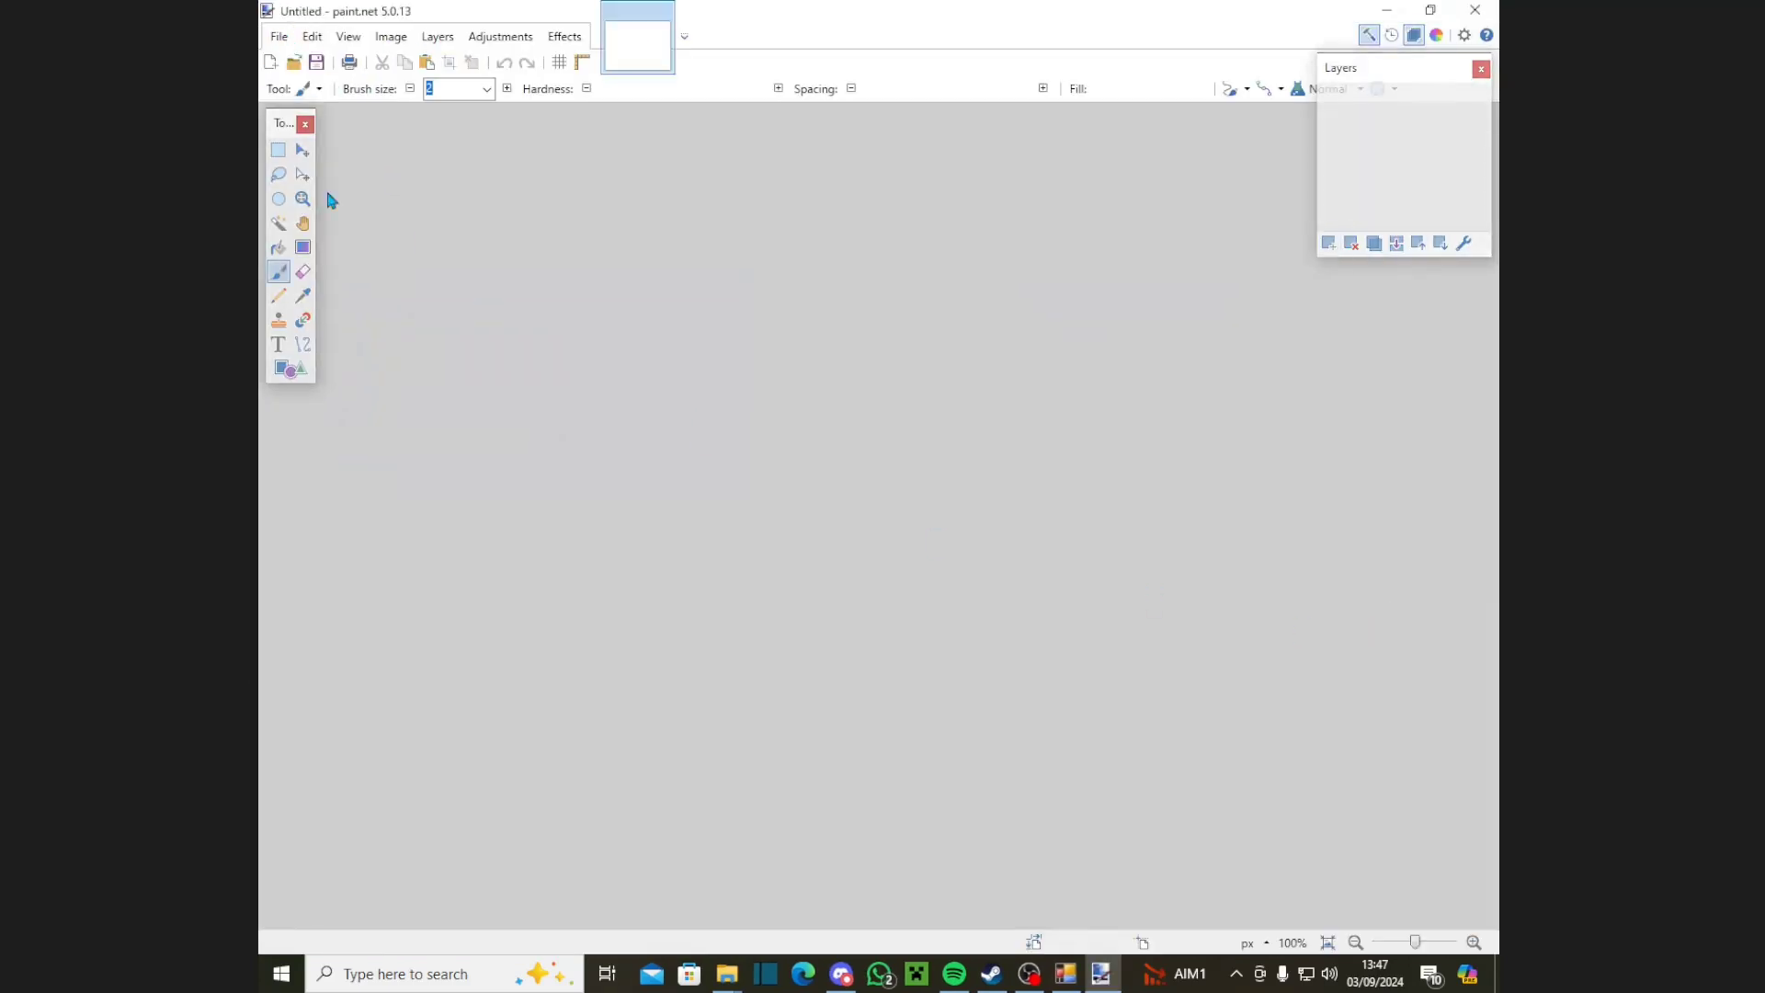
left_click(278, 36)
key("Escape")
key("ctrl+o")
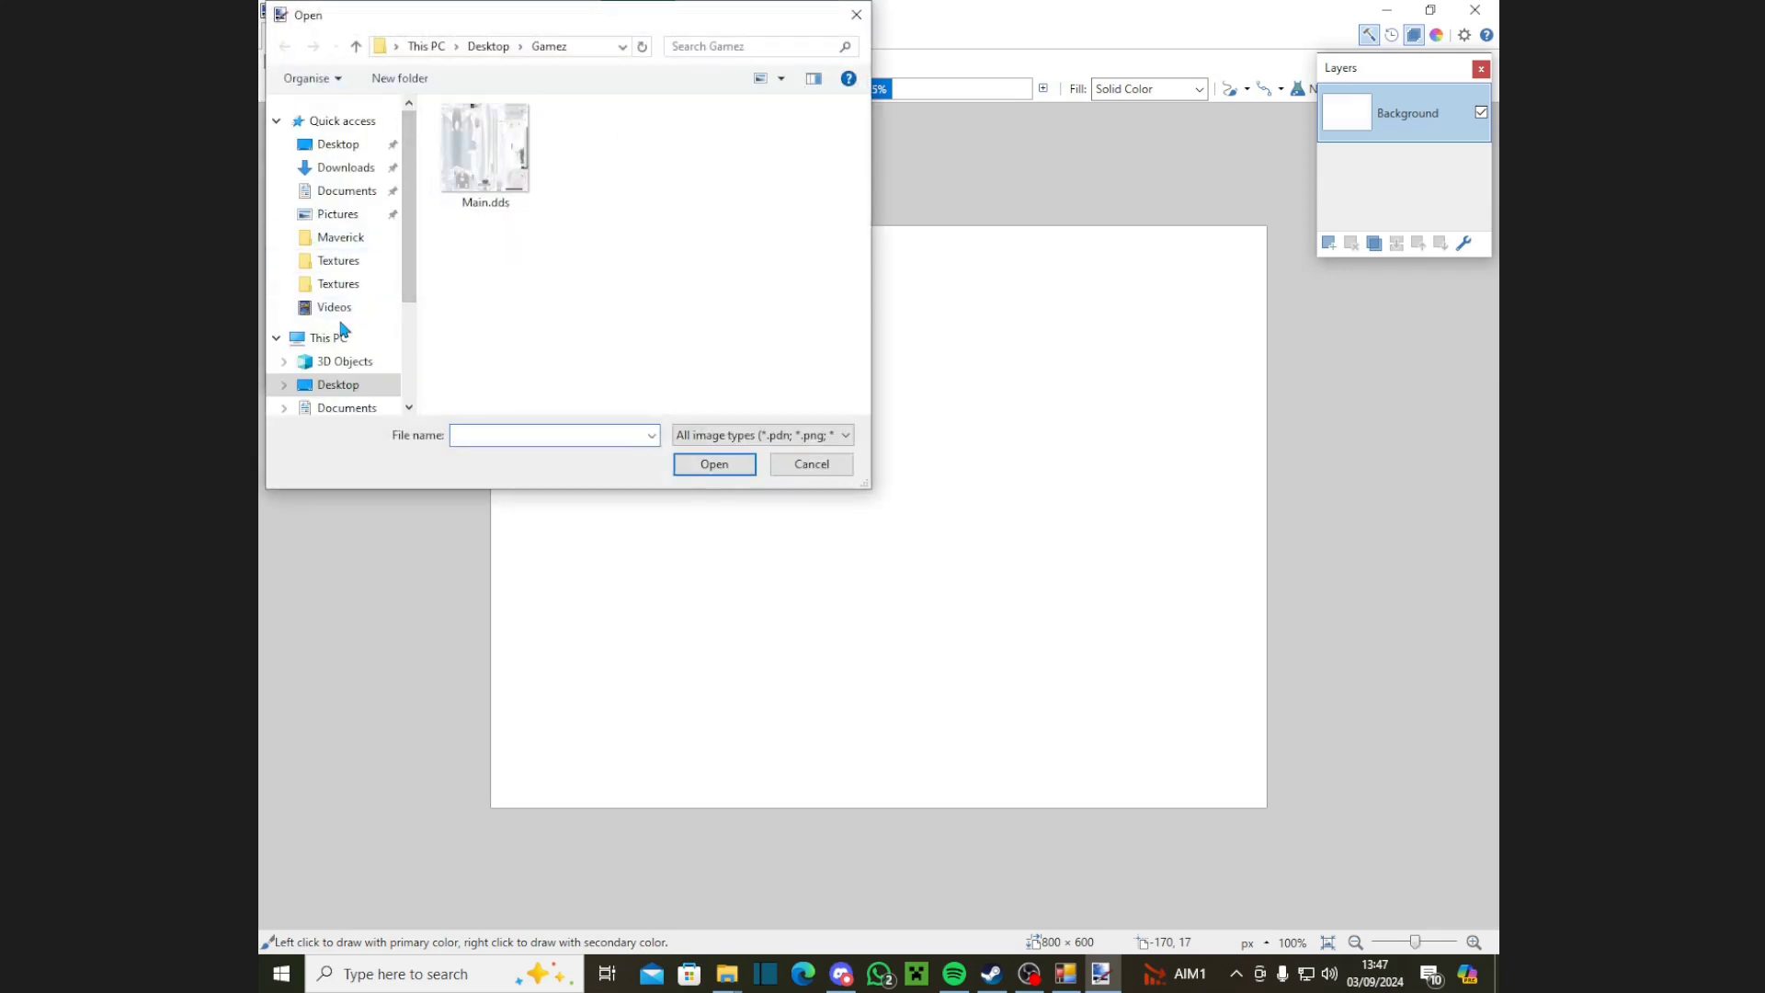
left_click(340, 384)
double_click(474, 175)
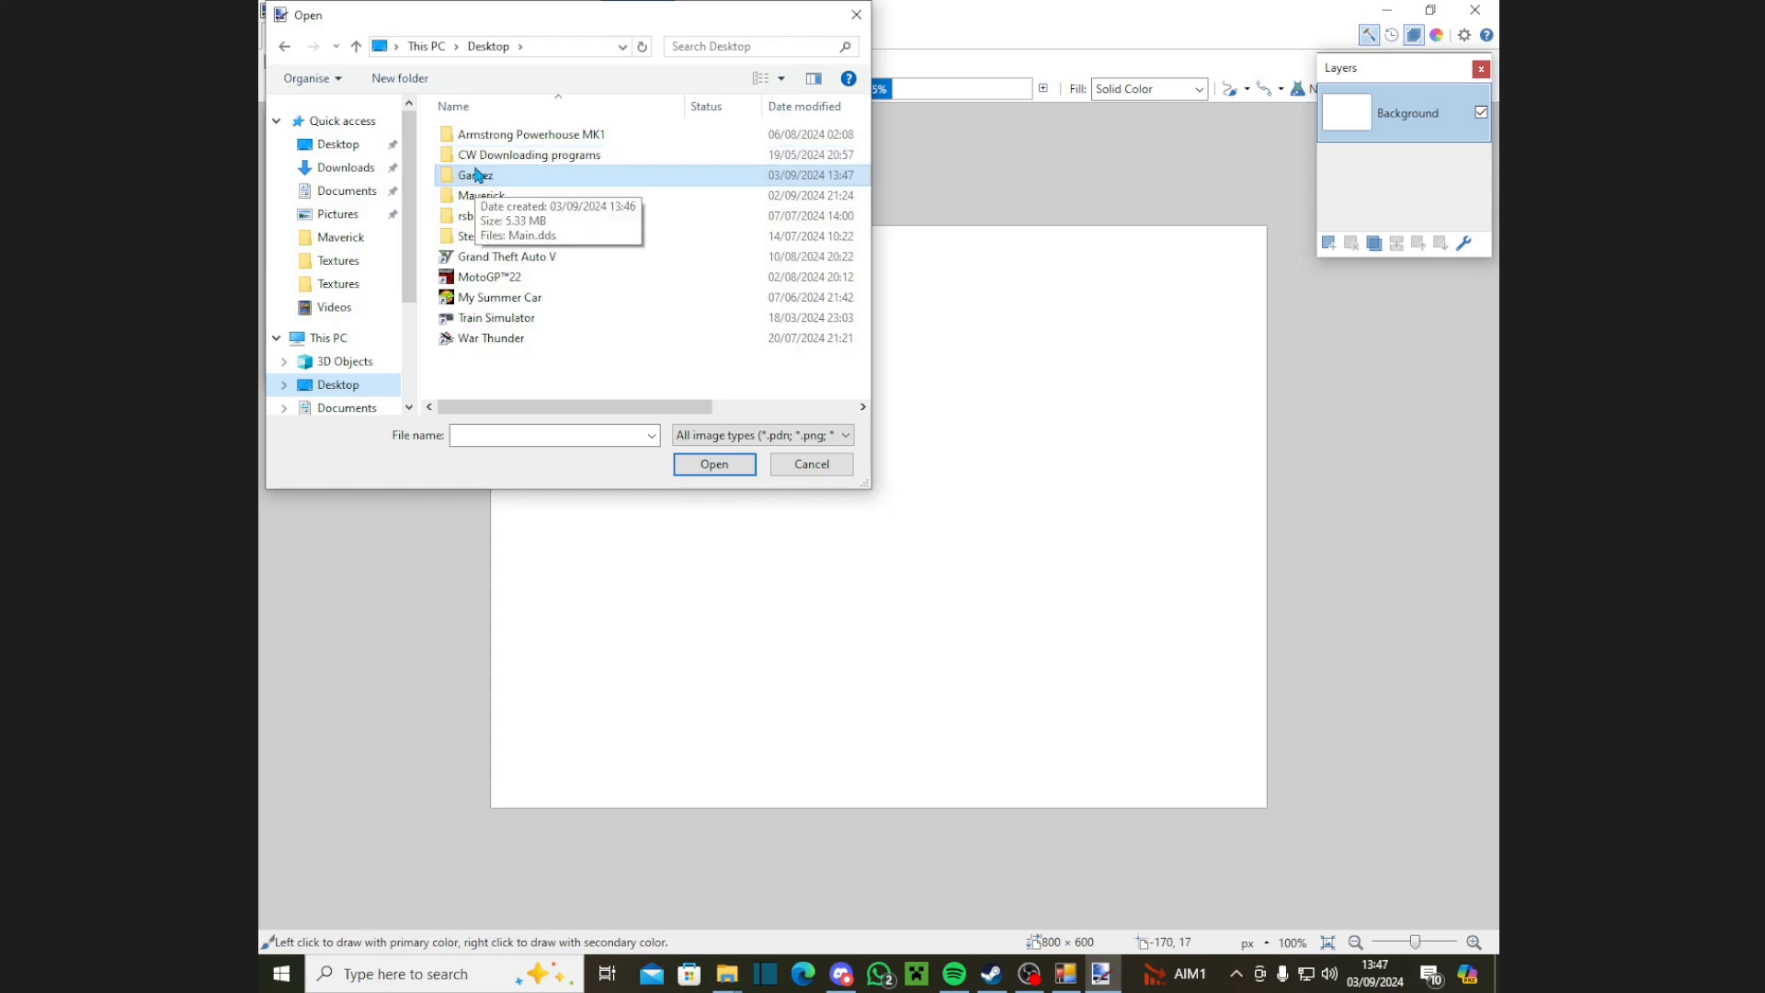
double_click(485, 157)
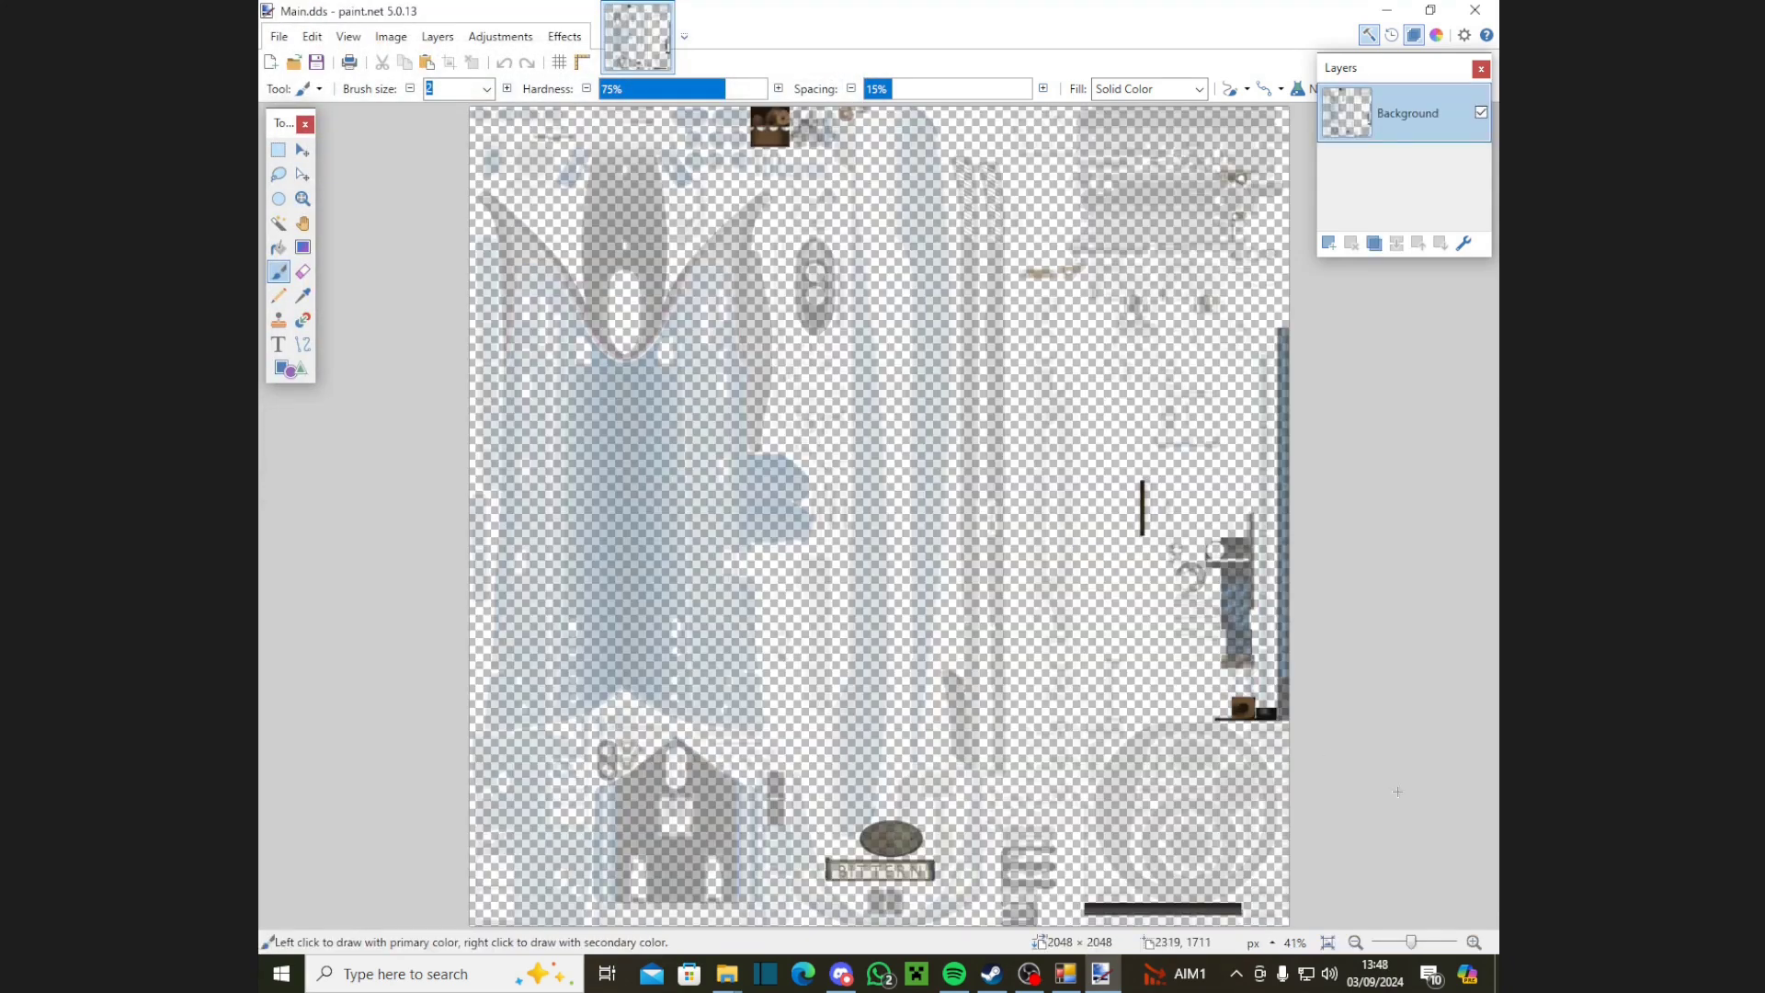
Step: Apply the Alpha Mask effect using Paste from Clipboard to make the texture opaque
left_click(564, 36)
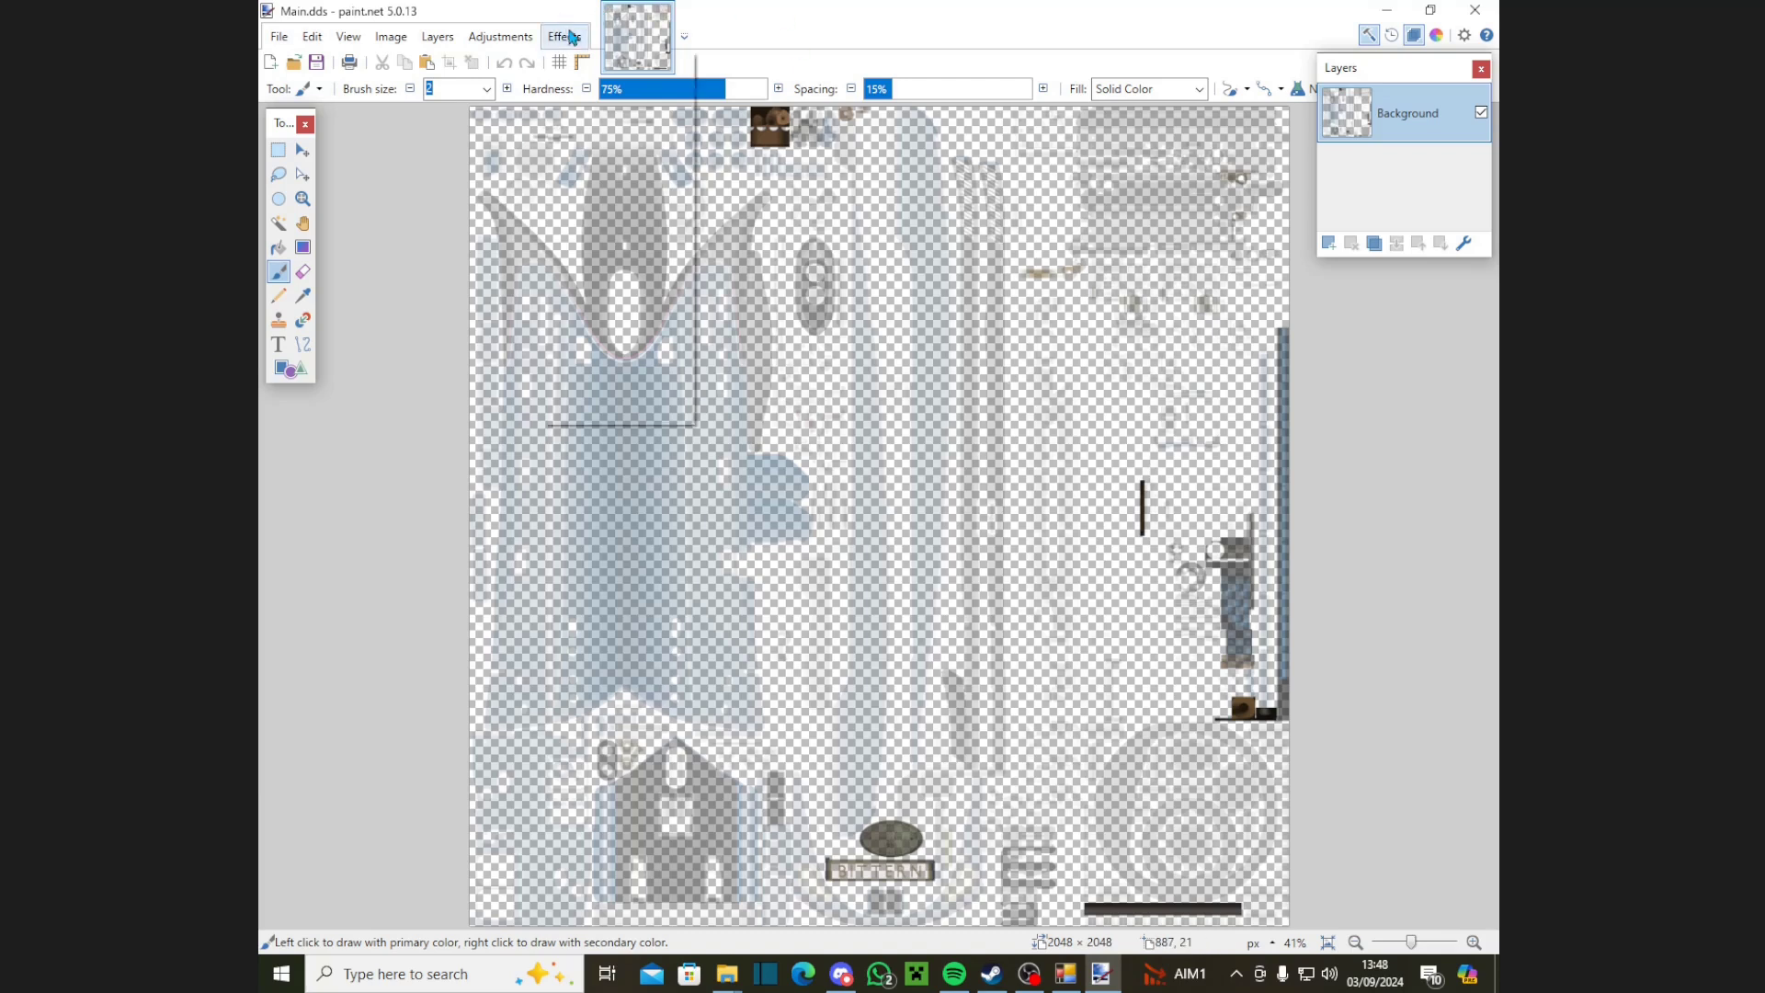
left_click(625, 365)
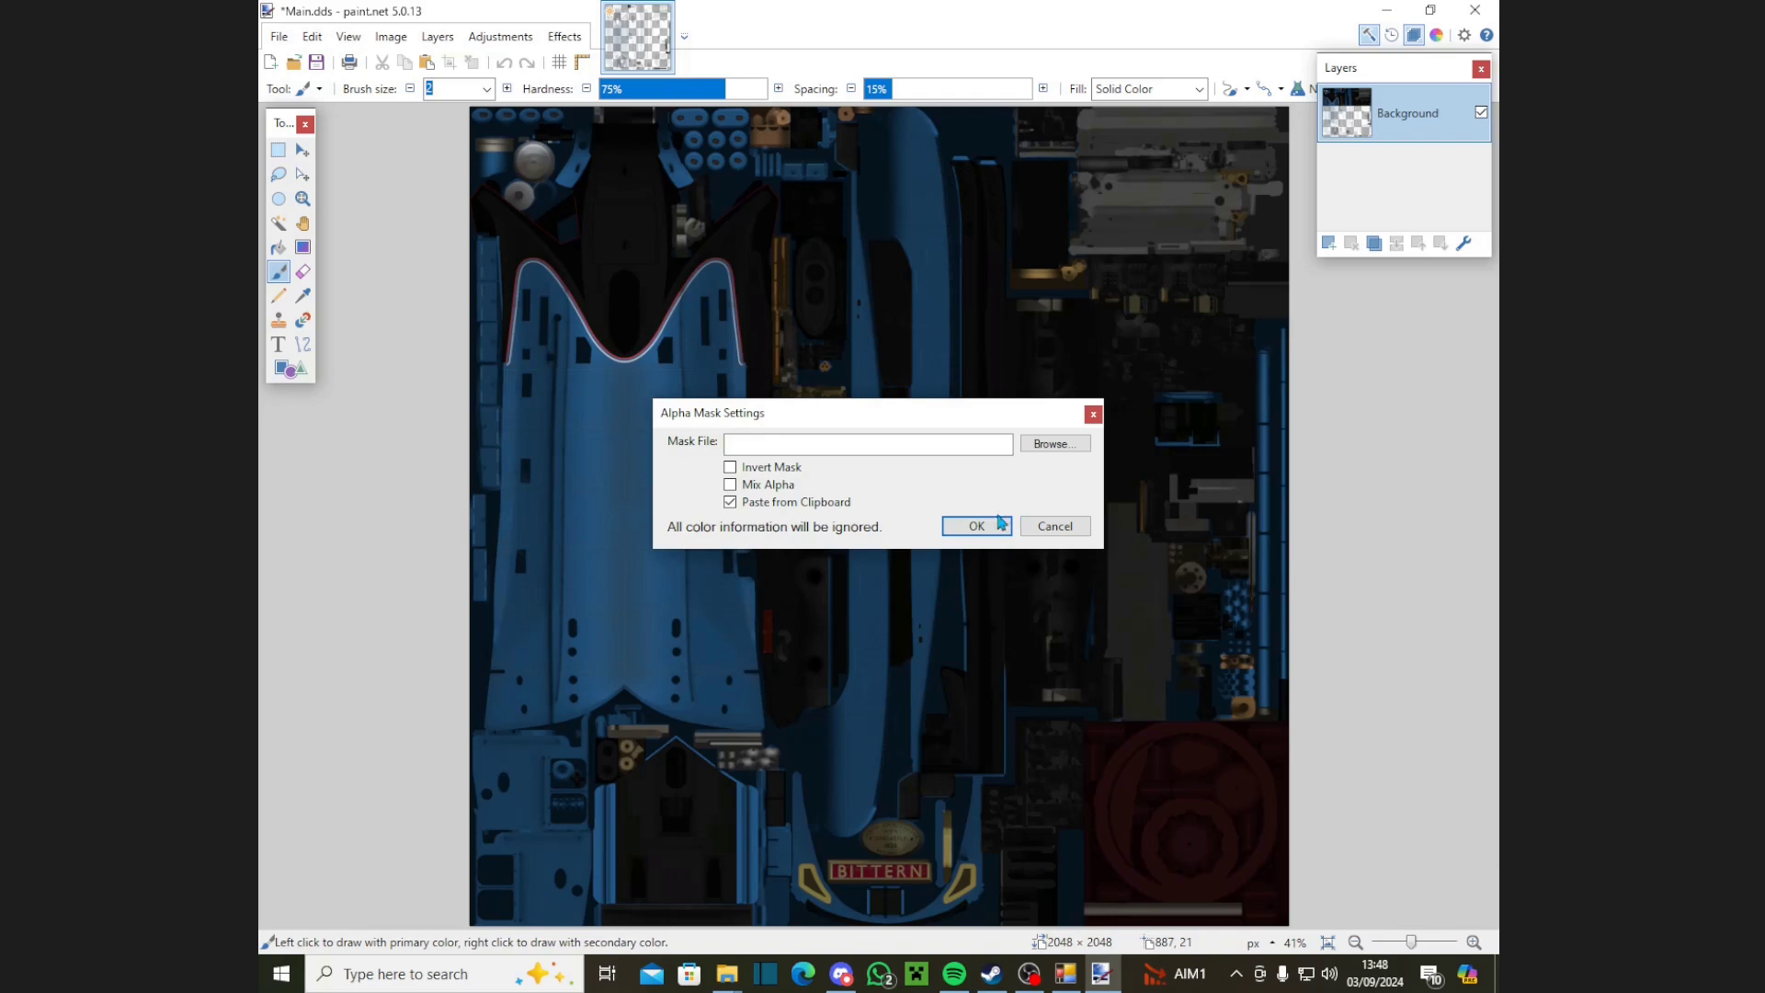
left_click(971, 526)
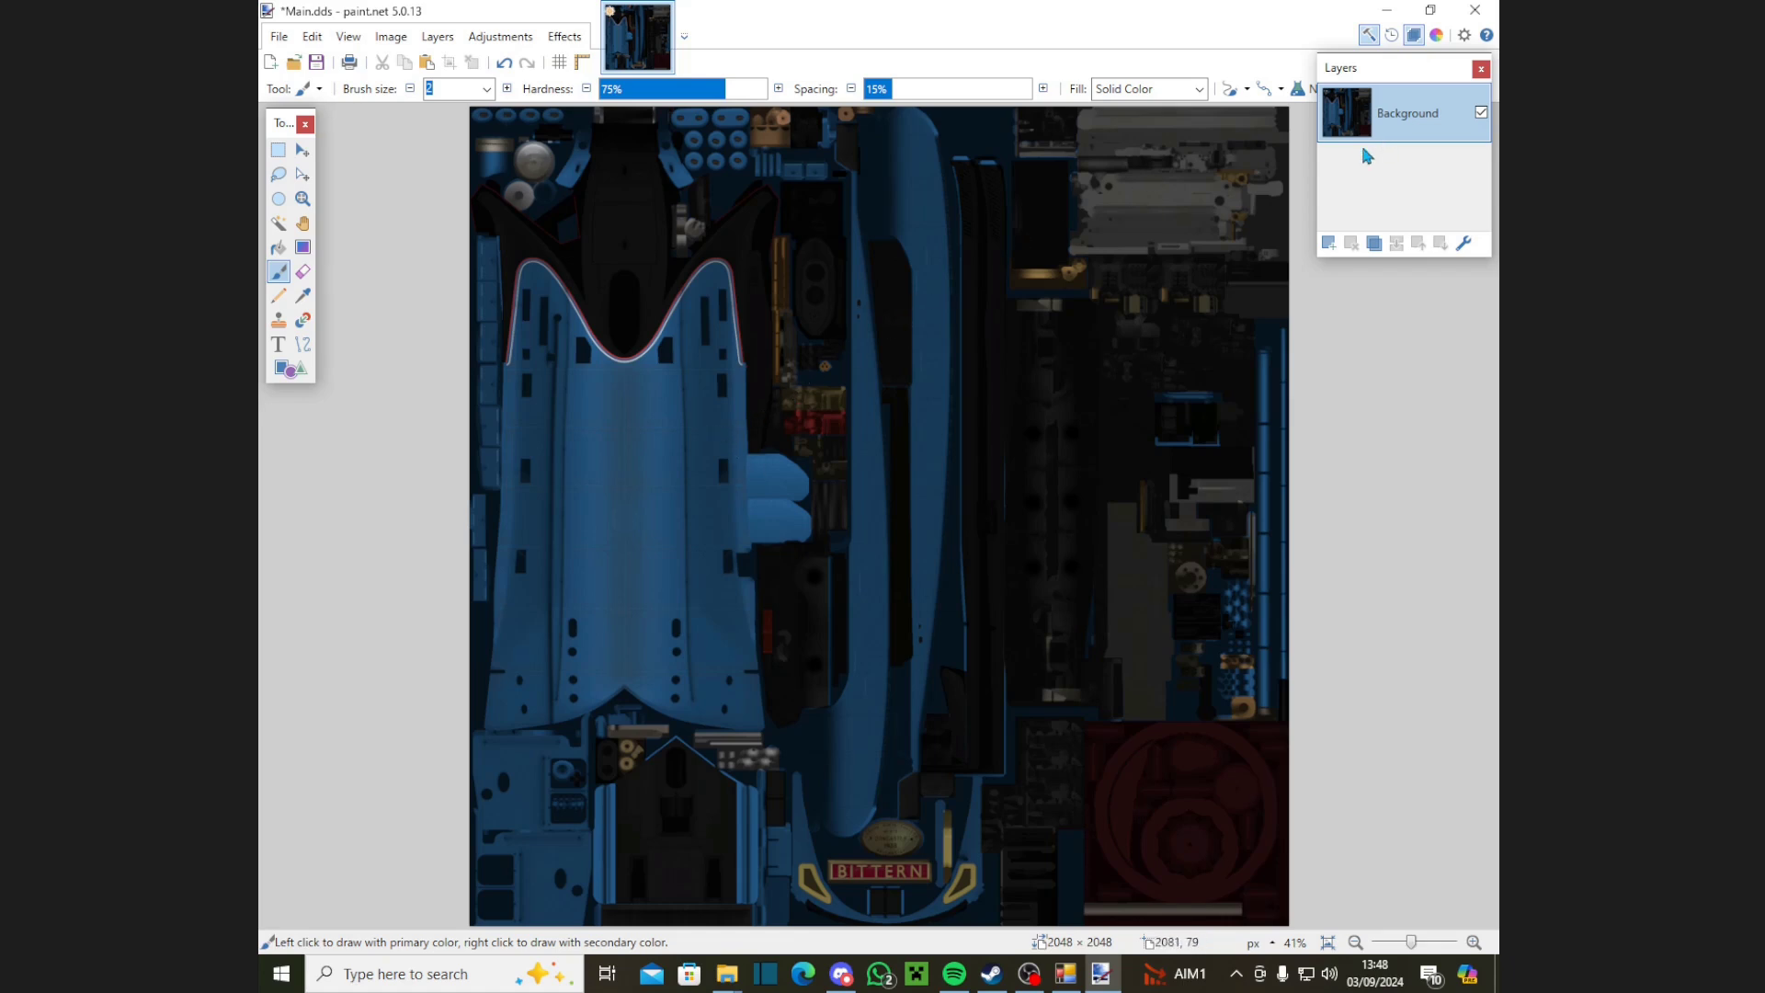
Step: Add a new Layer 2 beneath the Background layer and return to the Discord chat
left_click(1327, 245)
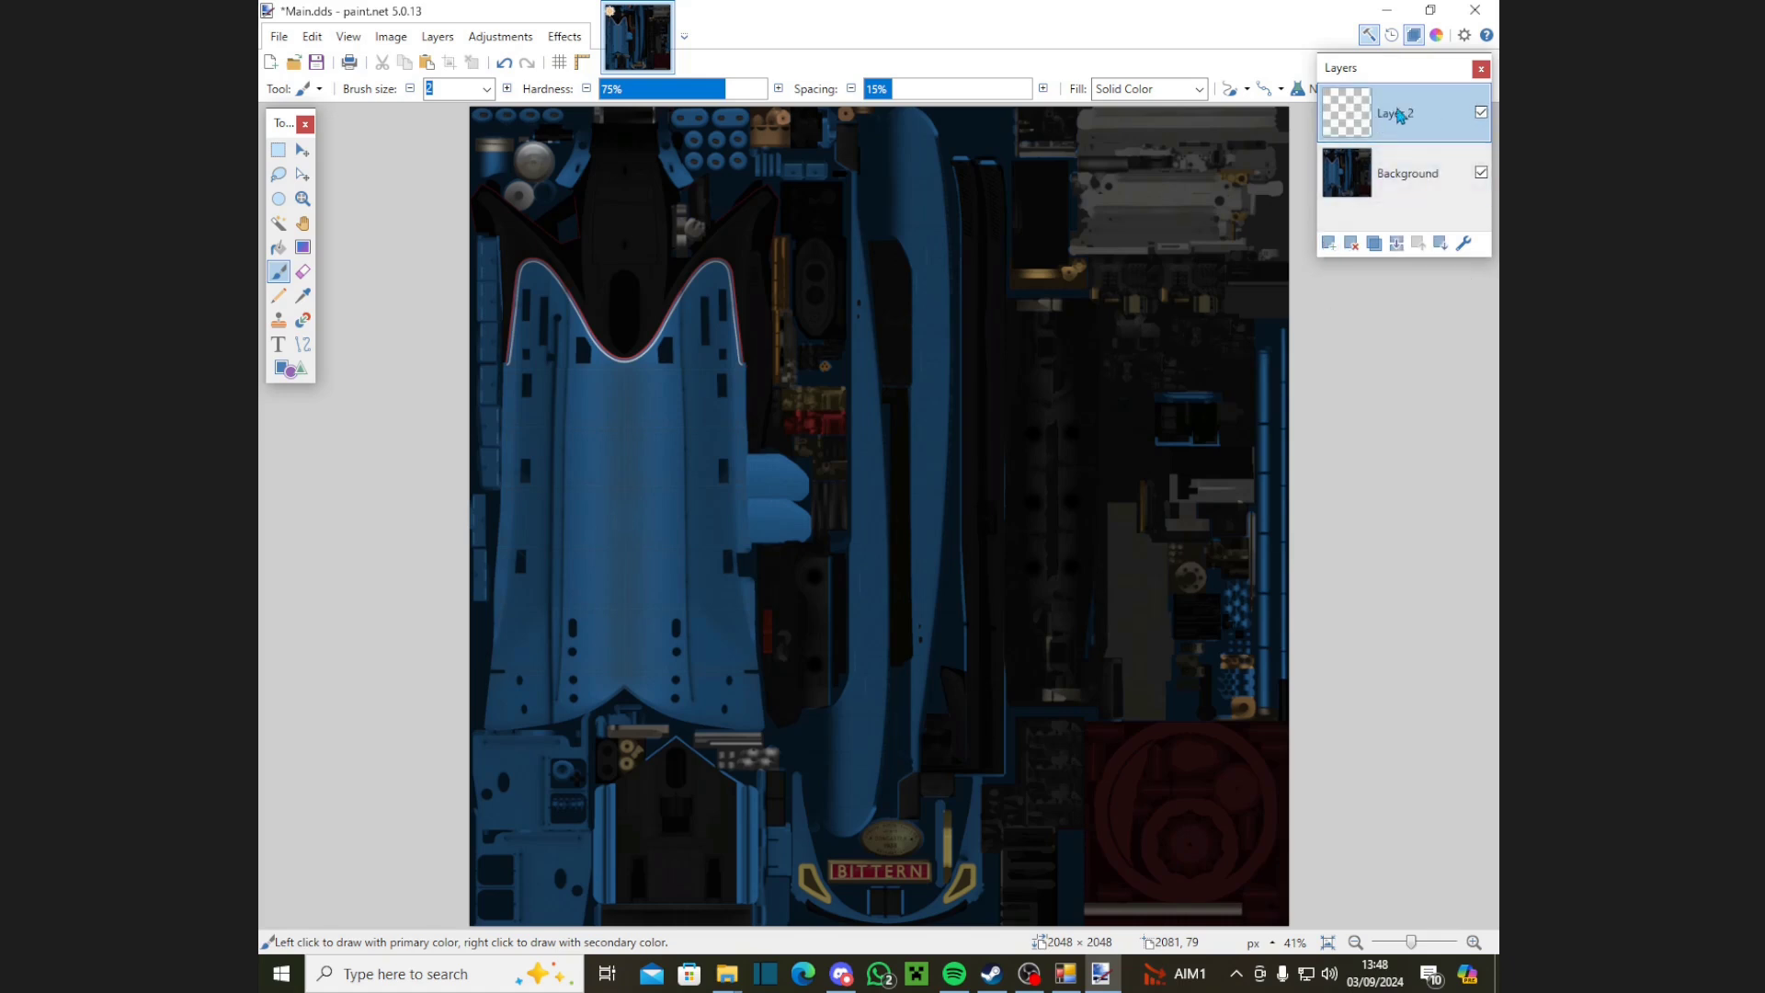
left_click_drag(1404, 116, 1402, 199)
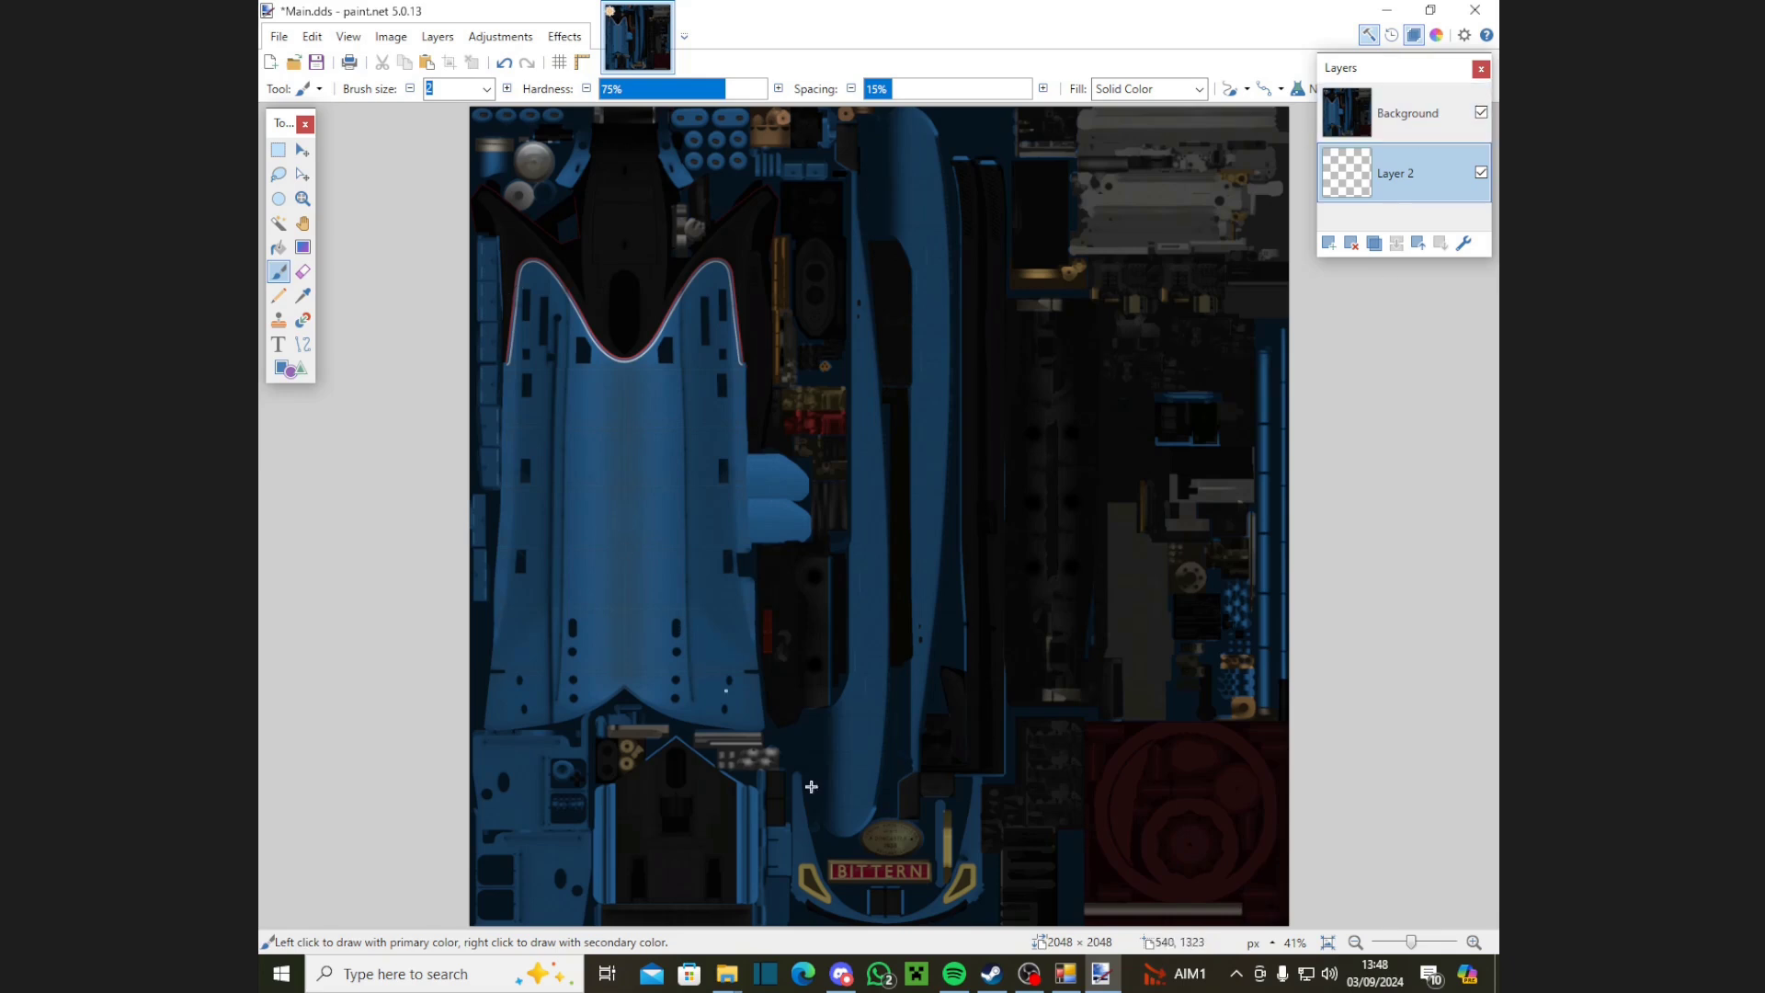
left_click(841, 974)
Step: Check the posted adjustment screenshot, then start Combined Adjustments on the wrong layer and cancel
scroll(900, 708, "down", 3)
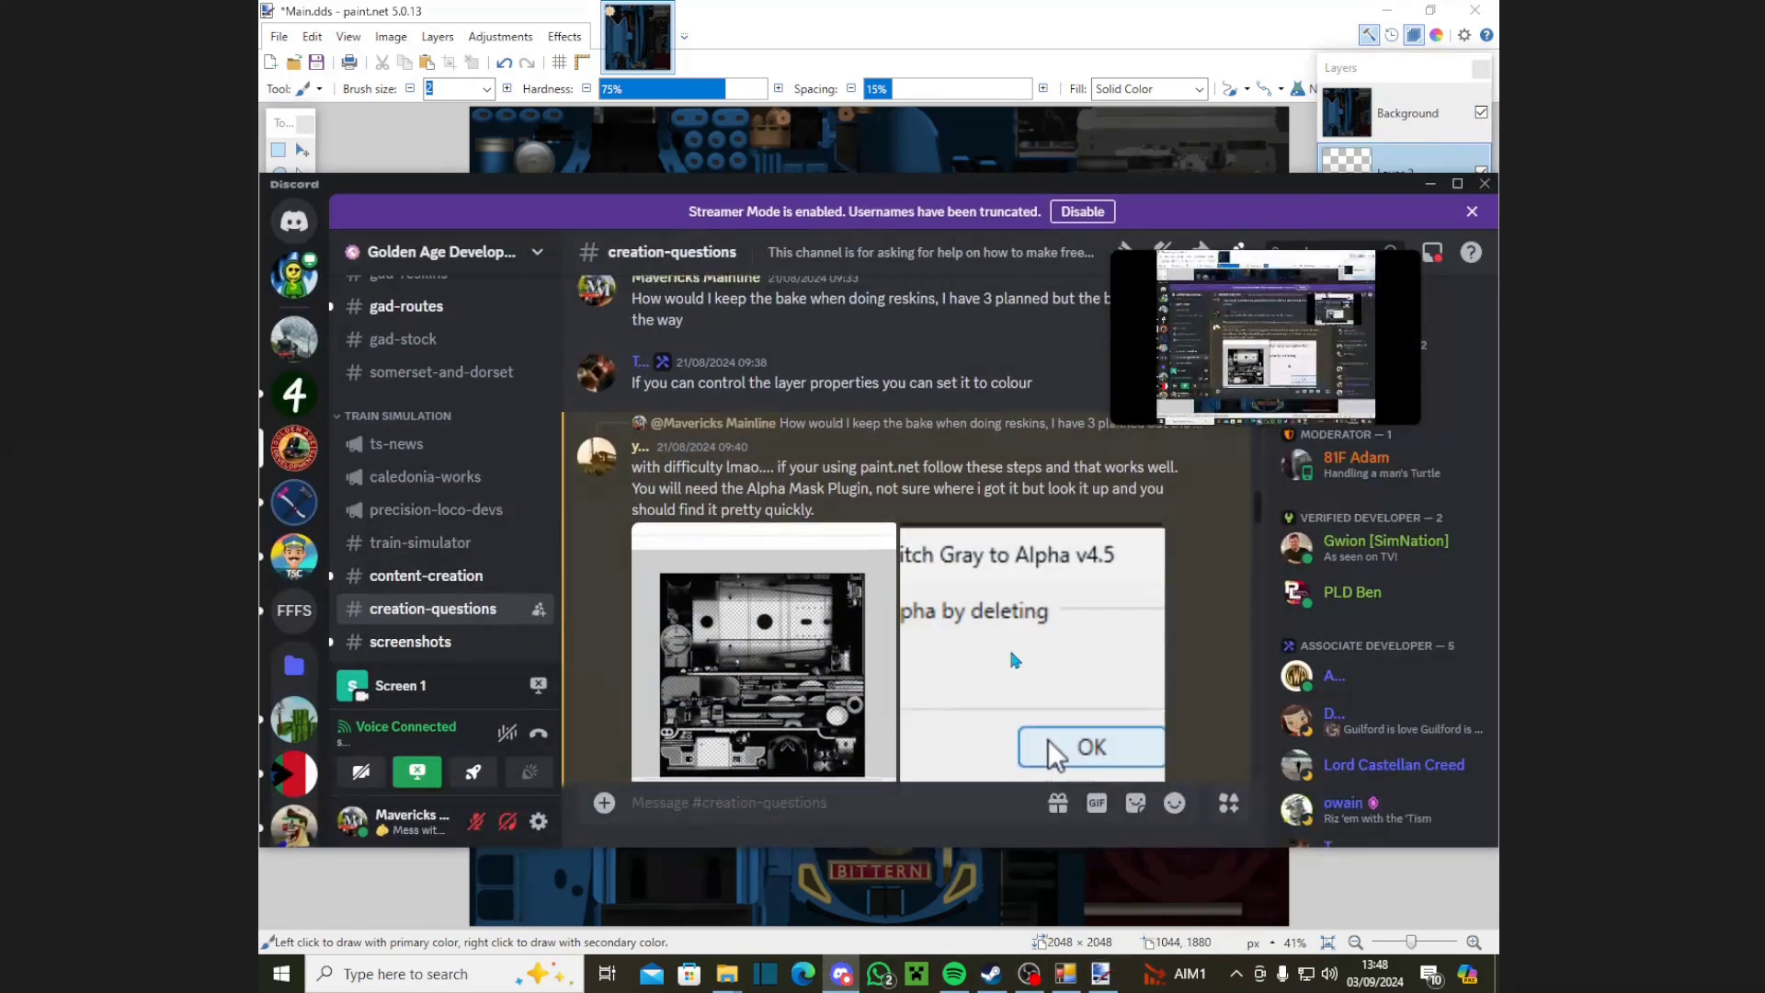
left_click(1089, 745)
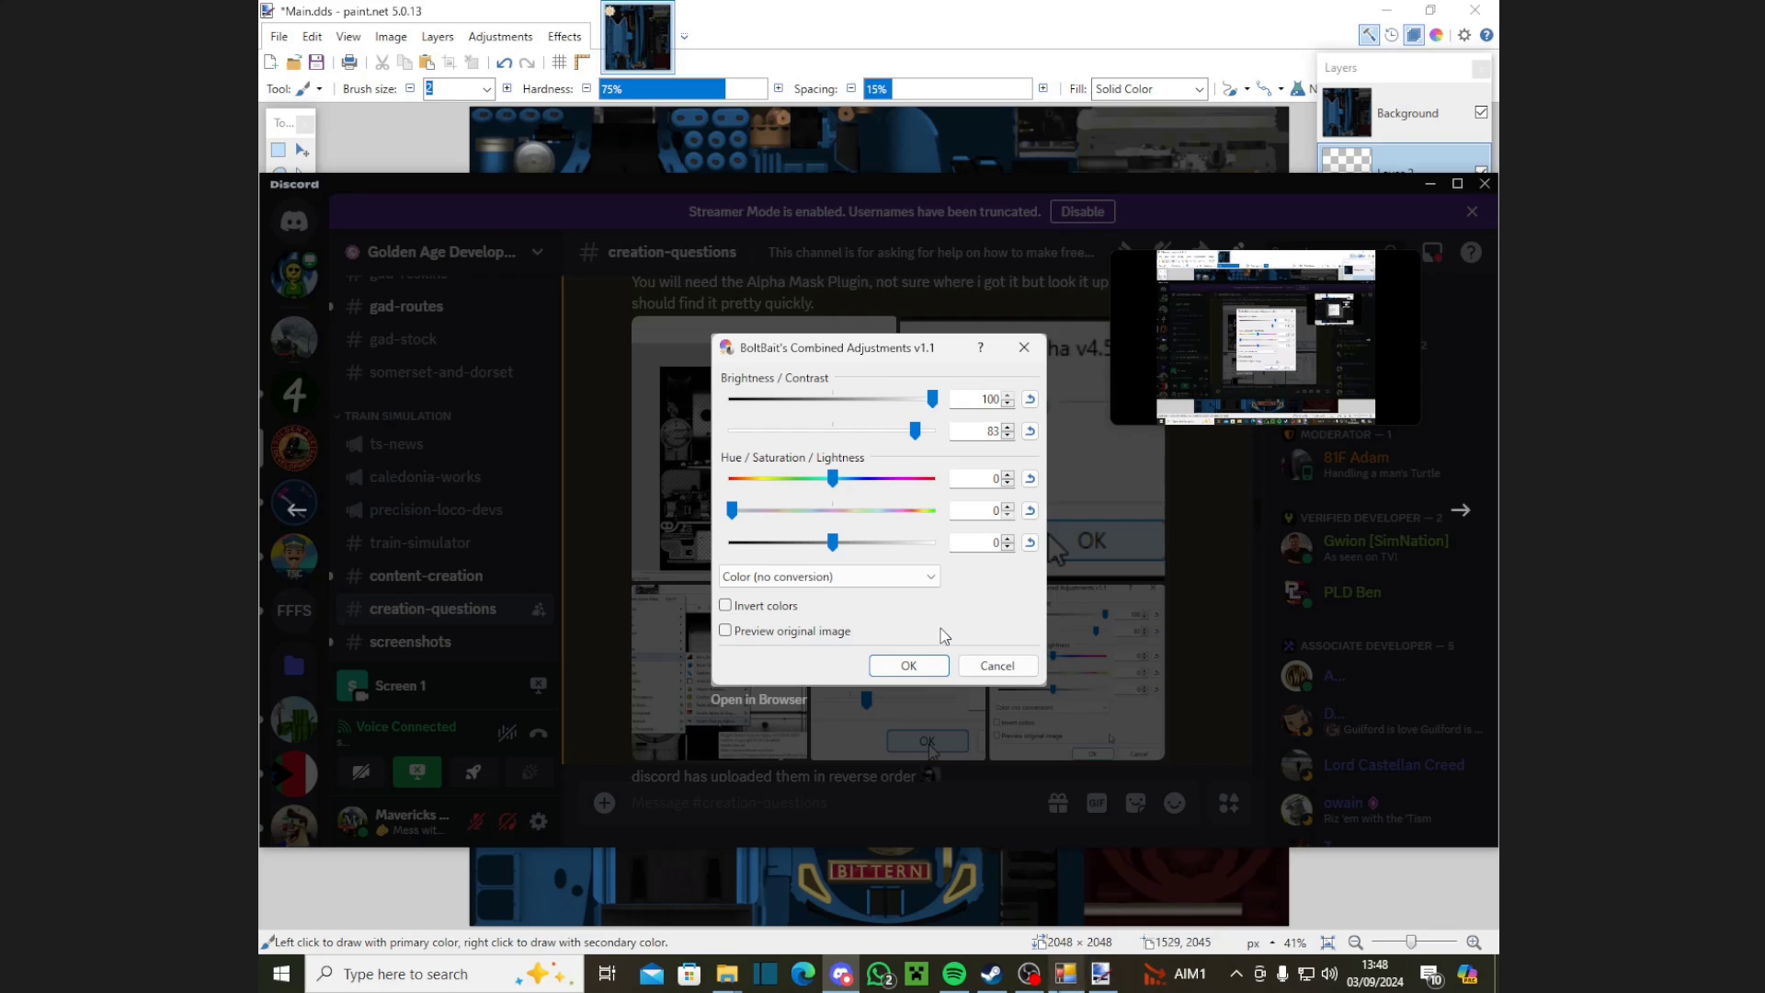
left_click(1101, 973)
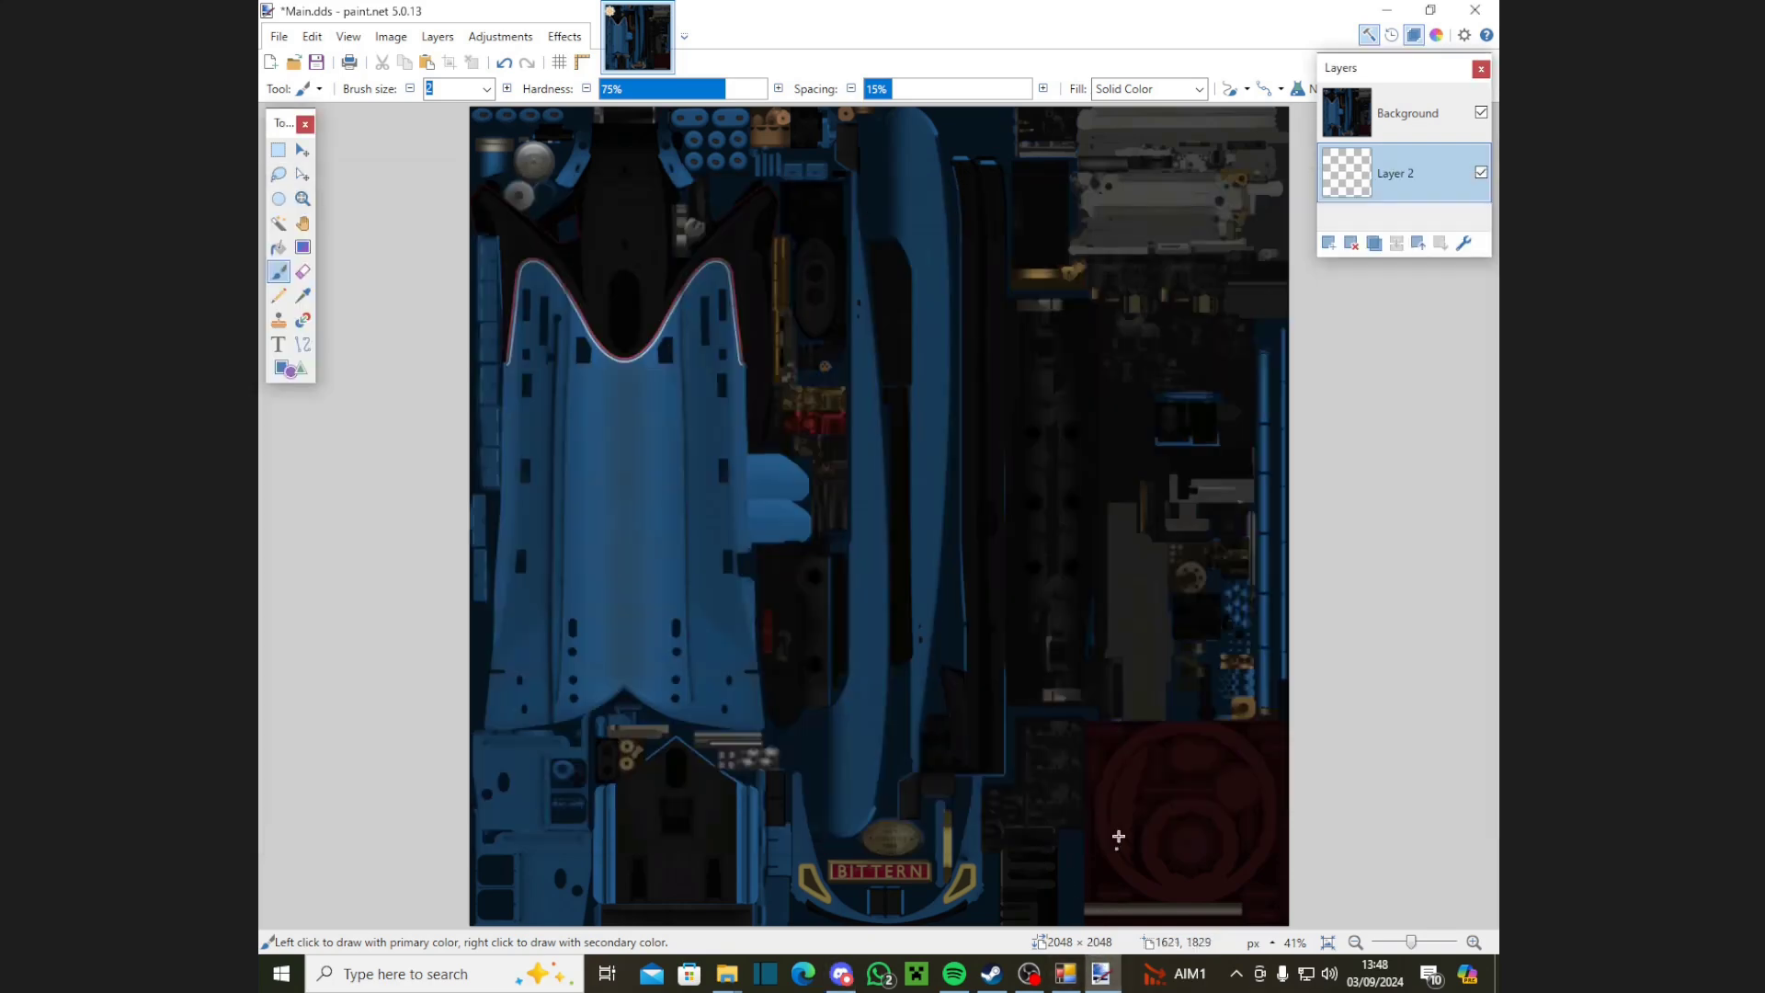
left_click(513, 40)
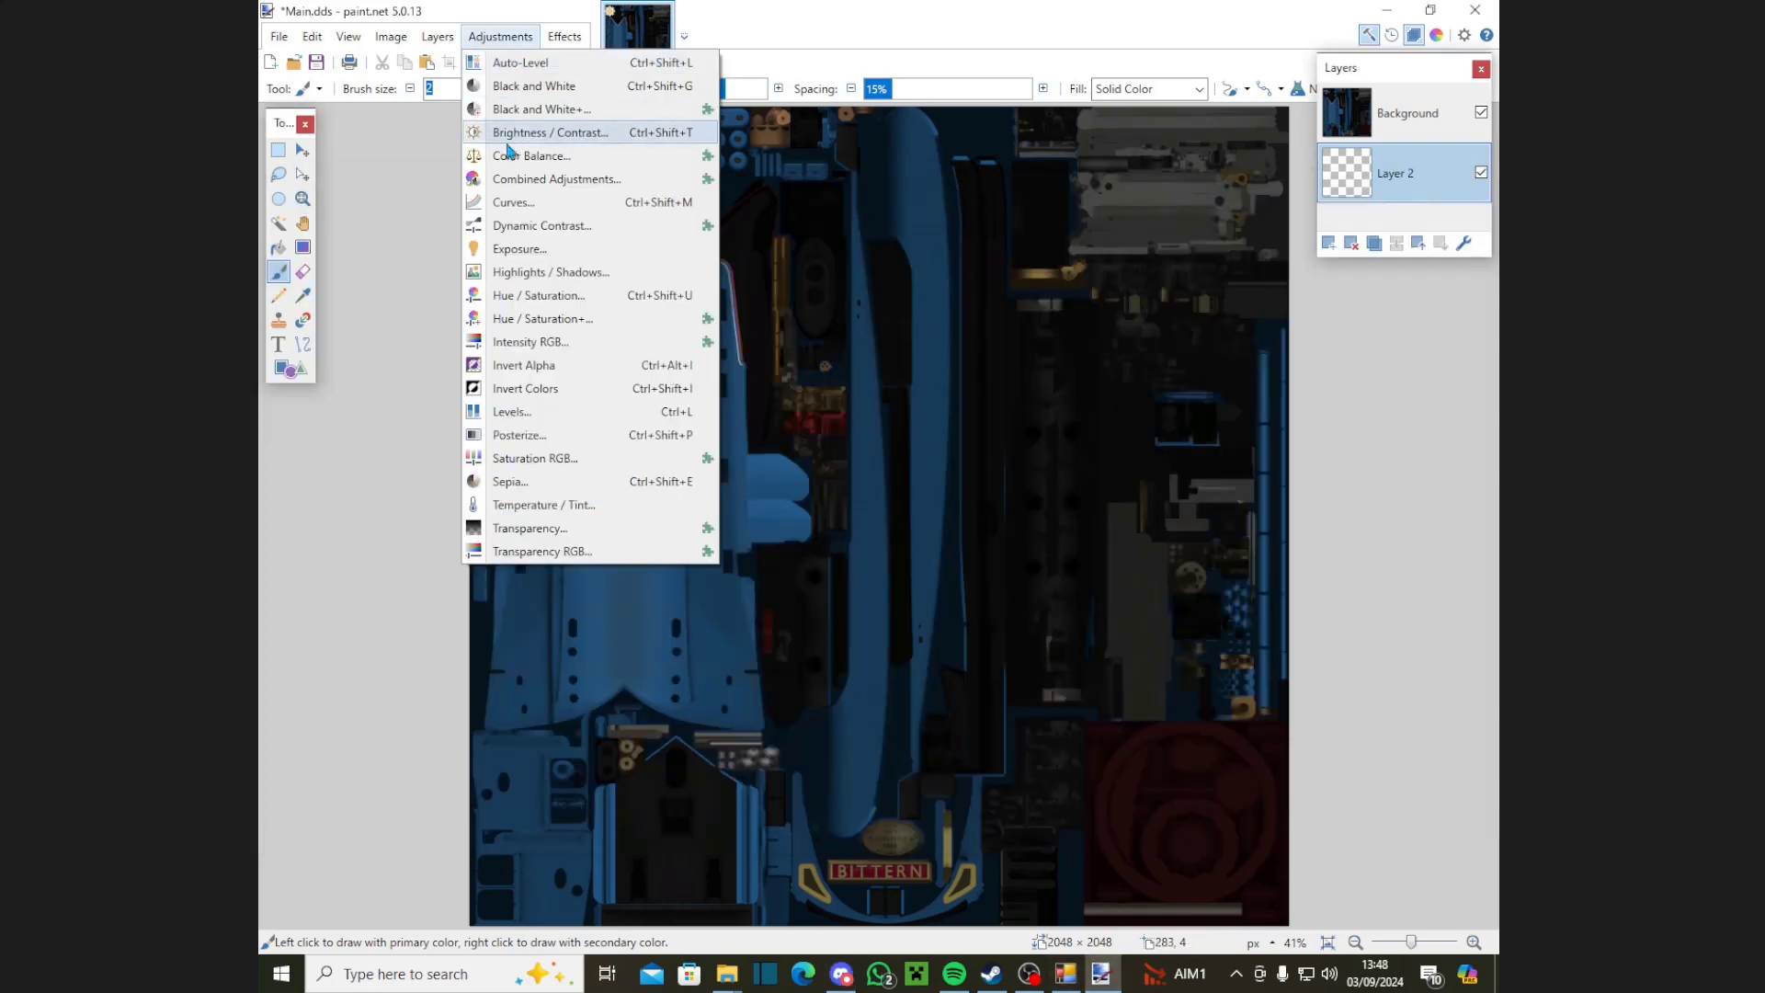
left_click(512, 178)
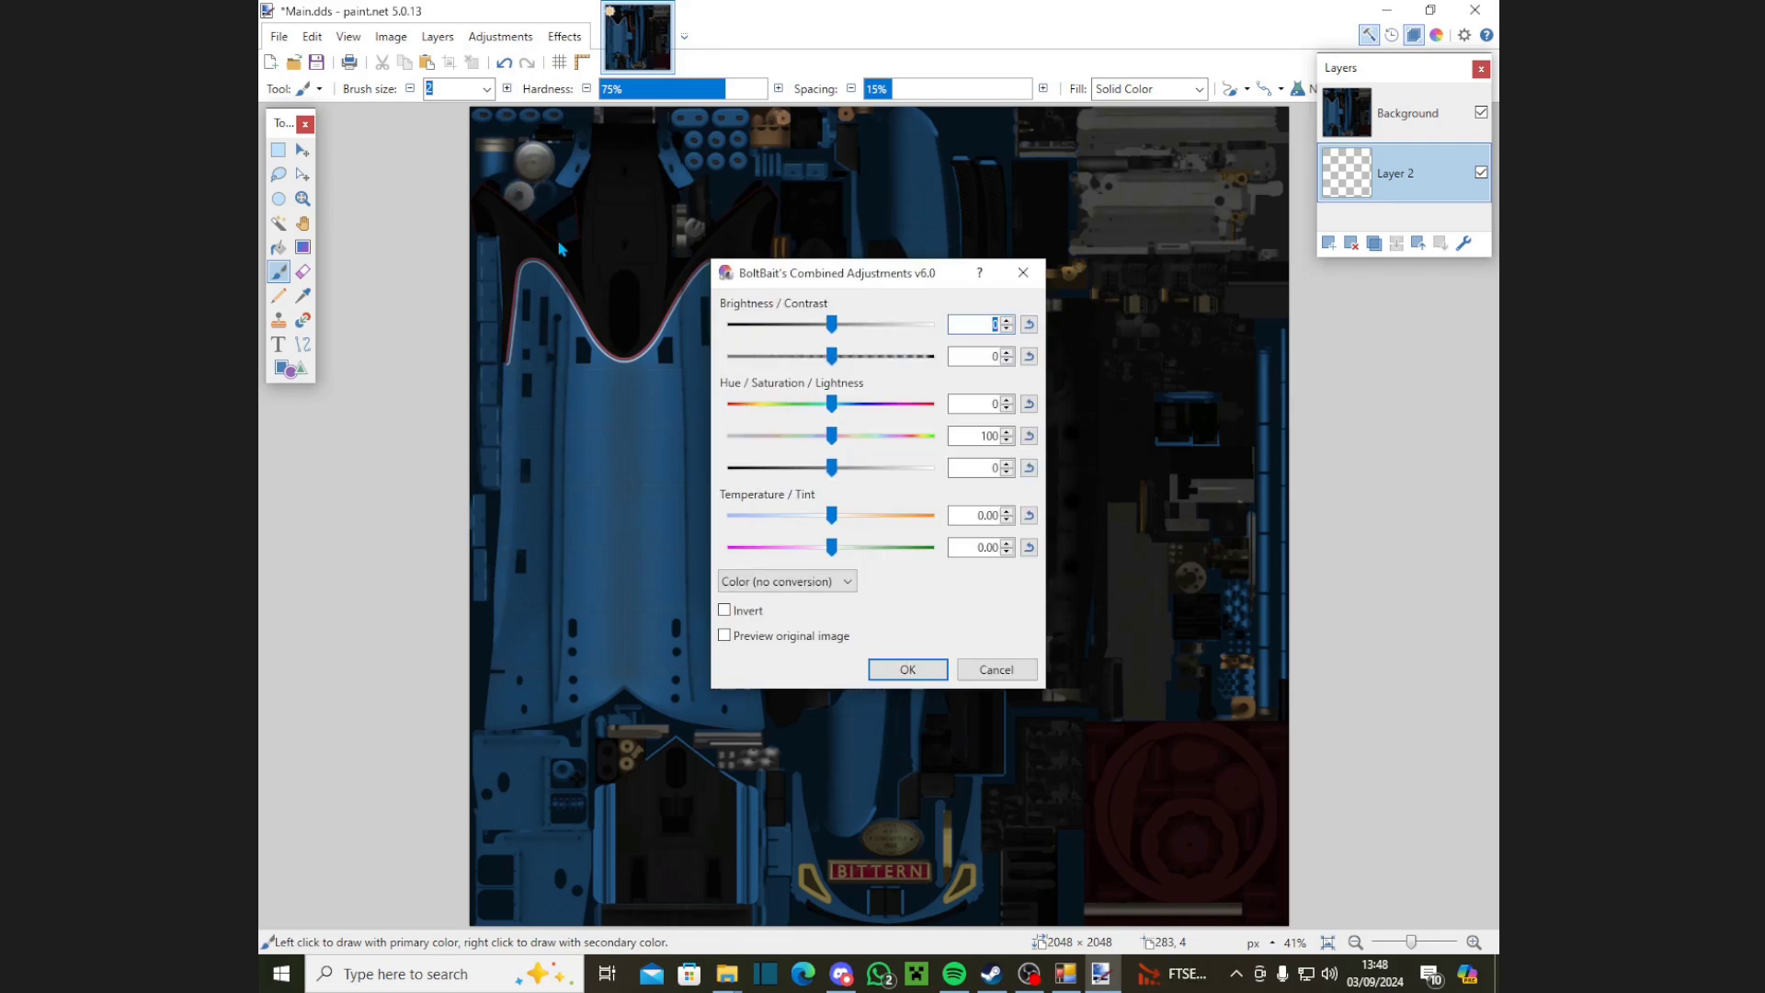
key("Tab")
left_click(996, 669)
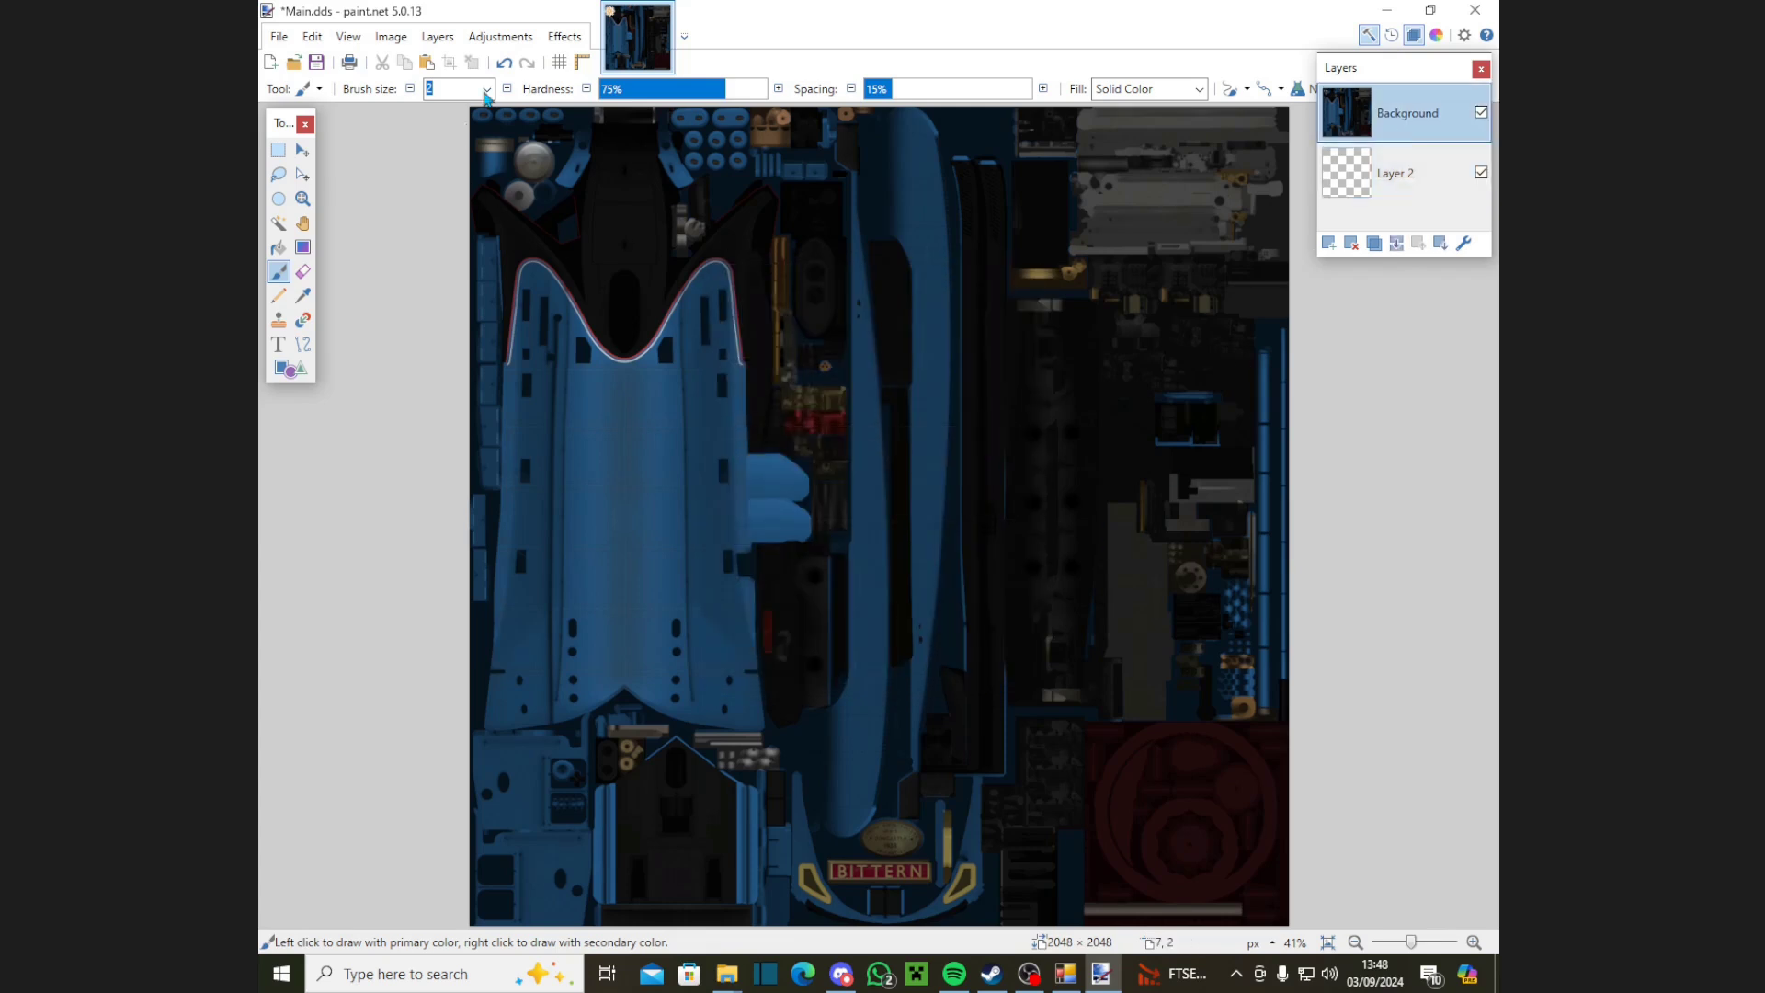
Step: Apply Combined Adjustments to Background with brightness 100, contrast 83 and saturation 0
left_click(500, 35)
left_click(551, 169)
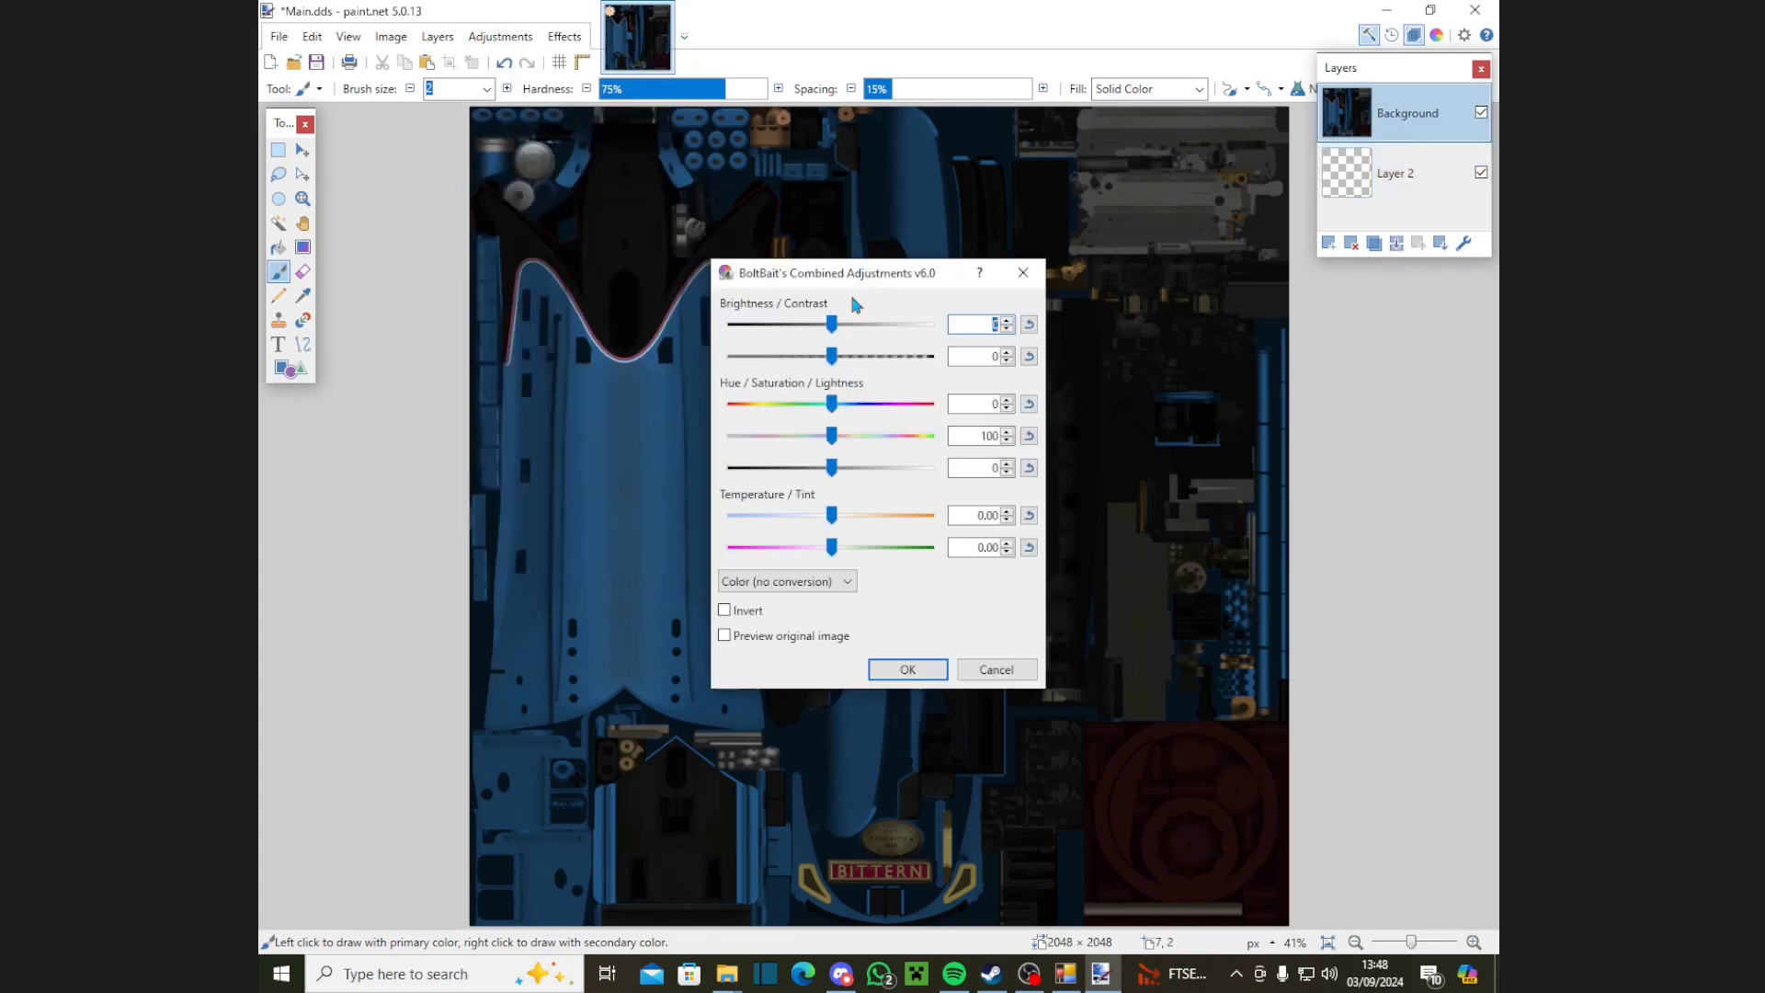
key("Tab")
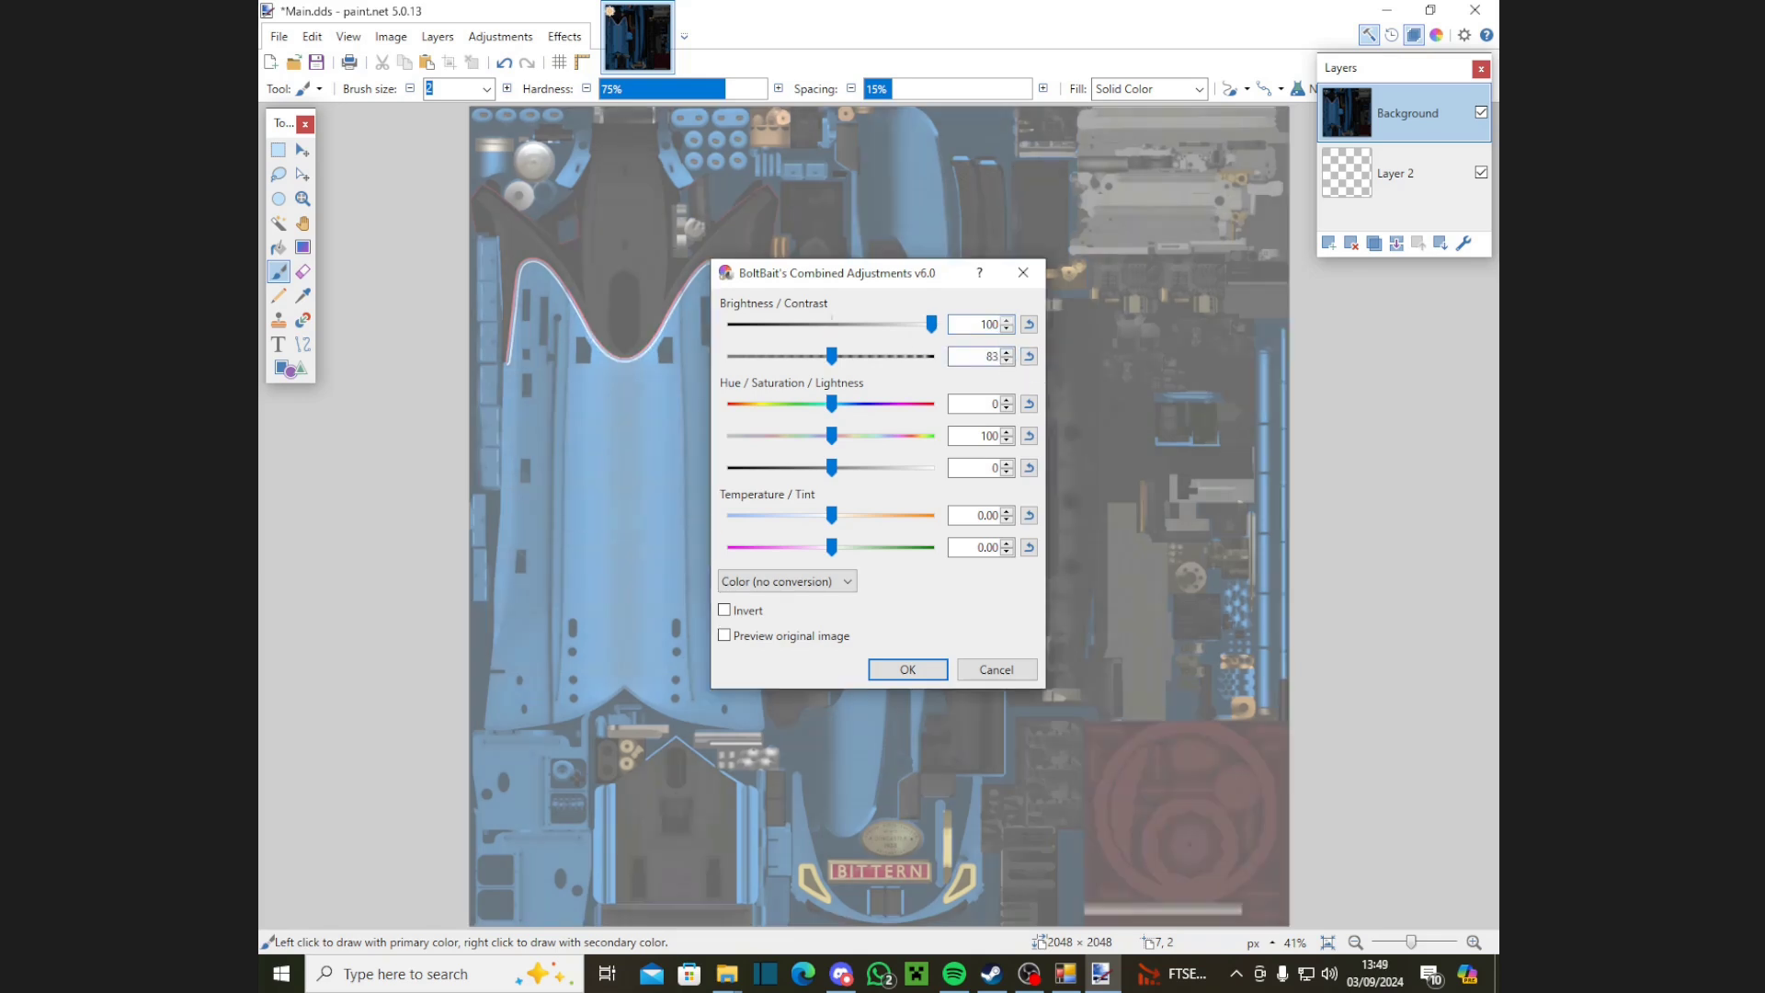
key("Tab")
key("Tab")
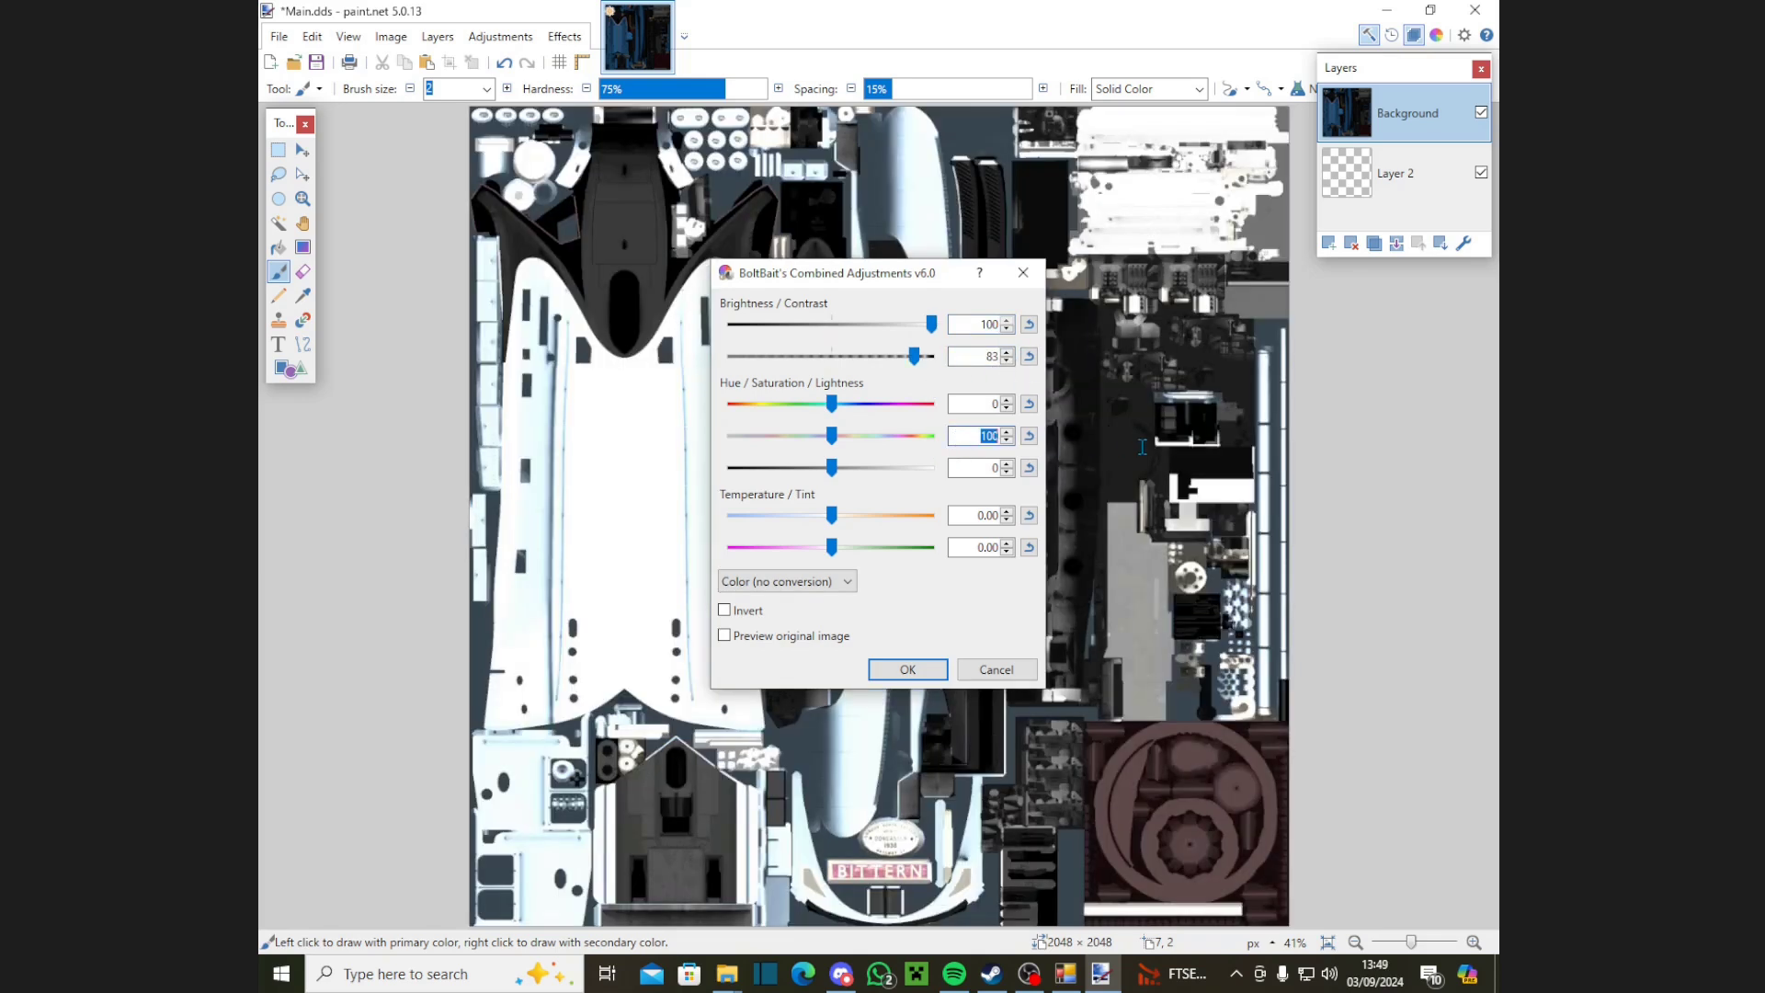
type("0")
key("Return")
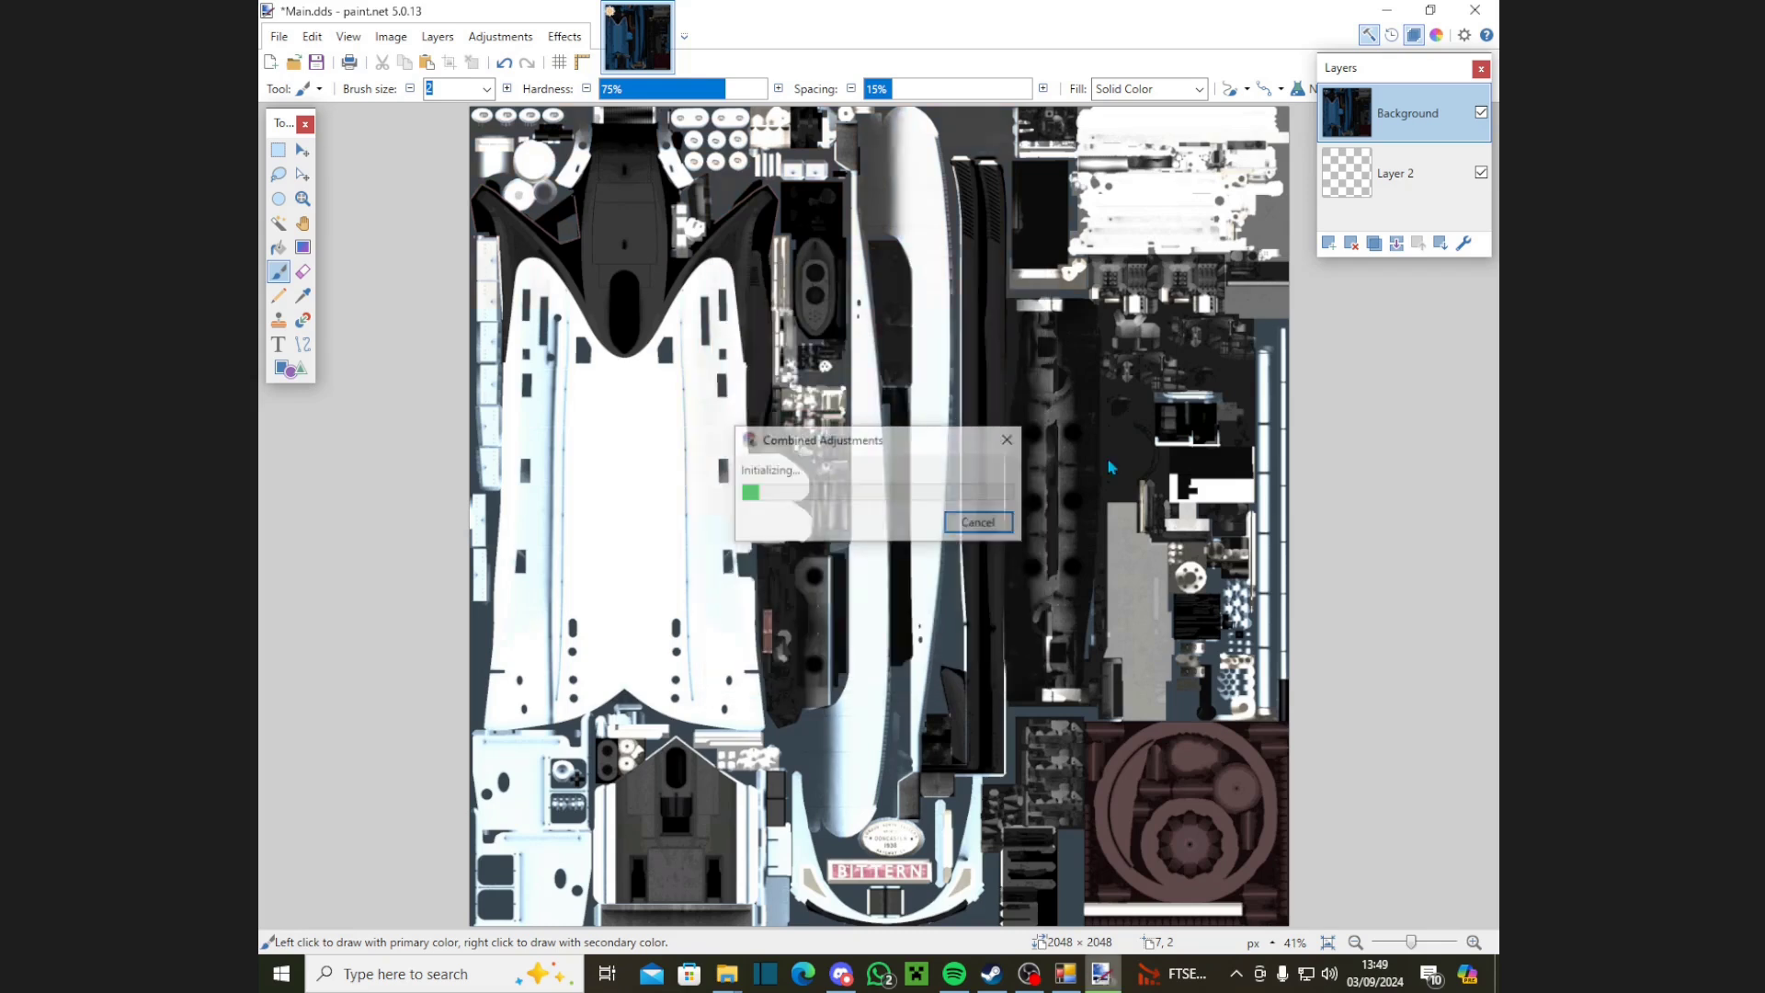
left_click(532, 41)
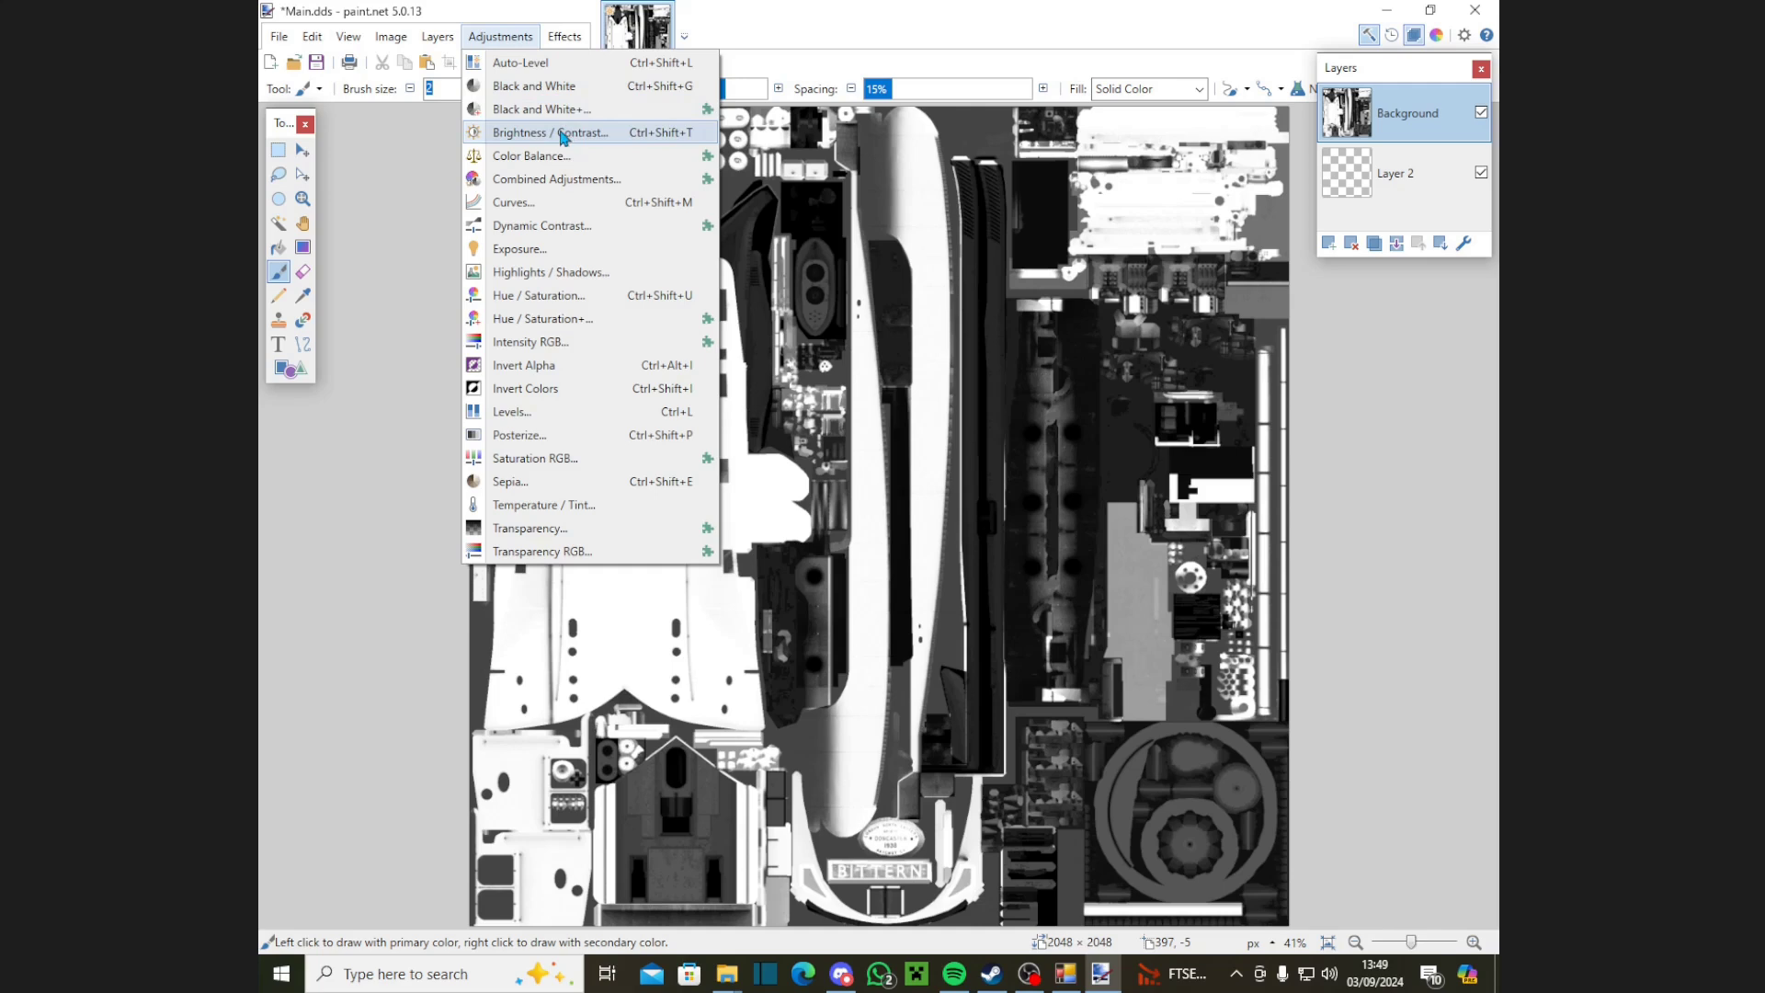
Step: Apply Brightness/Contrast with brightness 27 and contrast 17
left_click(563, 137)
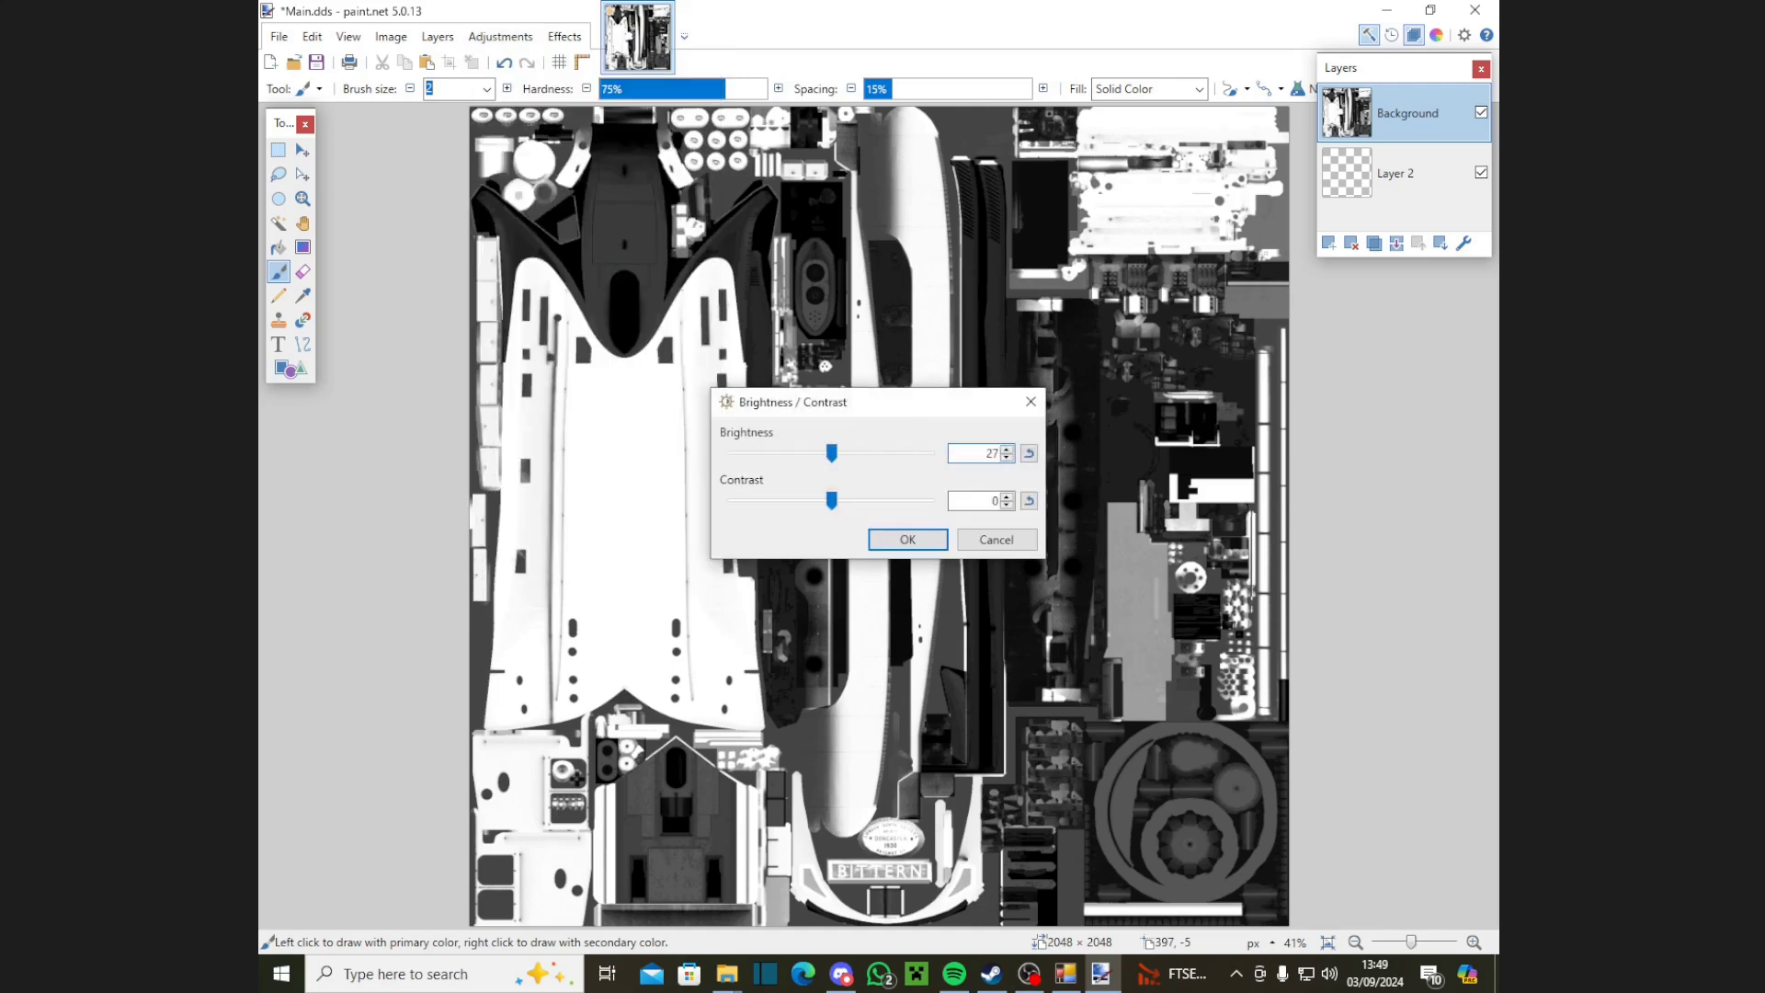
type("27")
key("Tab")
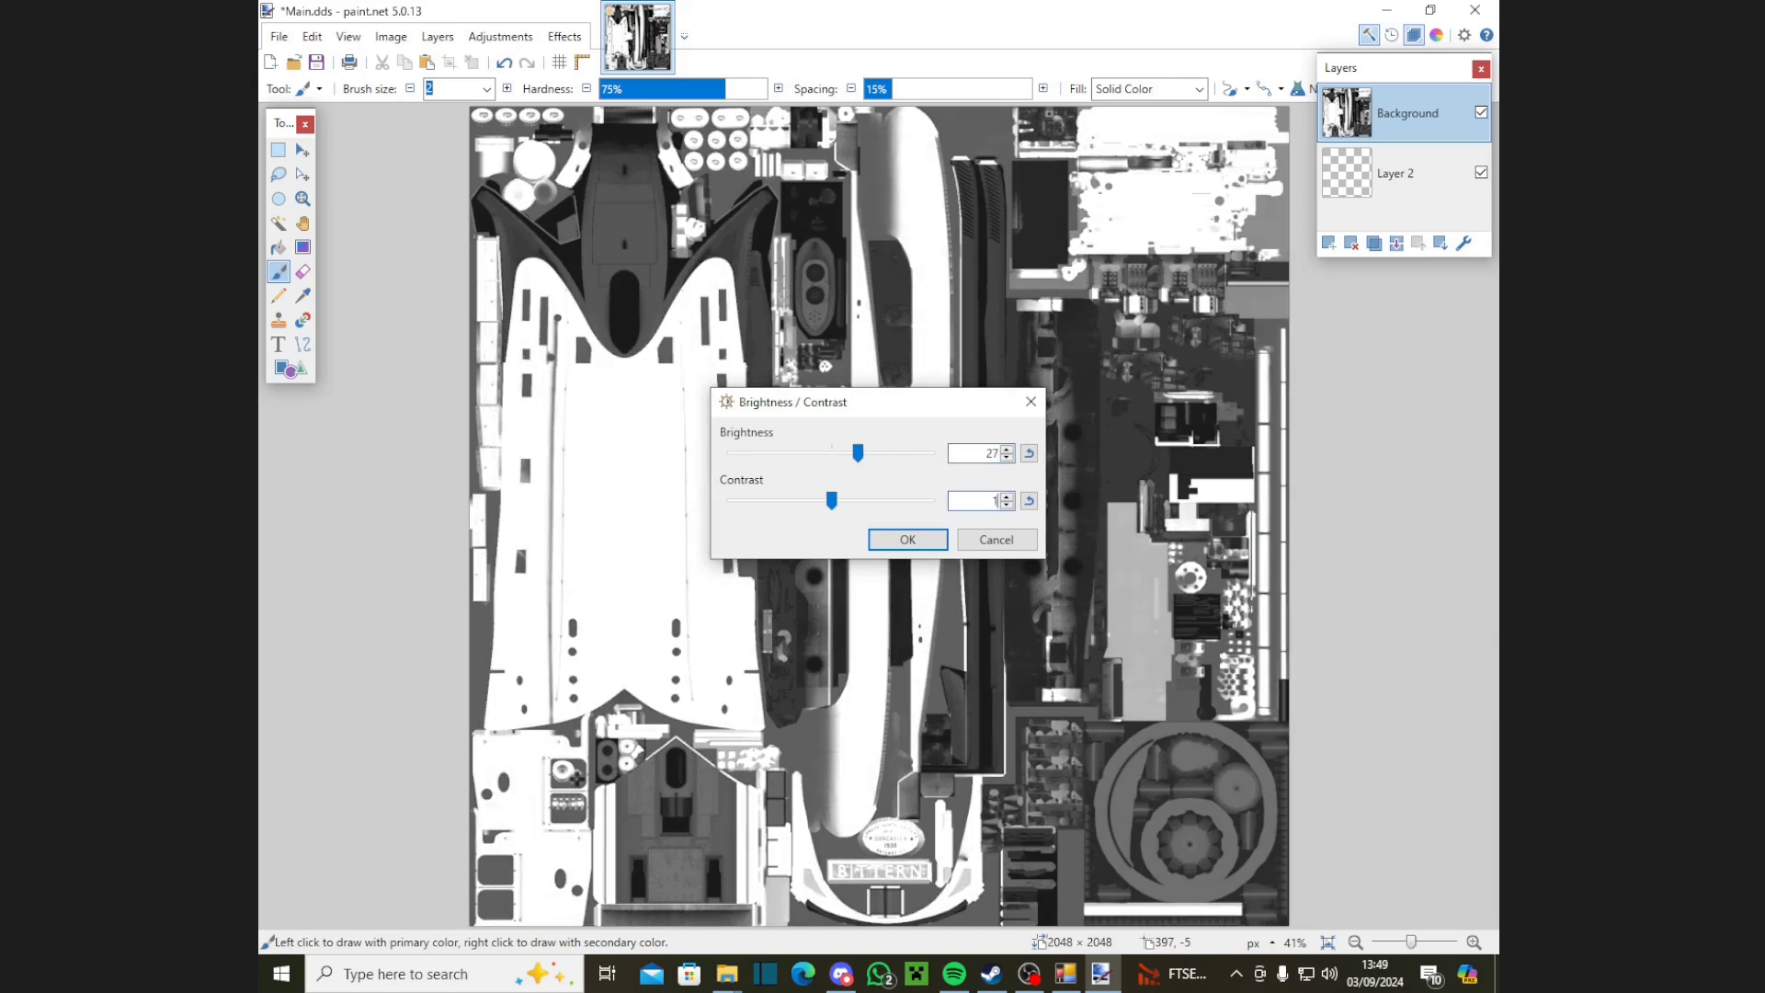
type("17")
key("Return")
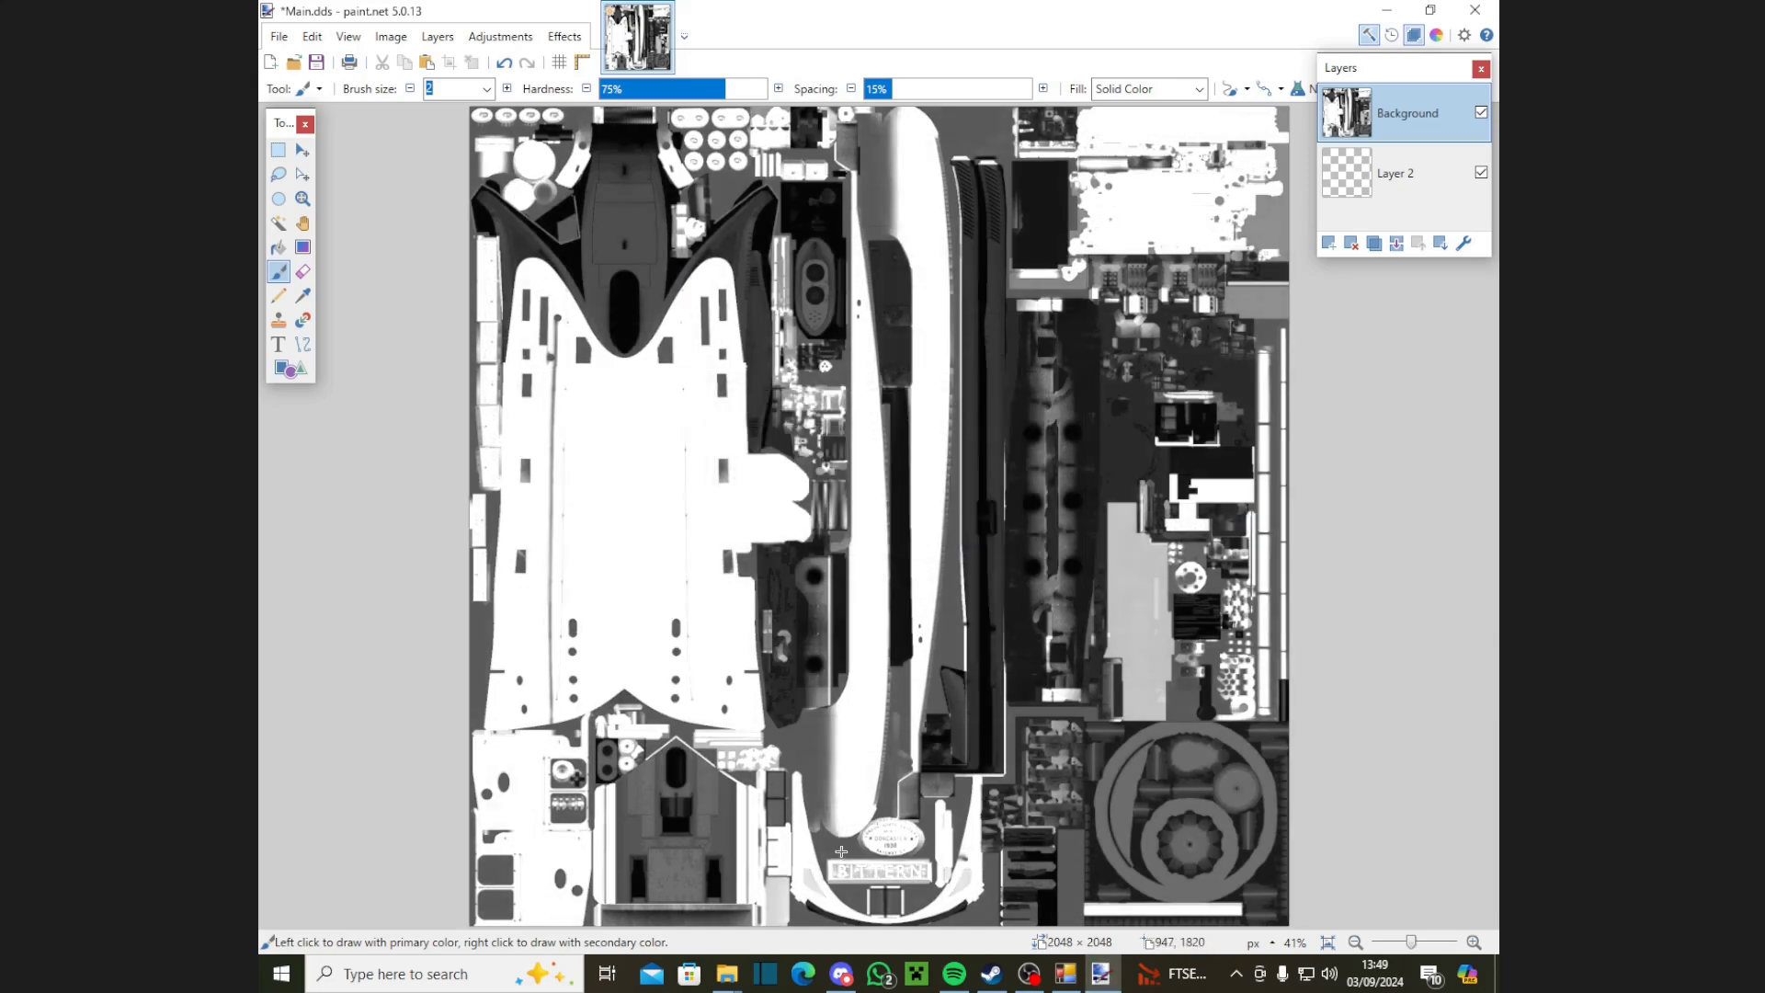
Step: Page back through the posted reference screenshots in the Discord help thread
key("alt+Tab")
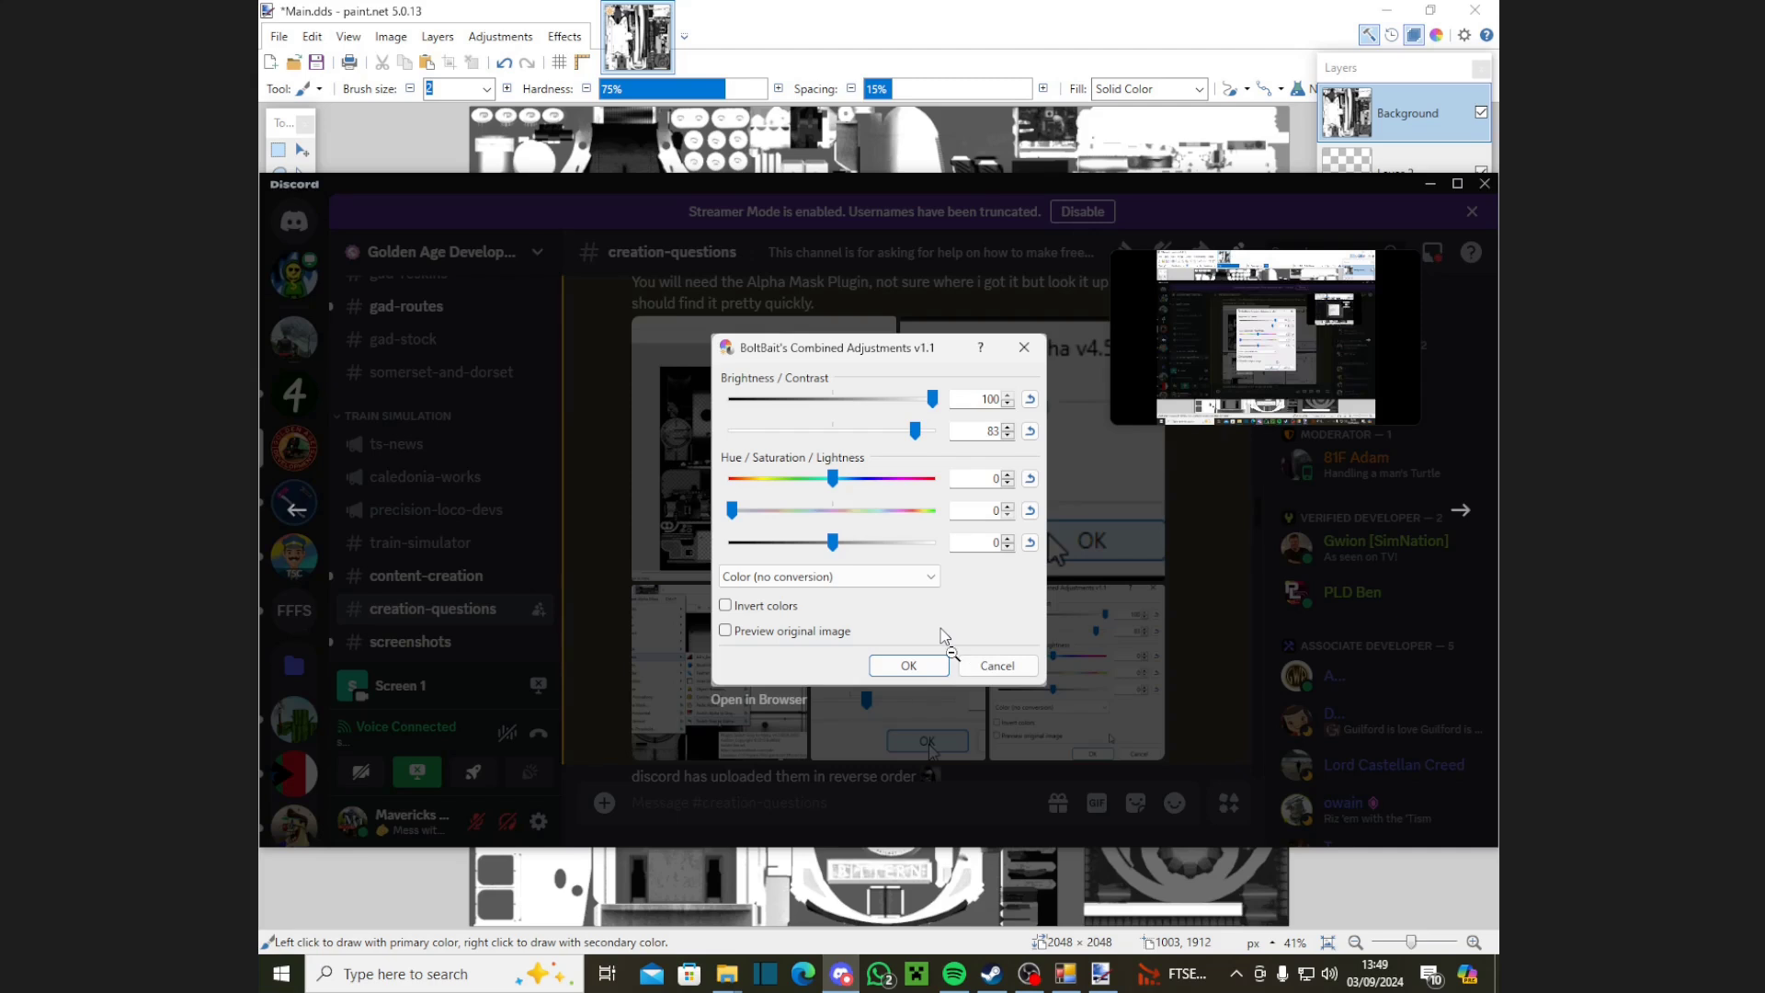
key("Left")
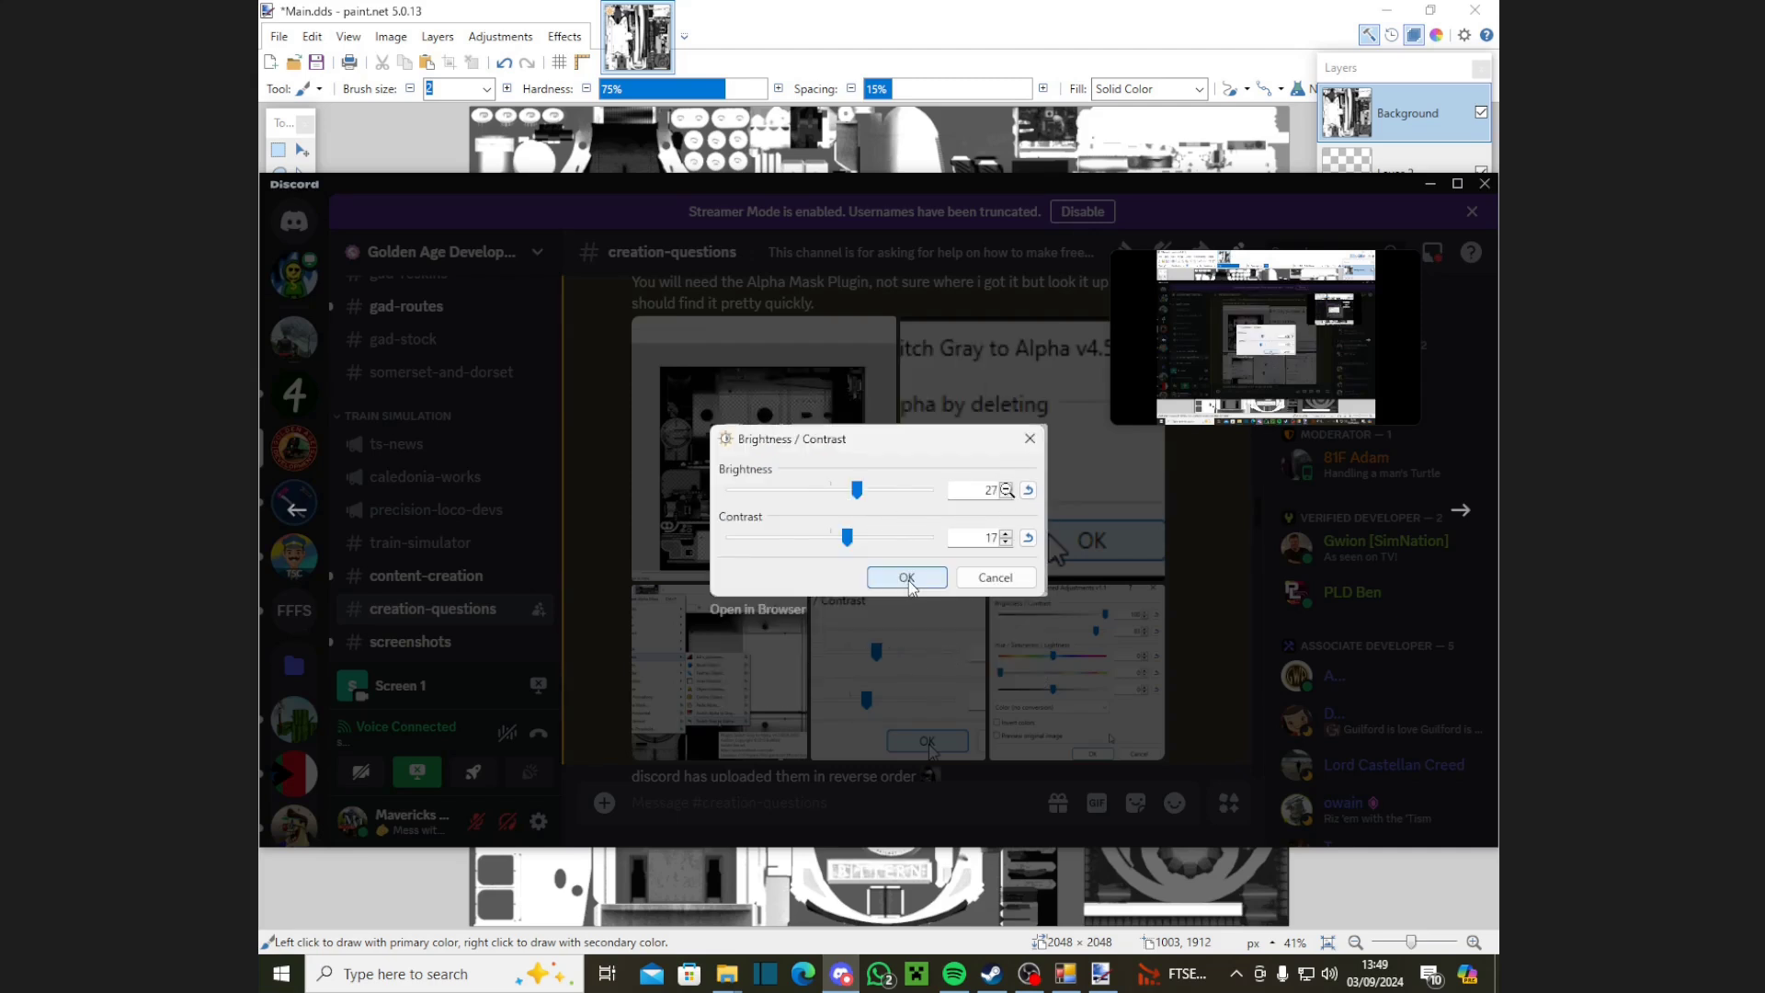
key("Left")
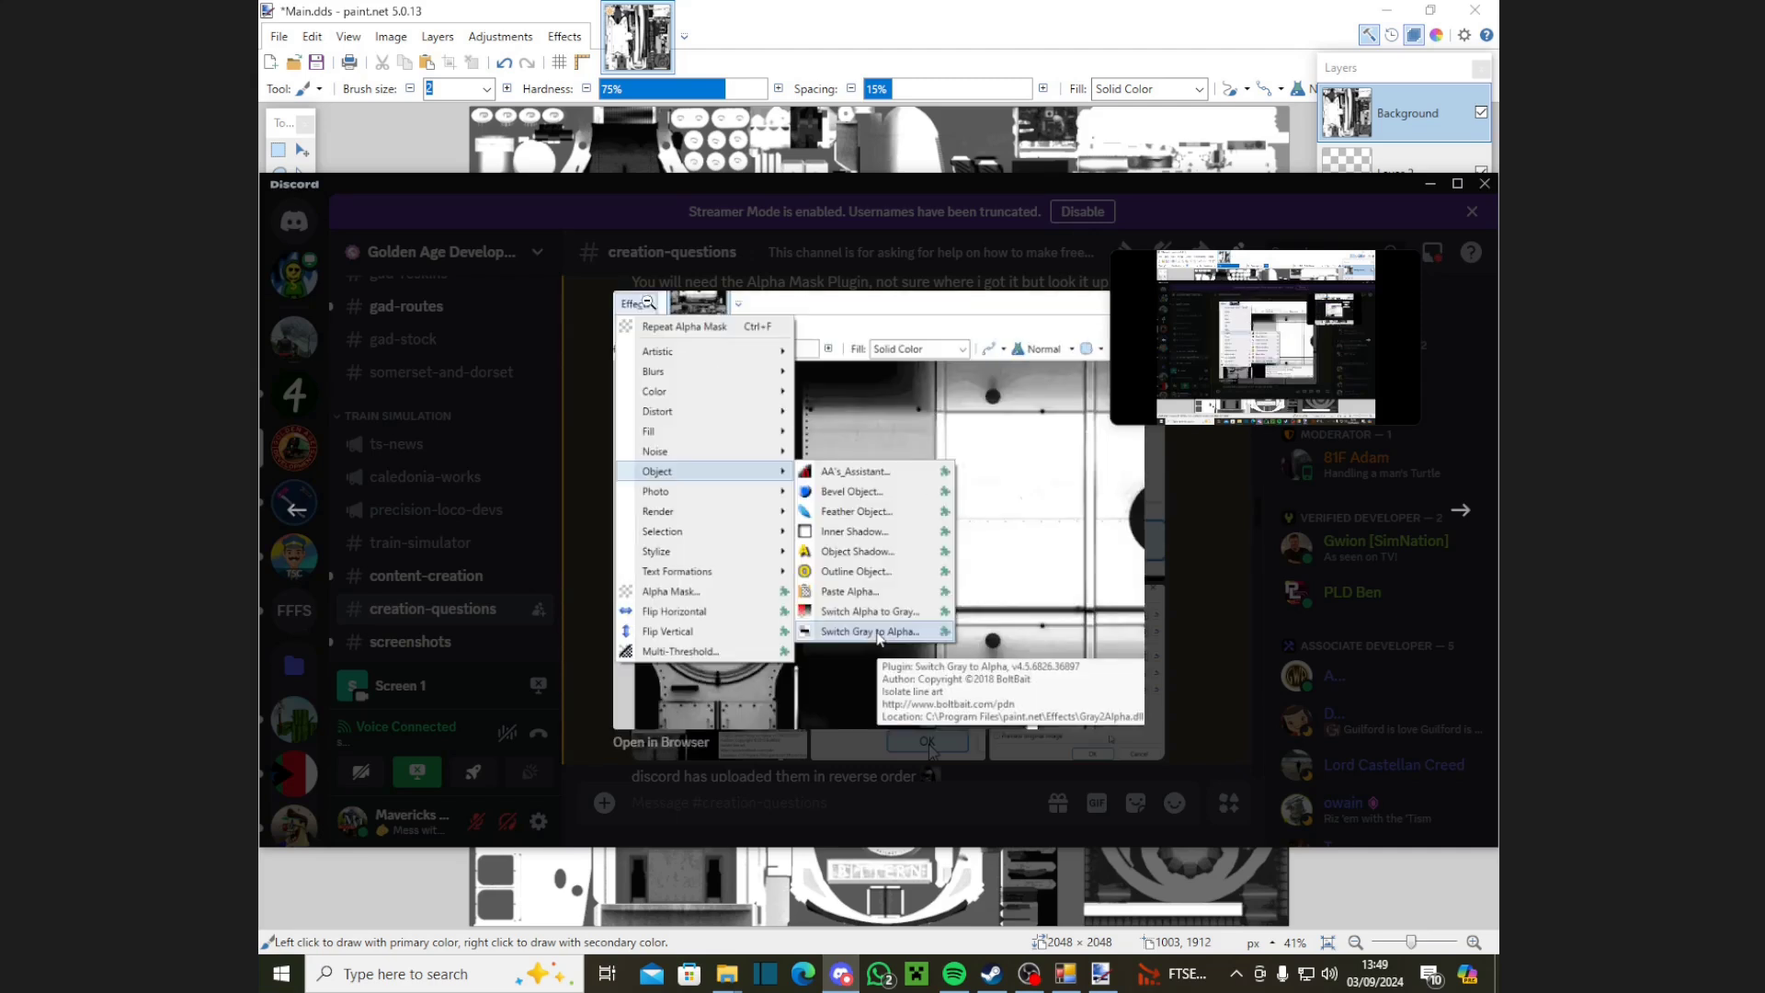
Step: Apply Switch Gray to Alpha with White removed, then bring the Discord thread back up
left_click(1101, 974)
left_click(565, 36)
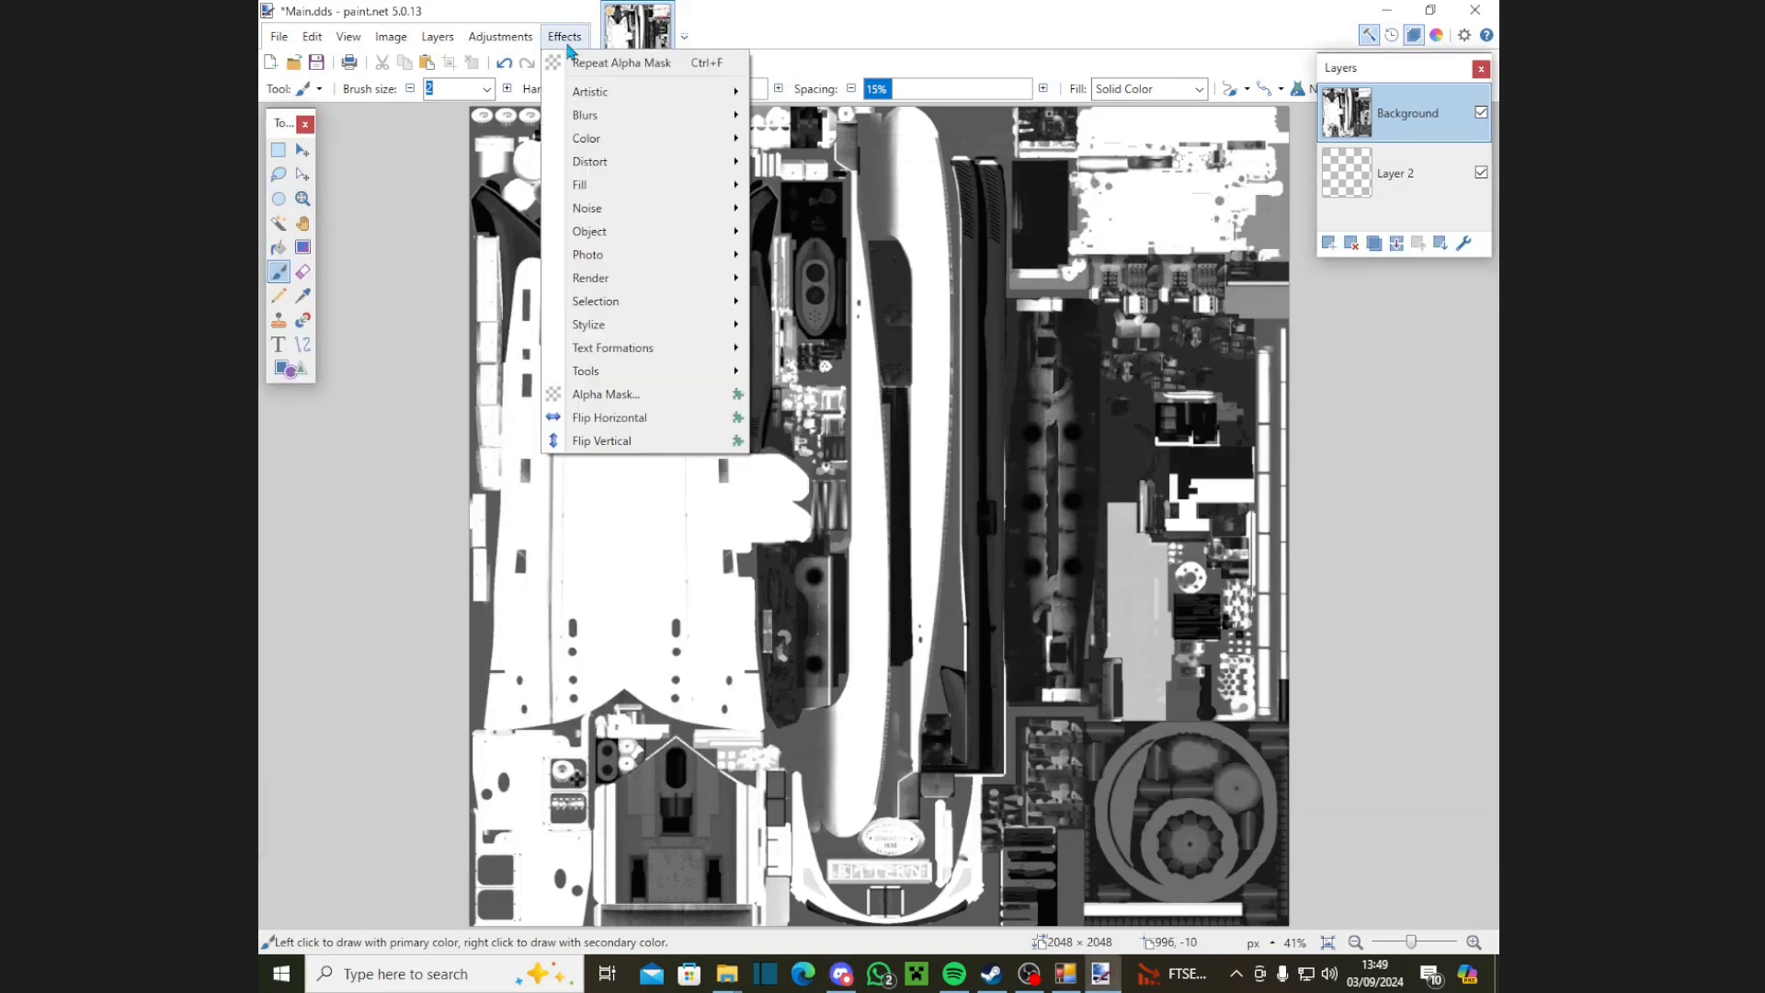
mouse_move(643, 231)
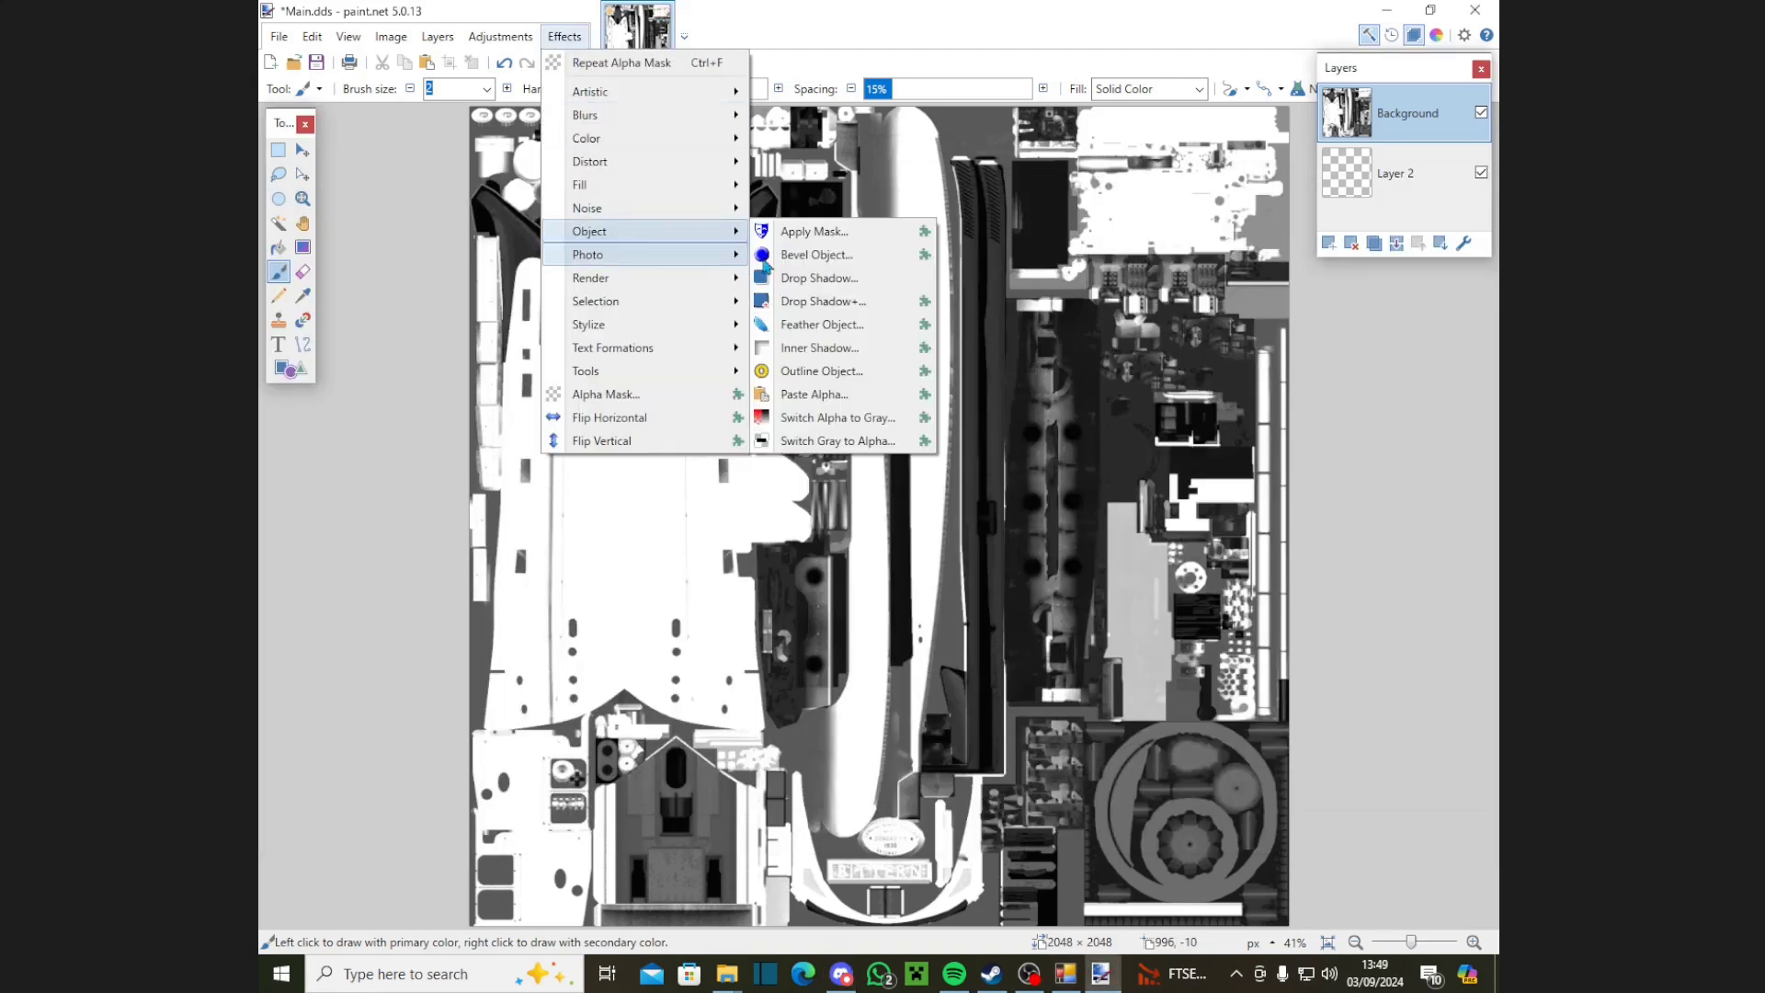
left_click(836, 440)
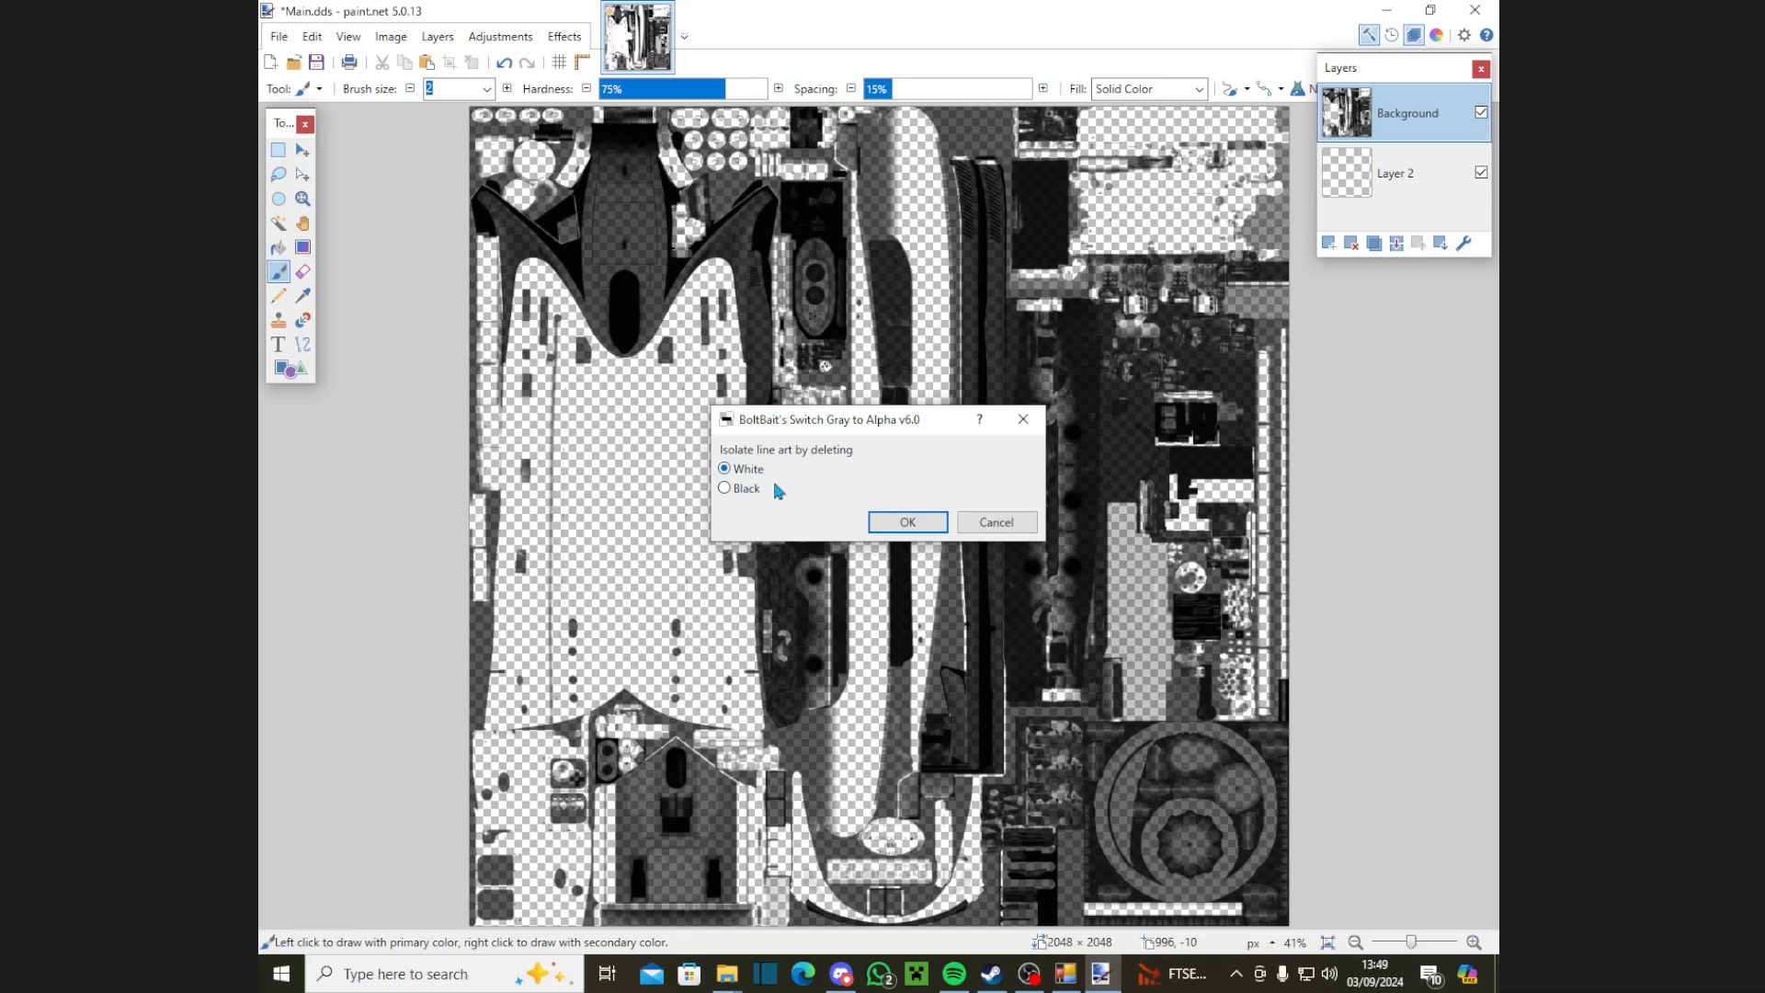
left_click(903, 521)
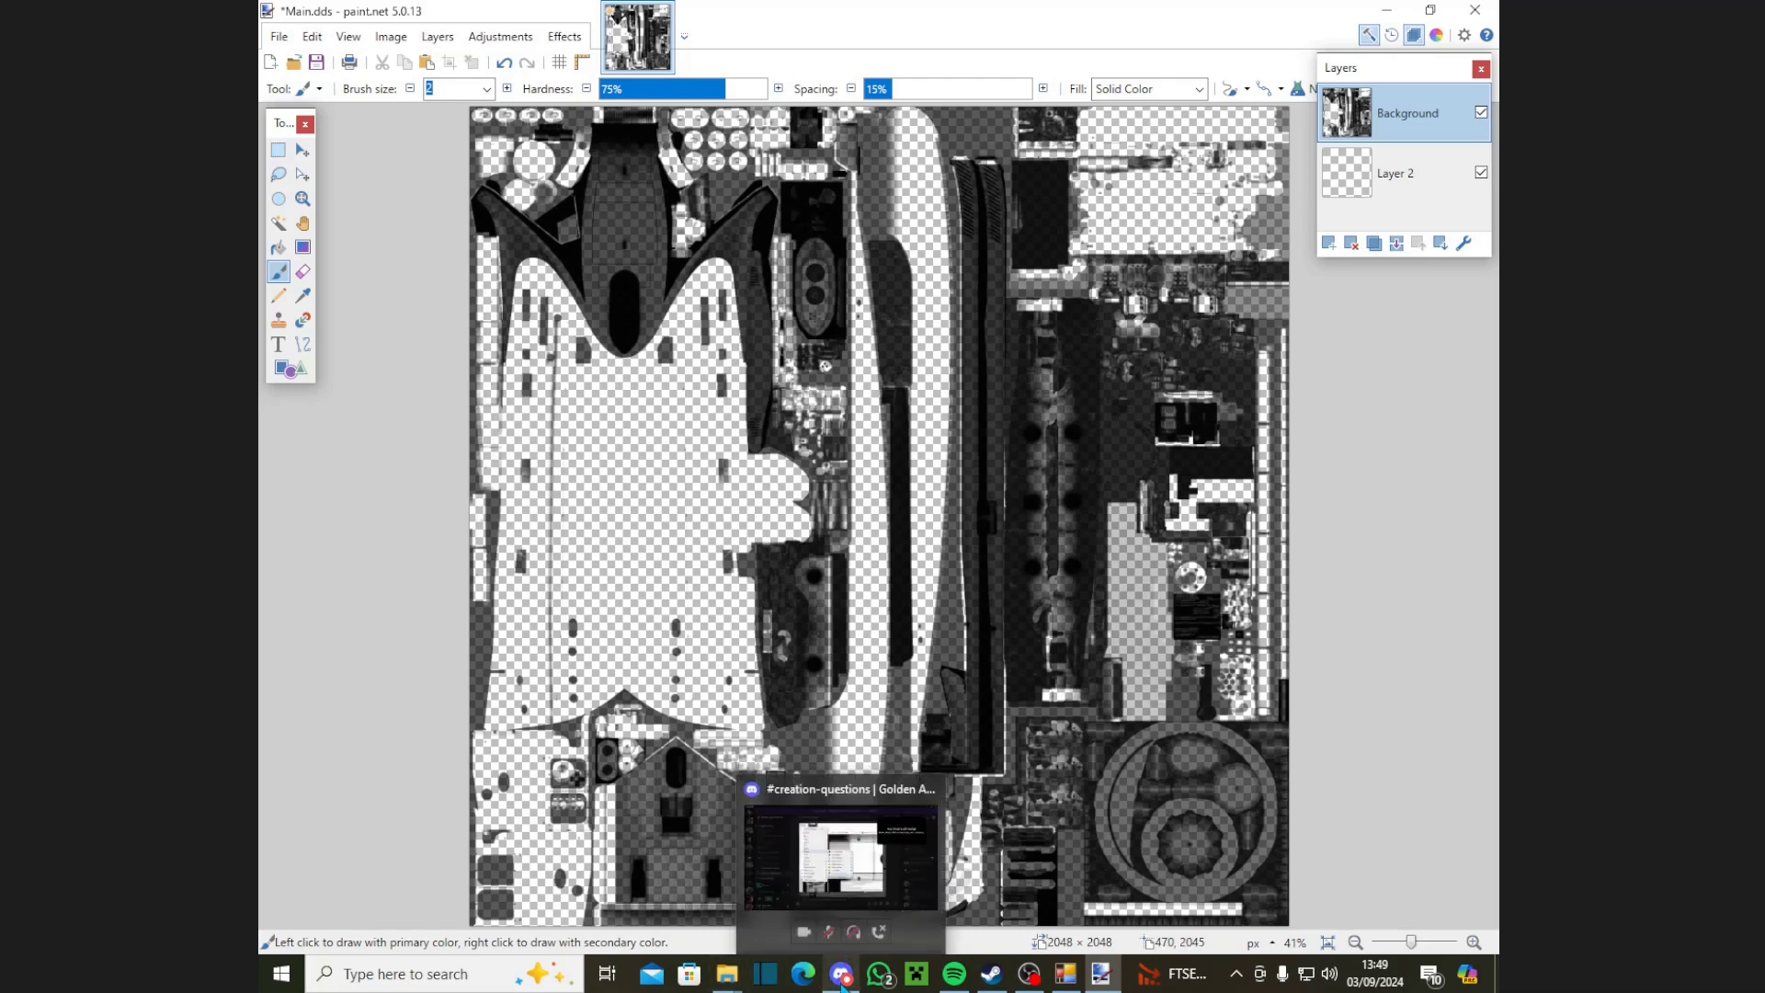
left_click(841, 985)
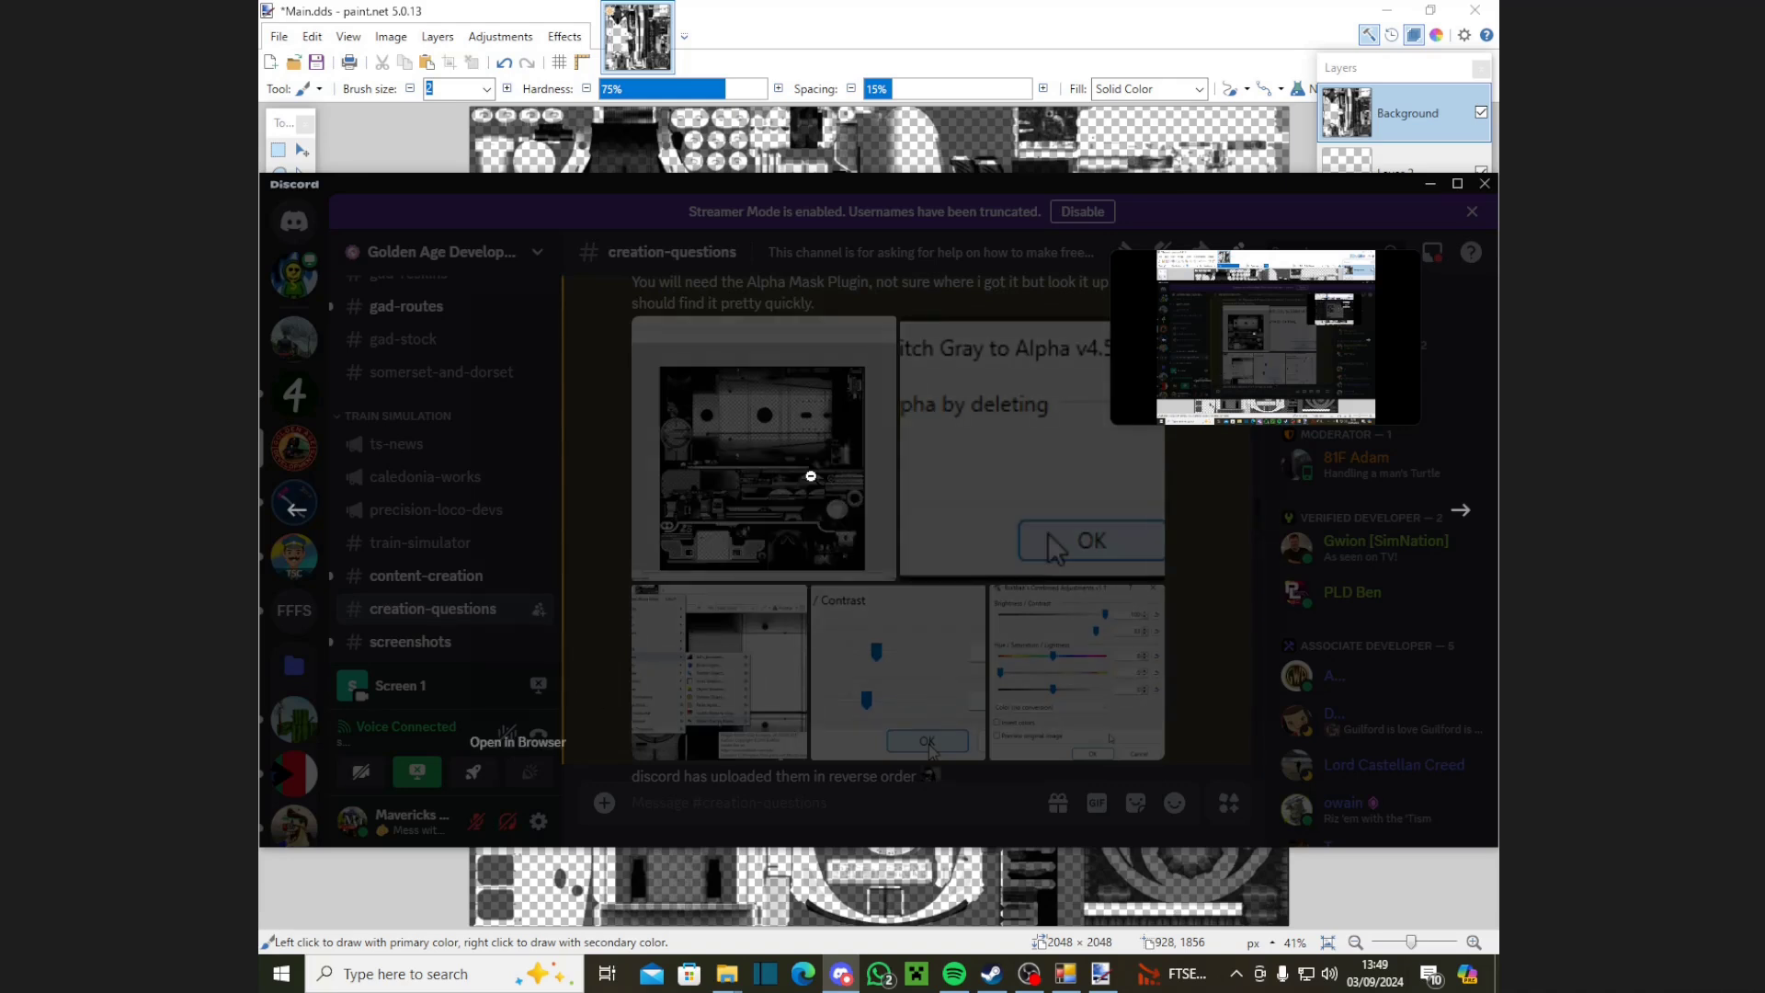
left_click(811, 477)
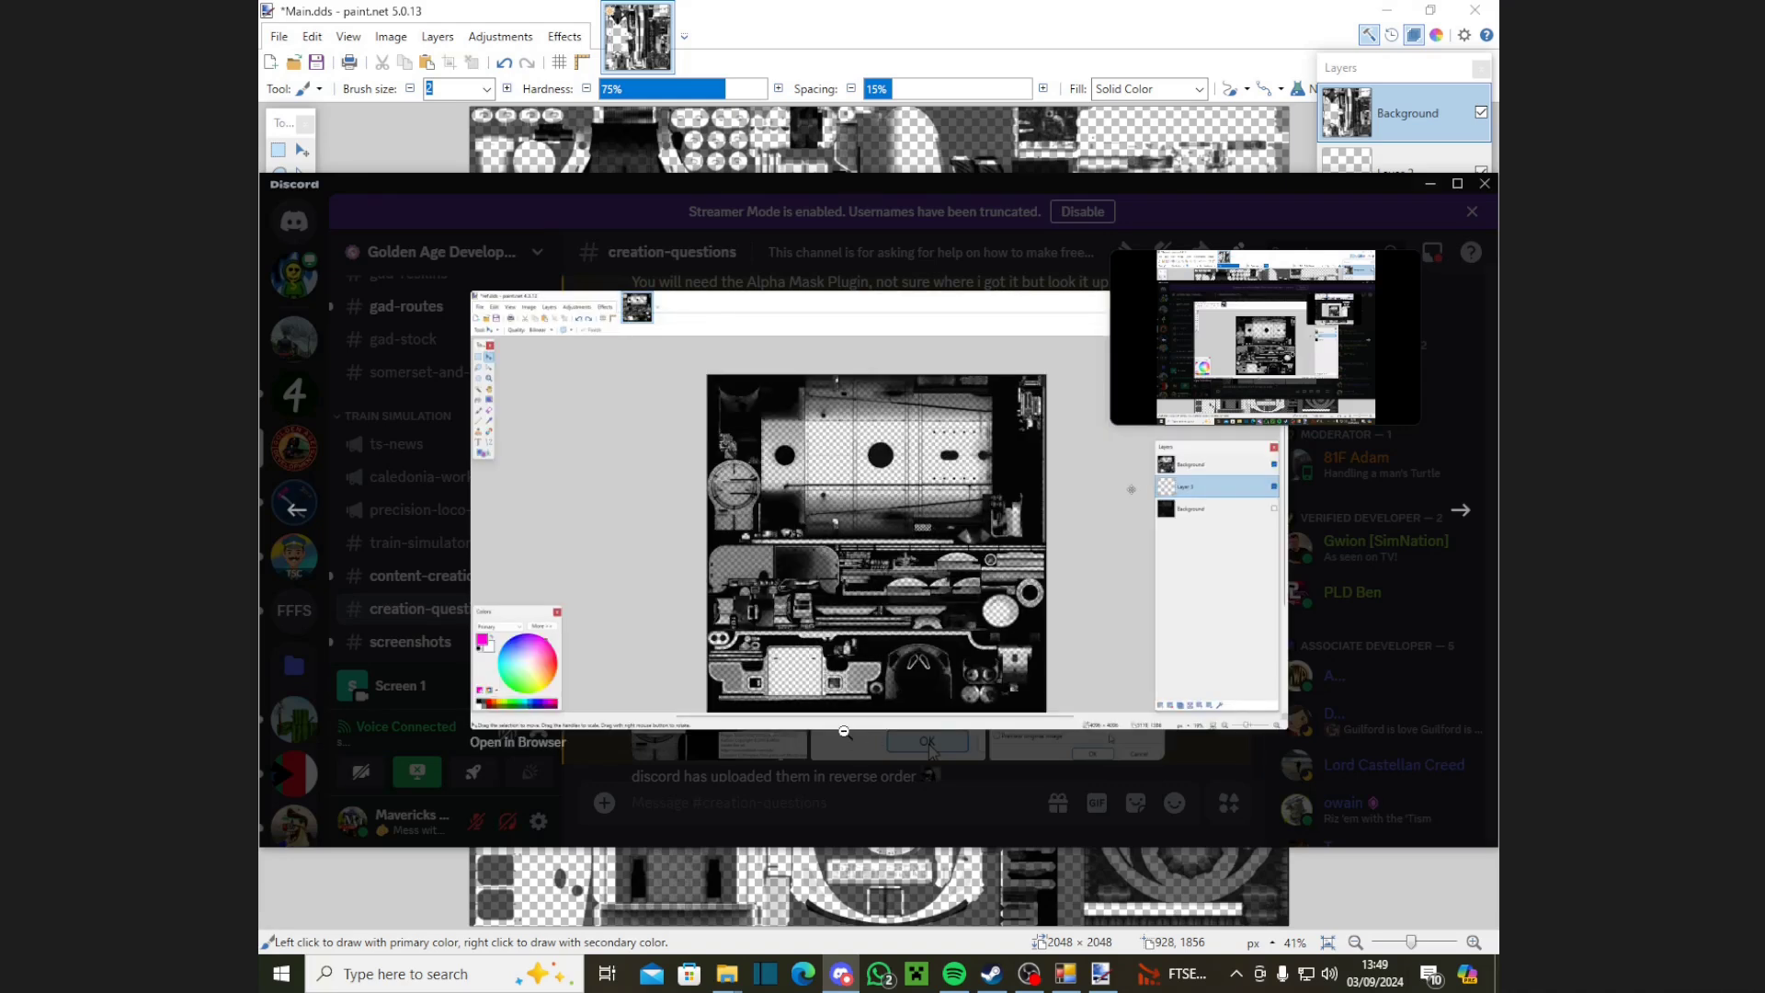
left_click(844, 731)
scroll(800, 654, "down", 3)
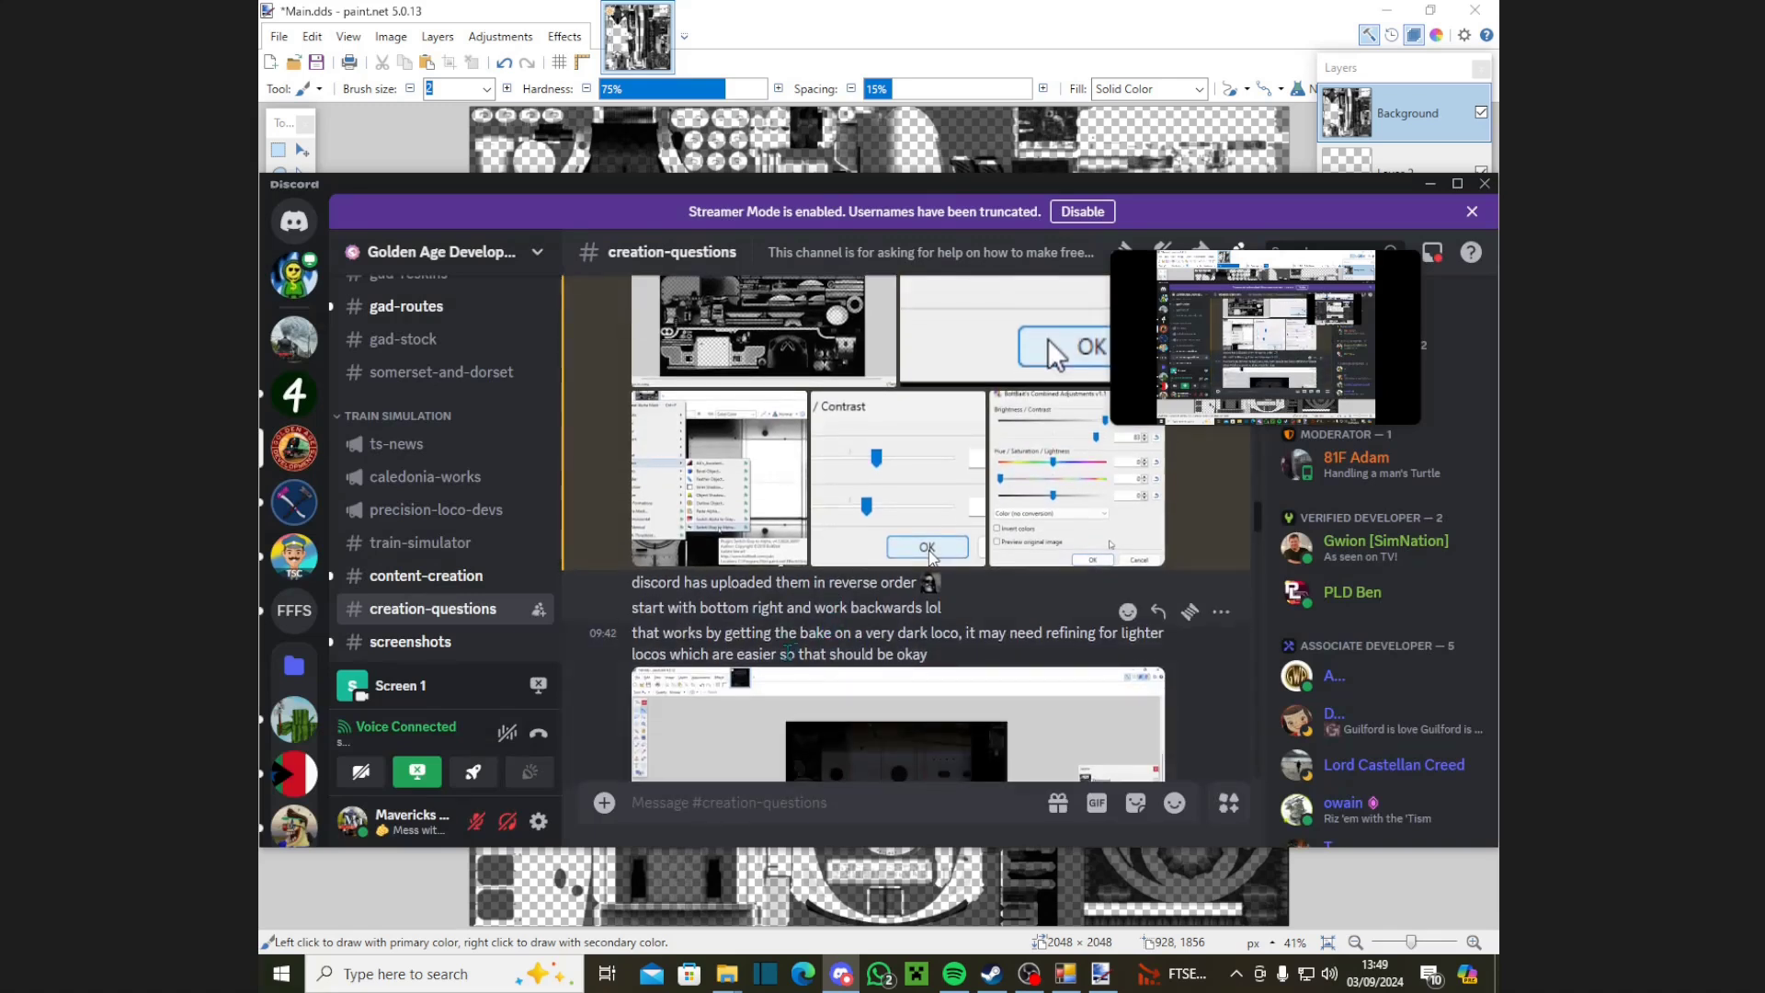
scroll(788, 654, "down", 3)
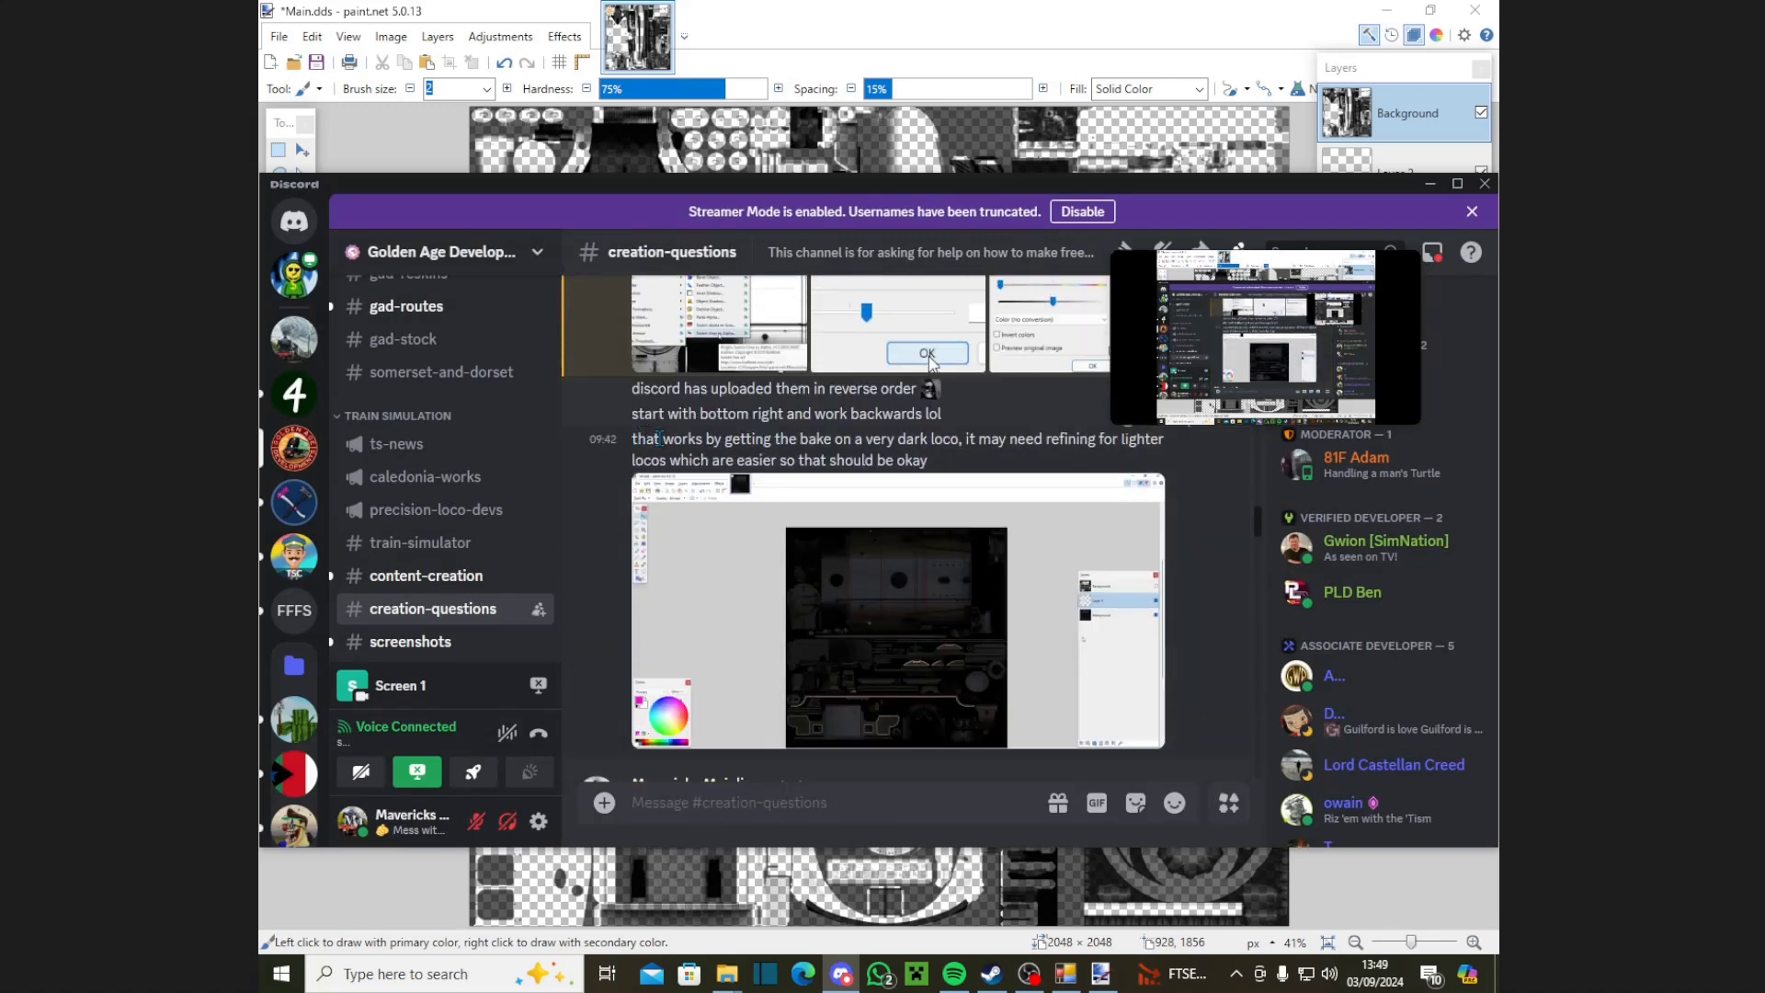
left_click_drag(647, 439, 933, 483)
left_click(901, 460)
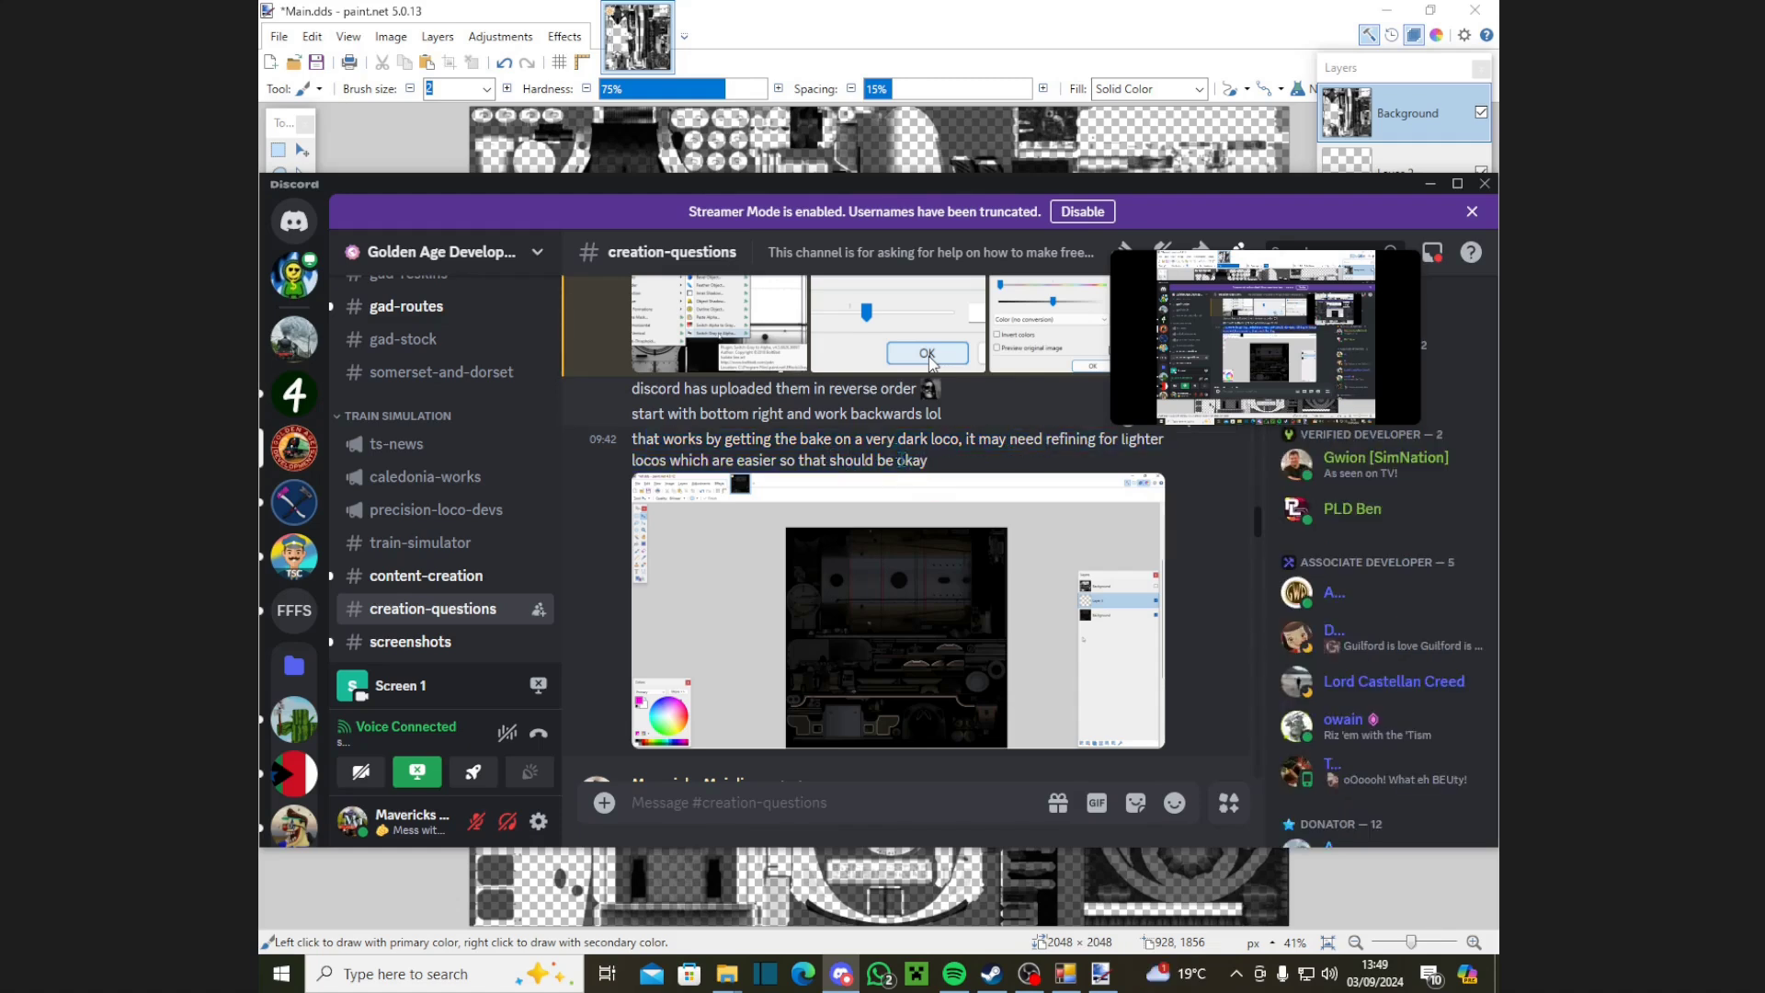
scroll(917, 501, "down", 10)
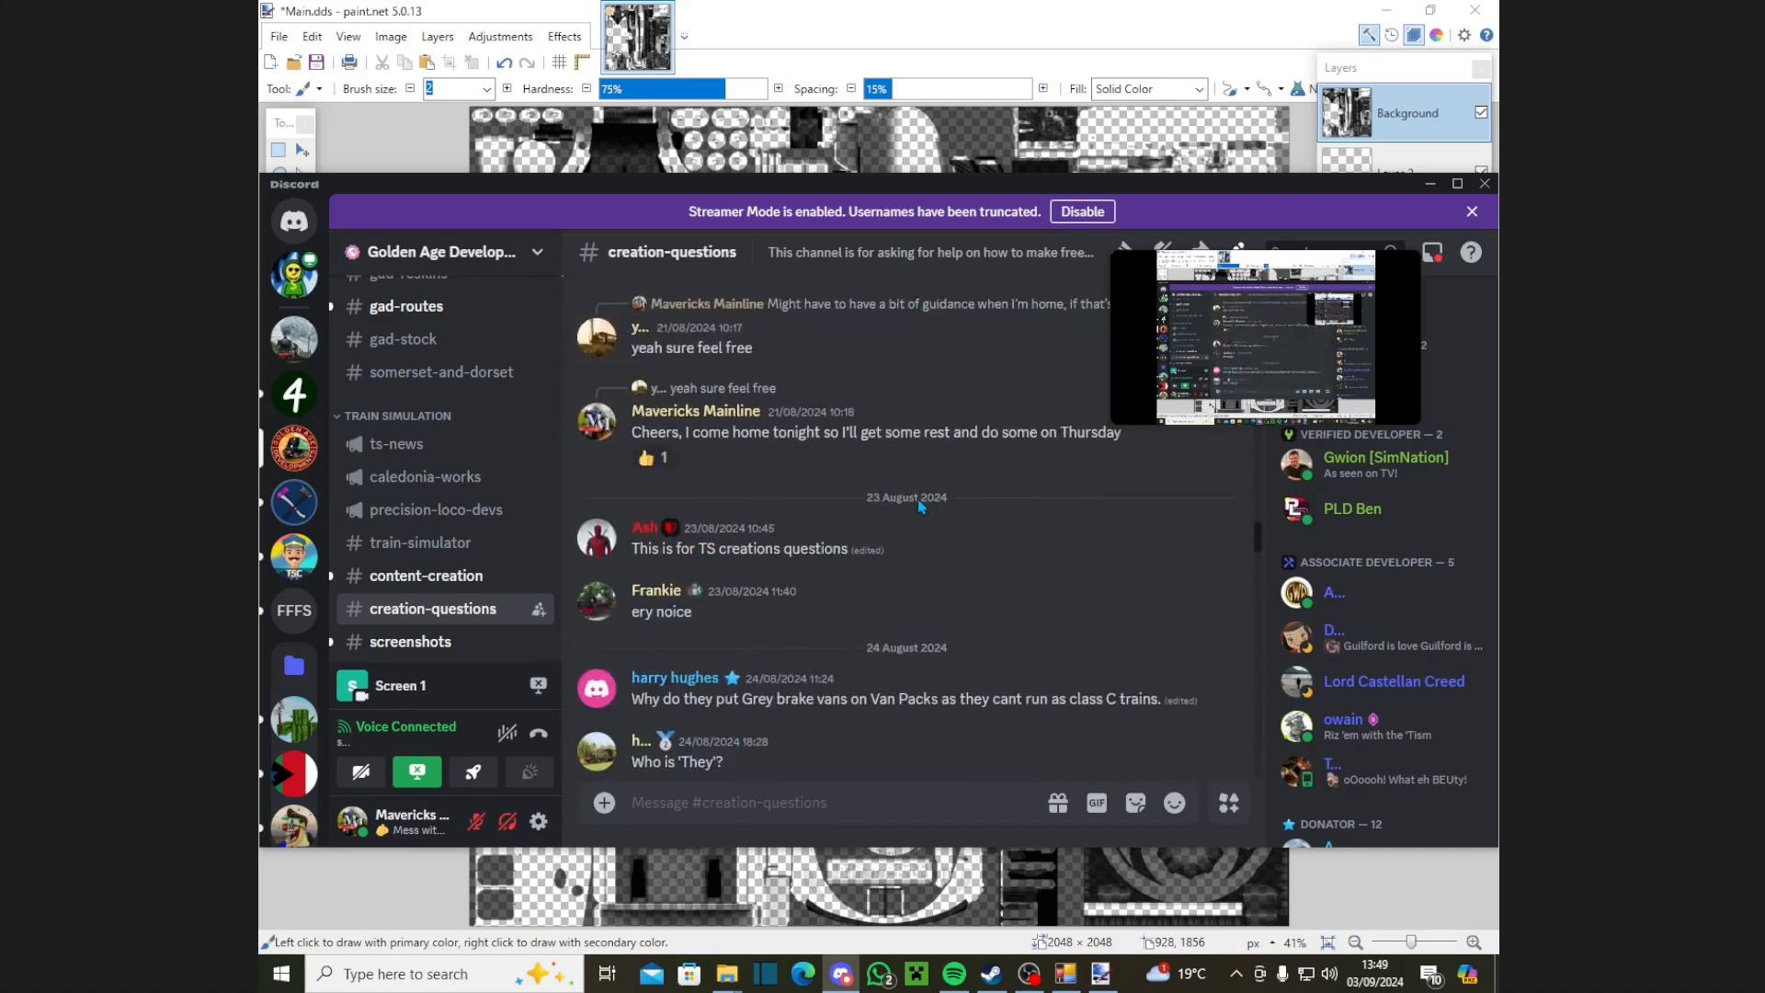
scroll(918, 499, "down", 12)
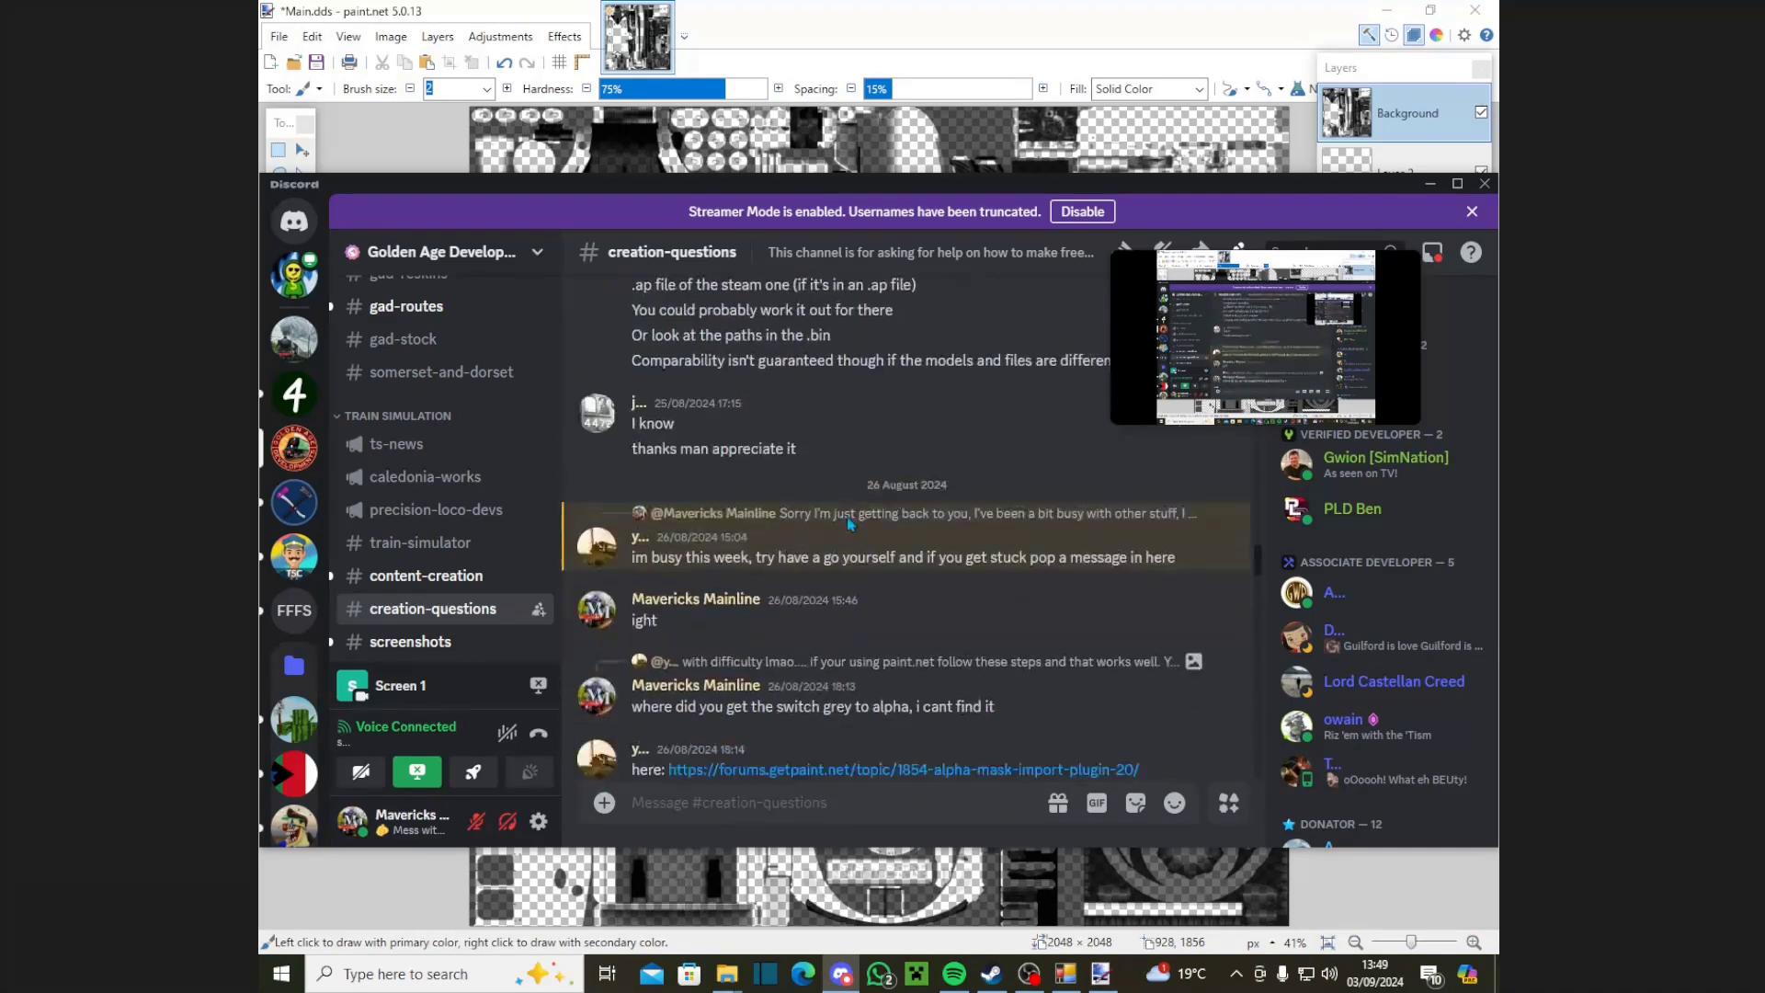
scroll(848, 524, "down", 10)
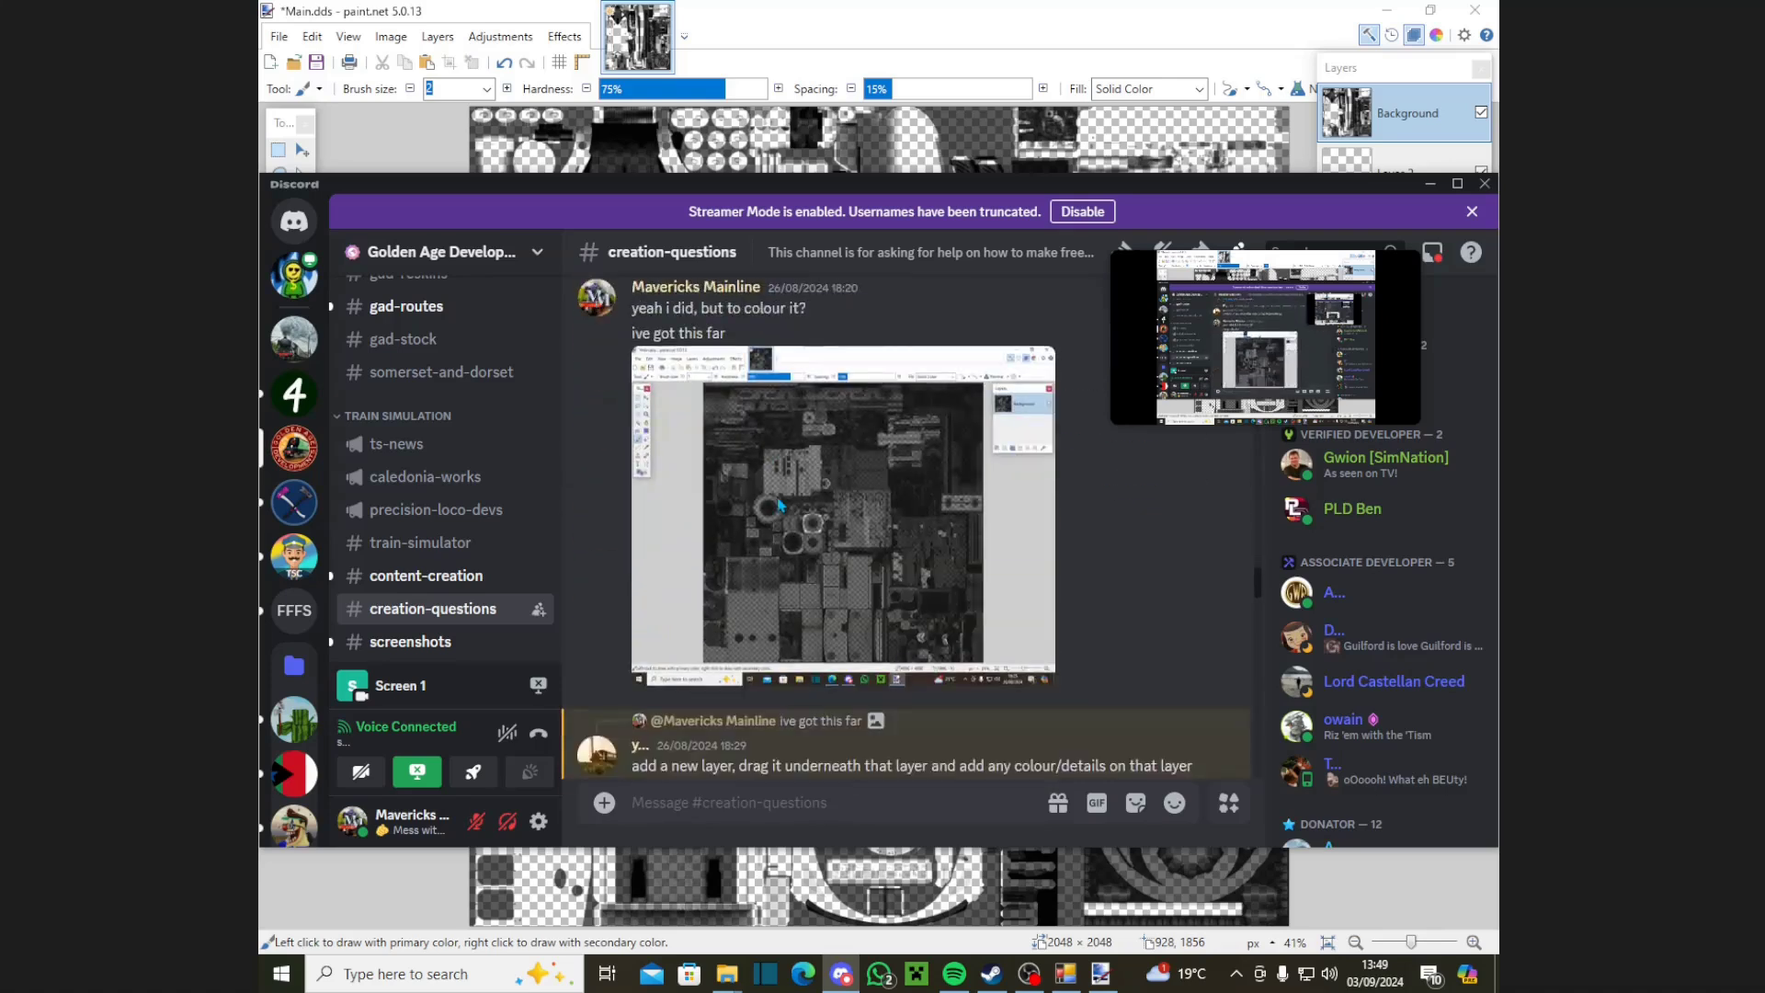
scroll(779, 504, "down", 2)
scroll(772, 524, "up", 3)
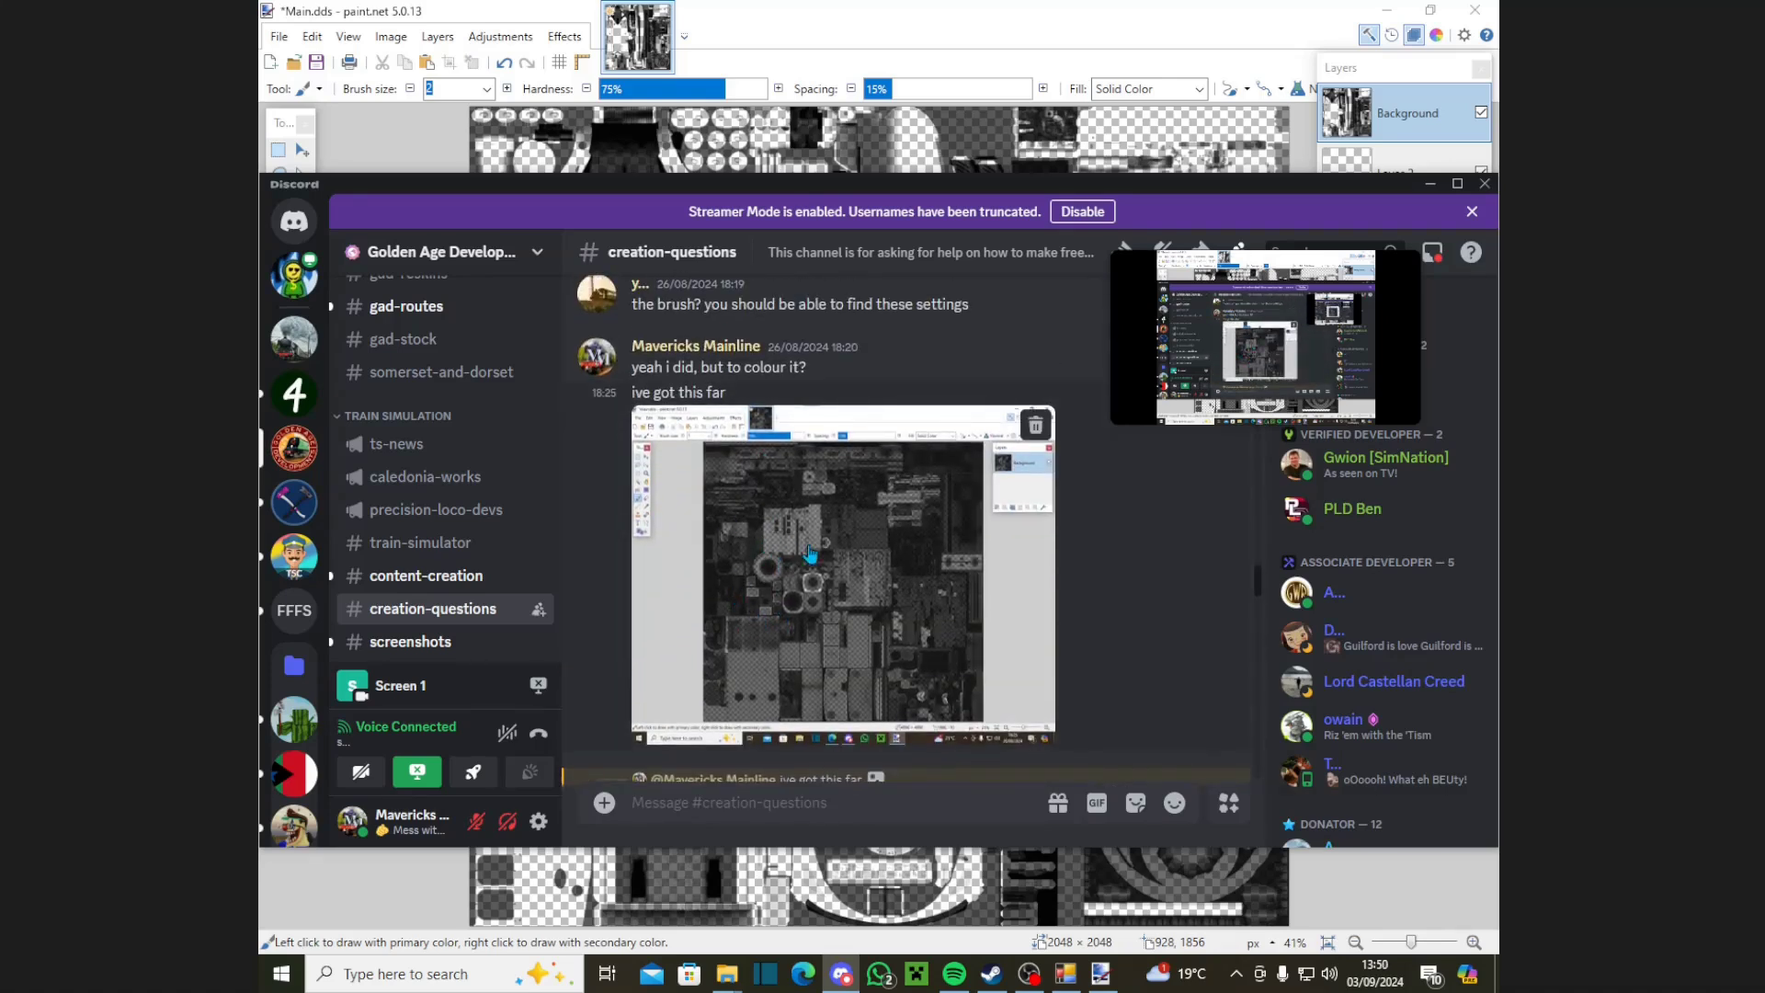
scroll(808, 555, "down", 3)
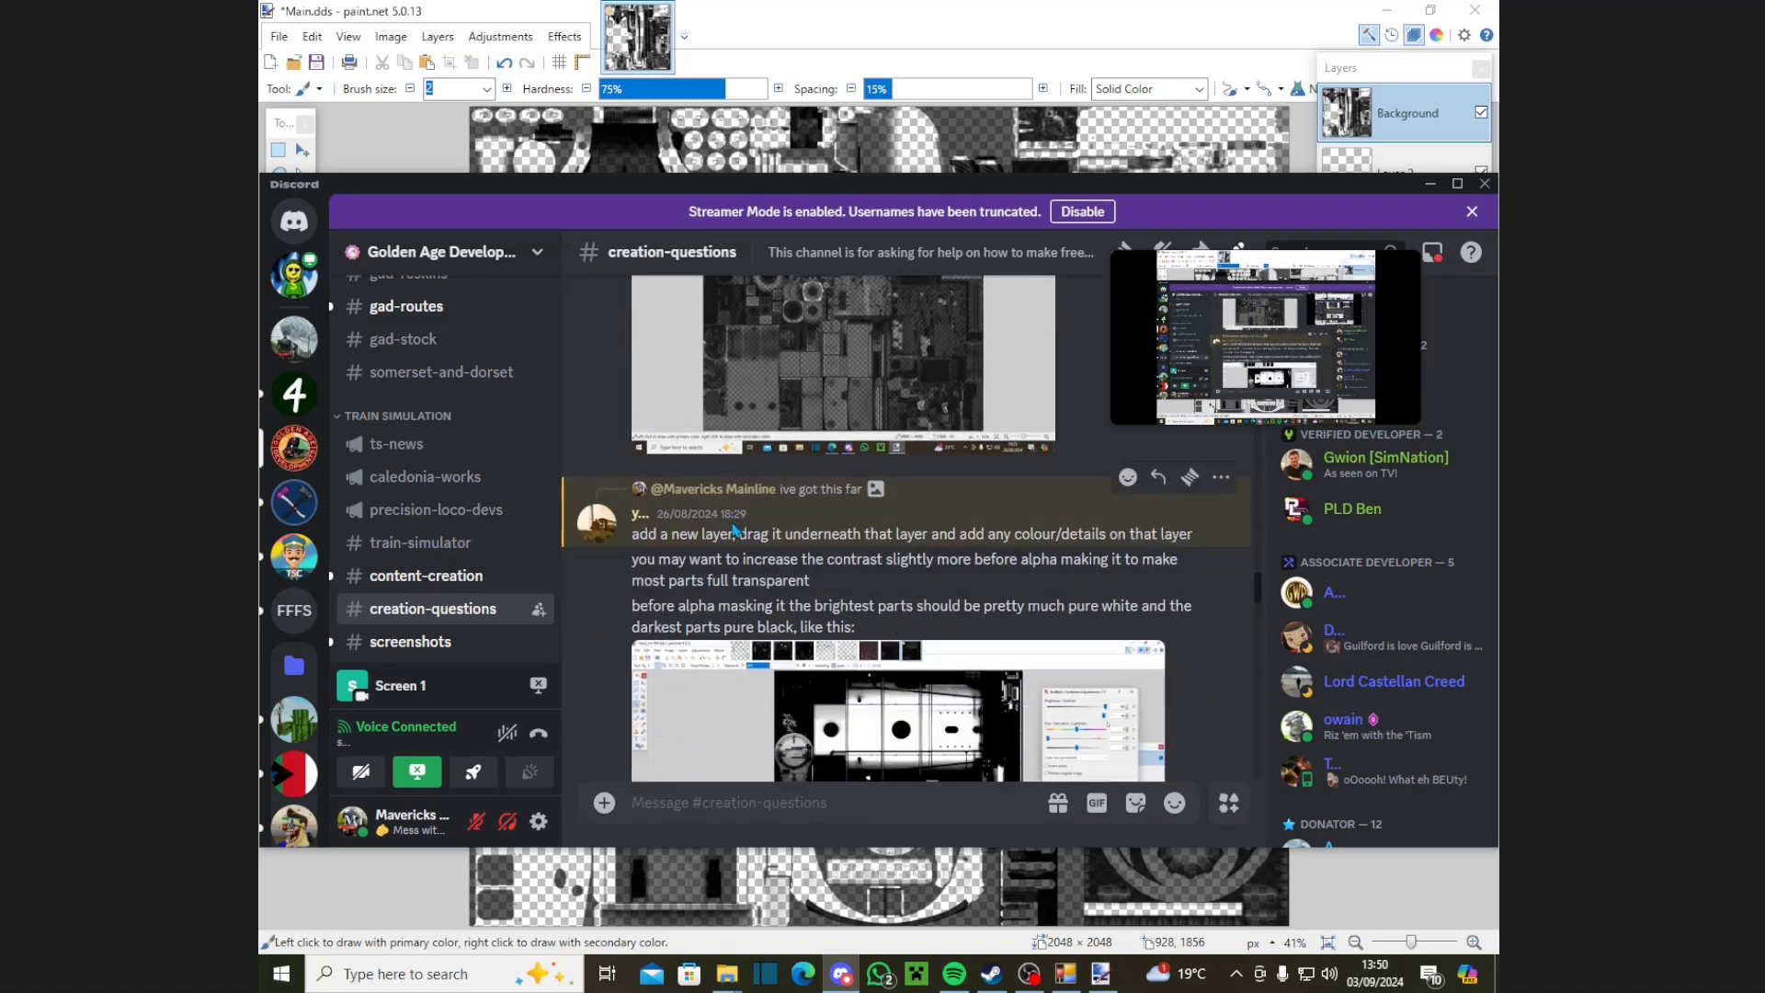
left_click_drag(673, 539, 1154, 532)
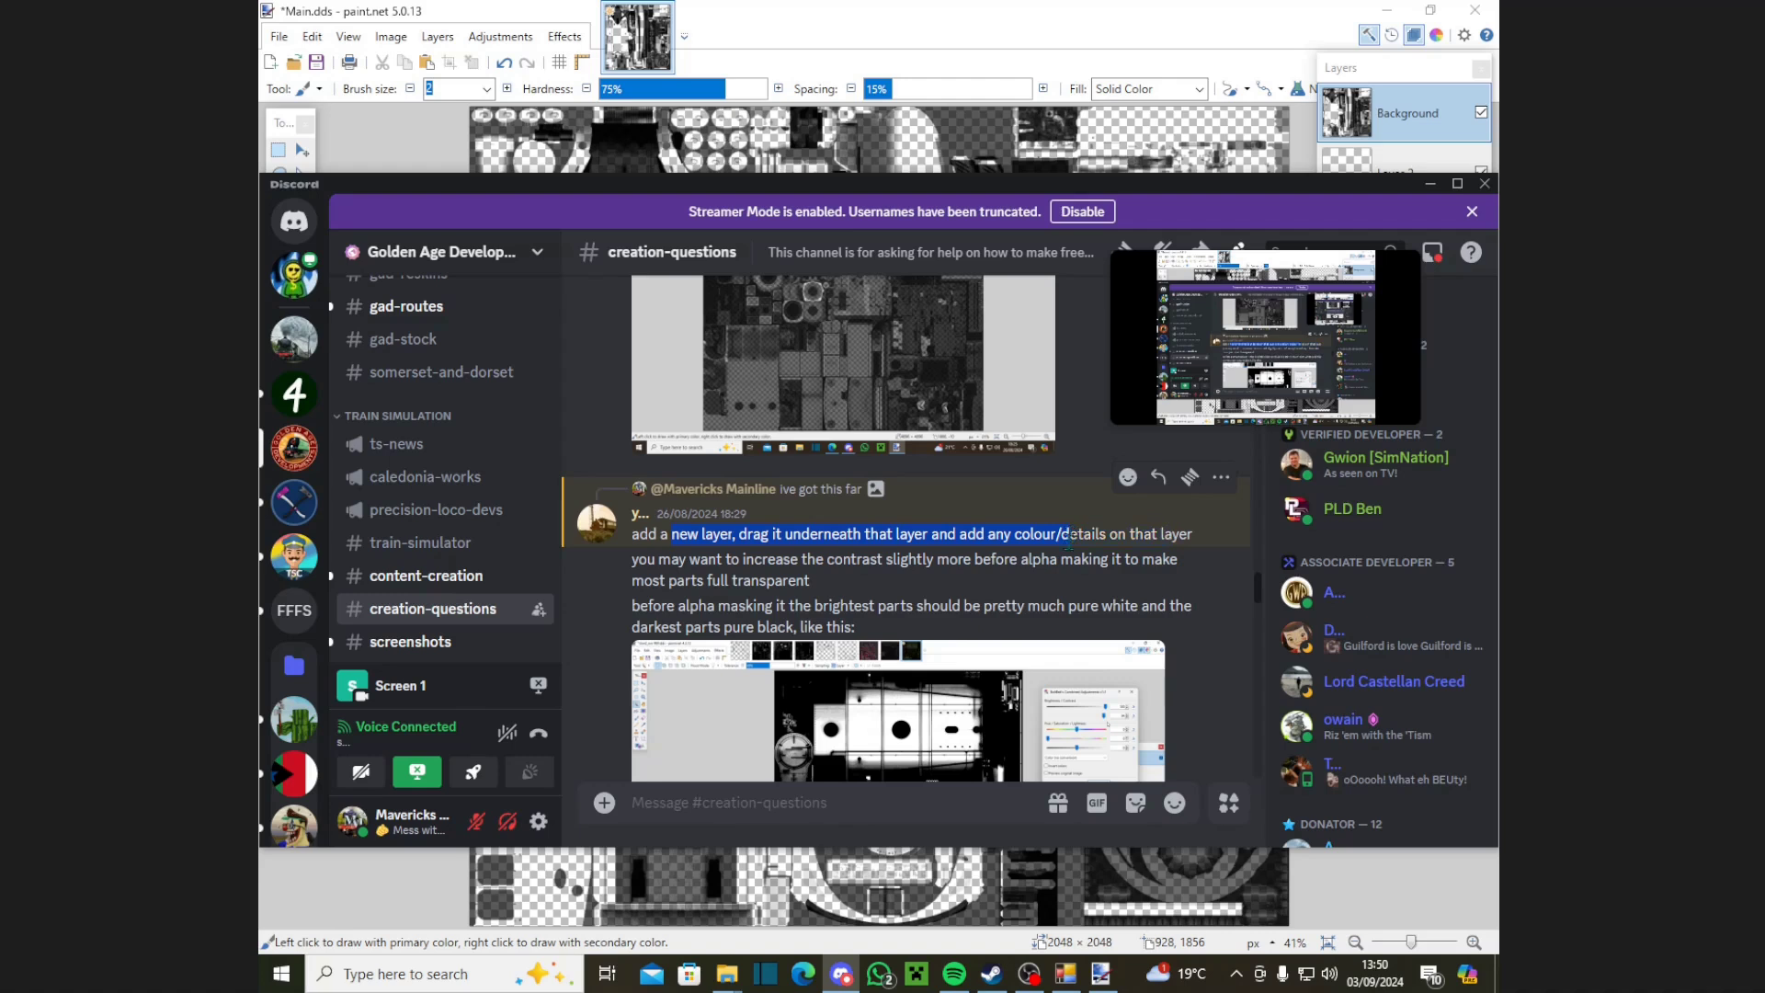
left_click(1165, 532)
scroll(935, 563, "down", 3)
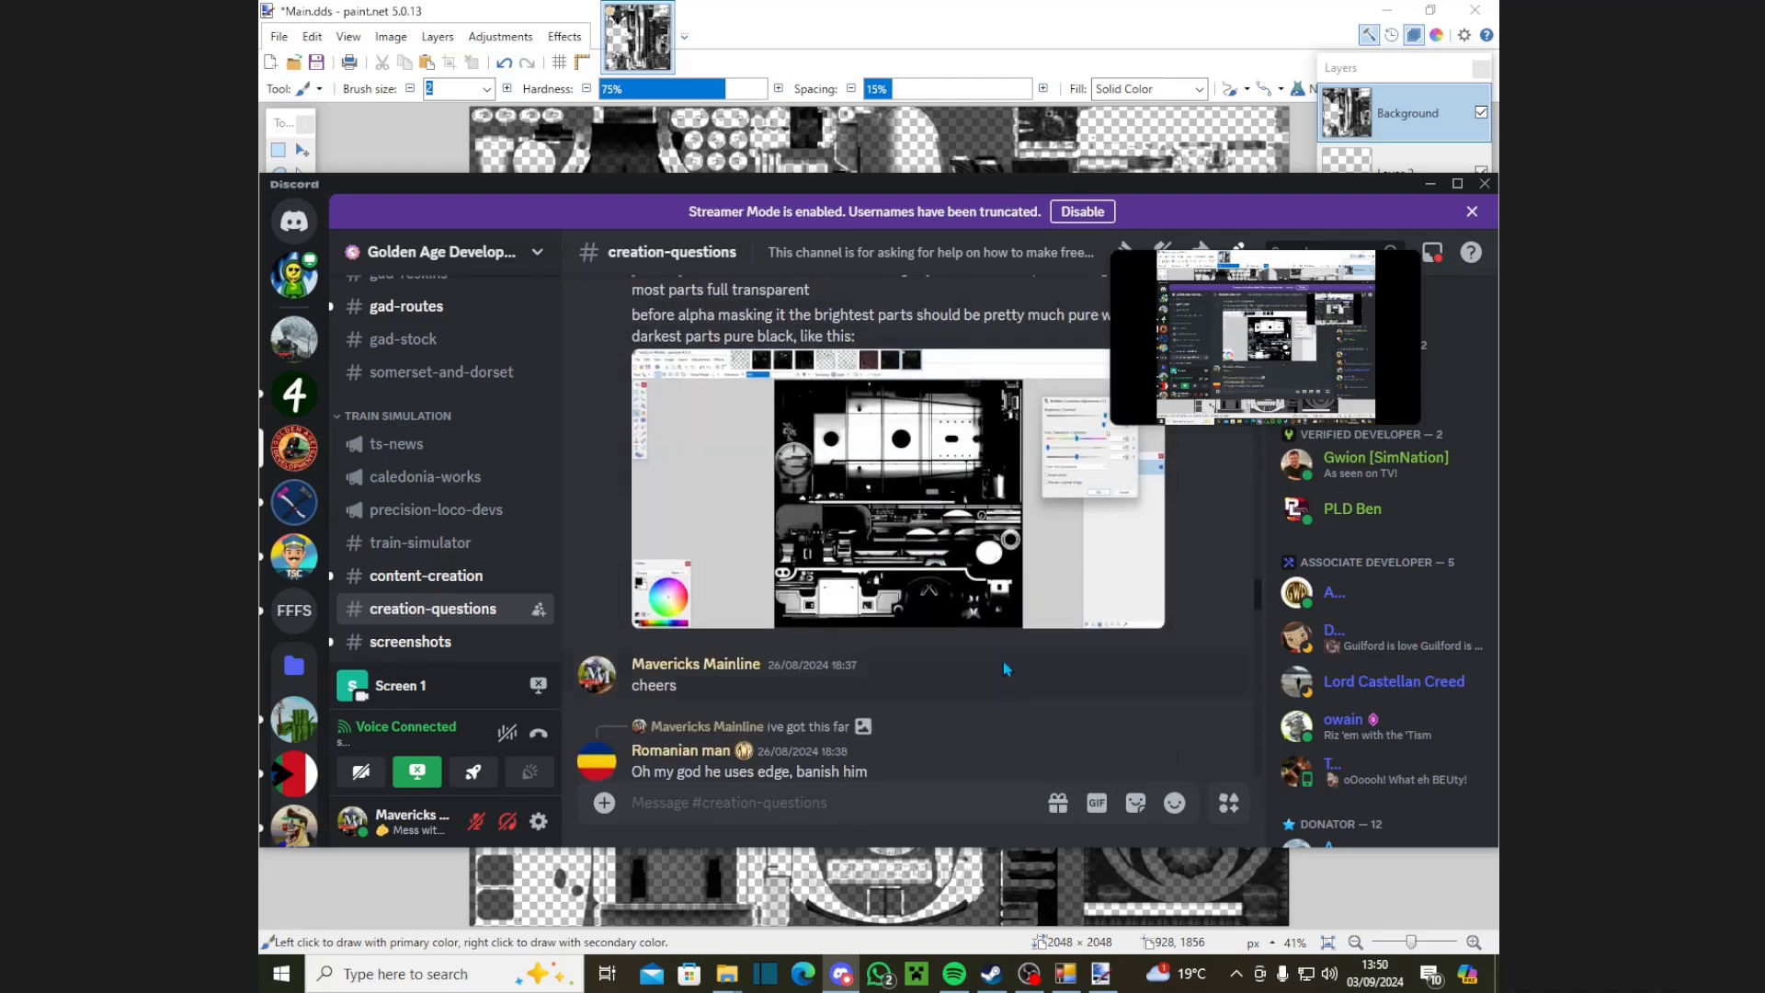
left_click(1430, 184)
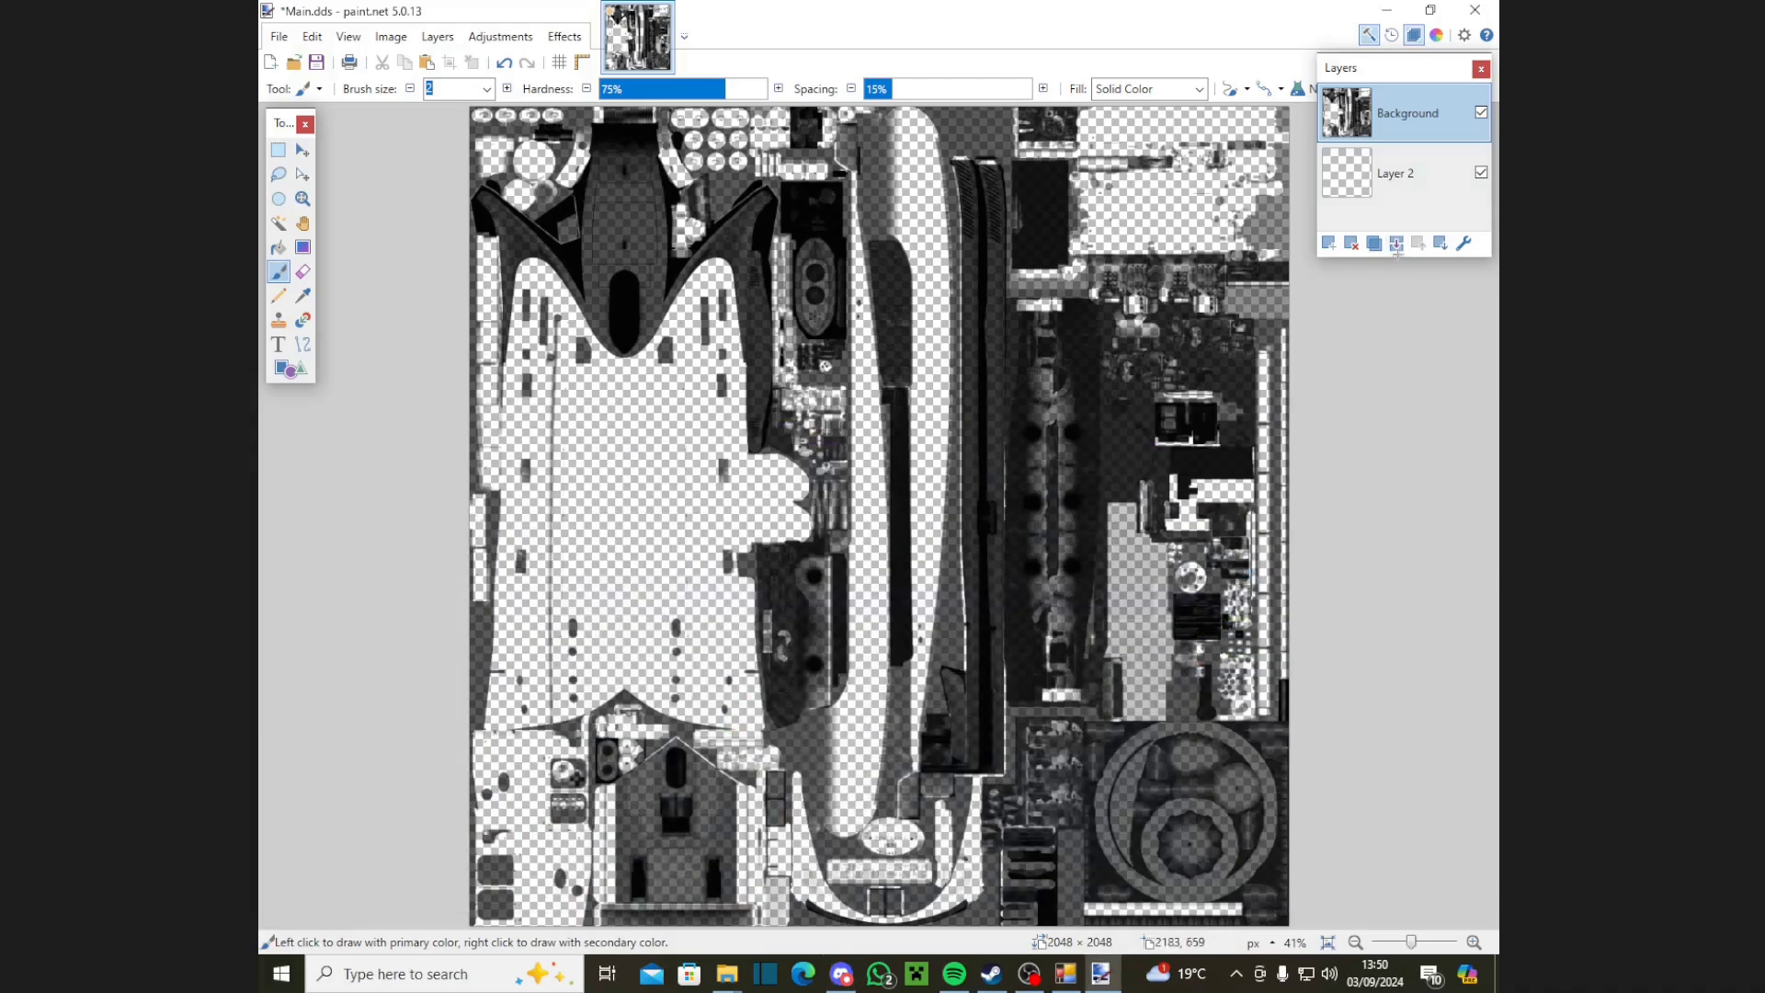
Step: Make Layer 2 active and set the primary colour to bright blue 008CEA
left_click(1397, 191)
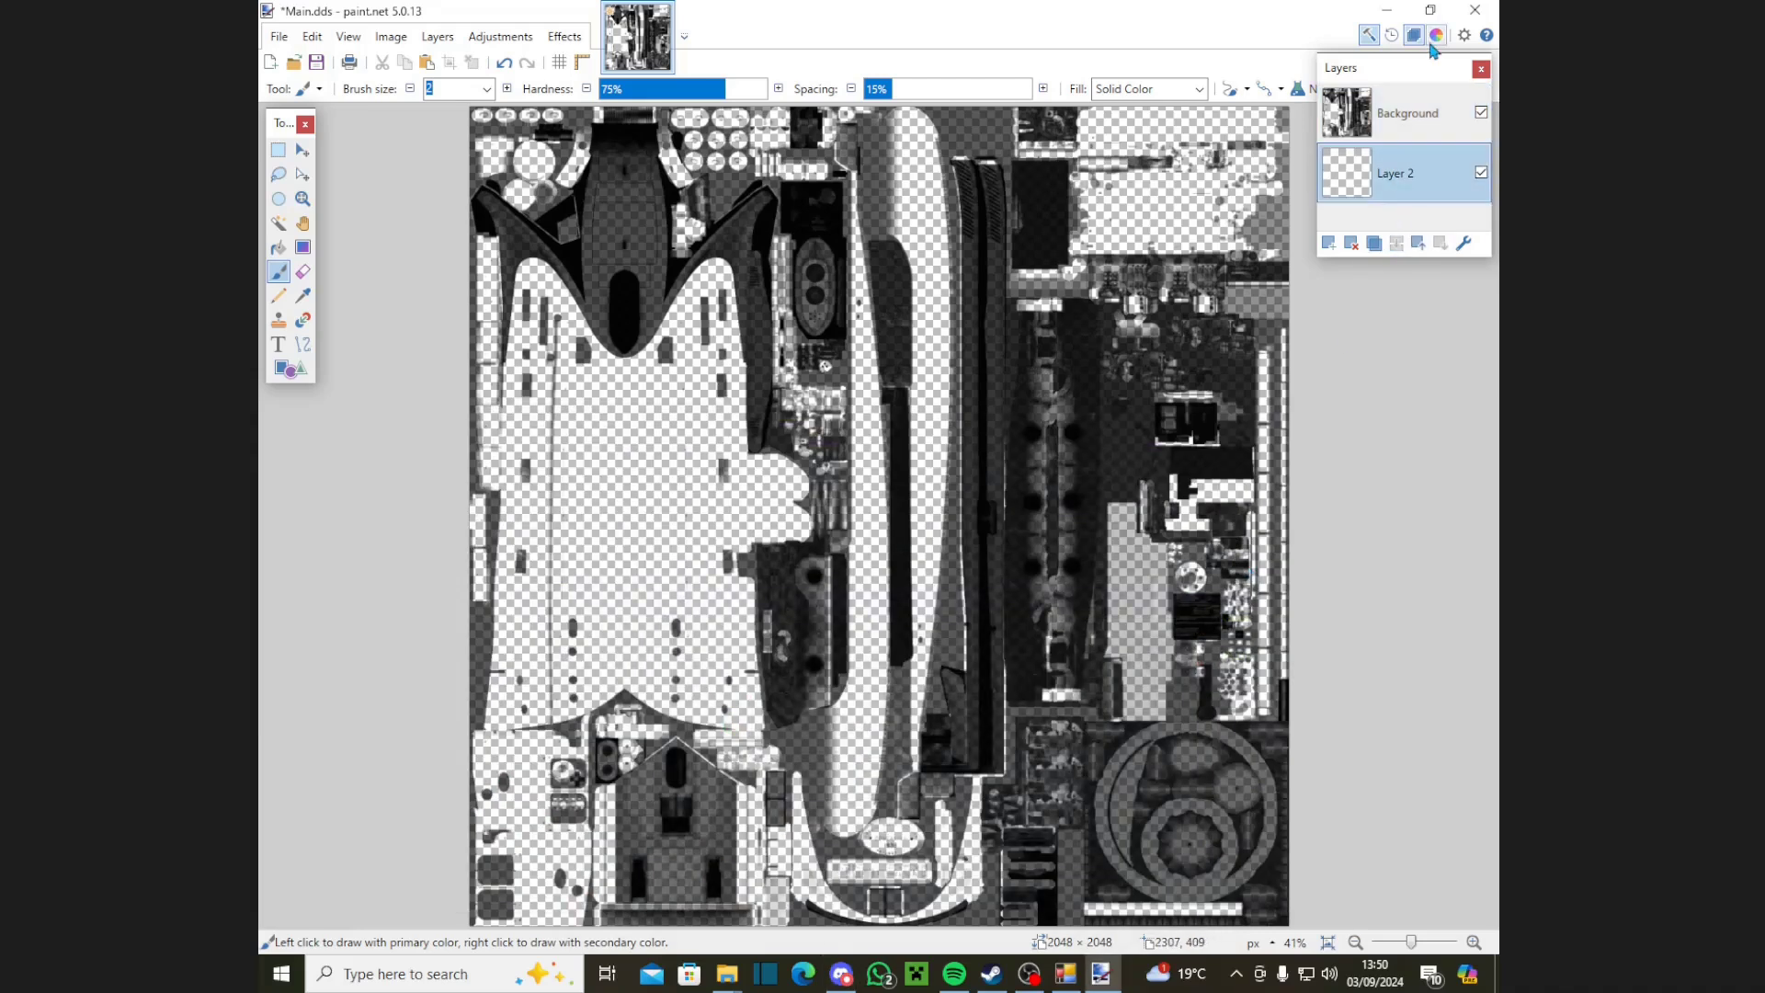
left_click(1436, 37)
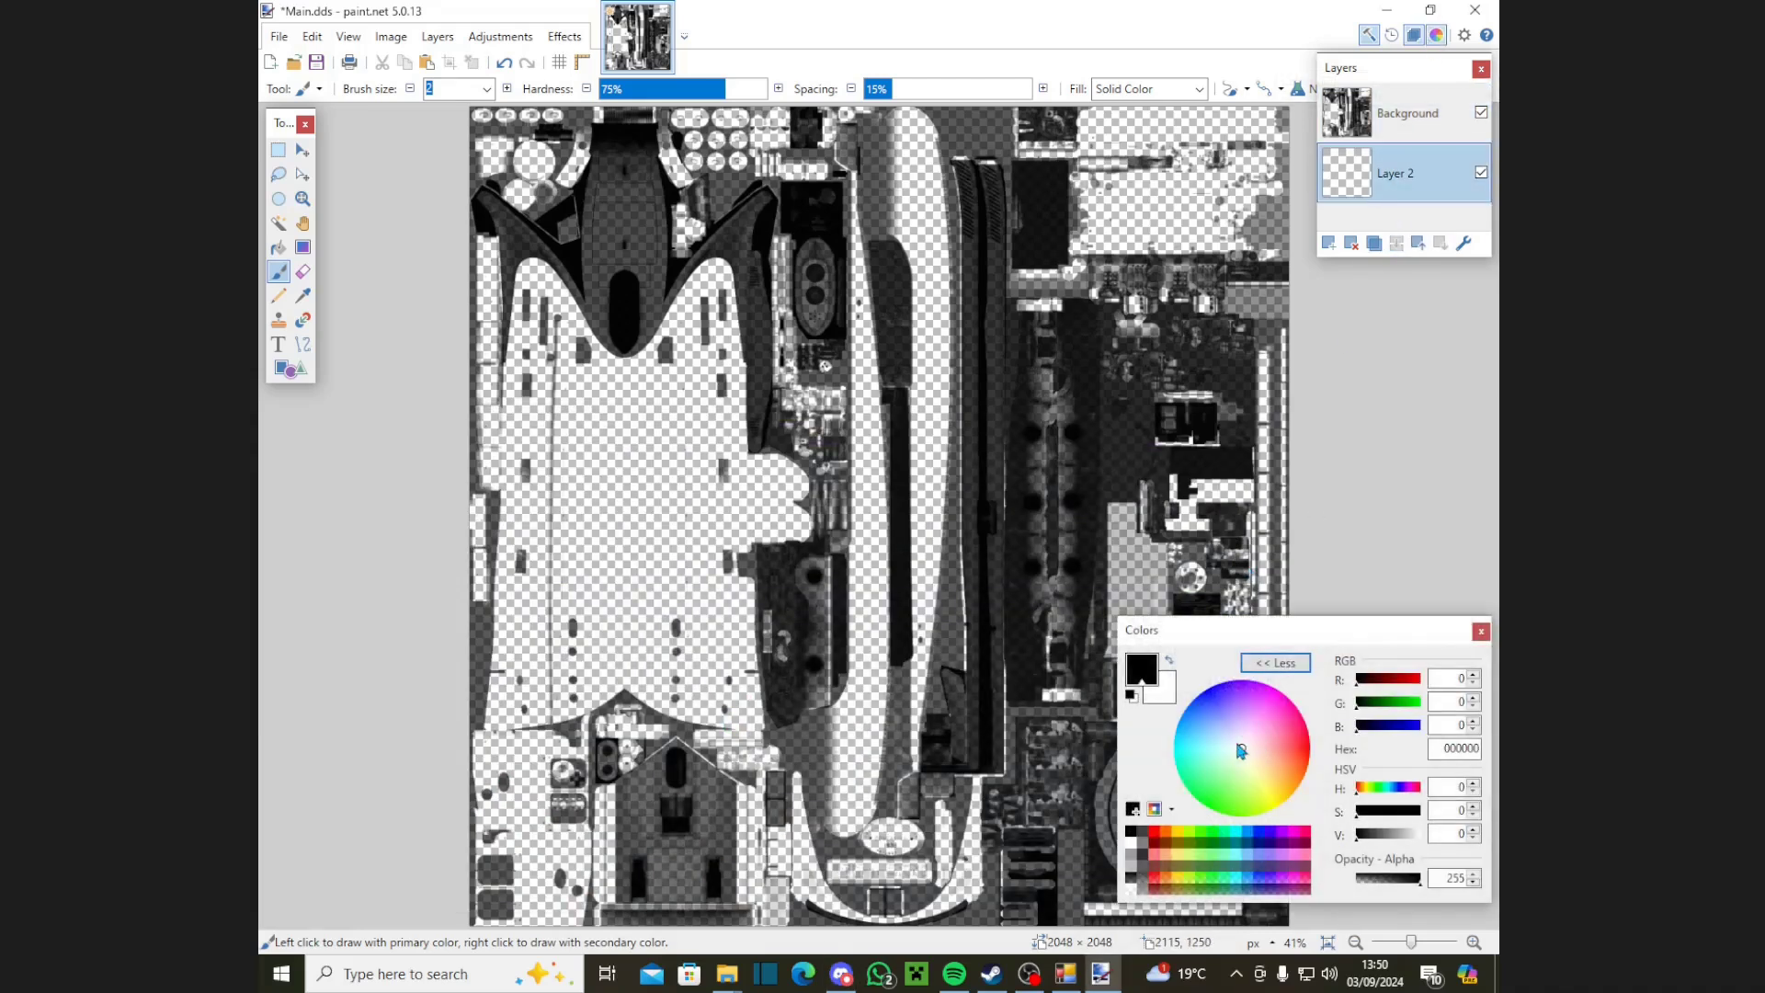
left_click_drag(1241, 752, 1202, 731)
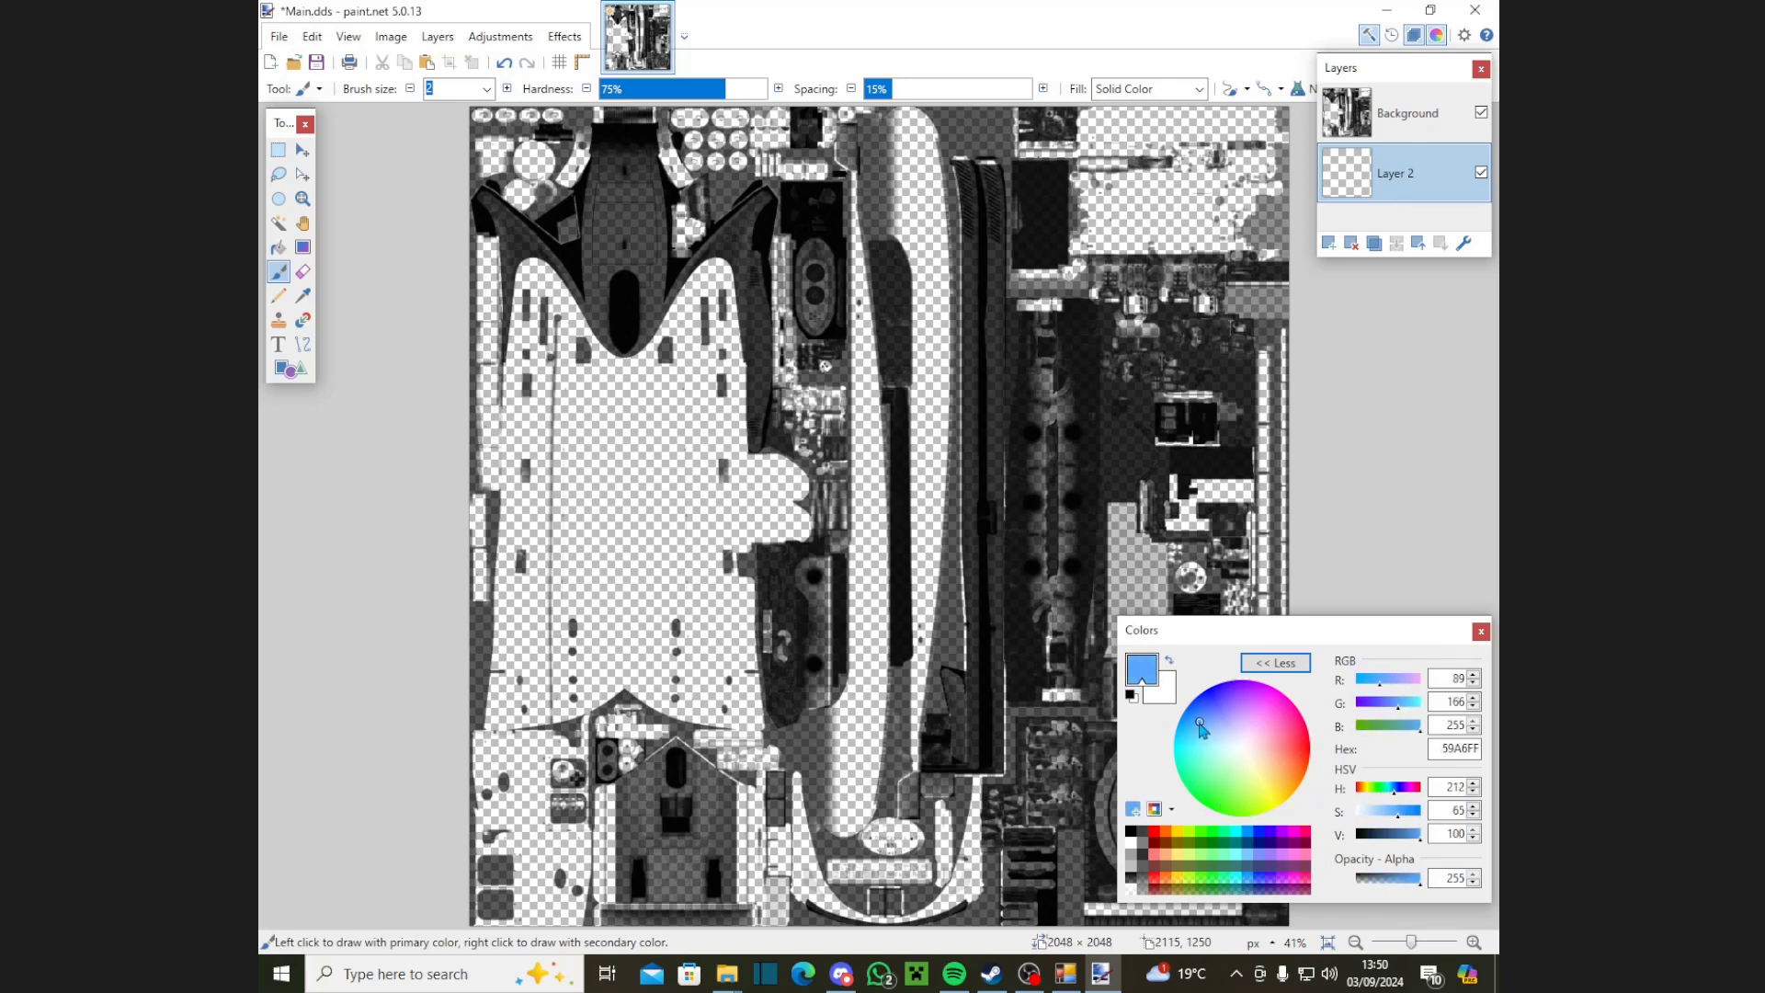
left_click_drag(1417, 836, 1401, 836)
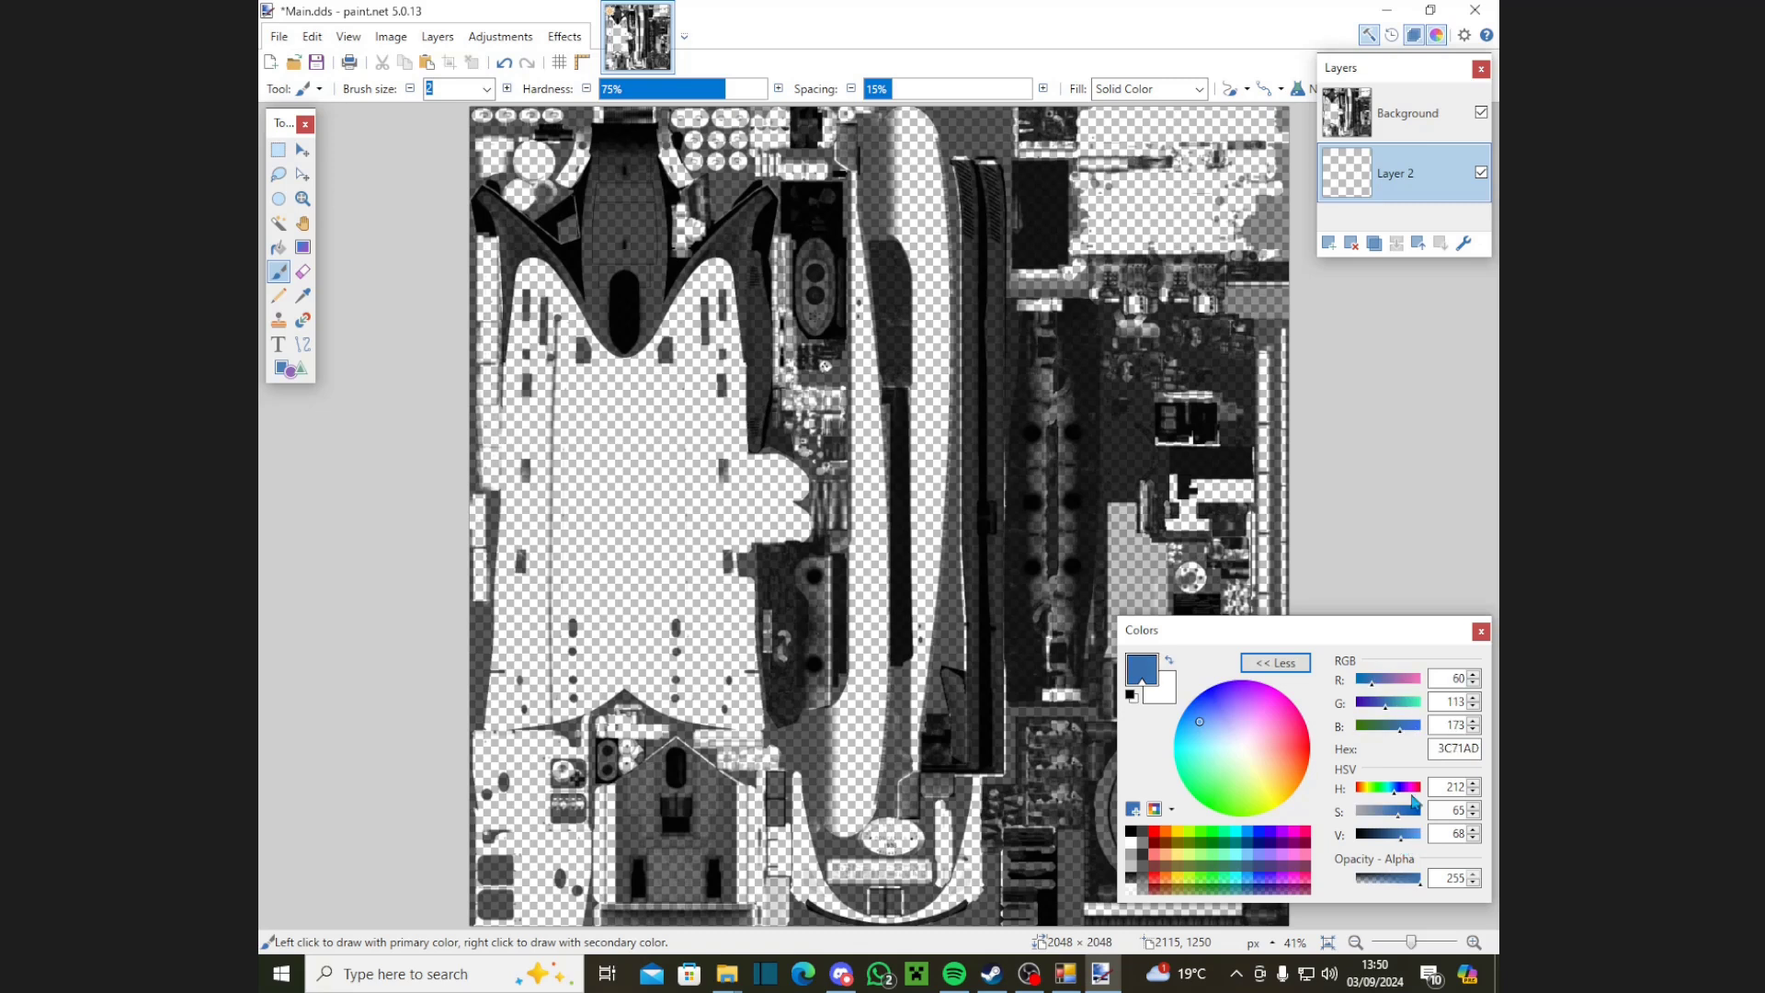
left_click(1415, 835)
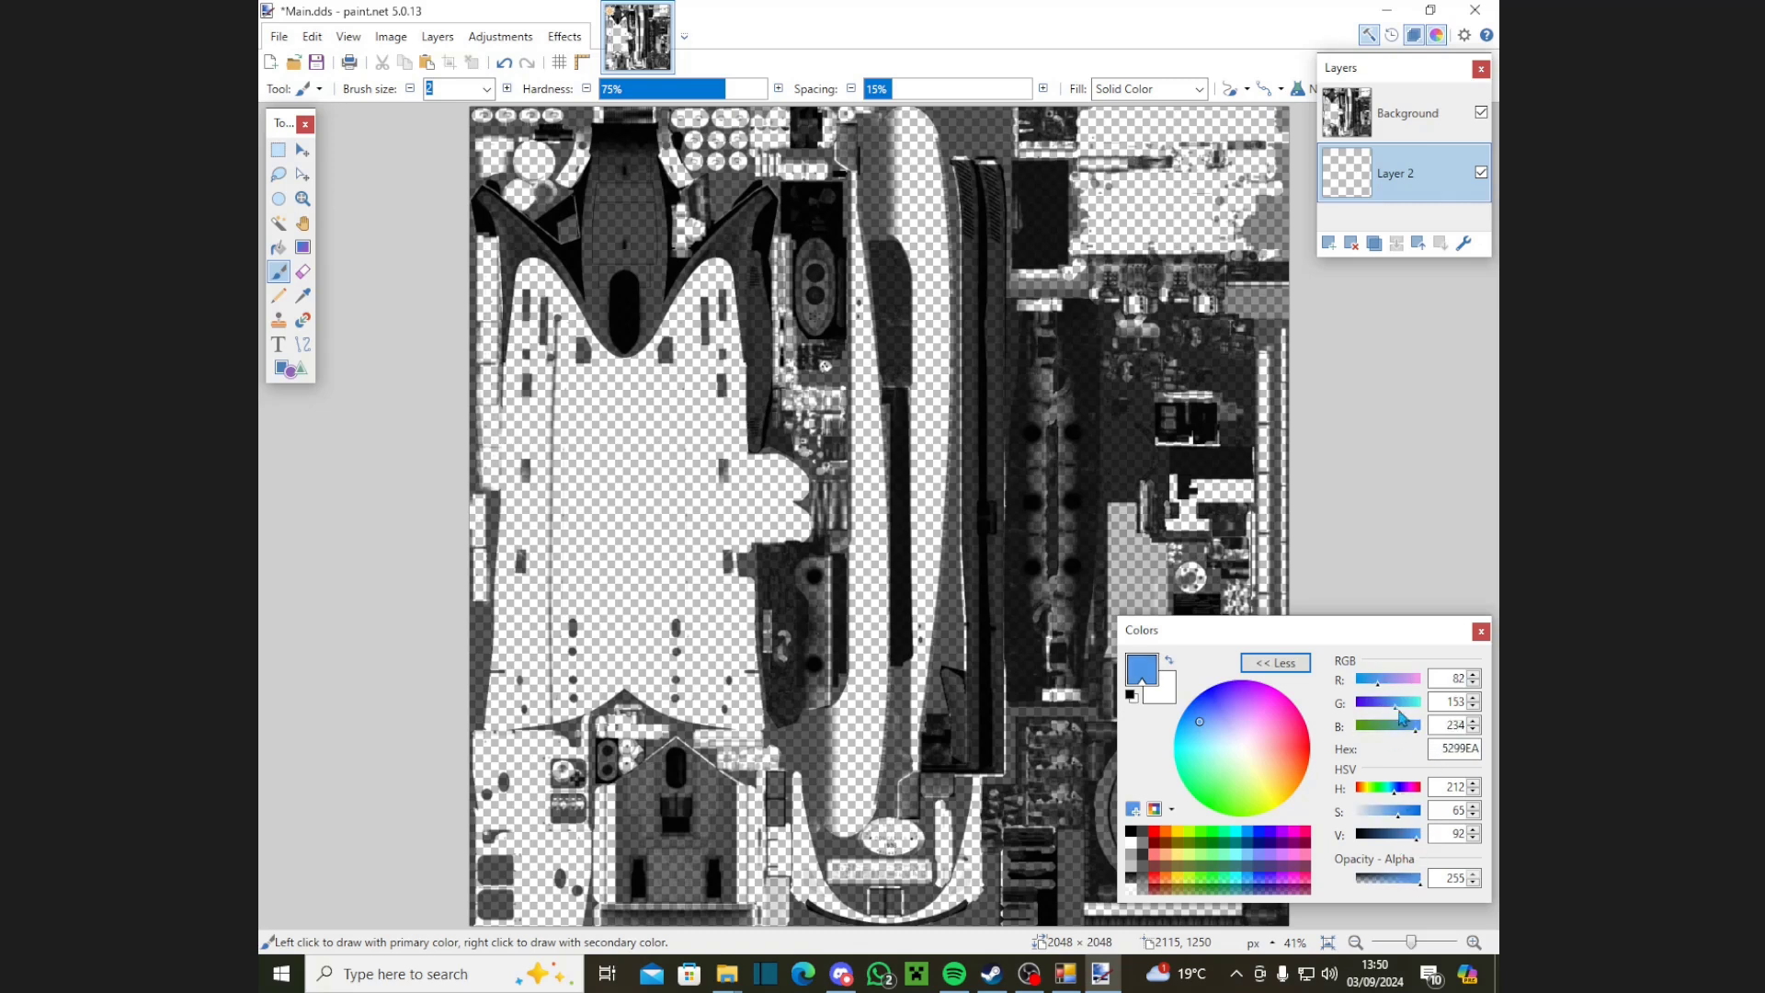
left_click_drag(1395, 715, 1344, 698)
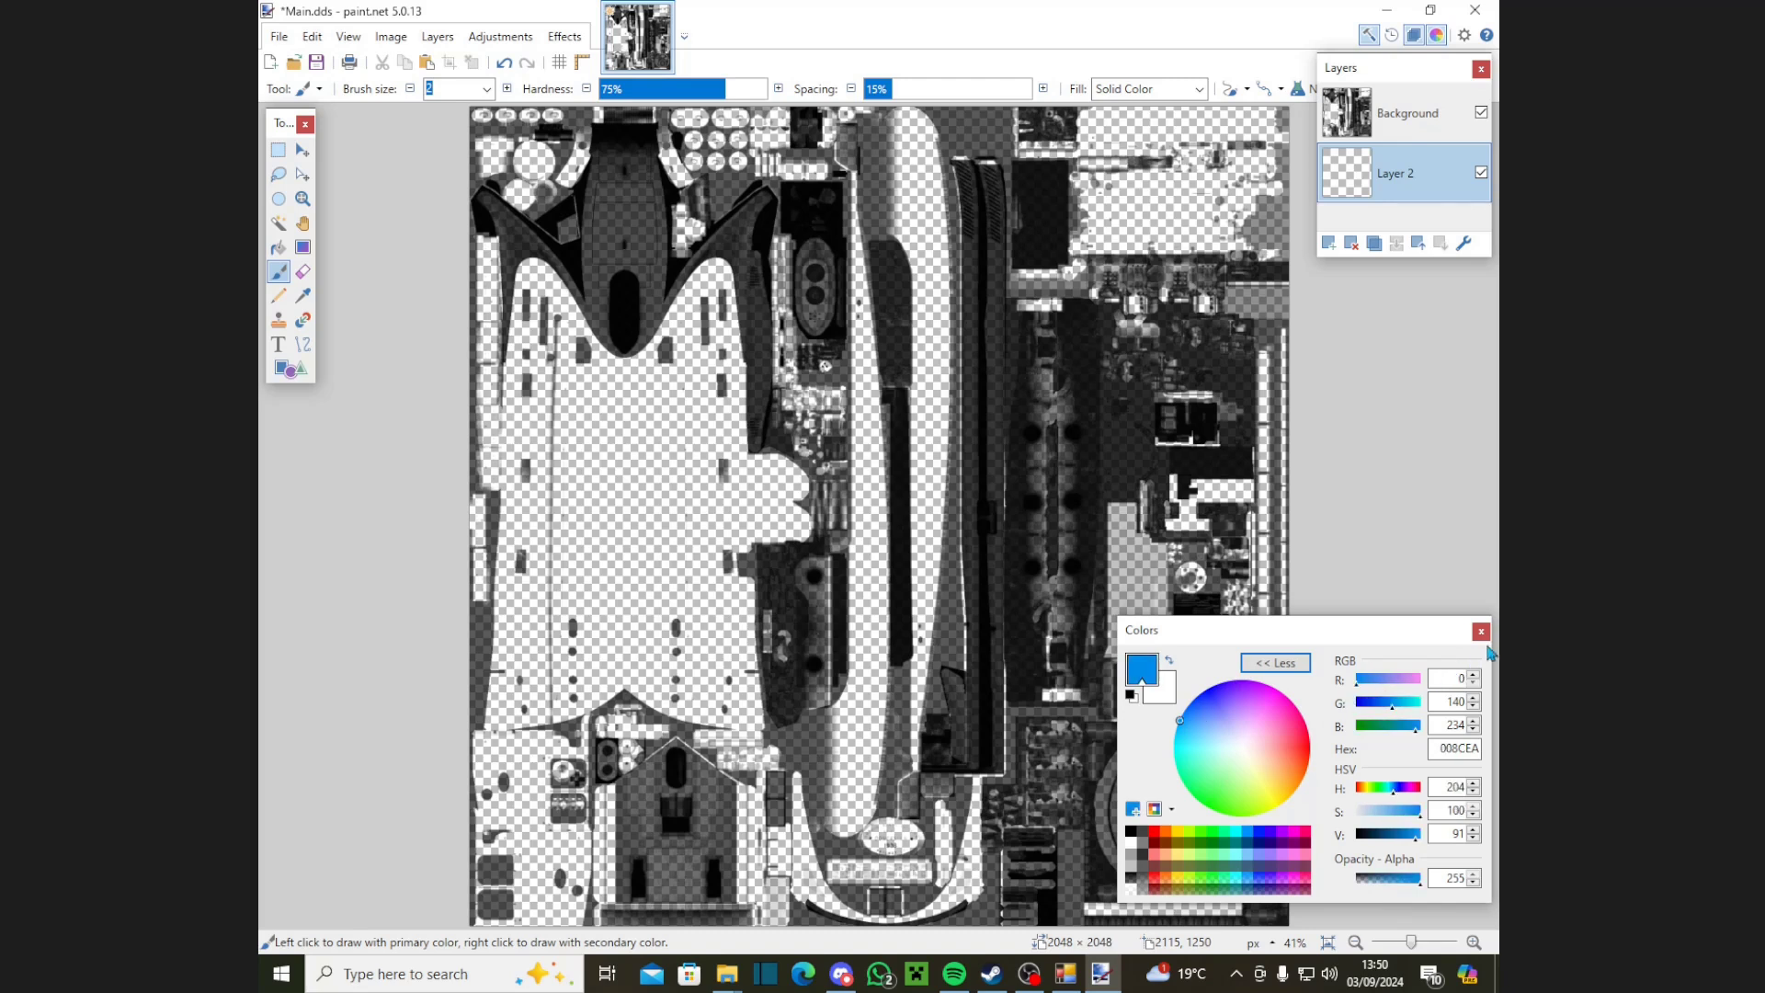
left_click(1481, 632)
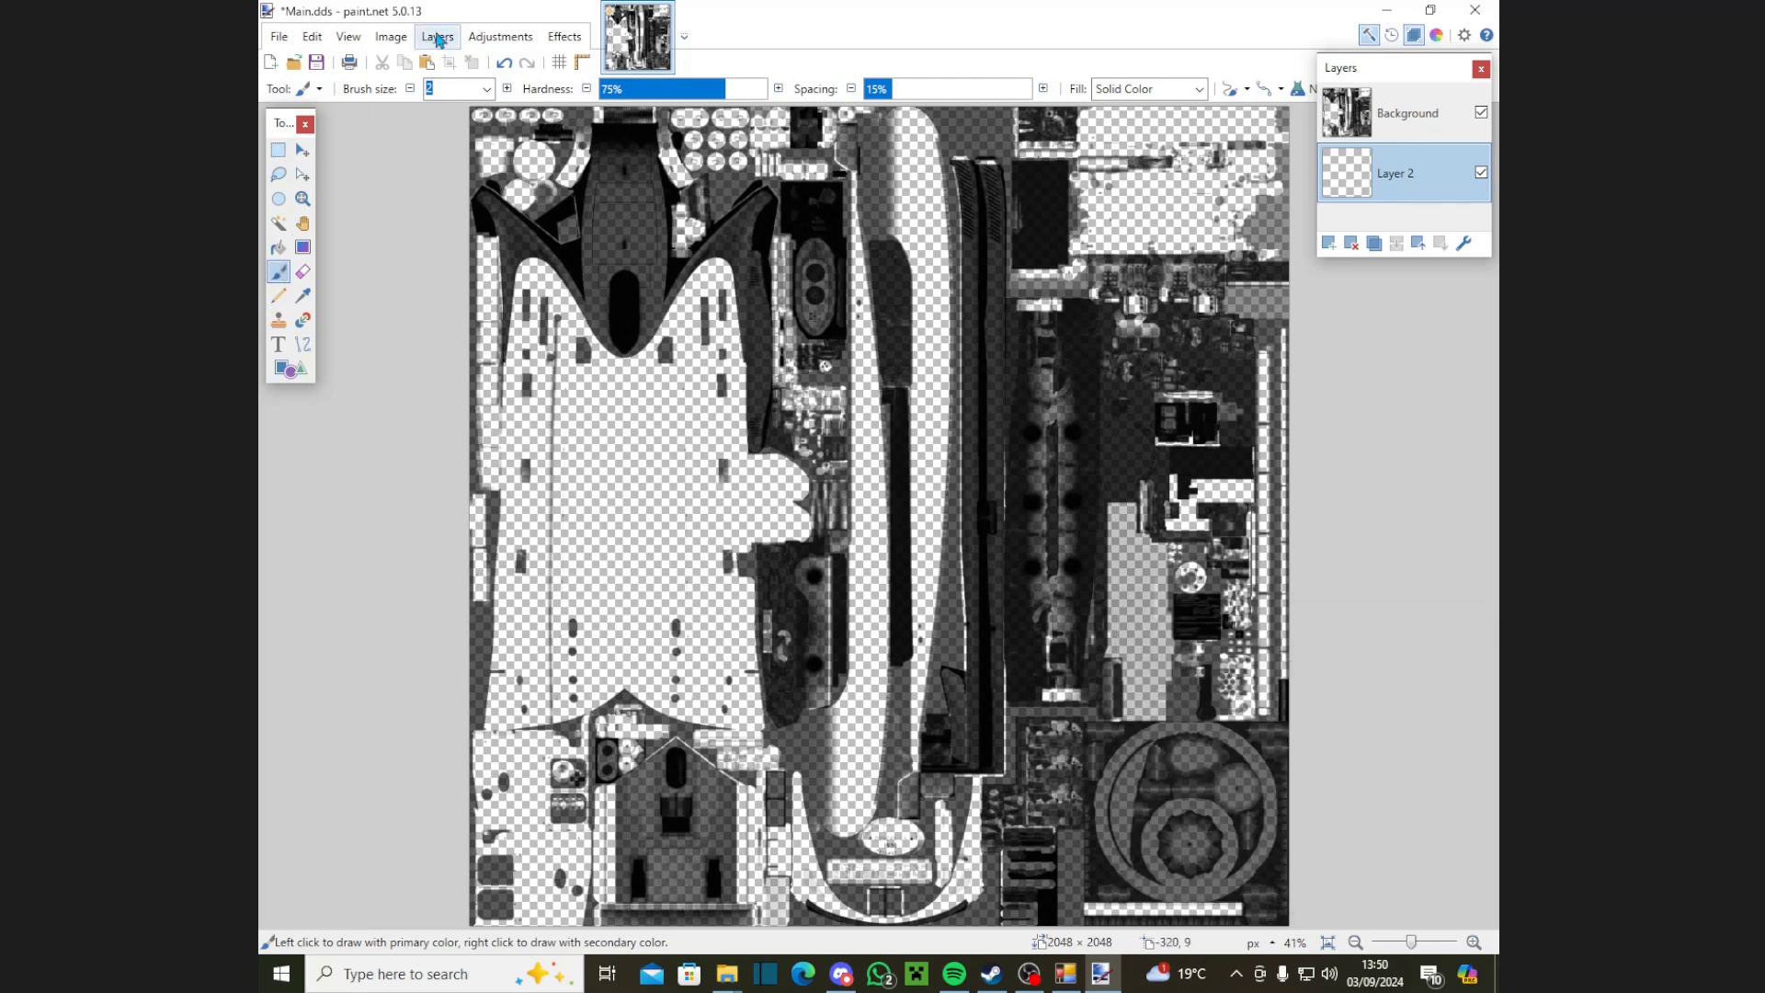
Step: Paint blue across the canvas on Layer 2 using brush size 75, then 900
left_click(486, 88)
left_click(465, 556)
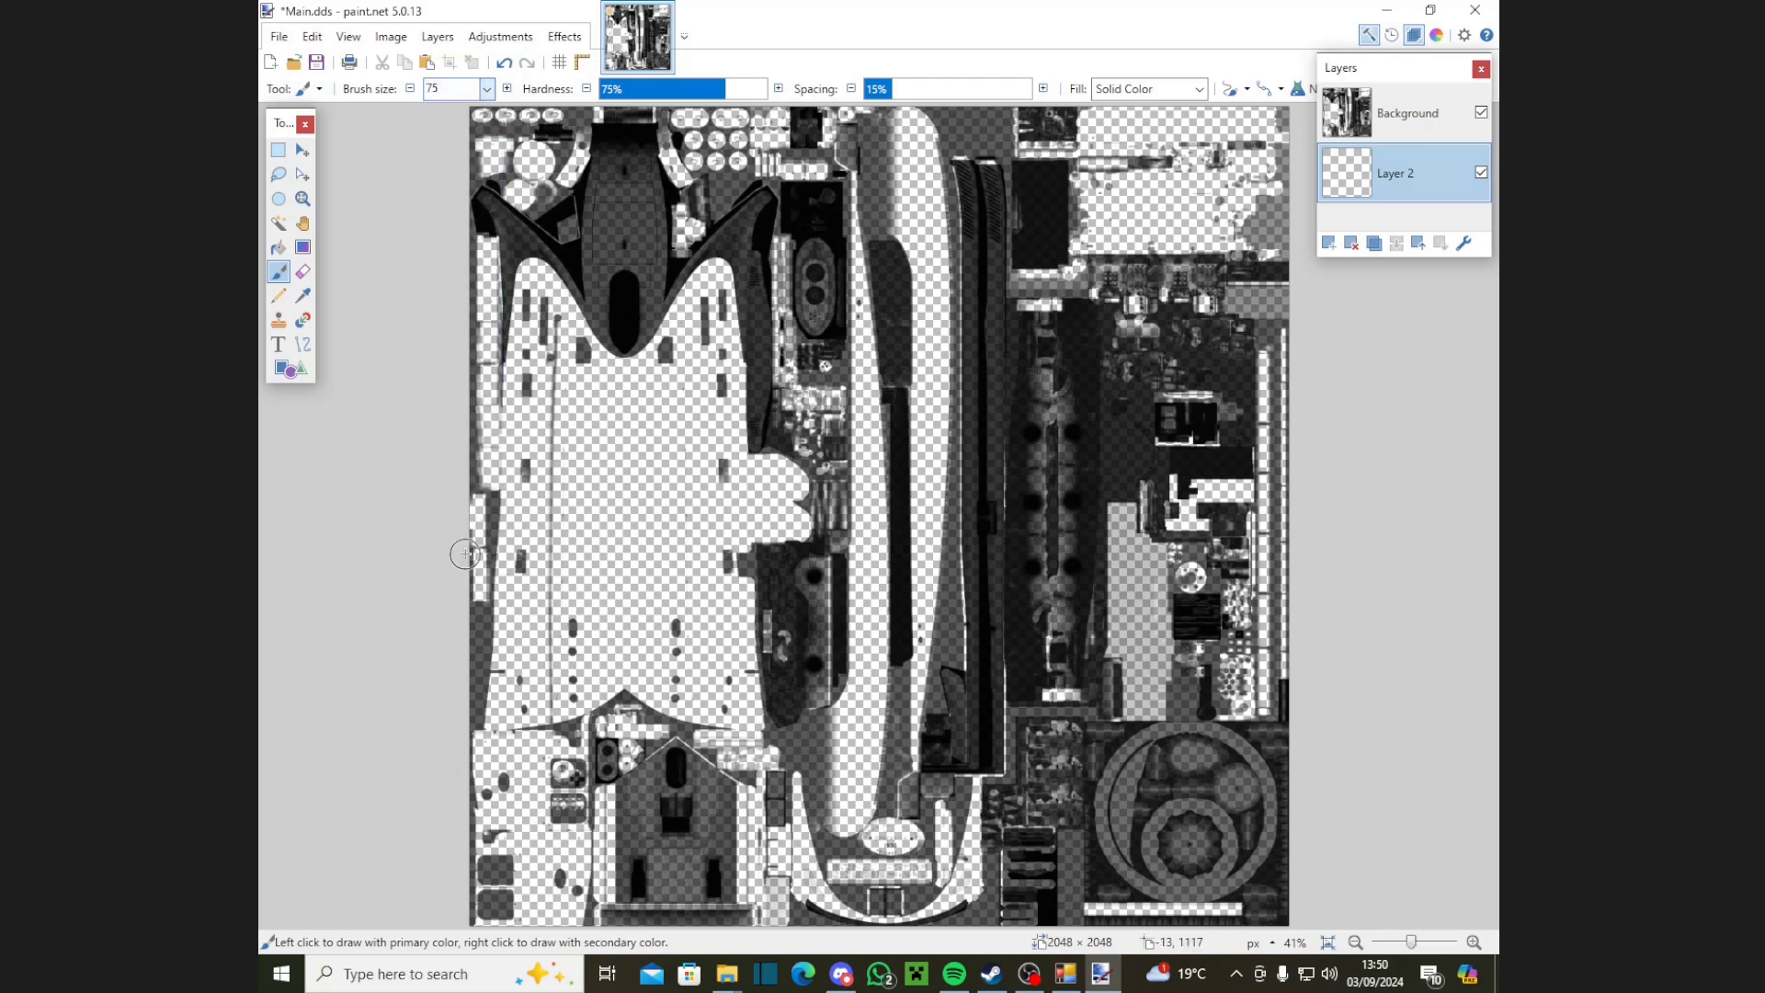
mouse_move(575, 634)
left_mouse_down()
mouse_move(524, 734)
mouse_move(480, 705)
mouse_move(562, 687)
mouse_move(502, 685)
mouse_move(524, 711)
mouse_move(515, 779)
left_mouse_up()
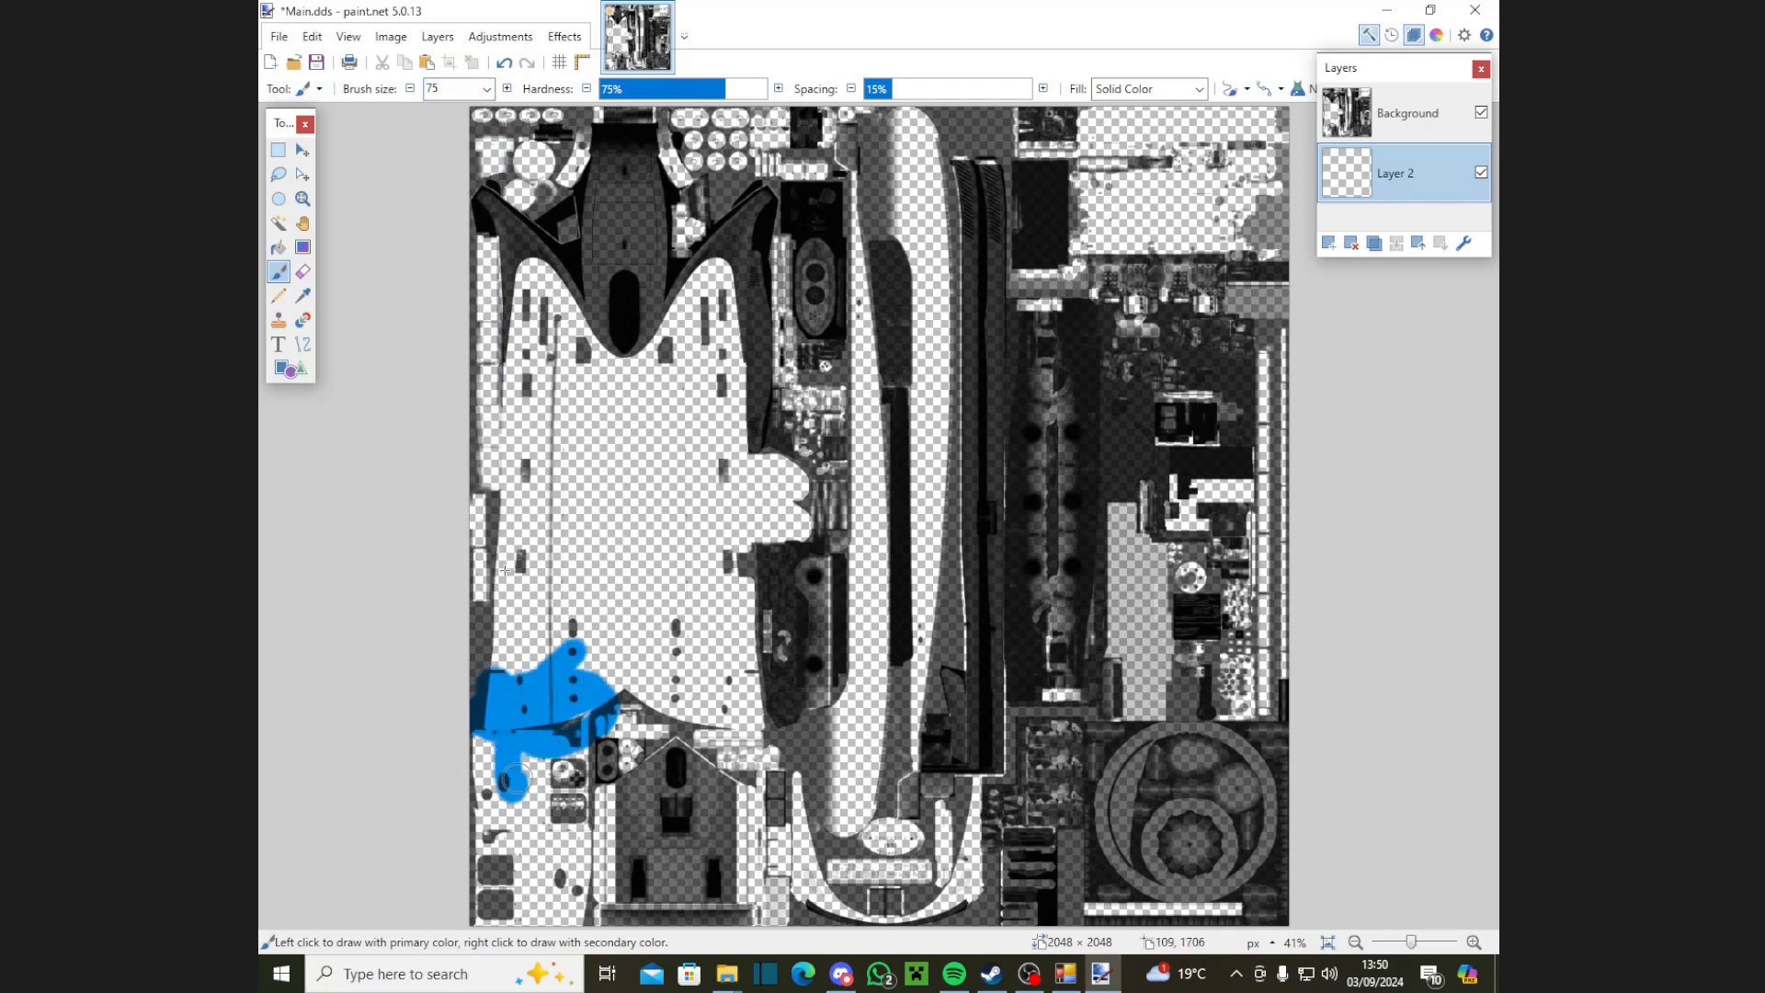
left_click(486, 88)
left_click(451, 622)
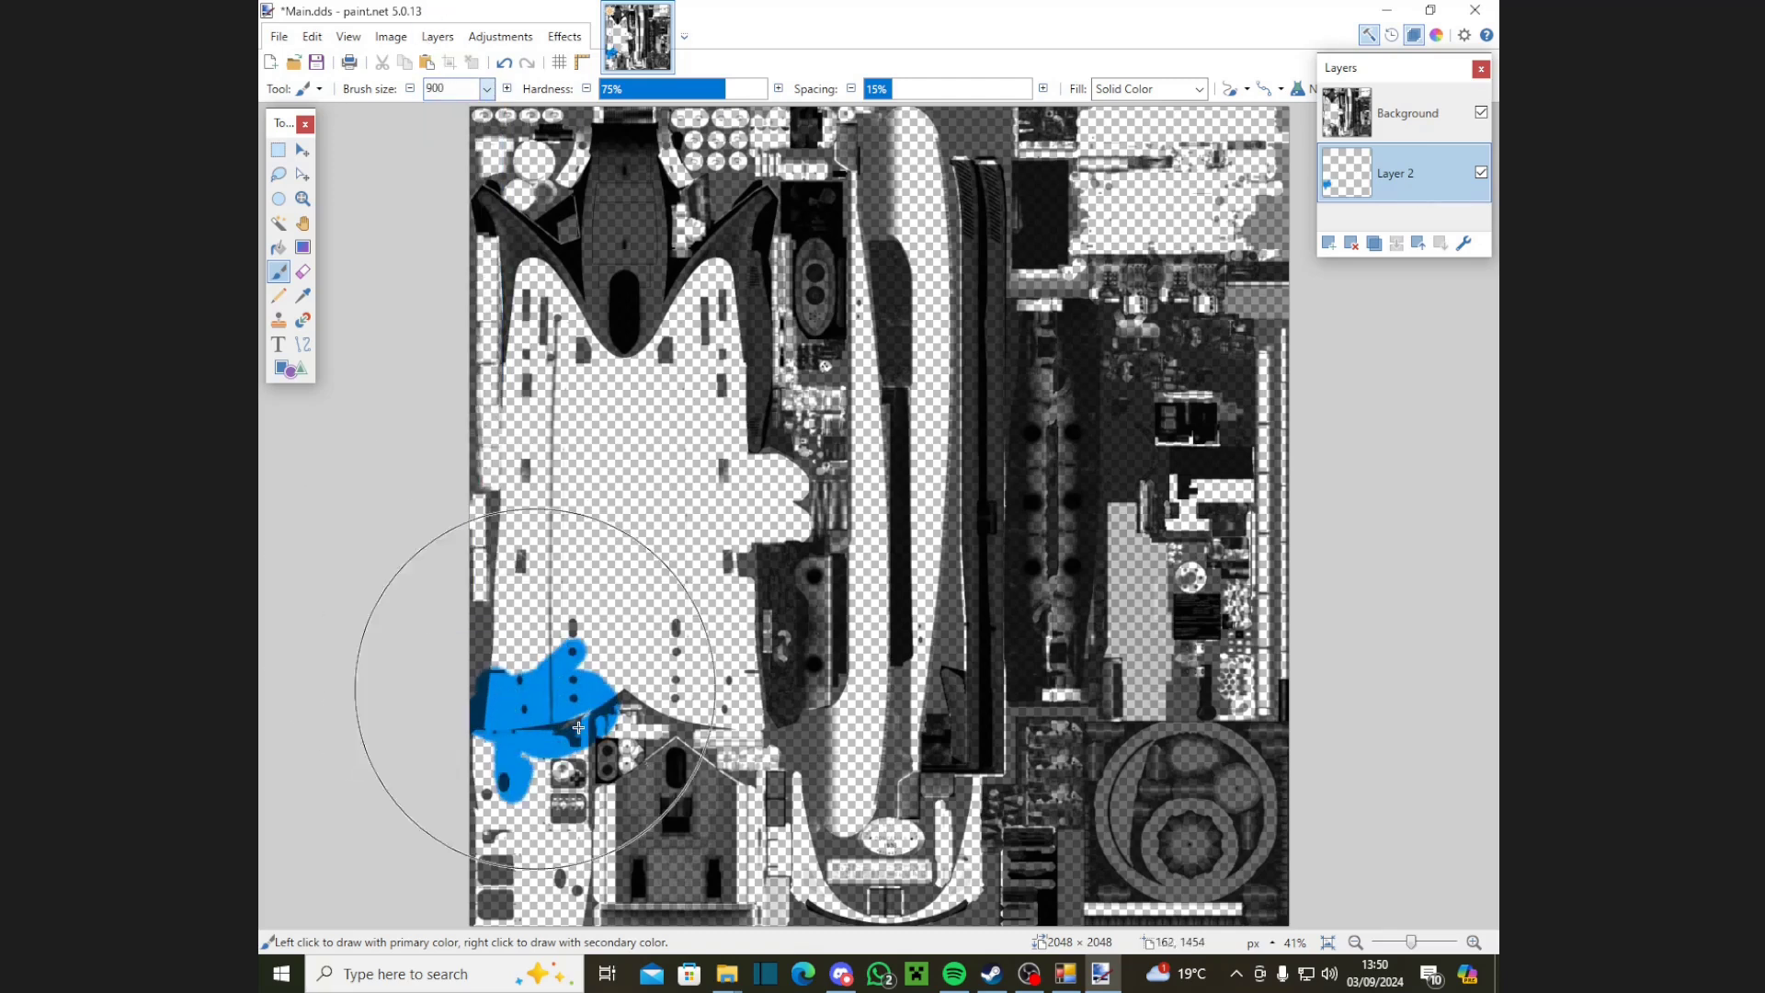
mouse_move(578, 727)
left_mouse_down()
mouse_move(569, 639)
mouse_move(1480, 751)
mouse_move(1266, 794)
mouse_move(1206, 435)
mouse_move(1079, 154)
mouse_move(668, 196)
mouse_move(554, 171)
mouse_move(607, 234)
mouse_move(1043, 389)
mouse_move(1002, 365)
mouse_move(1095, 645)
mouse_move(1220, 604)
left_mouse_up()
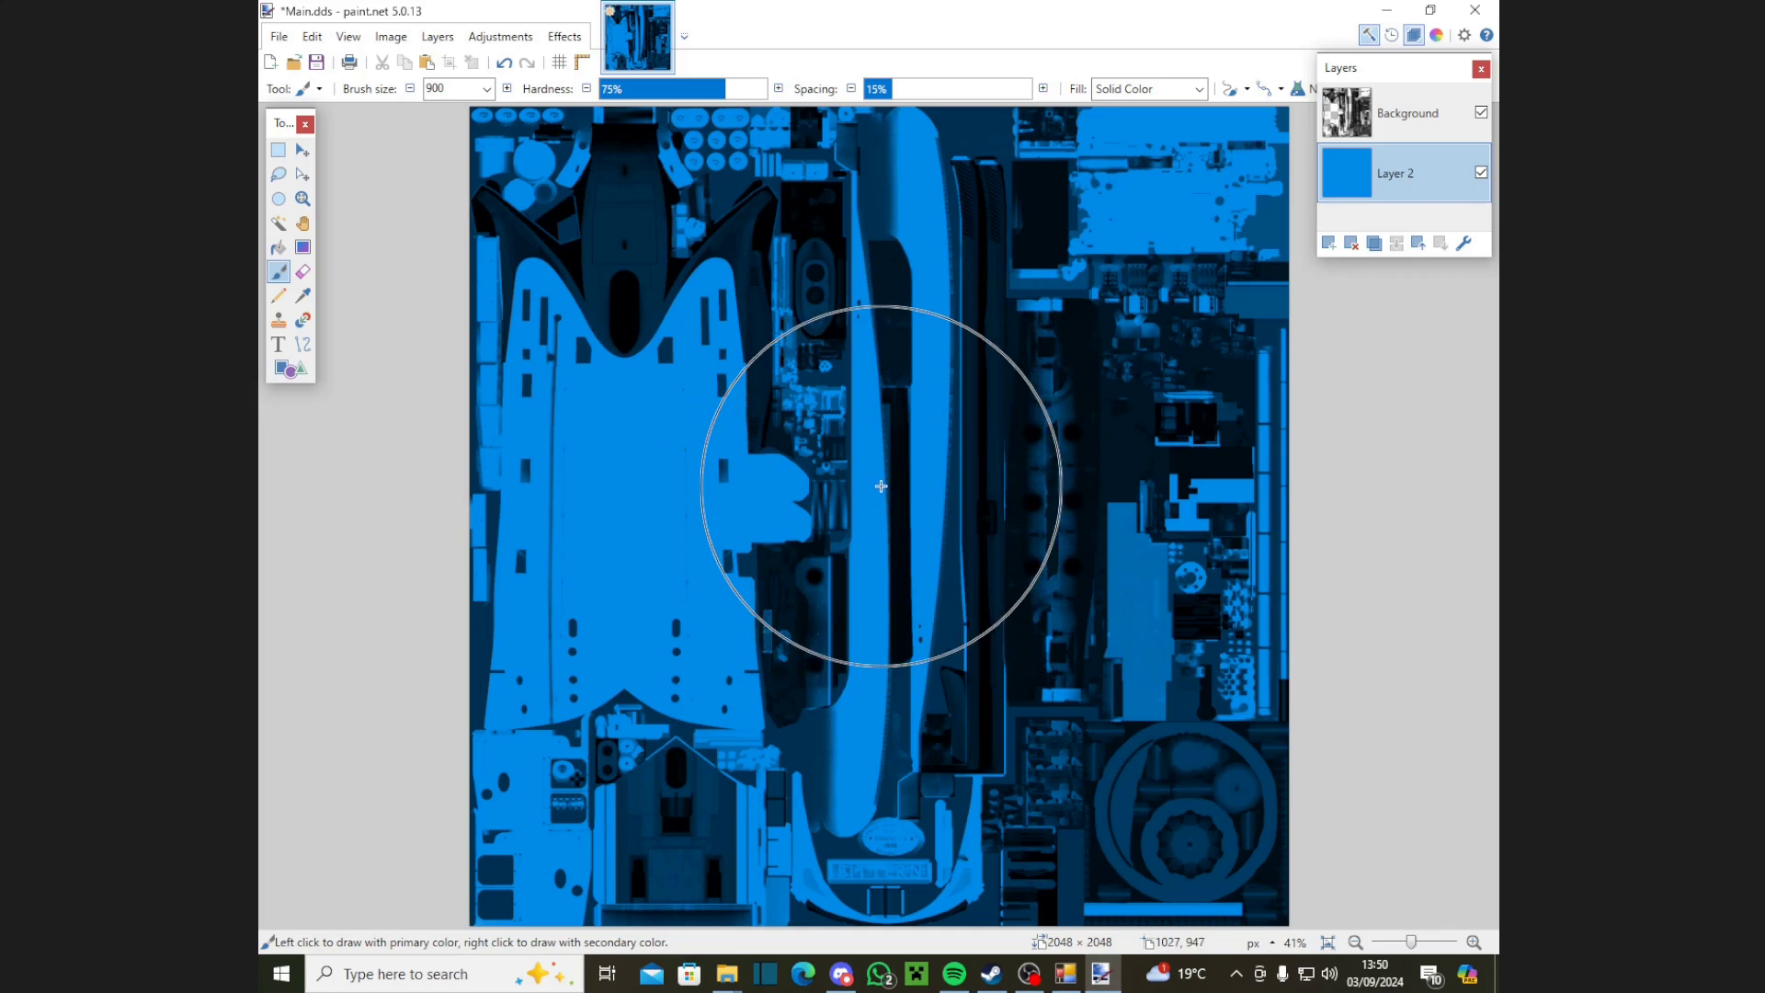
Step: Undo the blue paint, move Layer 2 below Background, and choose Rectangle Select at 100% zoom
key("ctrl+z")
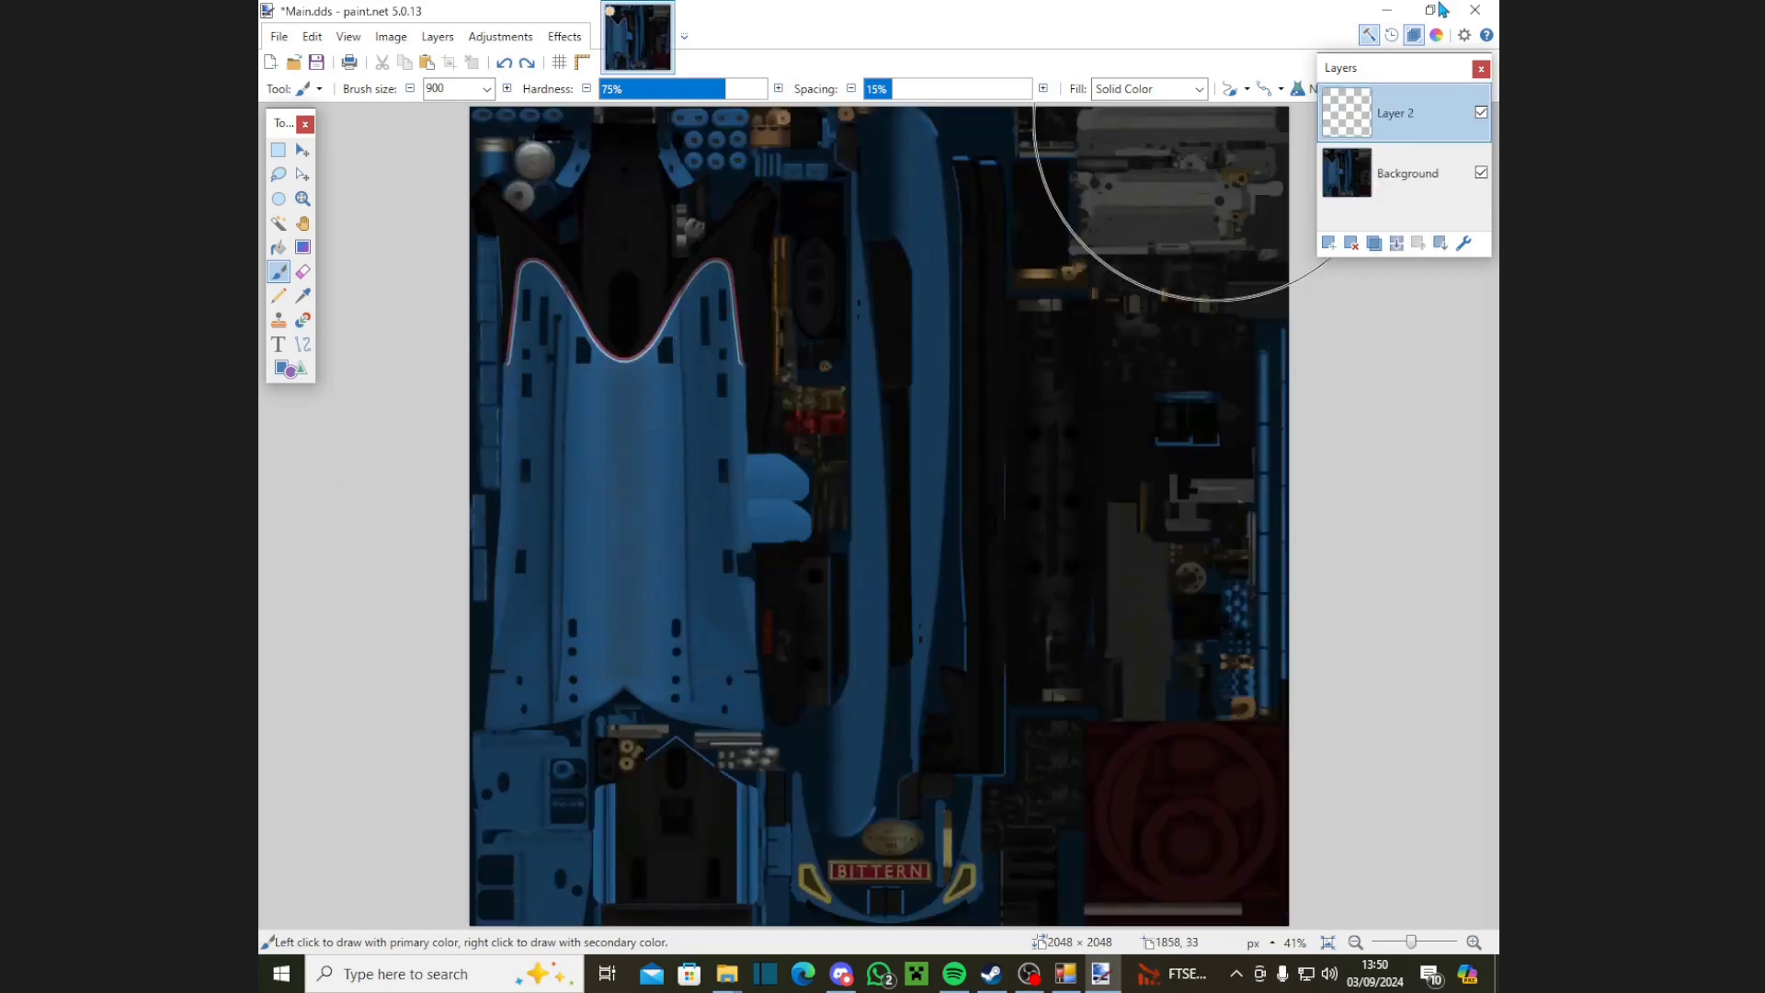
left_click_drag(1424, 138, 1424, 180)
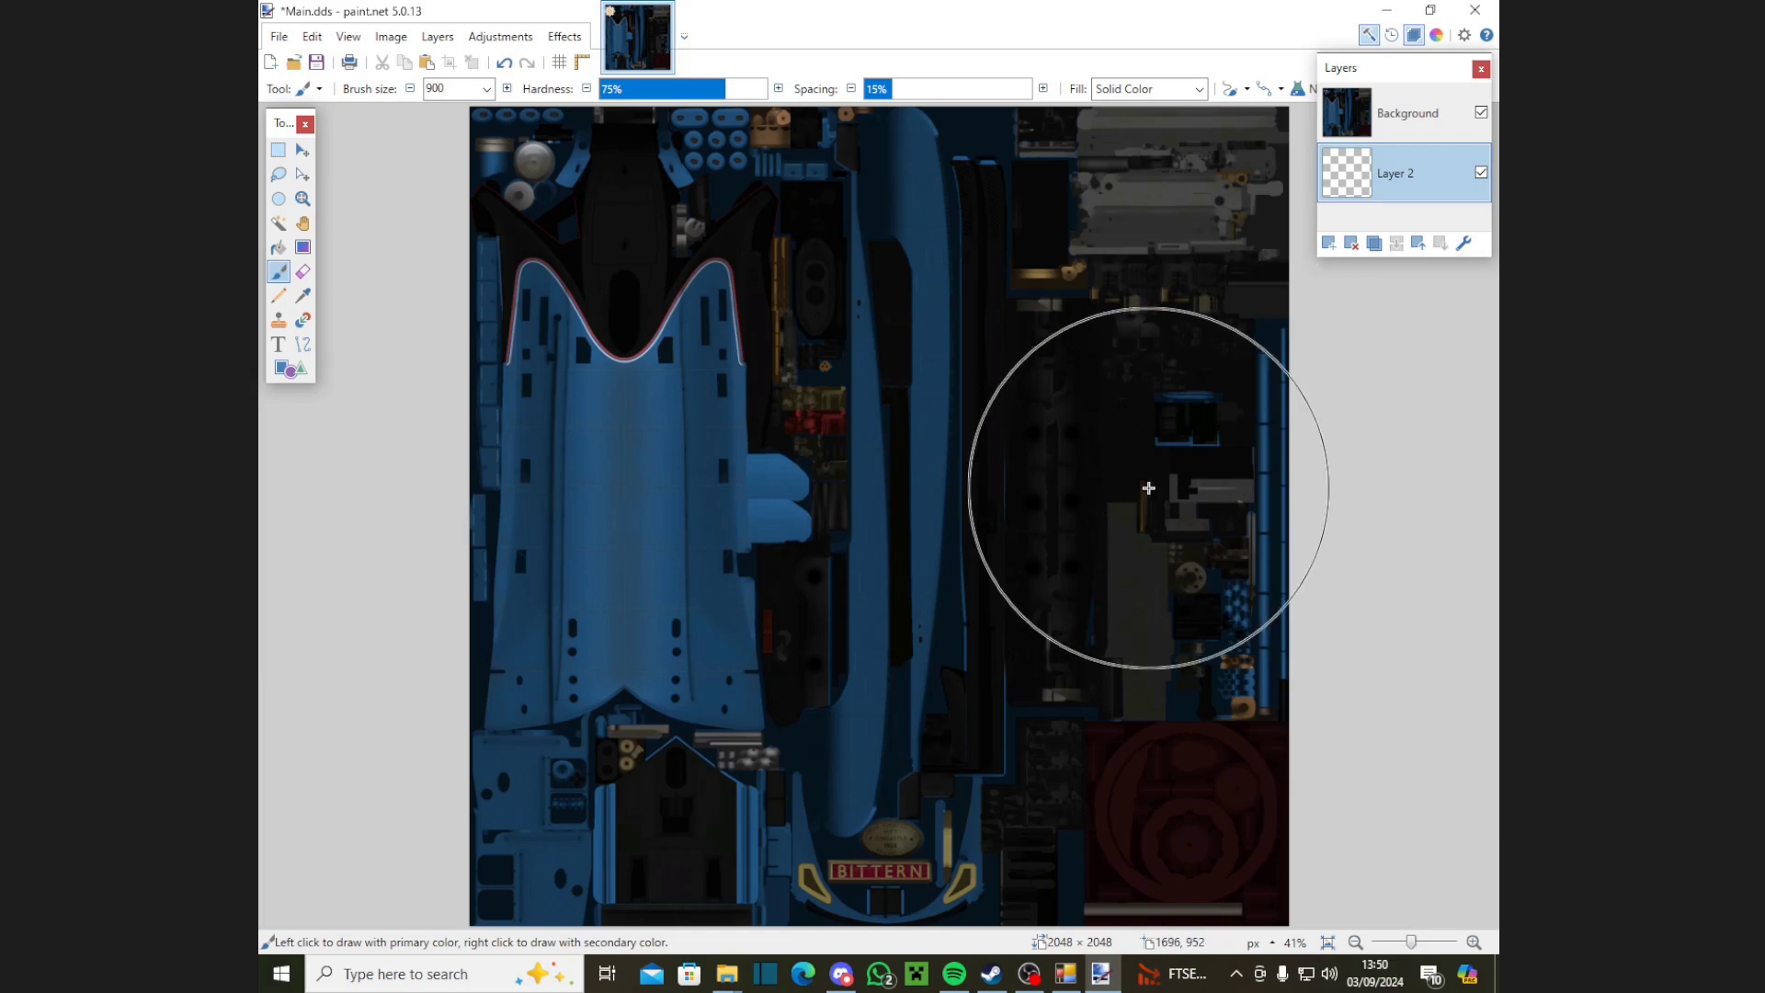
left_click(275, 152)
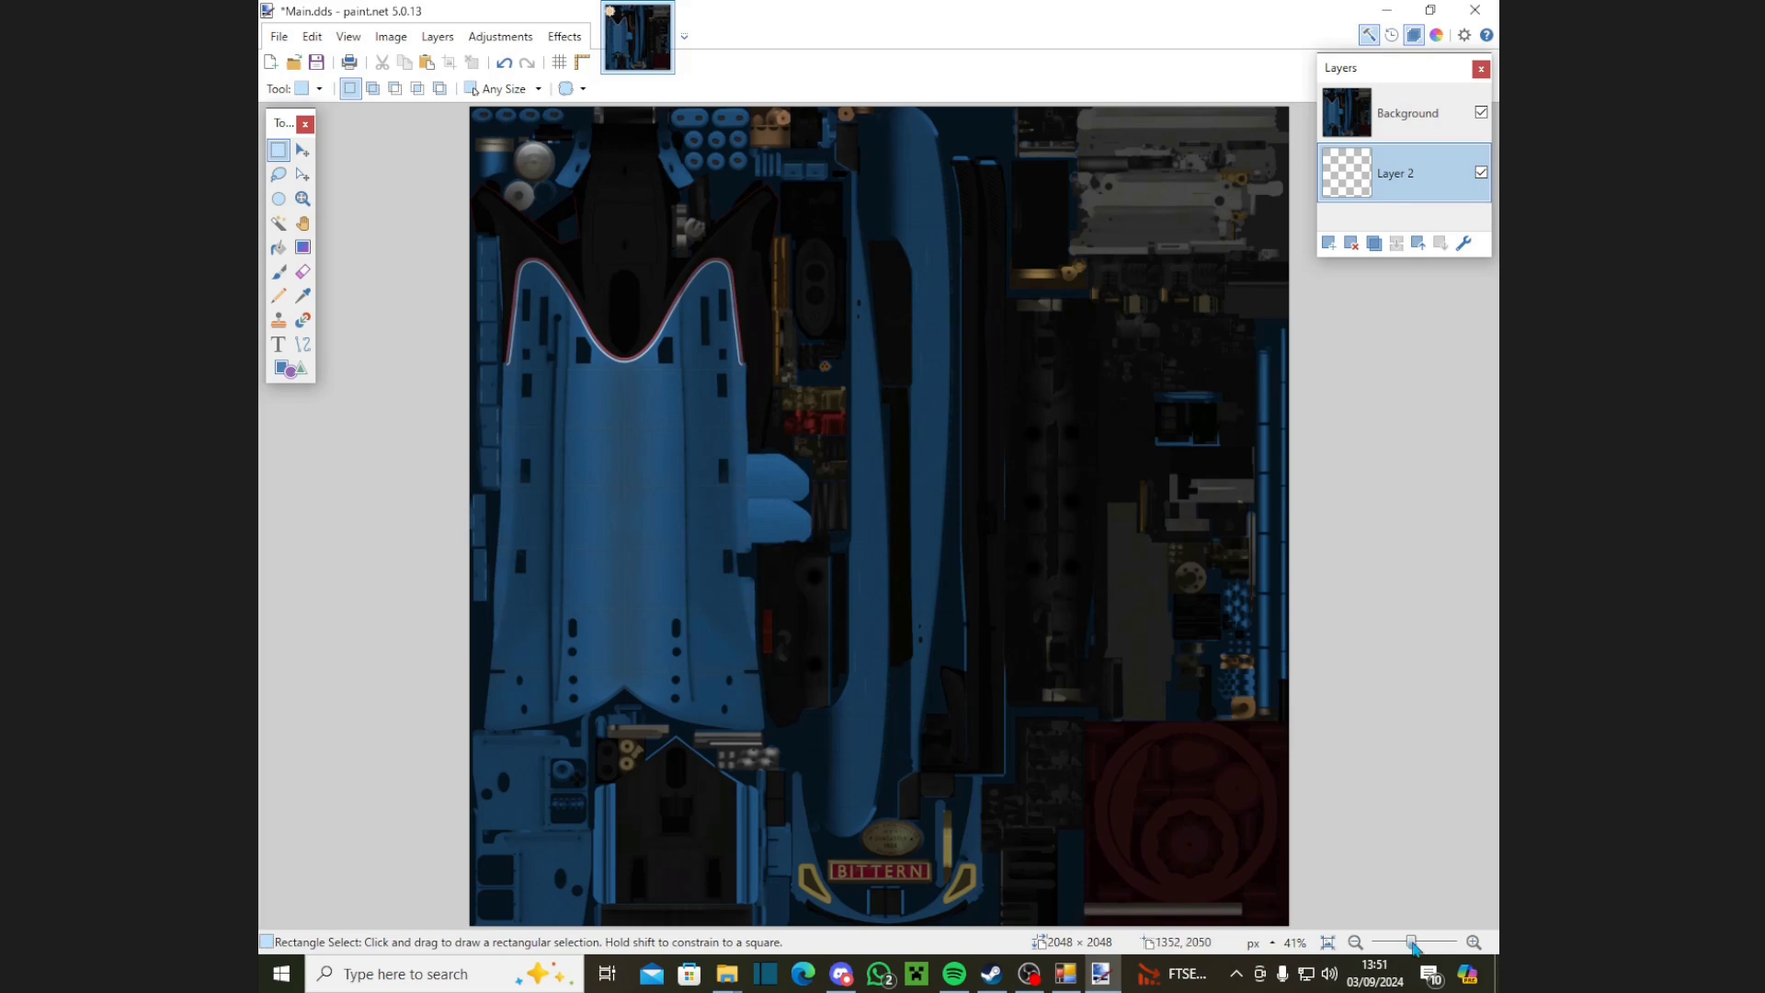
left_click_drag(1413, 947, 1417, 945)
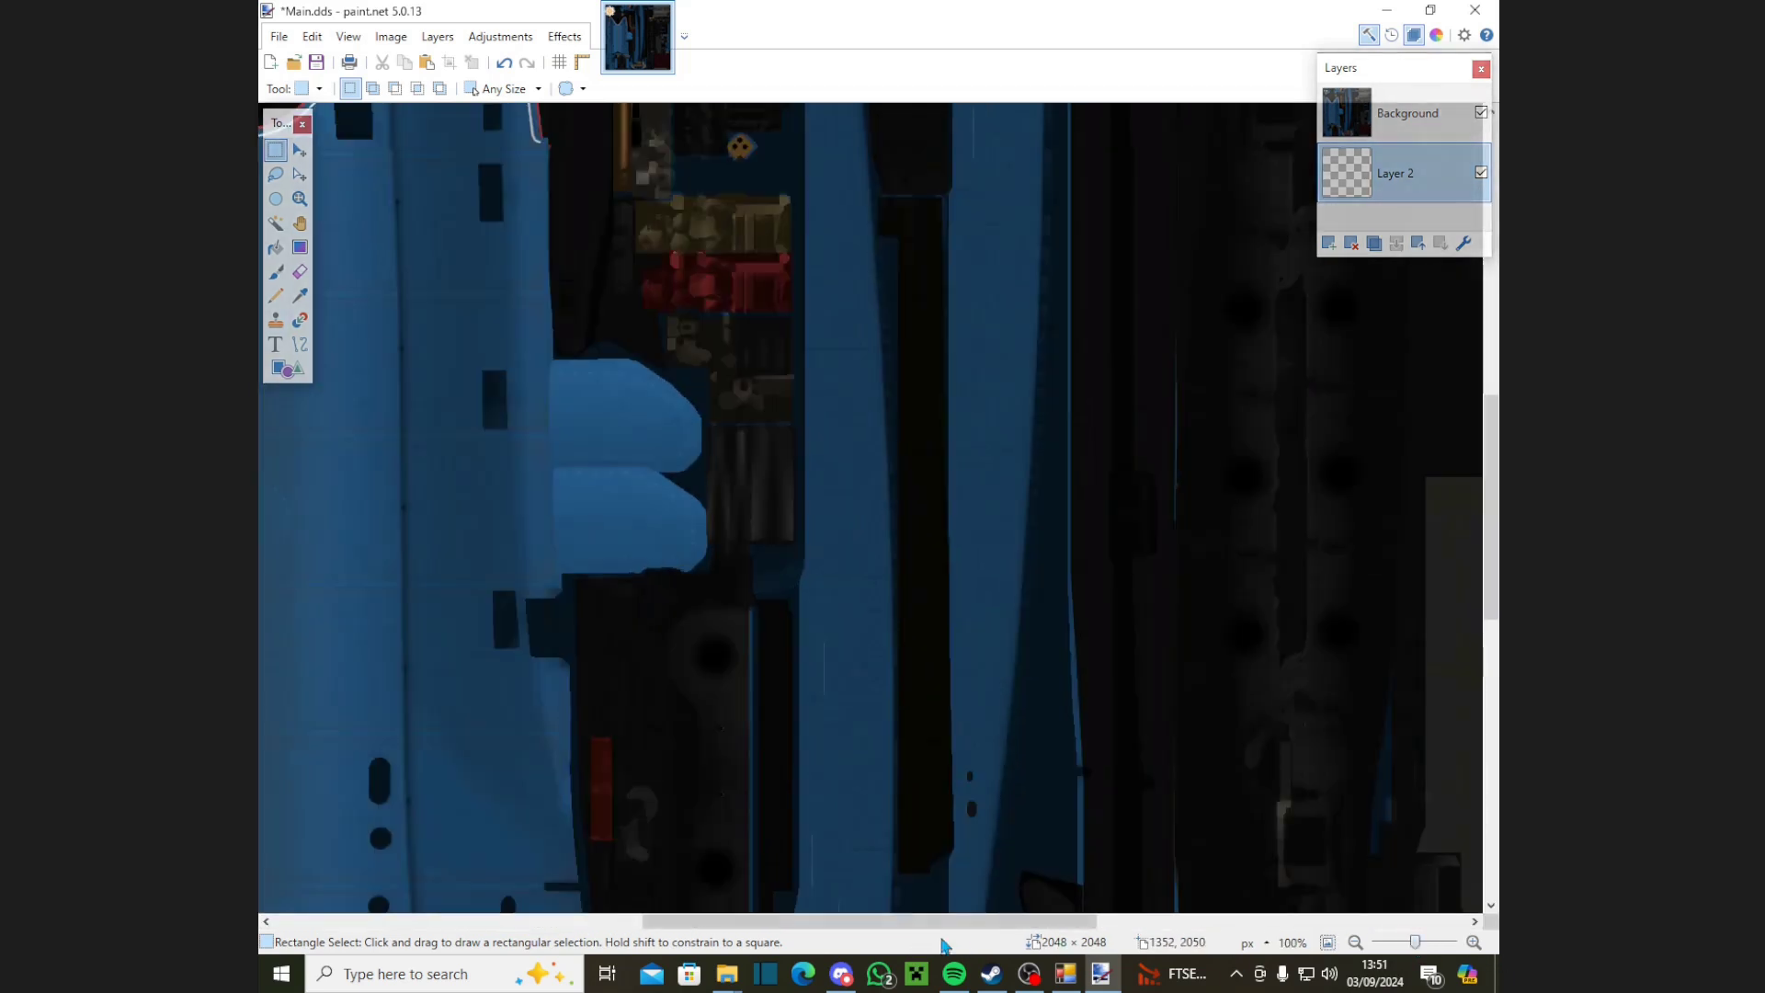
left_click_drag(959, 924, 725, 928)
Step: Rectangle-select the body panel and apply Combined Adjustments to it on the Background layer
scroll(965, 735, "up", 5)
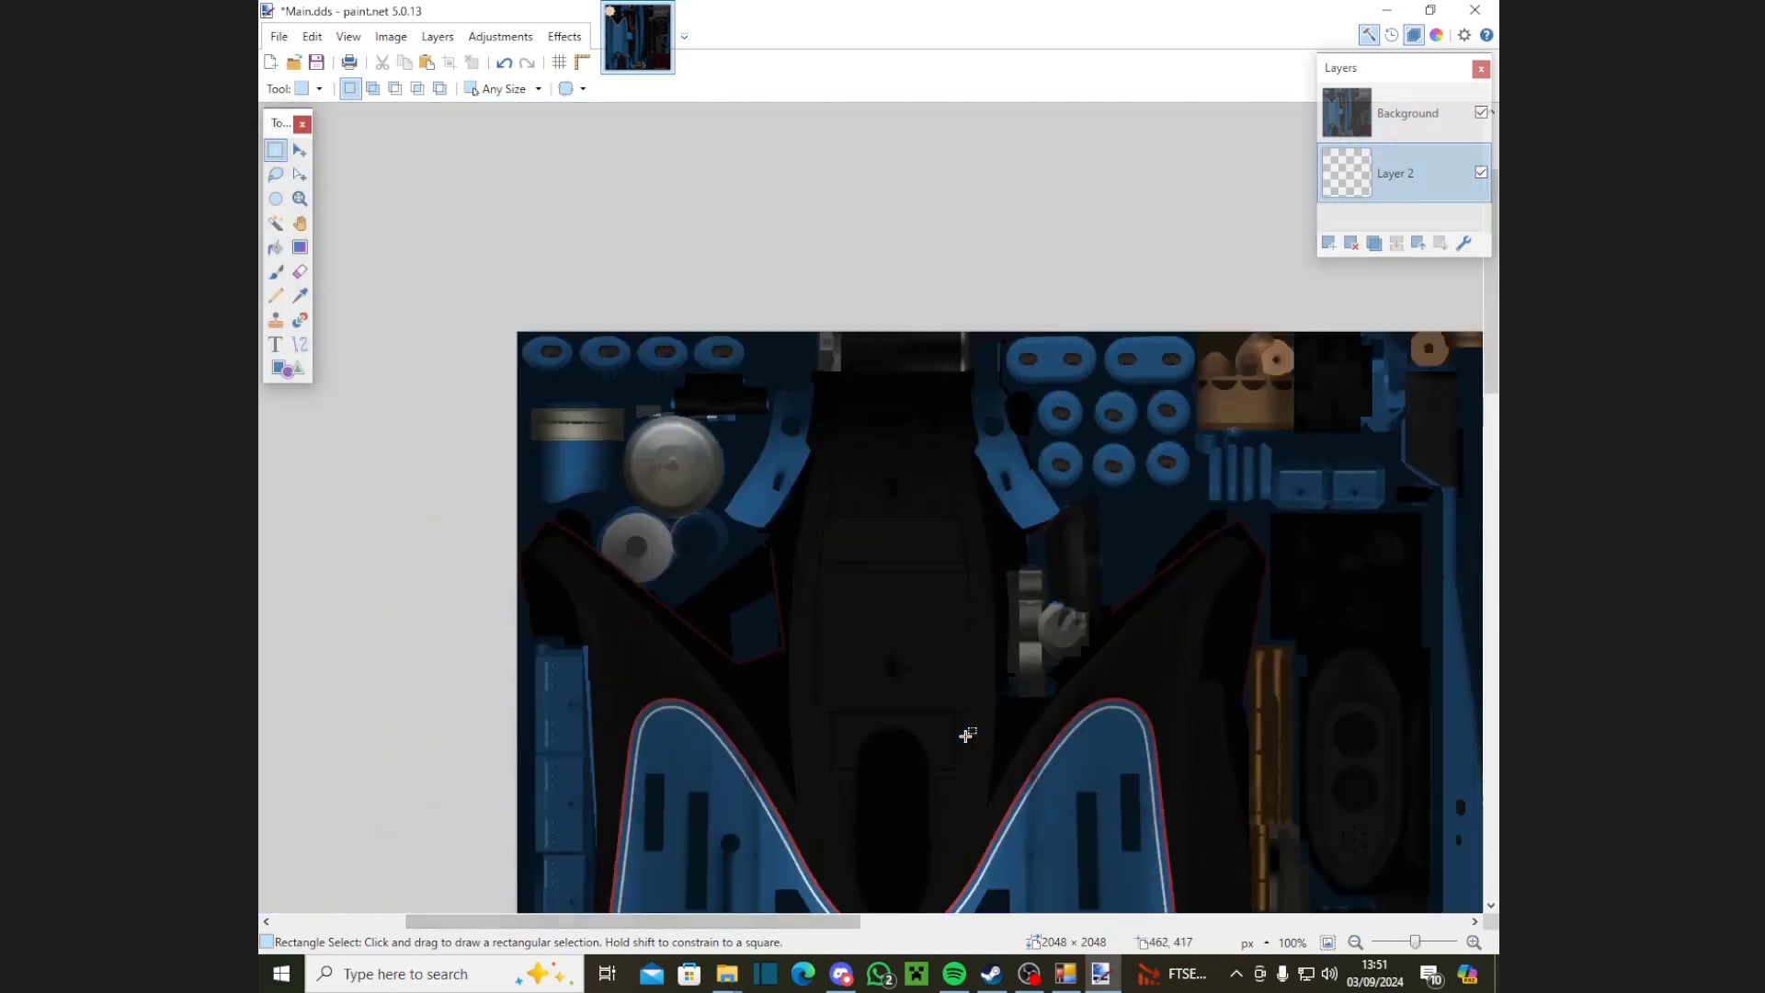
scroll(965, 736, "down", 5)
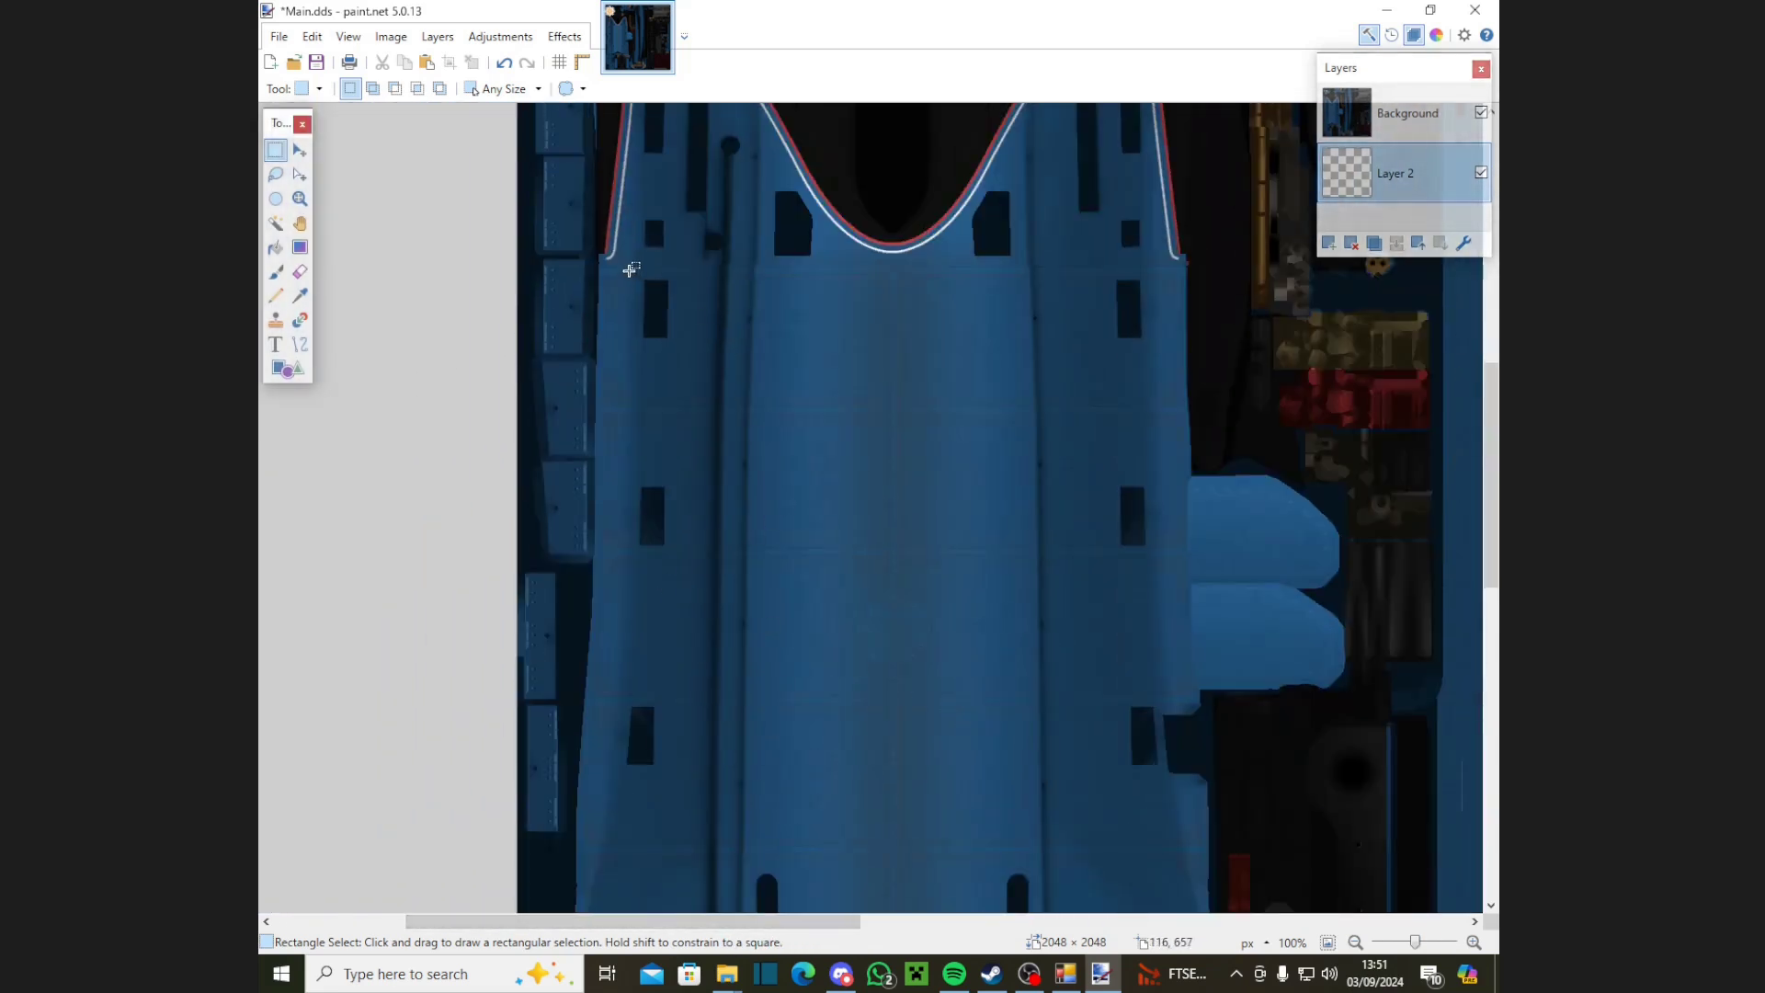
left_click_drag(630, 270, 918, 742)
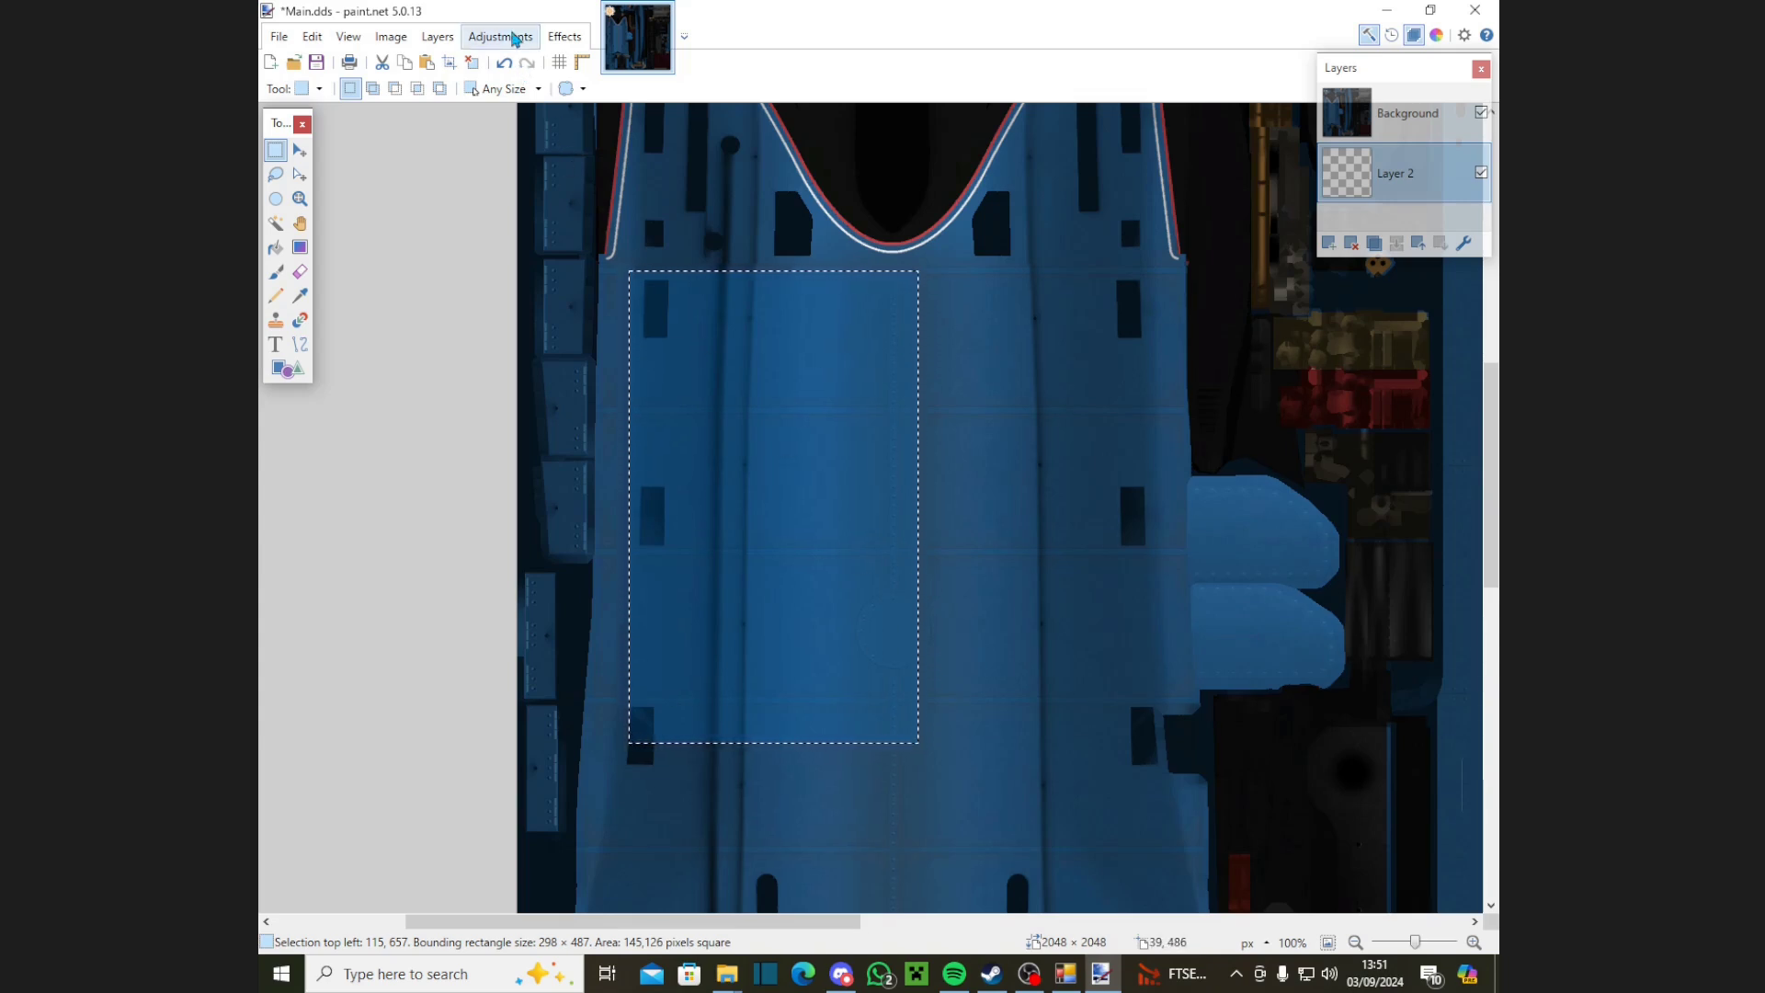
left_click(513, 37)
left_click(540, 179)
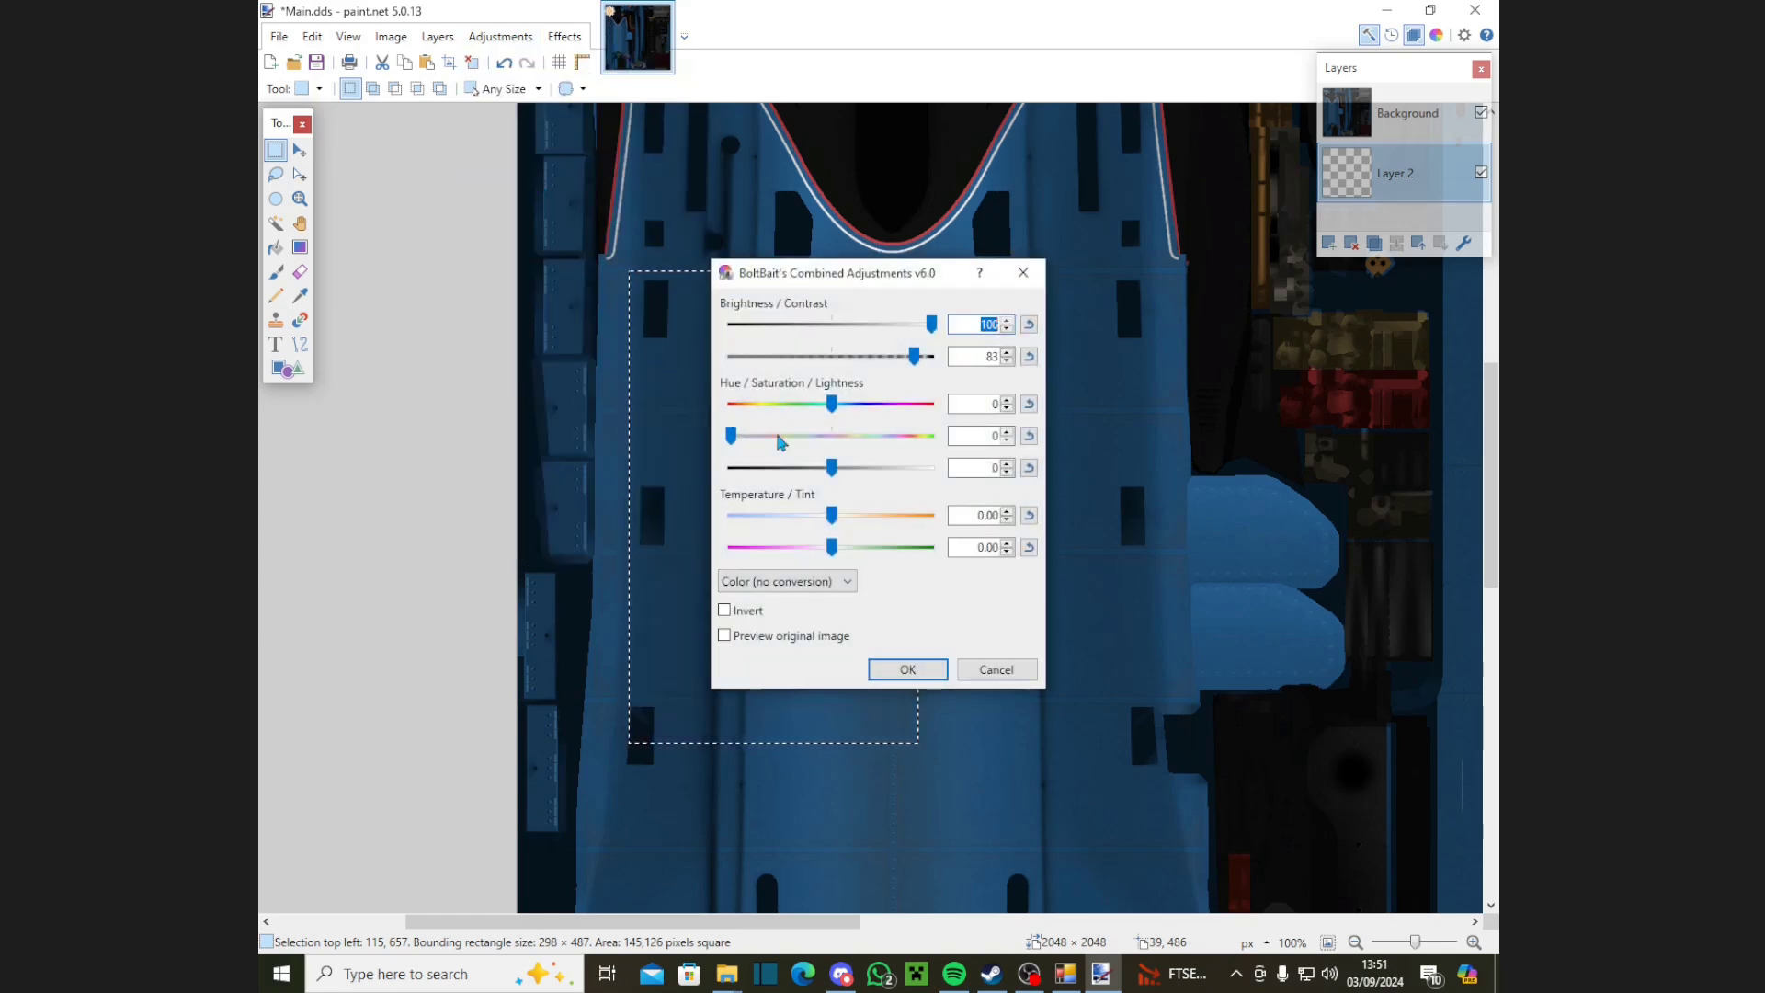
left_click(996, 669)
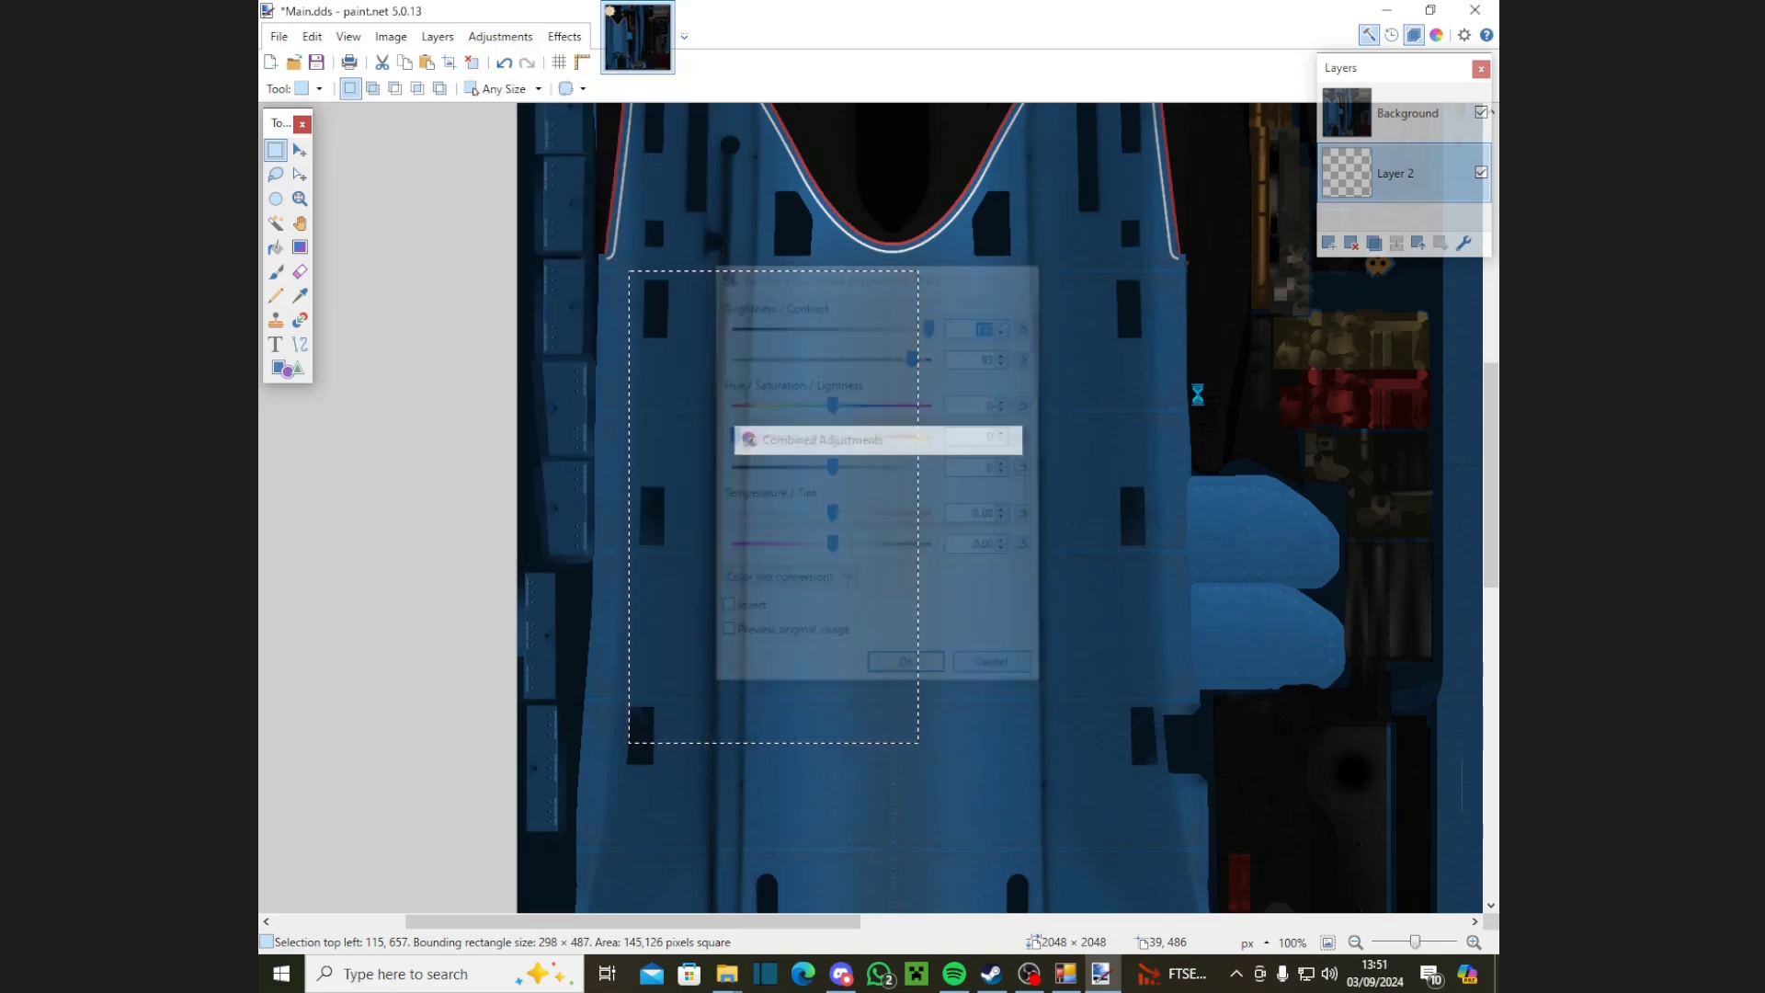
left_click(1407, 113)
left_click(478, 37)
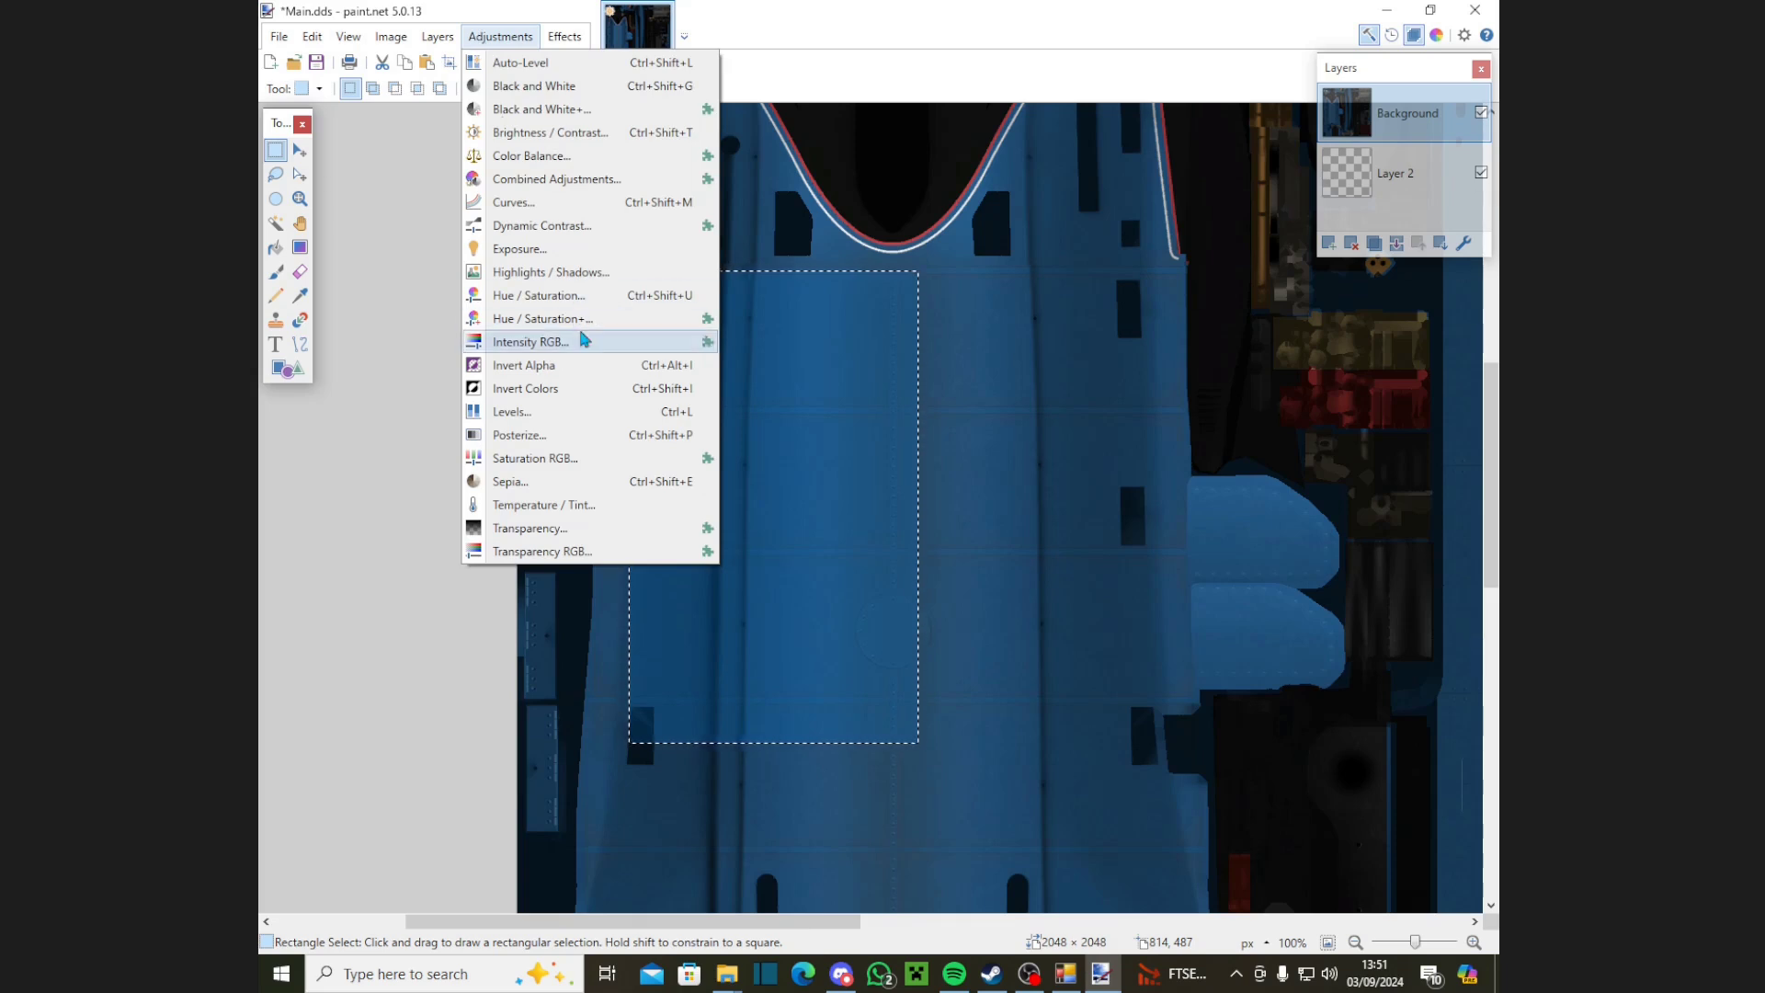
left_click(551, 179)
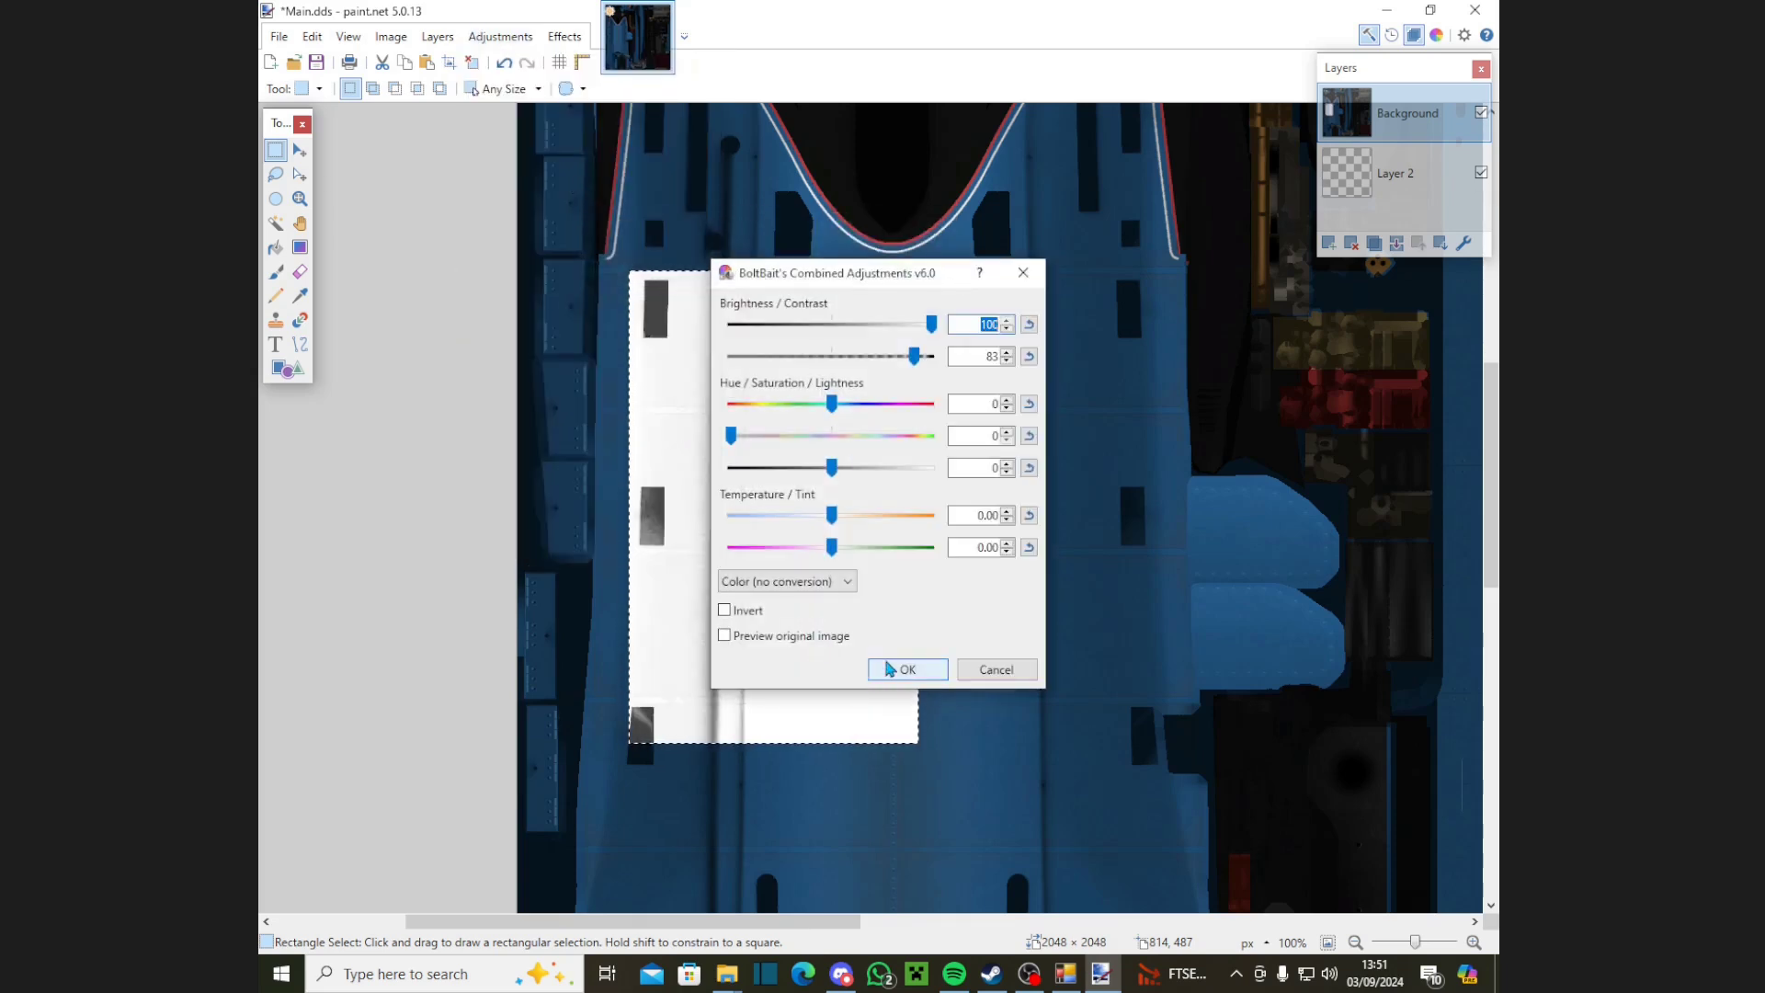
left_click(888, 669)
Step: Apply Brightness/Contrast and the Alpha Mask effect to the selected panel
left_click(518, 39)
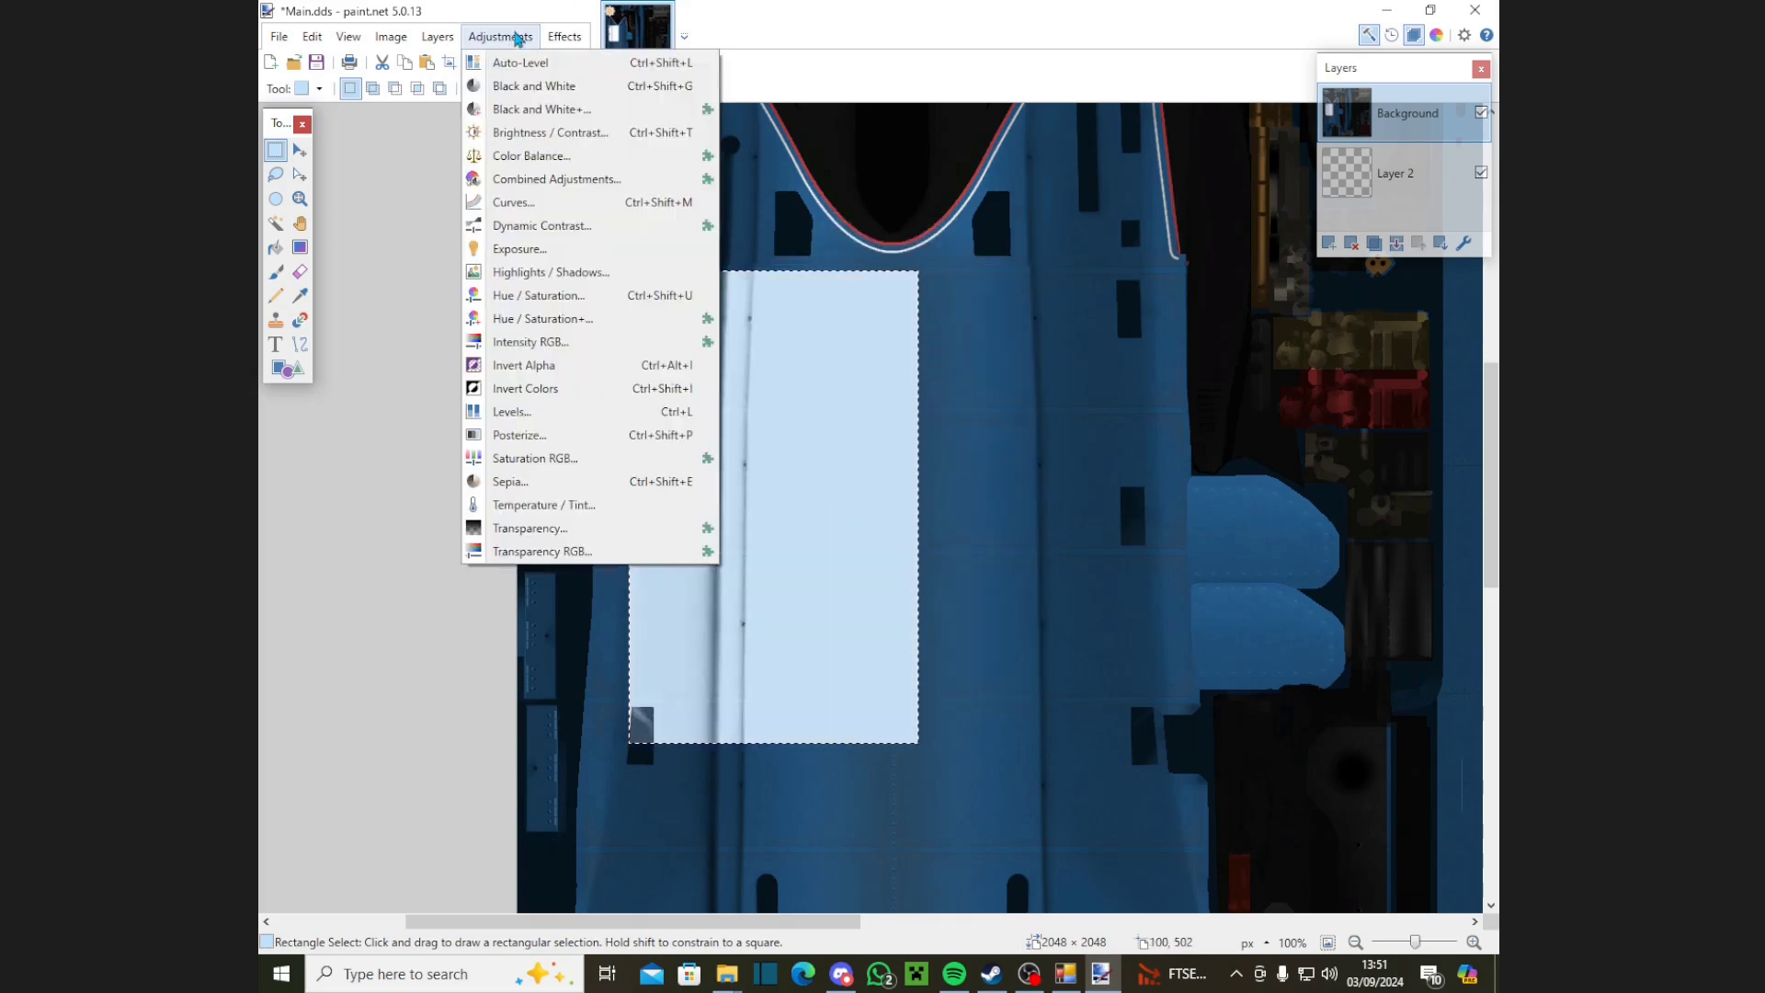
left_click(550, 132)
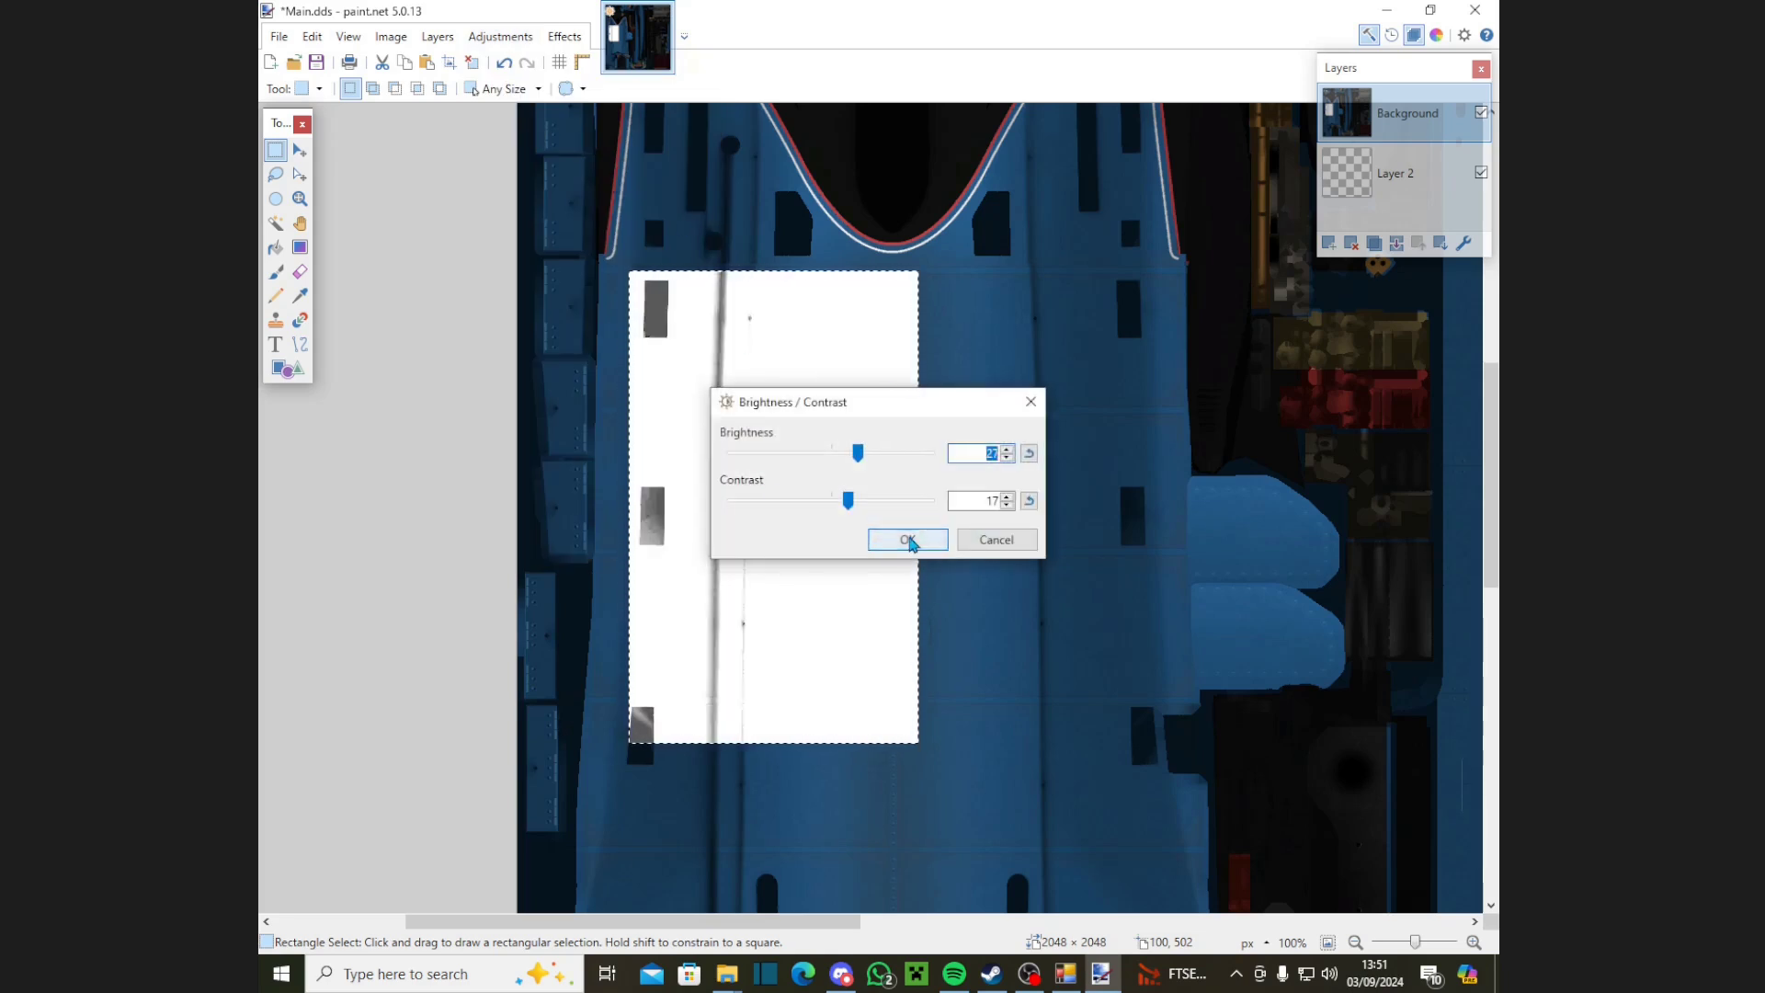
left_click(908, 539)
left_click(565, 37)
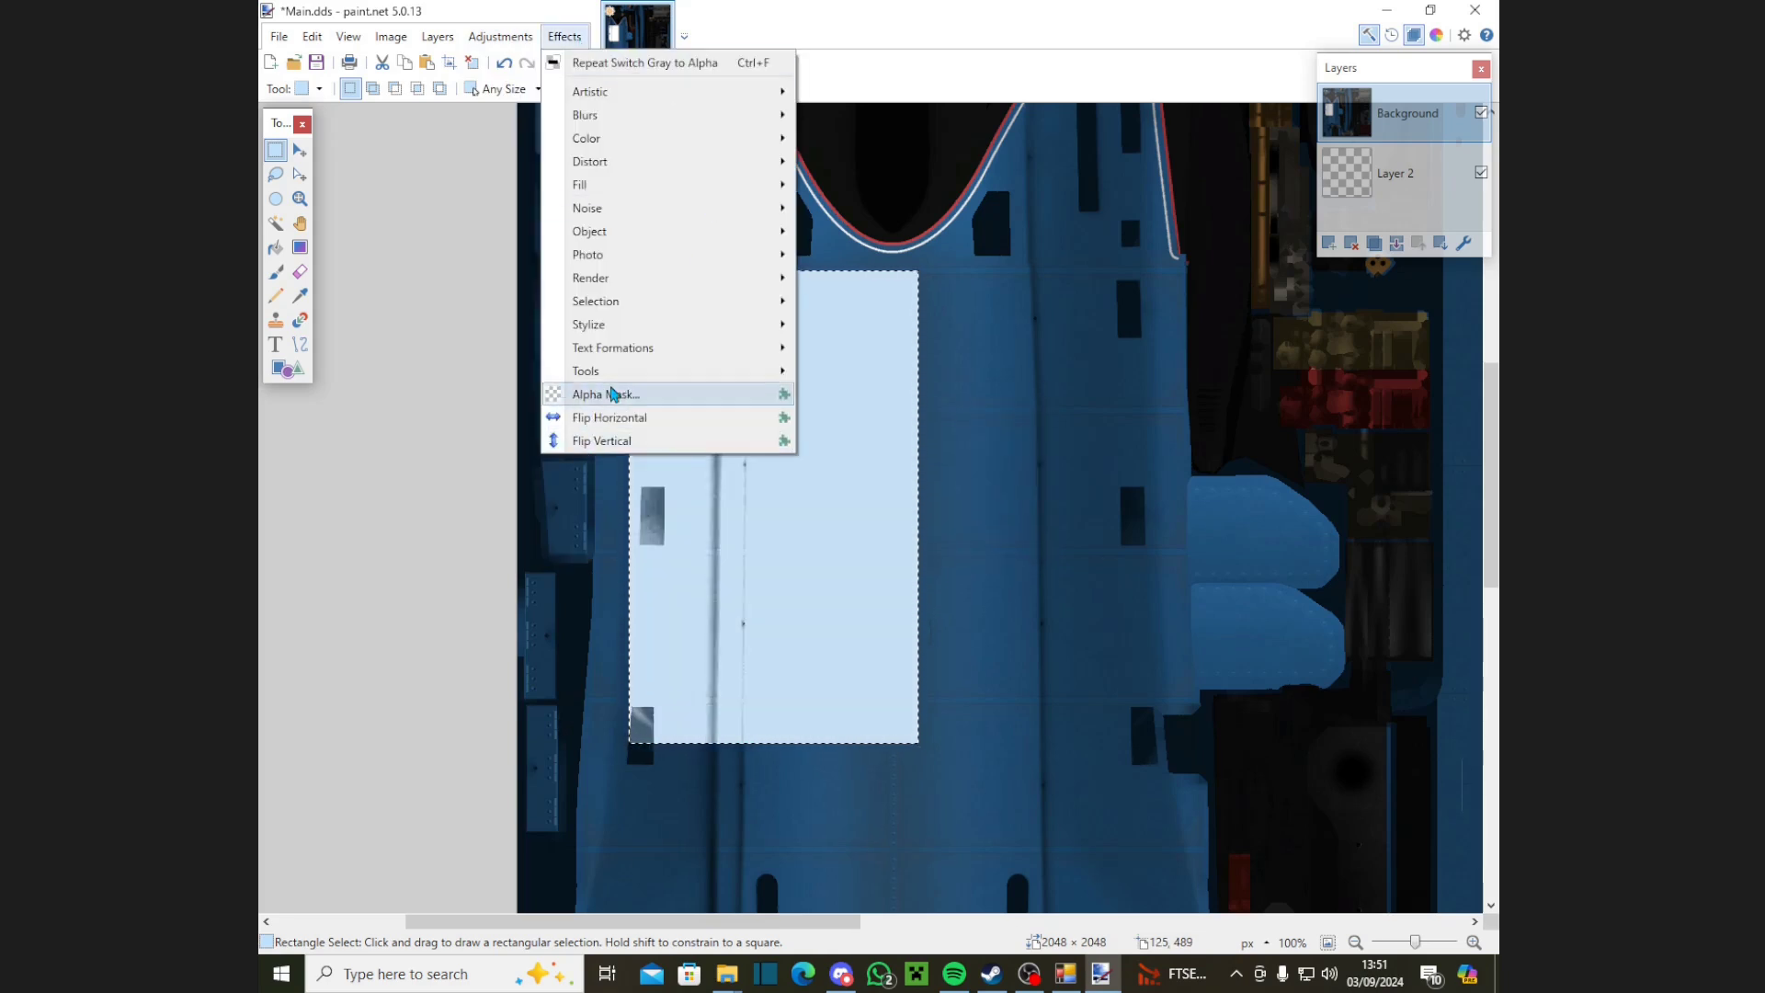
left_click(614, 394)
left_click(991, 533)
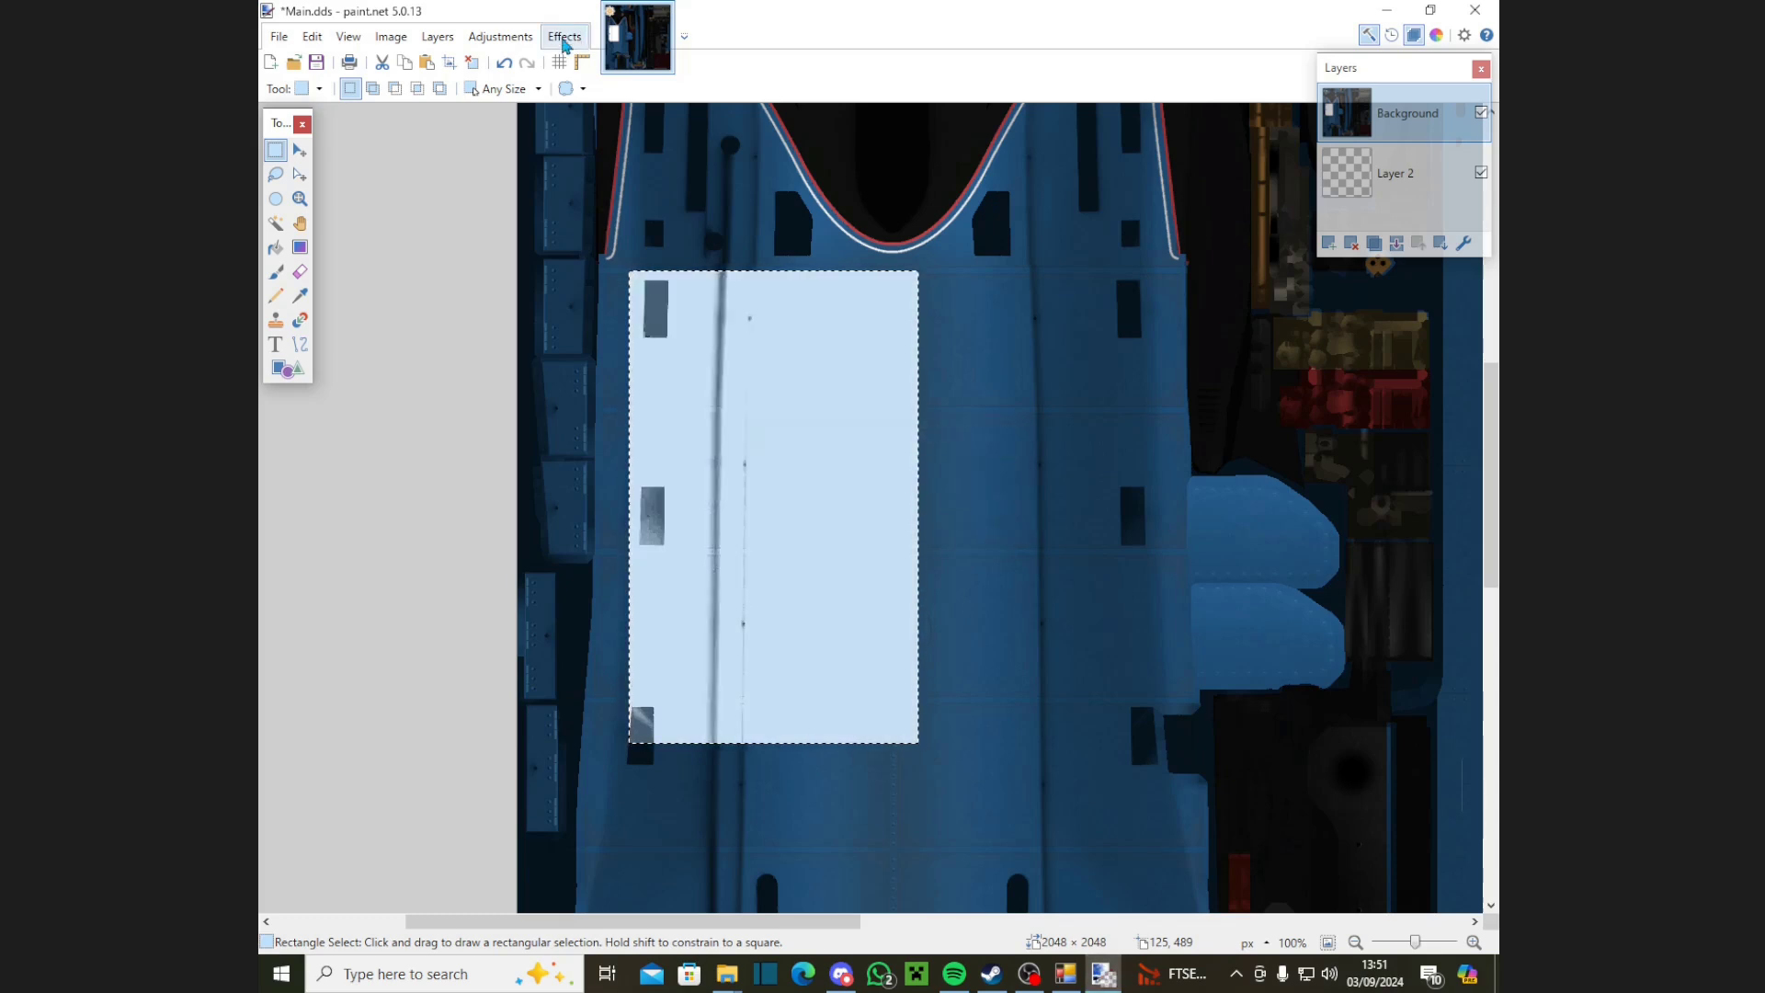
Step: Run Switch Gray to Alpha on the panel, then make Layer 2 active for painting
left_click(563, 39)
mouse_move(611, 231)
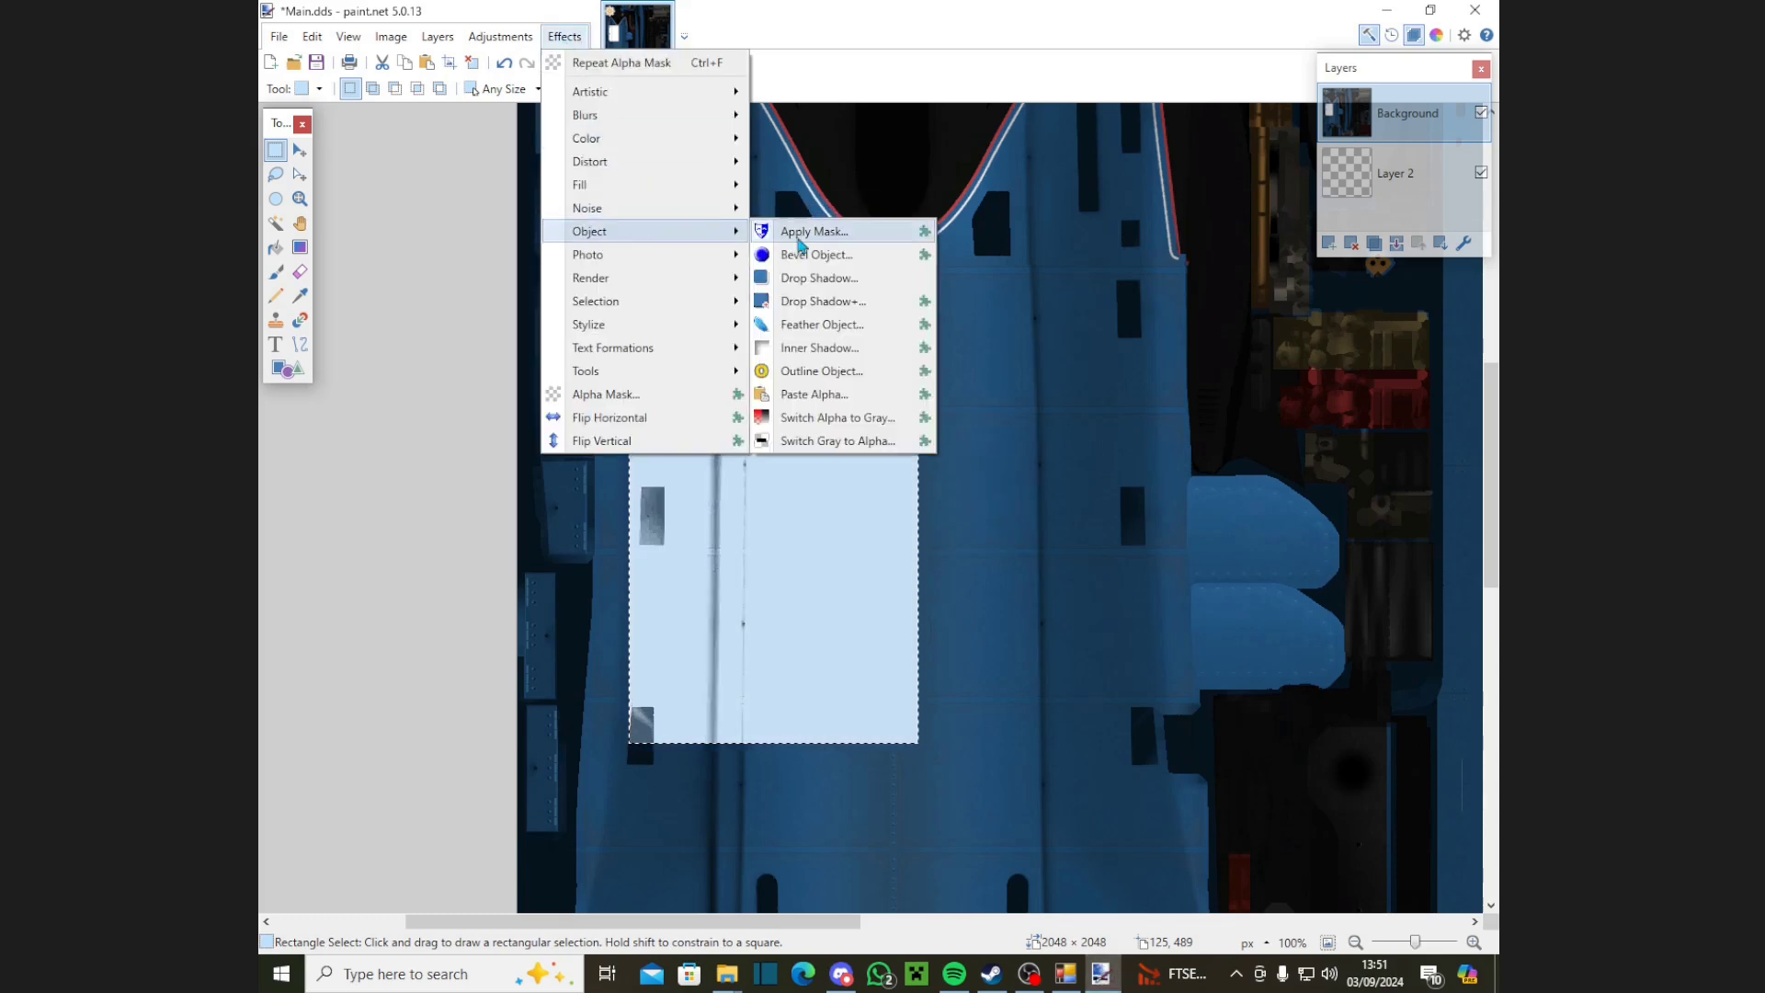
left_click(832, 440)
left_click(901, 520)
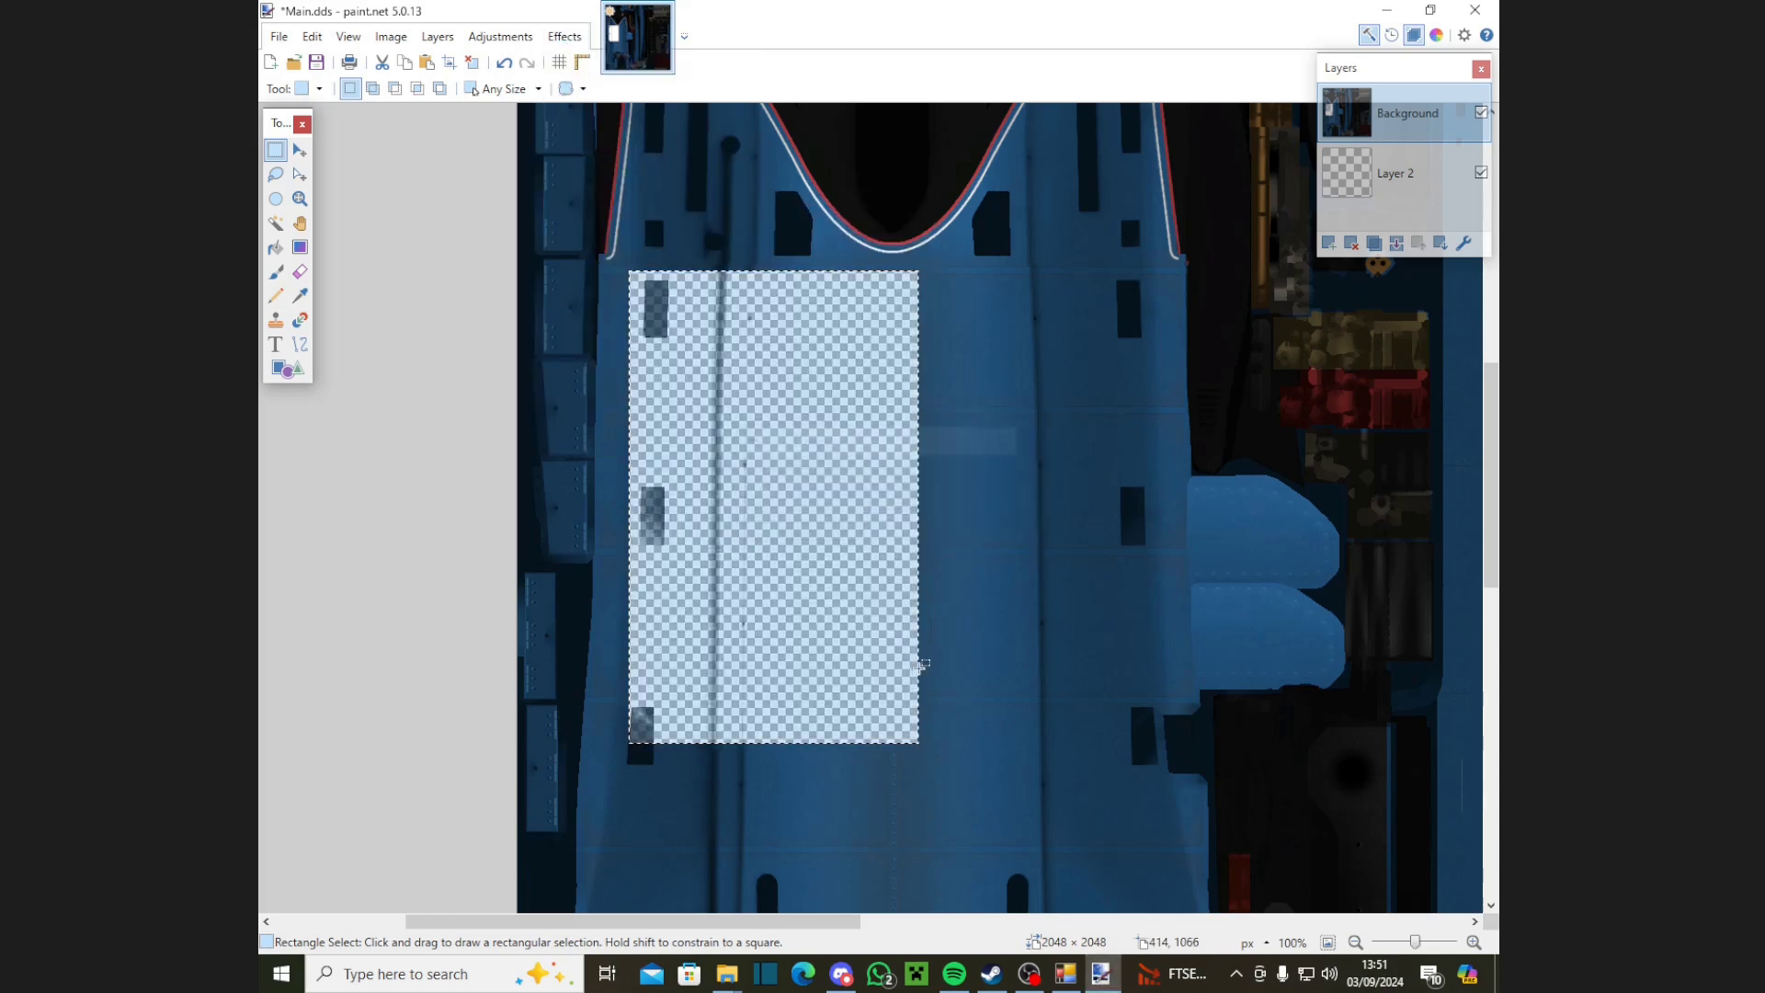
key("alt+Page_Down")
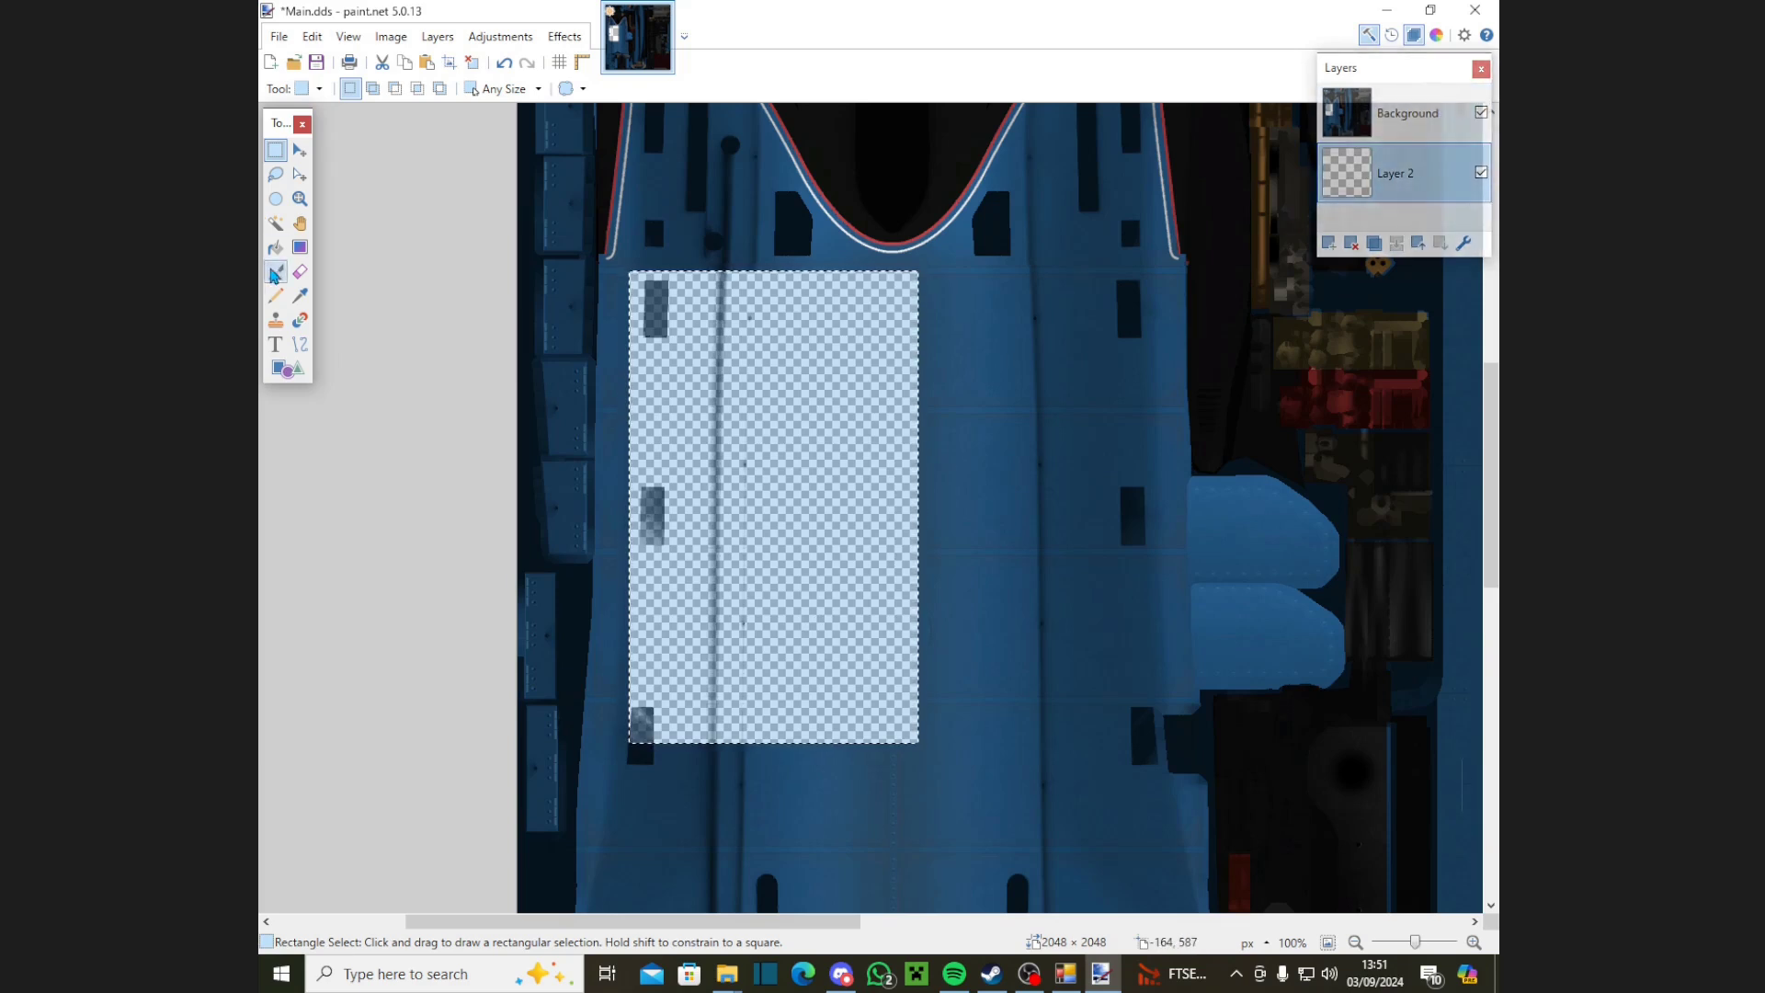
left_click(275, 272)
Step: Paint the selected panel solid blue on Layer 2, deselect, and zoom out to 33%
left_click(769, 512)
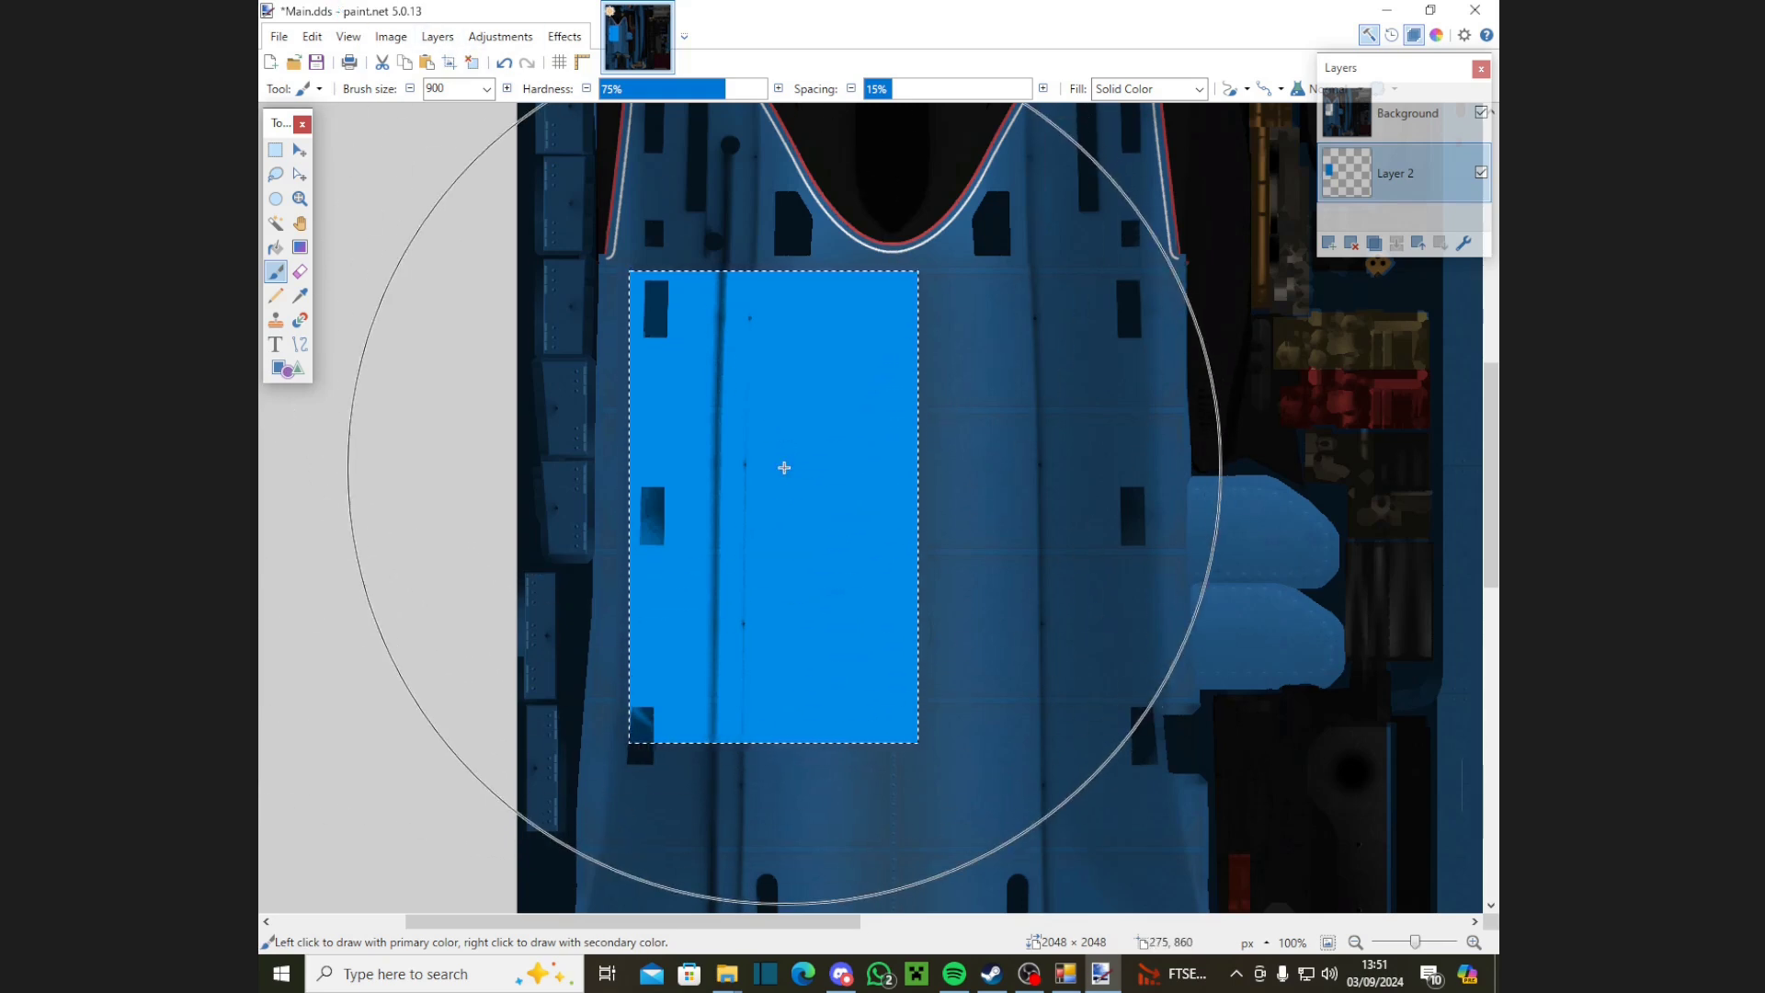
left_click(275, 149)
left_click(413, 201)
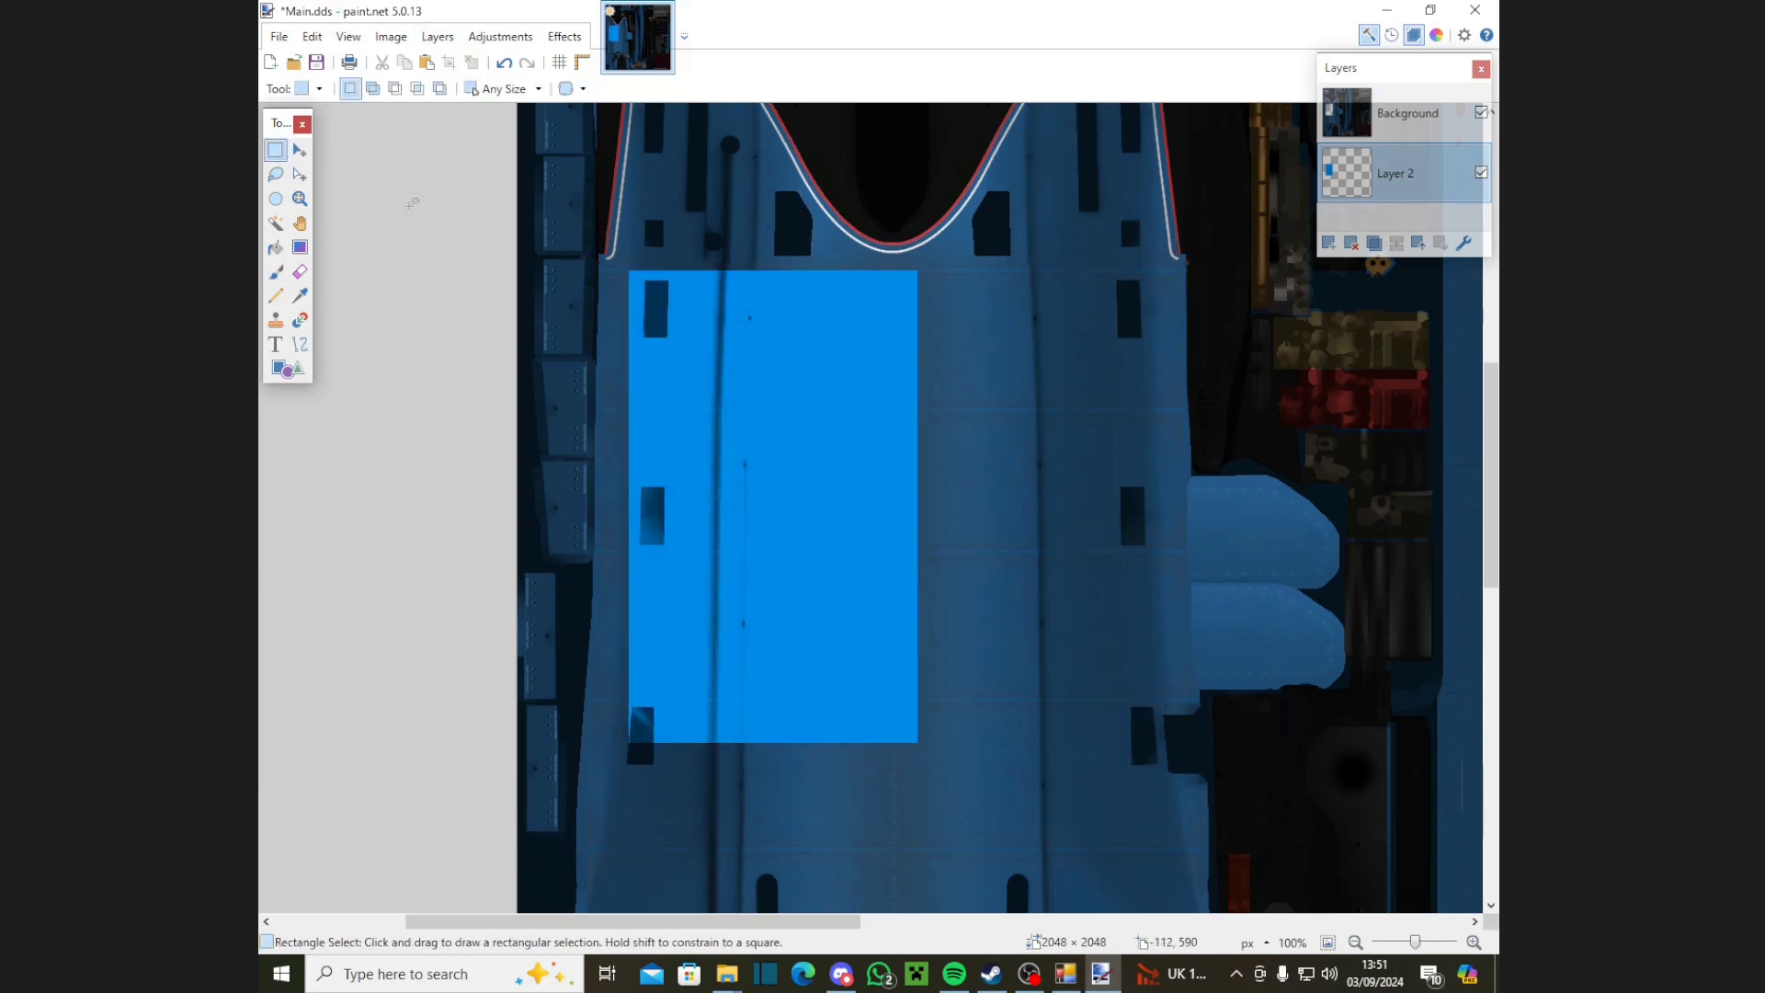
left_click_drag(1415, 943, 1412, 946)
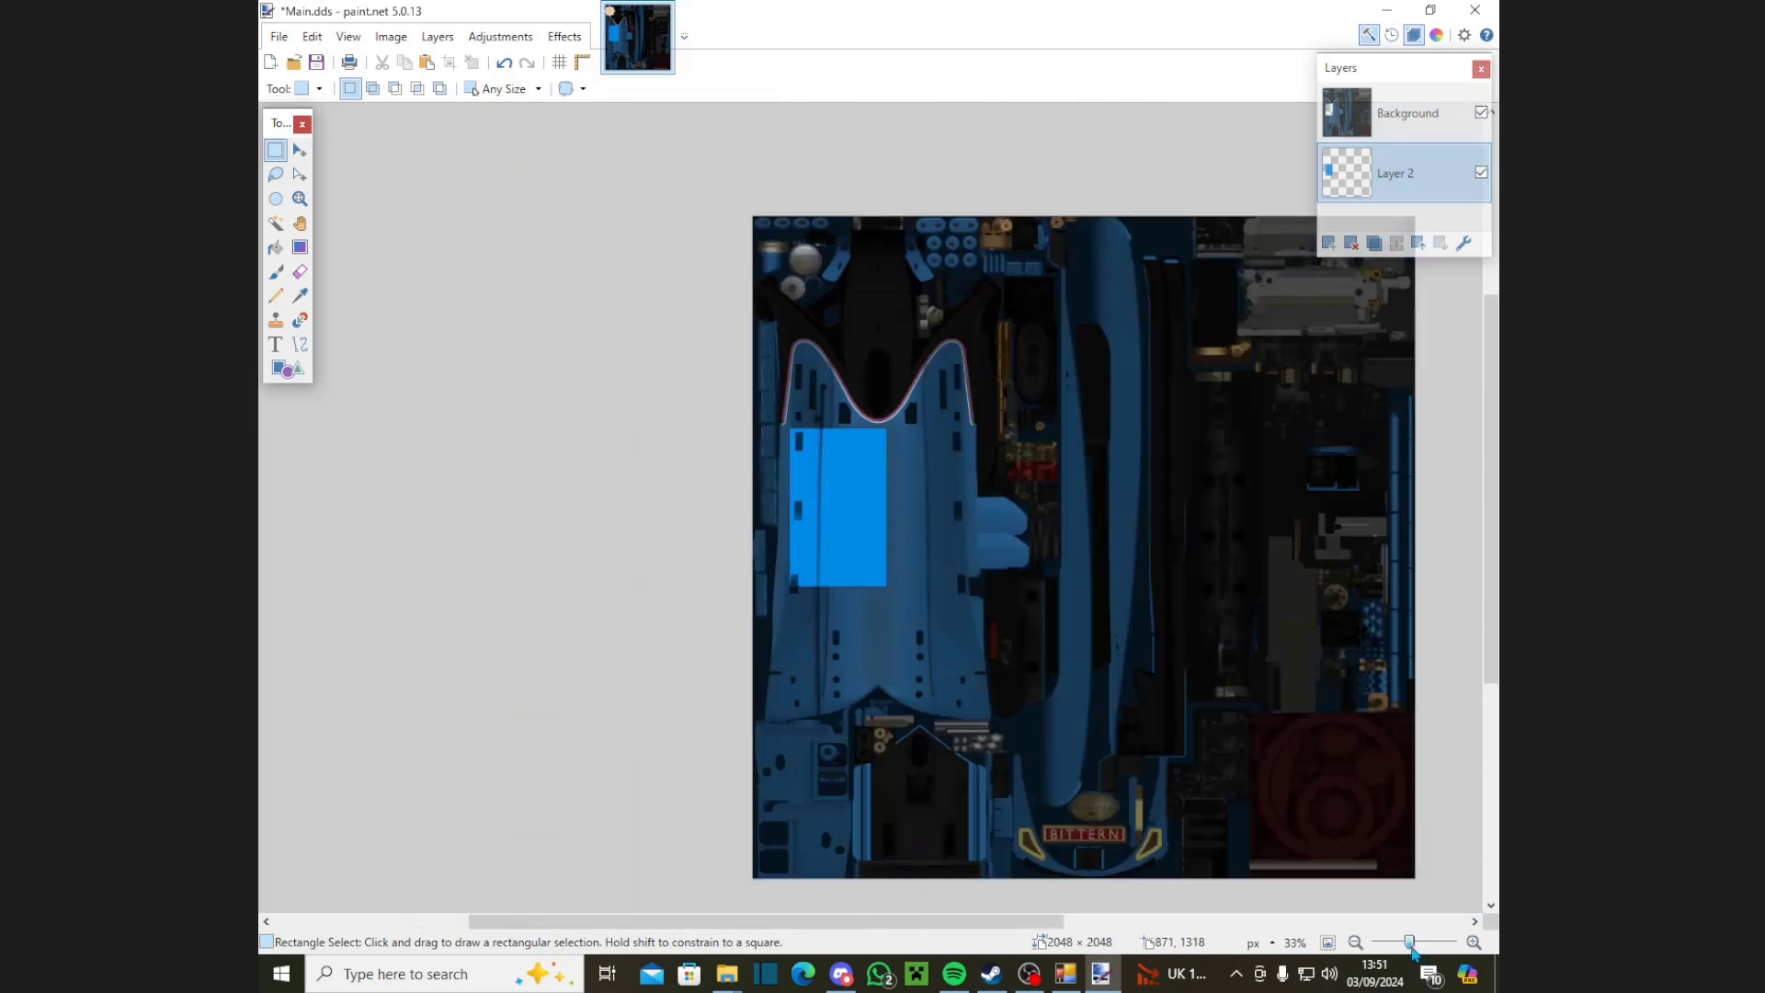
left_click_drag(991, 921, 1080, 921)
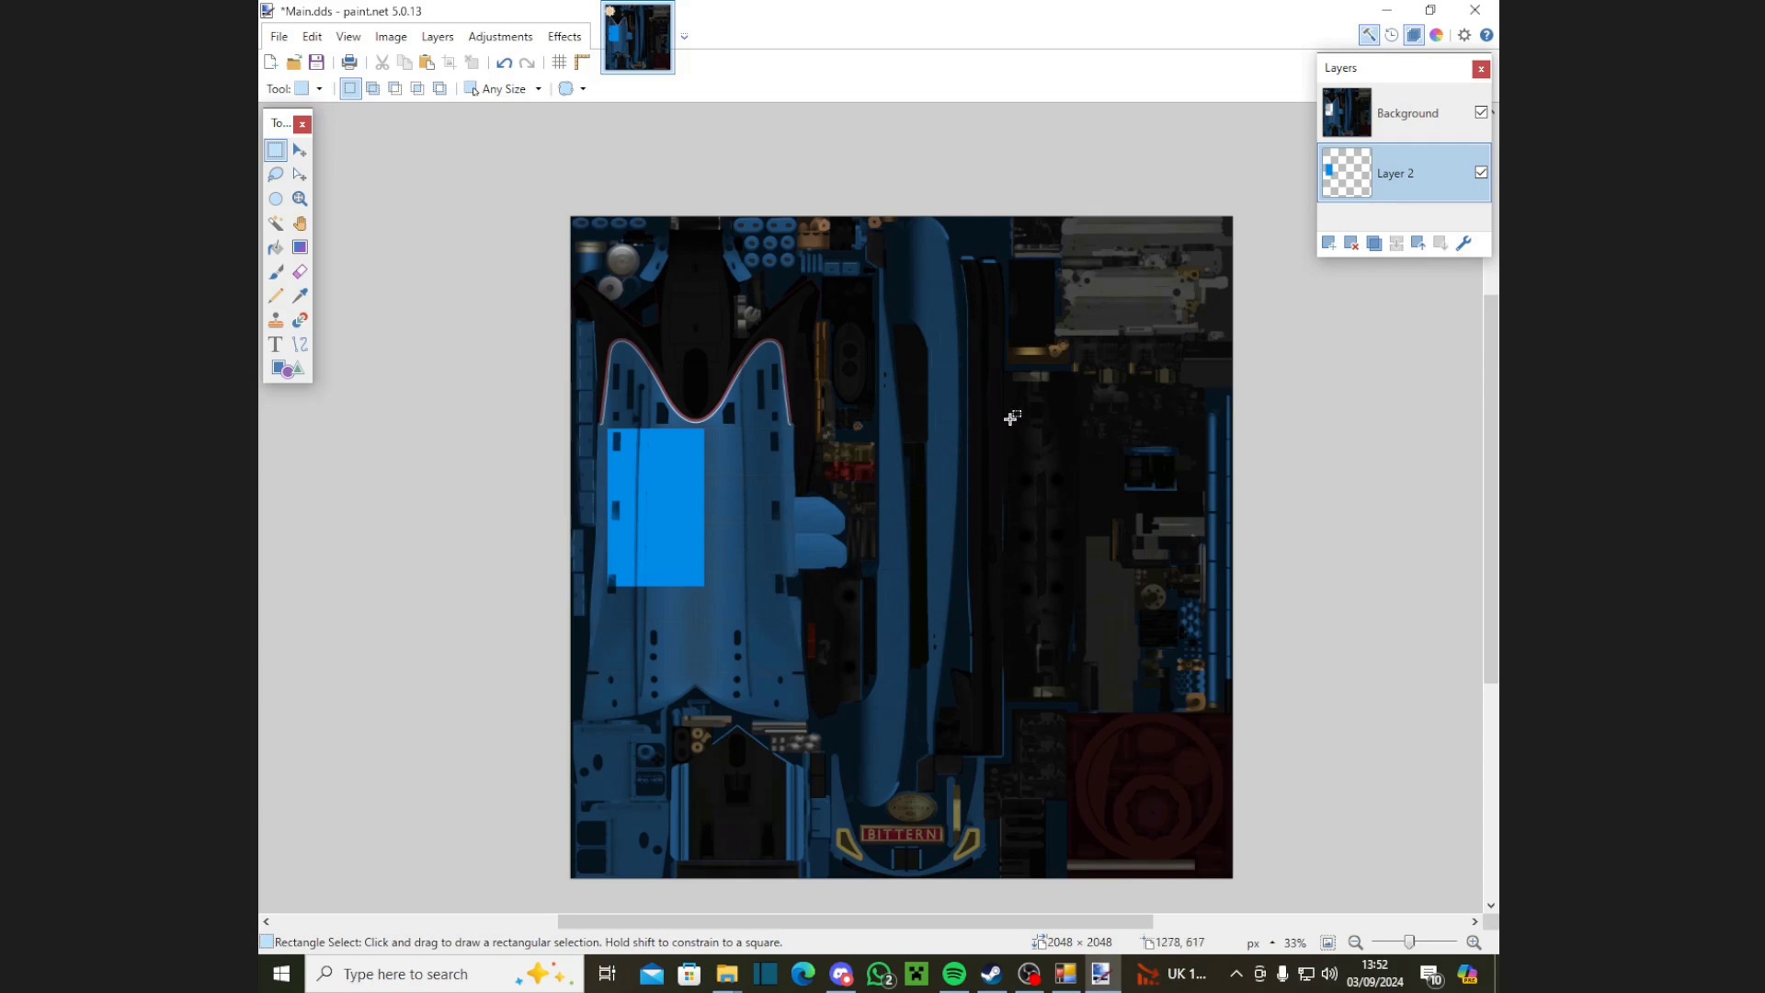
Step: Merge Background down onto Layer 2 and set the layer's opacity to 50
left_click(1409, 119)
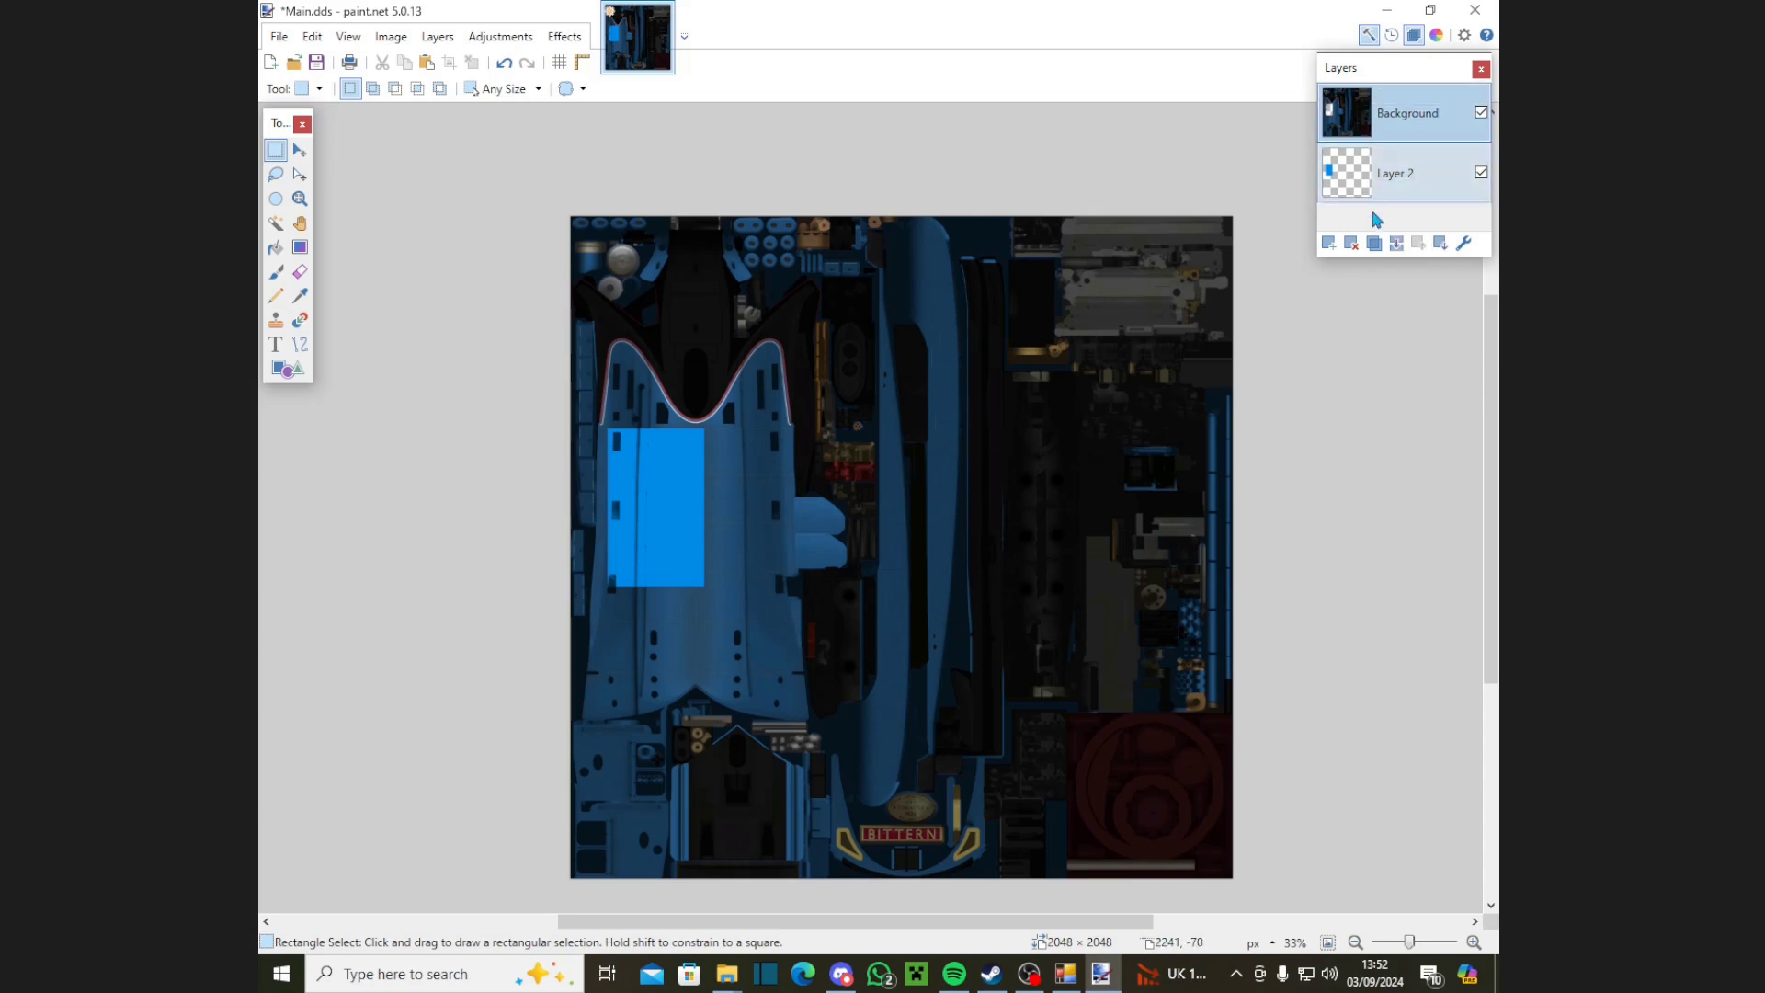
left_click(1395, 242)
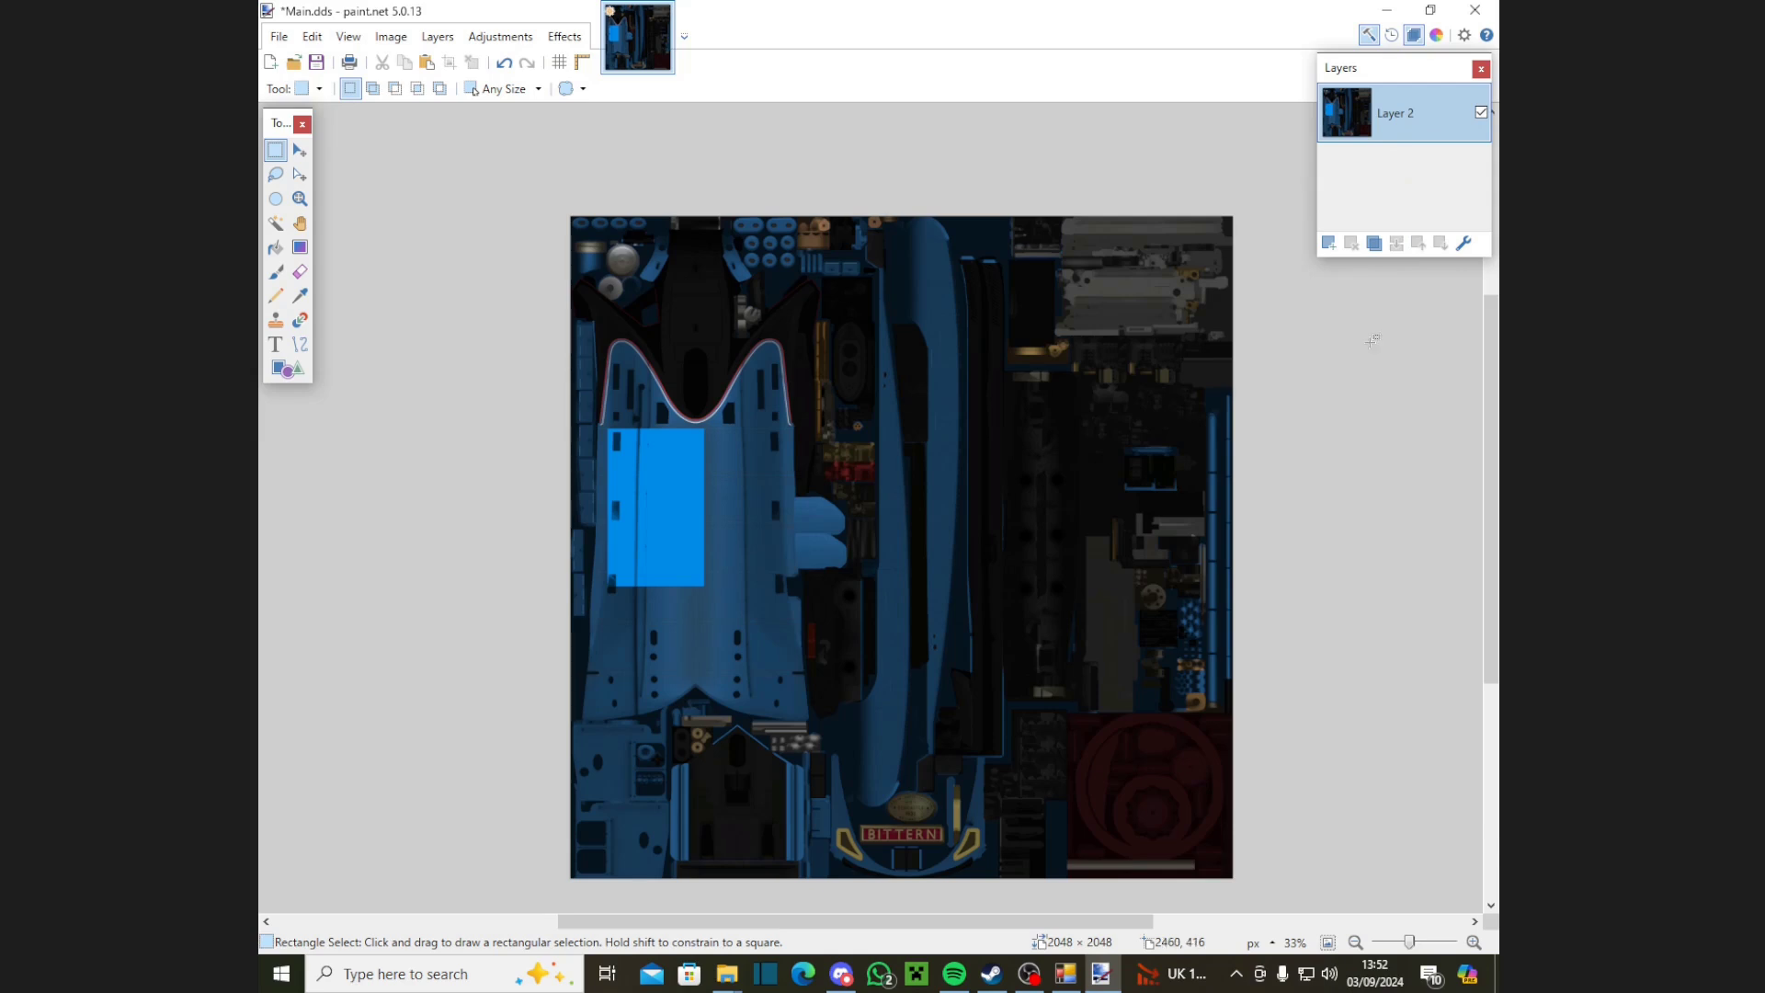
left_click(1466, 244)
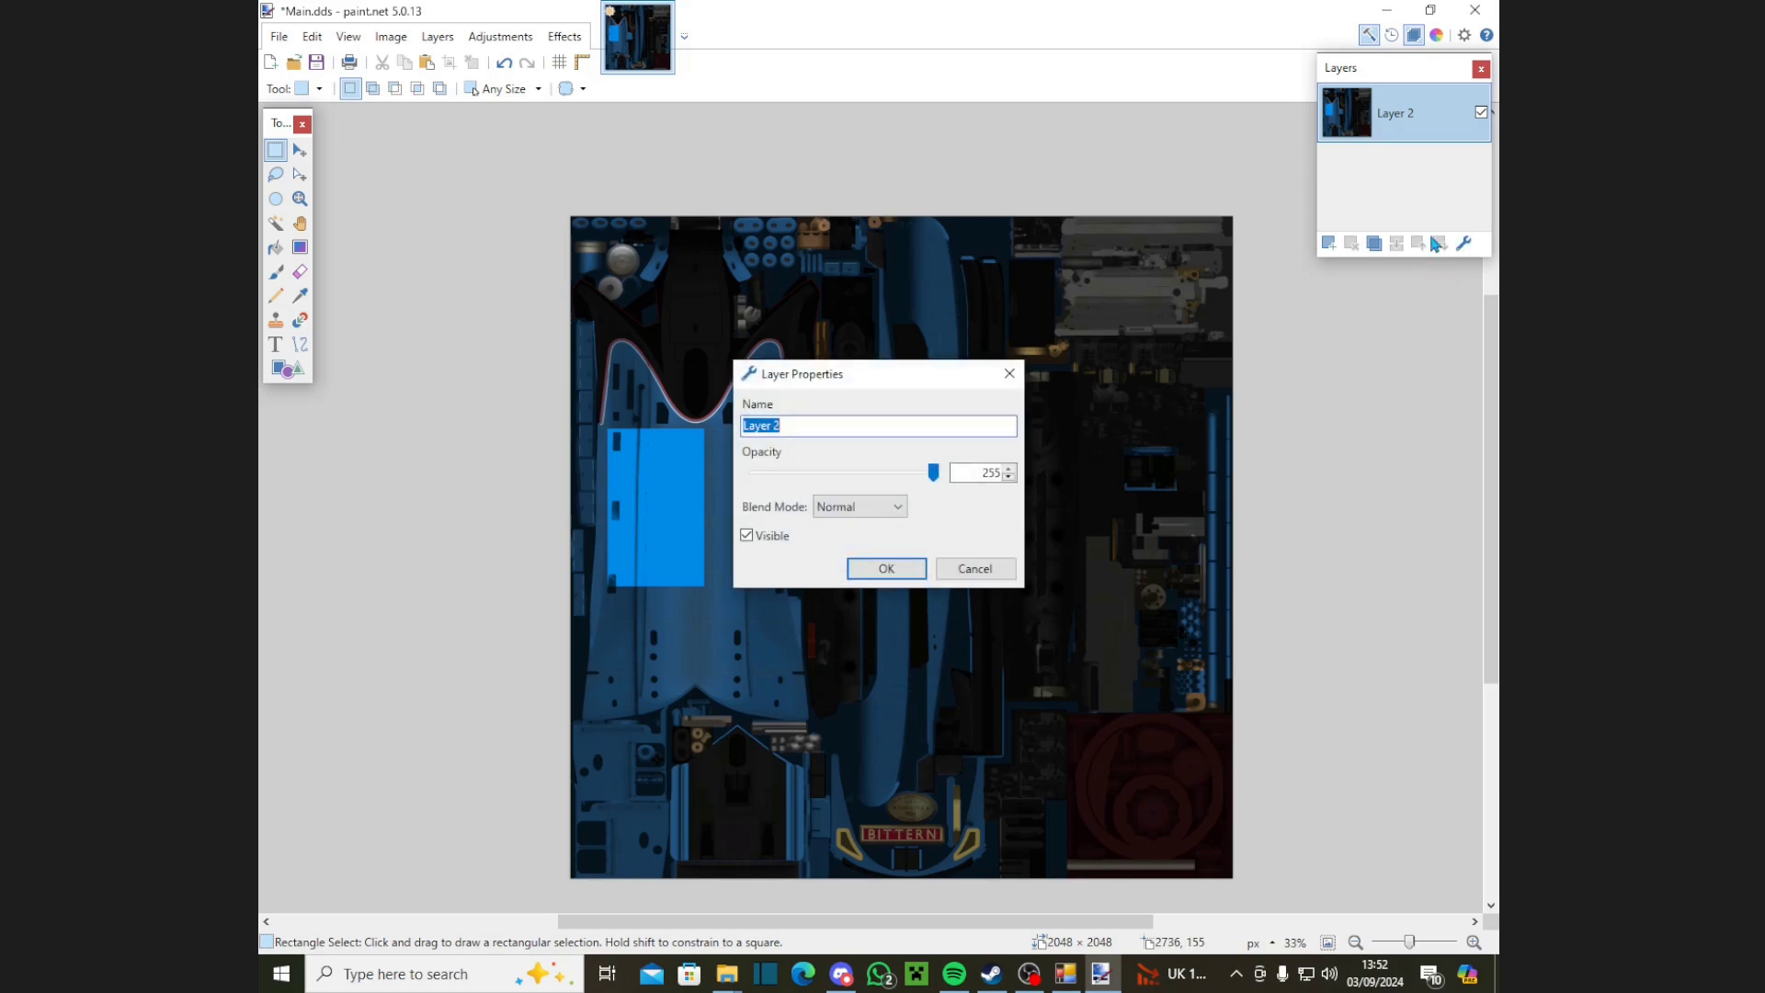
left_click(970, 475)
left_click_drag(971, 475, 1026, 485)
type("50")
key("Return")
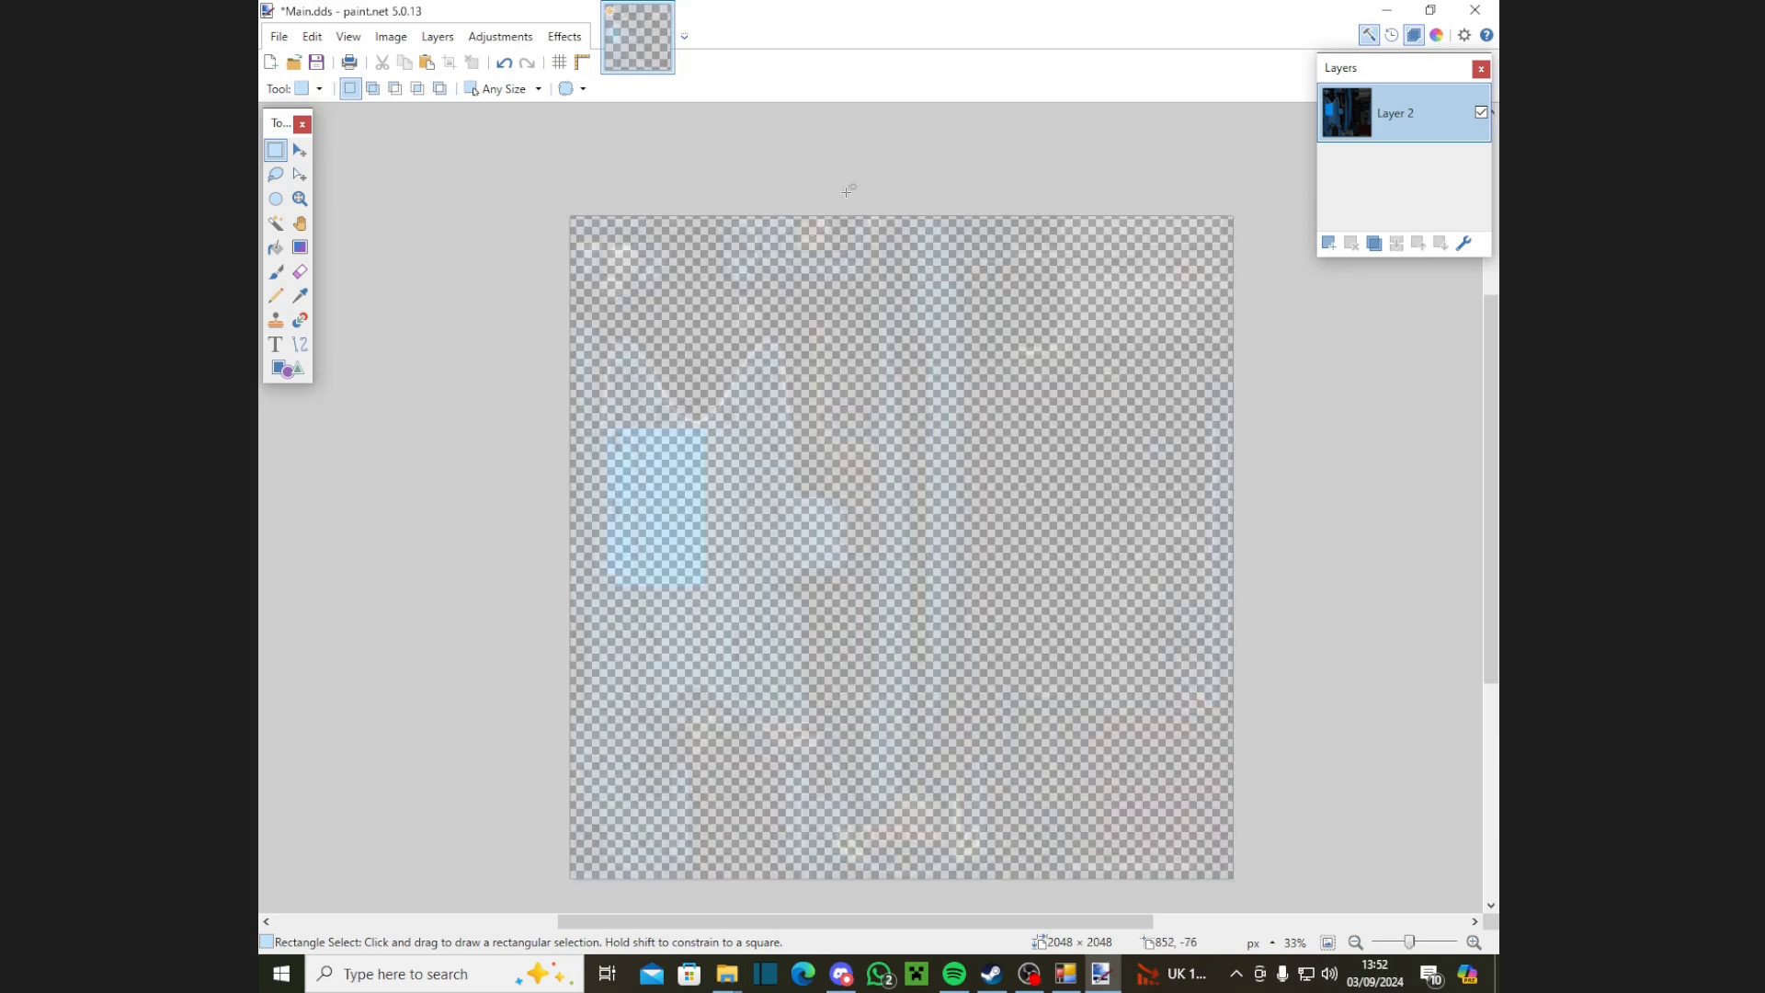
Step: Overwrite Main.dds as a BC3 (Linear, DXT5) DDS, then close paint.net
left_click(279, 37)
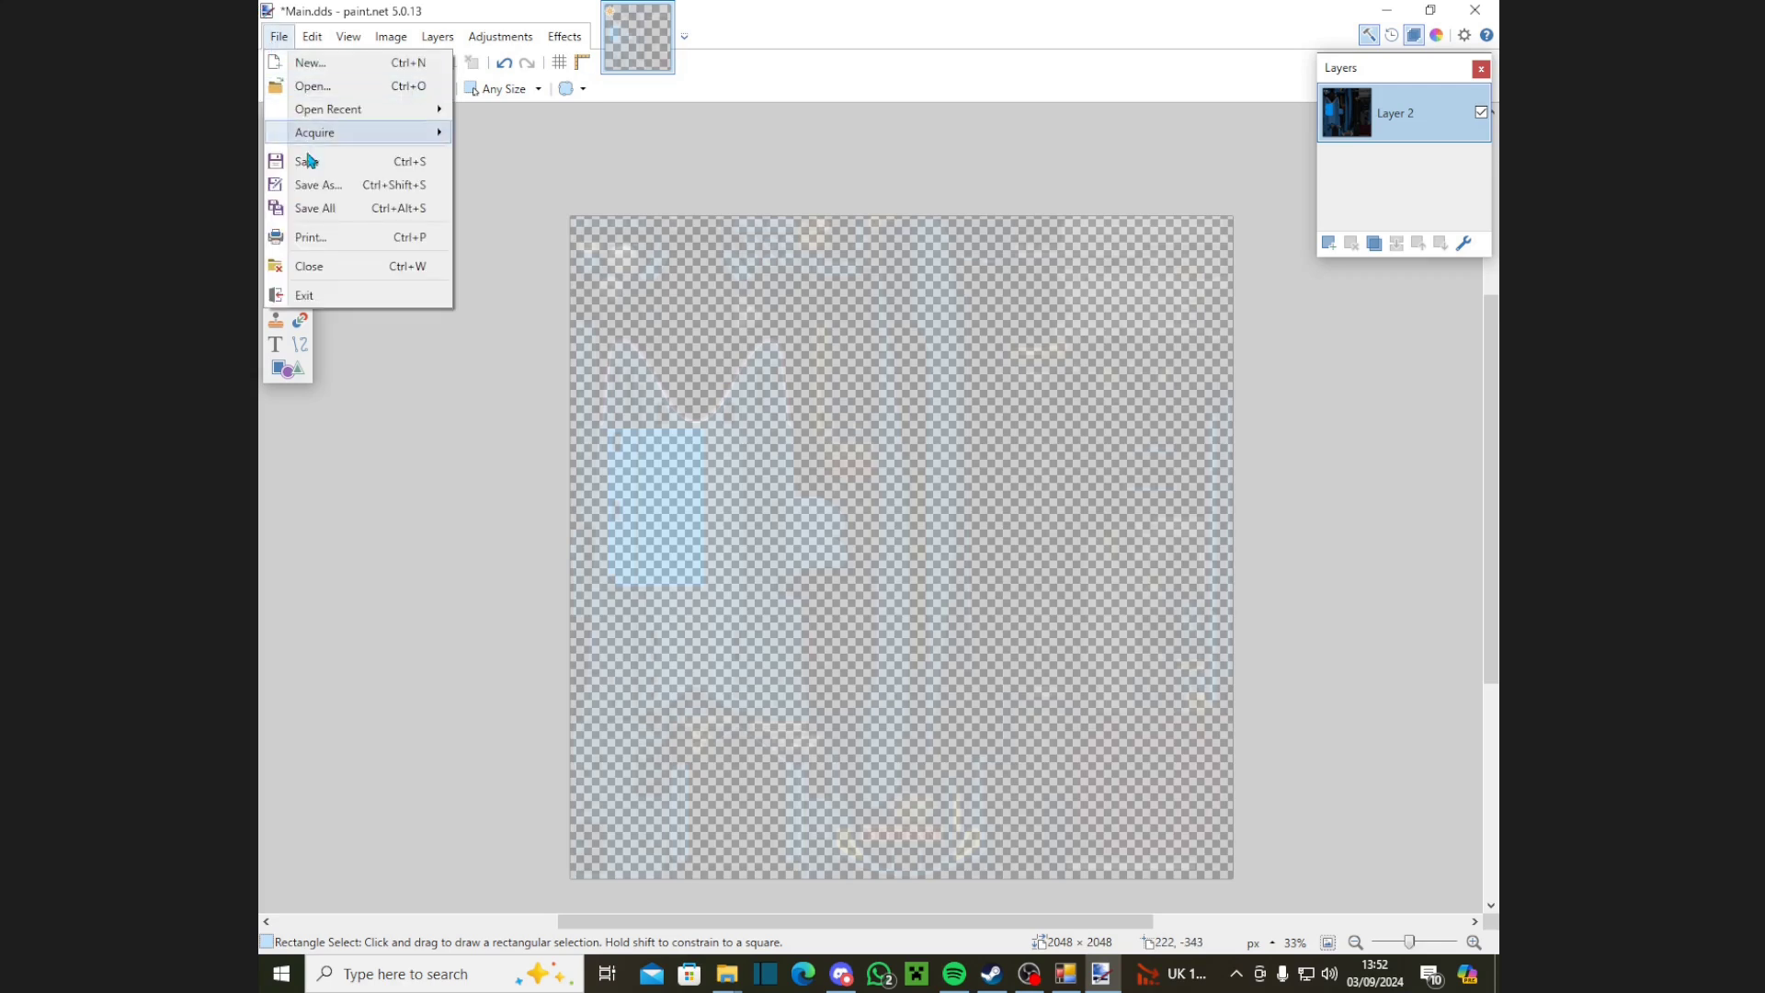
left_click(327, 186)
left_click(457, 180)
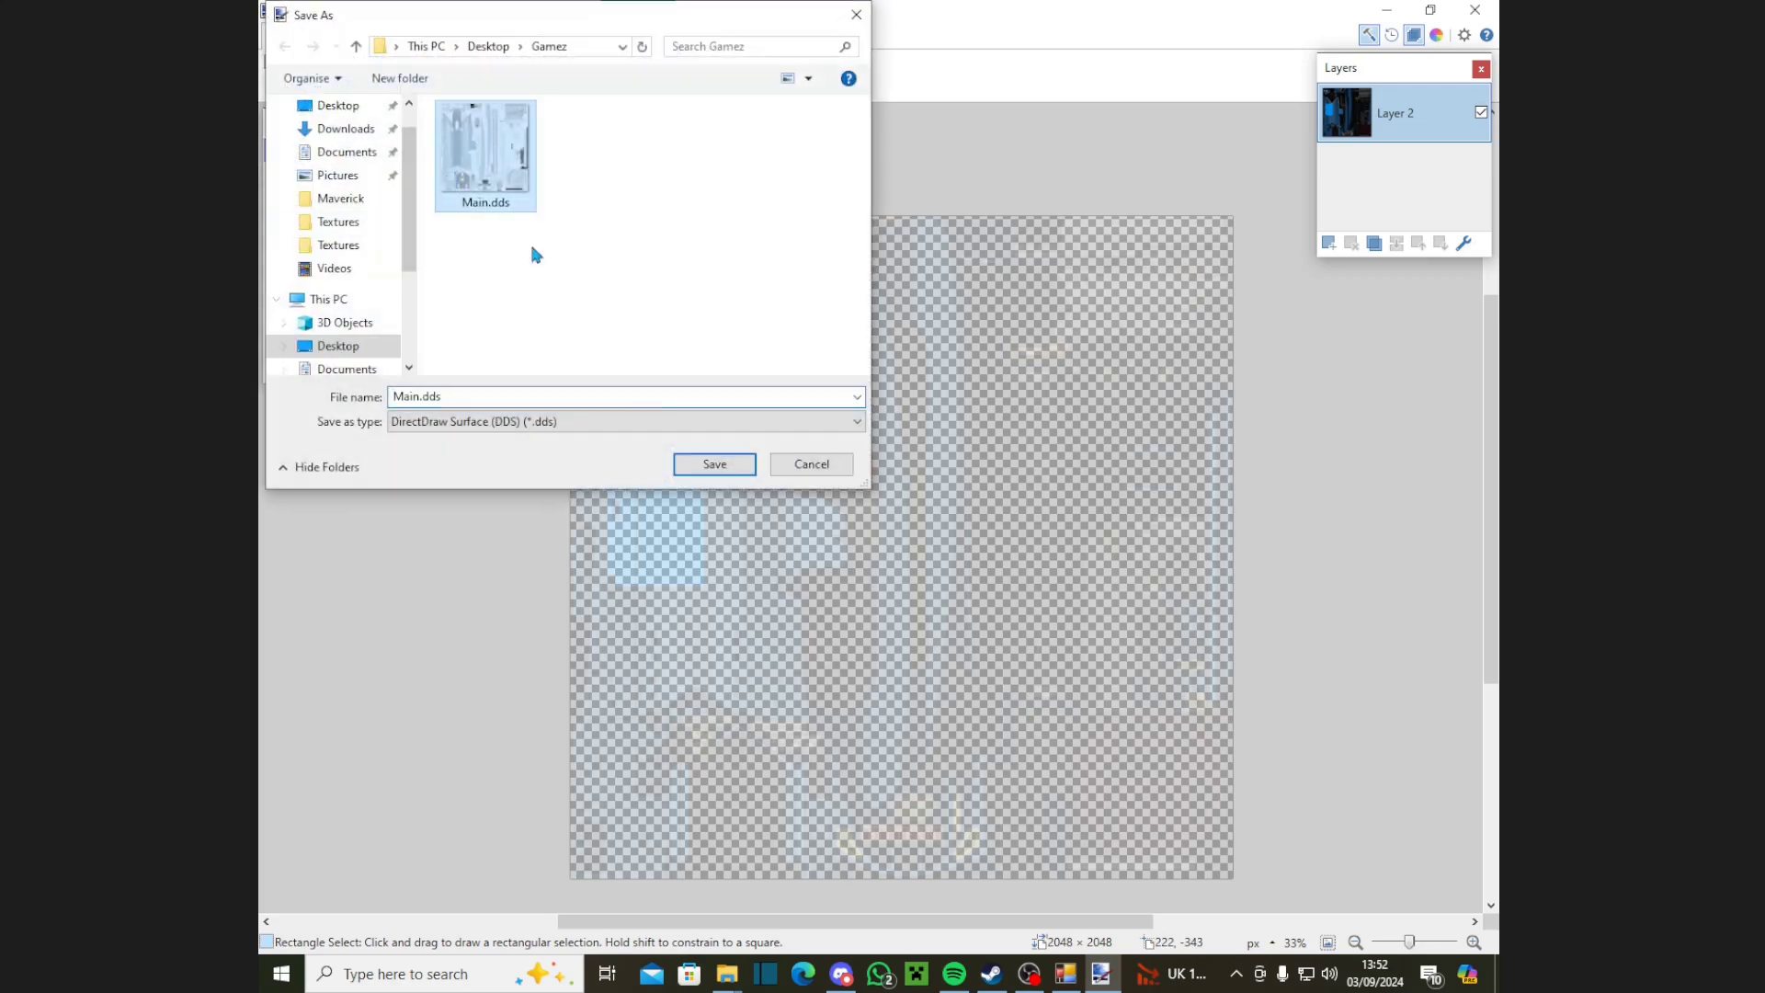
left_click(714, 465)
left_click(939, 490)
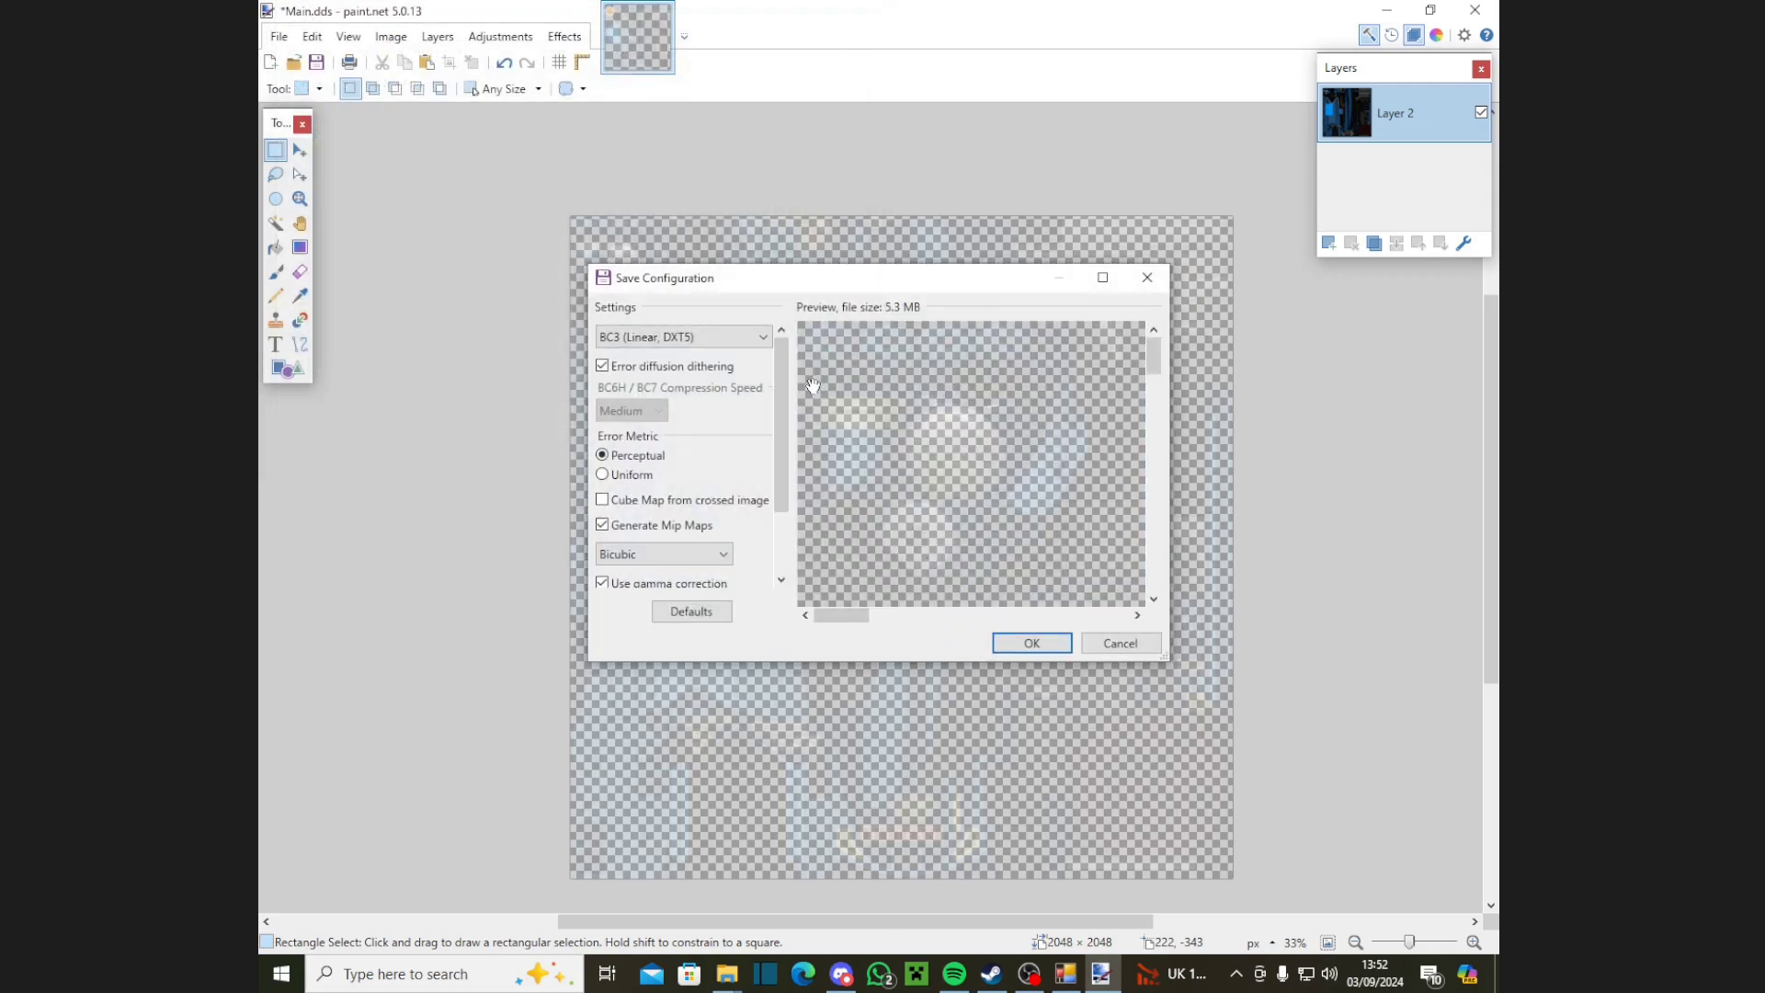
left_click(721, 339)
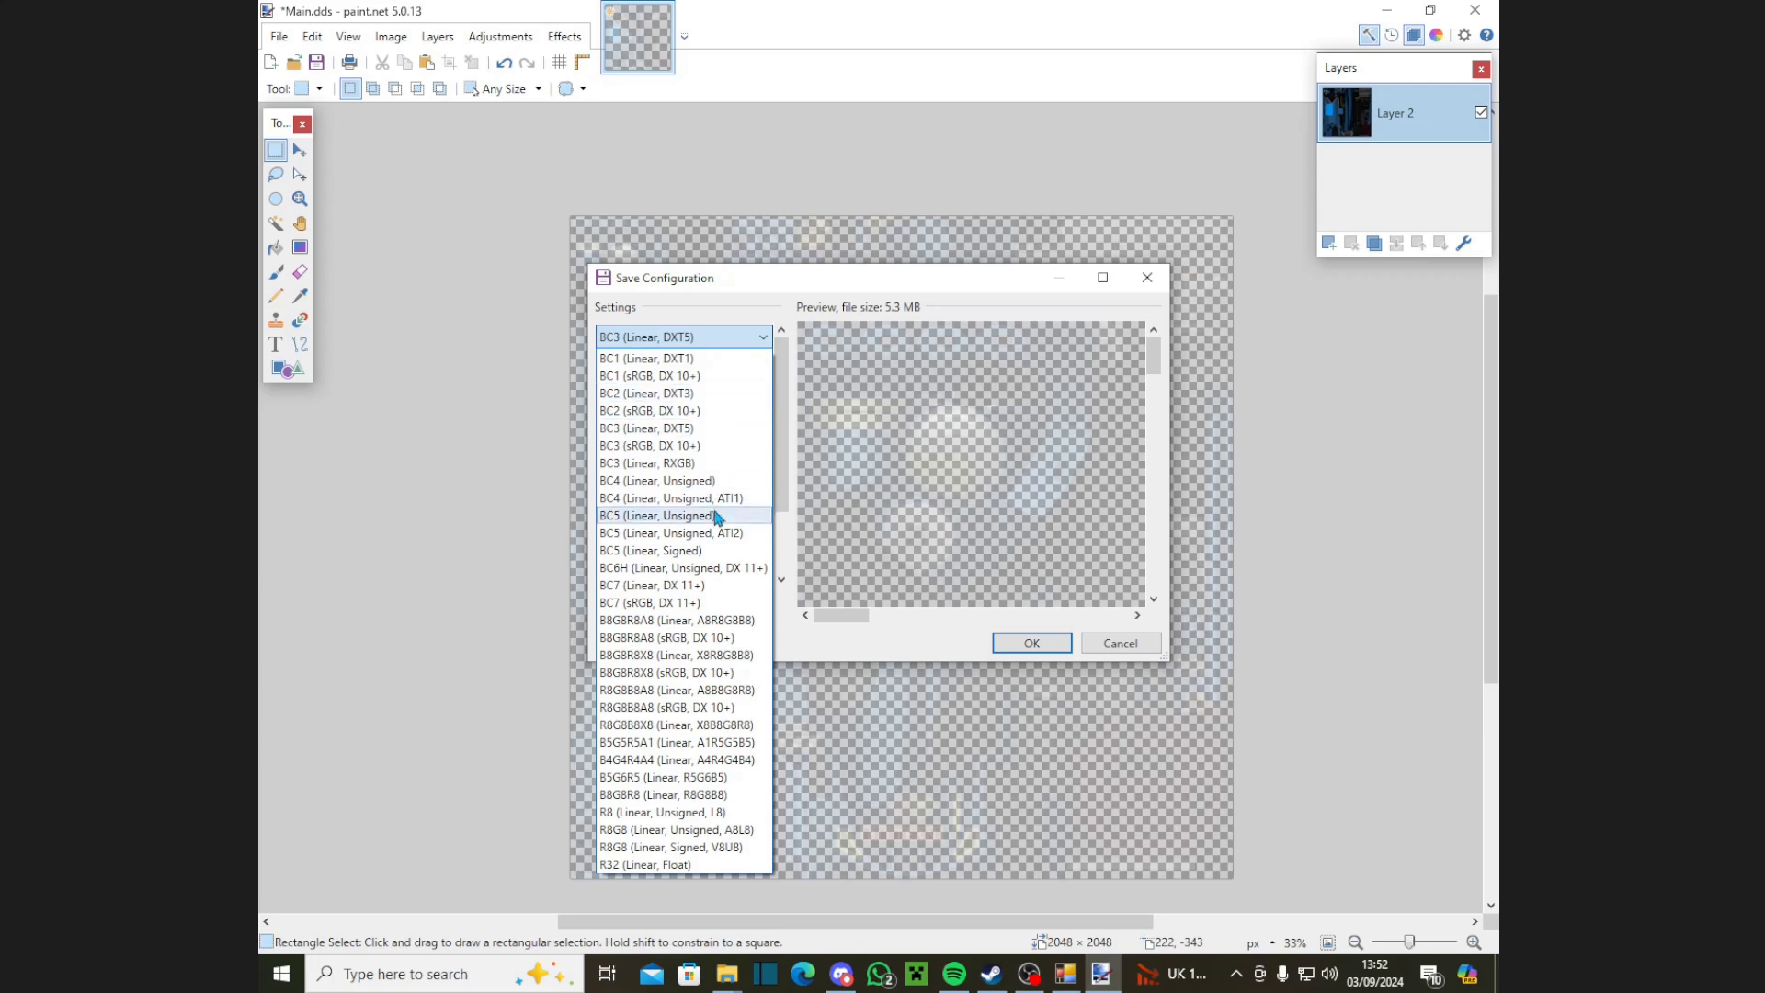
left_click(682, 434)
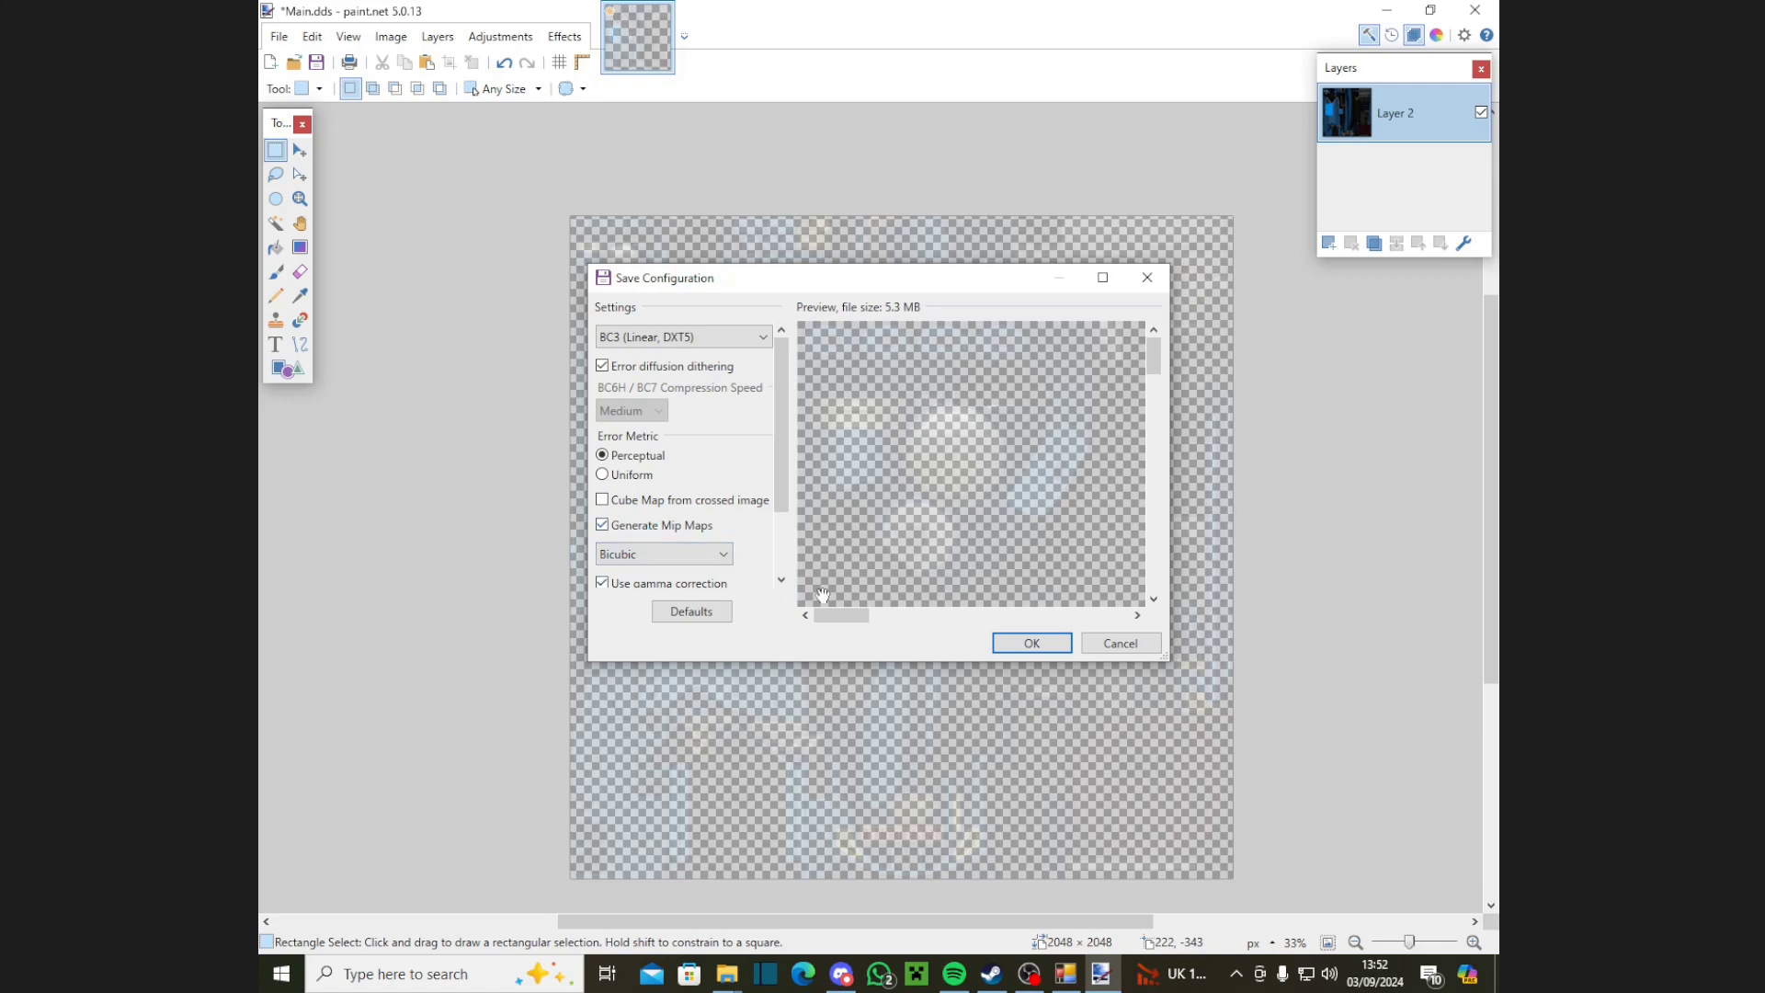
left_click(1031, 643)
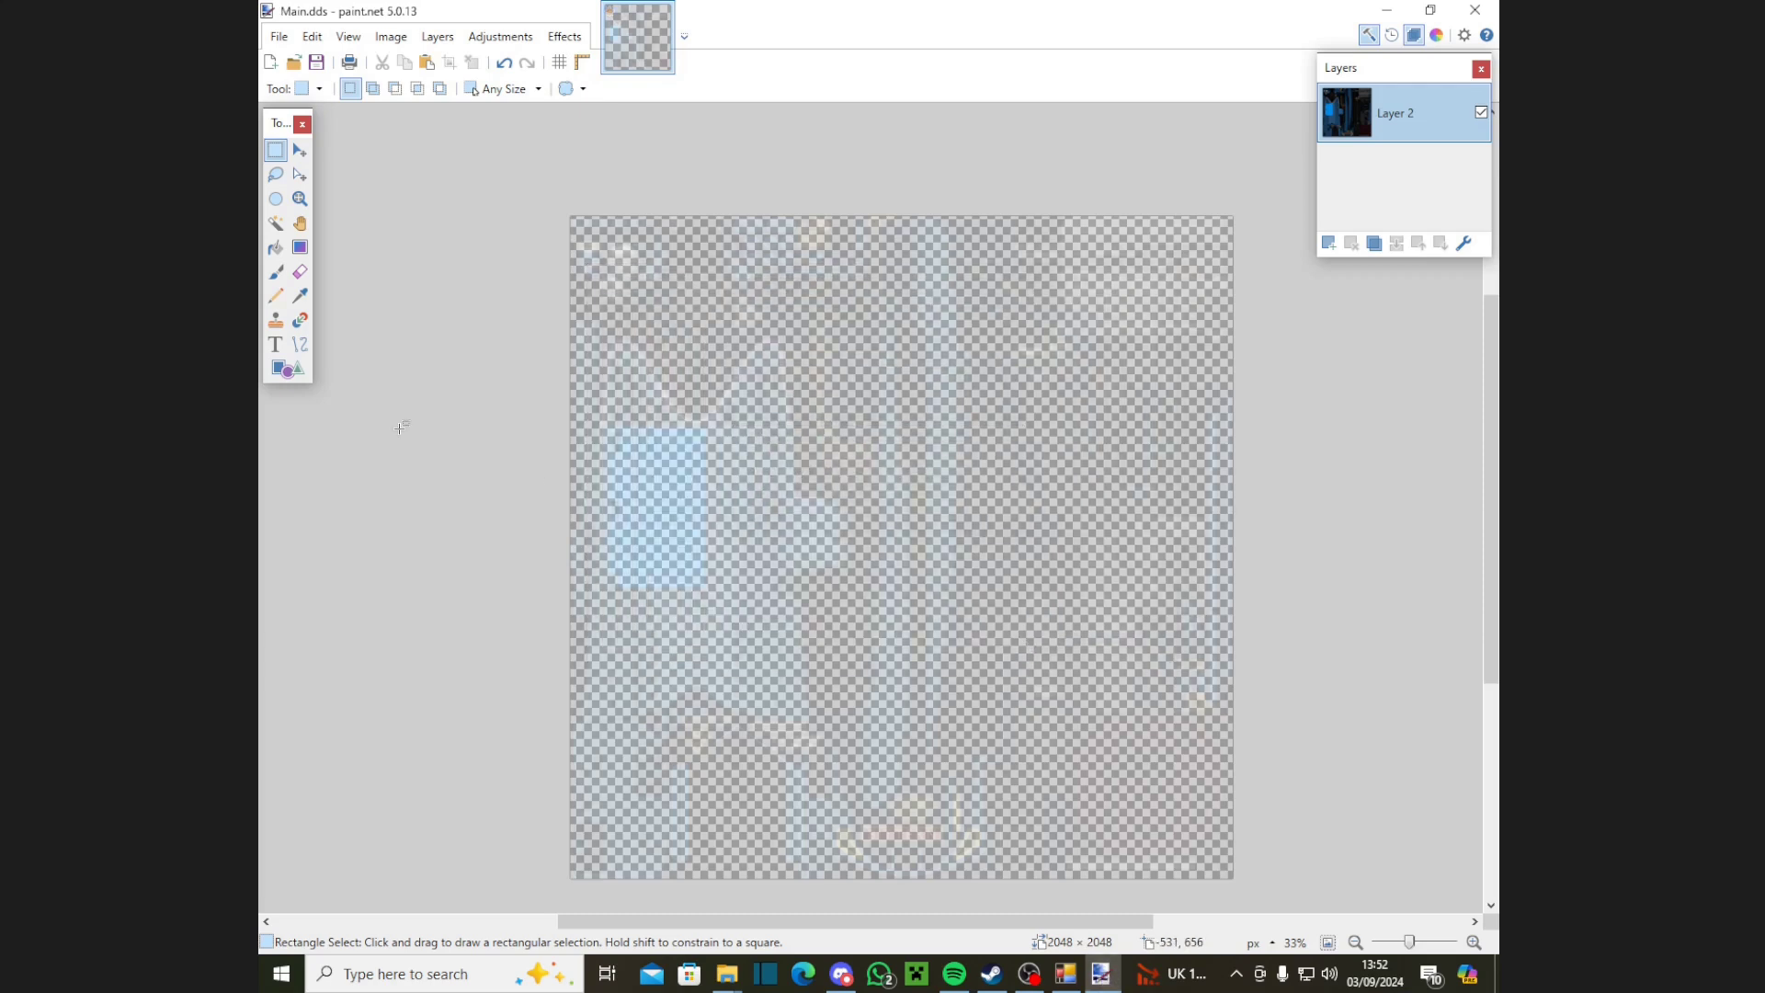
left_click(1475, 10)
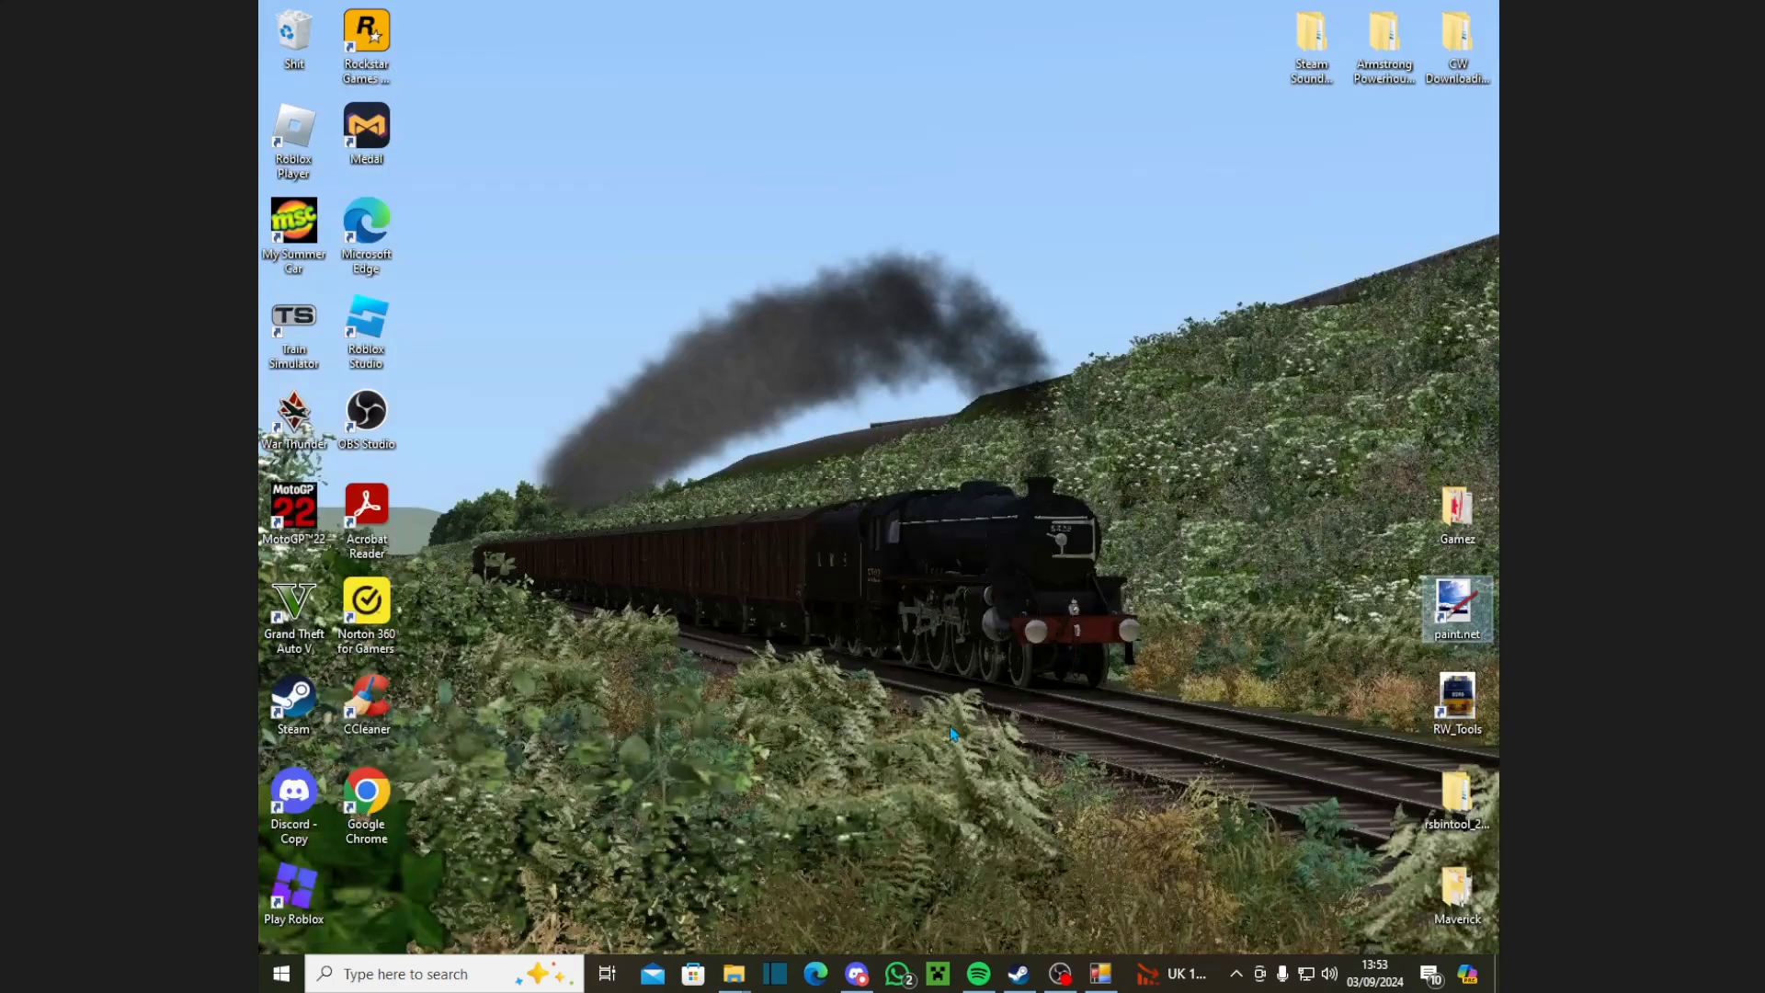
Step: Import Main.dds into the A4_Engine texture in RSBinTool so its panel turns bright blue
left_click(1100, 985)
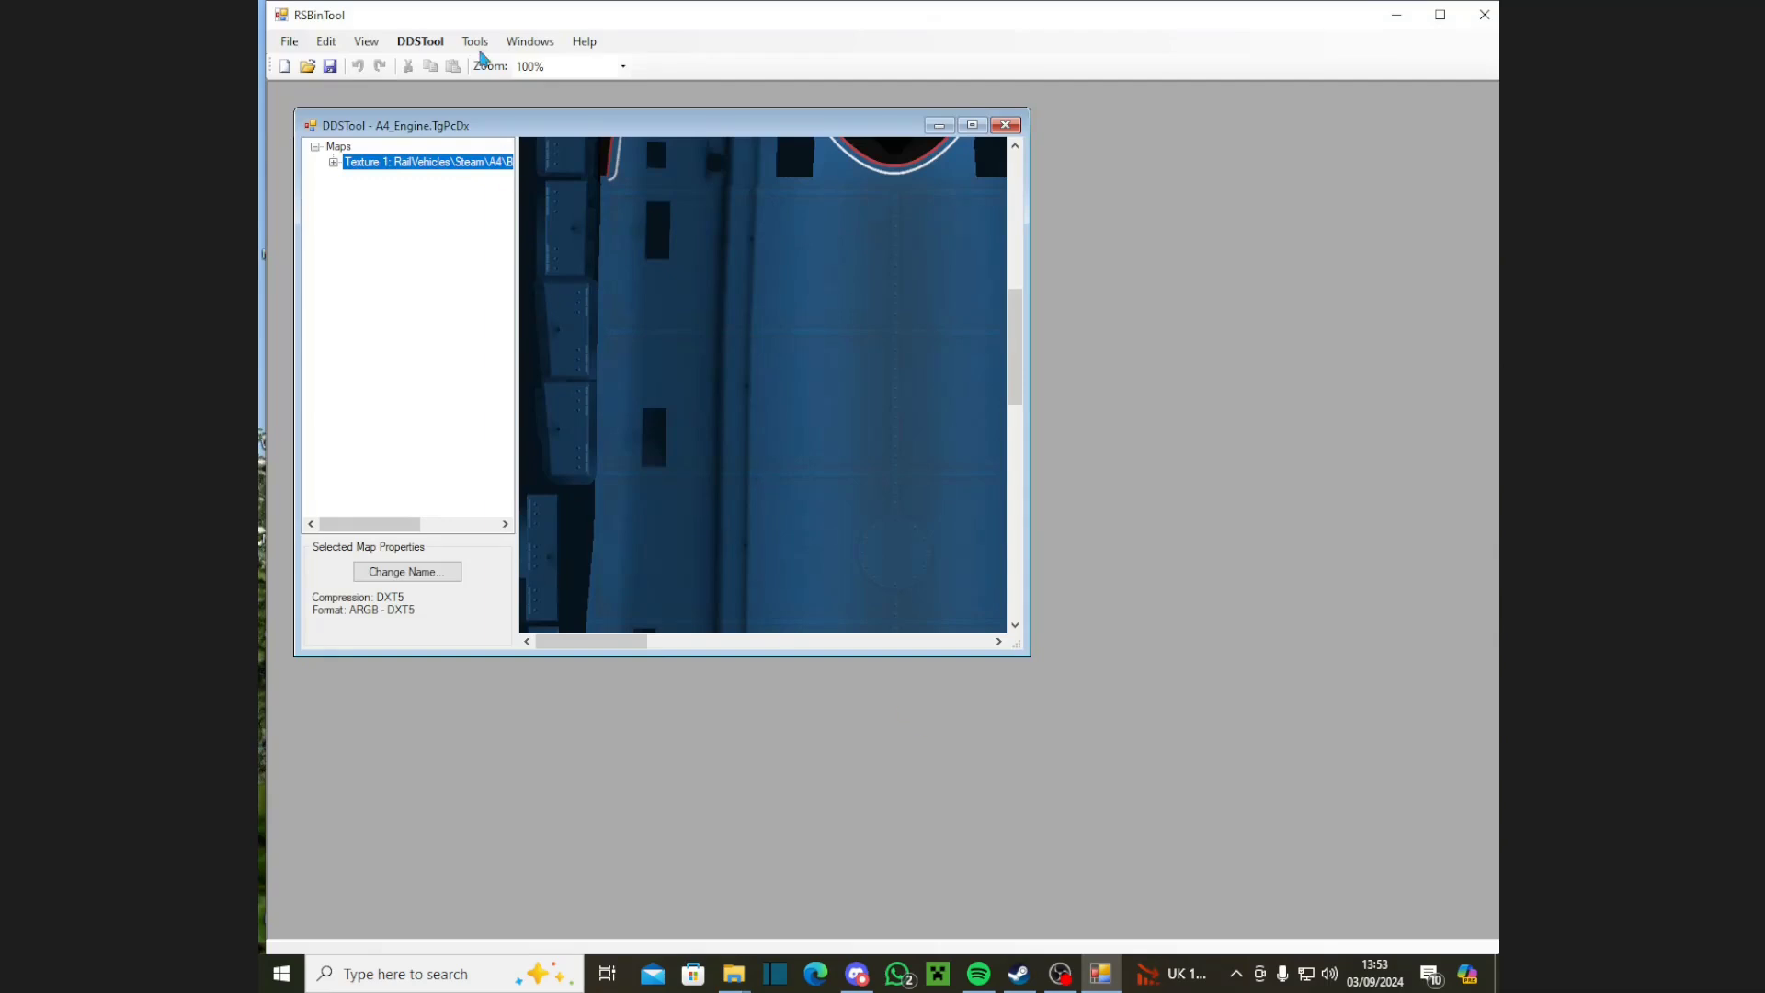
left_click(405, 47)
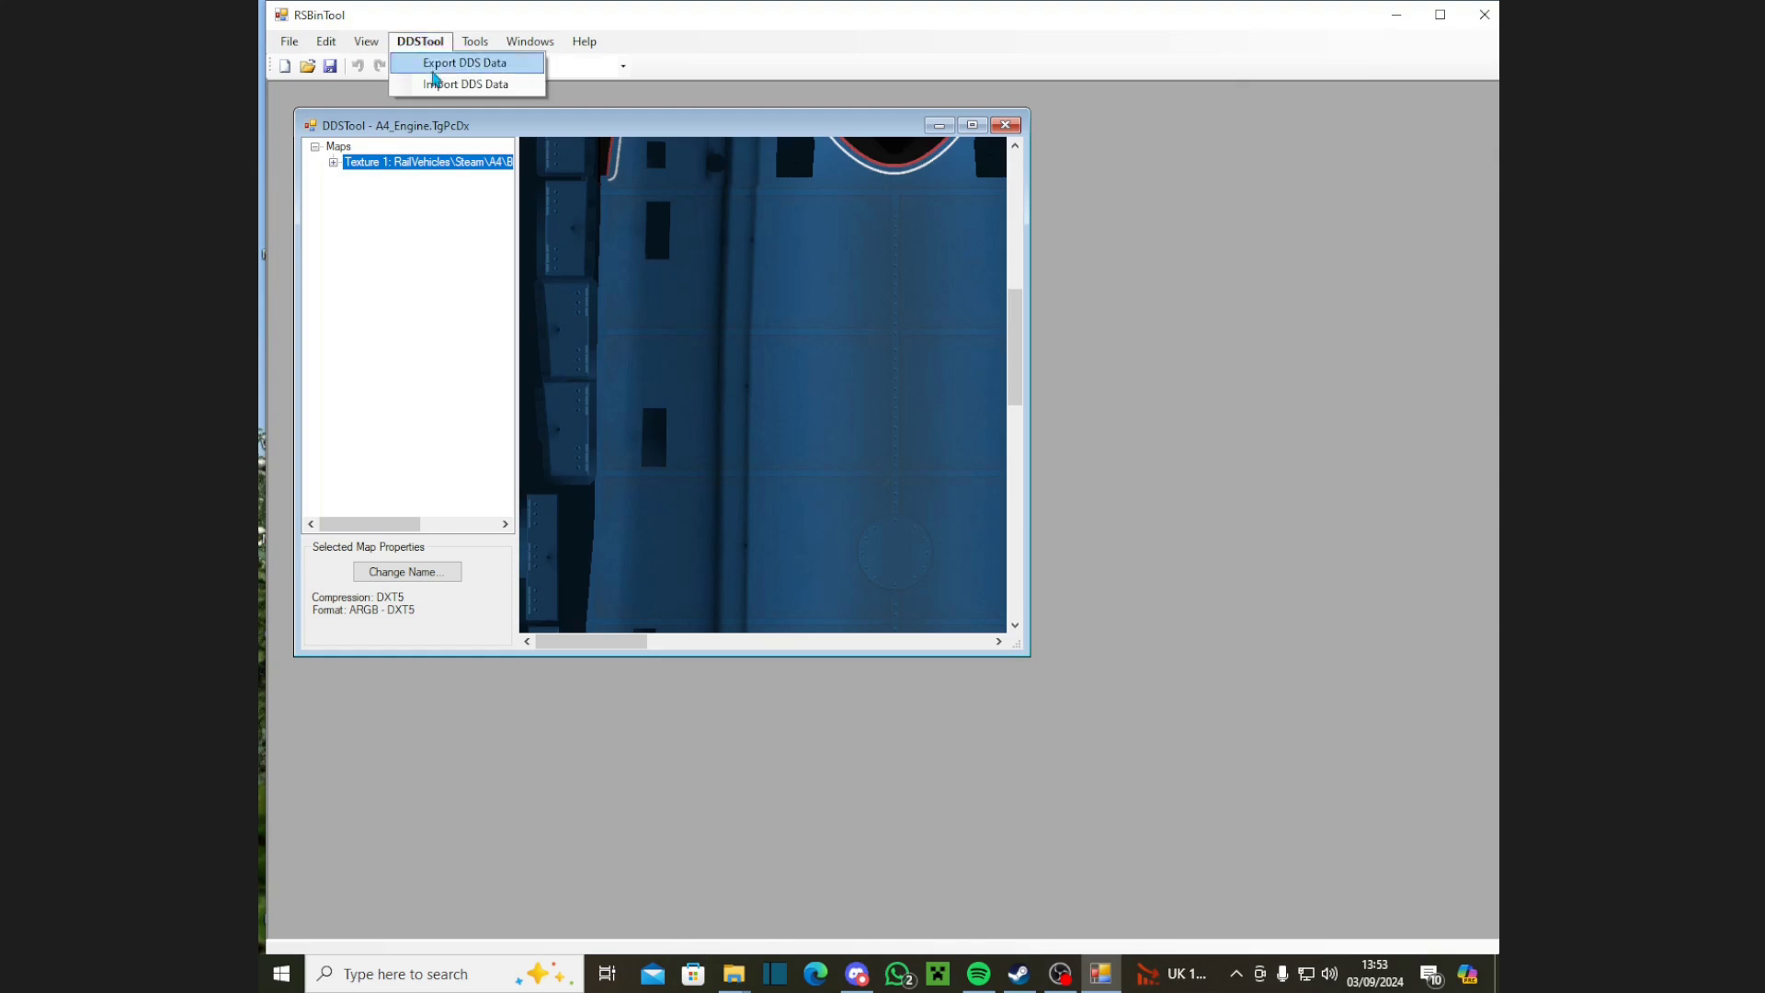
left_click(446, 85)
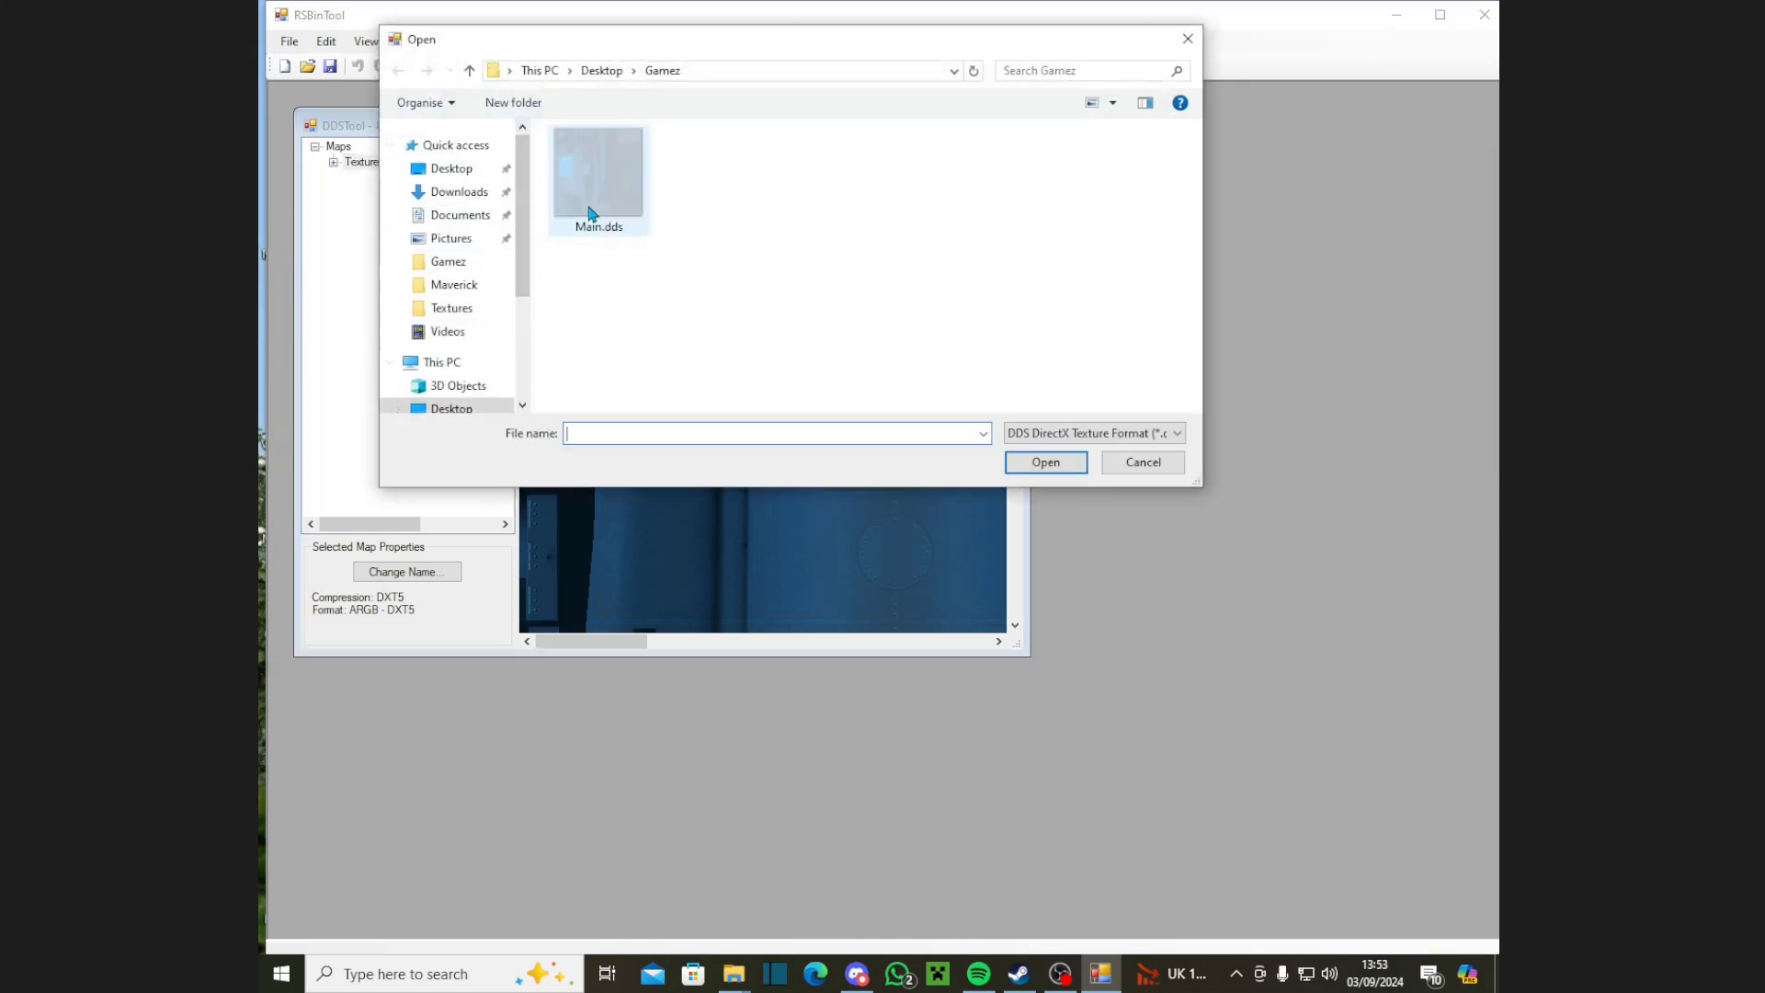
double_click(592, 200)
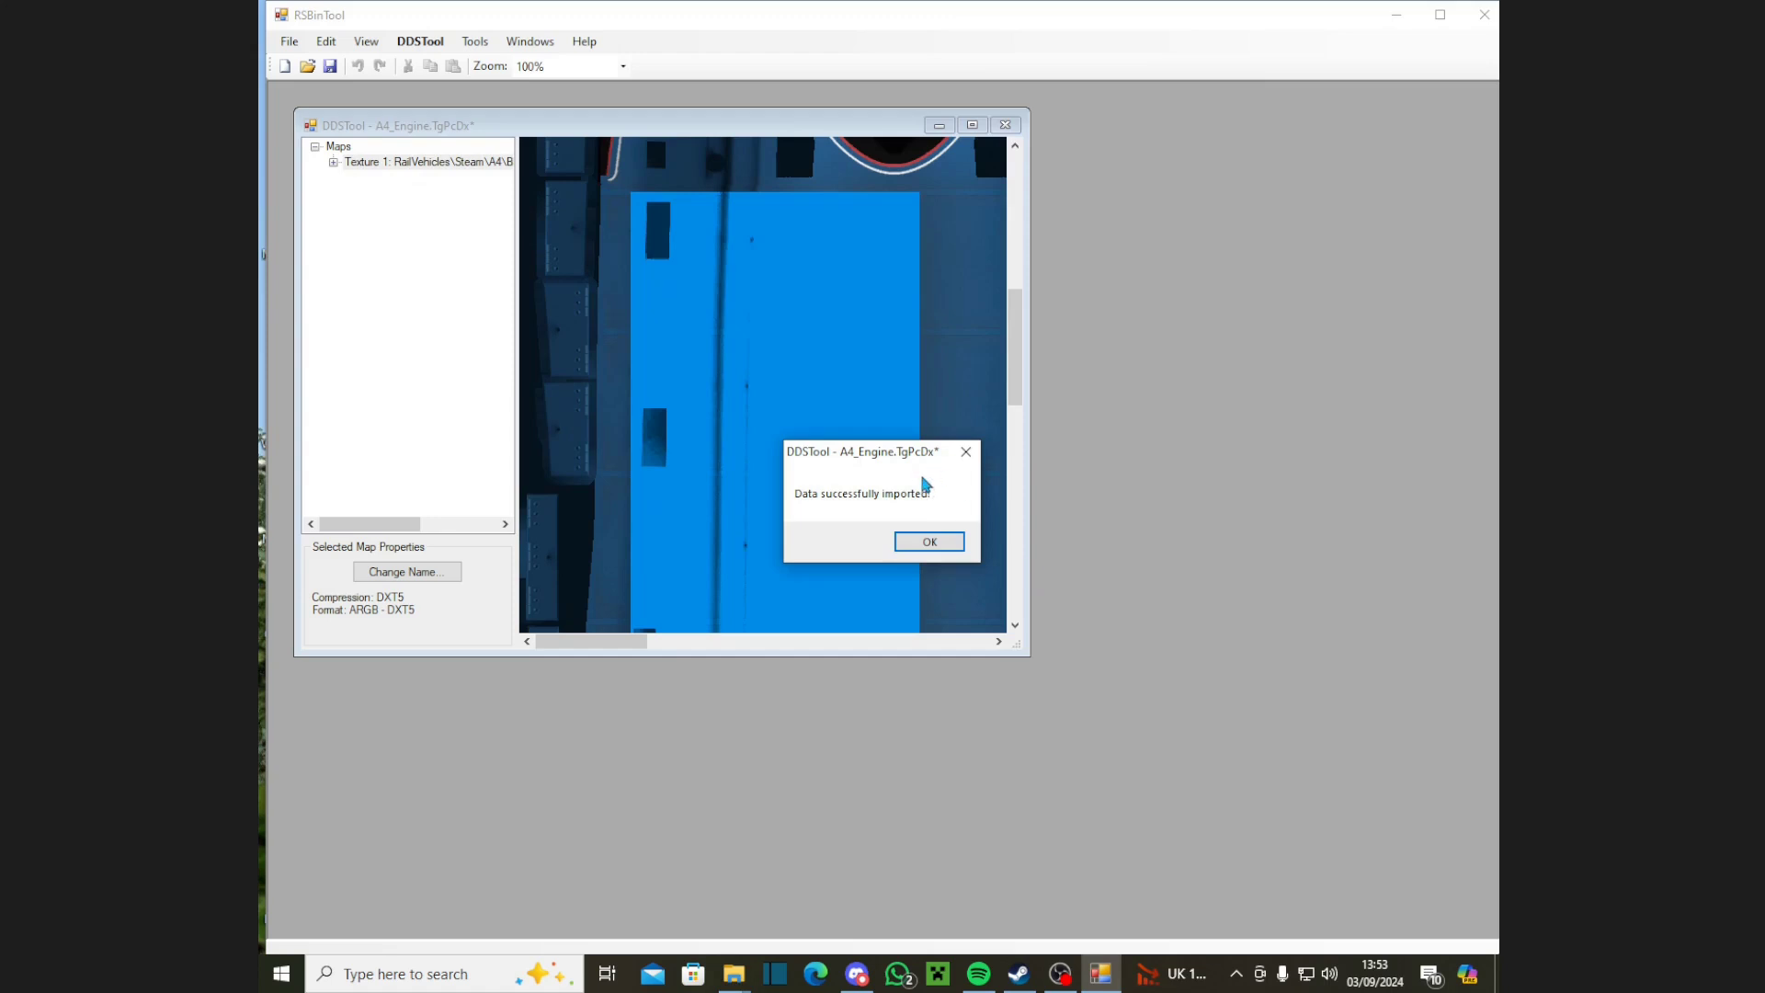
left_click(926, 541)
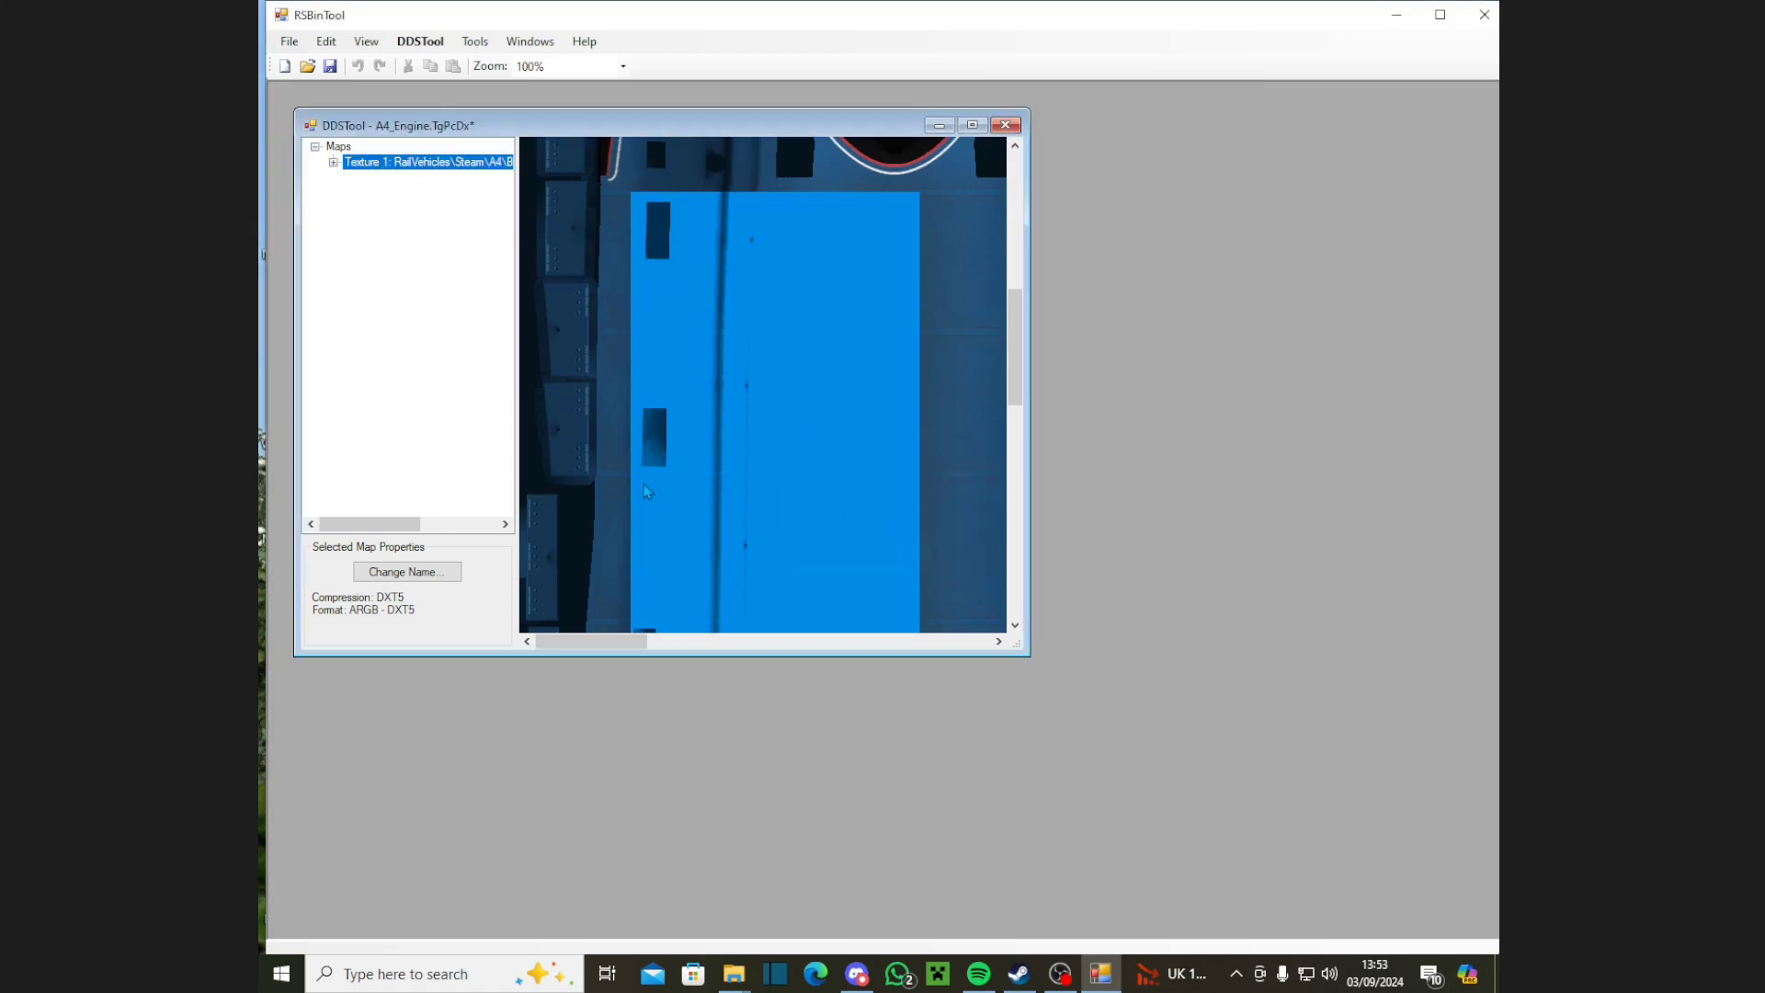
Step: Save the texture over A4_Engine.TgPcDx, confirm the replacement, and close RSBinTool
left_click(291, 40)
left_click(318, 158)
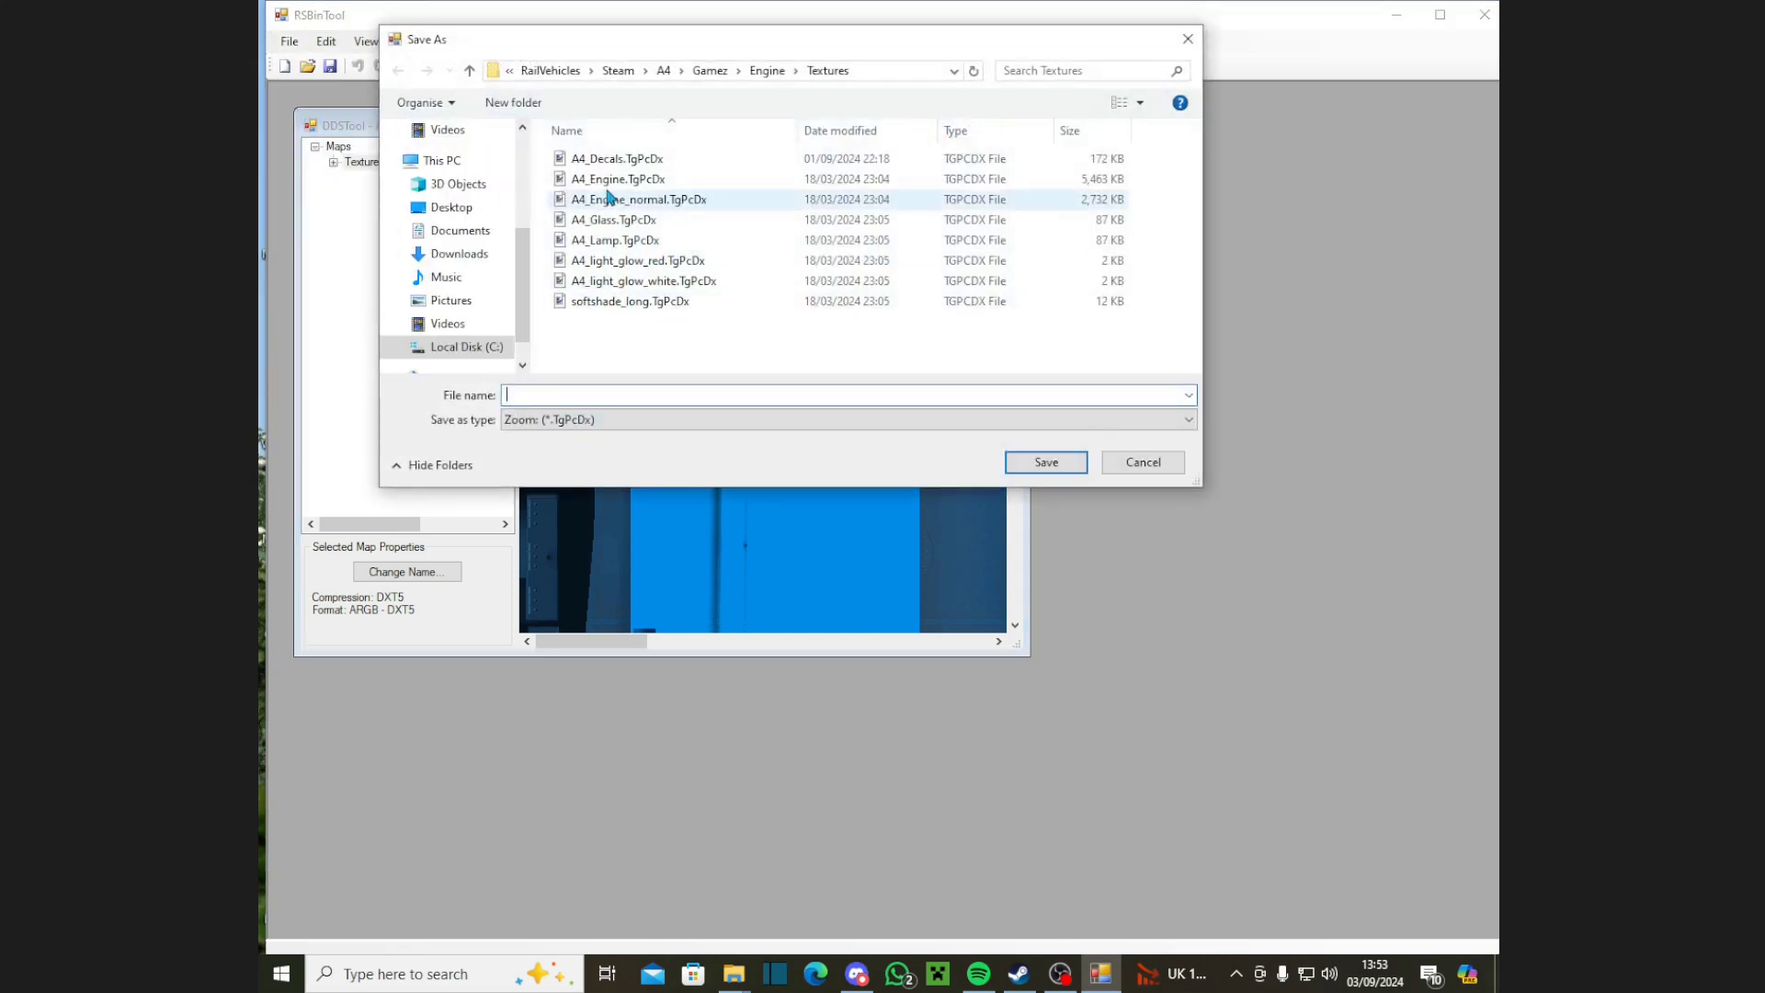
left_click(634, 179)
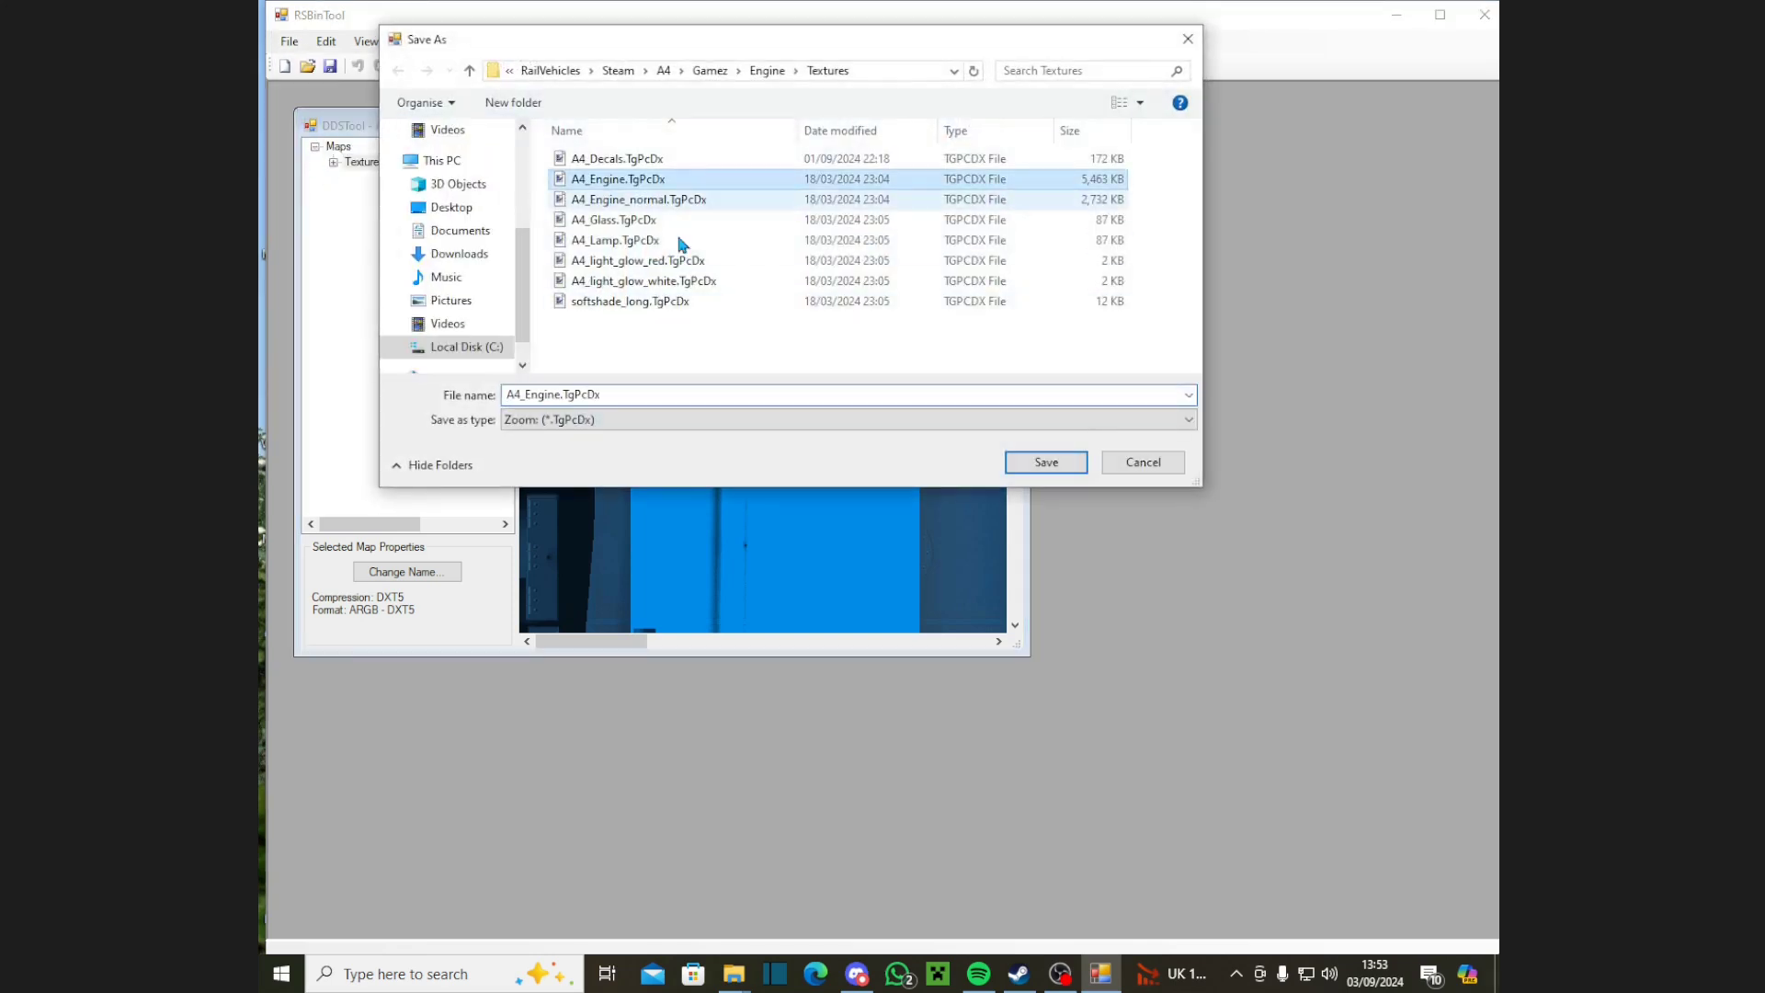
left_click(1039, 464)
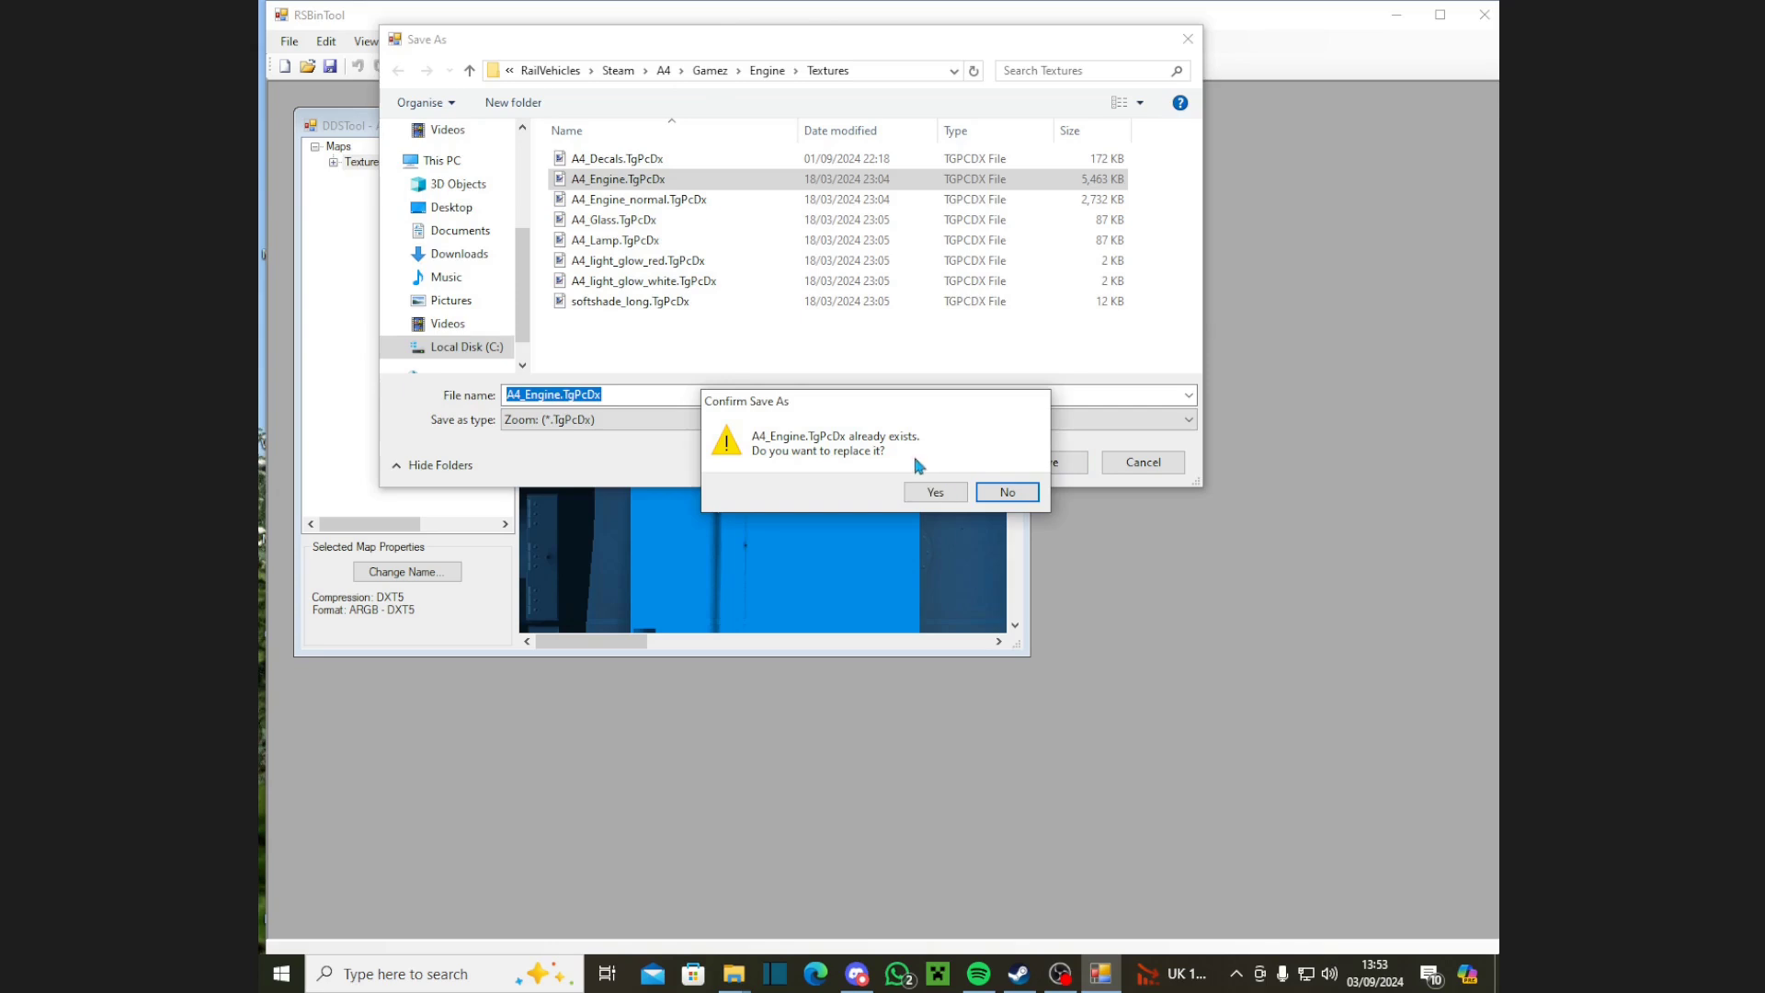
left_click(933, 492)
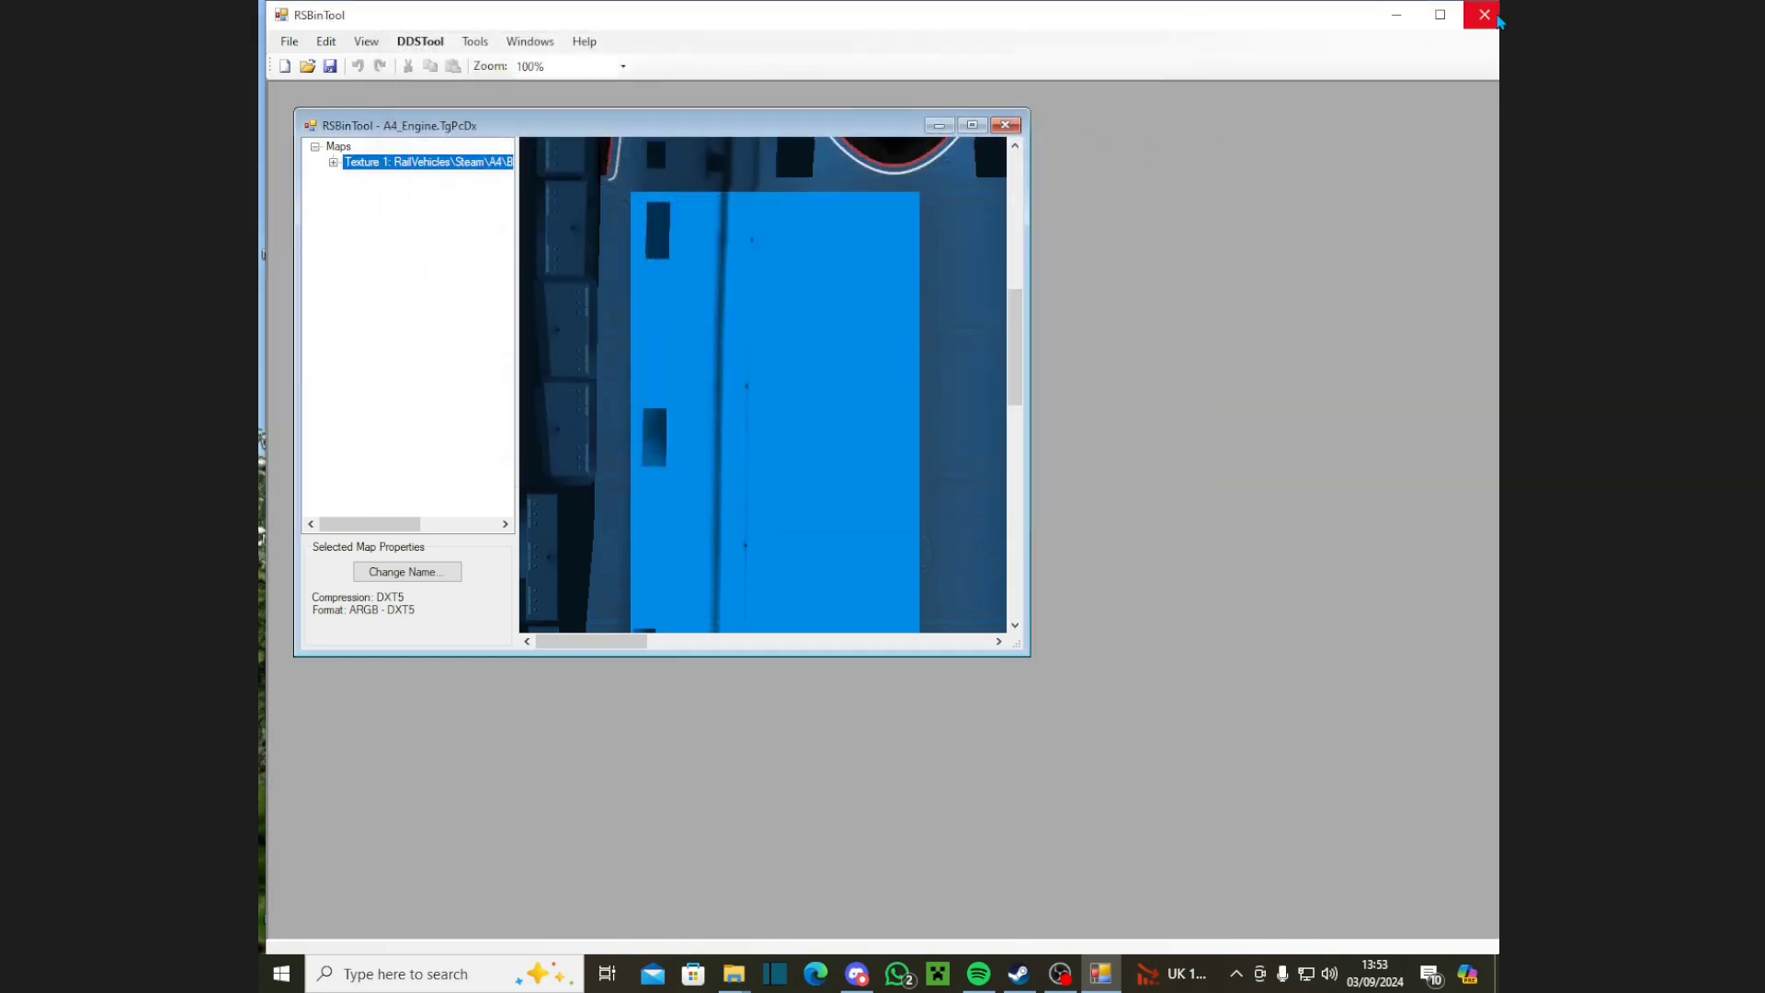
left_click(1495, 16)
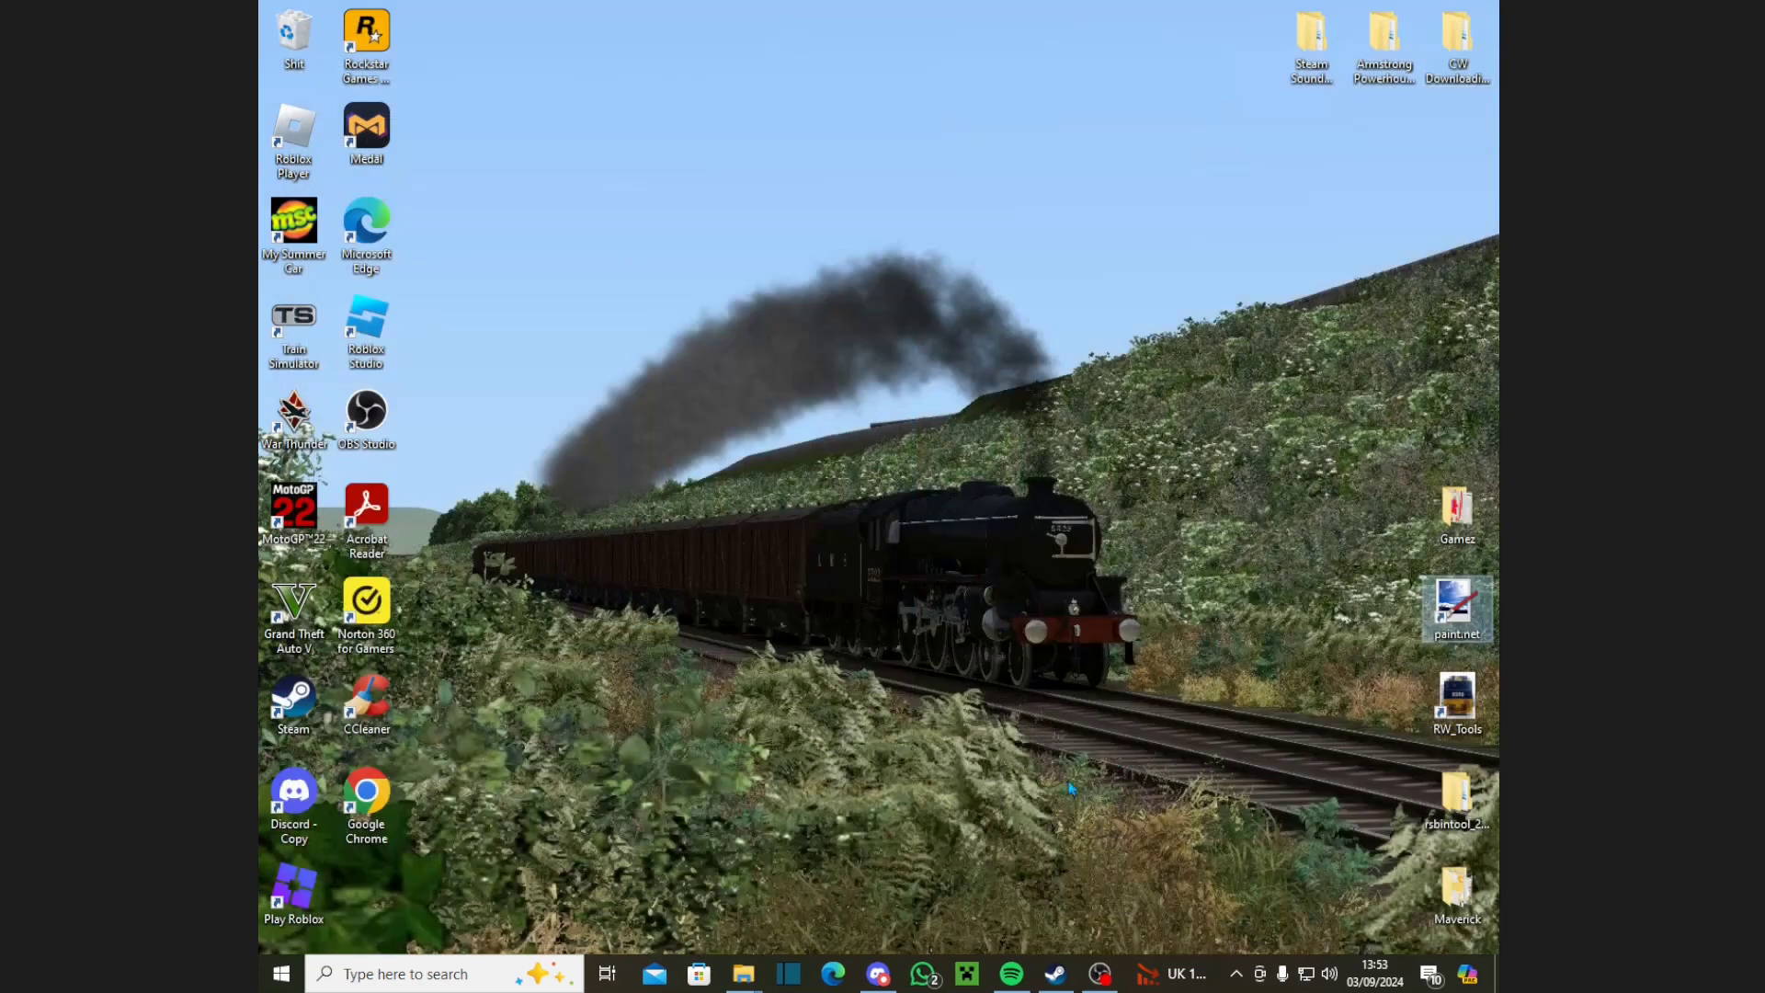
Step: Open Heritage line [Main] in the Train Simulator editor and close in on the A4's bright blue panel
double_click(315, 333)
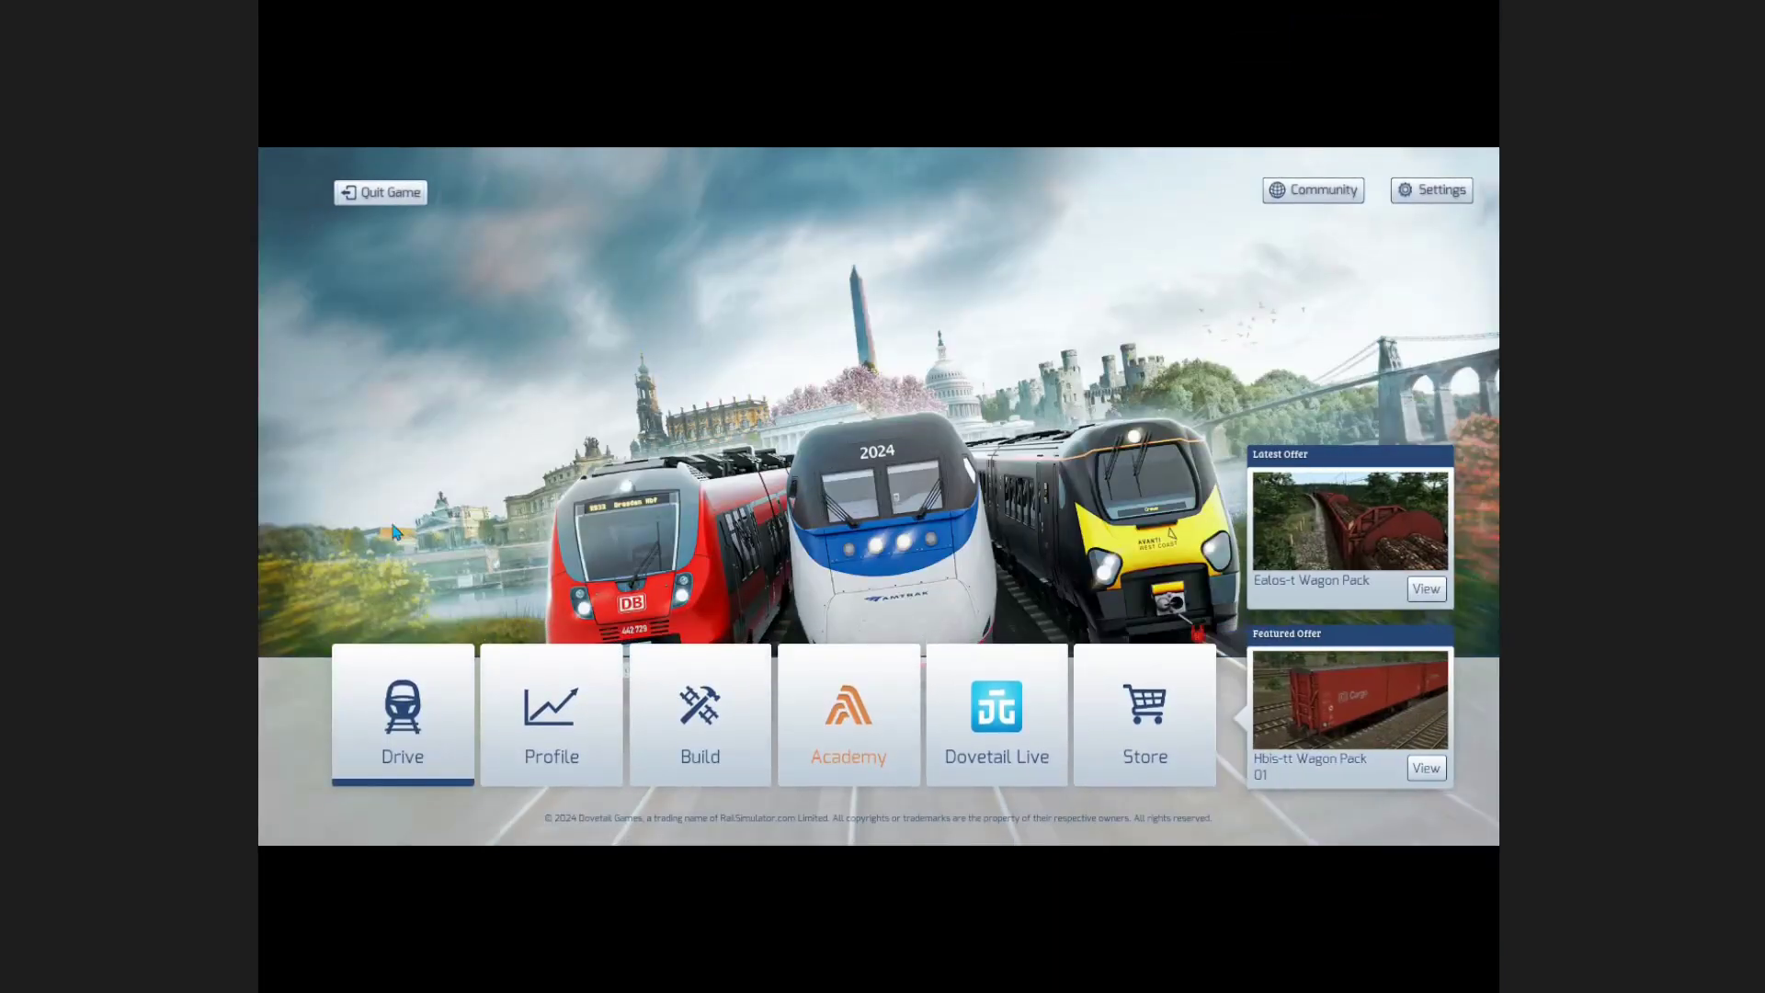
left_click(649, 698)
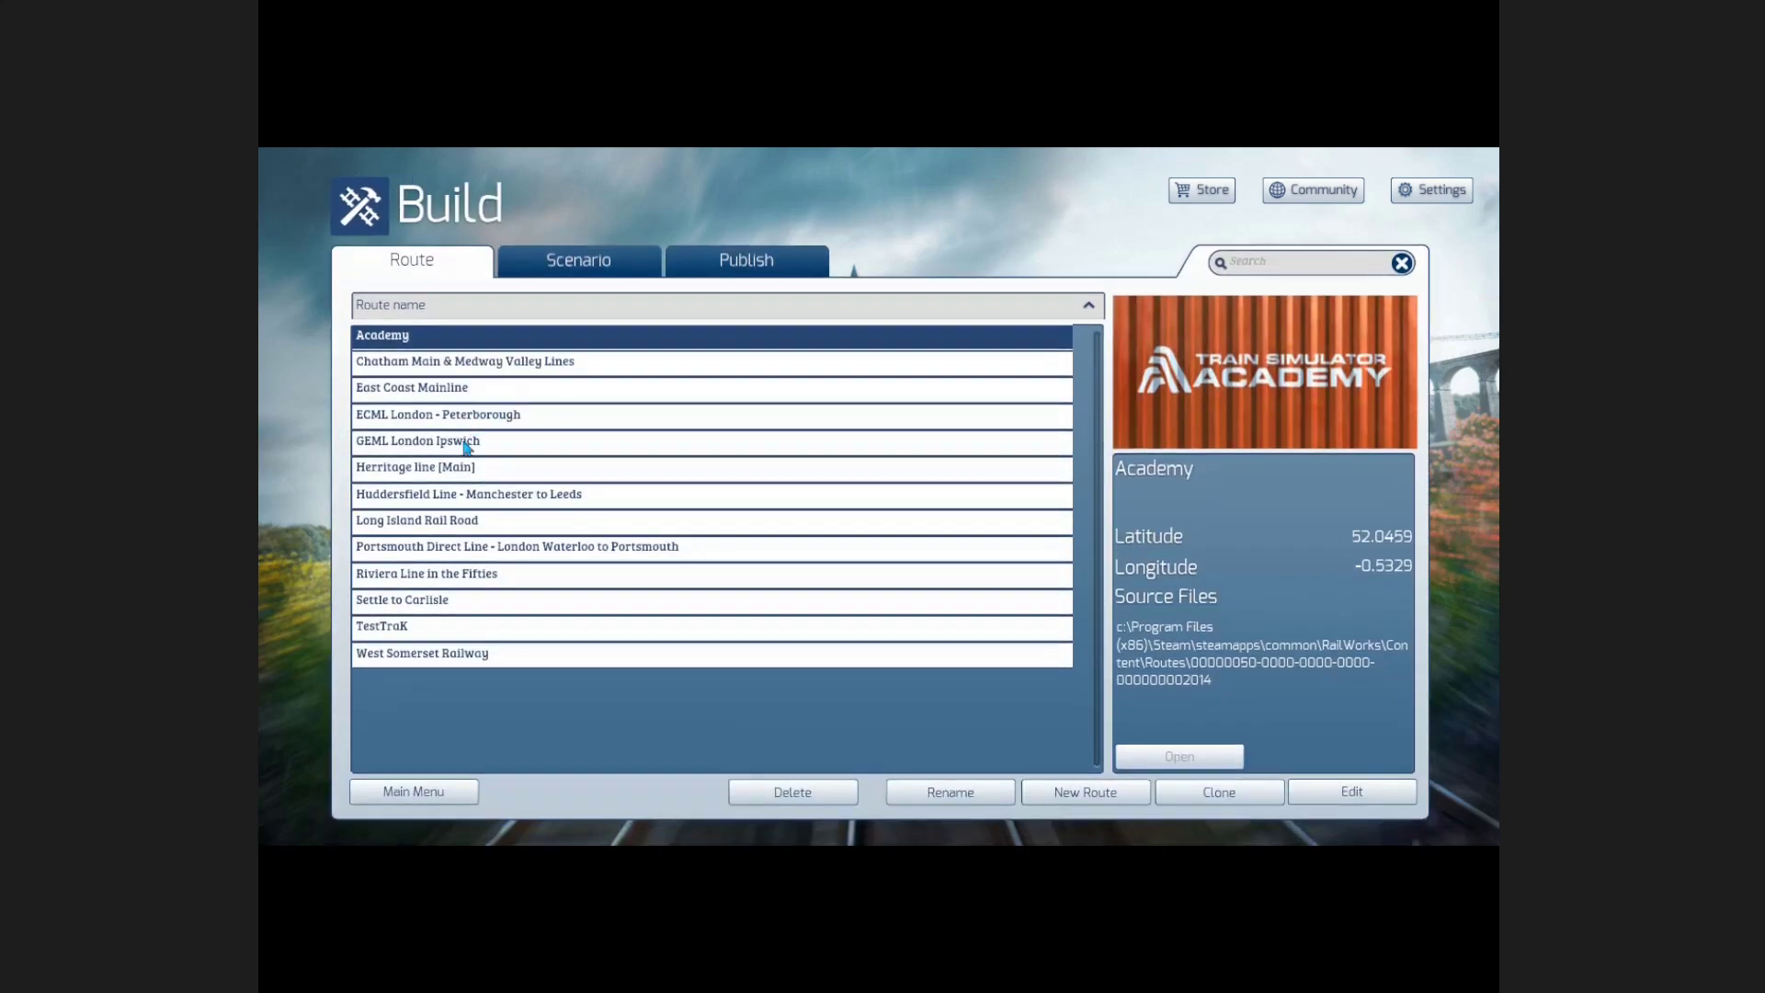
left_click(465, 468)
left_click(1330, 794)
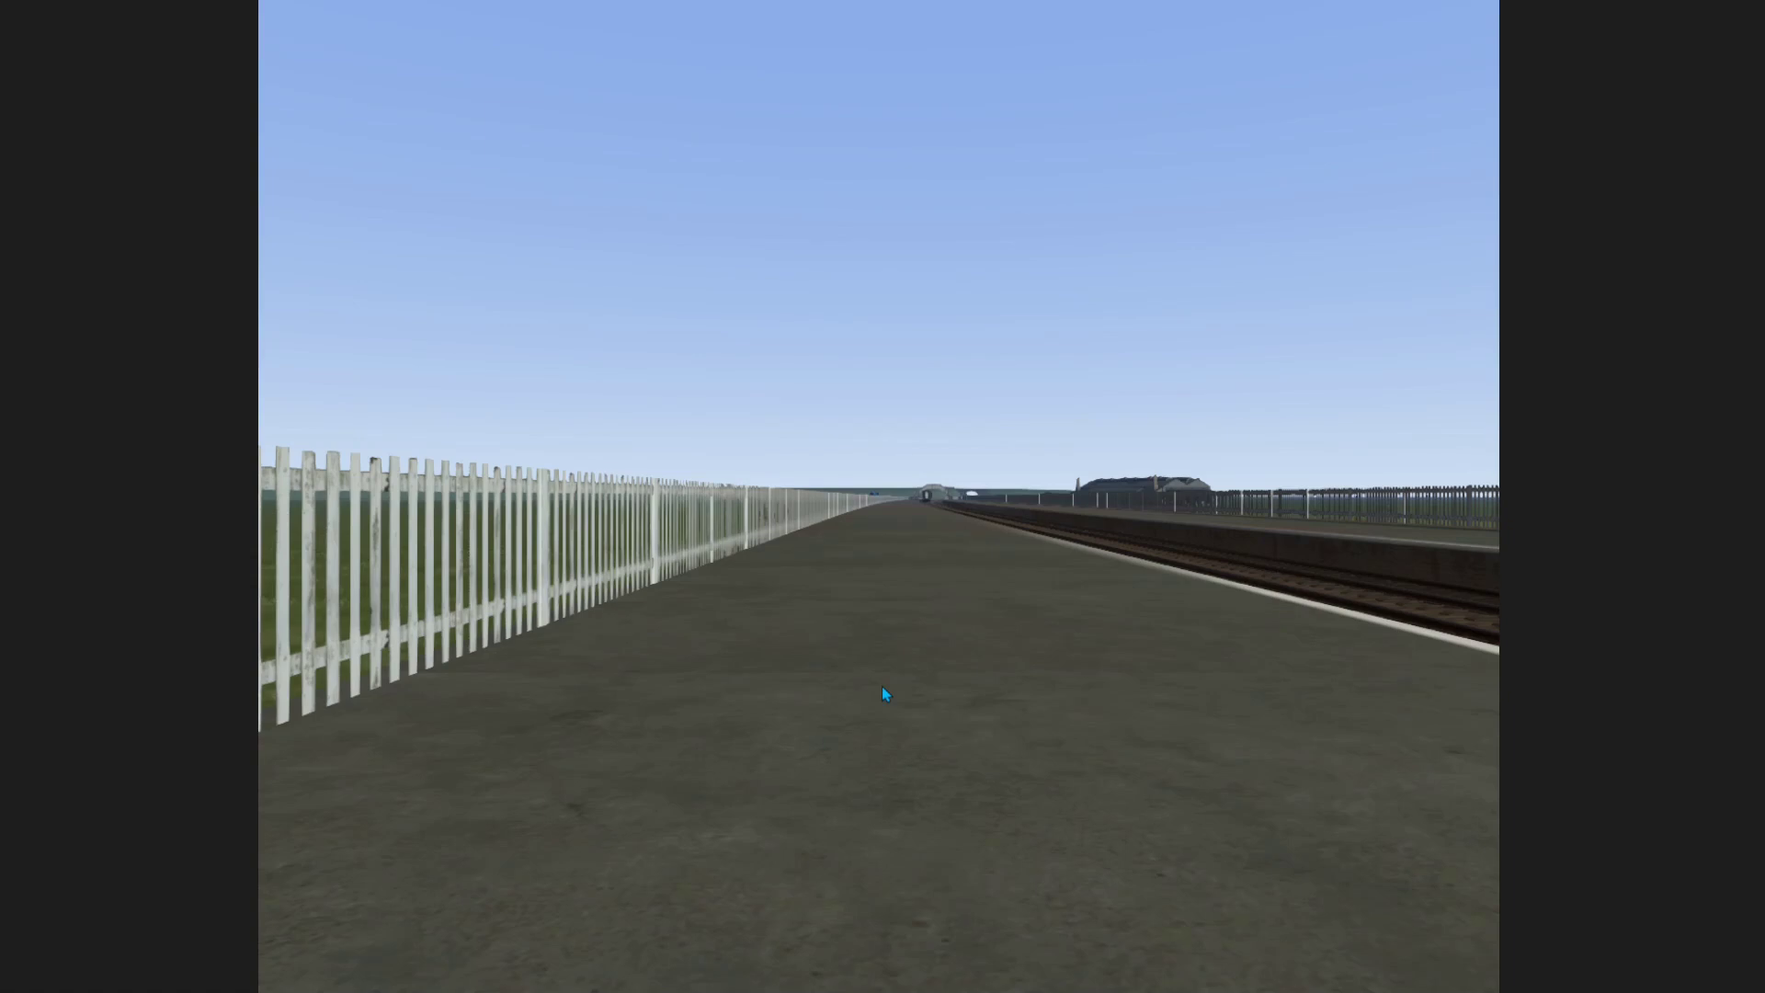
key("Up")
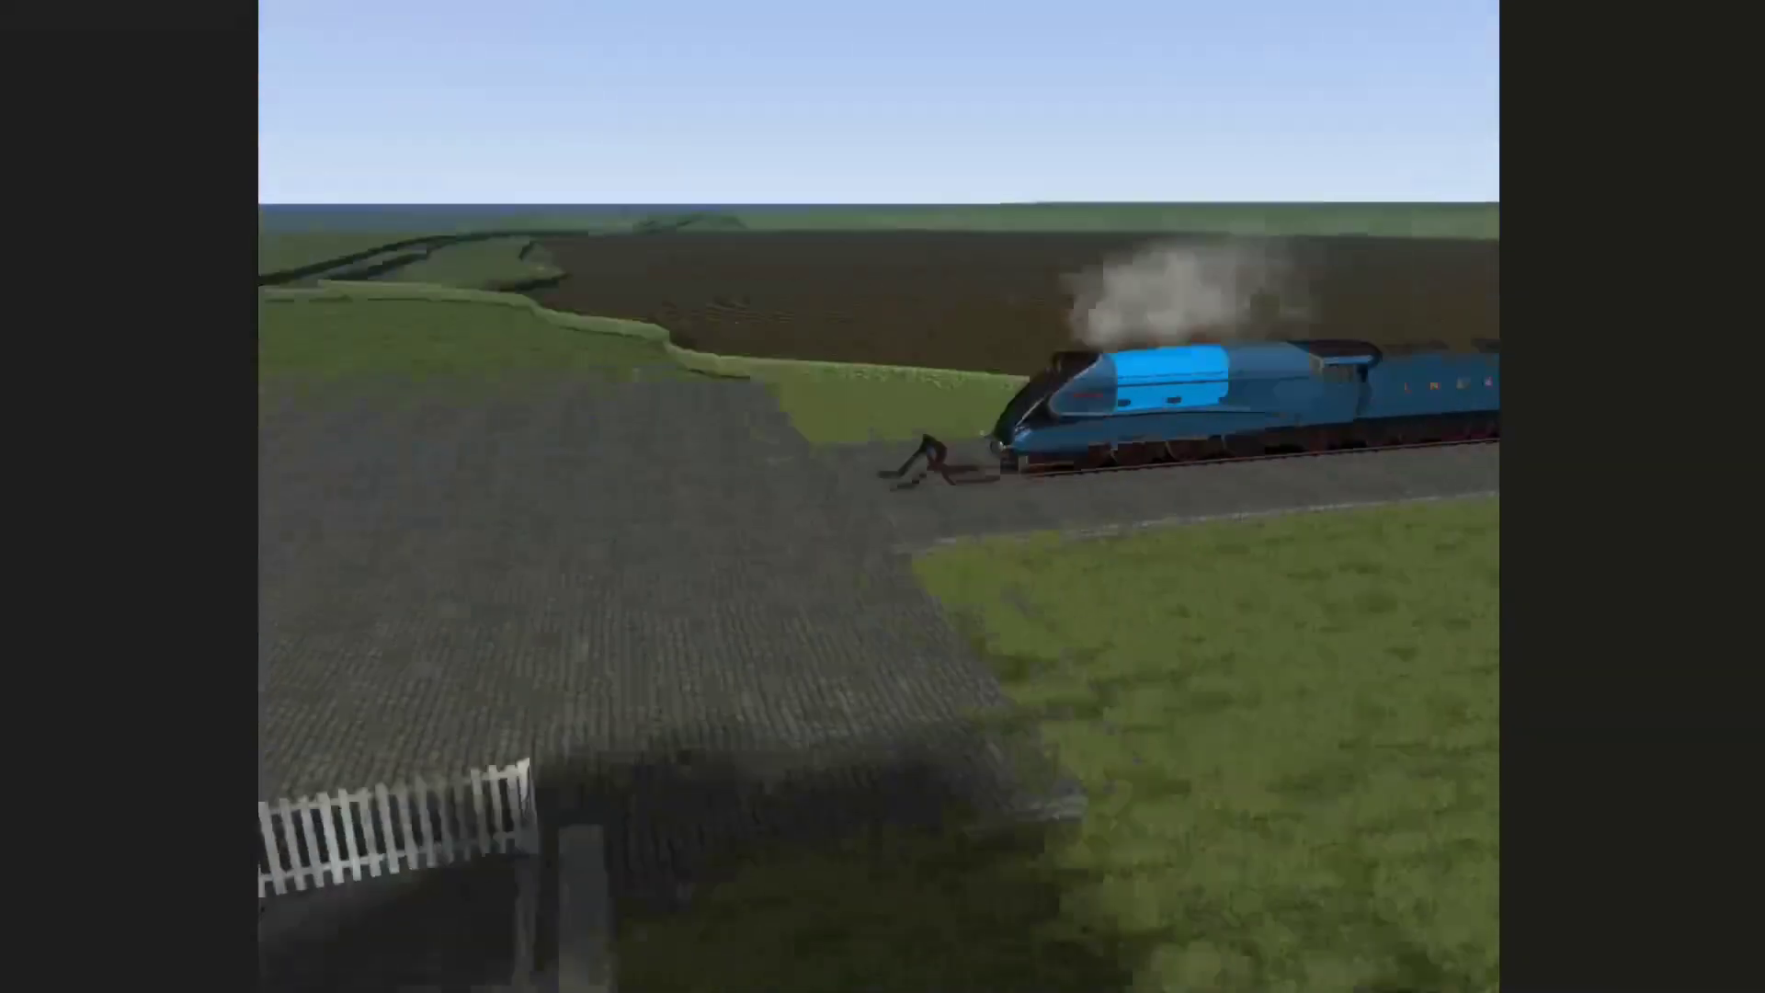
scroll(965, 591, "up", 5)
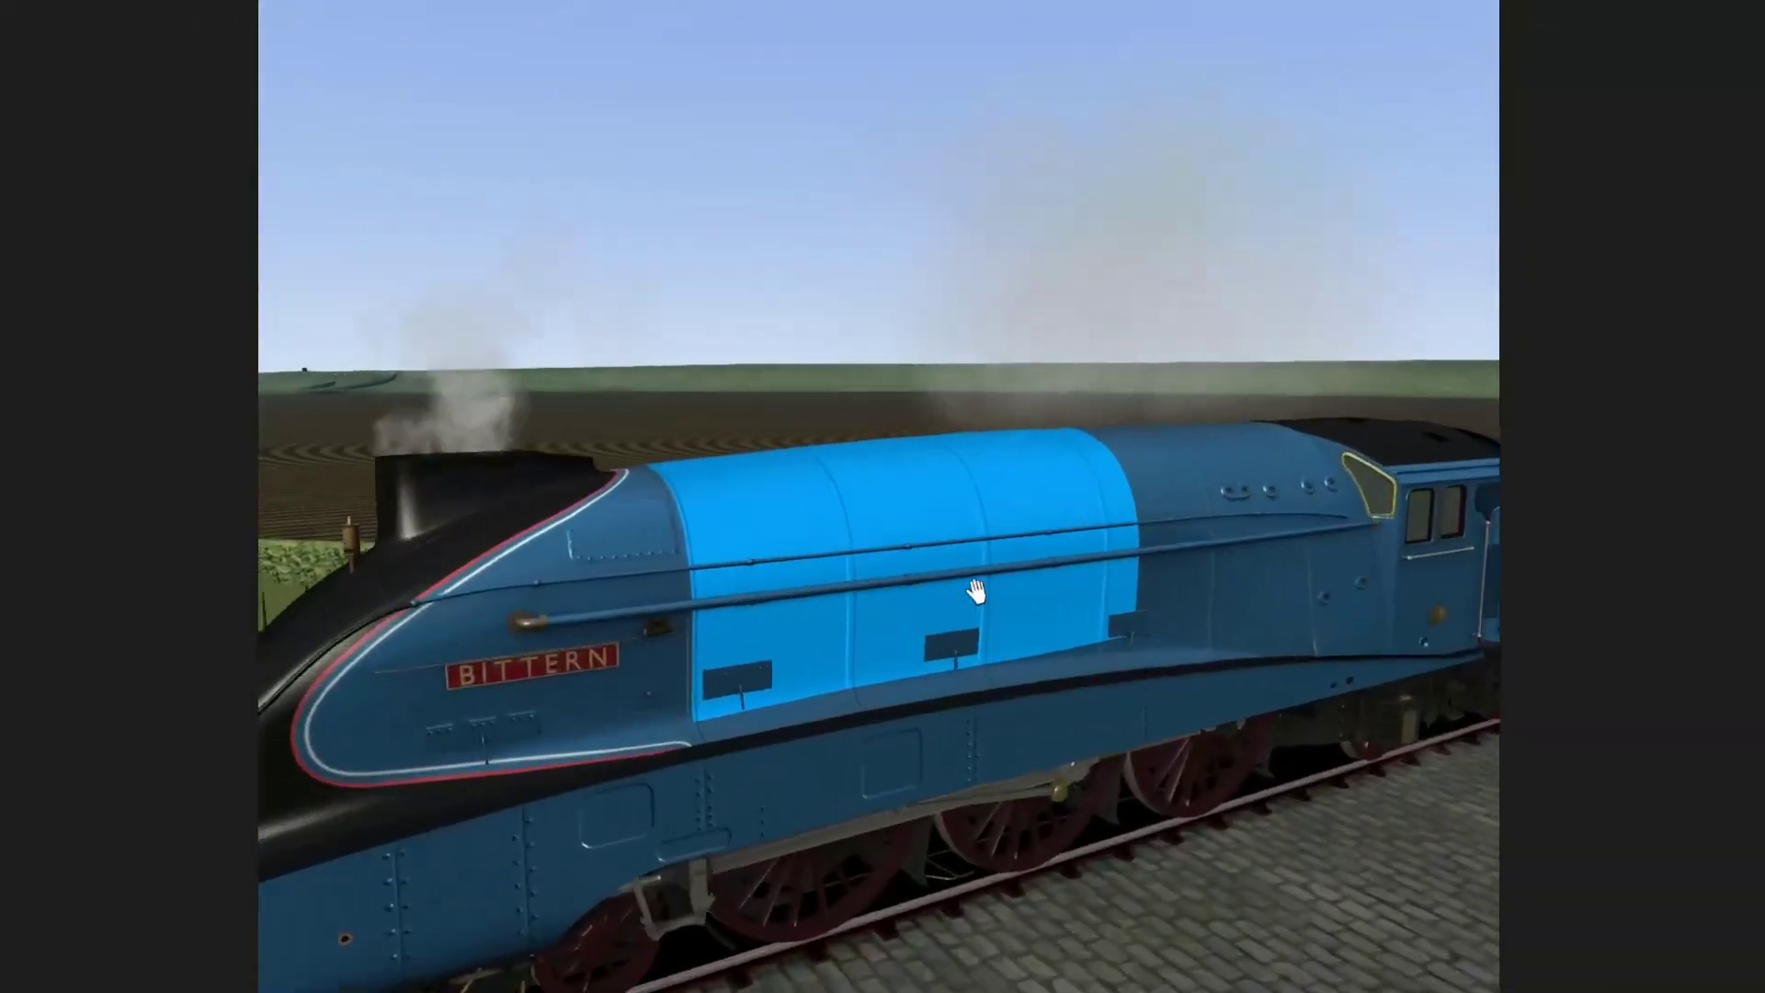
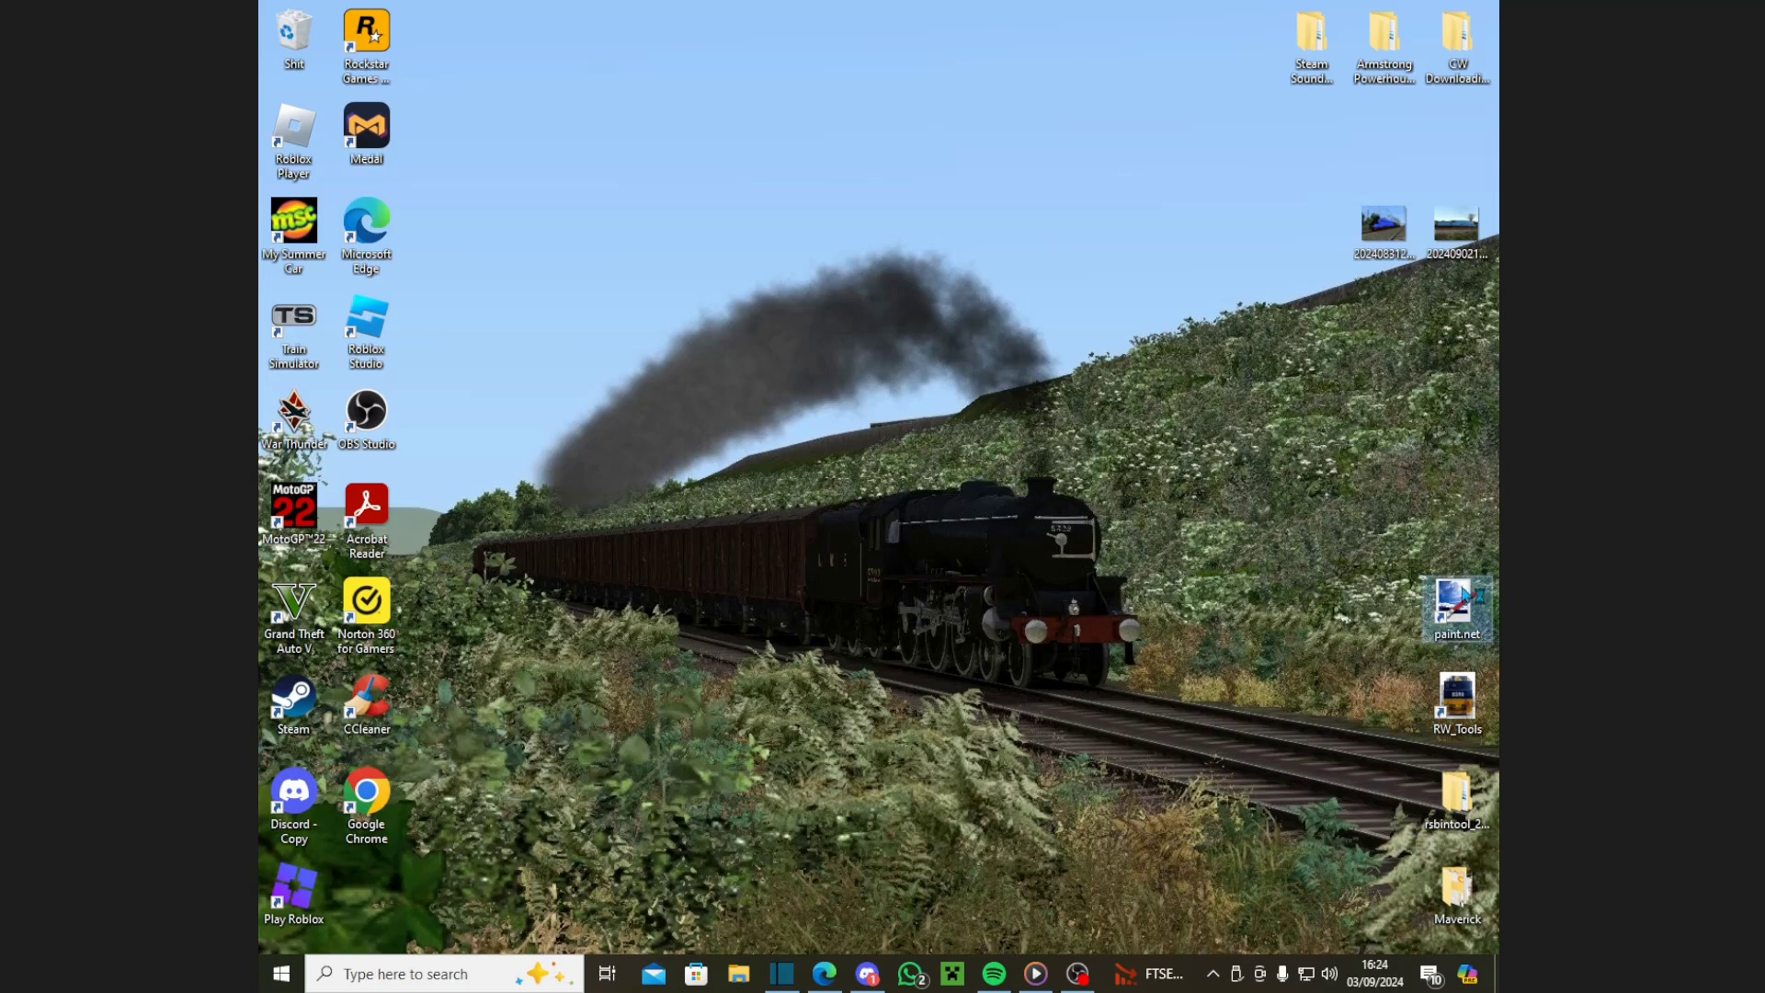
Step: Launch paint.net and open DONT EDIT2!.dds from the Maverick folder
double_click(1458, 593)
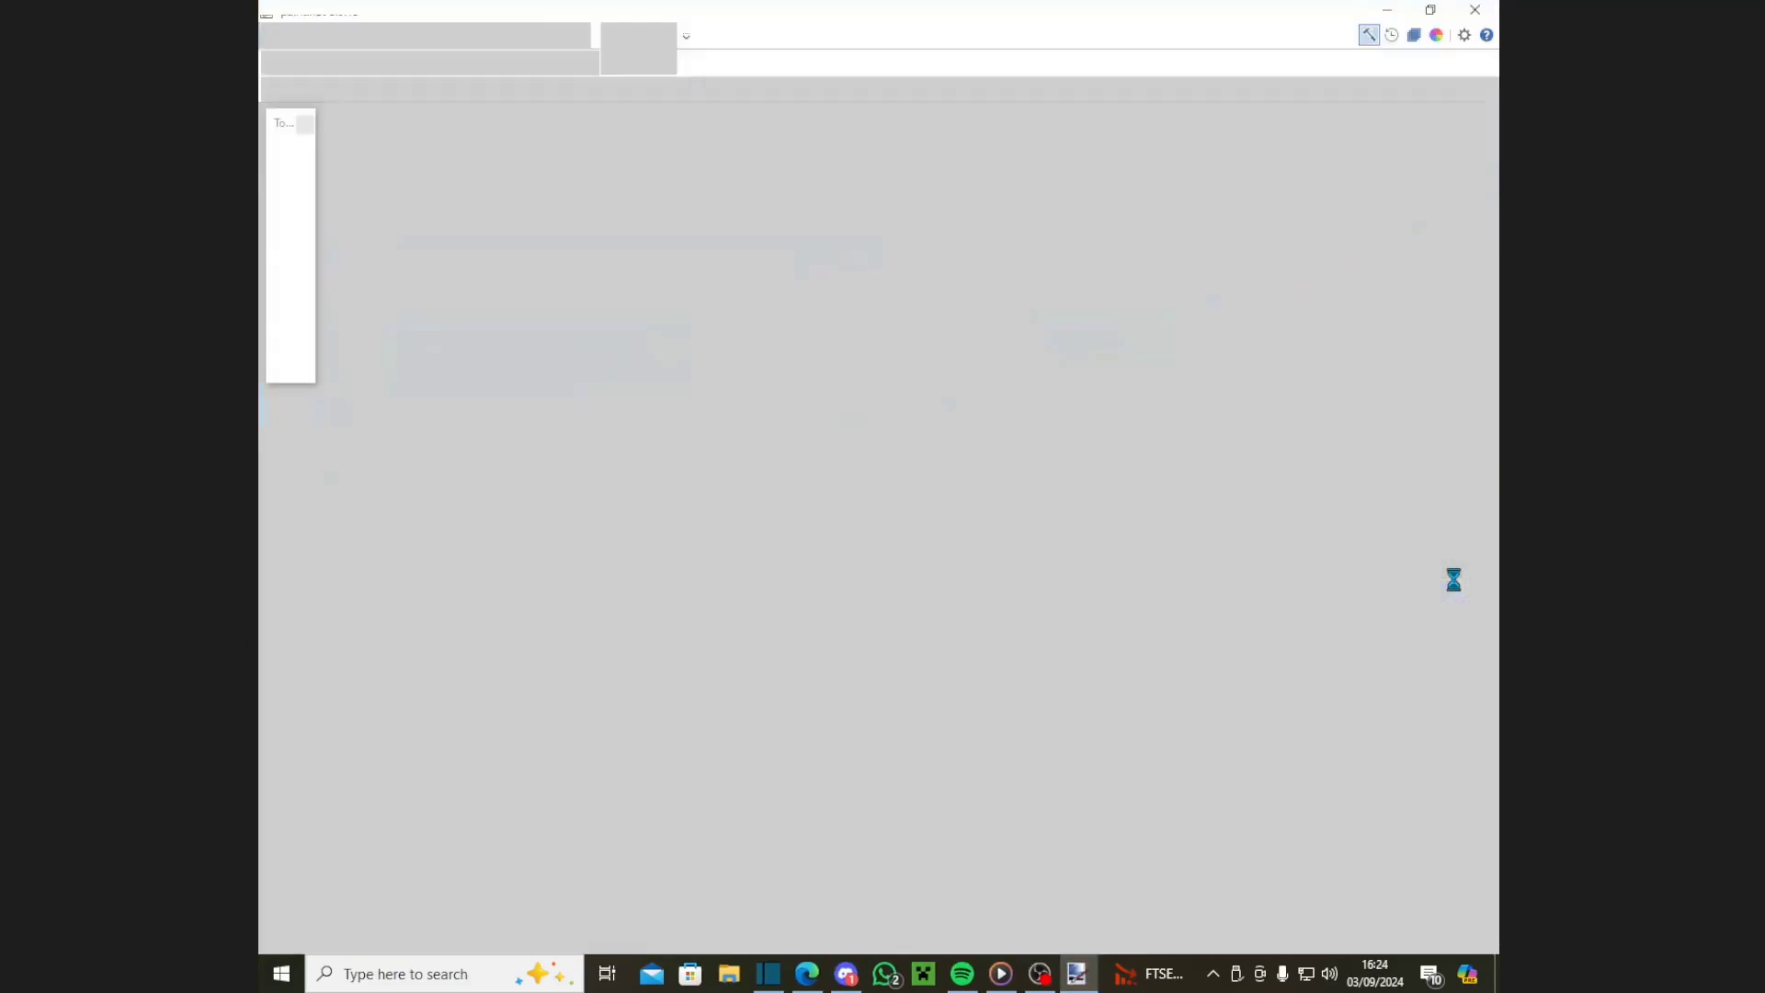
left_click(268, 33)
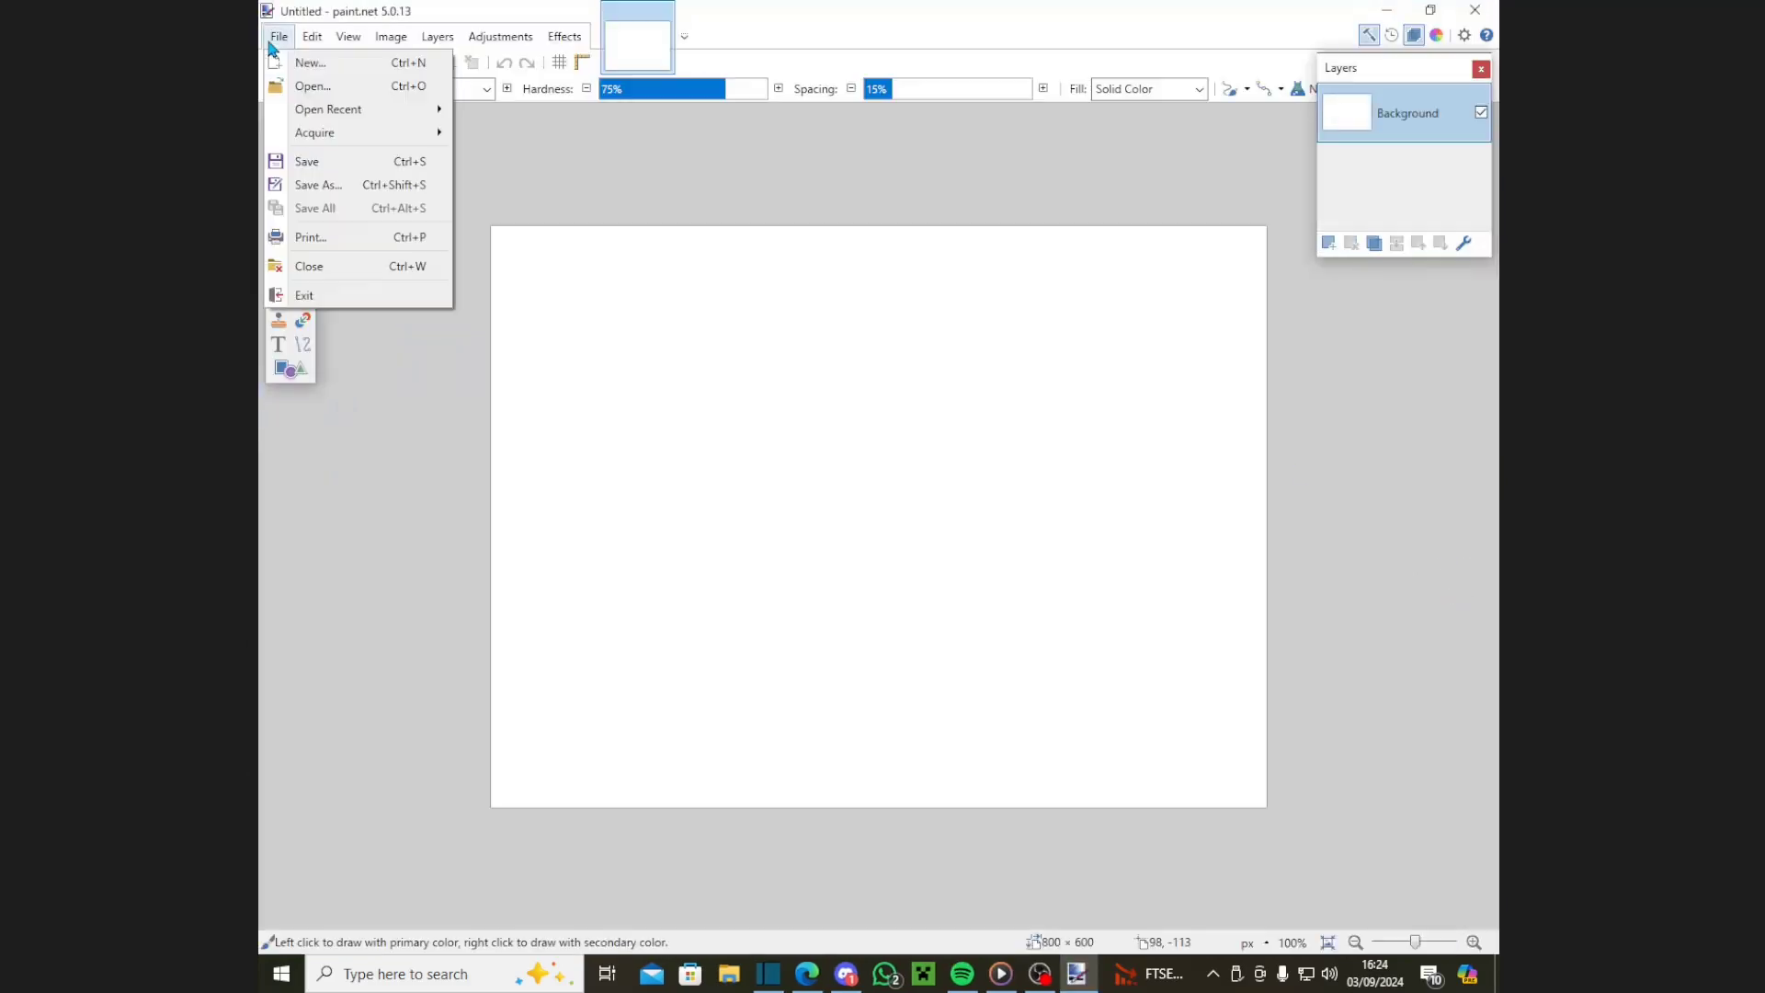
left_click(311, 85)
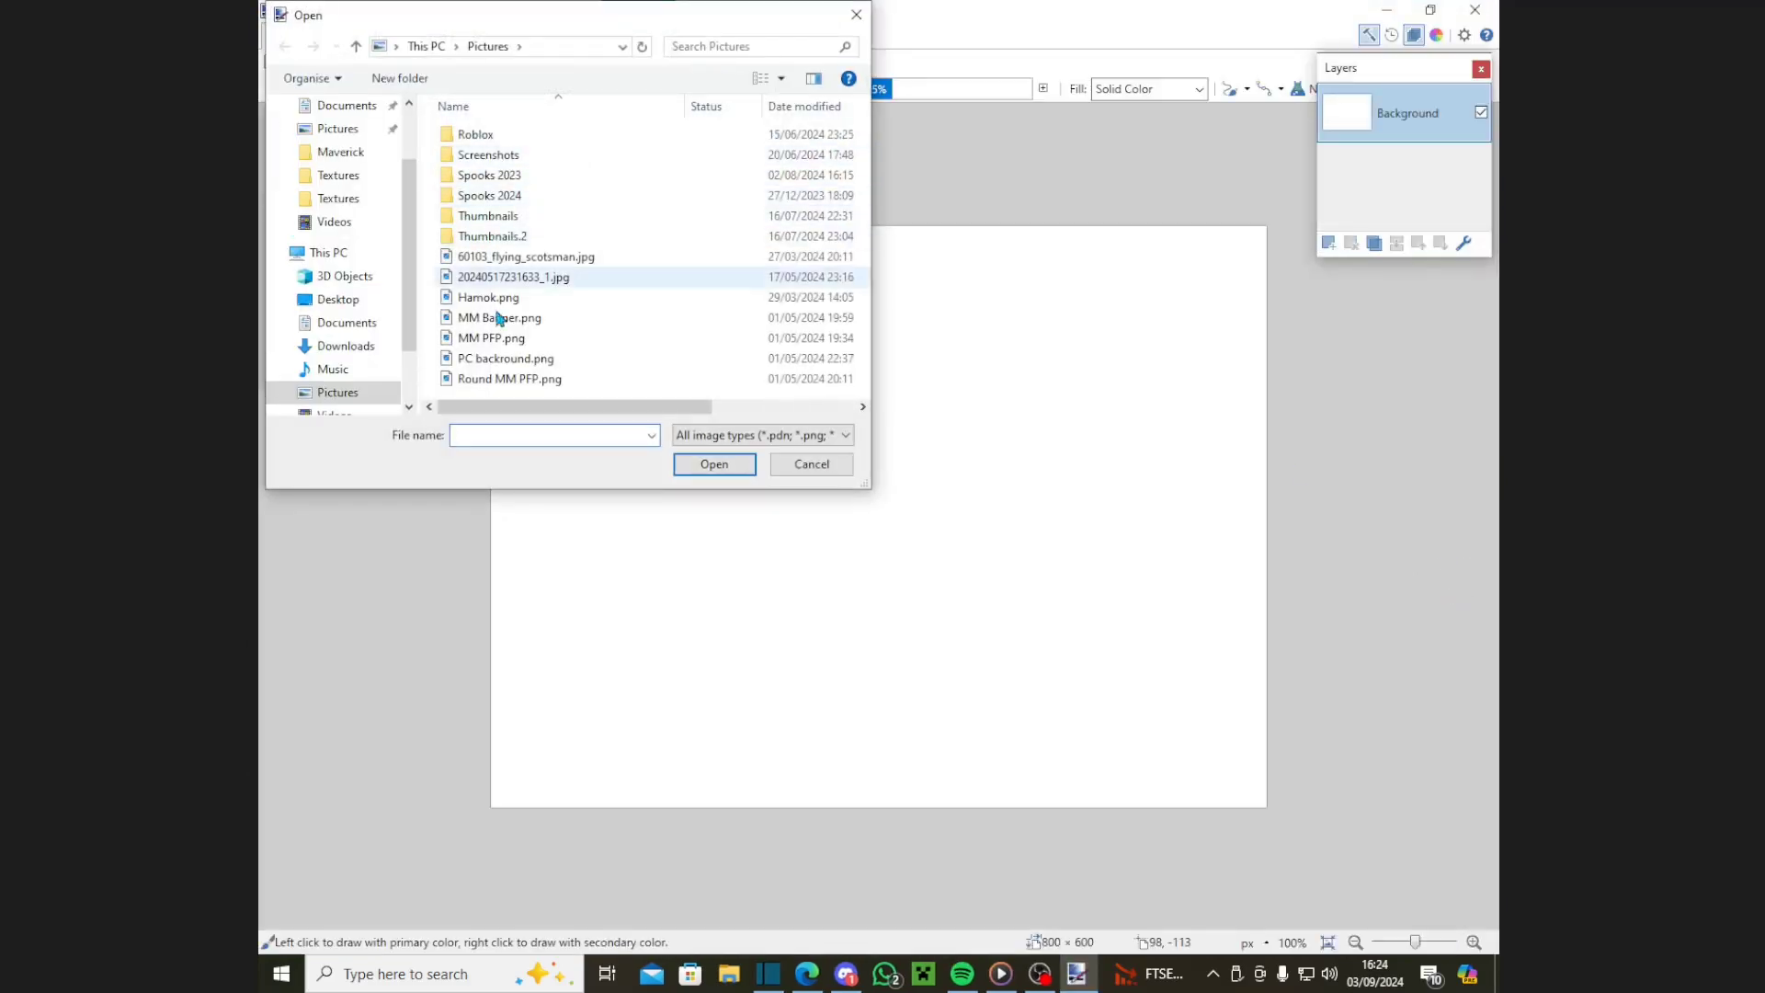
left_click(344, 152)
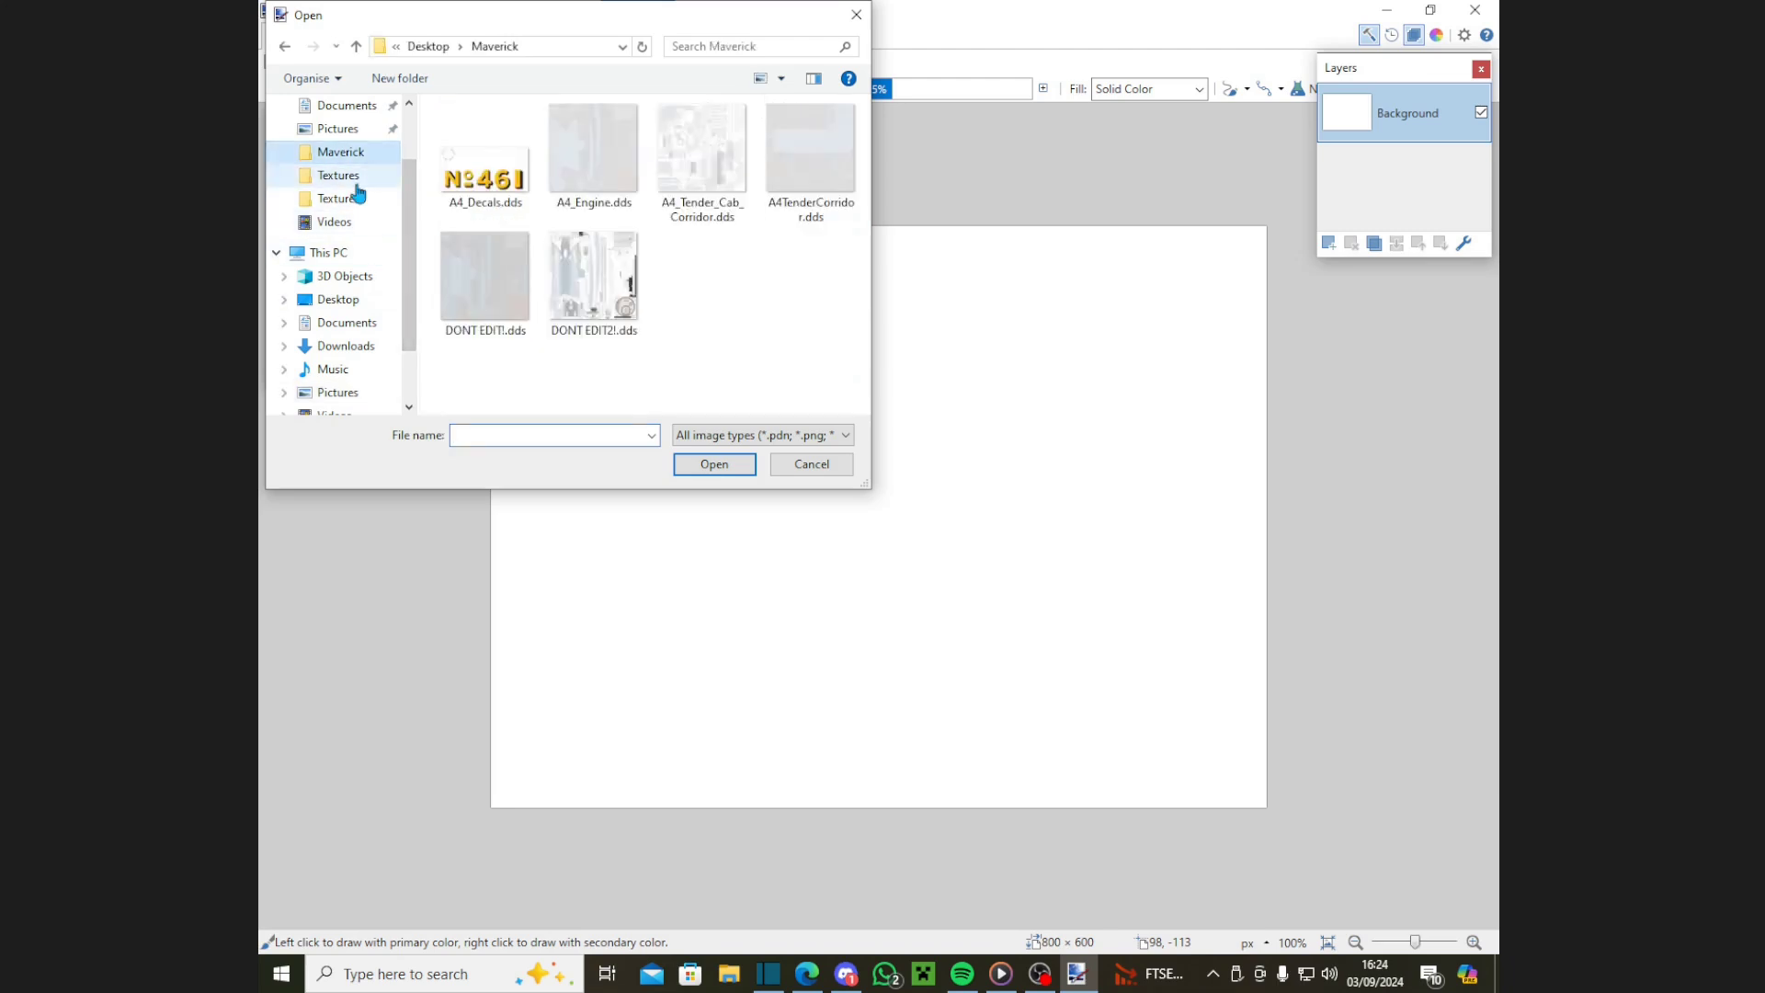
left_click(349, 174)
left_click(345, 151)
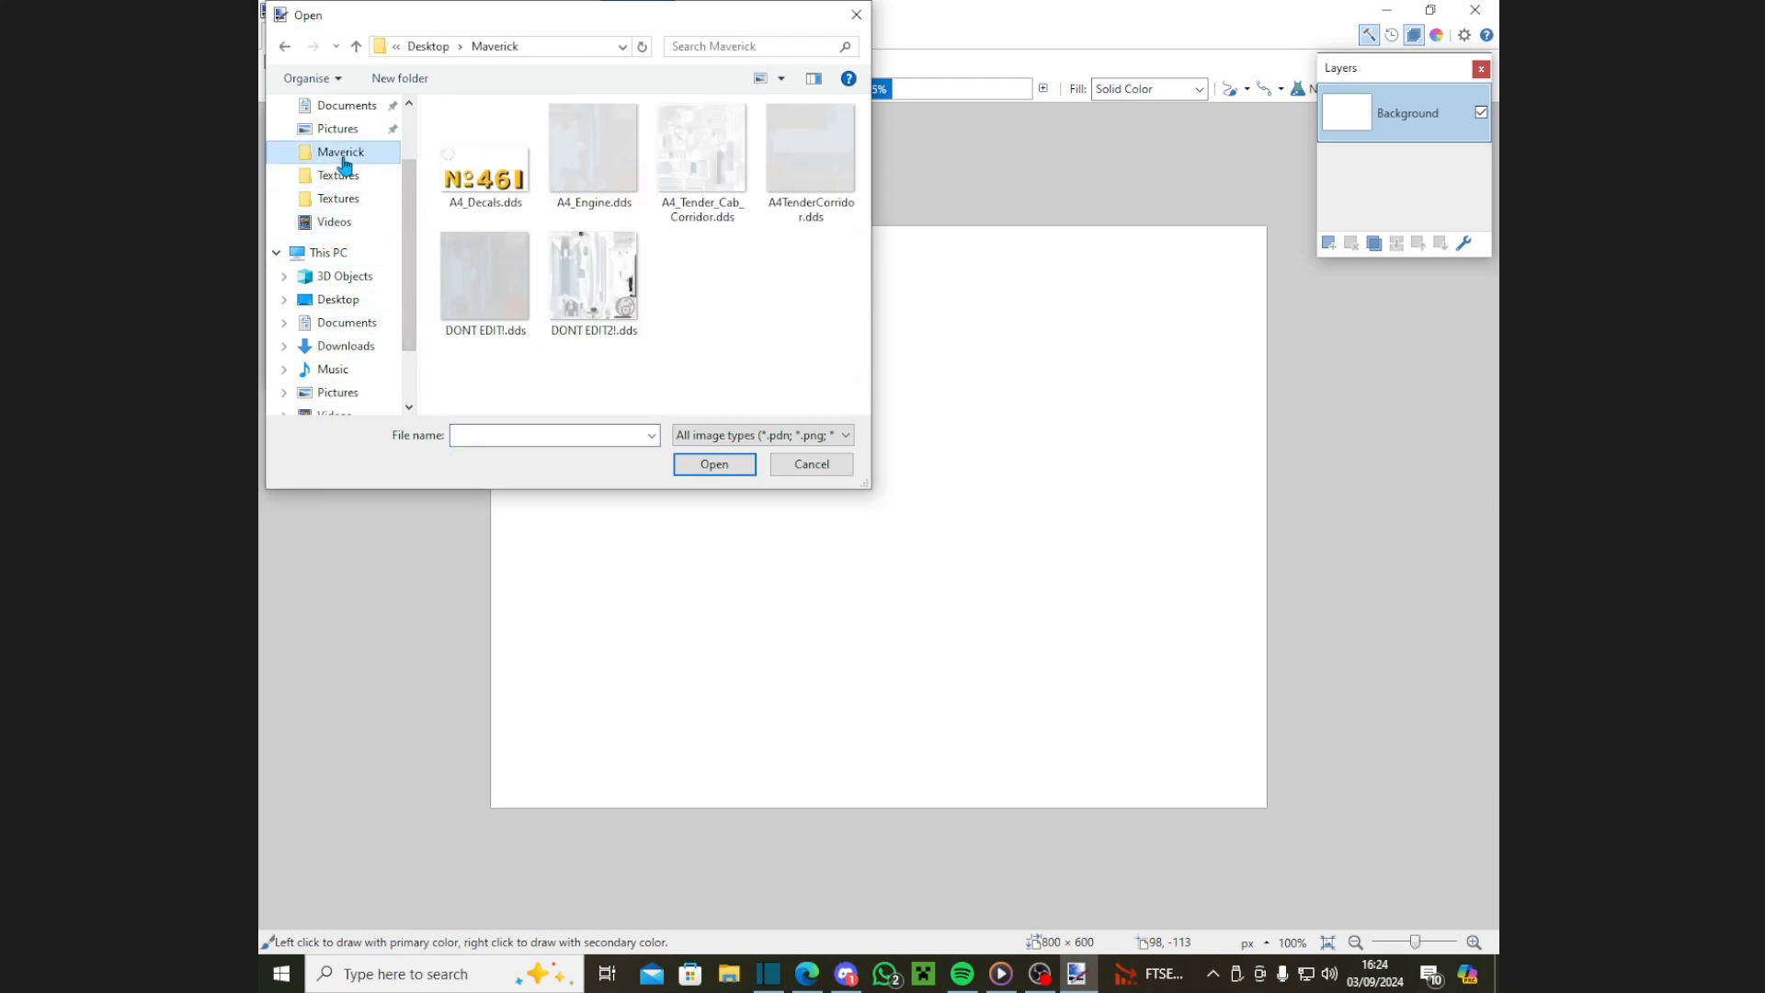
double_click(593, 276)
Step: Apply an Alpha Mask from the clipboard image so the texture becomes fully opaque
left_click(565, 36)
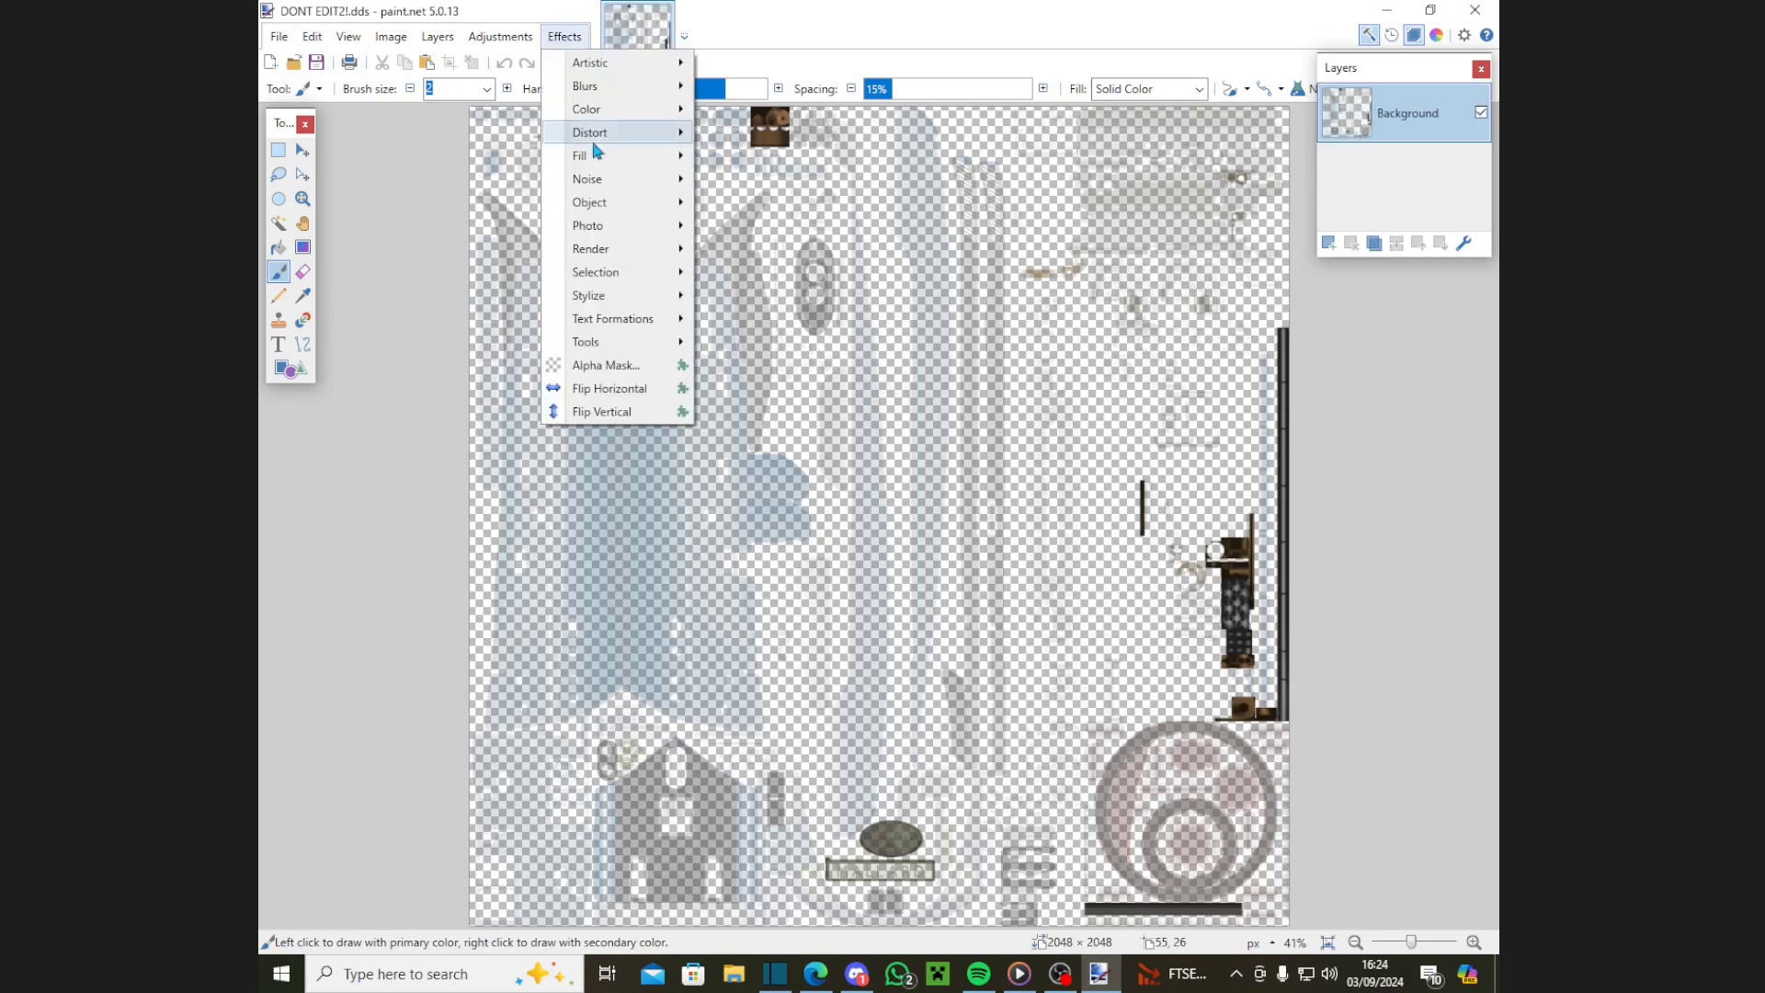
left_click(602, 363)
left_click(770, 503)
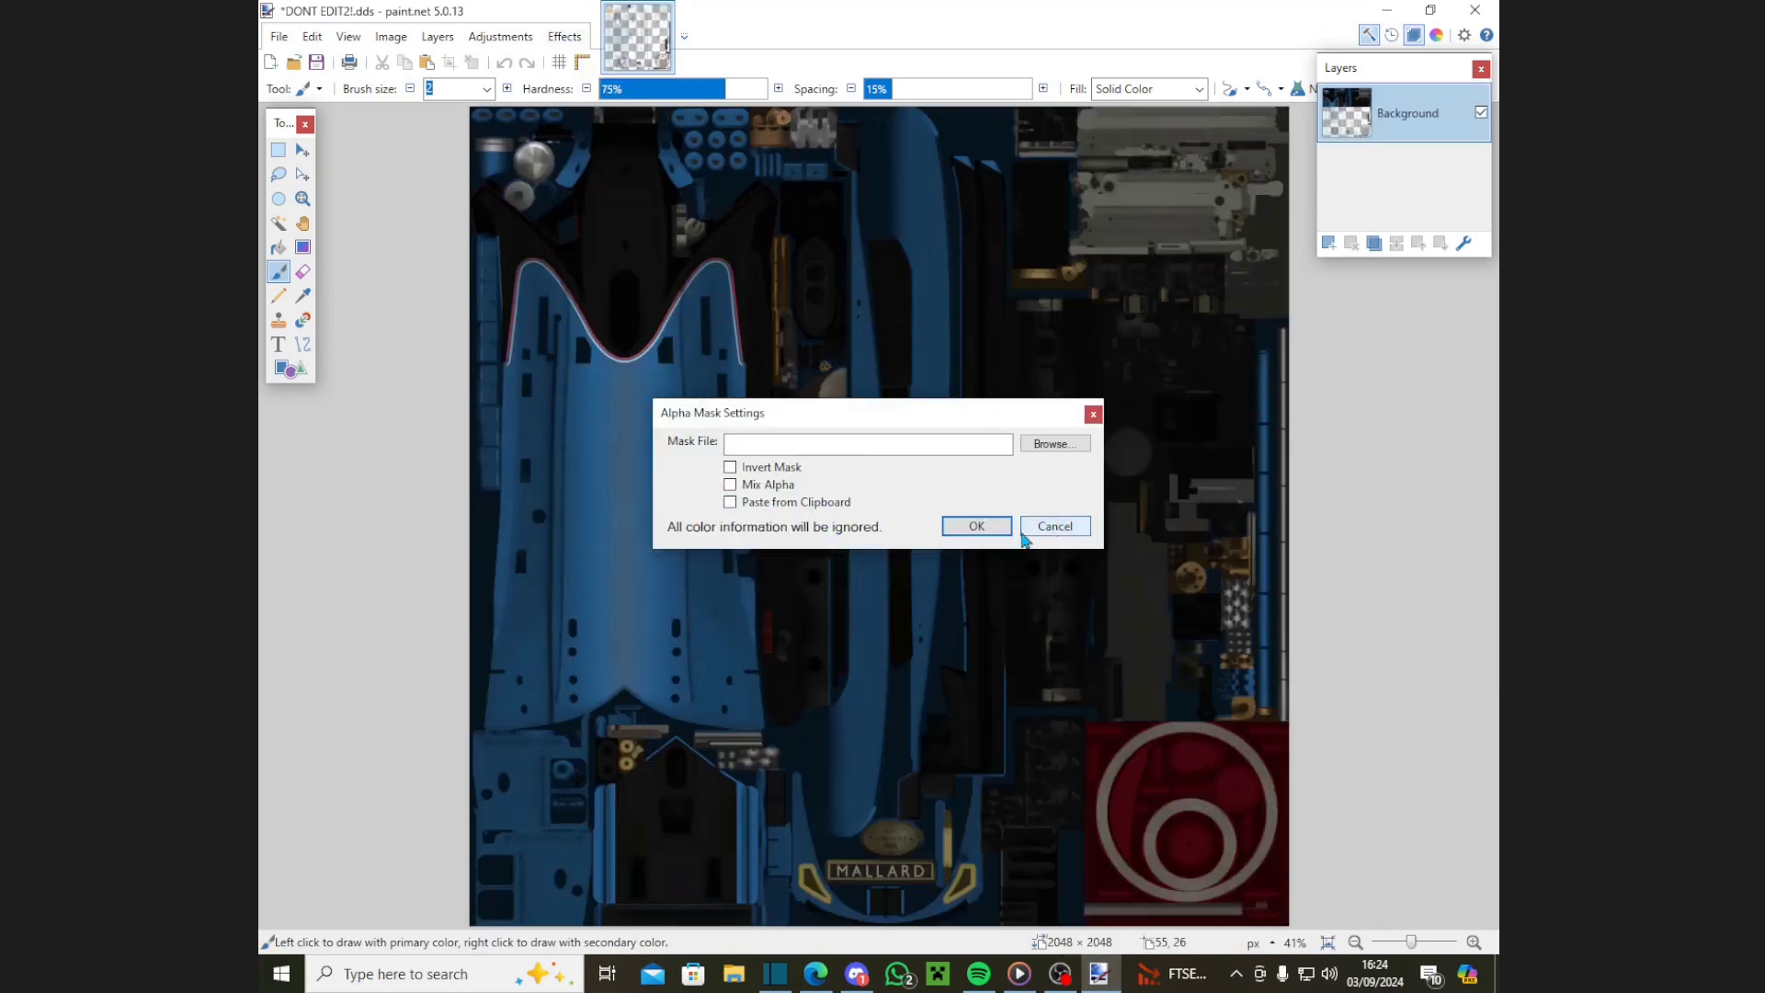
left_click(976, 526)
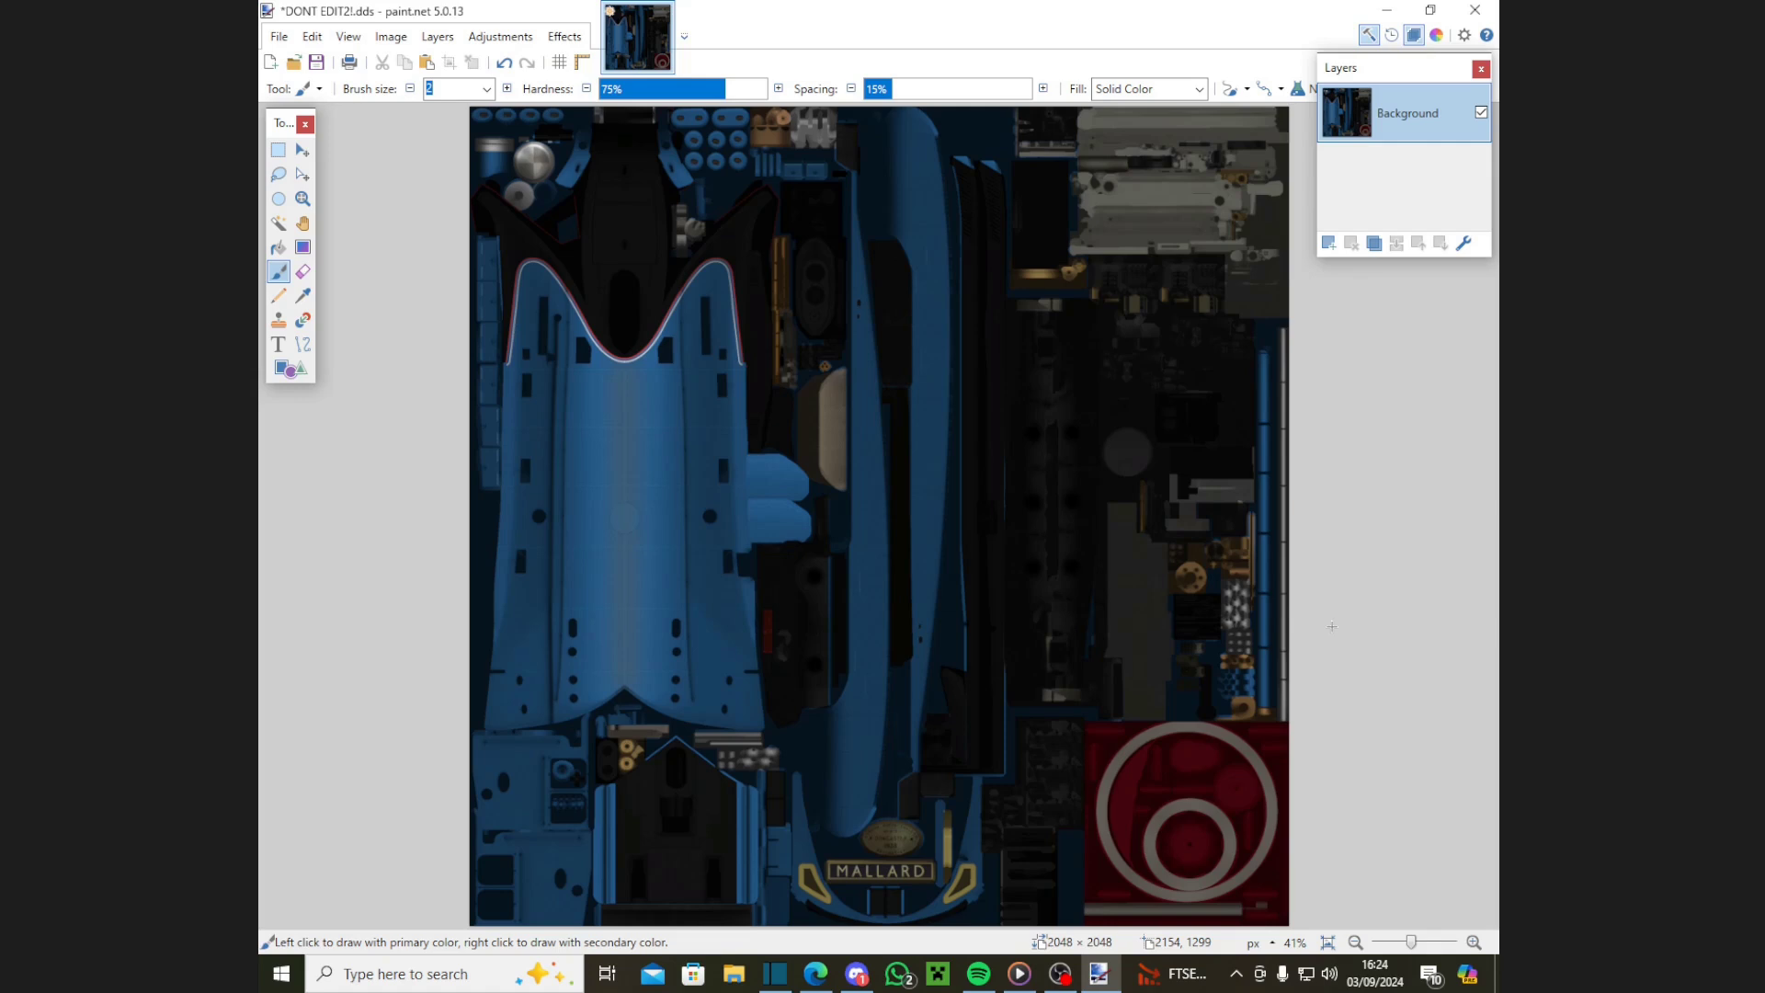
Step: Select a tall rectangle on the blue hull and apply Combined Adjustments with brightness 100, saturation 0
left_click(278, 149)
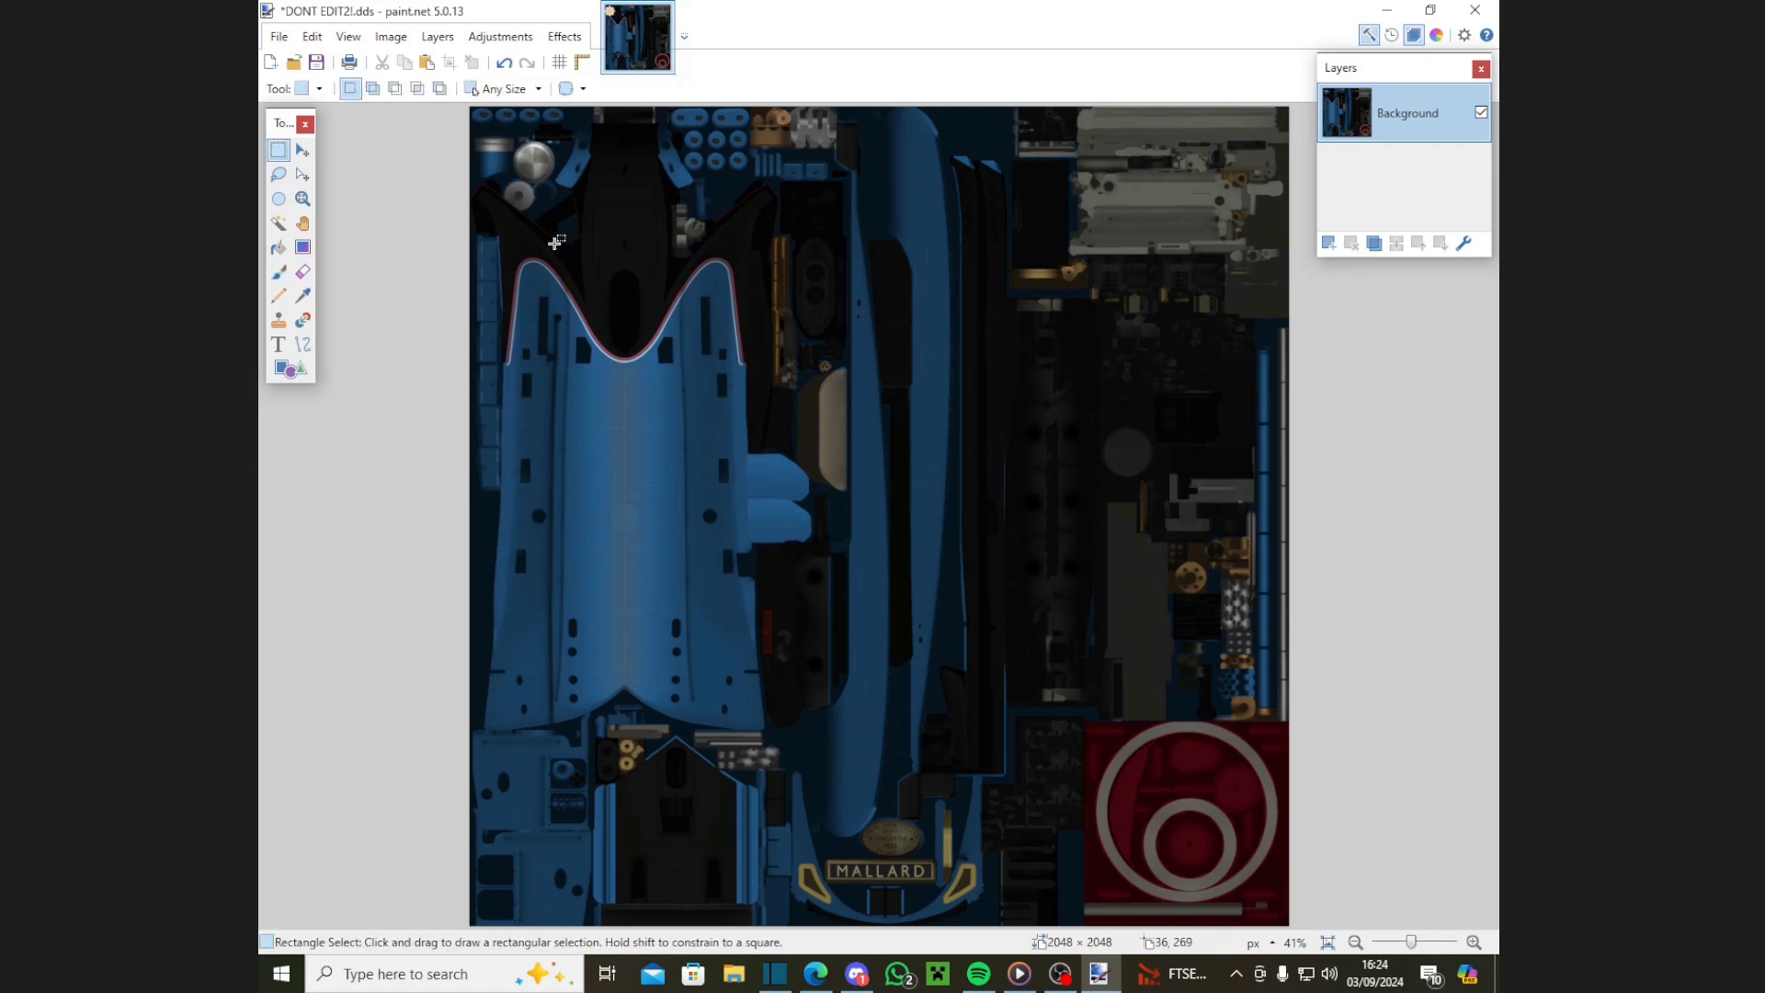
left_click_drag(587, 380, 669, 581)
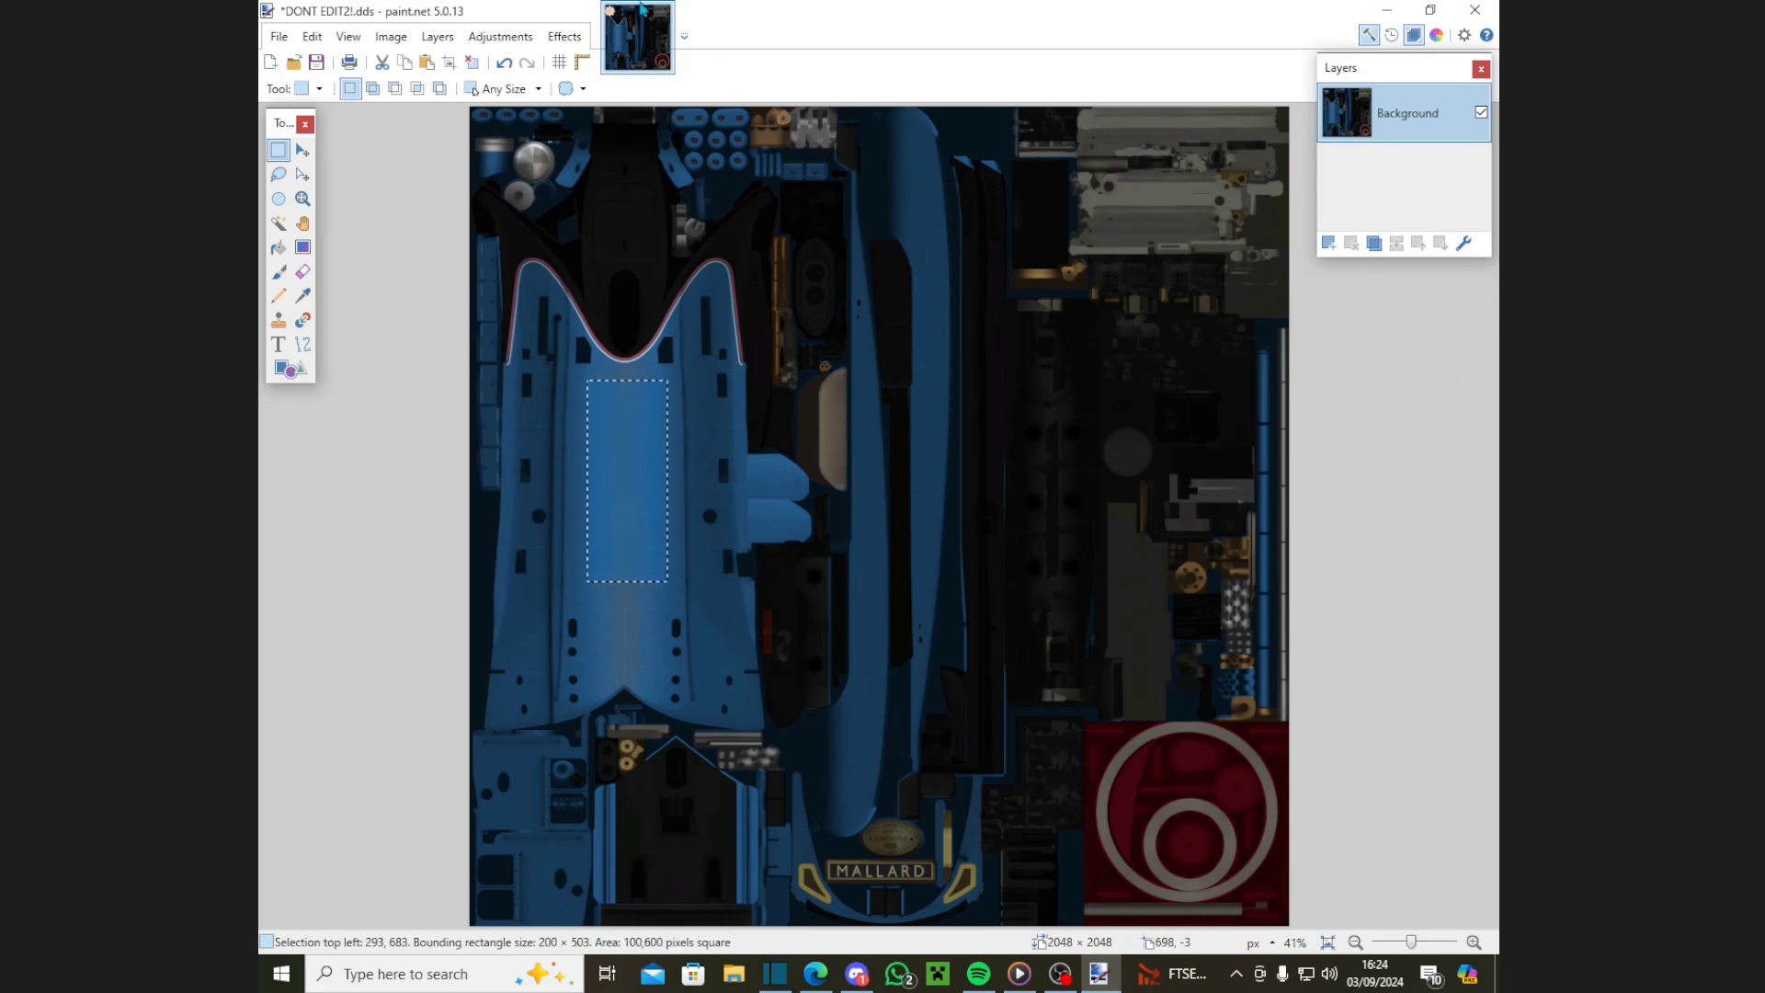
left_click(501, 36)
left_click(862, 333)
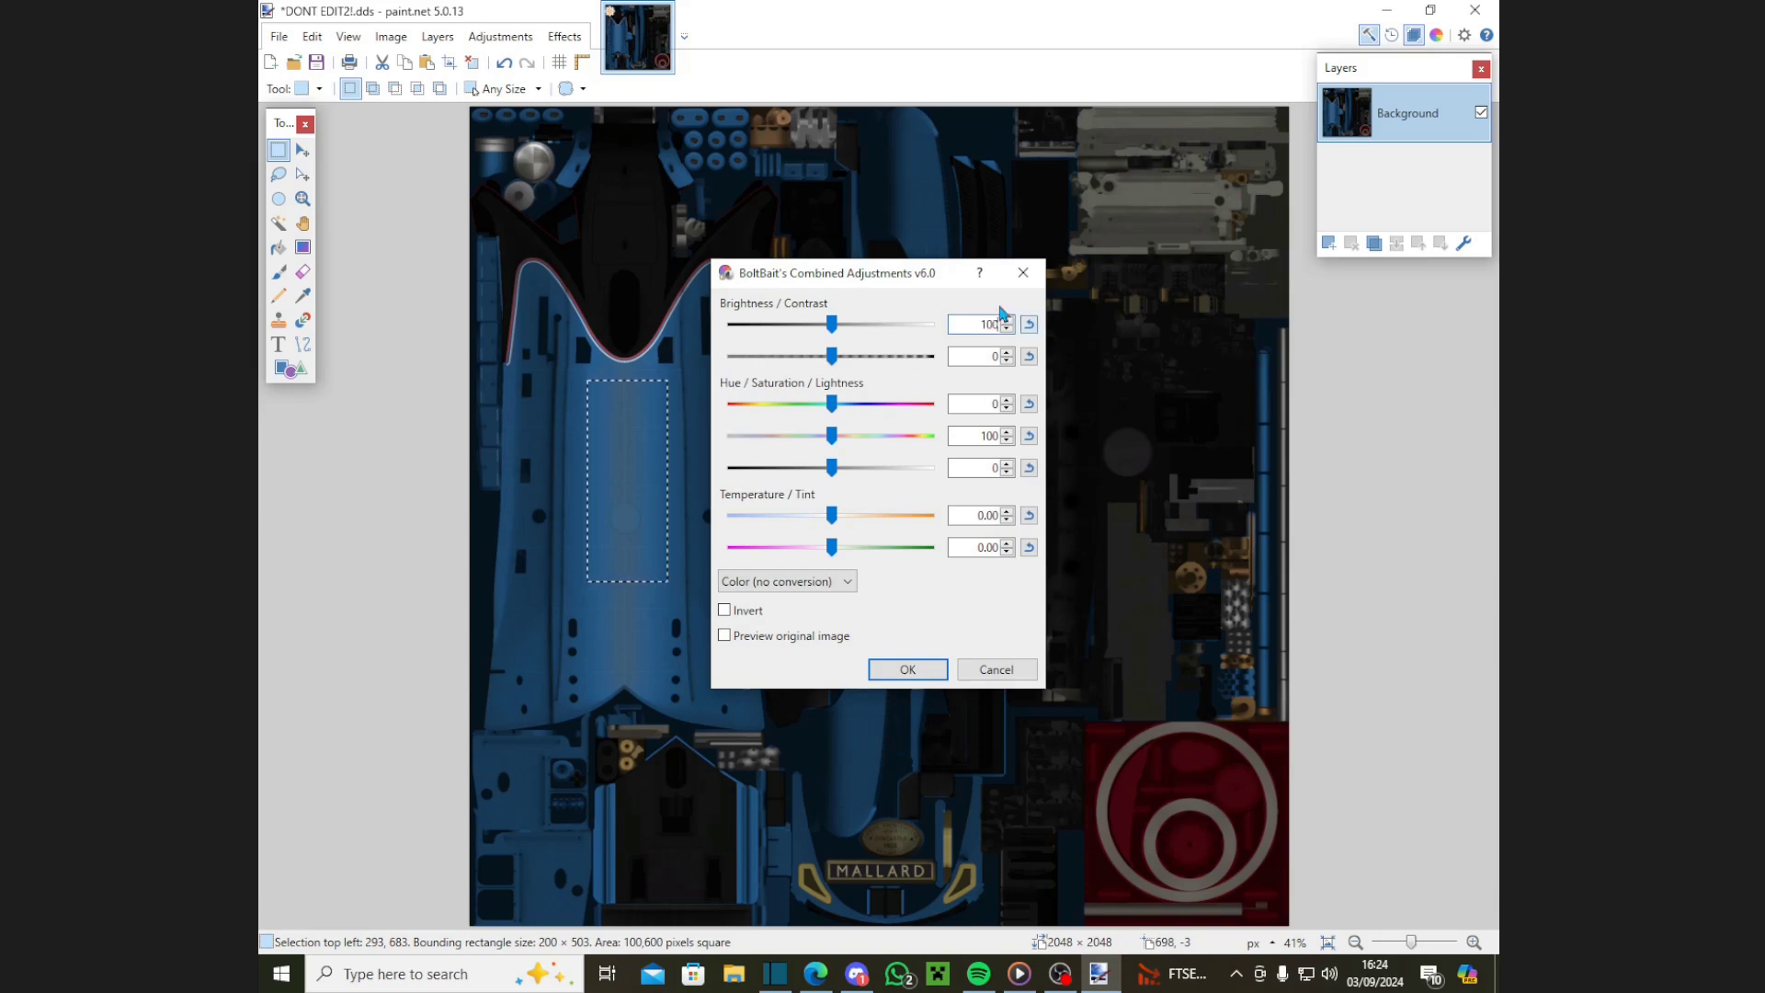
type("100")
key("Tab")
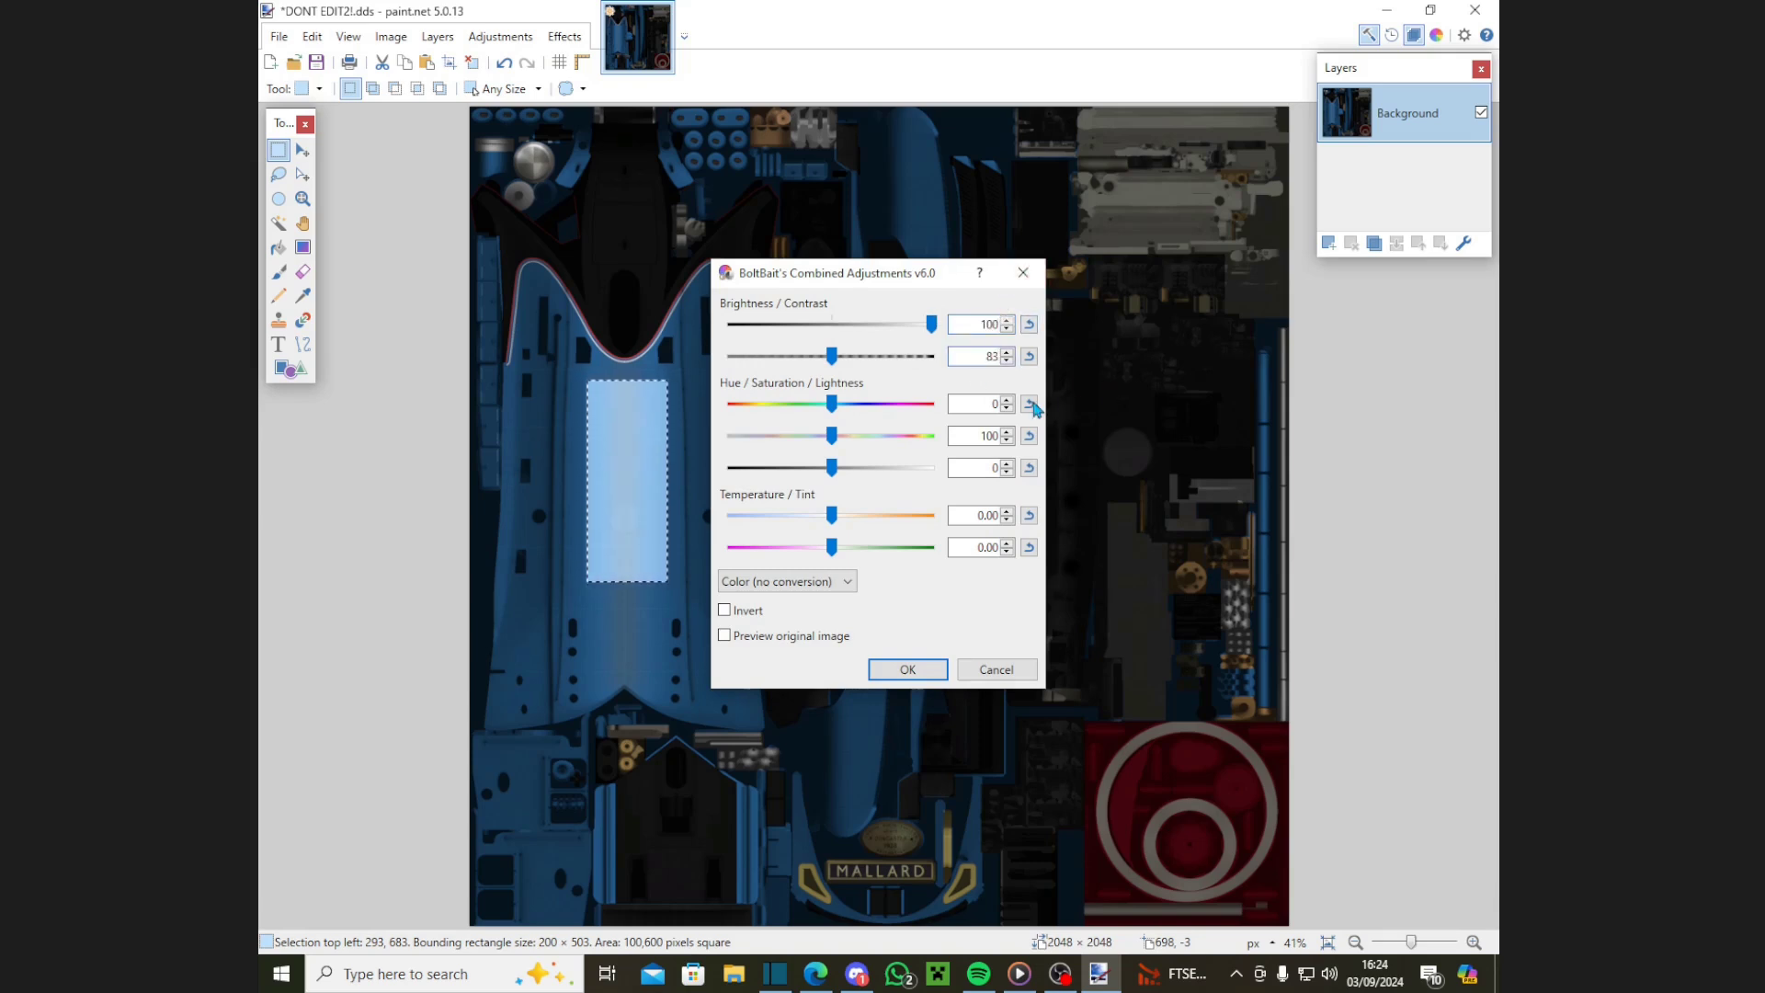
double_click(974, 436)
type("0")
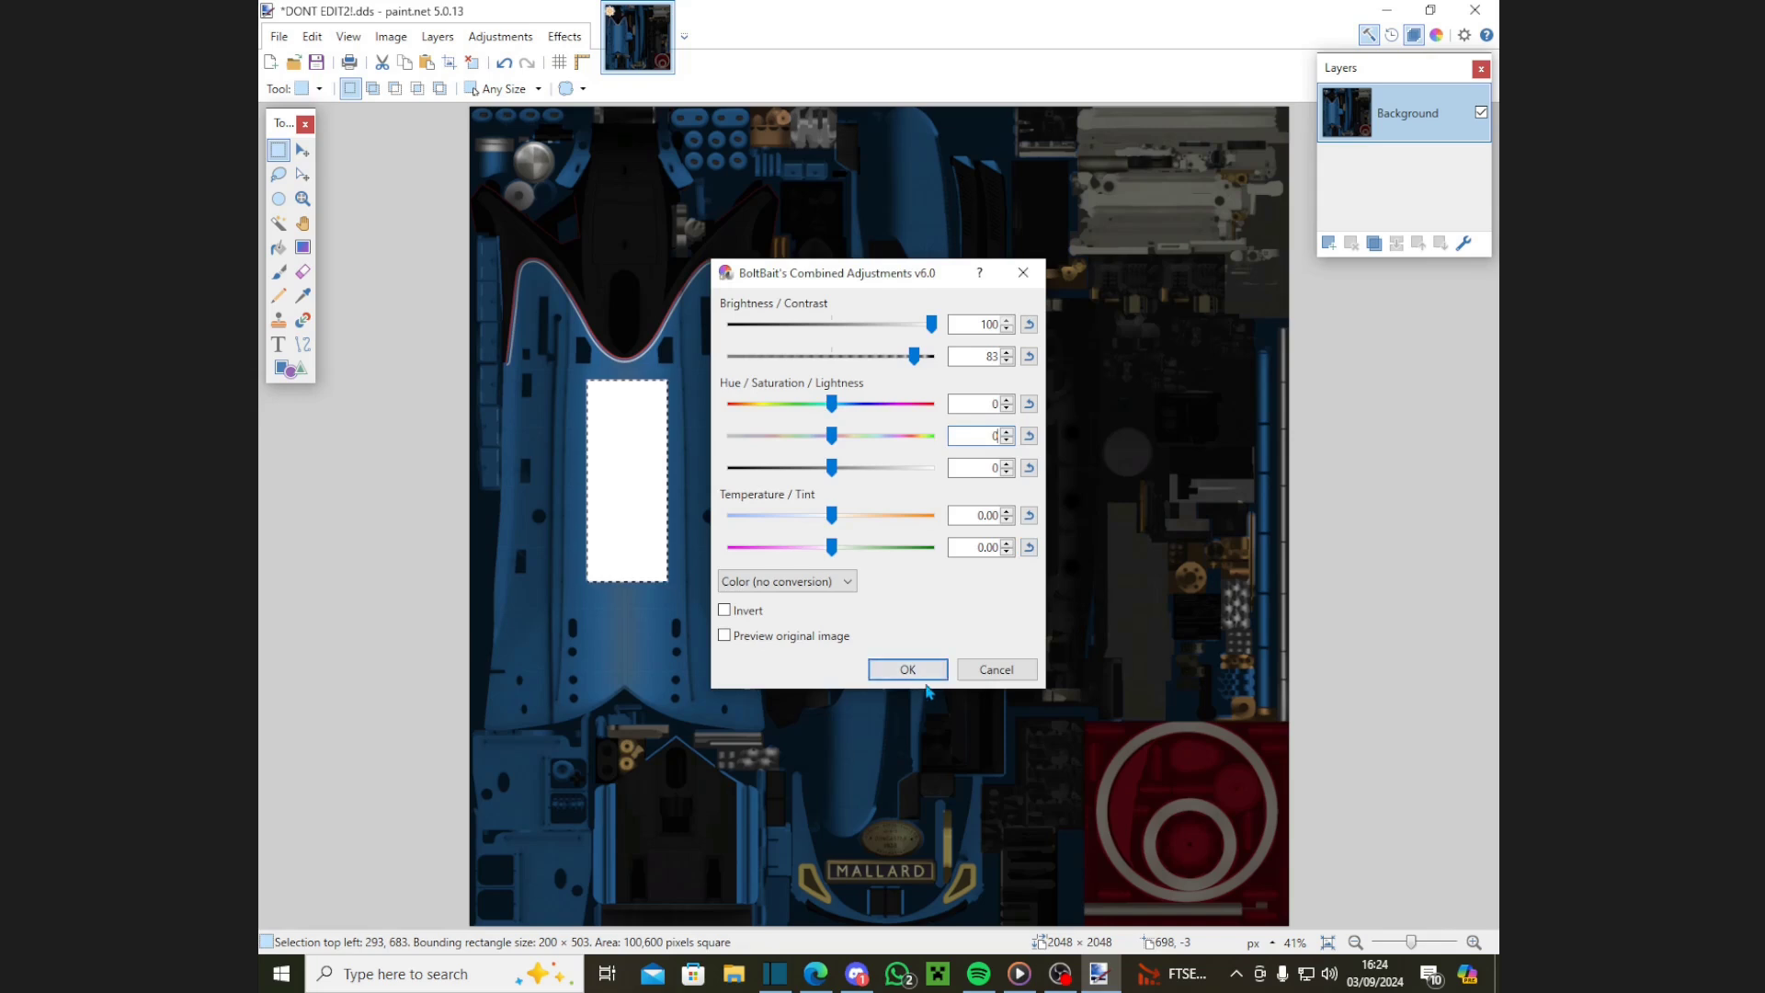
left_click(923, 678)
Step: Apply Brightness/Contrast with brightness 27 and contrast 1 to the selected rectangle
left_click(500, 36)
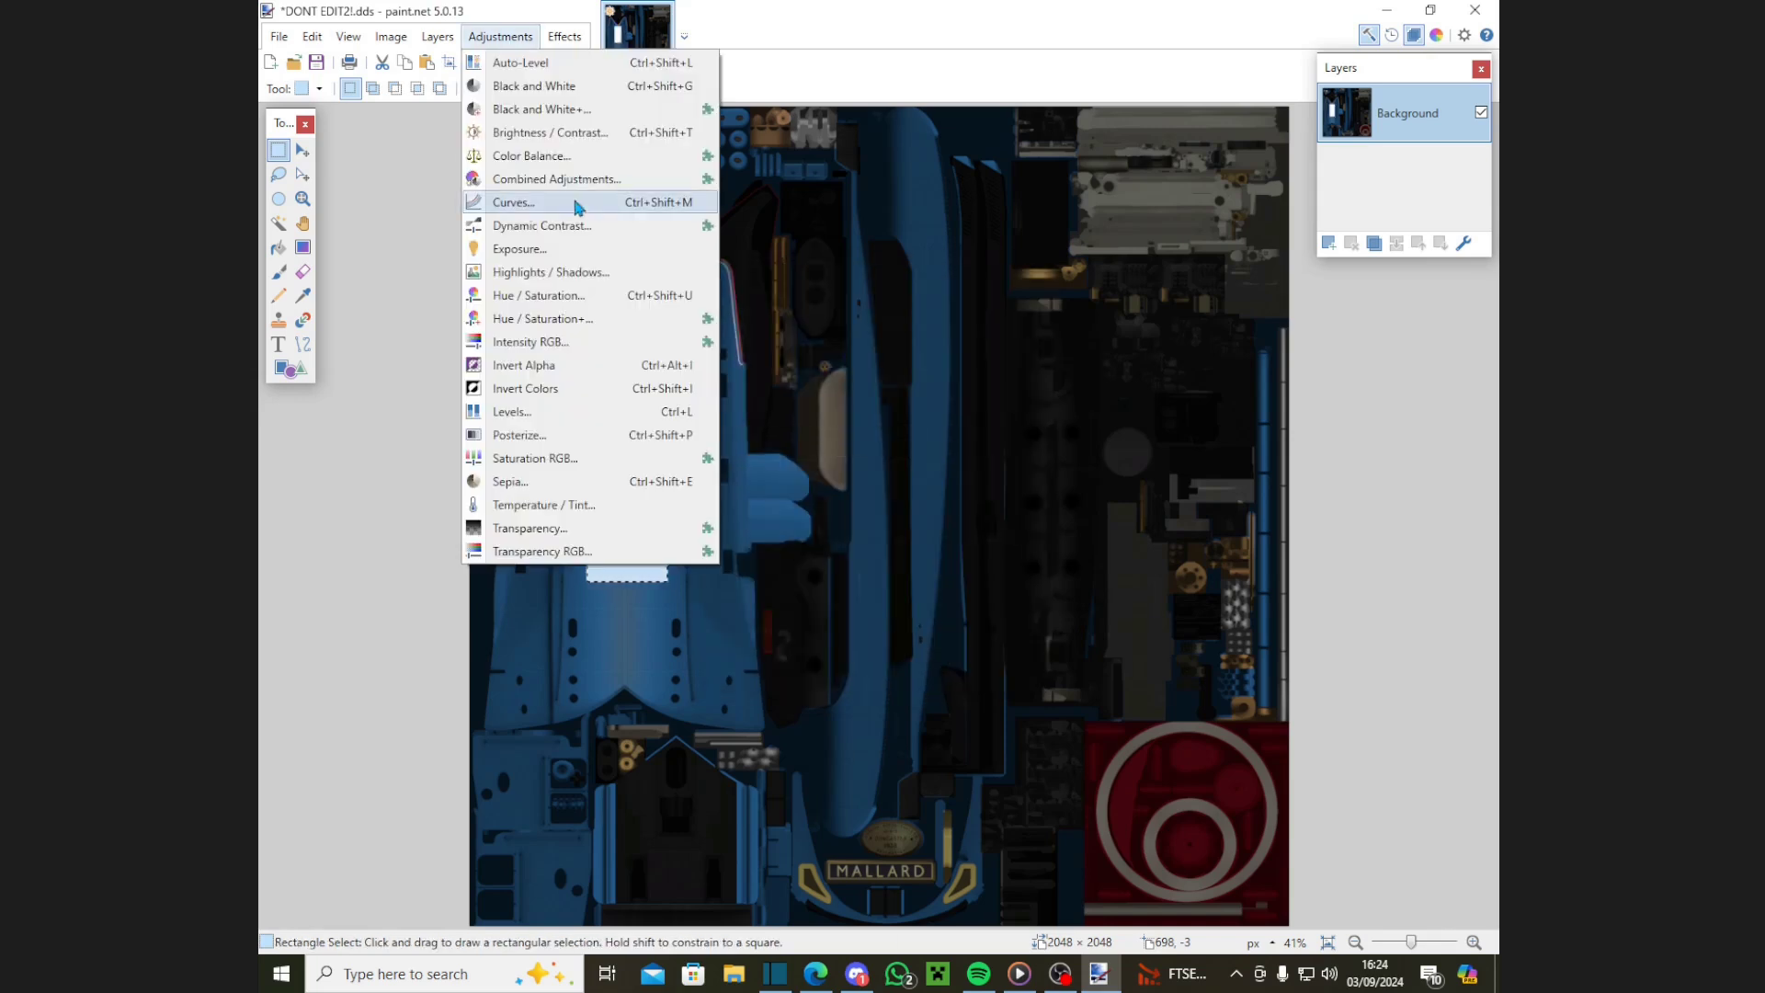
left_click(549, 135)
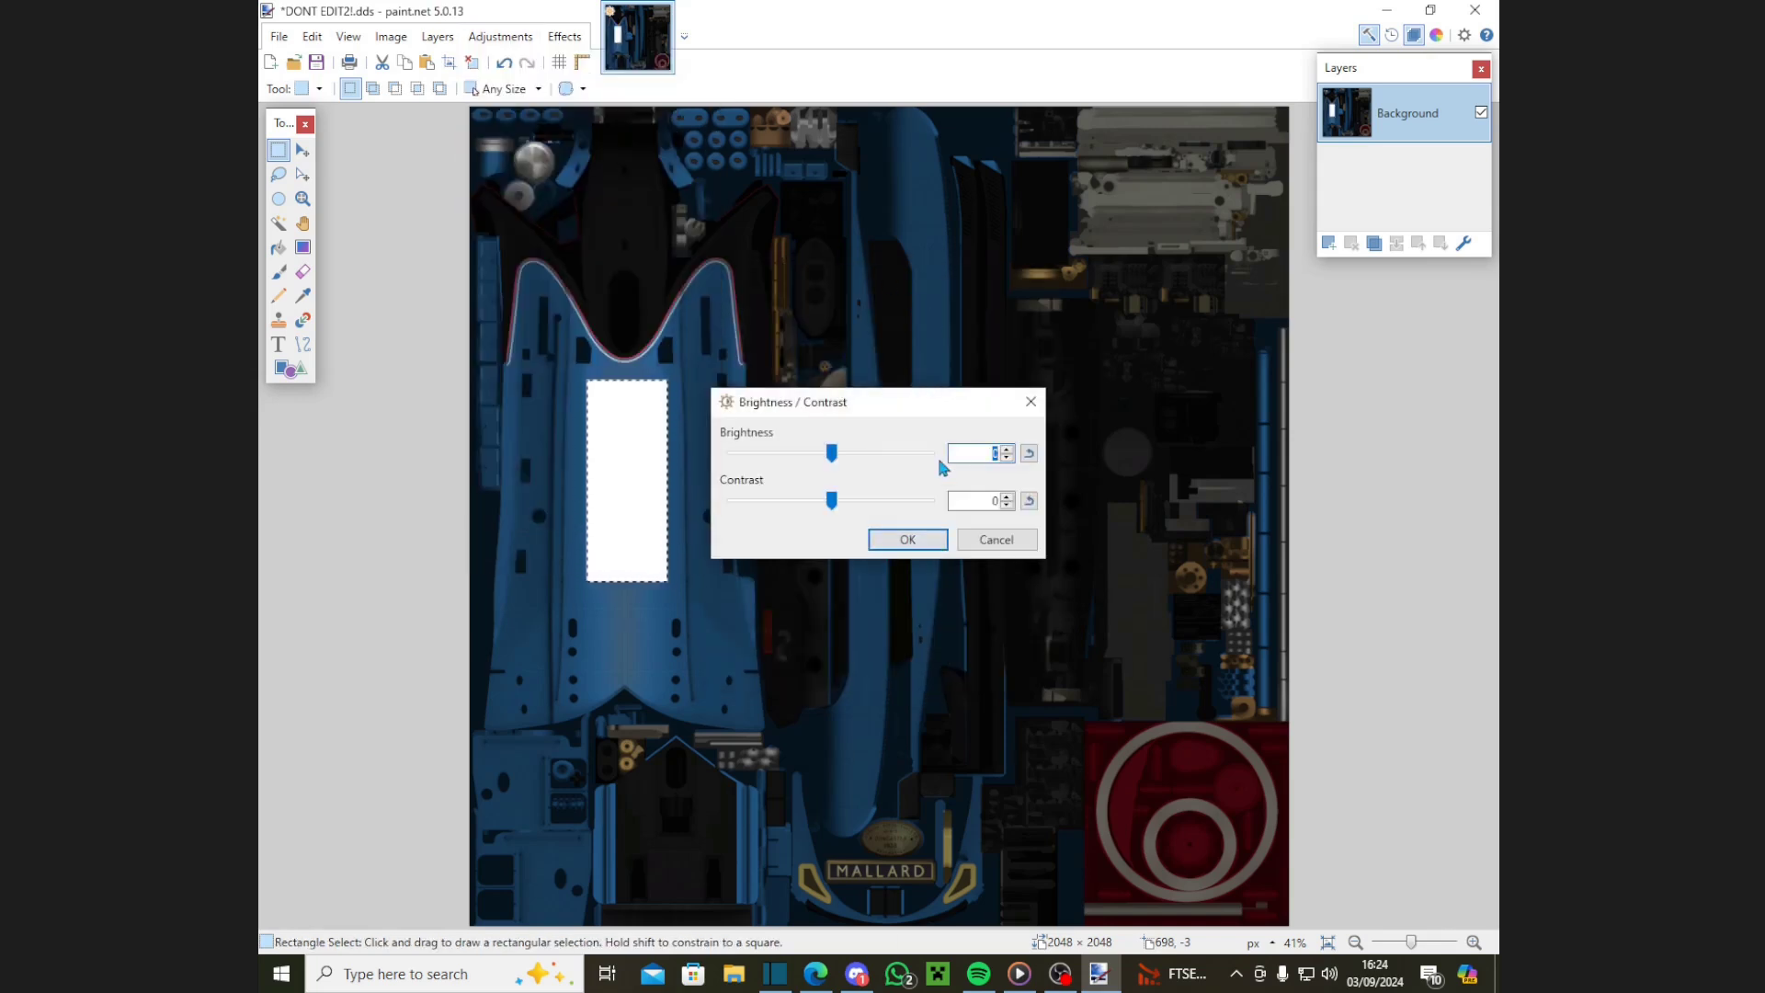
type("27")
key("Tab")
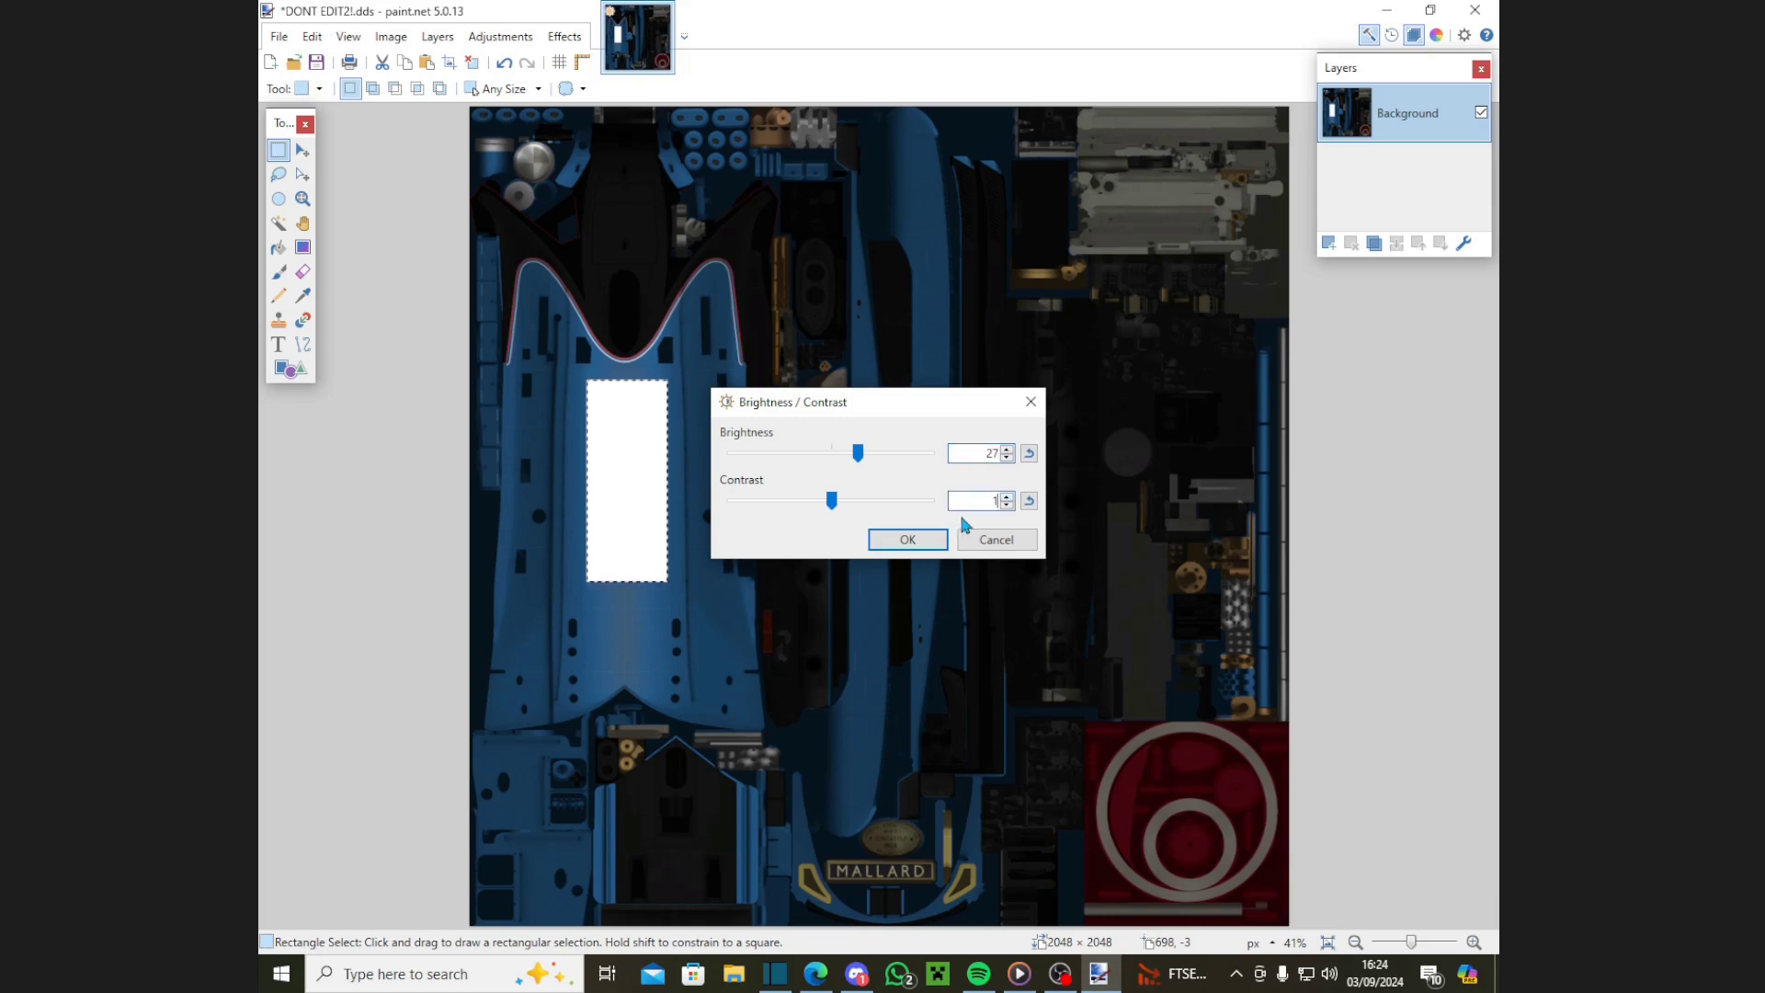
type("1")
left_click(907, 539)
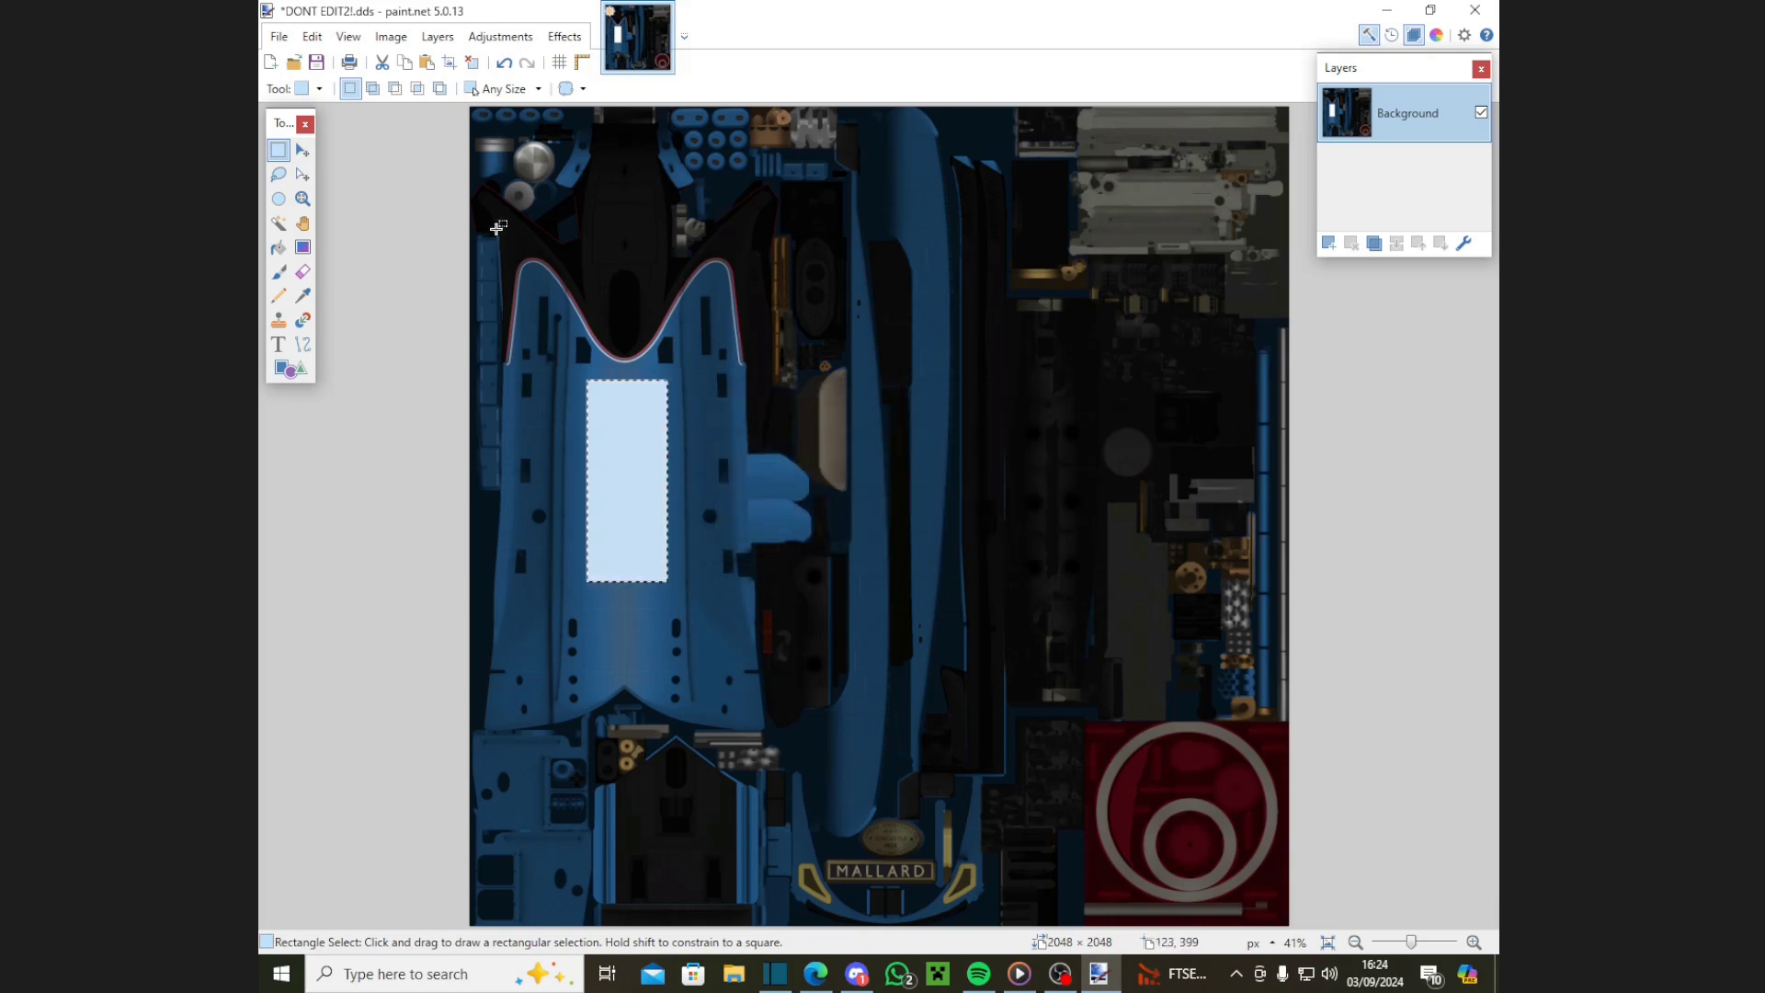
Step: Run Switch Gray to Alpha to make the white rectangle transparent
left_click(564, 38)
mouse_move(624, 236)
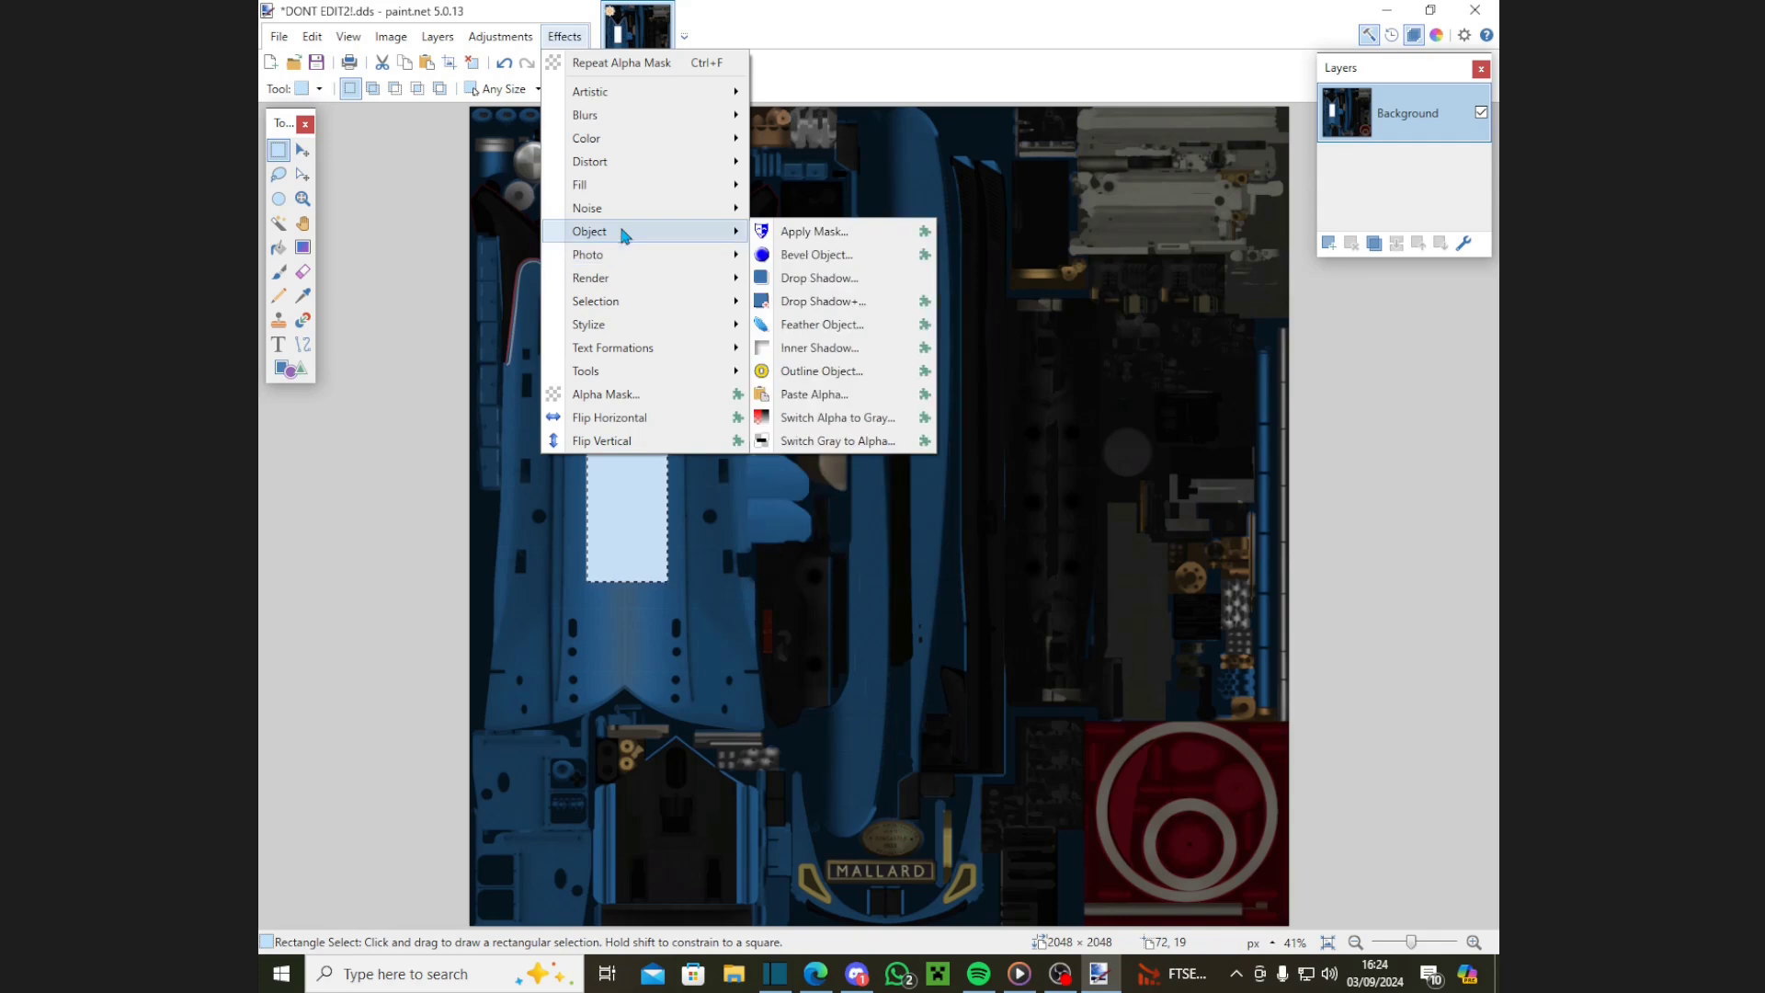
left_click(871, 442)
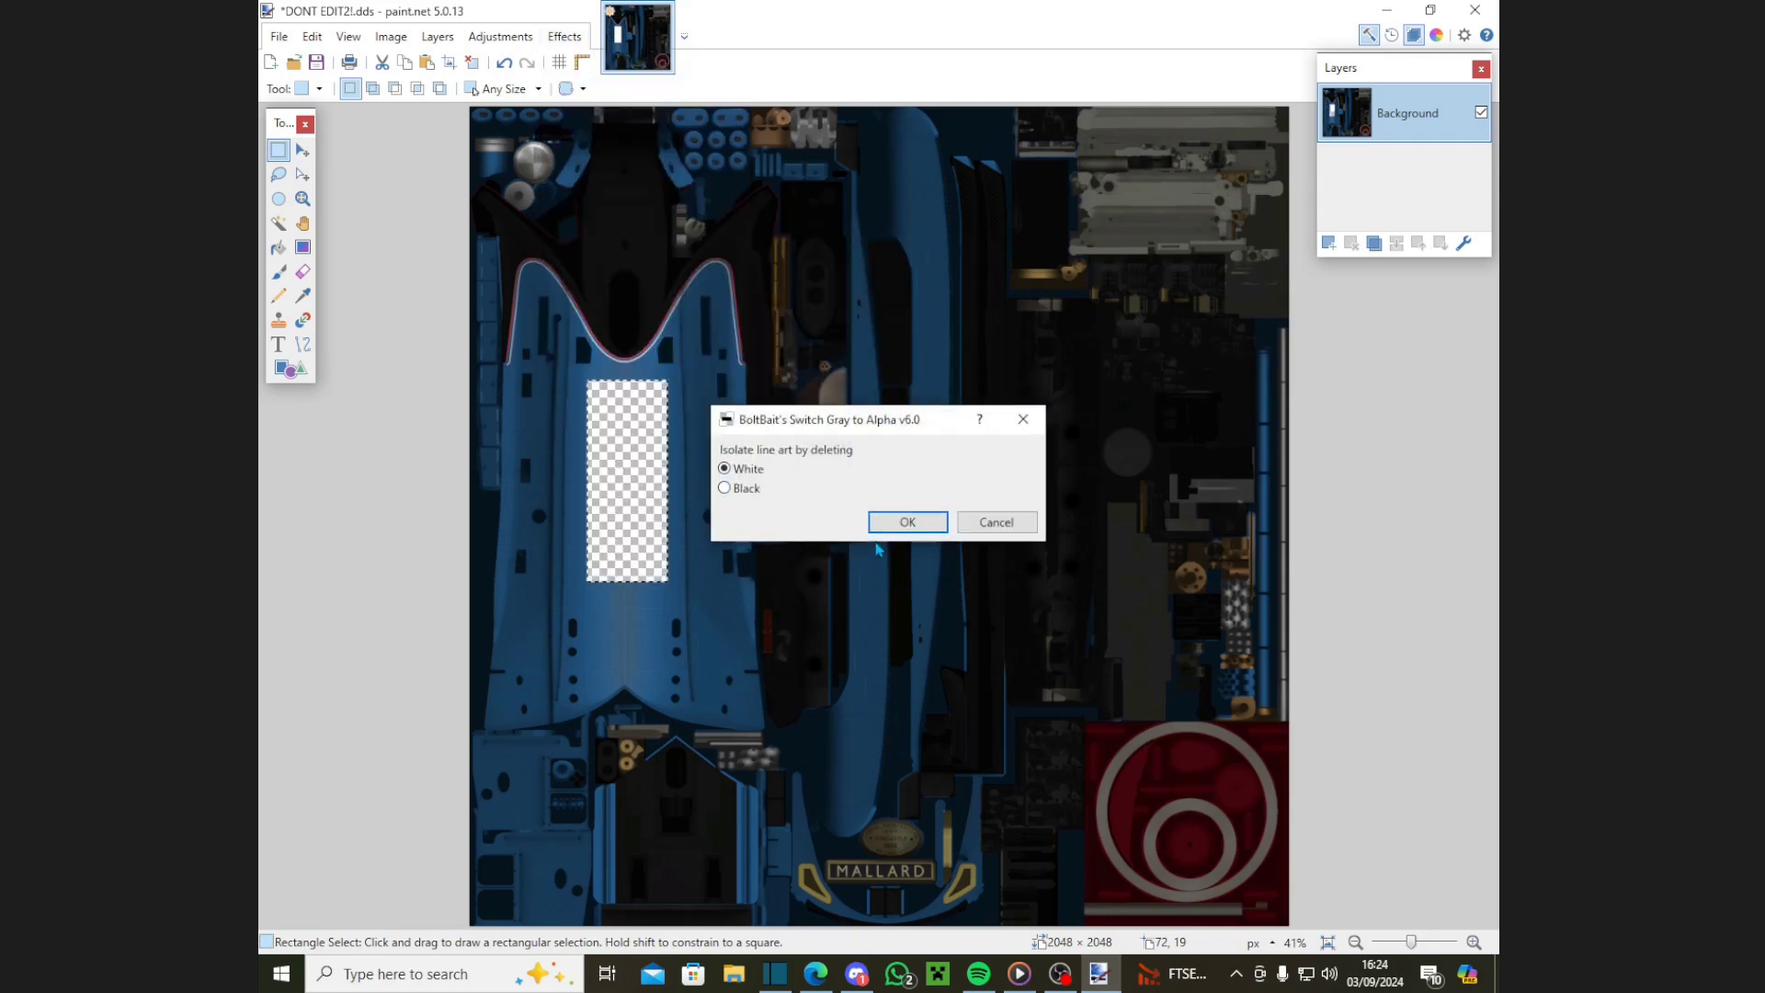
left_click(901, 521)
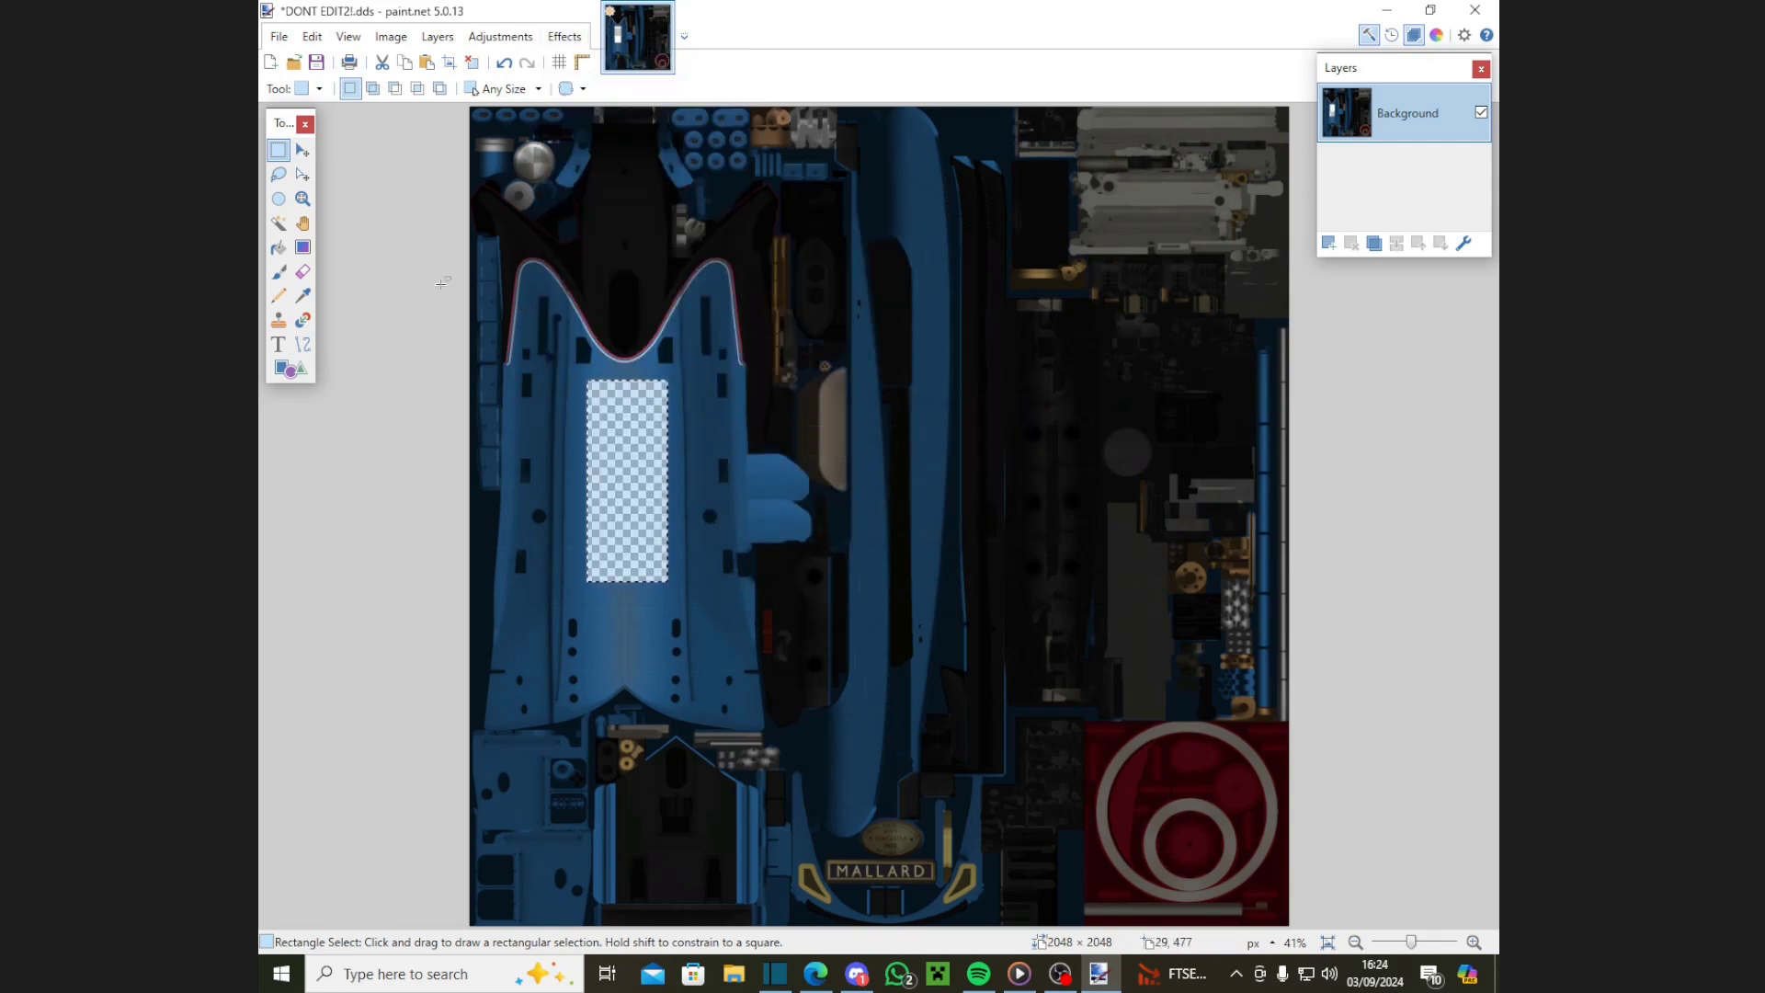
Step: Add a new layer beneath Background and pick bright blue 239CFF as the paint colour
left_click(1328, 243)
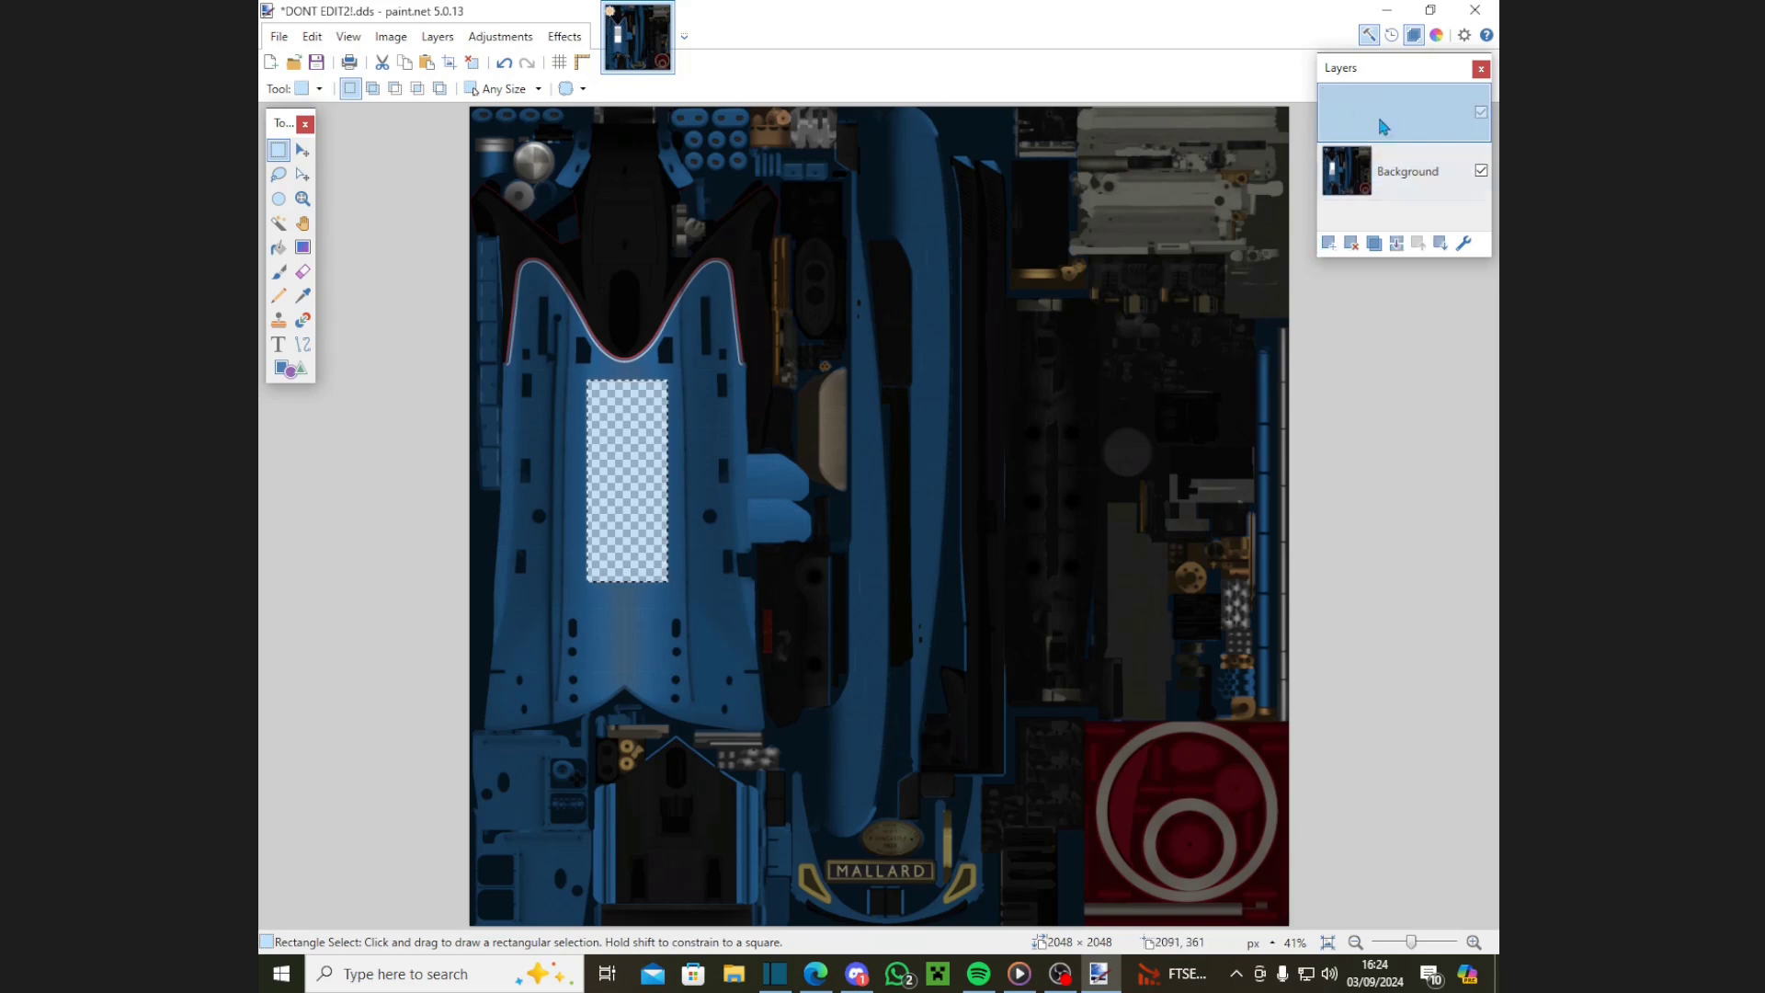
left_click_drag(1384, 126, 1388, 221)
left_click(278, 271)
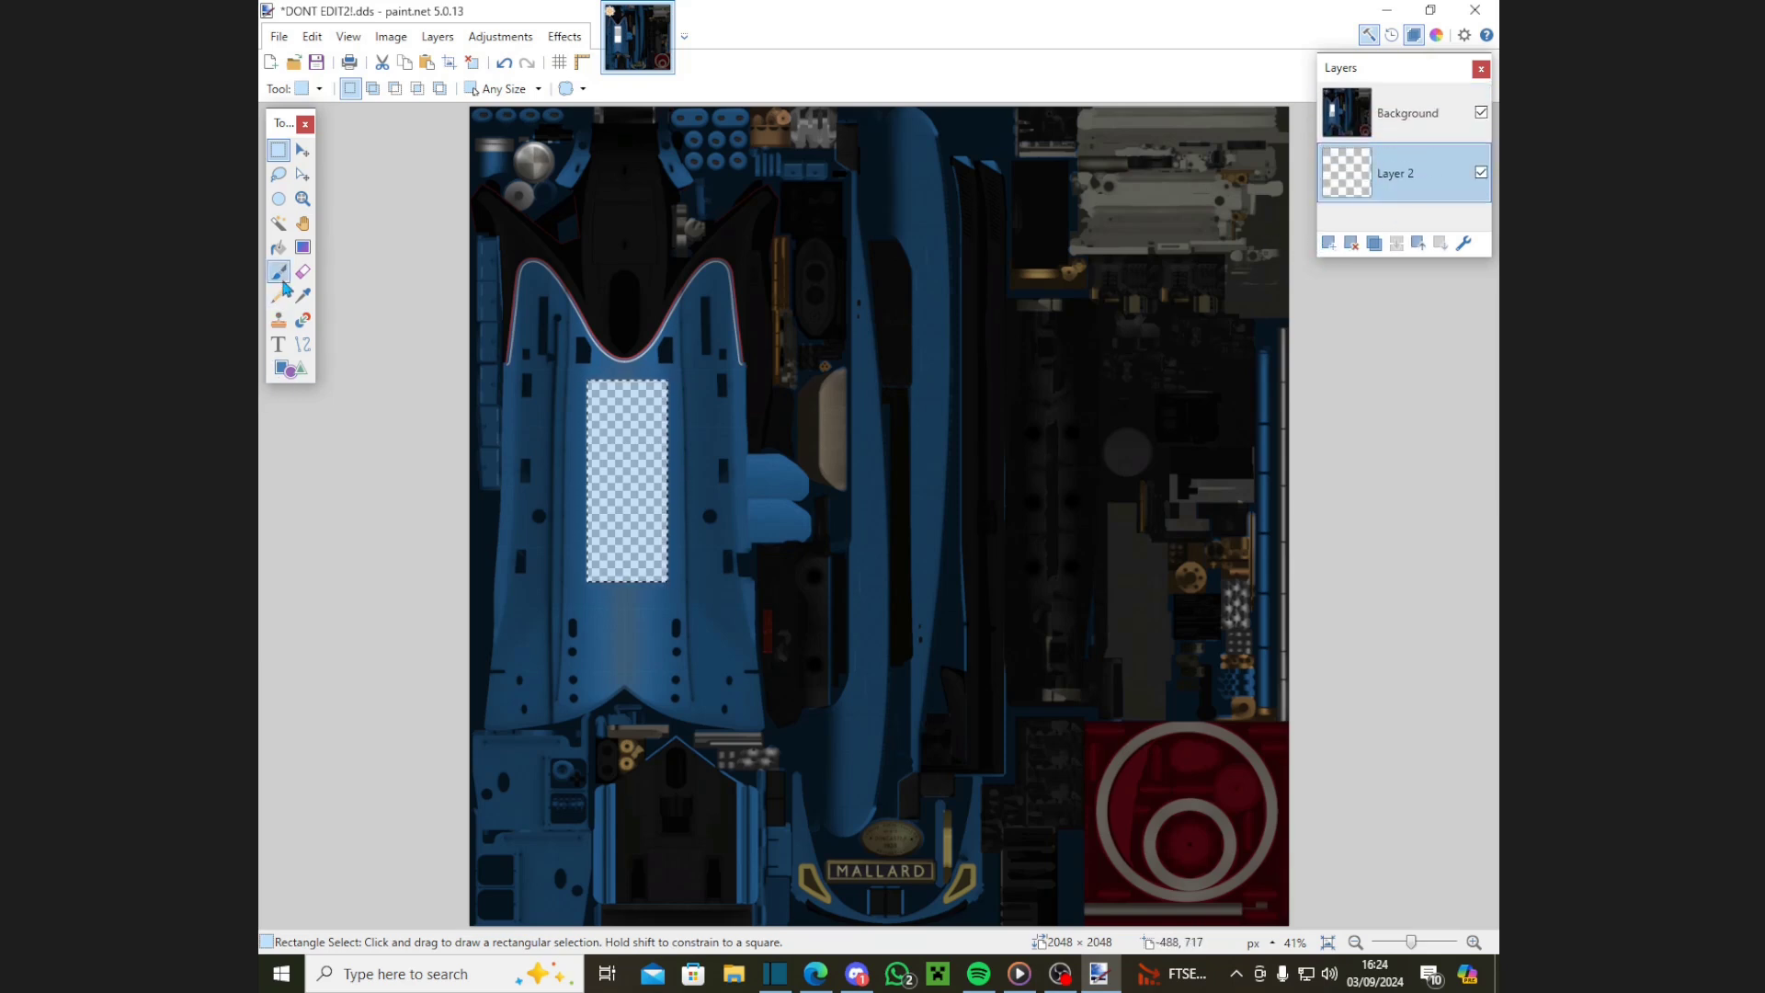
left_click(1436, 34)
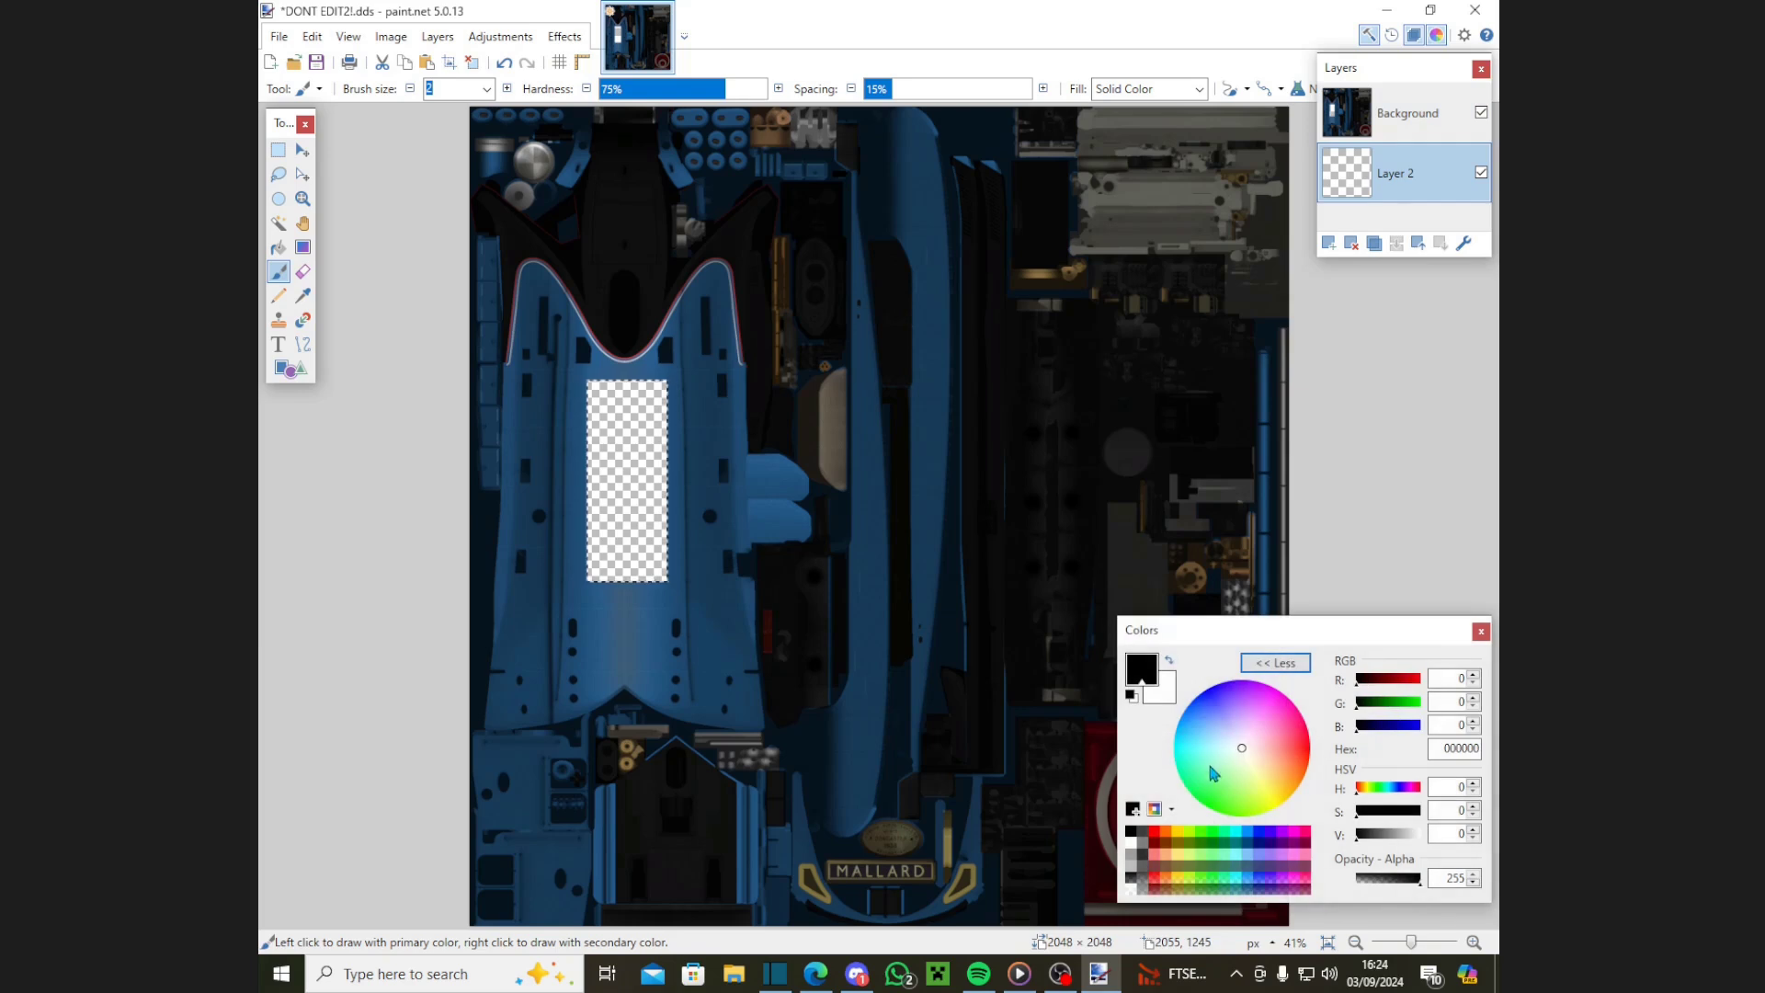
mouse_move(1212, 772)
left_mouse_down()
mouse_move(1188, 724)
mouse_move(1167, 724)
left_mouse_up()
left_click(1478, 631)
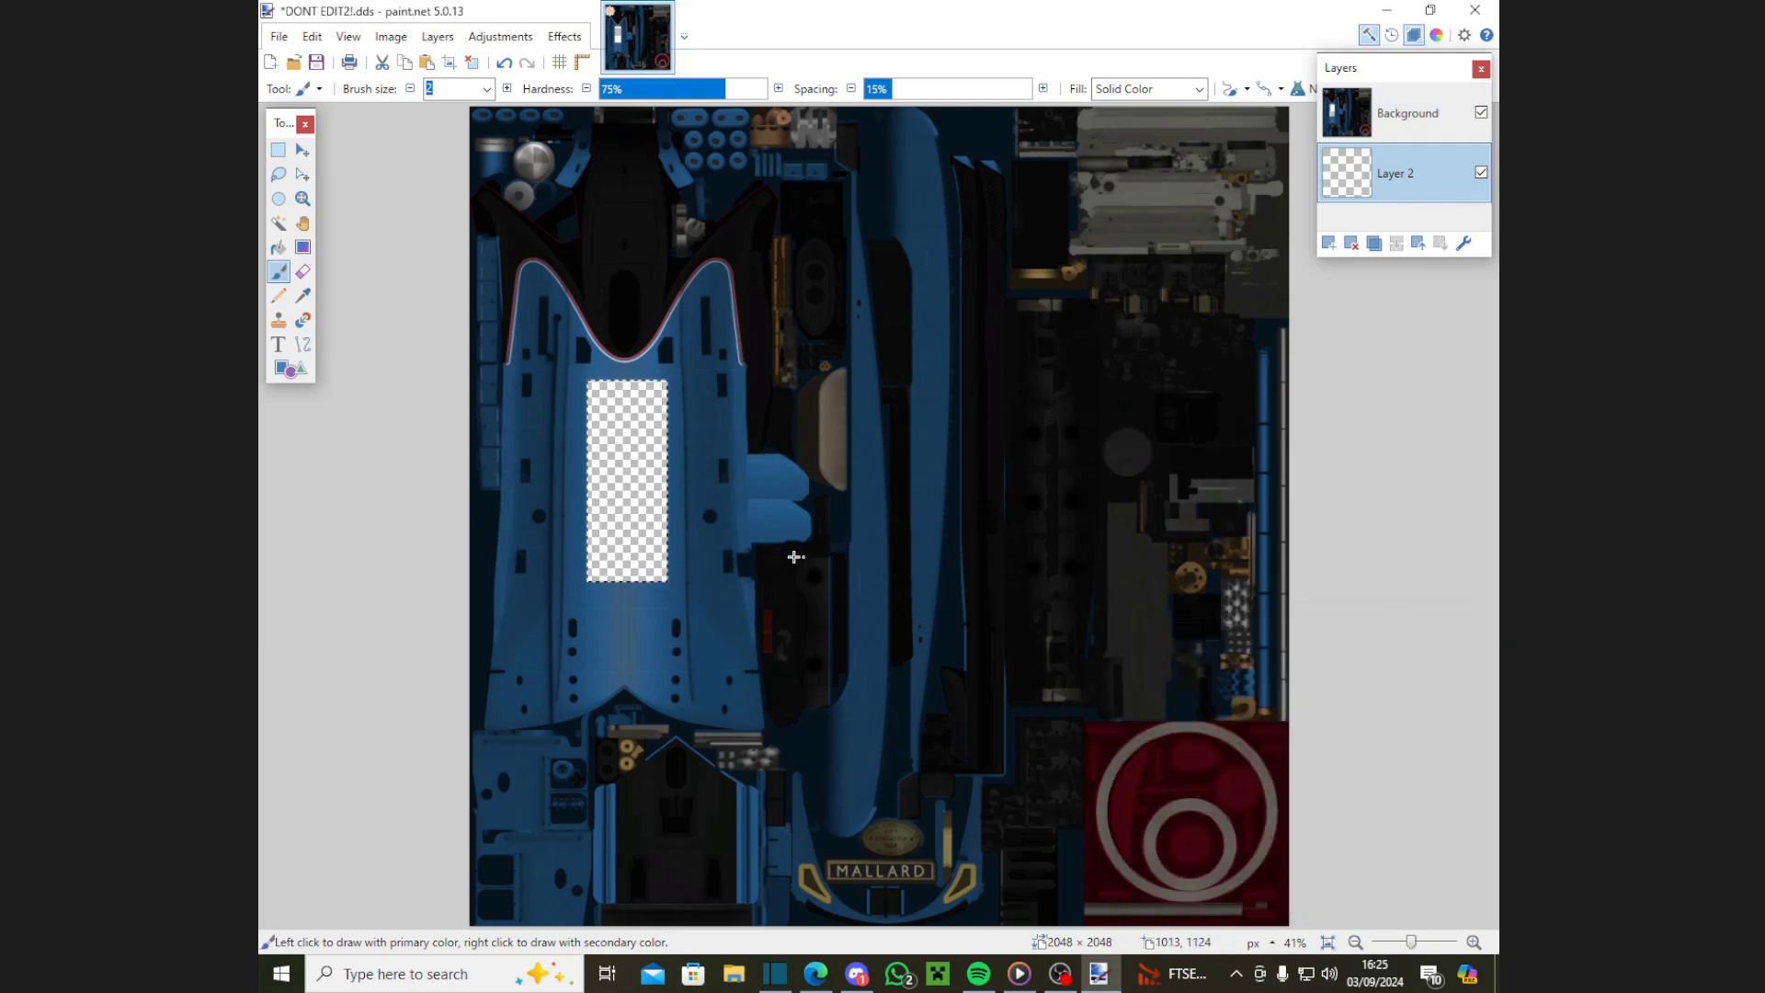
Step: Paint the rectangle blue with a size-100 brush, then clear the selection
left_click(507, 89)
left_click(486, 89)
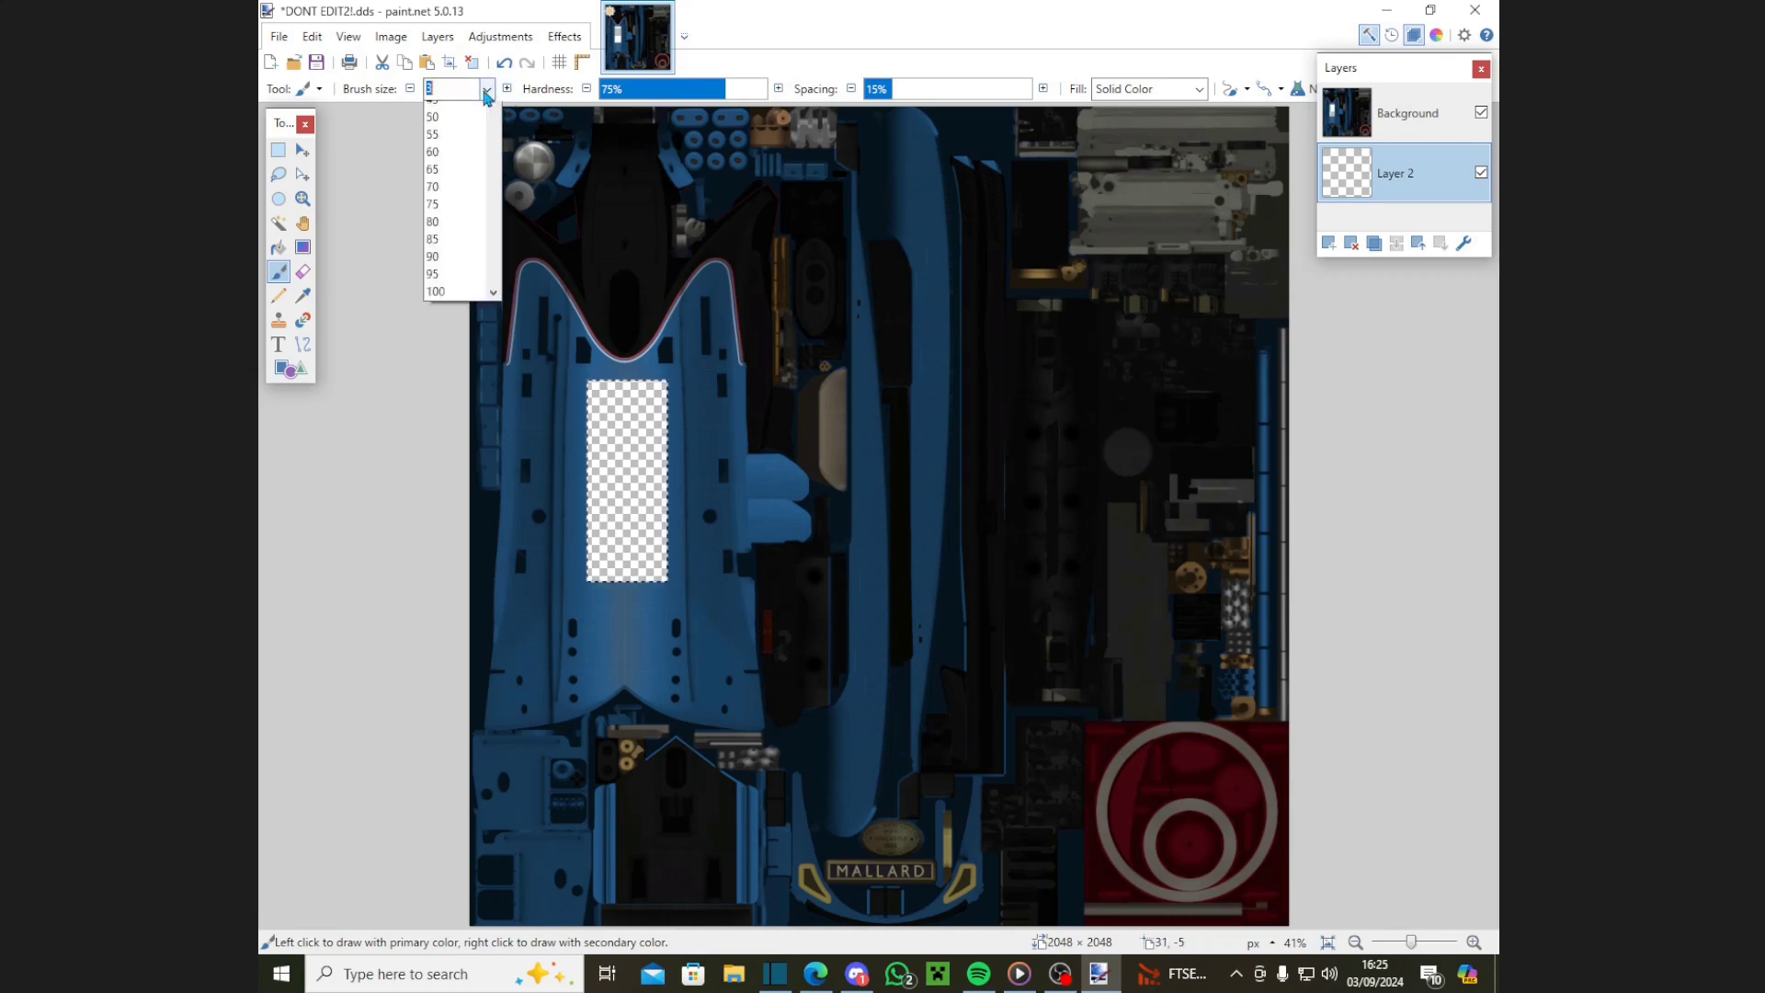
left_click(450, 615)
left_click_drag(620, 556, 674, 572)
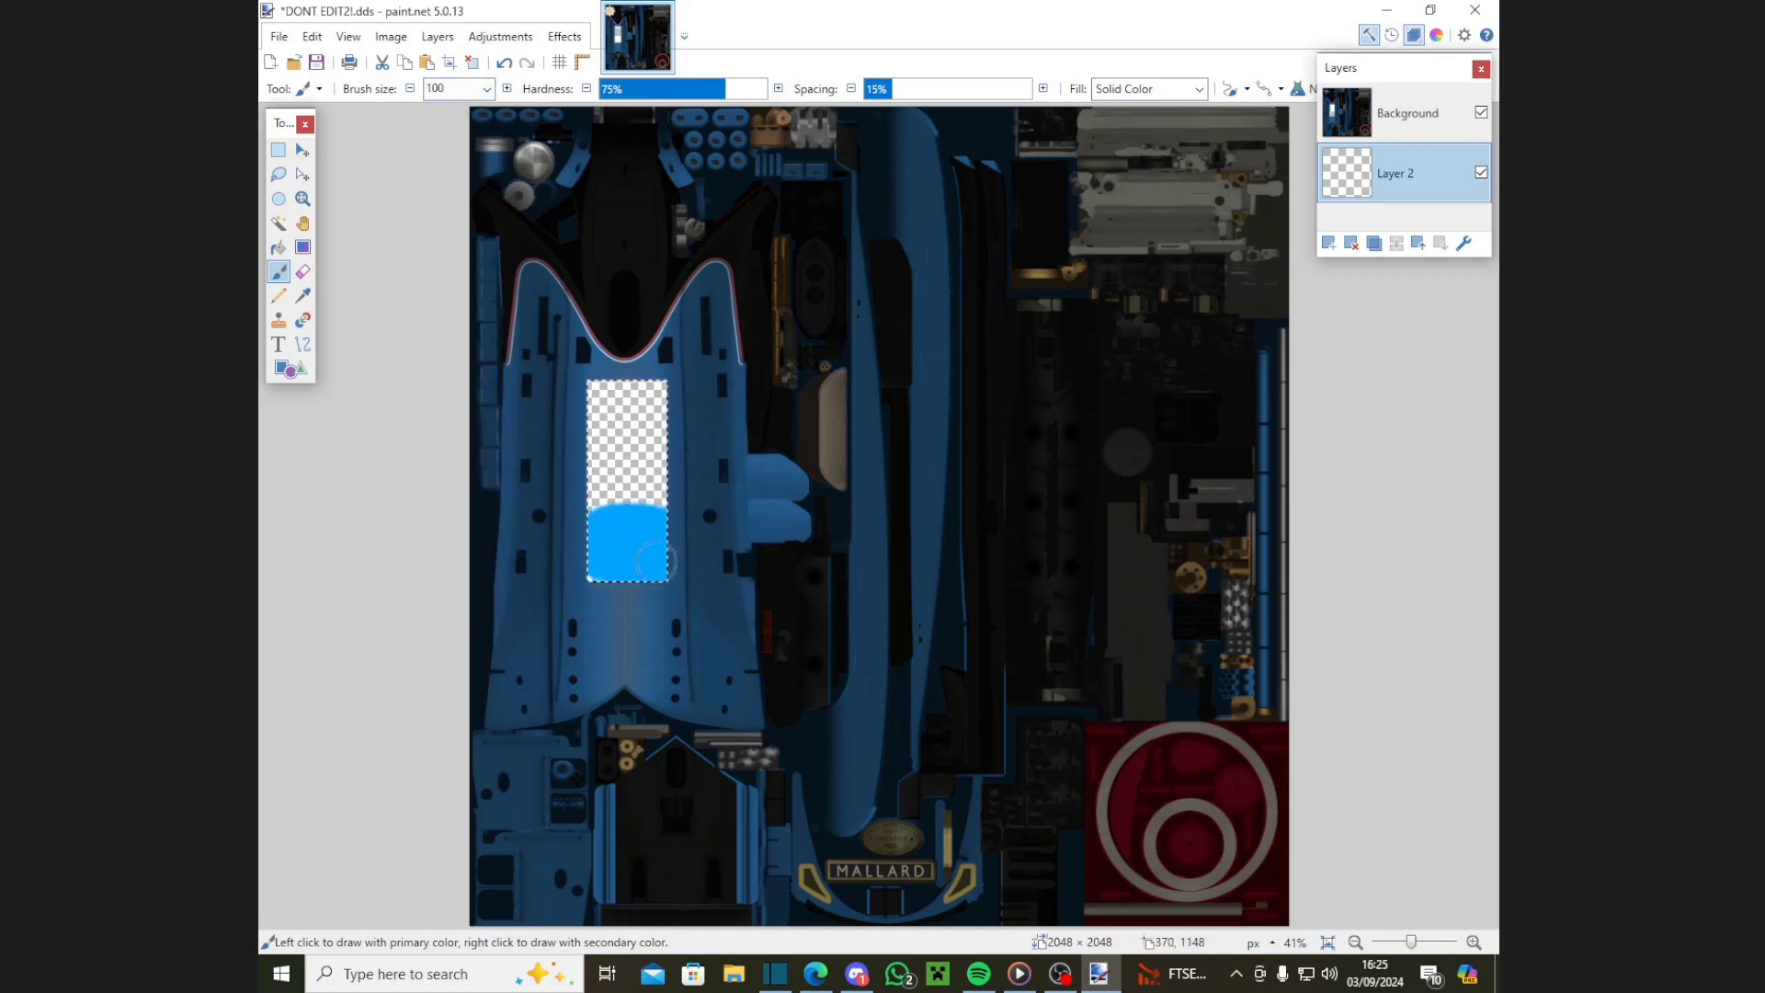
left_click_drag(680, 412, 477, 400)
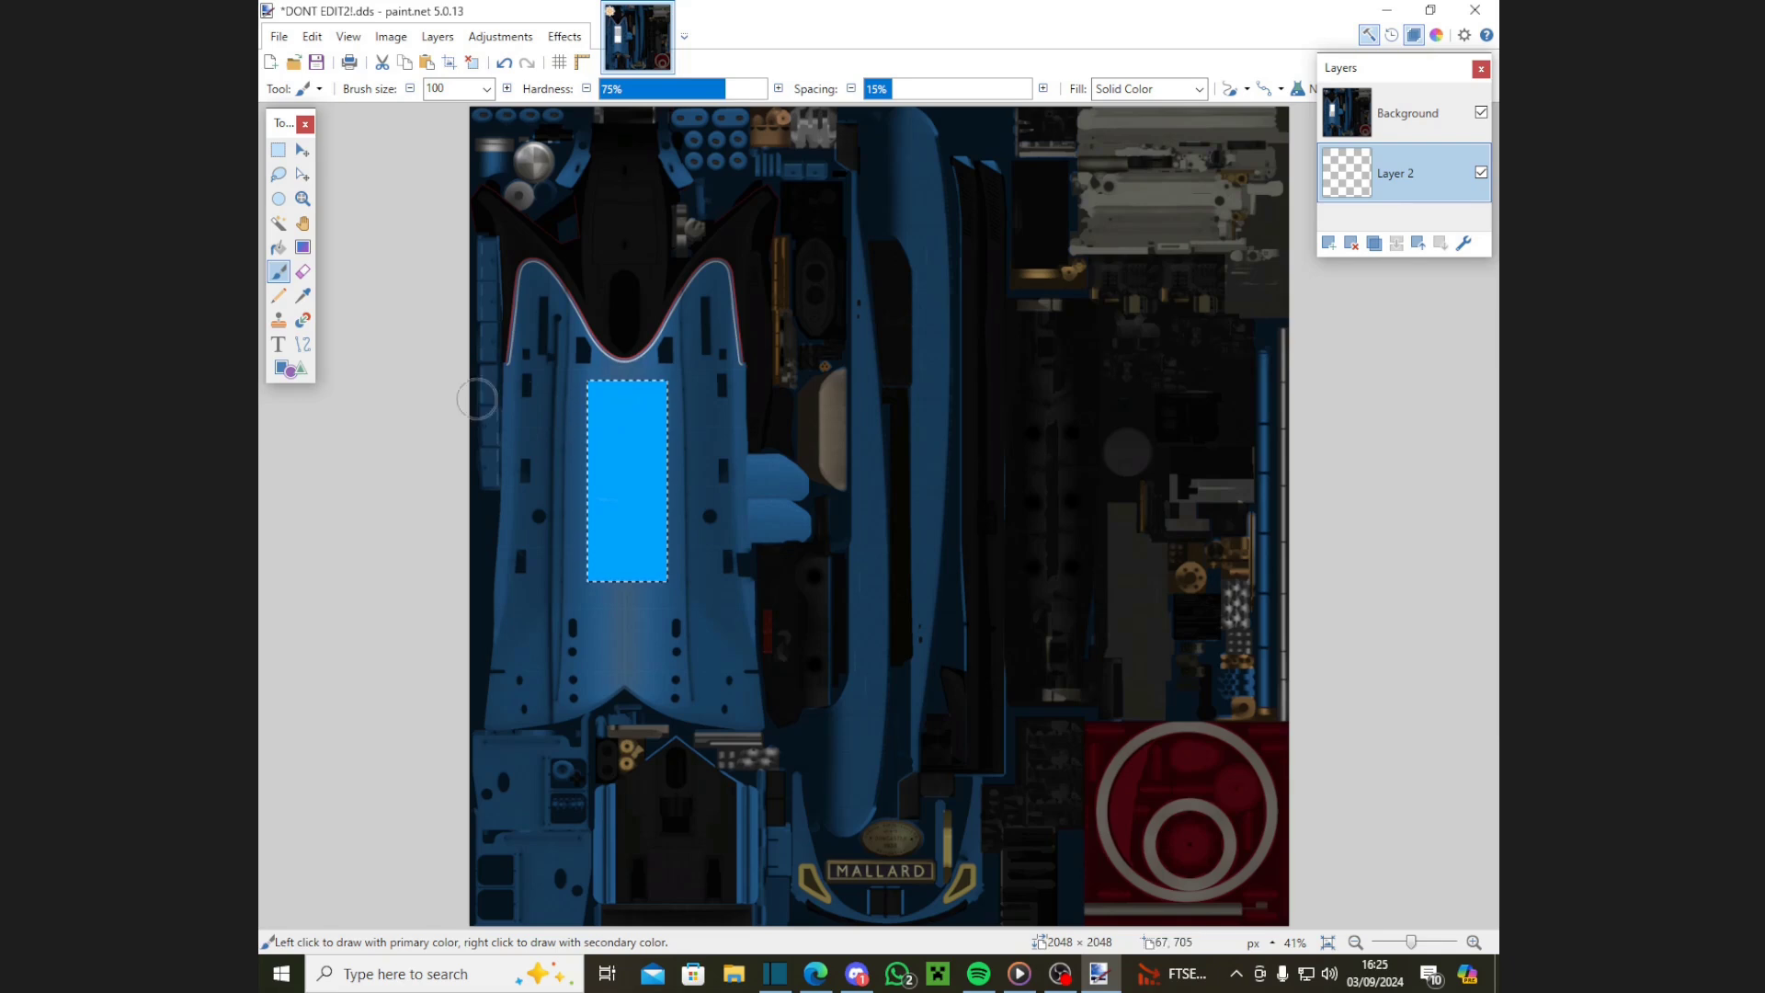
left_click(278, 150)
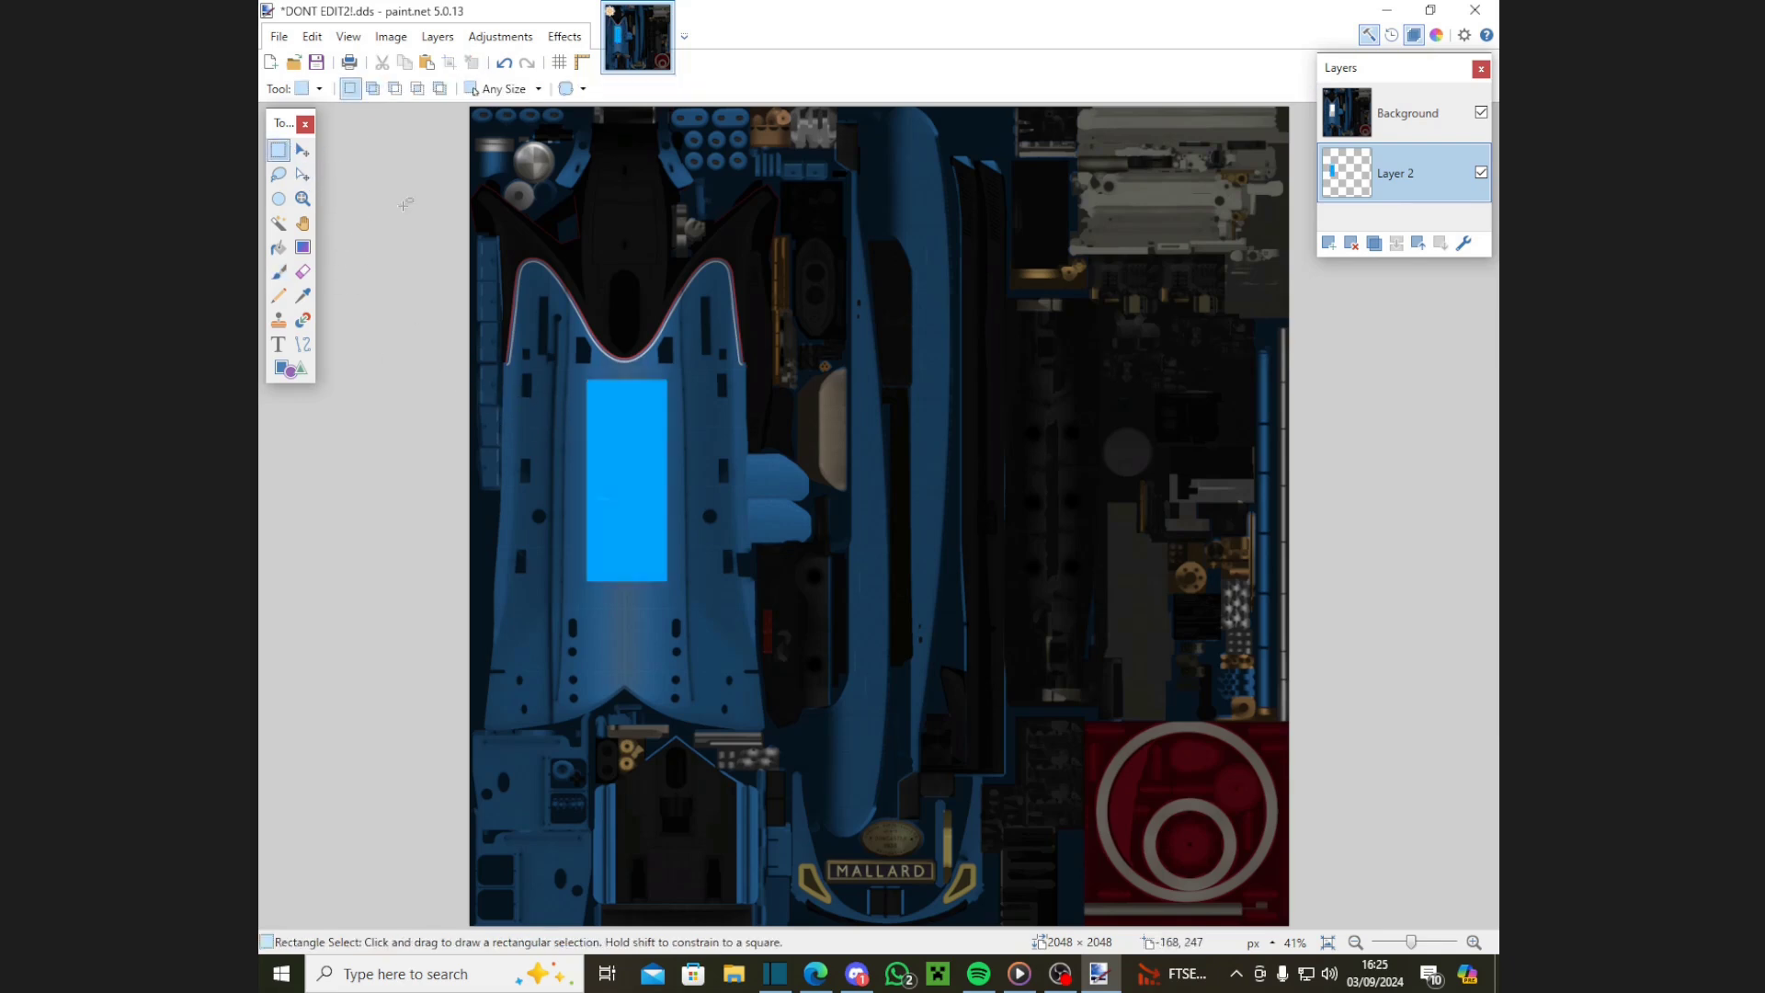
left_click(698, 337)
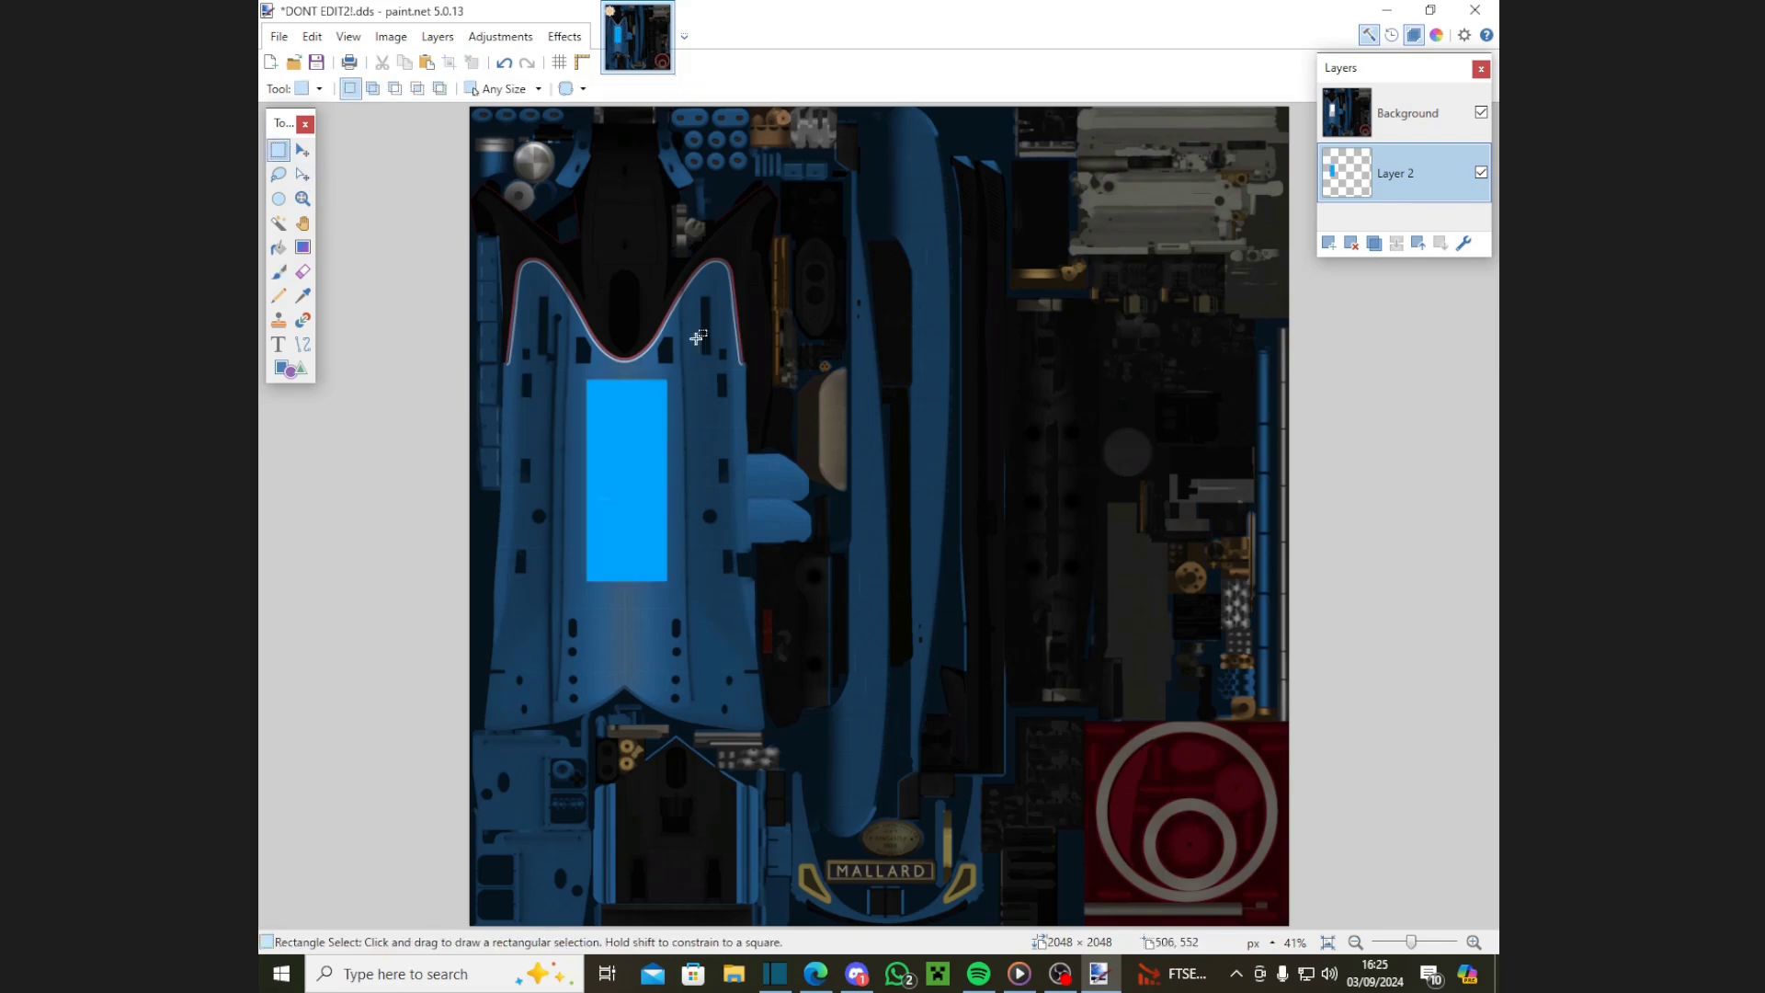
left_click(1434, 133)
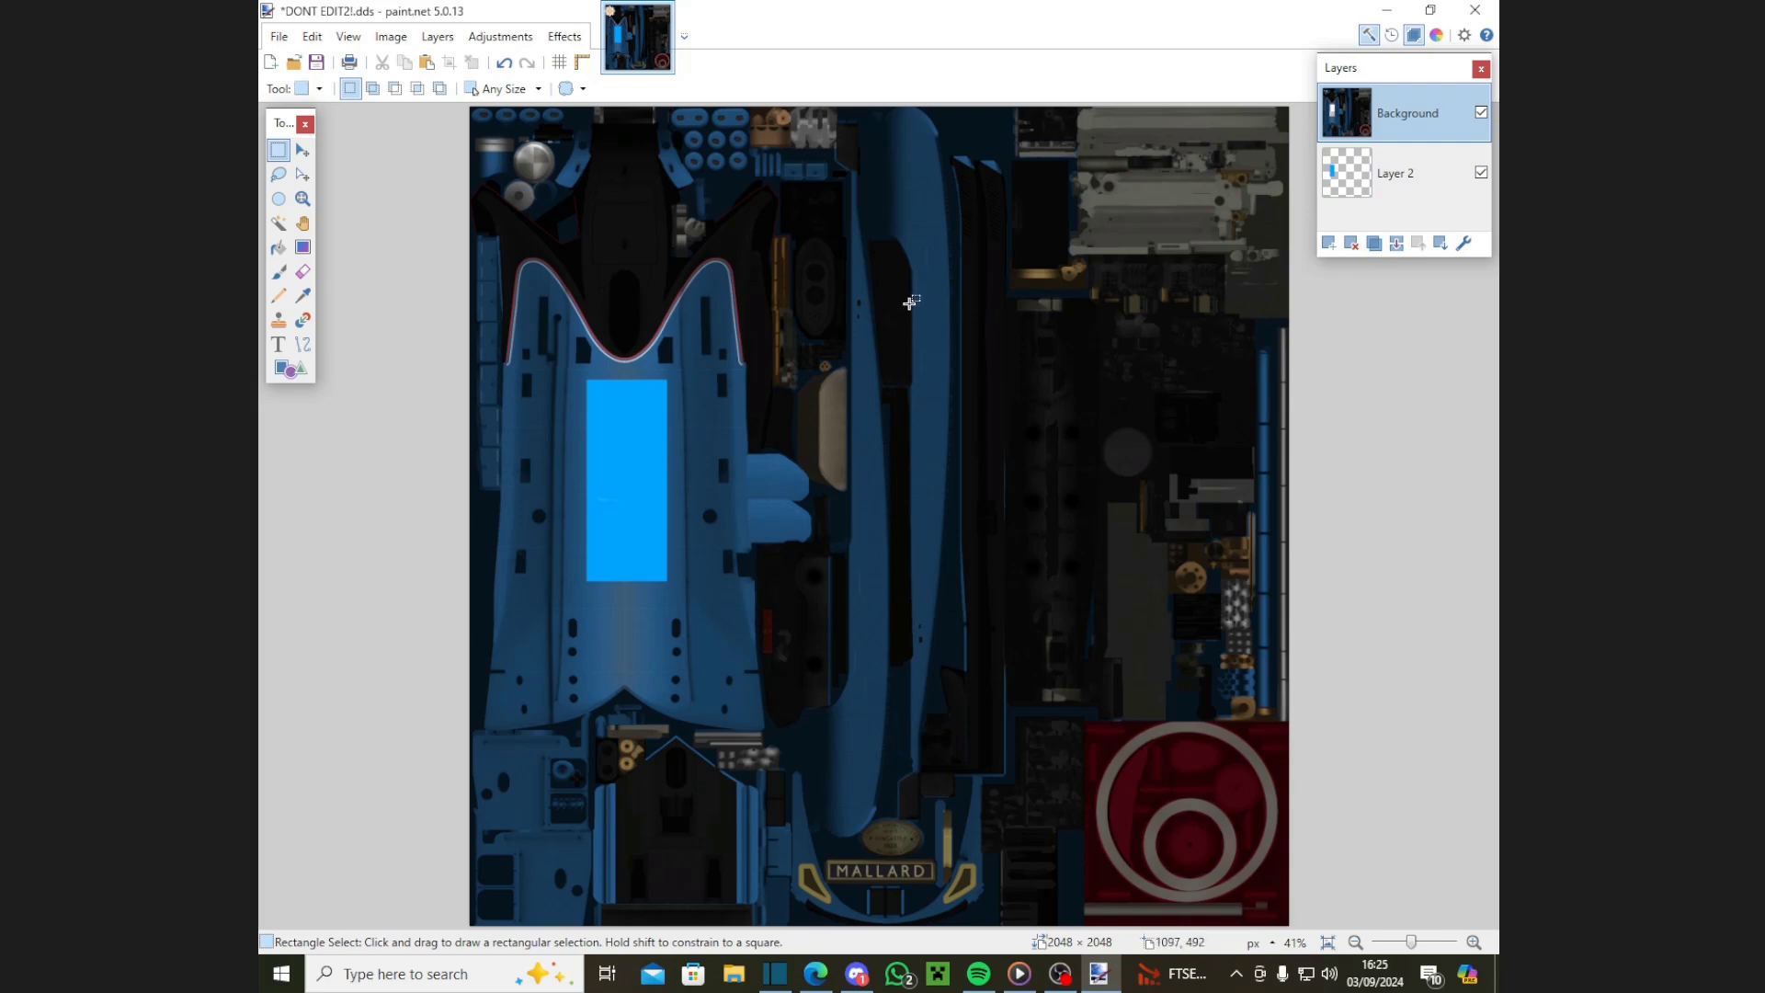
key("ctrl+z")
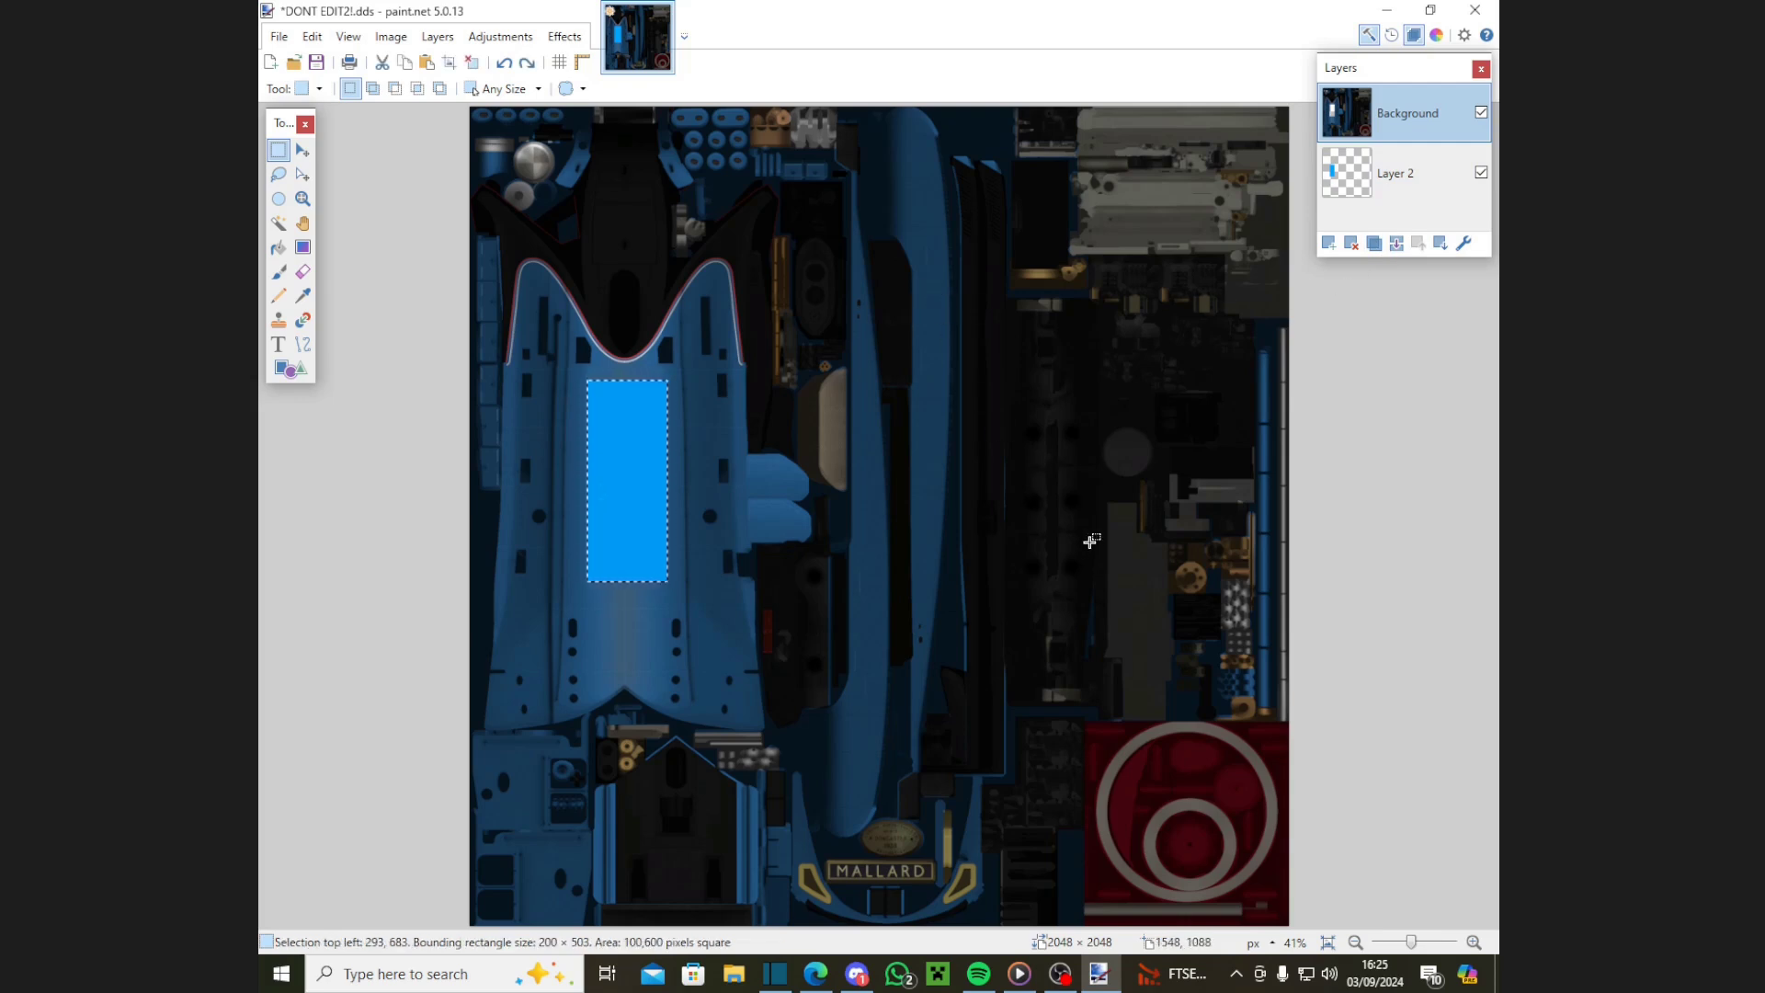
left_click(500, 37)
left_click(550, 135)
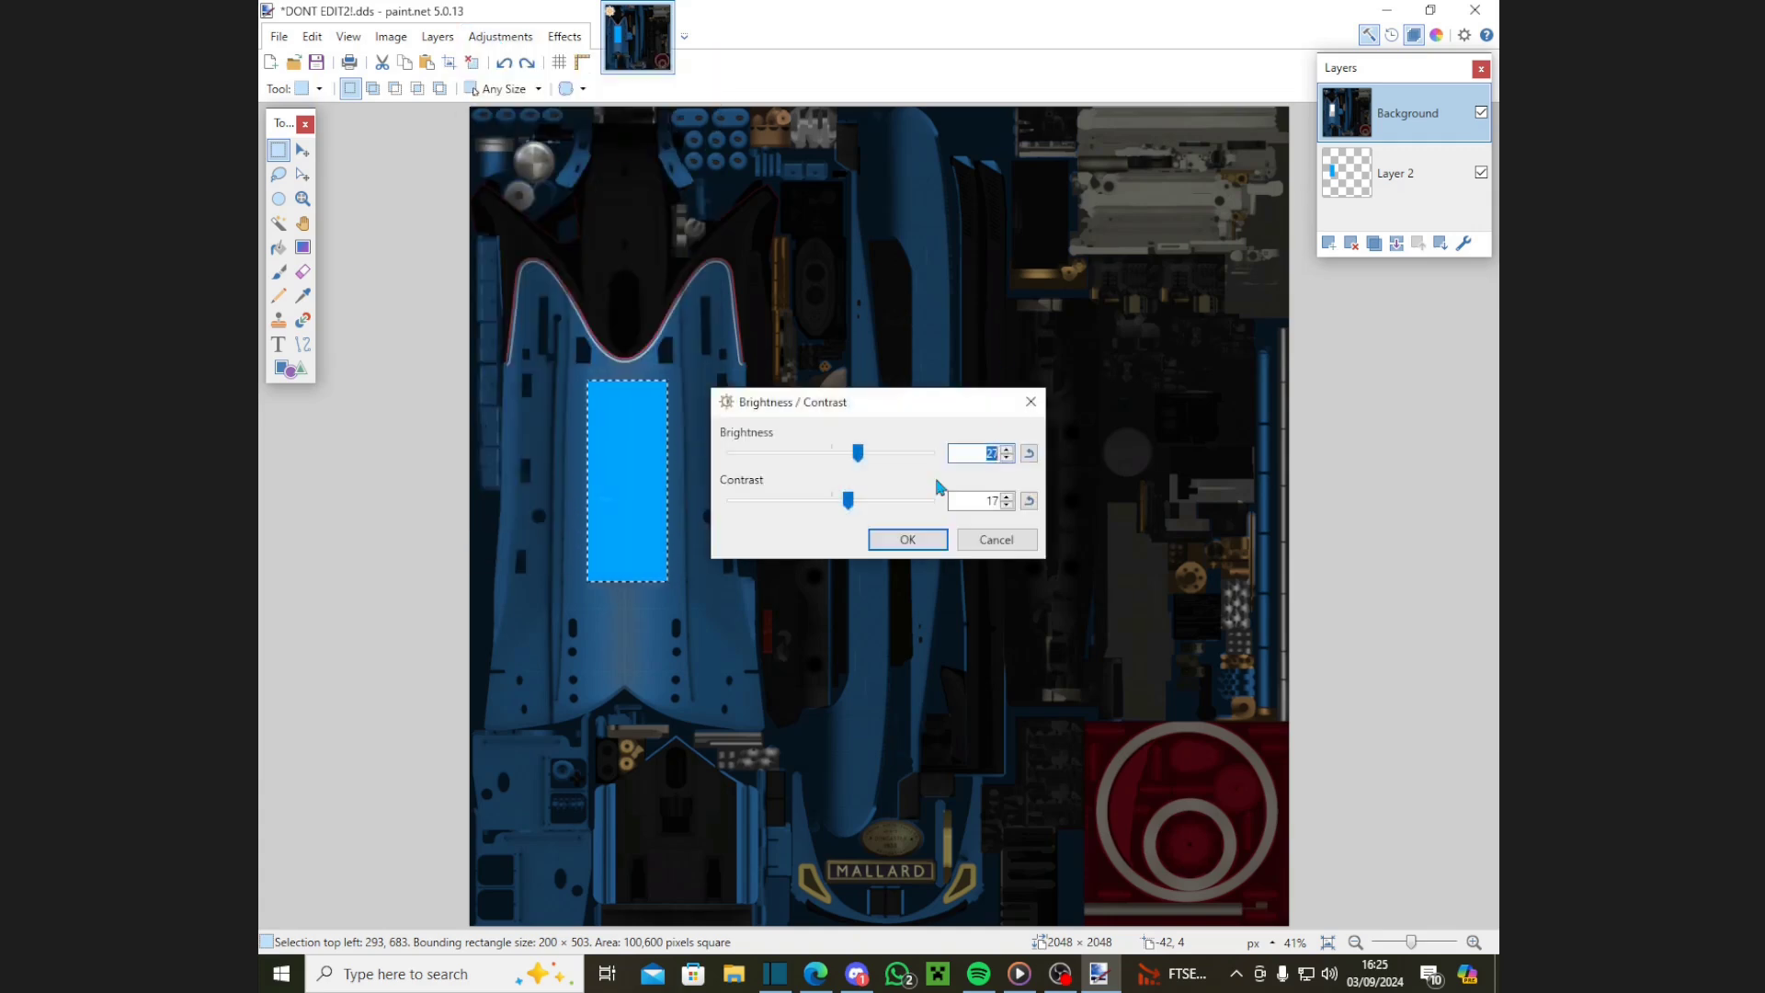
type("0")
double_click(956, 499)
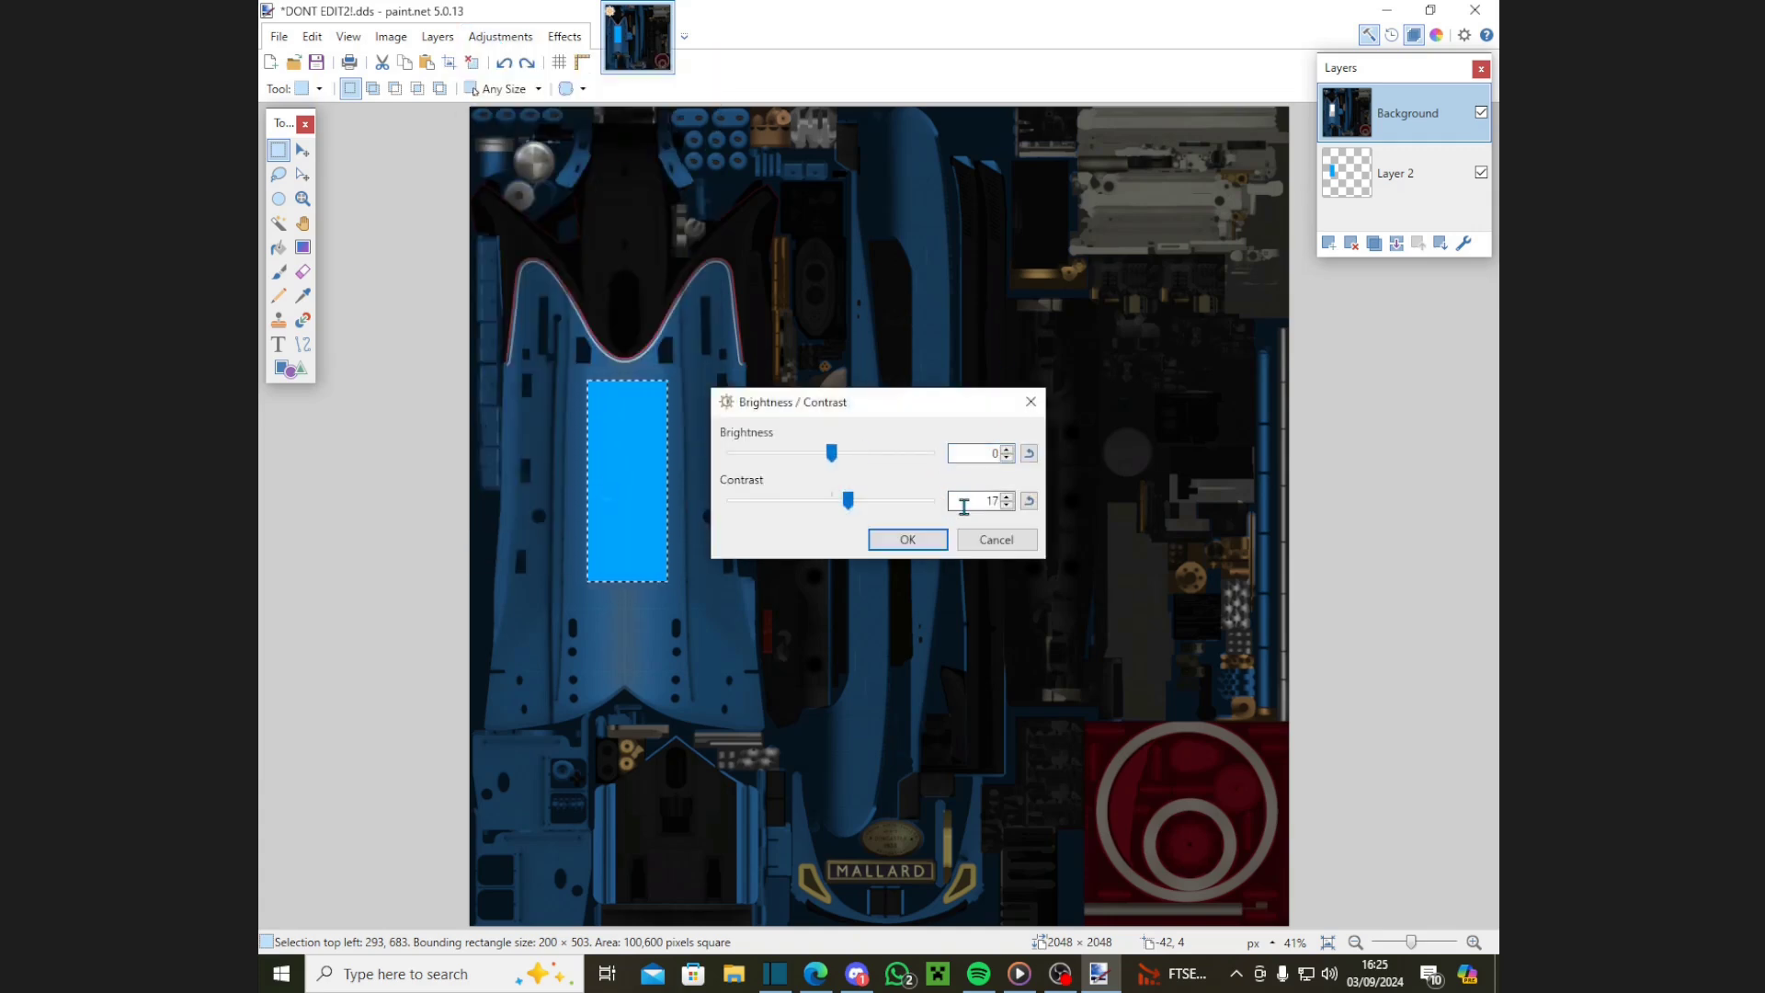
type("0")
left_click(924, 546)
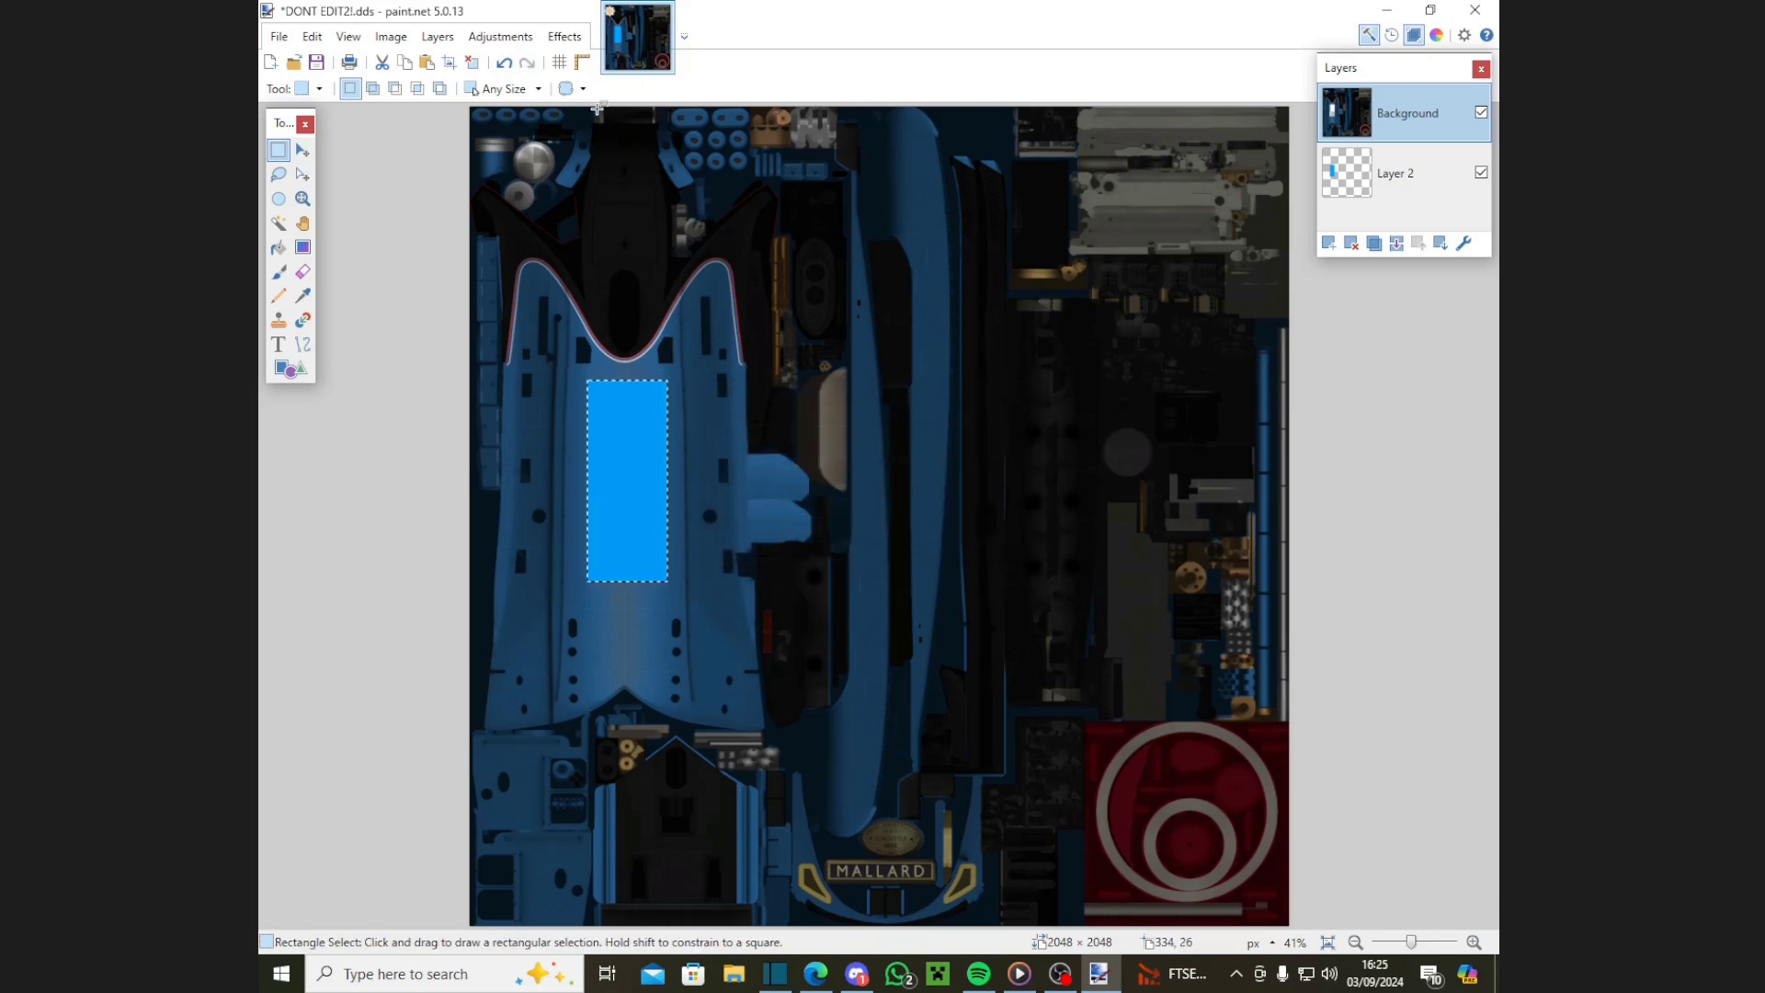
left_click(519, 38)
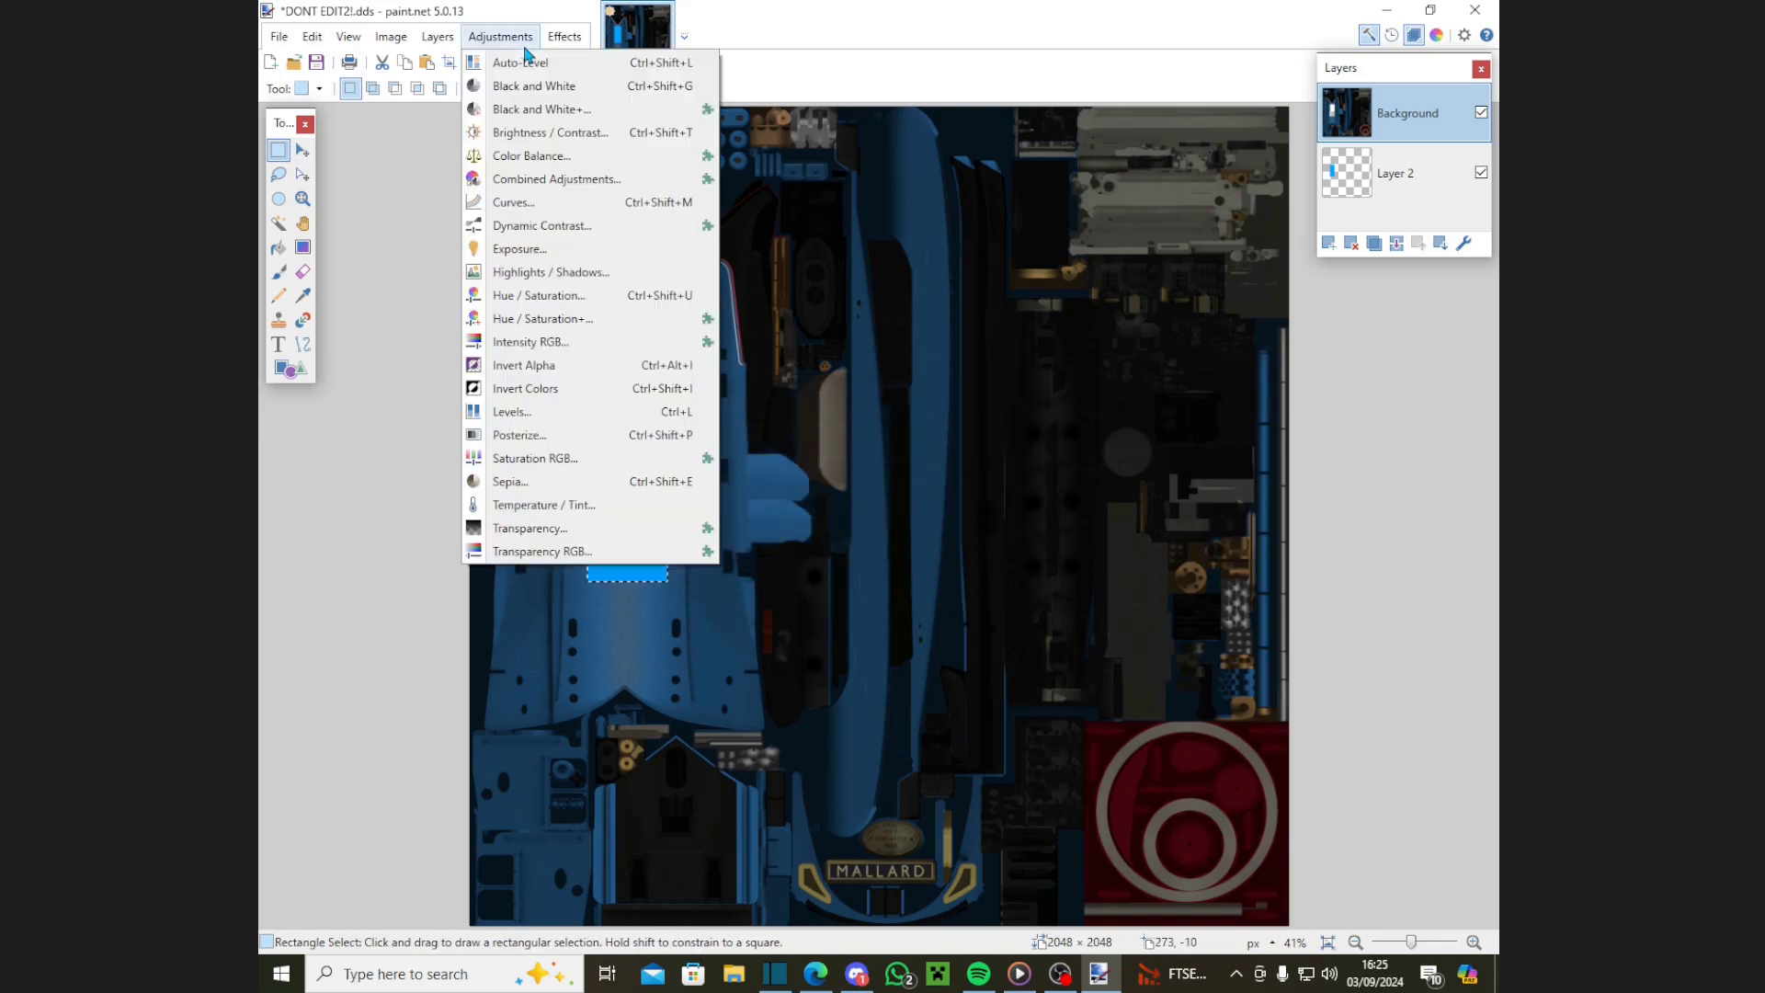
left_click(554, 180)
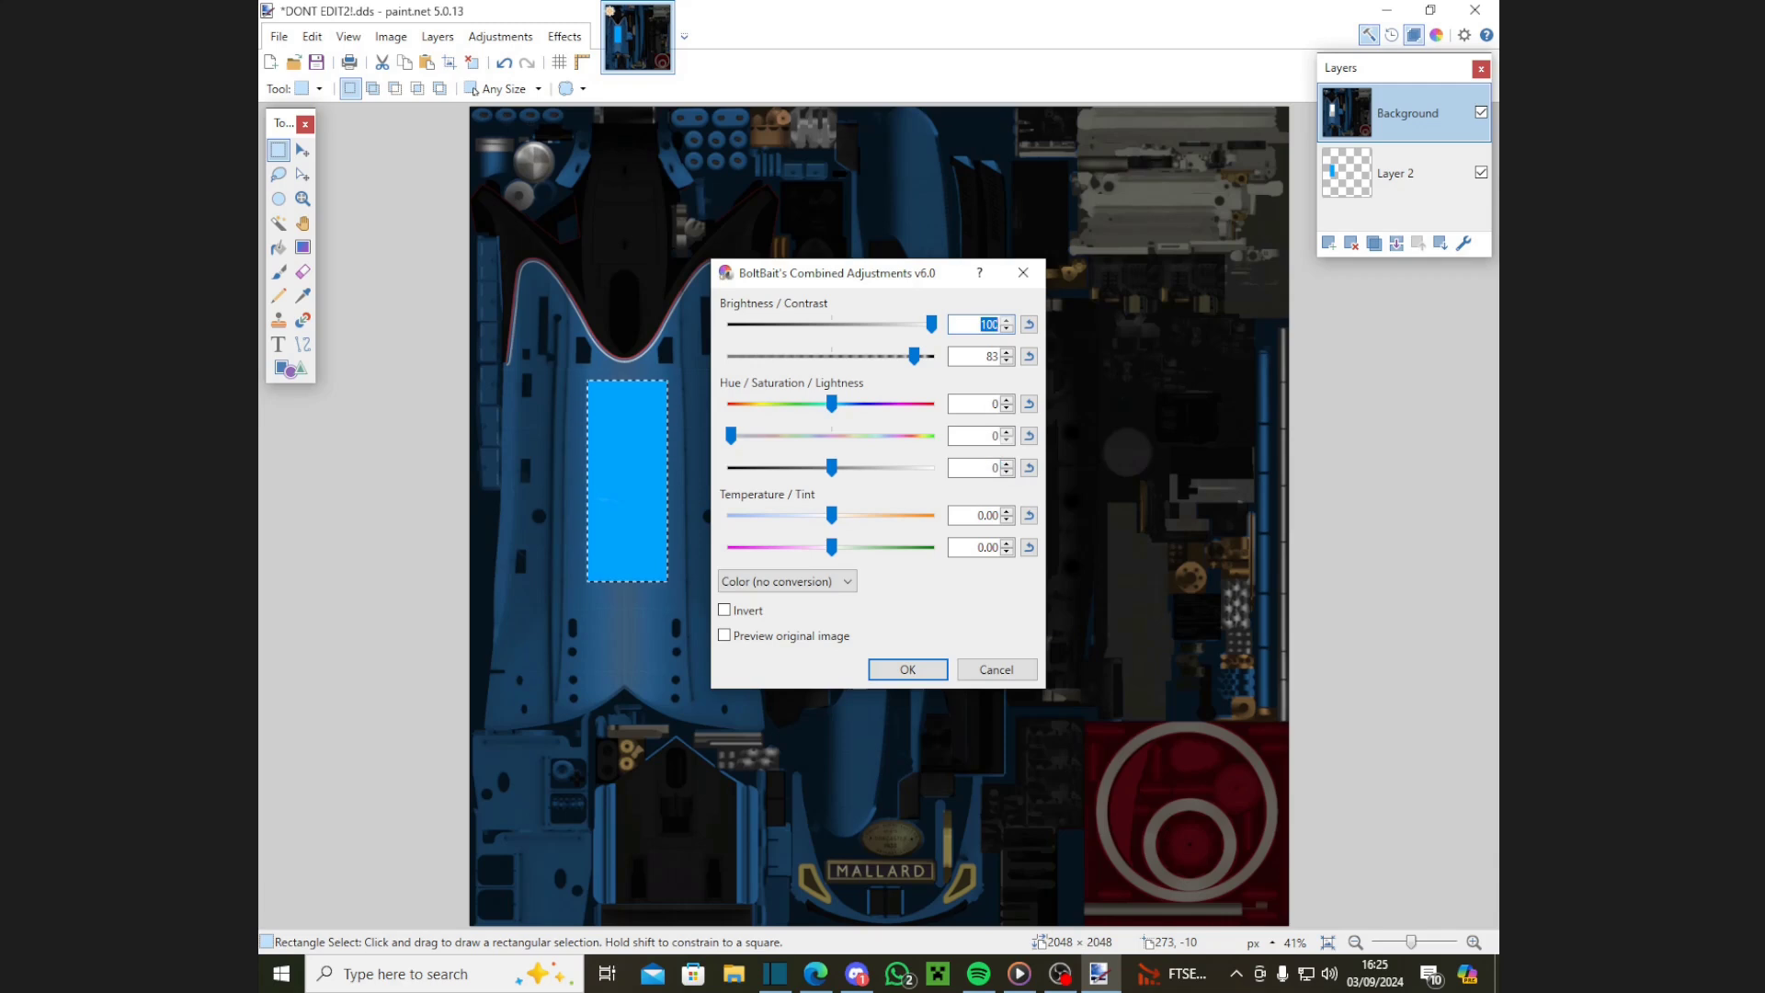
type("0")
key("Tab")
type("0")
left_click(908, 668)
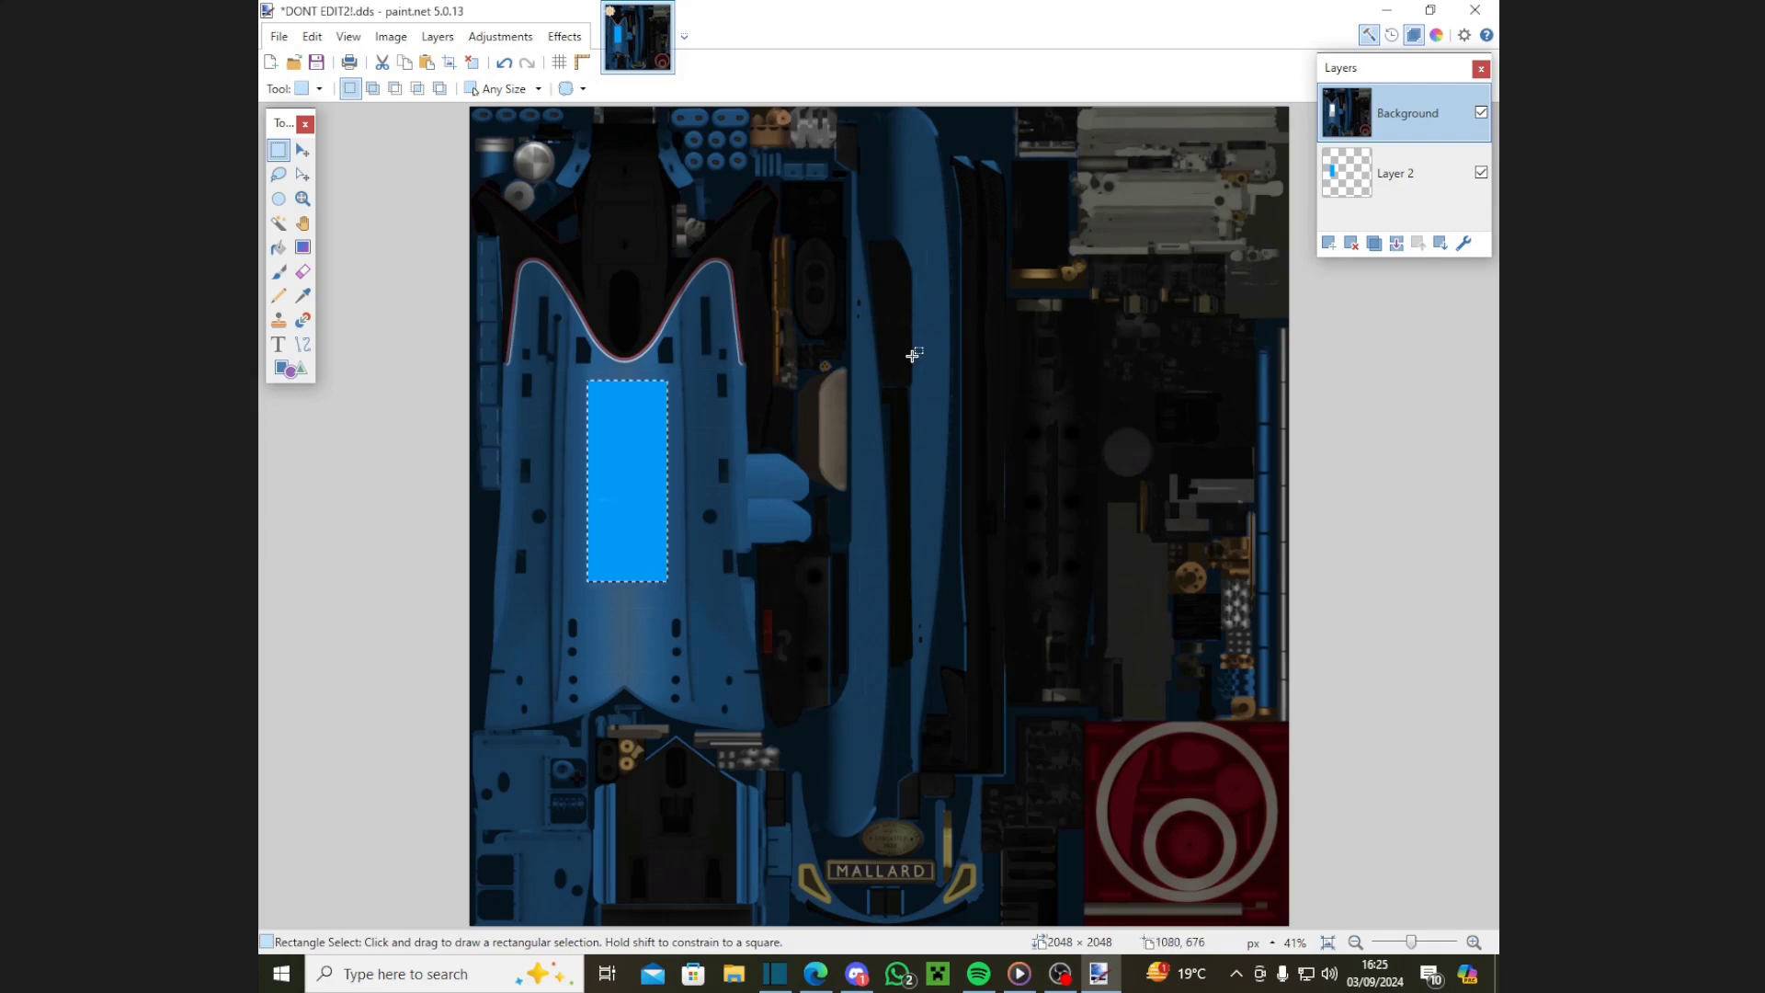
Step: Merge Layer 2 down, deselect, and use undo/redo to settle on one flattened Background layer
left_click(1396, 245)
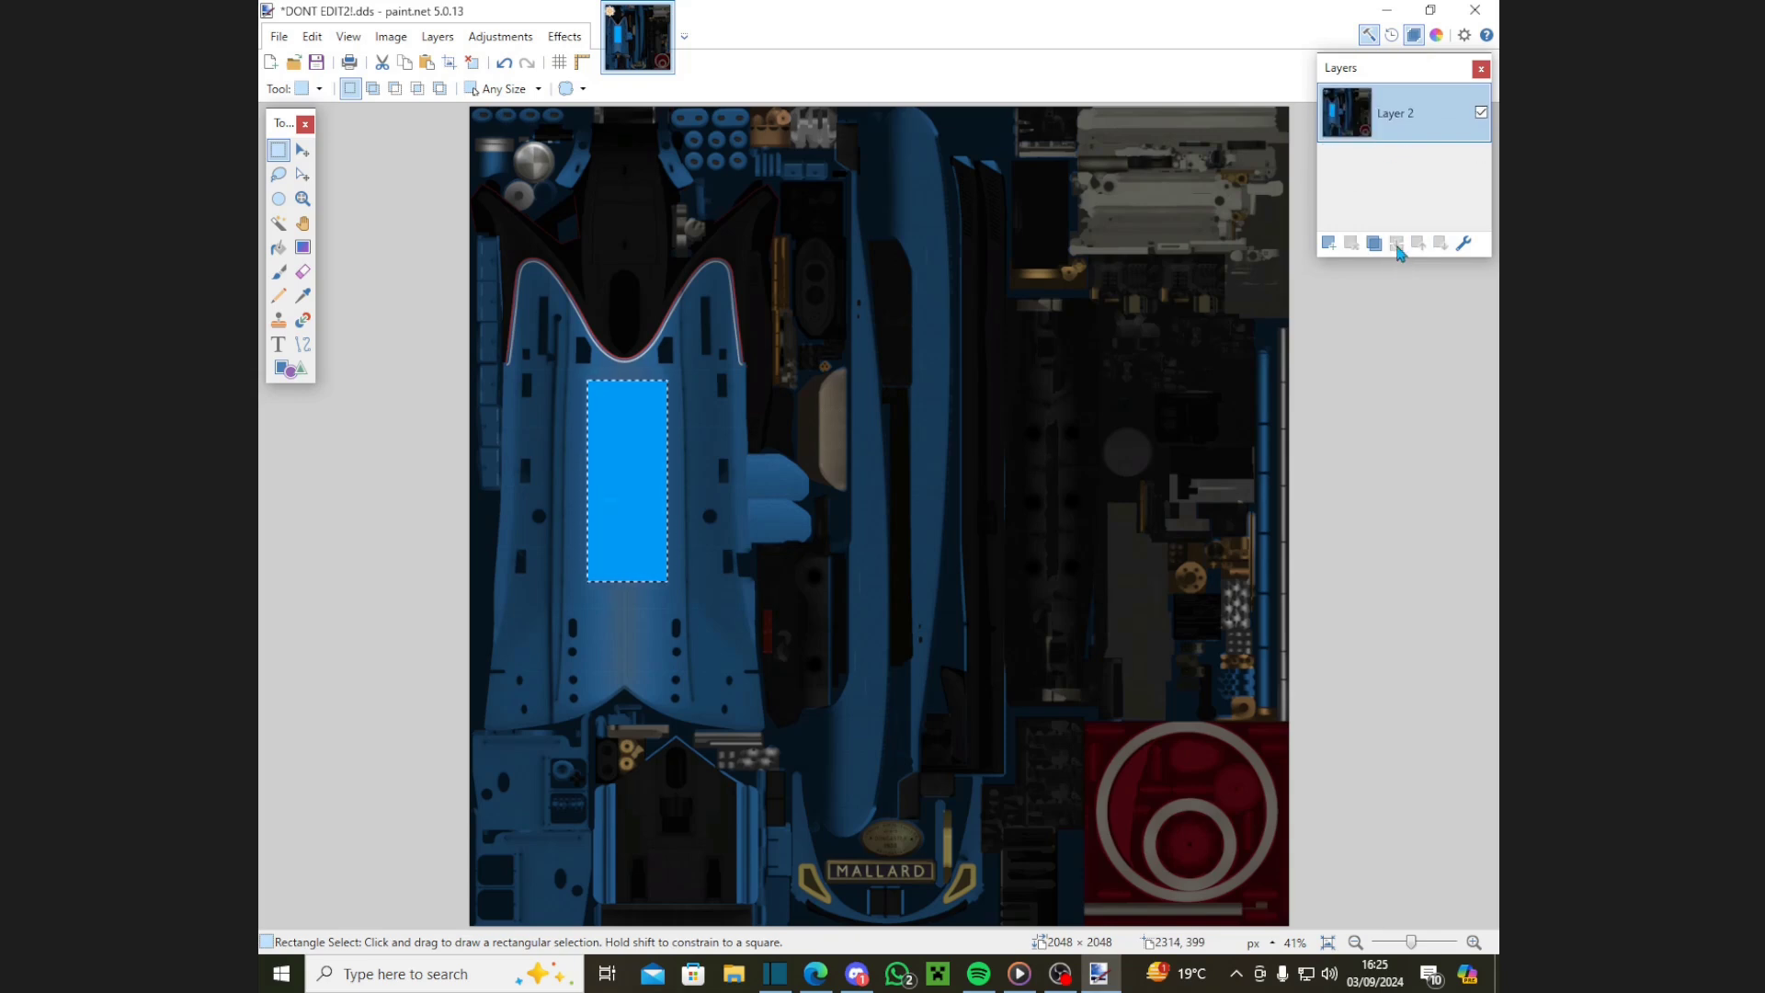
left_click(1463, 242)
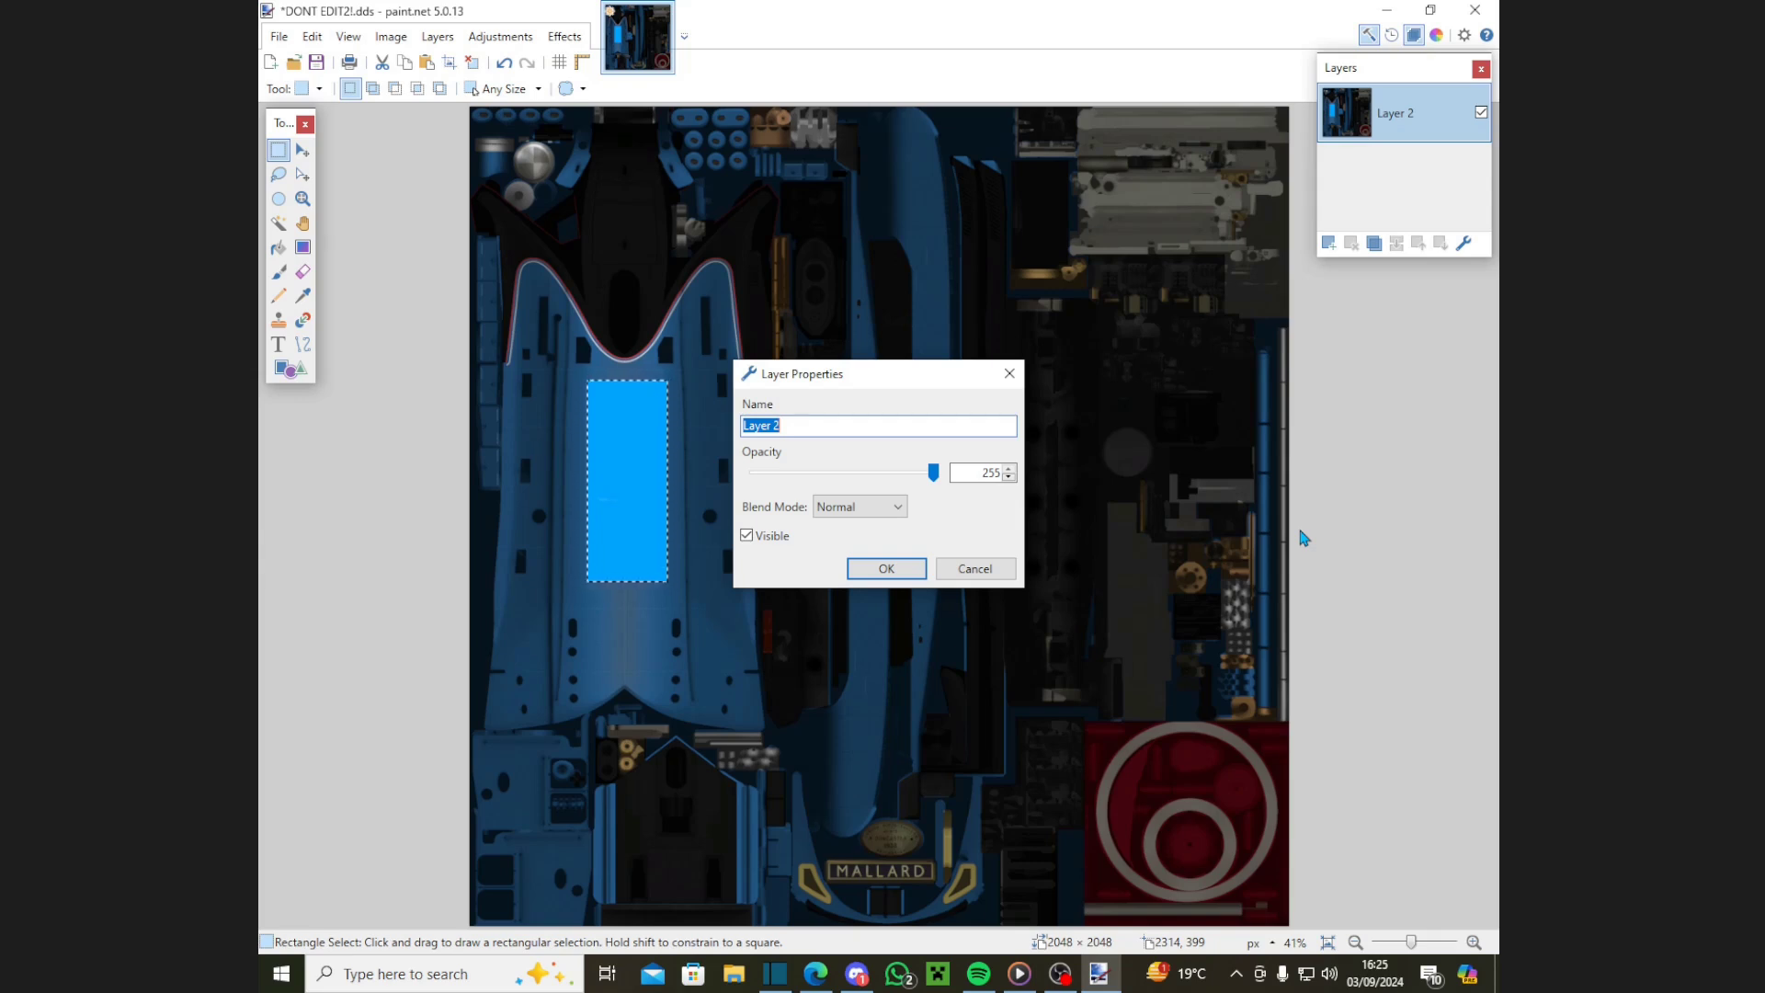
left_click(957, 571)
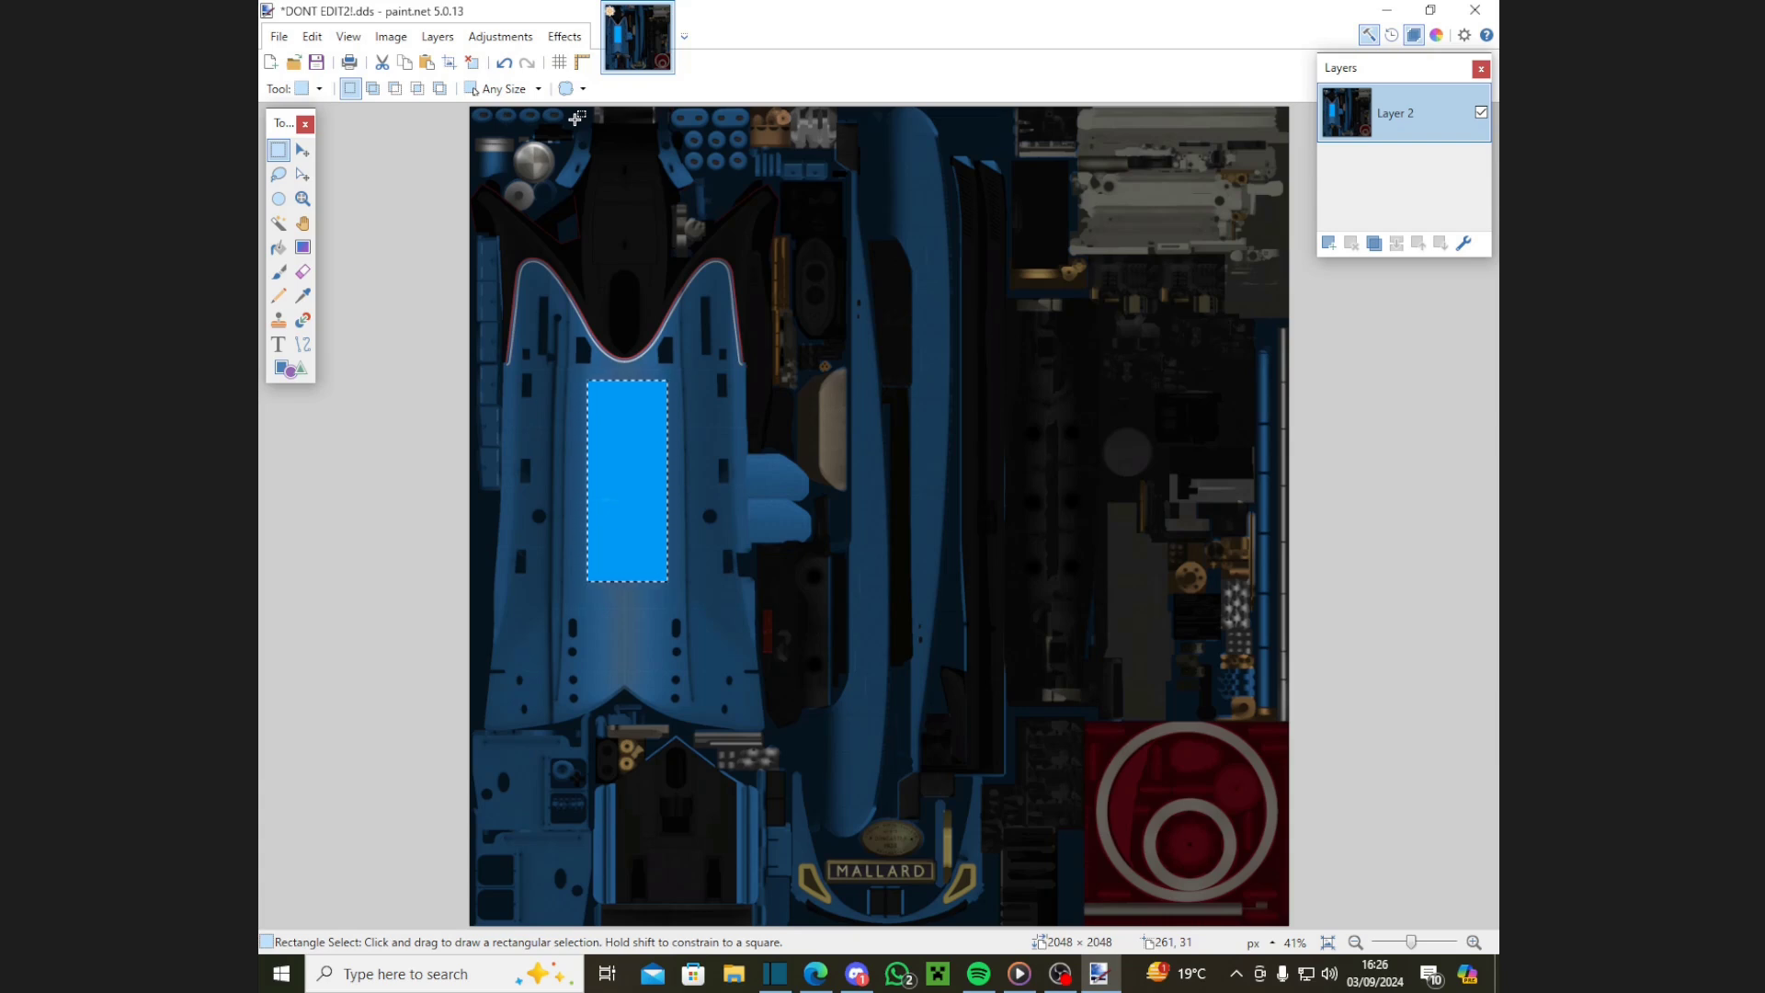
left_click(471, 62)
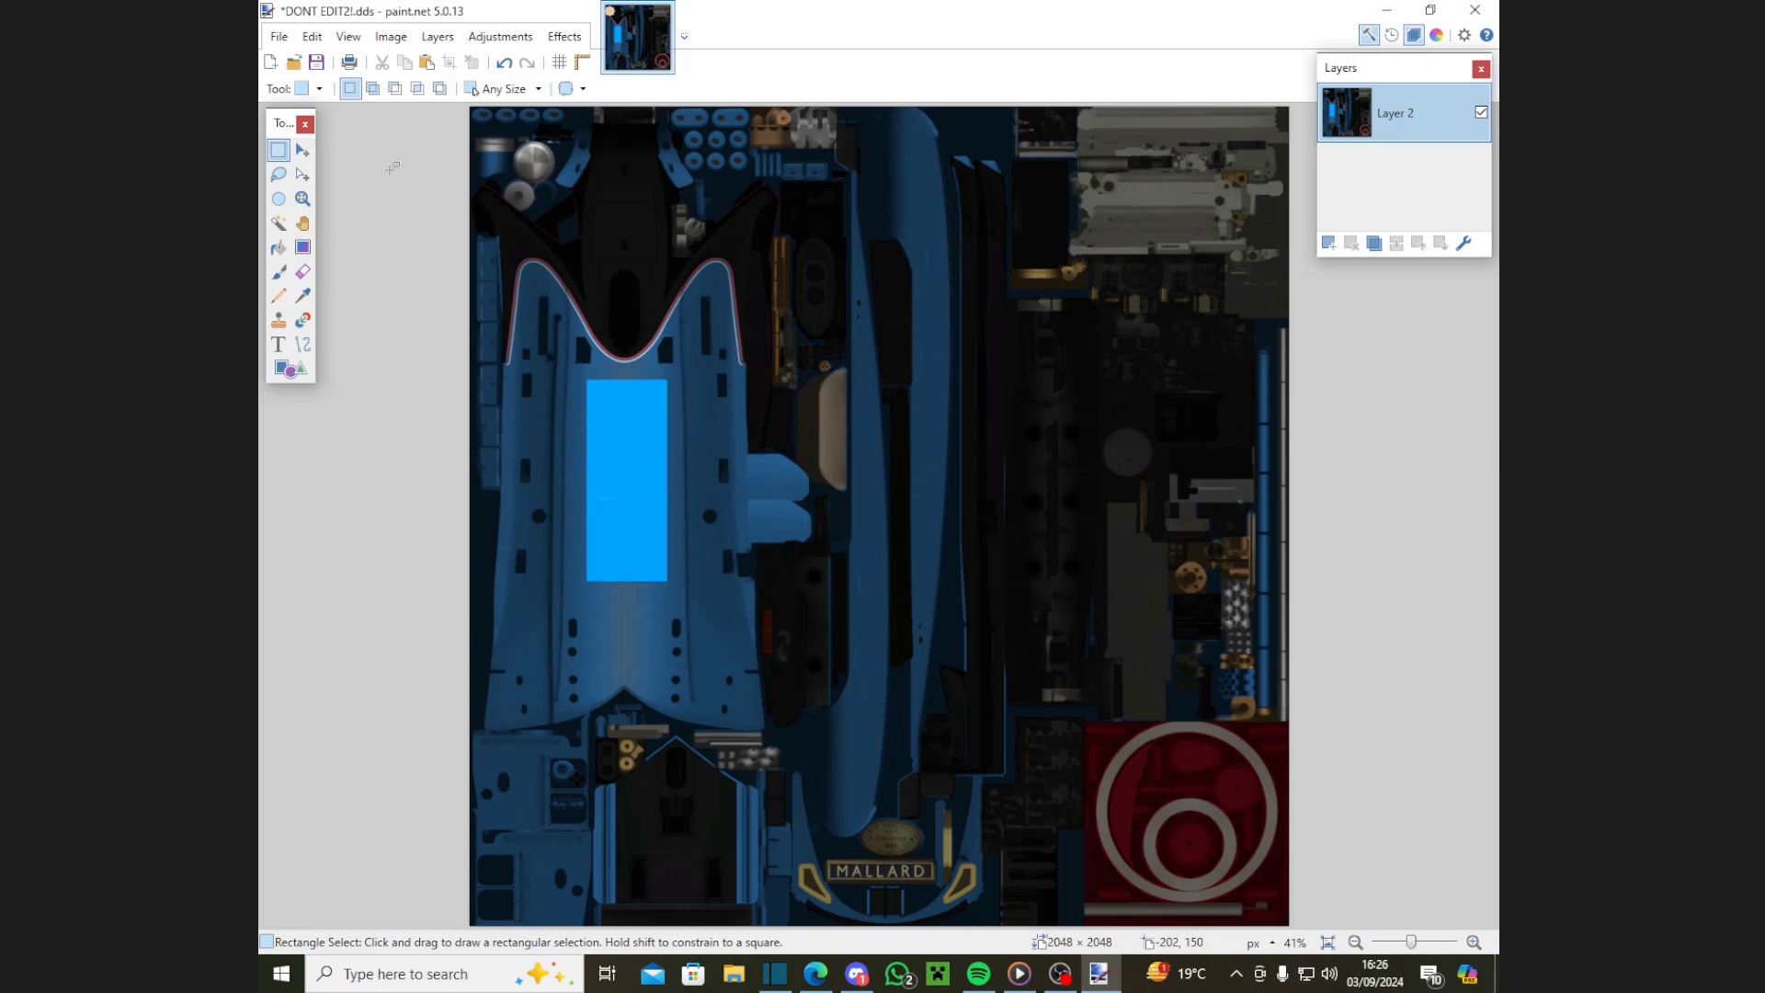
key("ctrl+z")
key("ctrl+z")
key("ctrl+z")
key("ctrl+z")
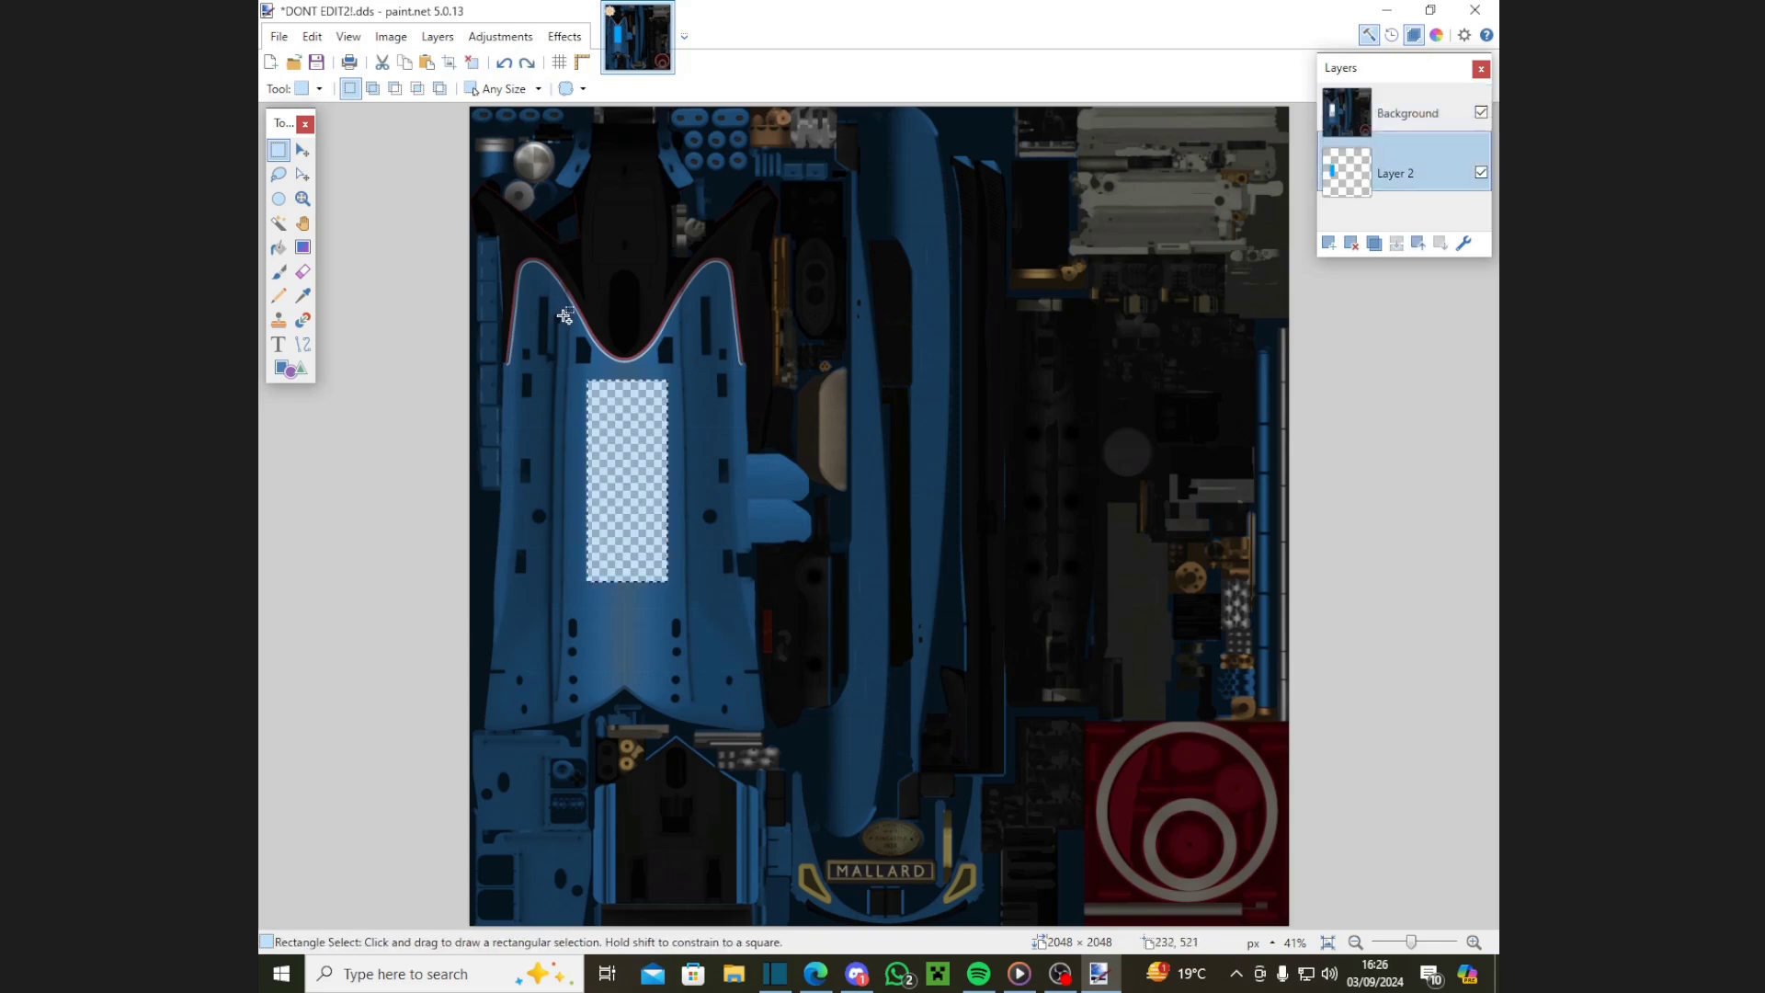
key("ctrl+y")
key("ctrl+y")
key("ctrl+y")
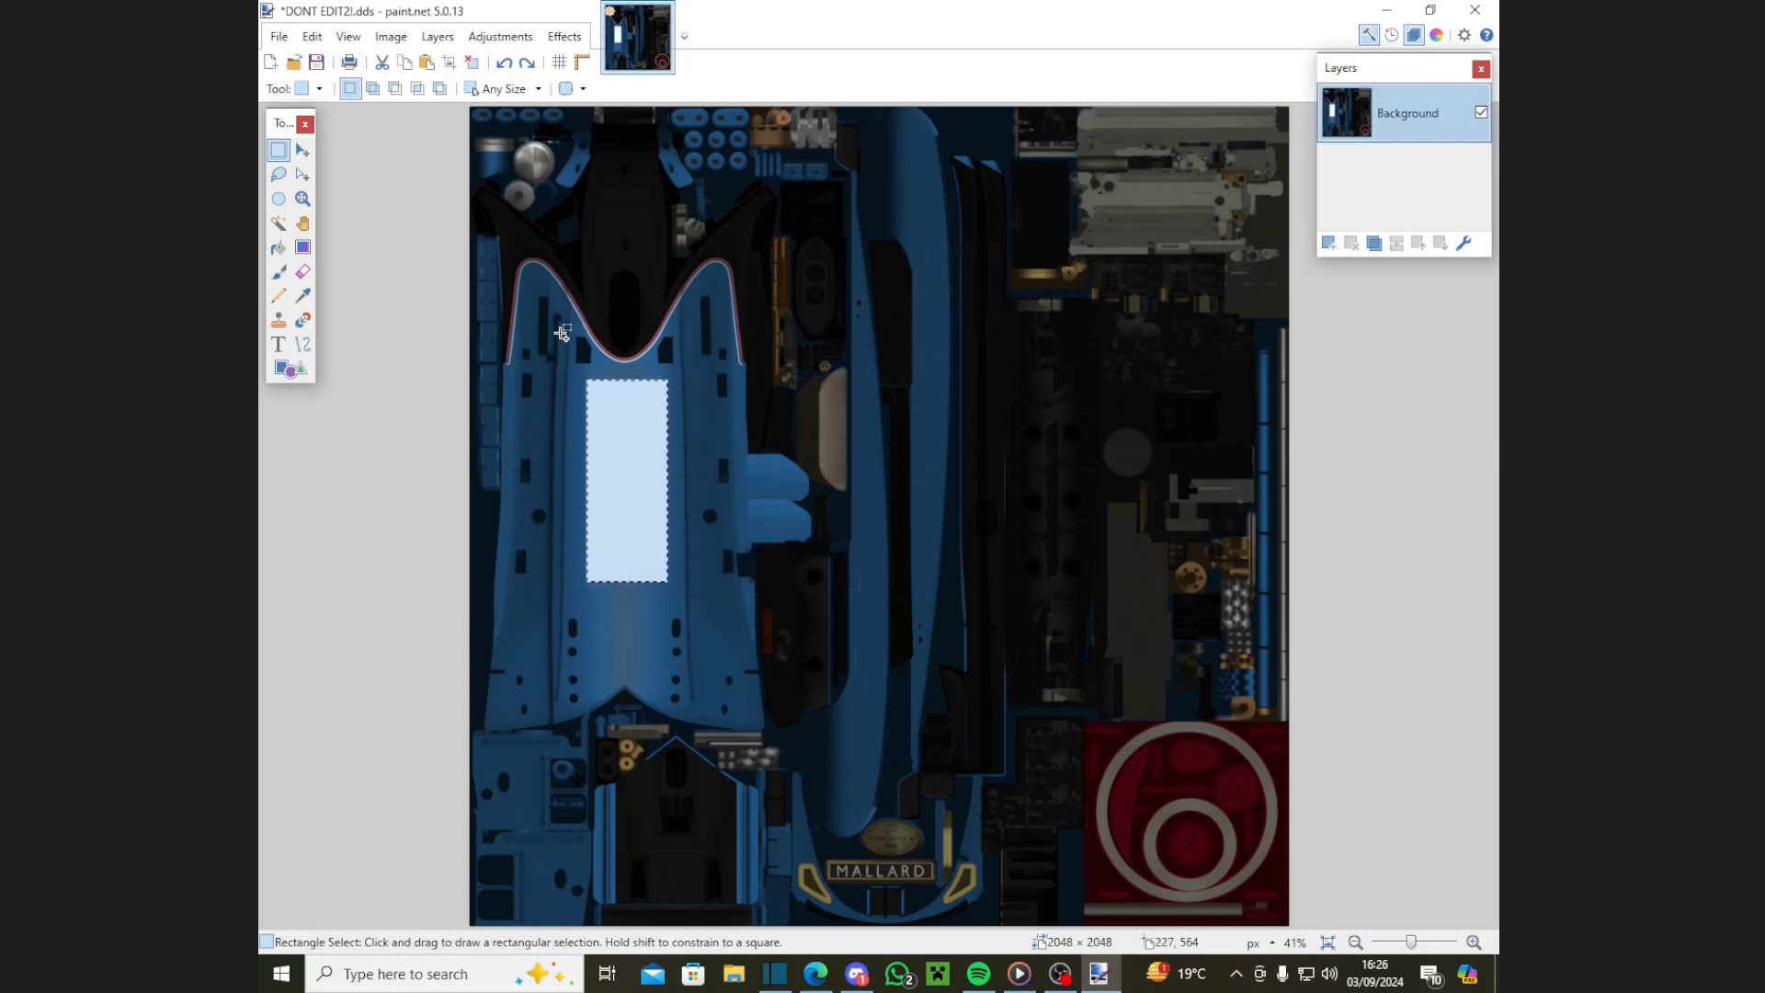
Step: Apply Combined Adjustments with brightness 100 and contrast 83 to the texture
left_click(500, 35)
left_click(534, 178)
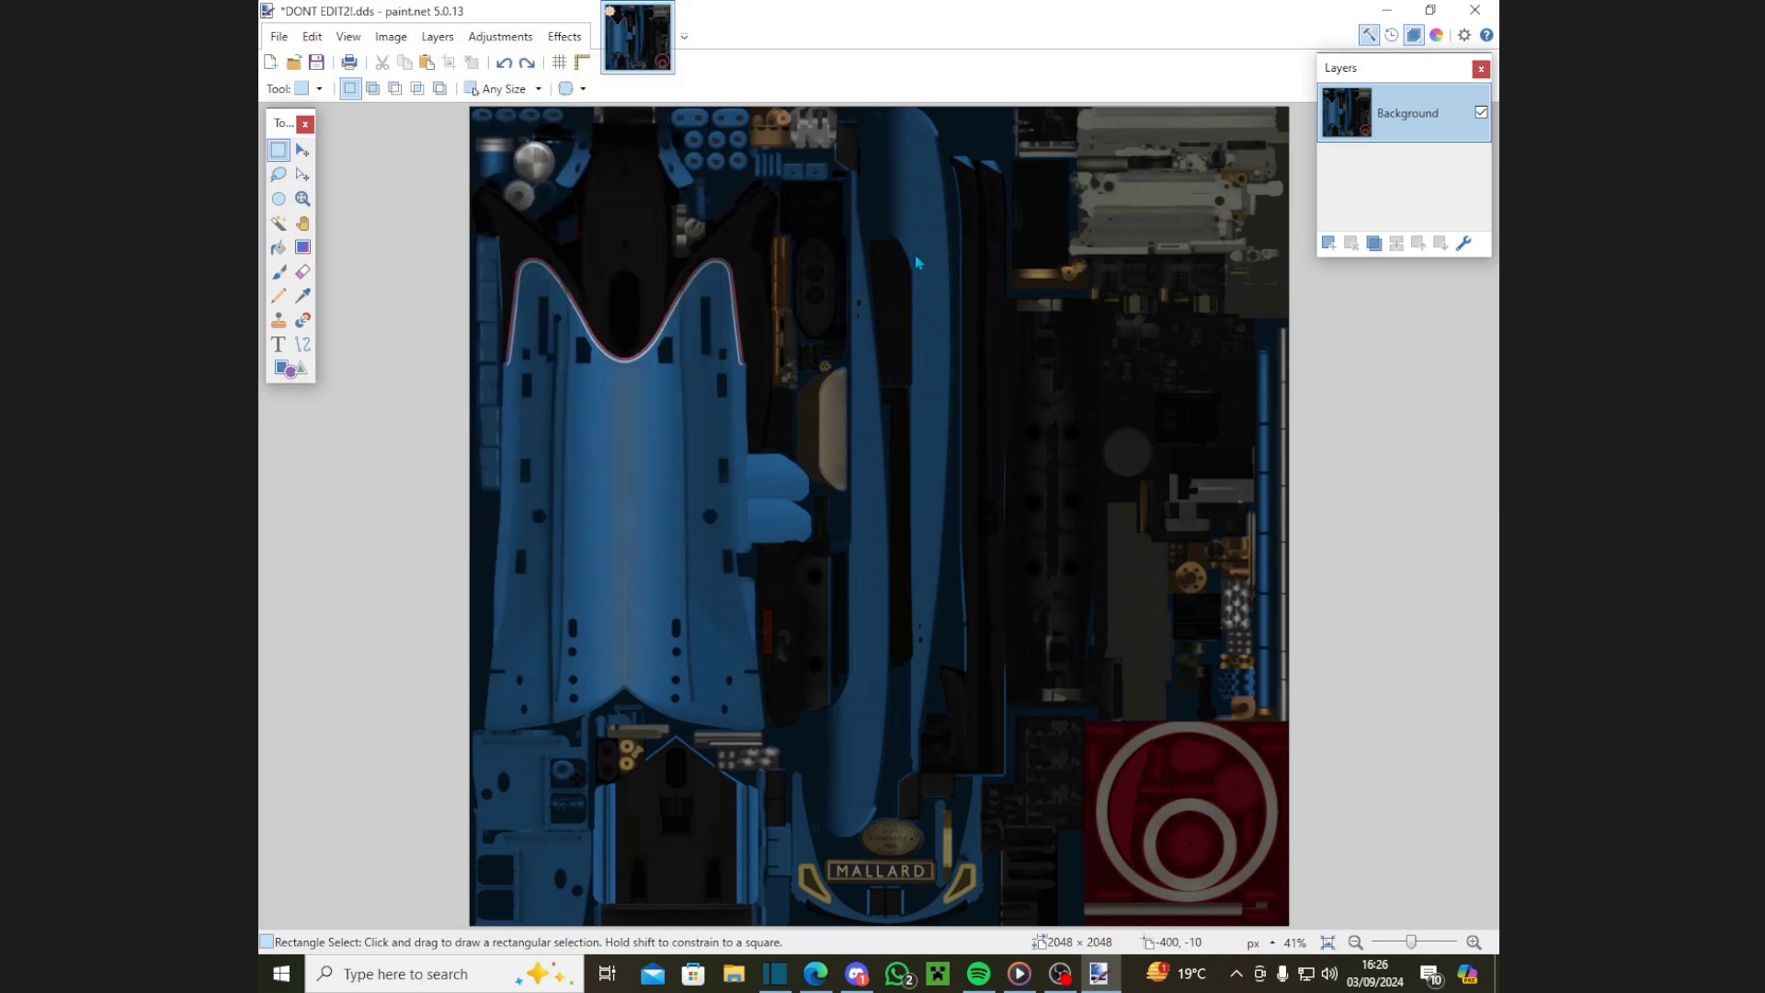
type("100")
key("Tab")
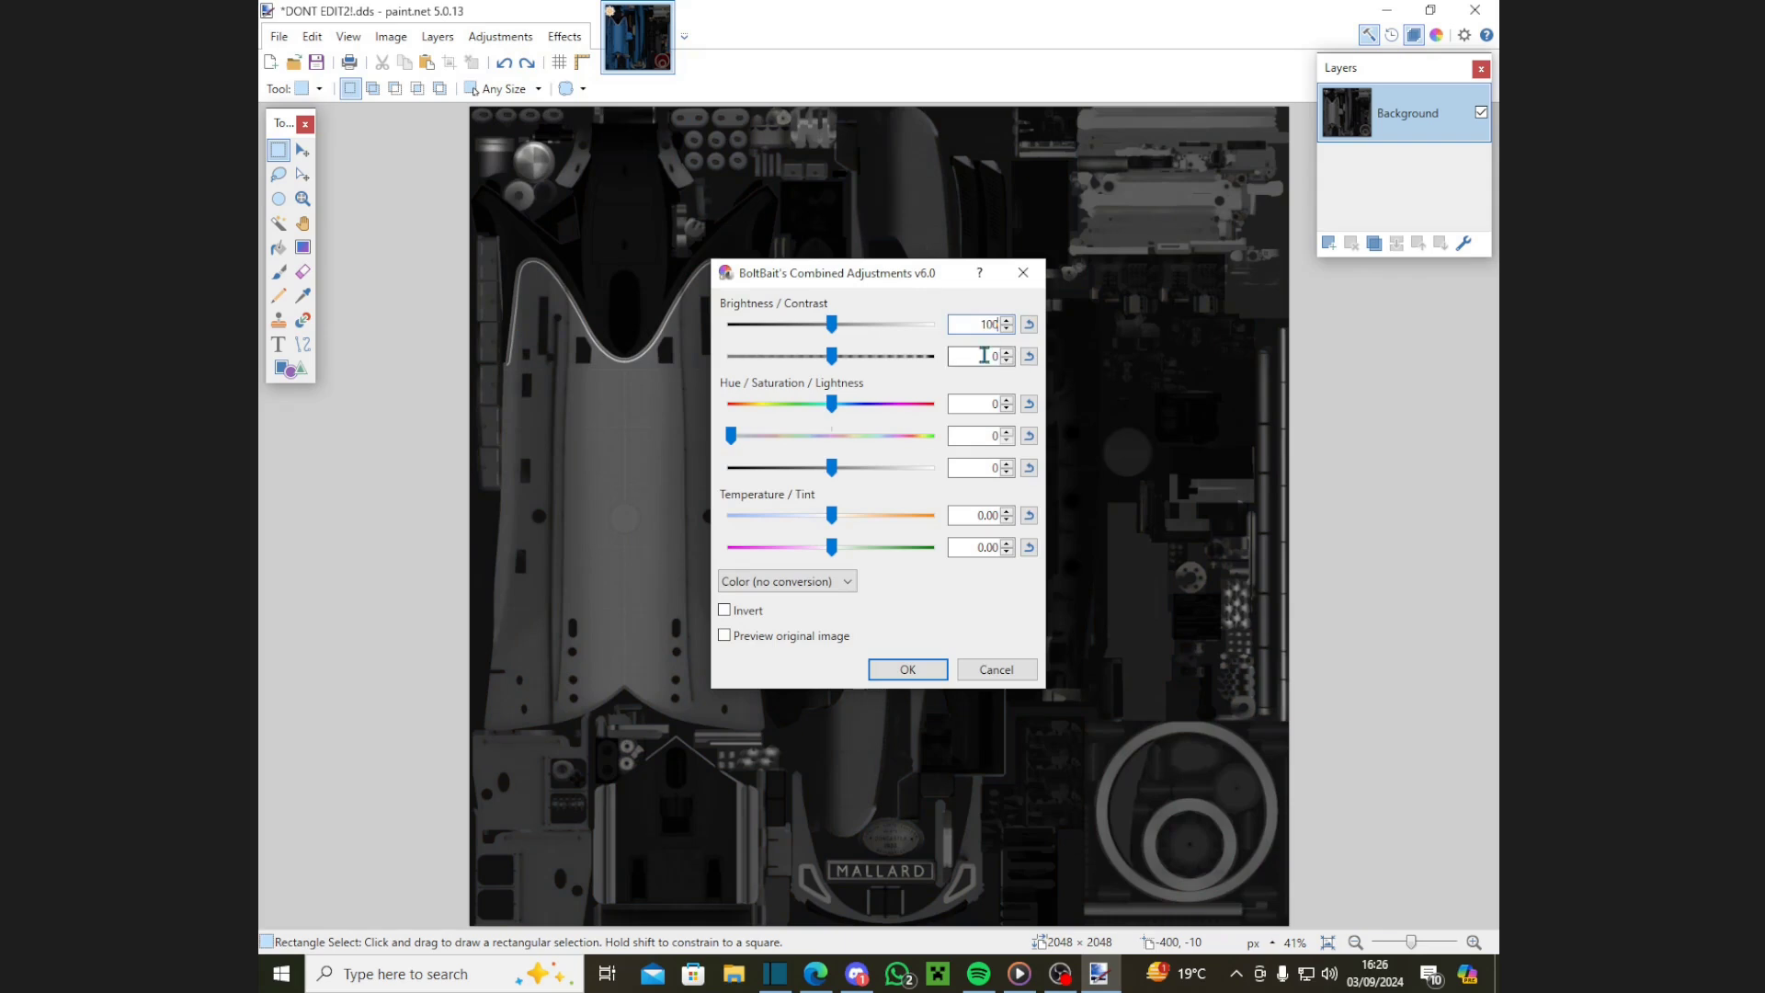
type("83")
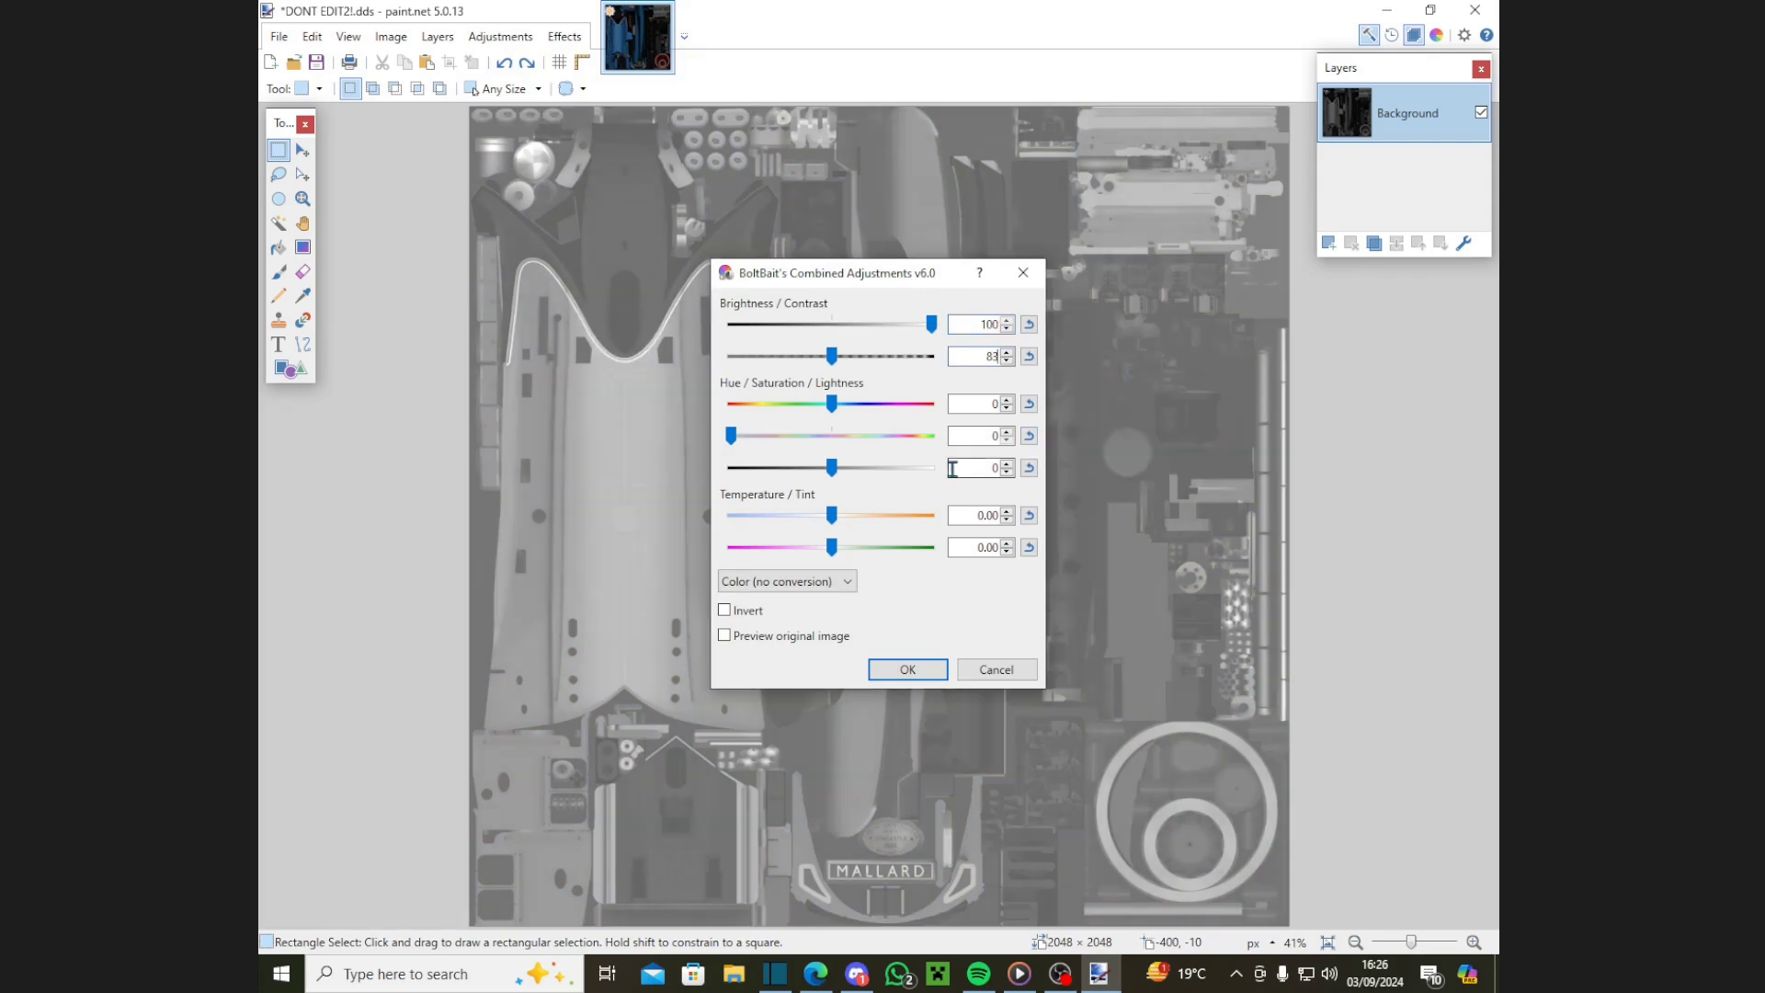
left_click(938, 669)
Step: Apply Brightness/Contrast with brightness 27 and contrast 17
left_click(501, 36)
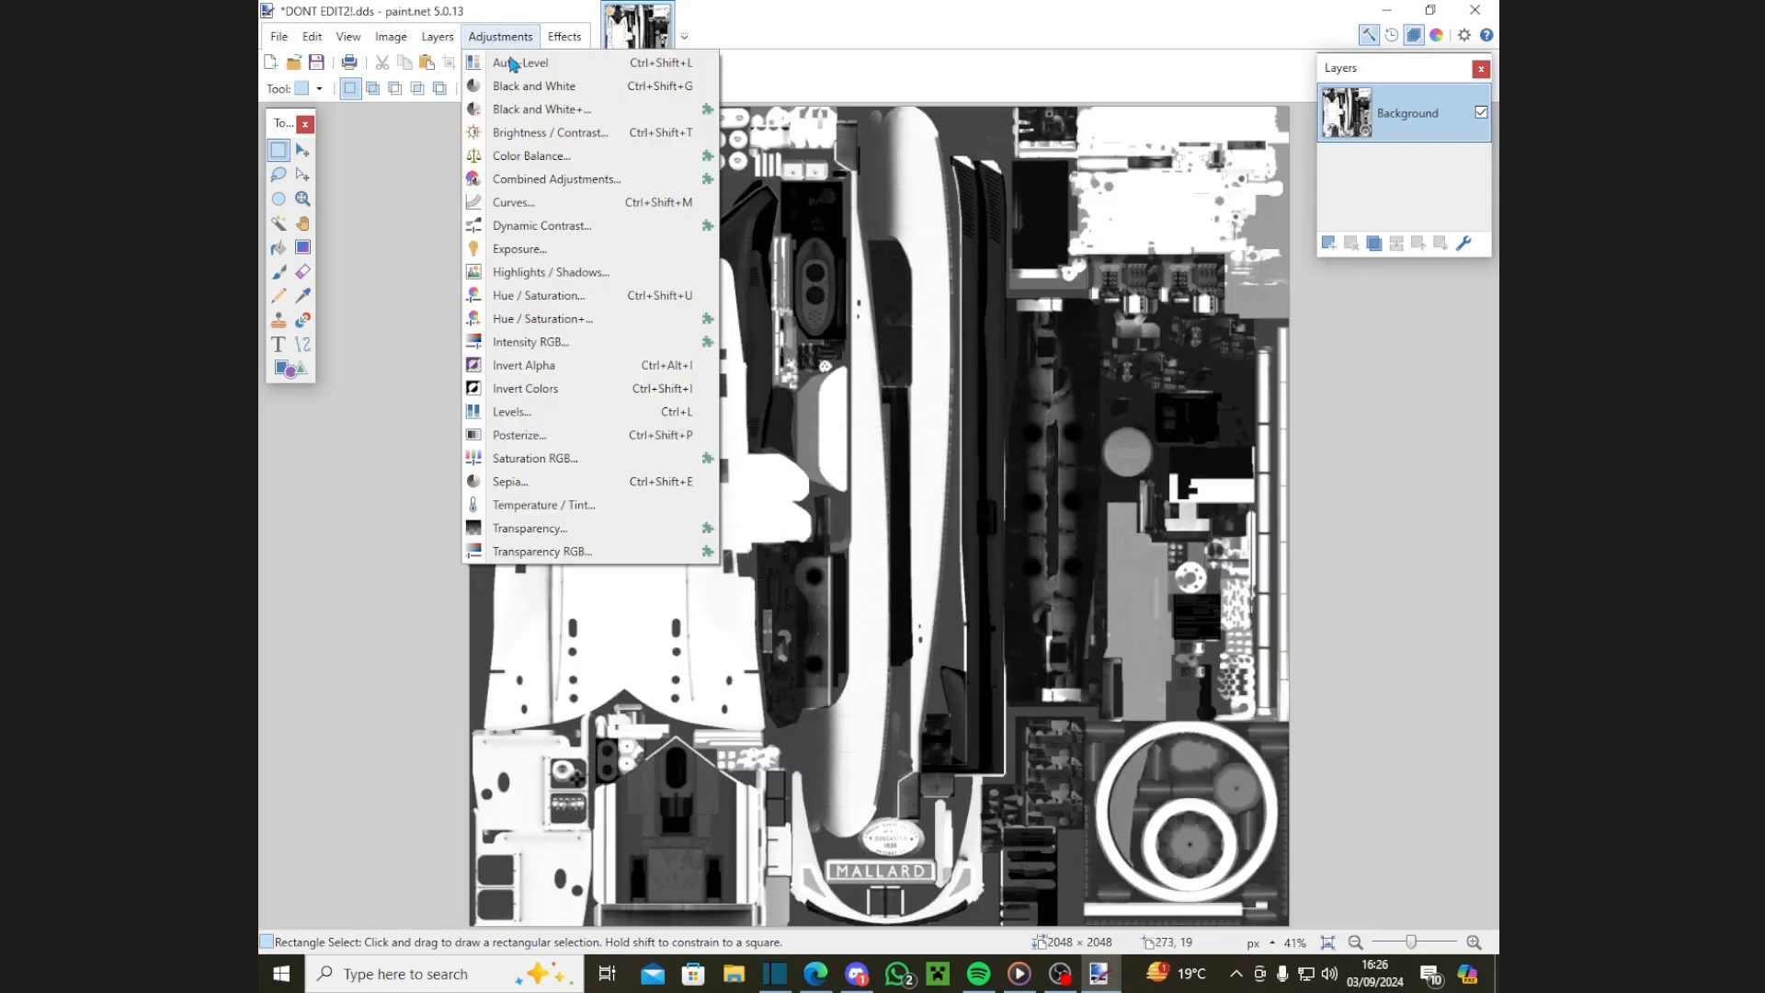
left_click(519, 134)
type("27")
key("Tab")
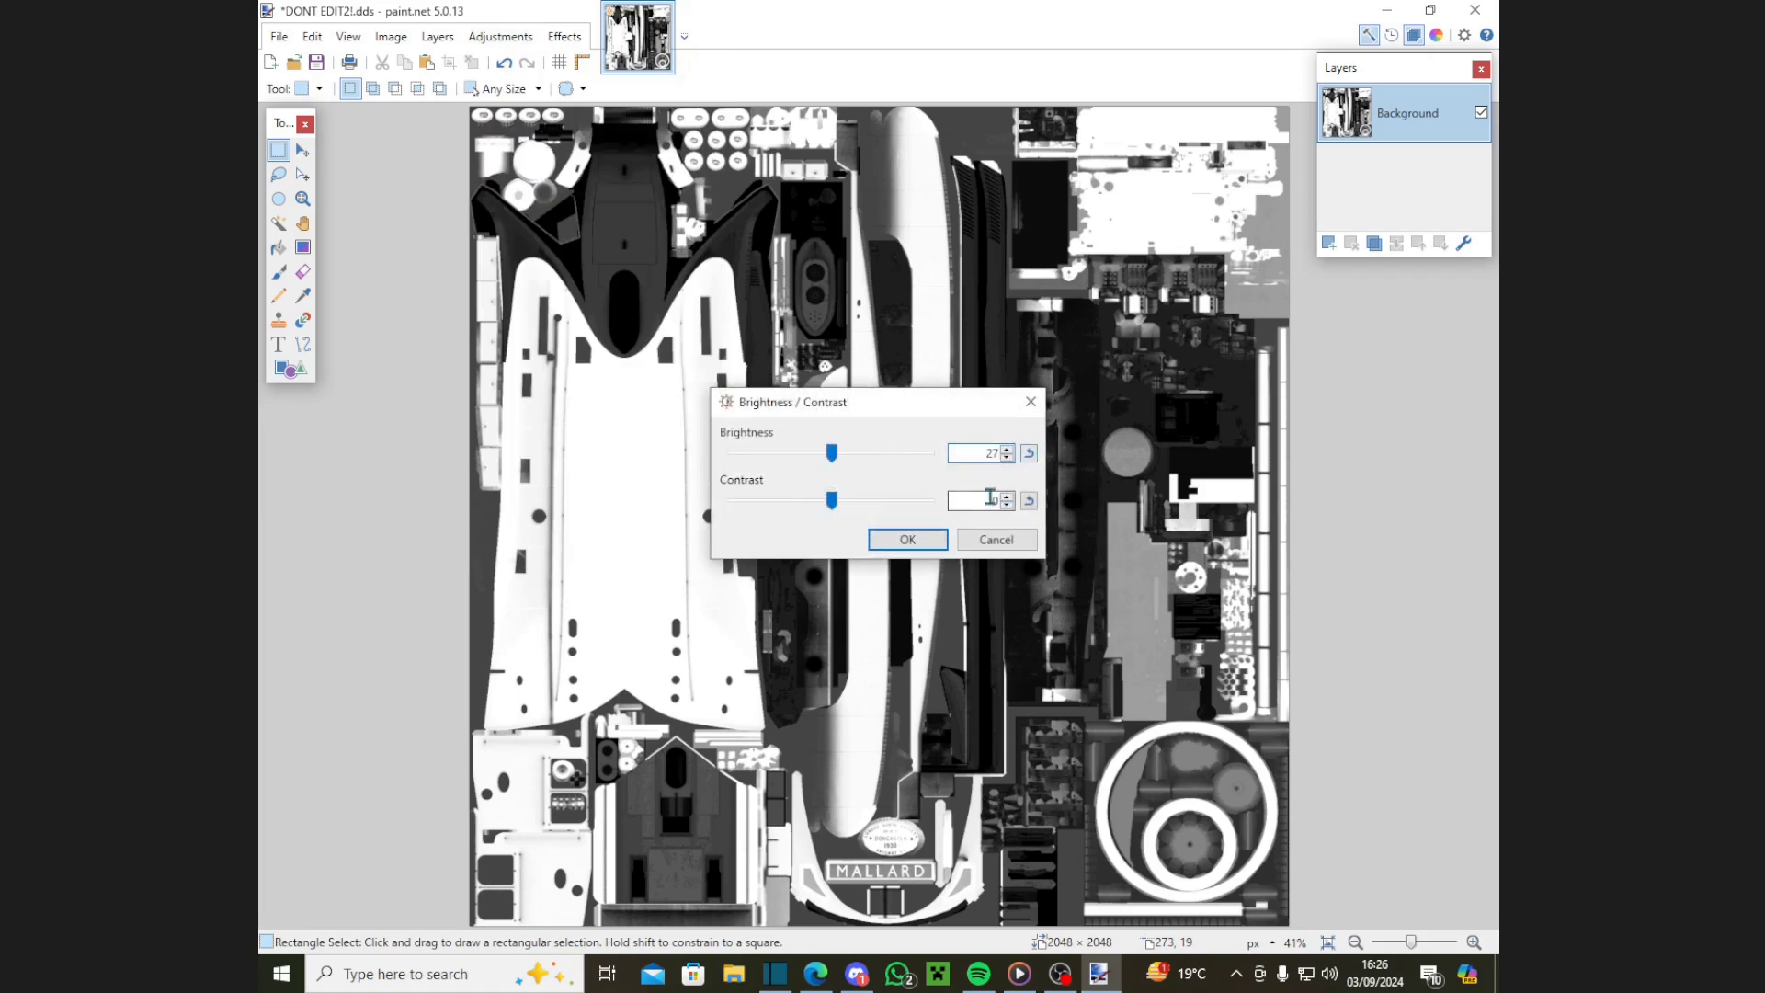
type("17")
left_click(930, 546)
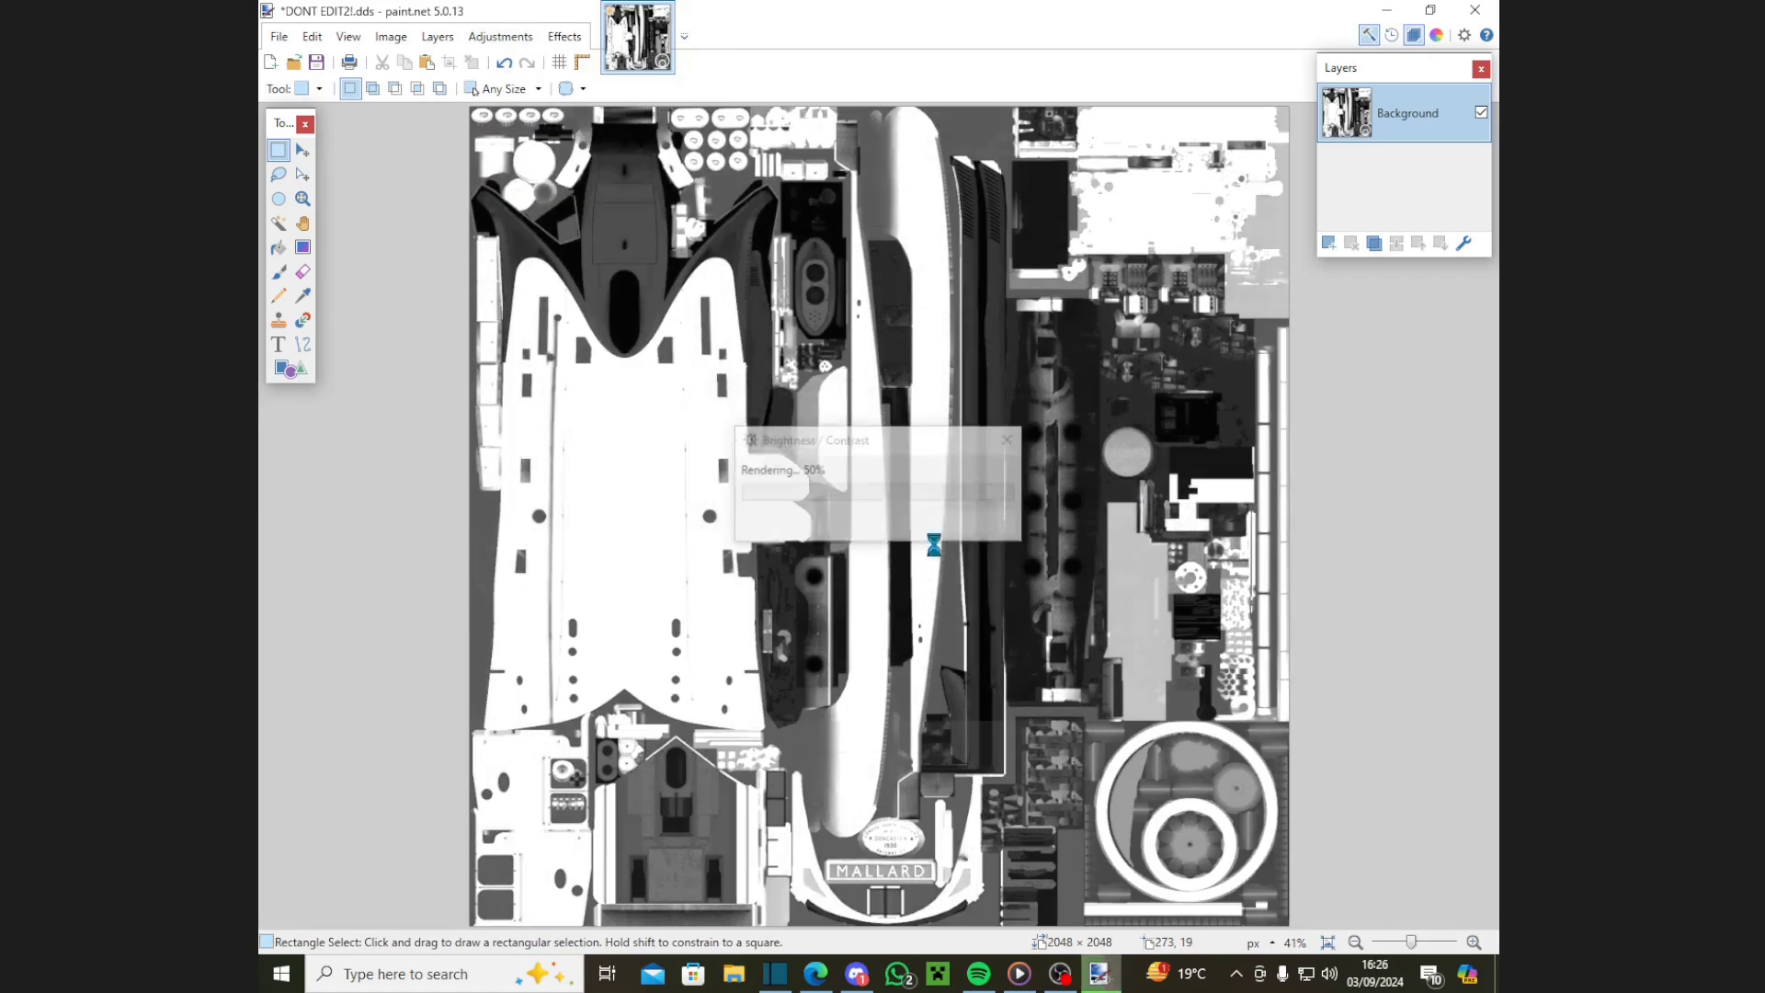
left_click(564, 36)
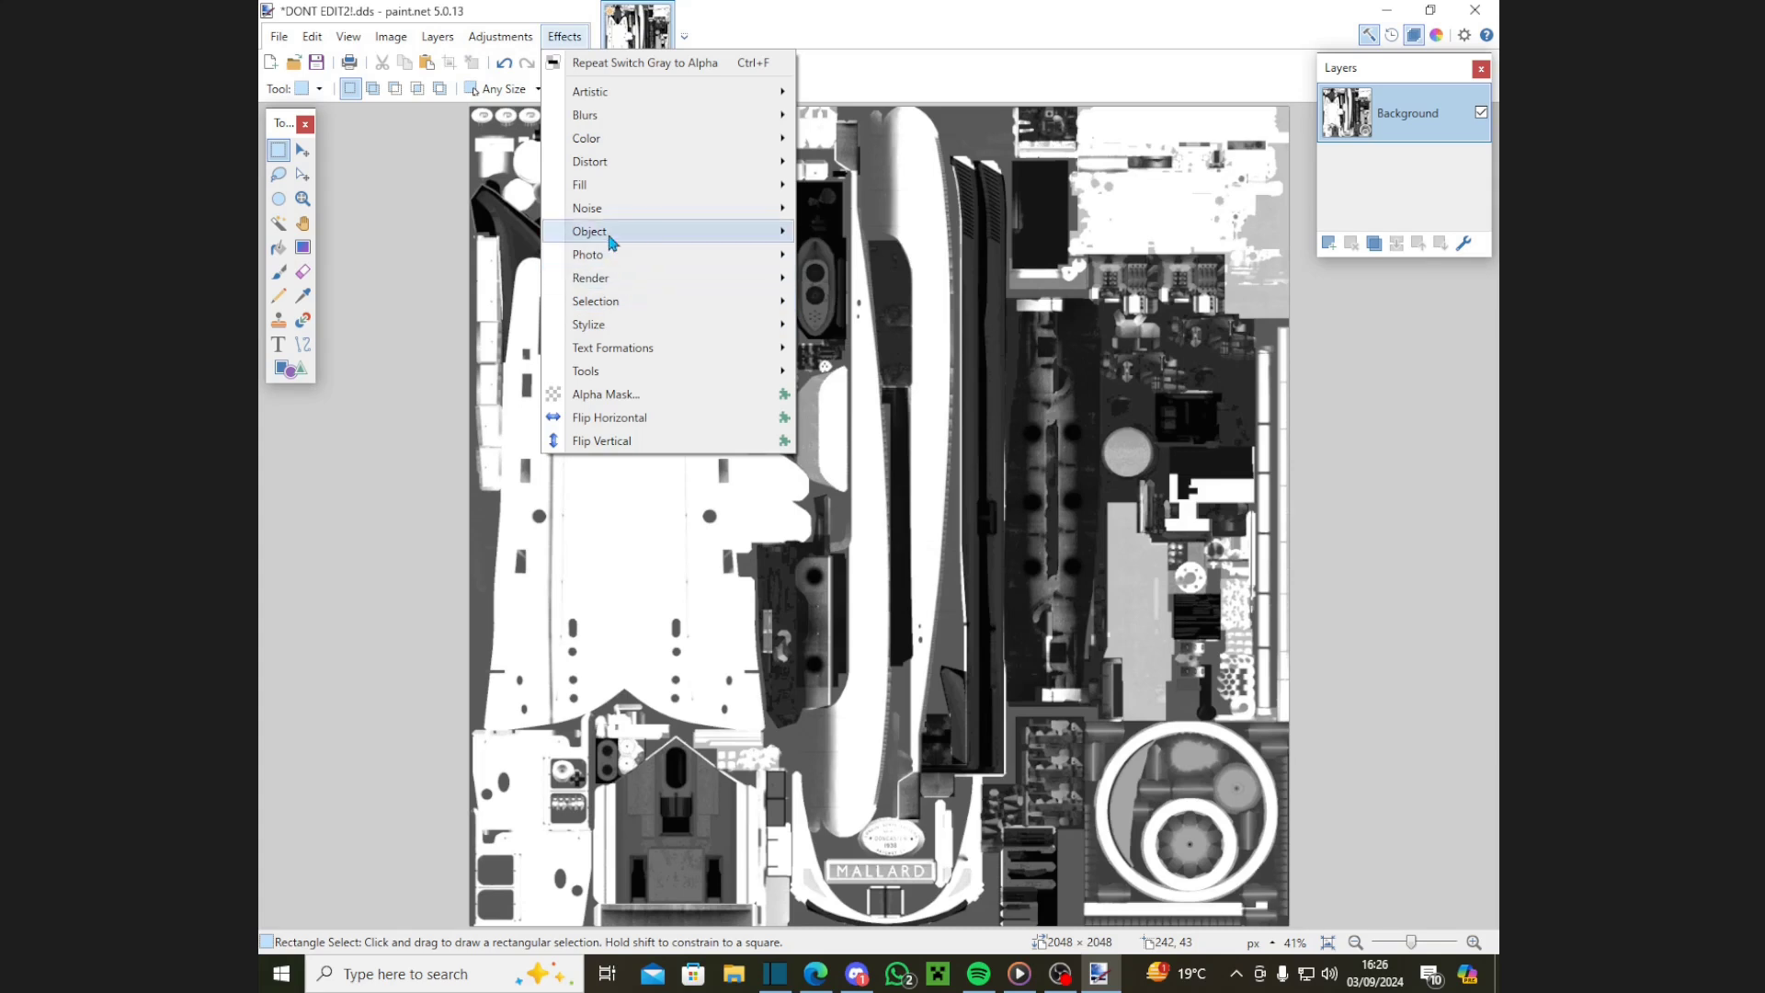
Step: Run Switch Gray to Alpha so the greyscale's white areas become transparent
mouse_move(602, 232)
left_click(901, 441)
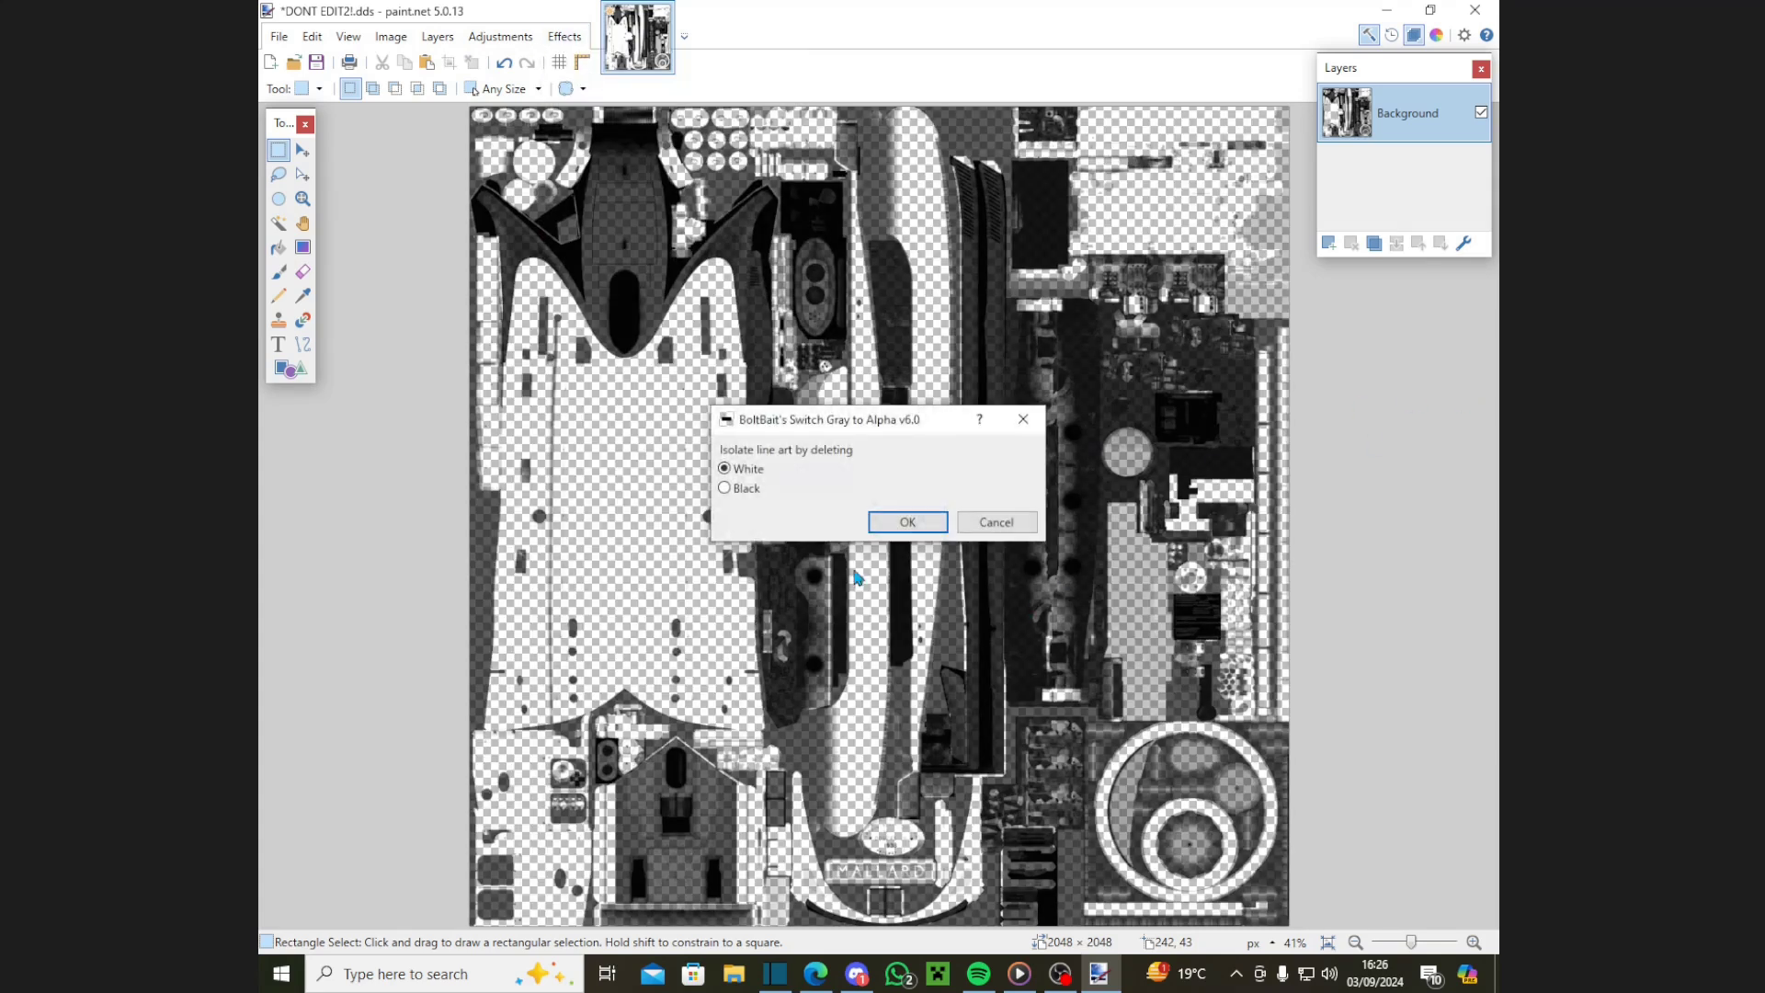
left_click(908, 517)
Step: Add a new layer and brush blue over the texture's upper-right area
left_click(1328, 243)
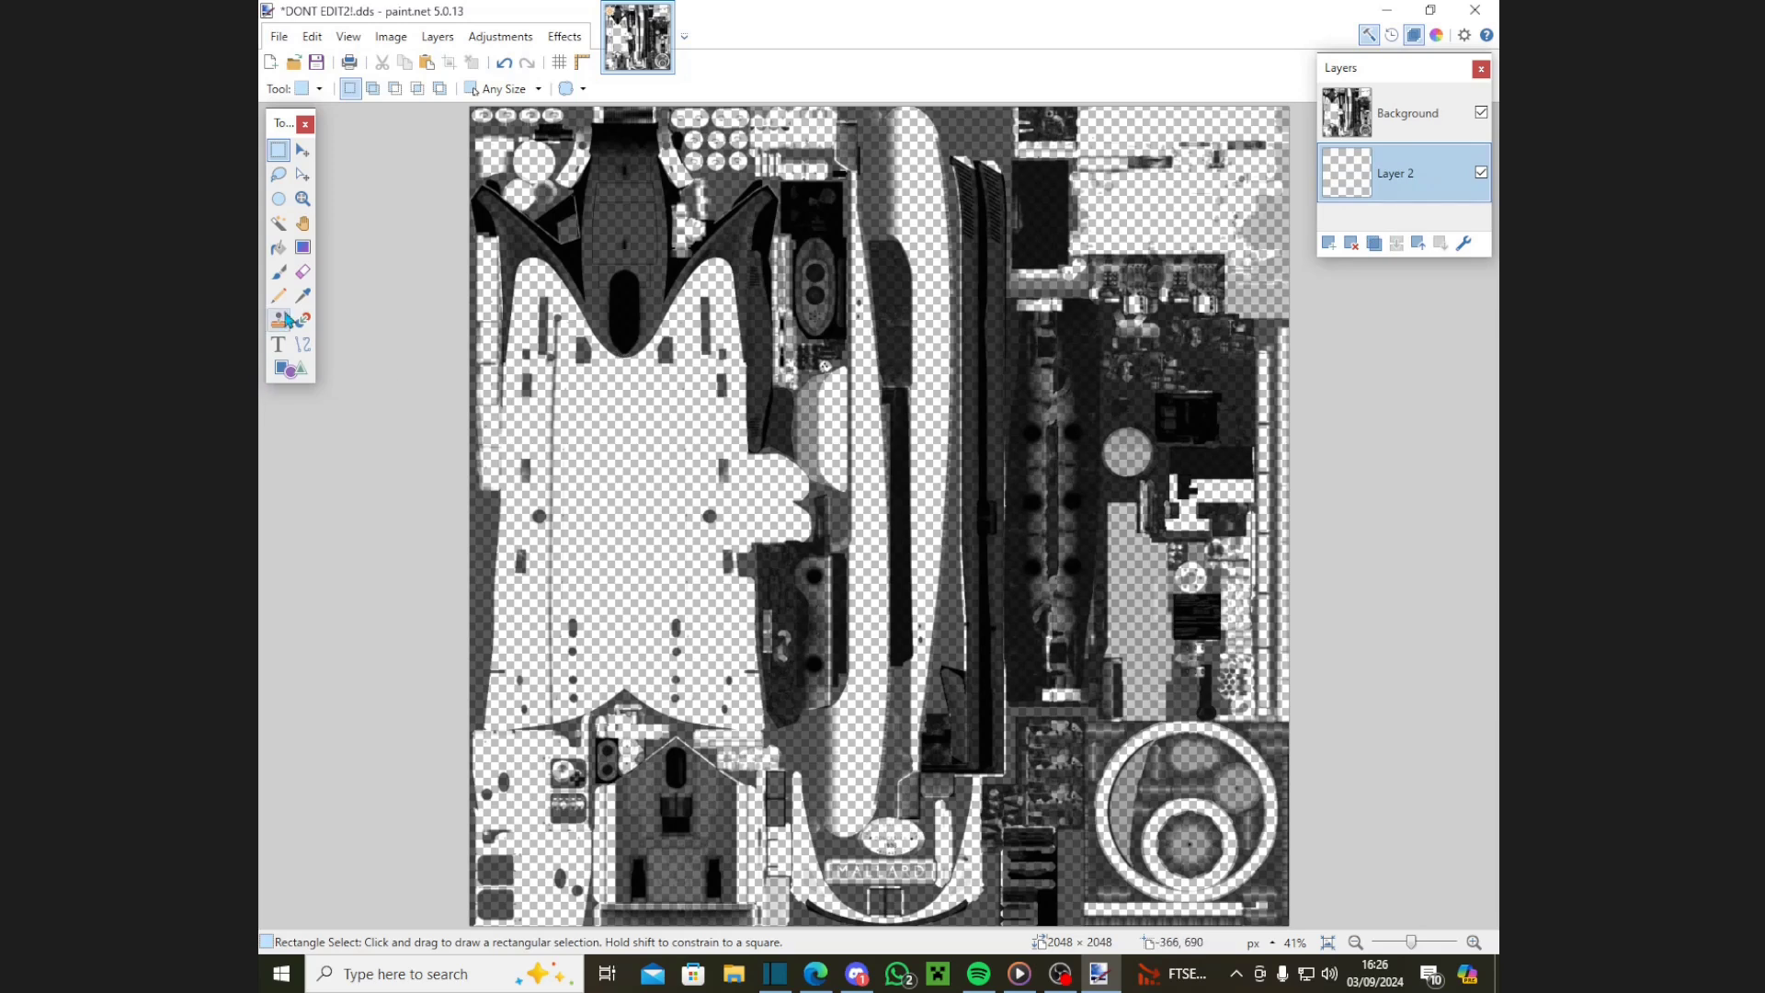
left_click(279, 271)
mouse_move(1002, 267)
left_mouse_down()
mouse_move(1057, 283)
mouse_move(1132, 229)
mouse_move(1205, 211)
mouse_move(1179, 169)
mouse_move(1160, 208)
mouse_move(1140, 207)
mouse_move(1116, 165)
mouse_move(1150, 134)
mouse_move(1096, 128)
mouse_move(1115, 156)
mouse_move(1177, 161)
mouse_move(1251, 259)
mouse_move(1299, 181)
mouse_move(1286, 169)
mouse_move(1302, 173)
mouse_move(1229, 210)
mouse_move(1226, 164)
mouse_move(1301, 241)
mouse_move(1205, 144)
left_mouse_up()
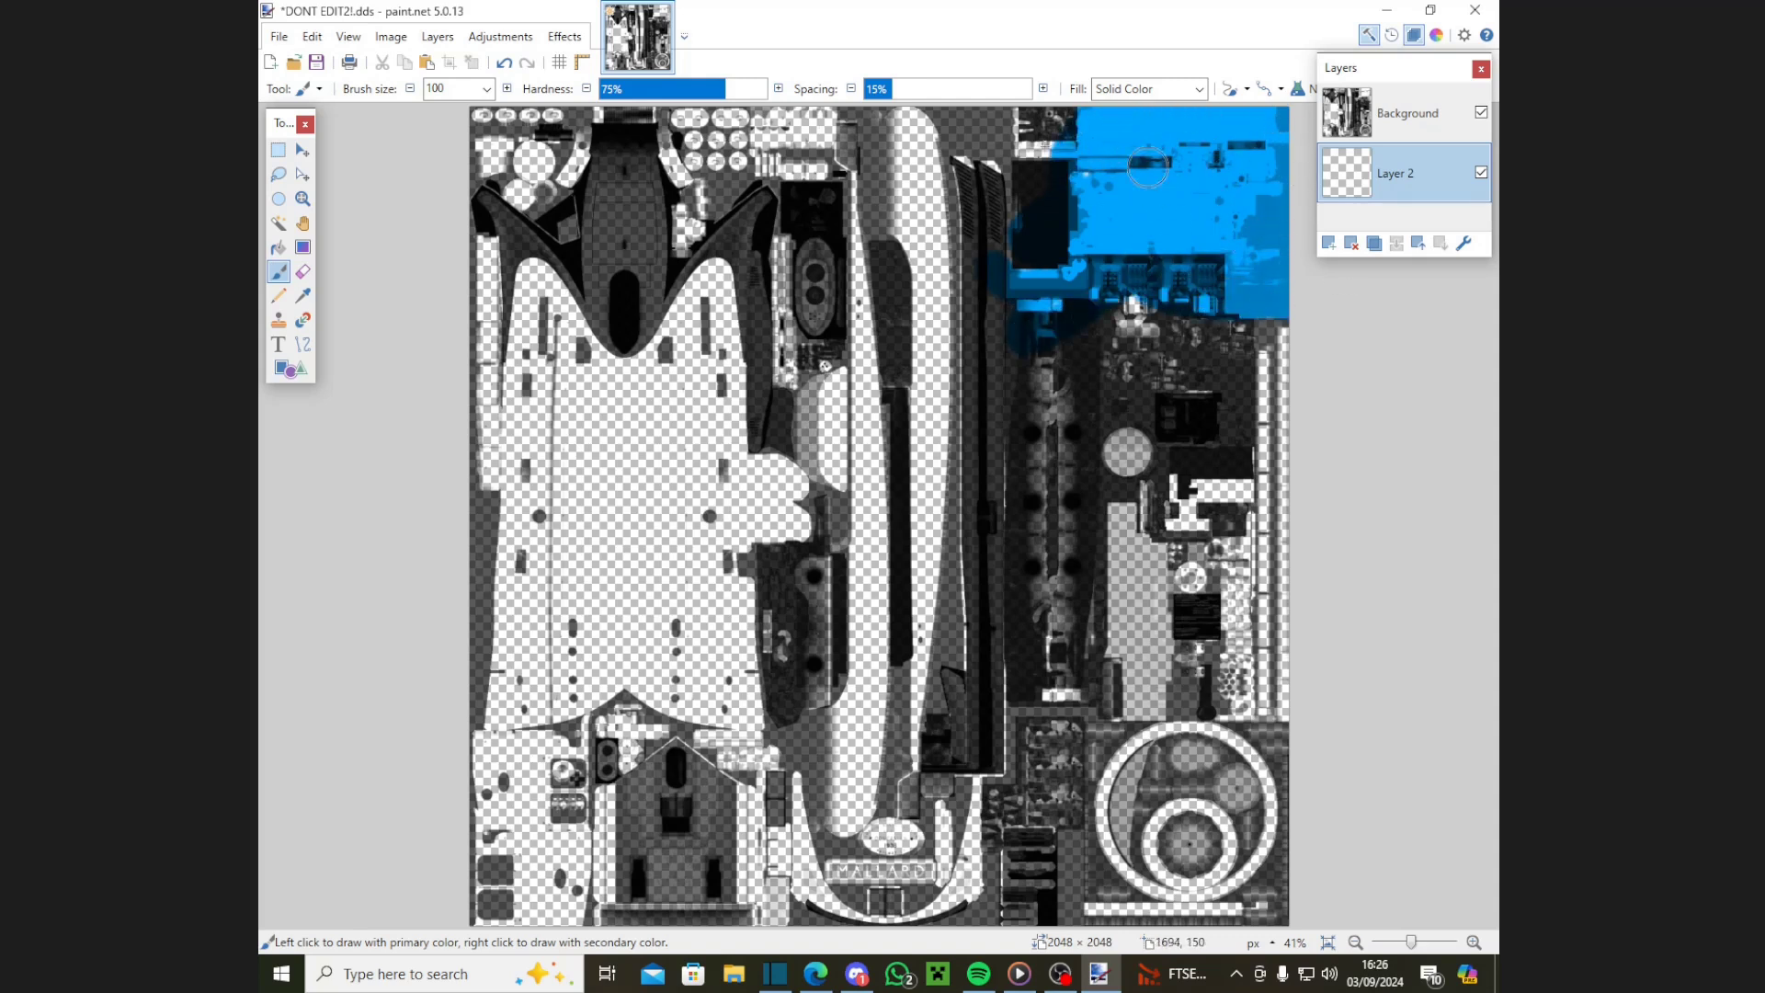
Step: Open a second copy of DONT EDIT2!.dds and apply an Alpha Mask to make it opaque
left_click(279, 36)
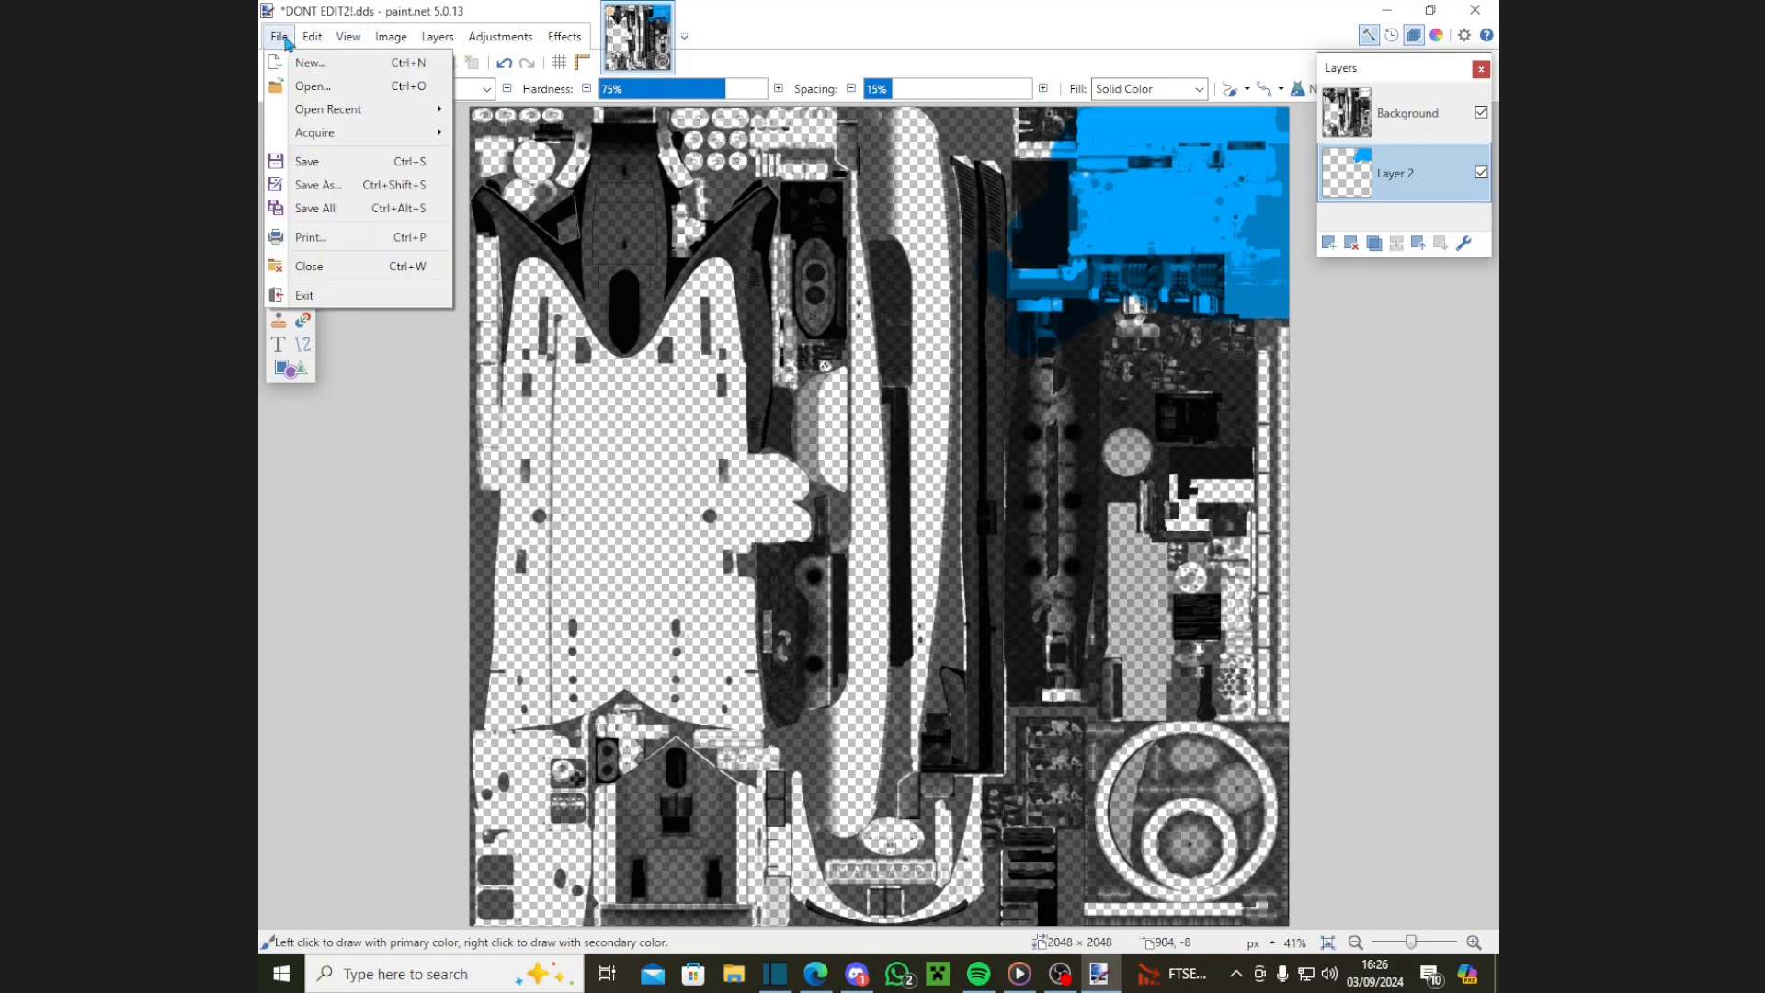
left_click(312, 86)
double_click(595, 300)
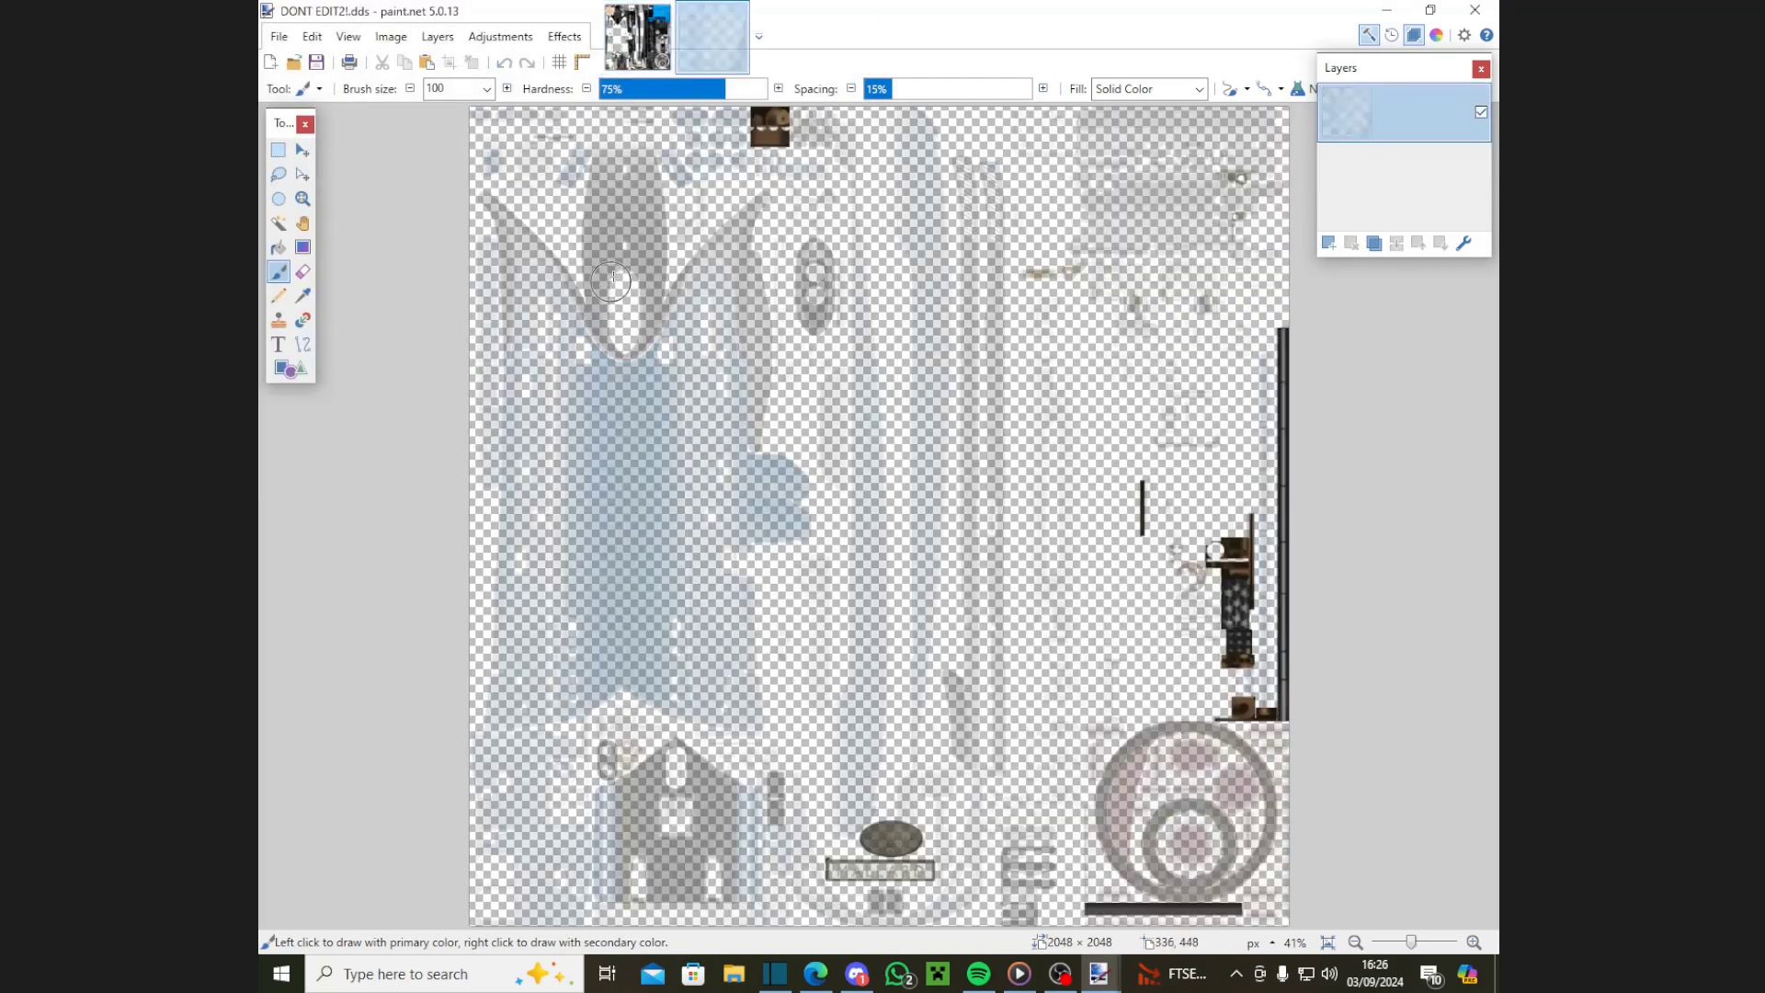
left_click(562, 42)
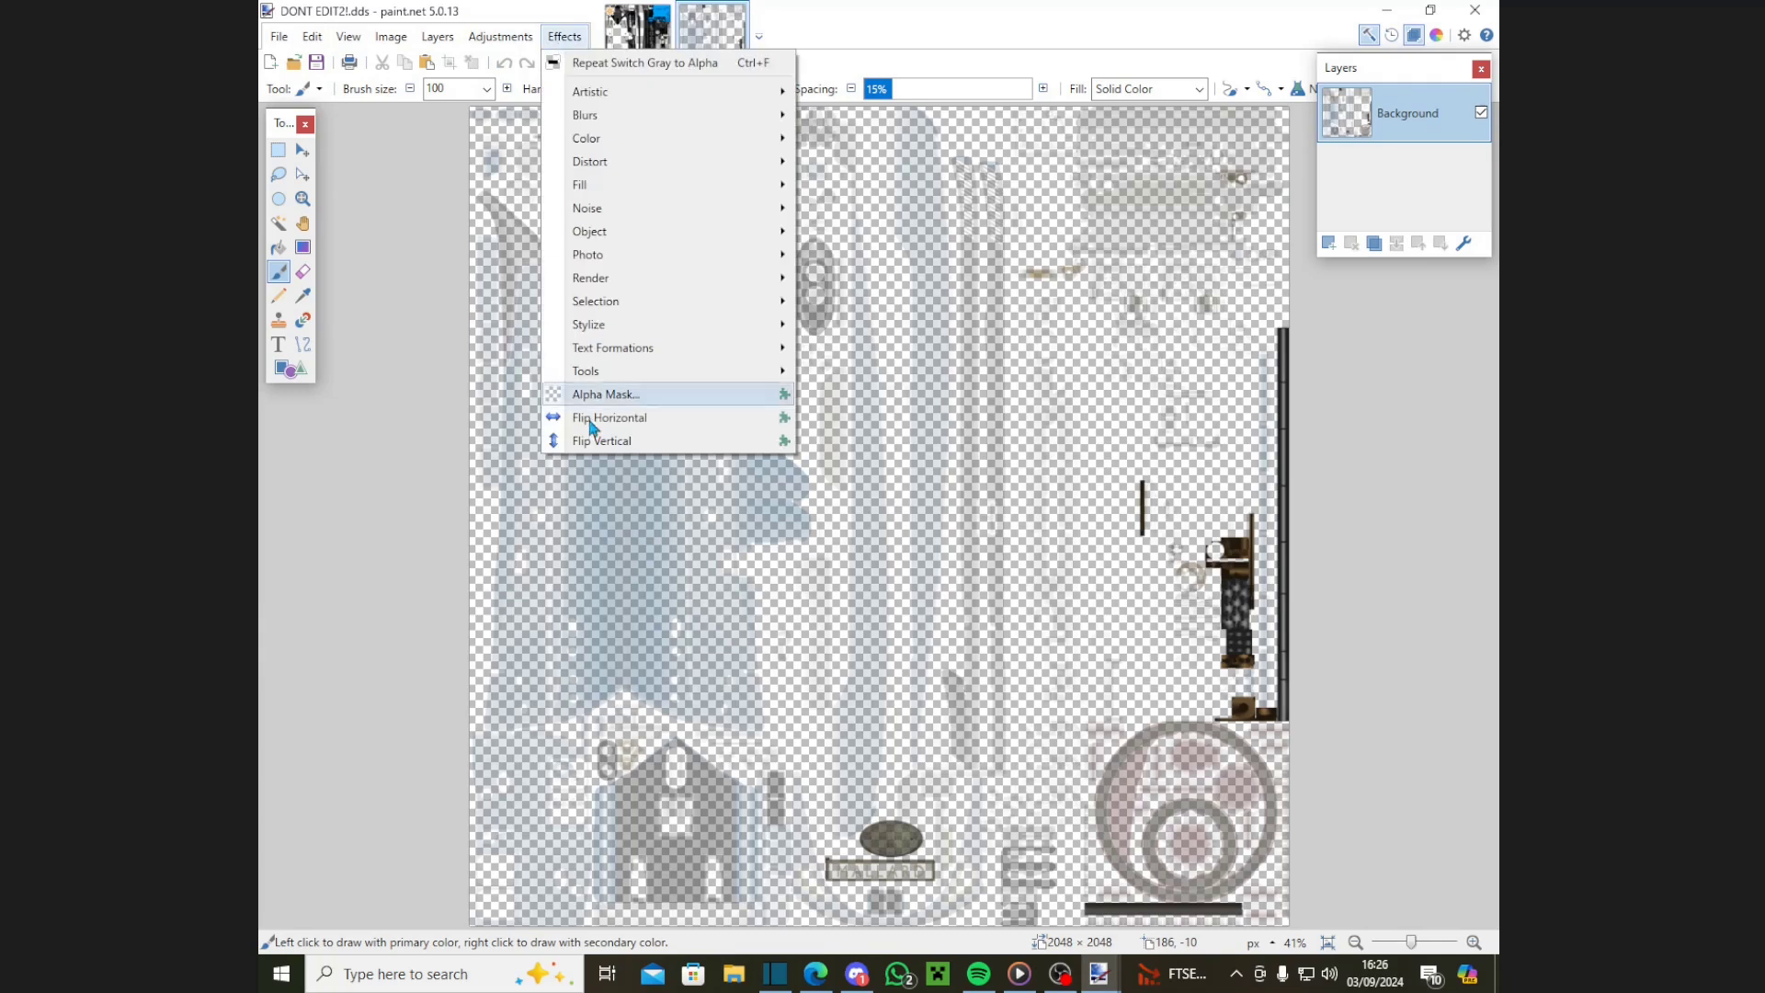
left_click(593, 404)
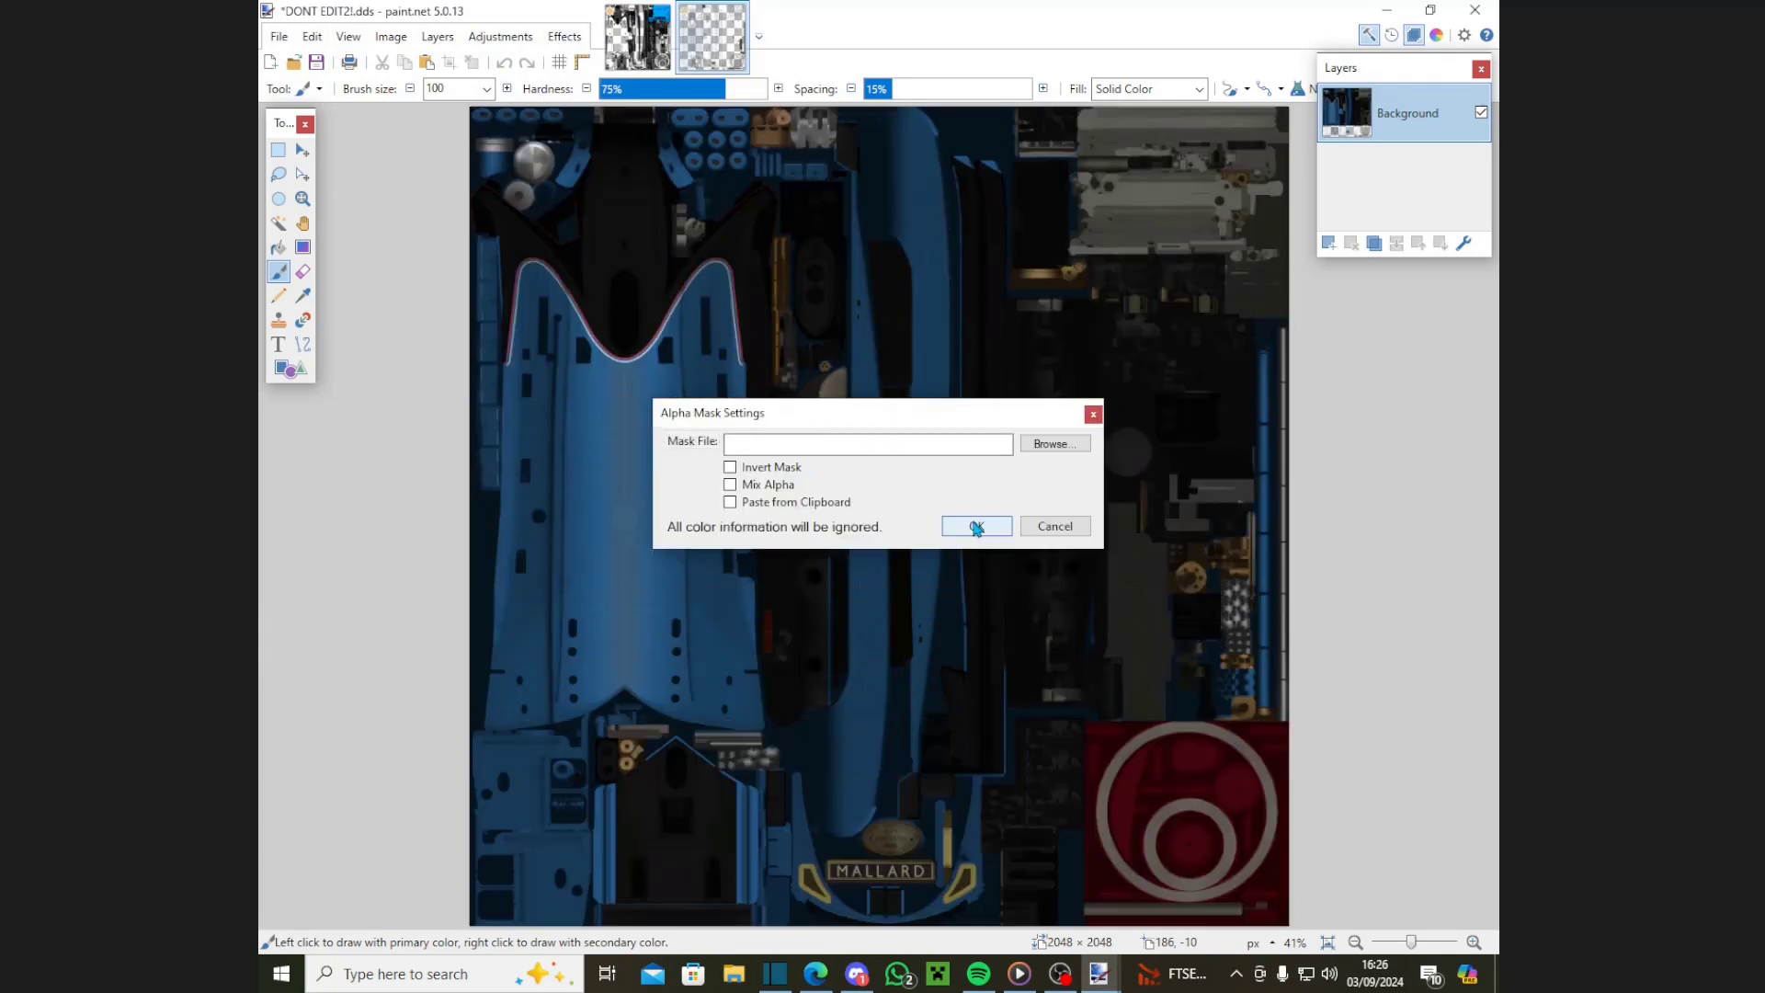
left_click(979, 525)
Step: Select the second texture's top-right block, extending it leftward in Union mode
left_click(278, 149)
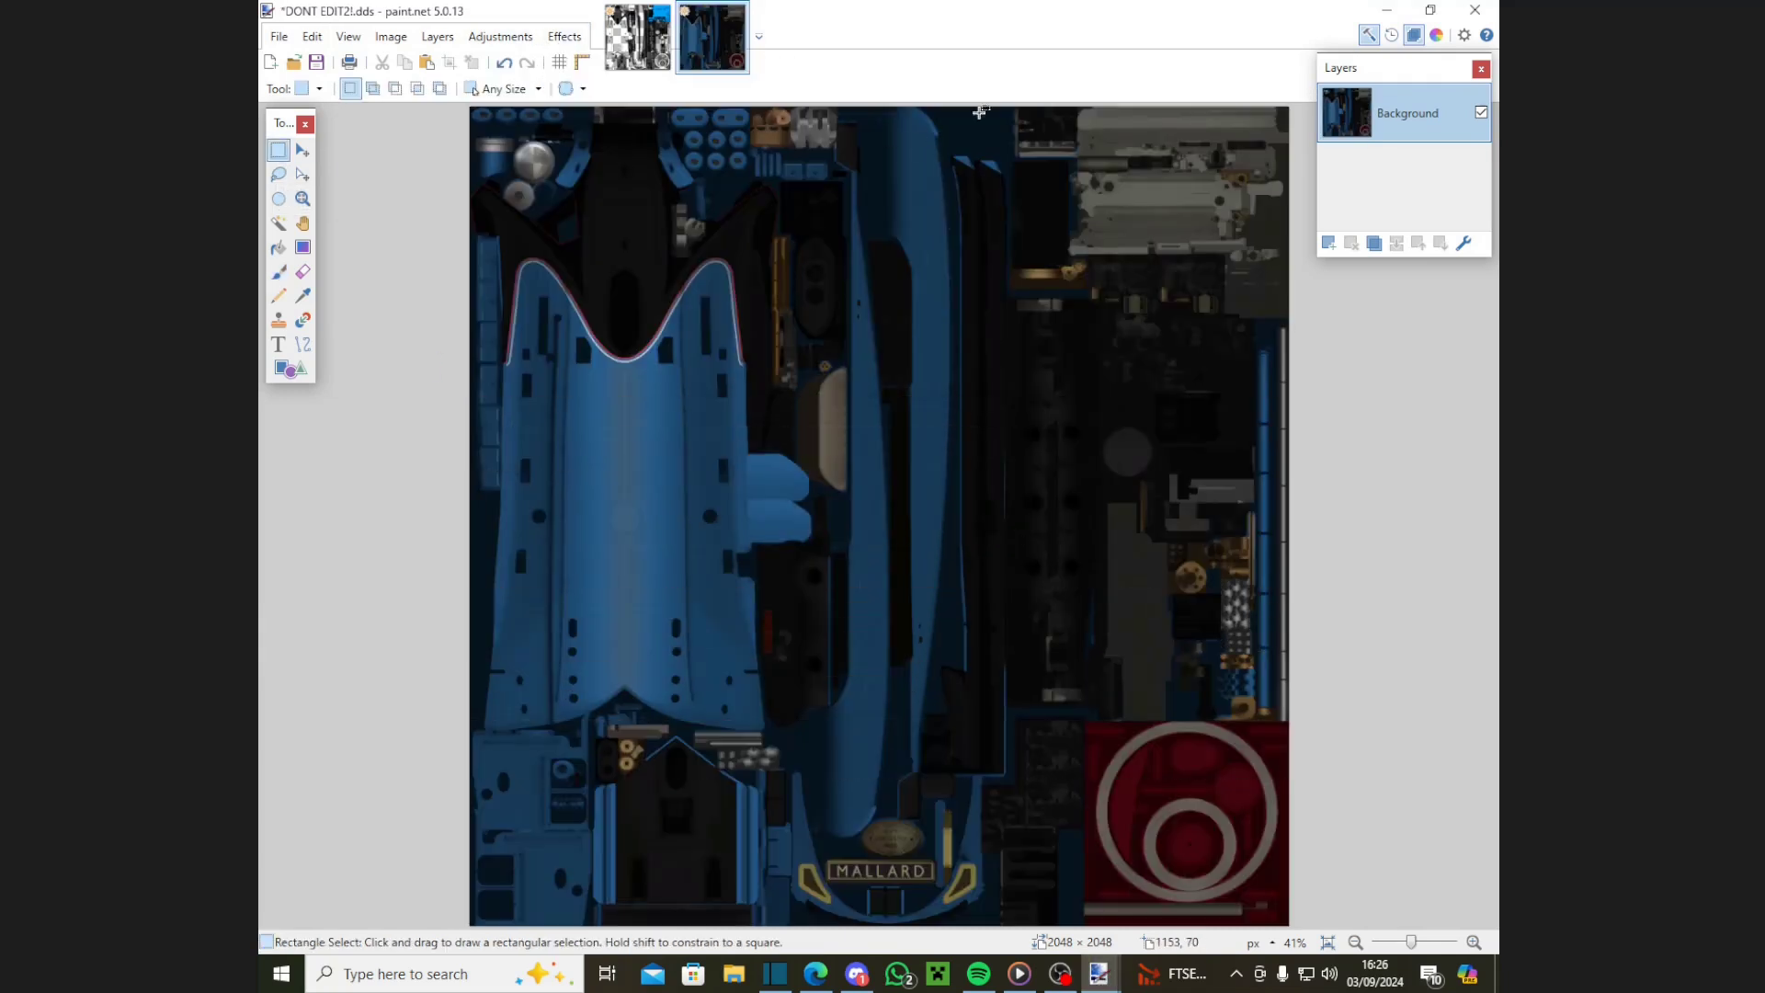
left_click_drag(1076, 108, 1289, 322)
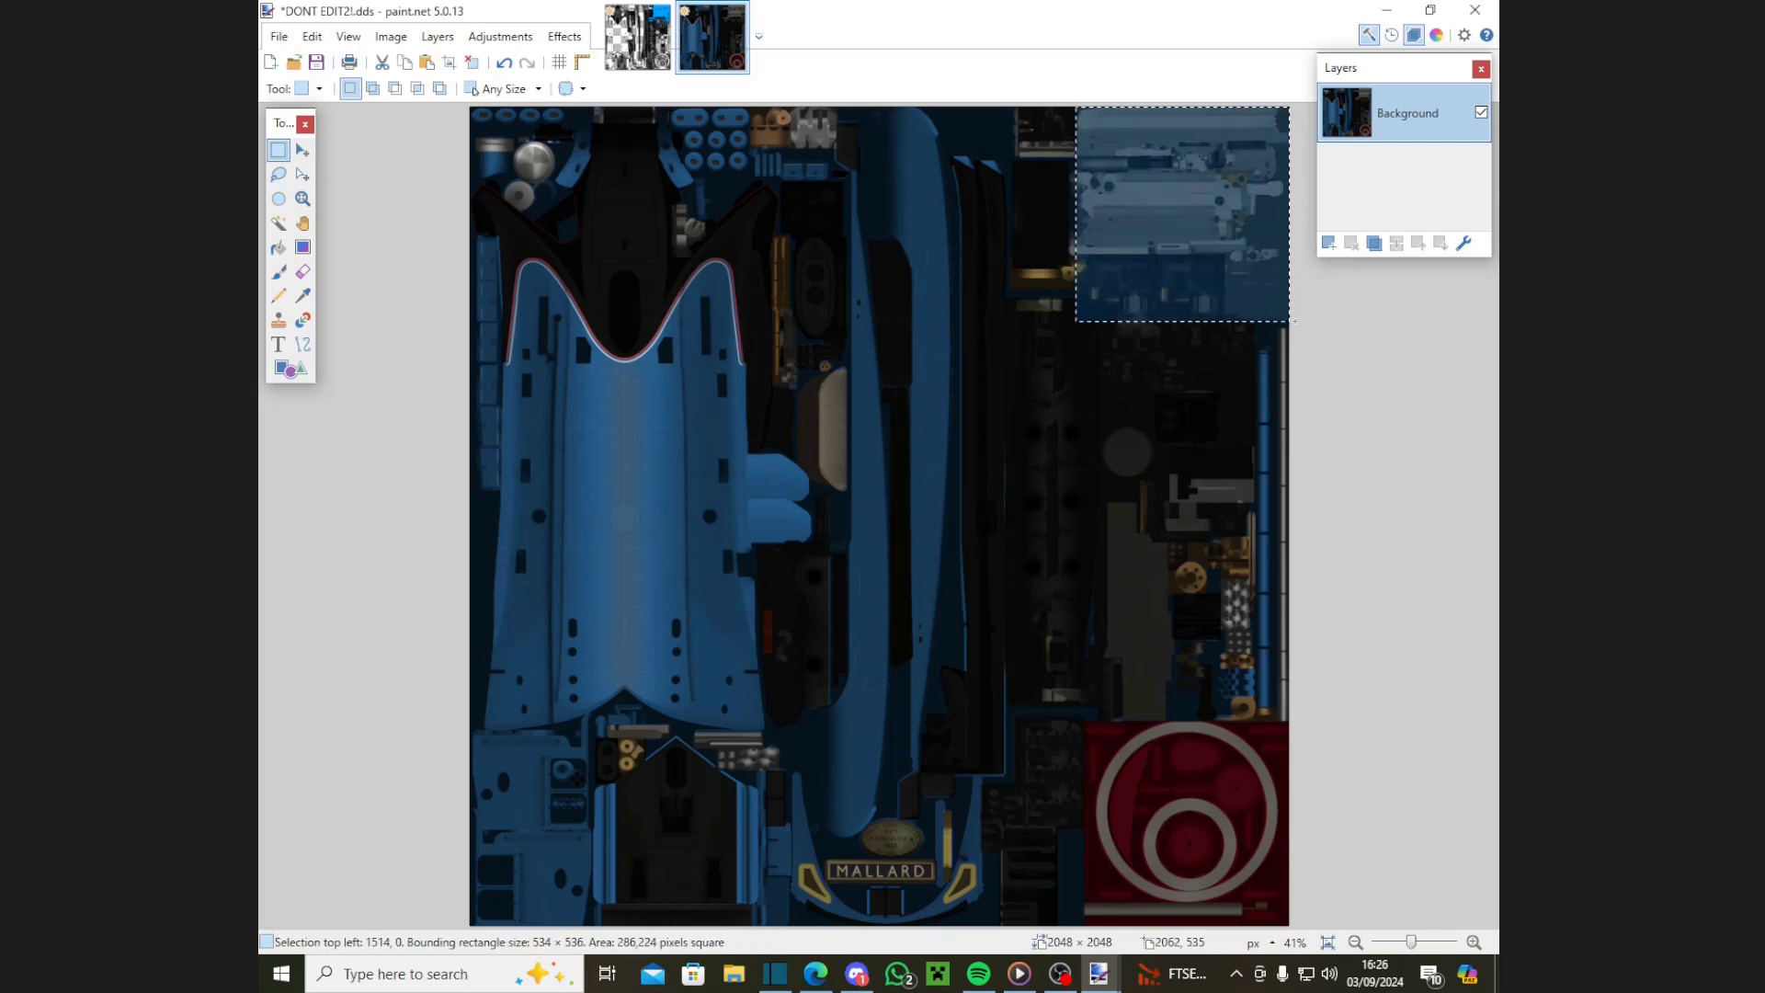
left_click(372, 91)
left_click_drag(1059, 109, 1140, 314)
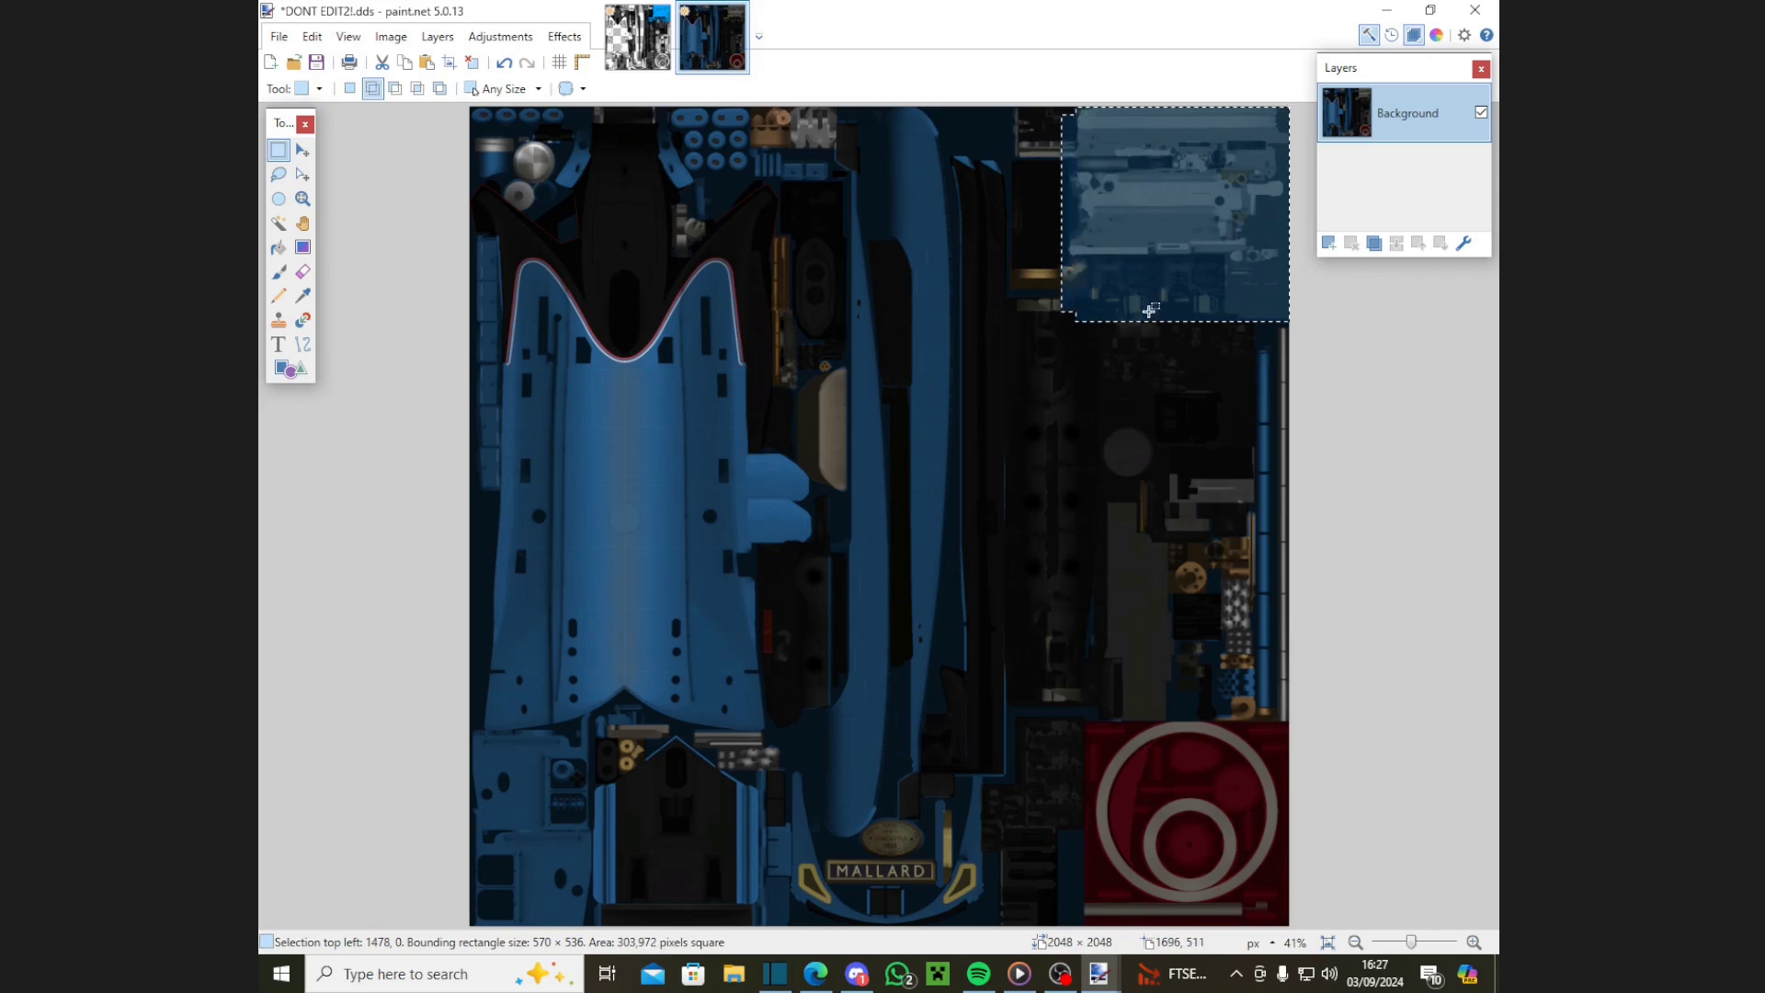
Step: Paste the copied block into a new layer on the first tab, then deselect
left_click(644, 27)
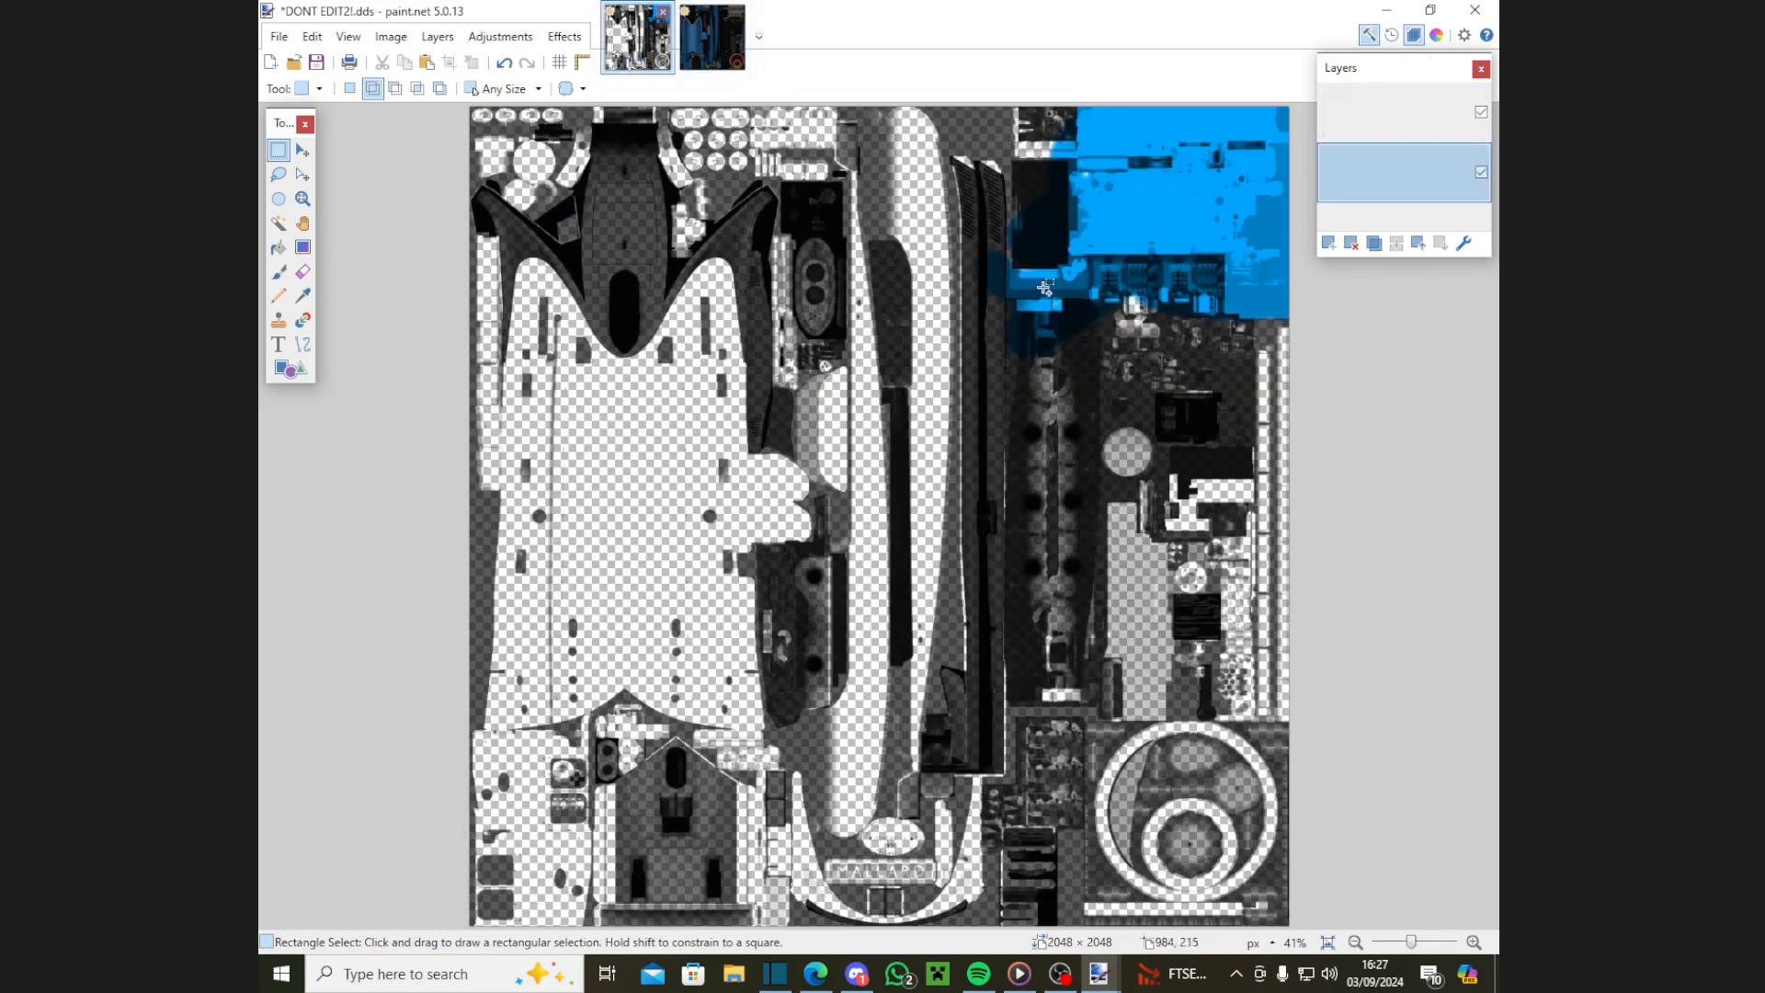
key("ctrl+shift+v")
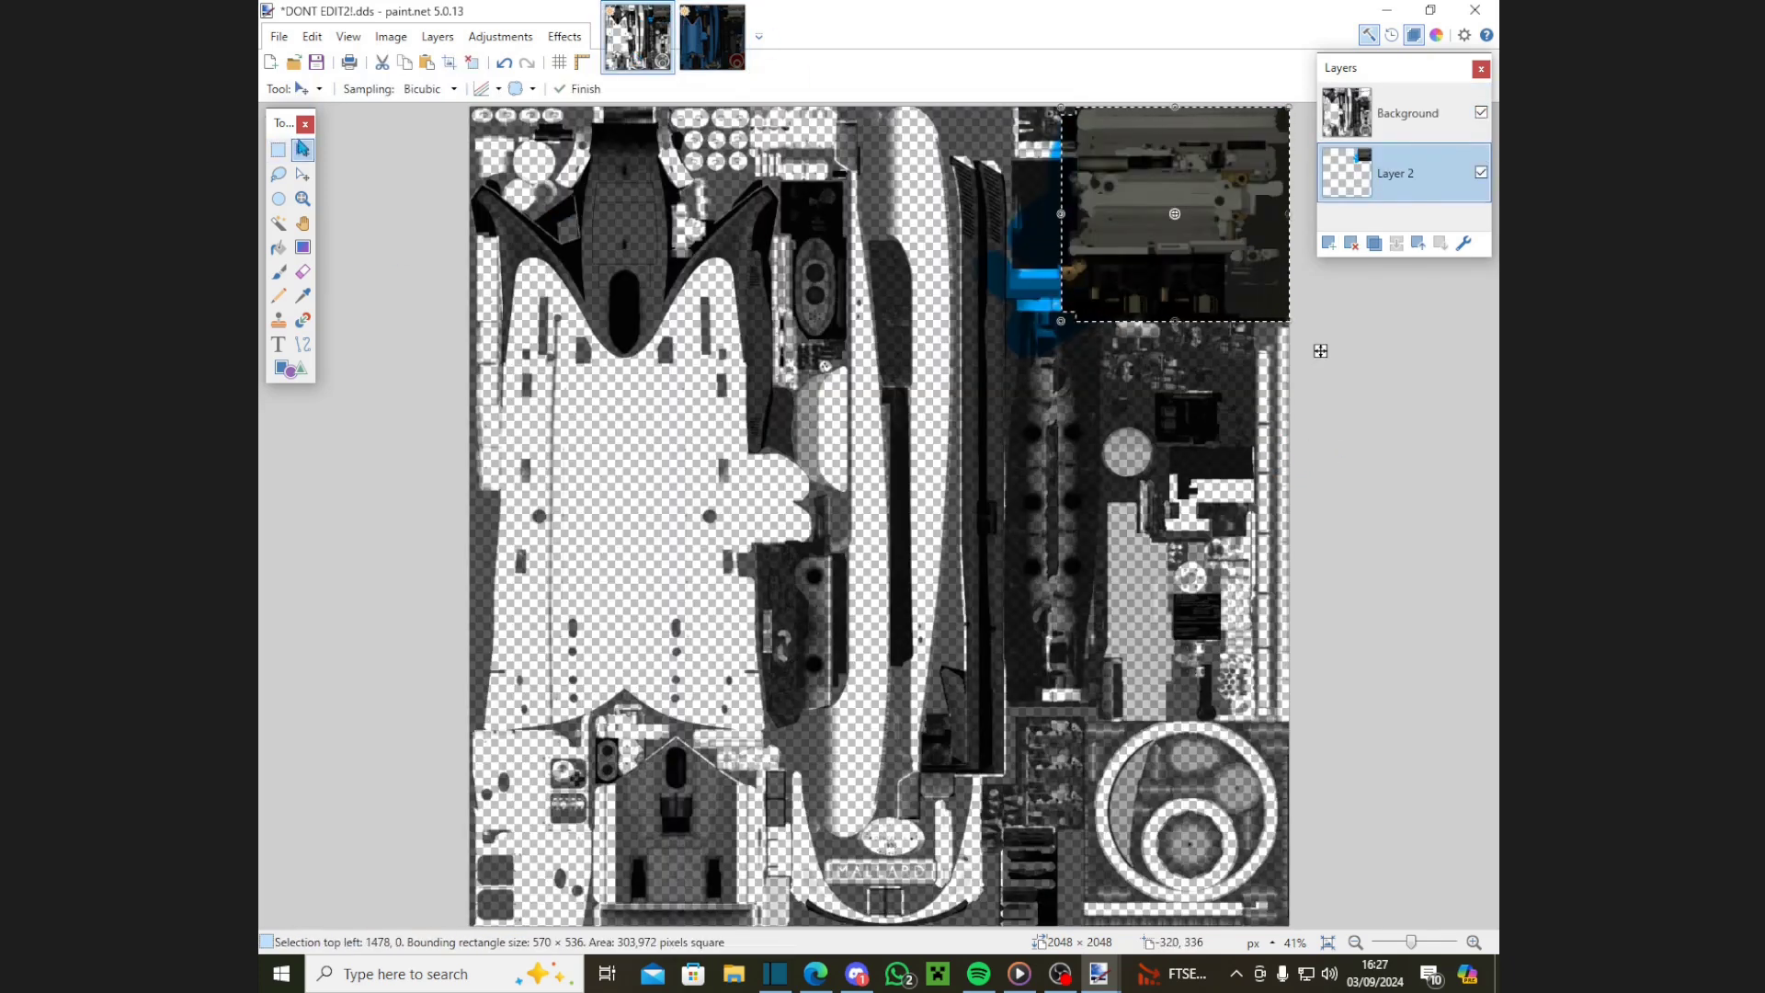
left_click(278, 150)
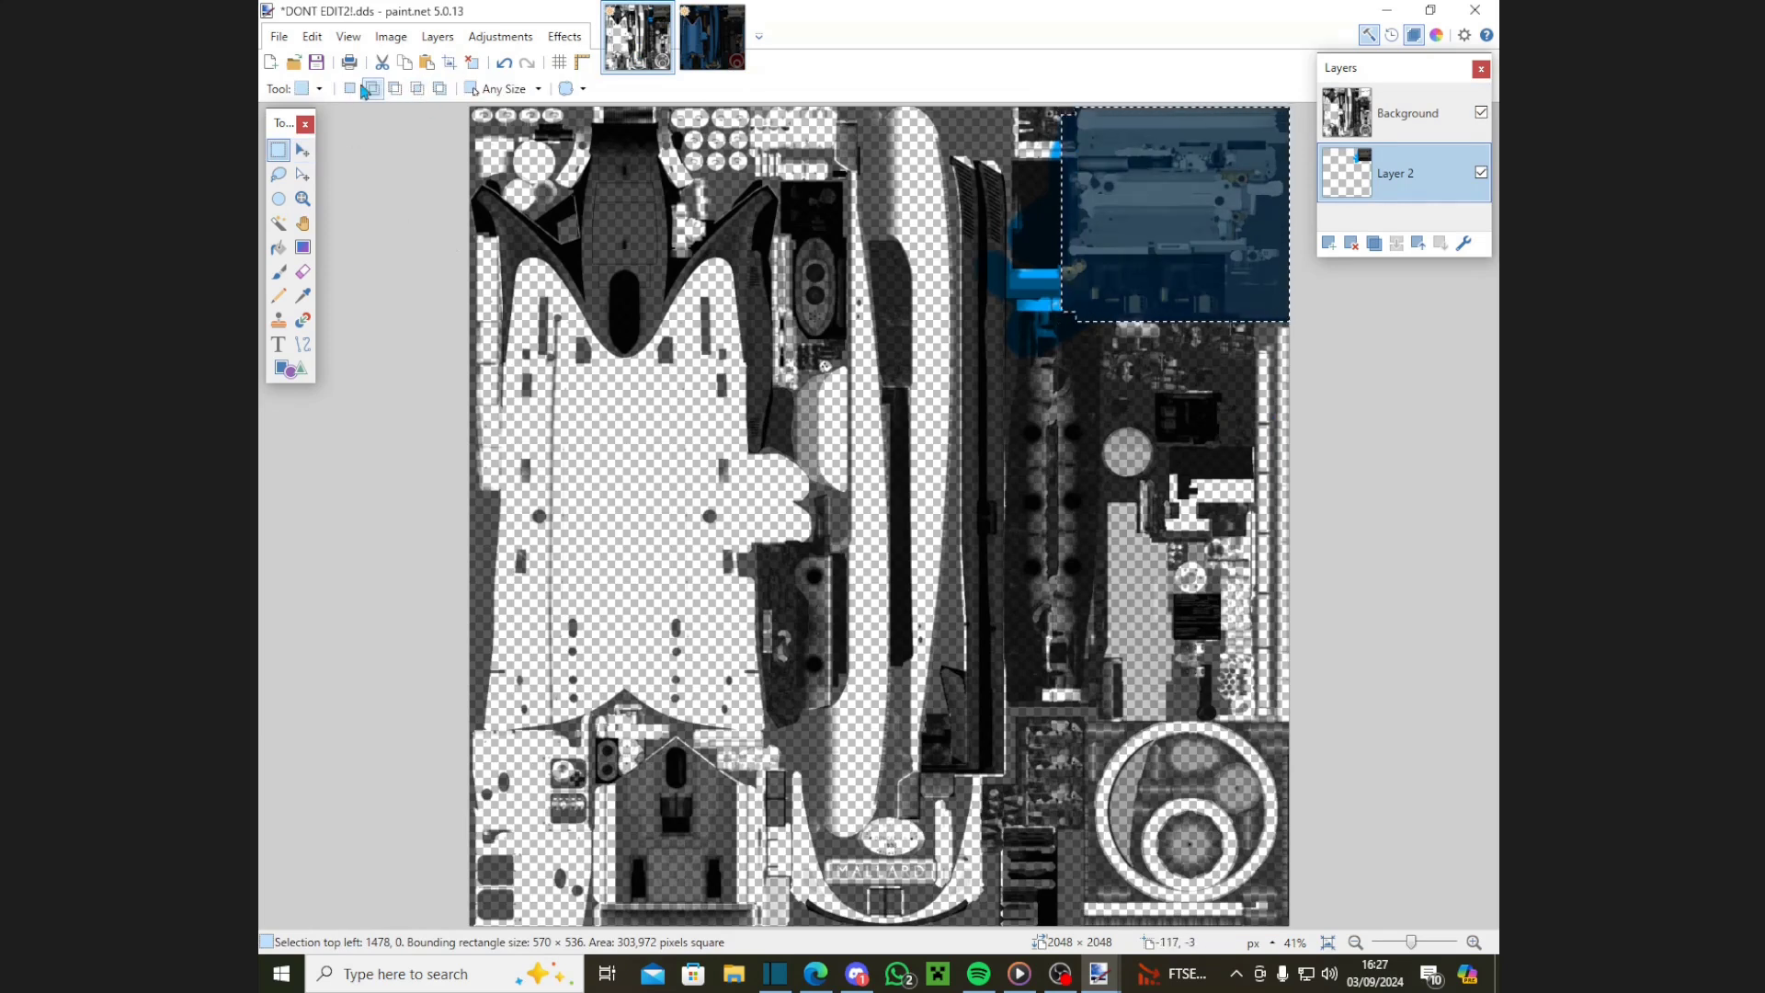
left_click(350, 89)
key("ctrl+d")
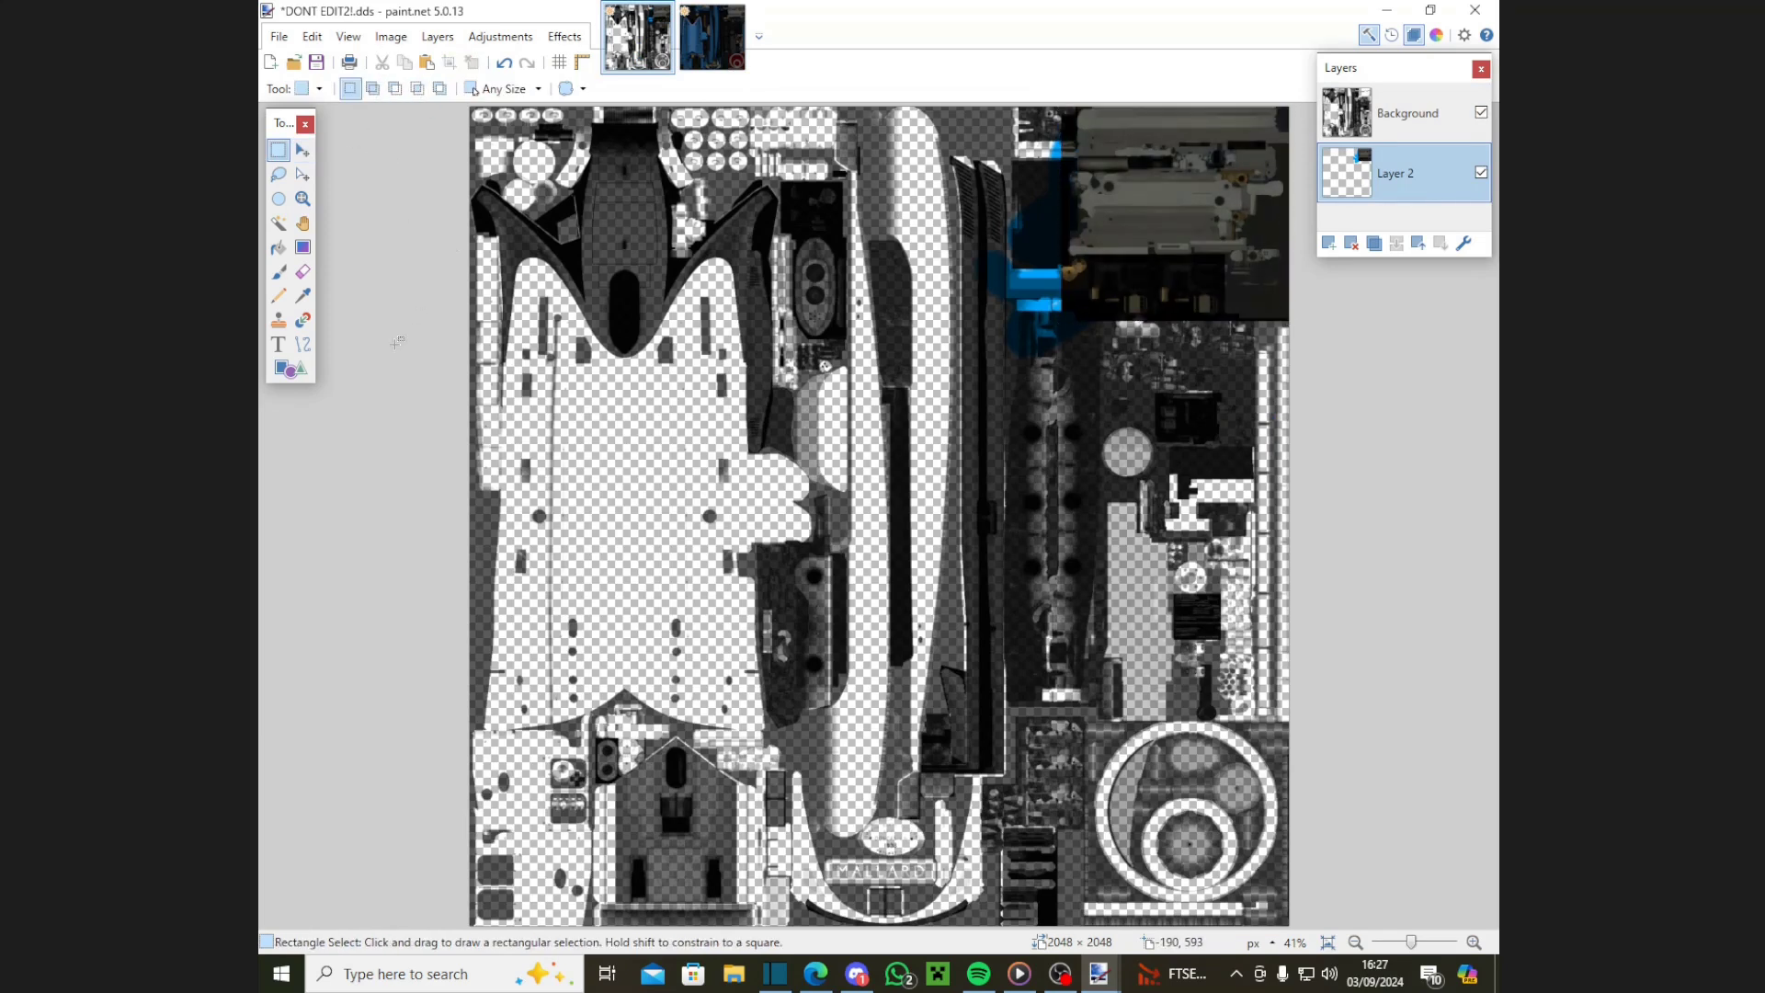